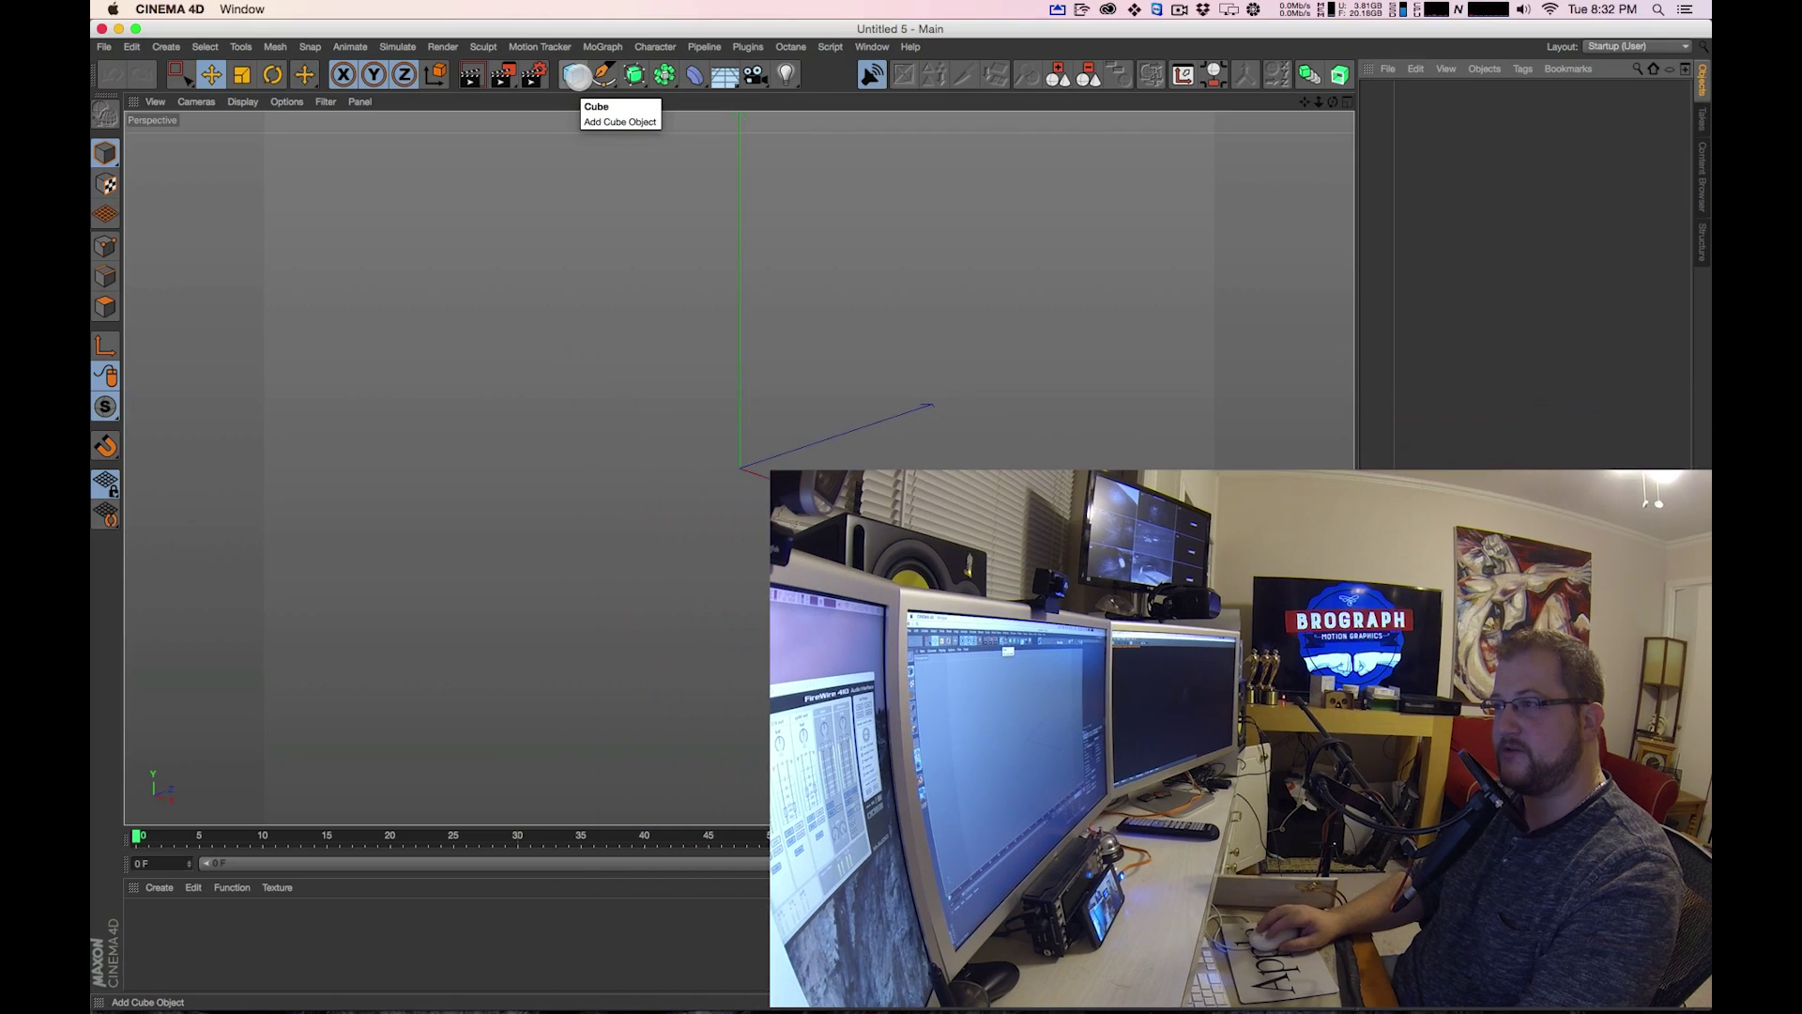
Add a cube and set its Size X, Y and Z to 30 in
left_click(573, 77)
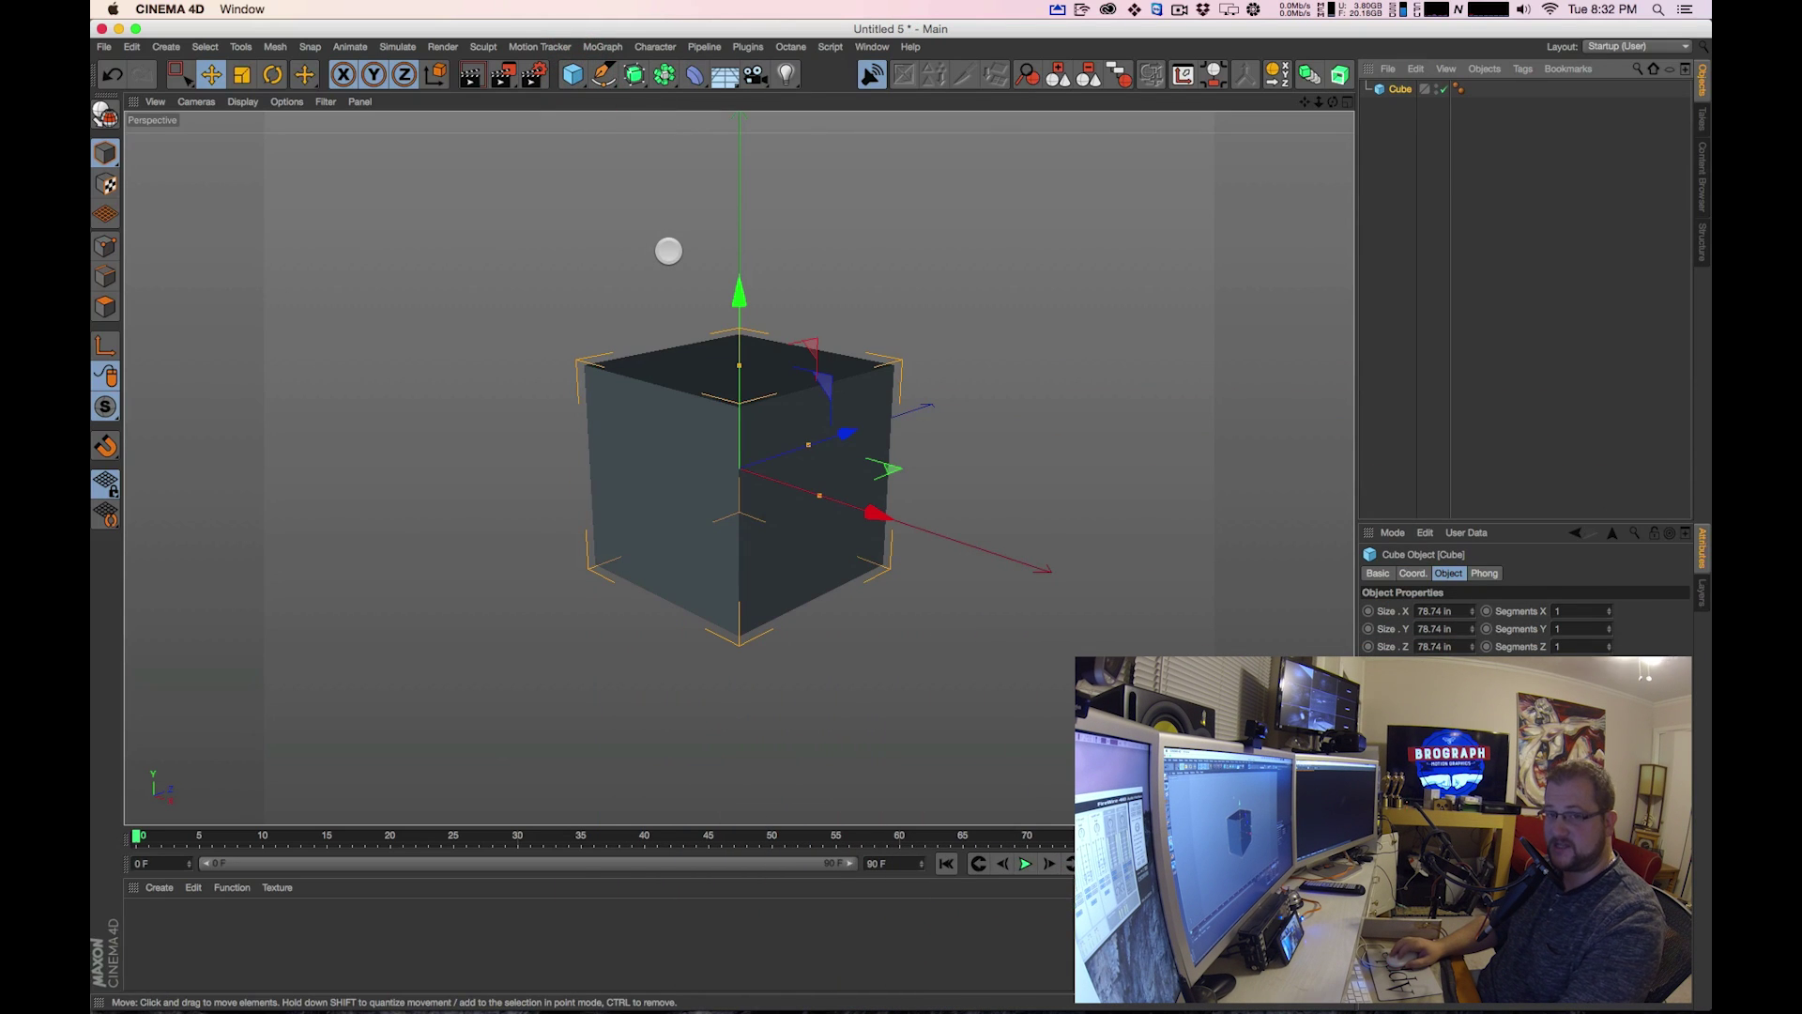
left_click(1433, 610)
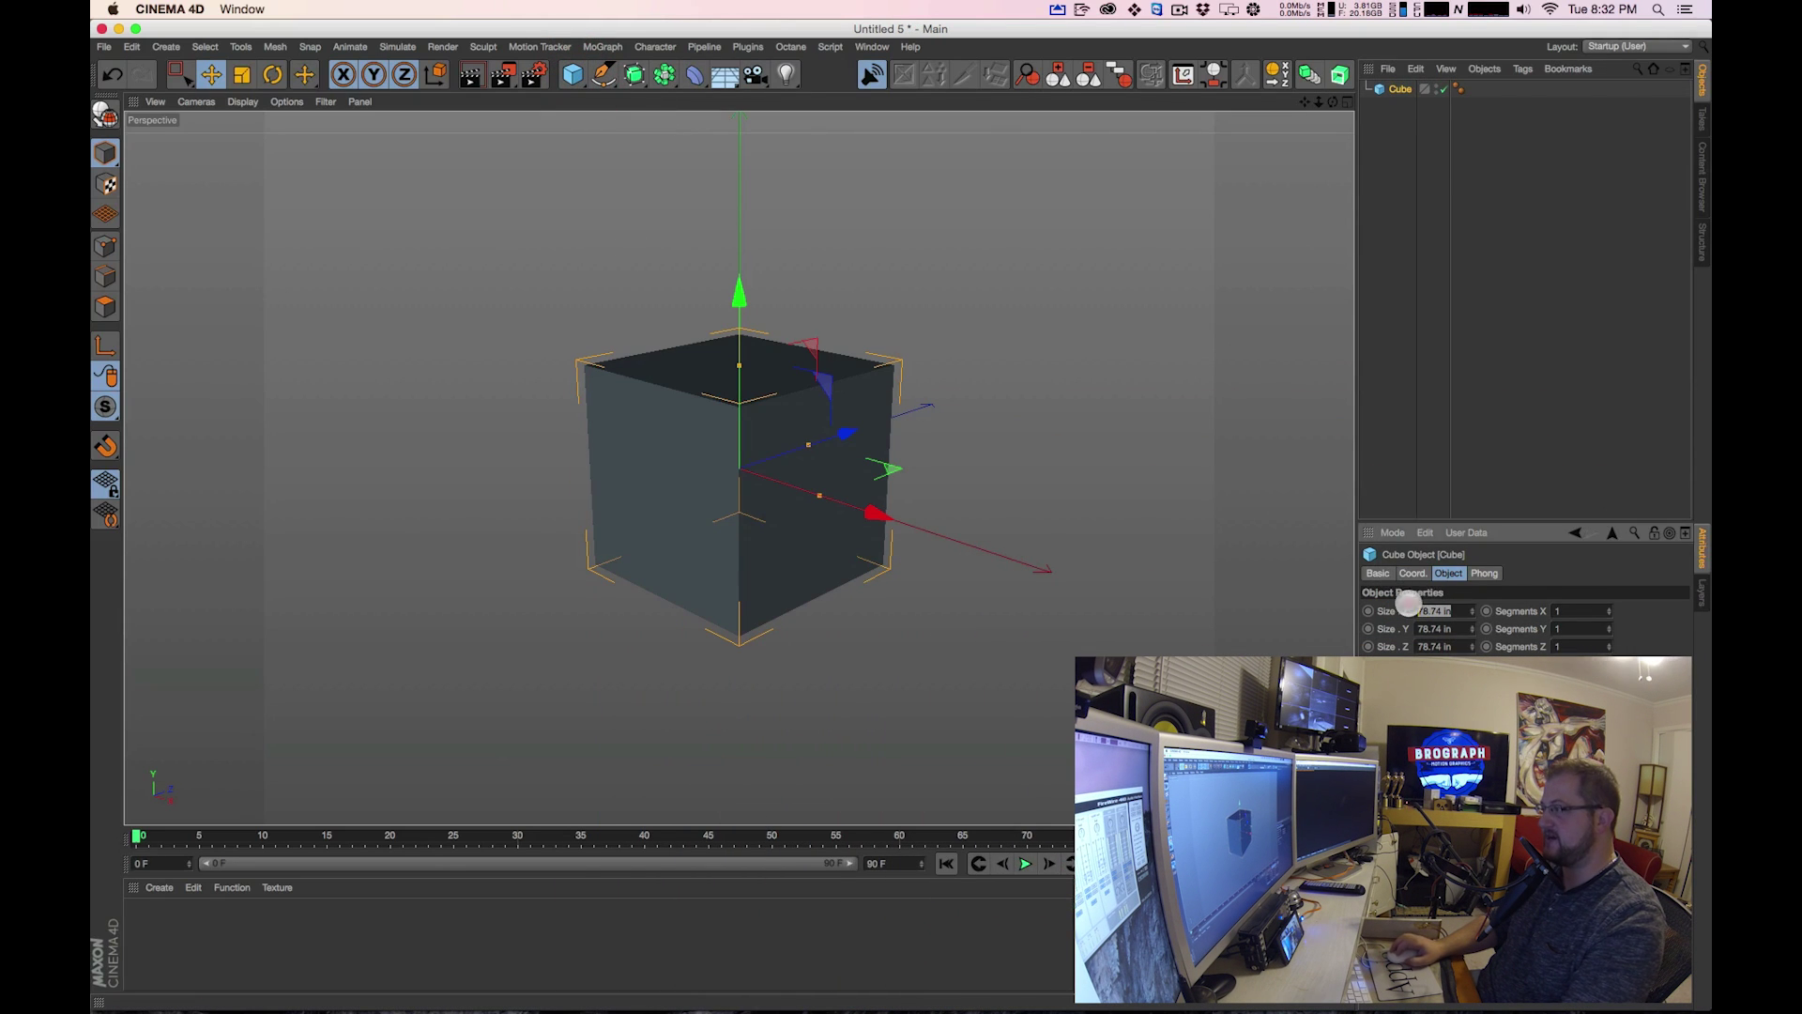
type("30")
key("Tab")
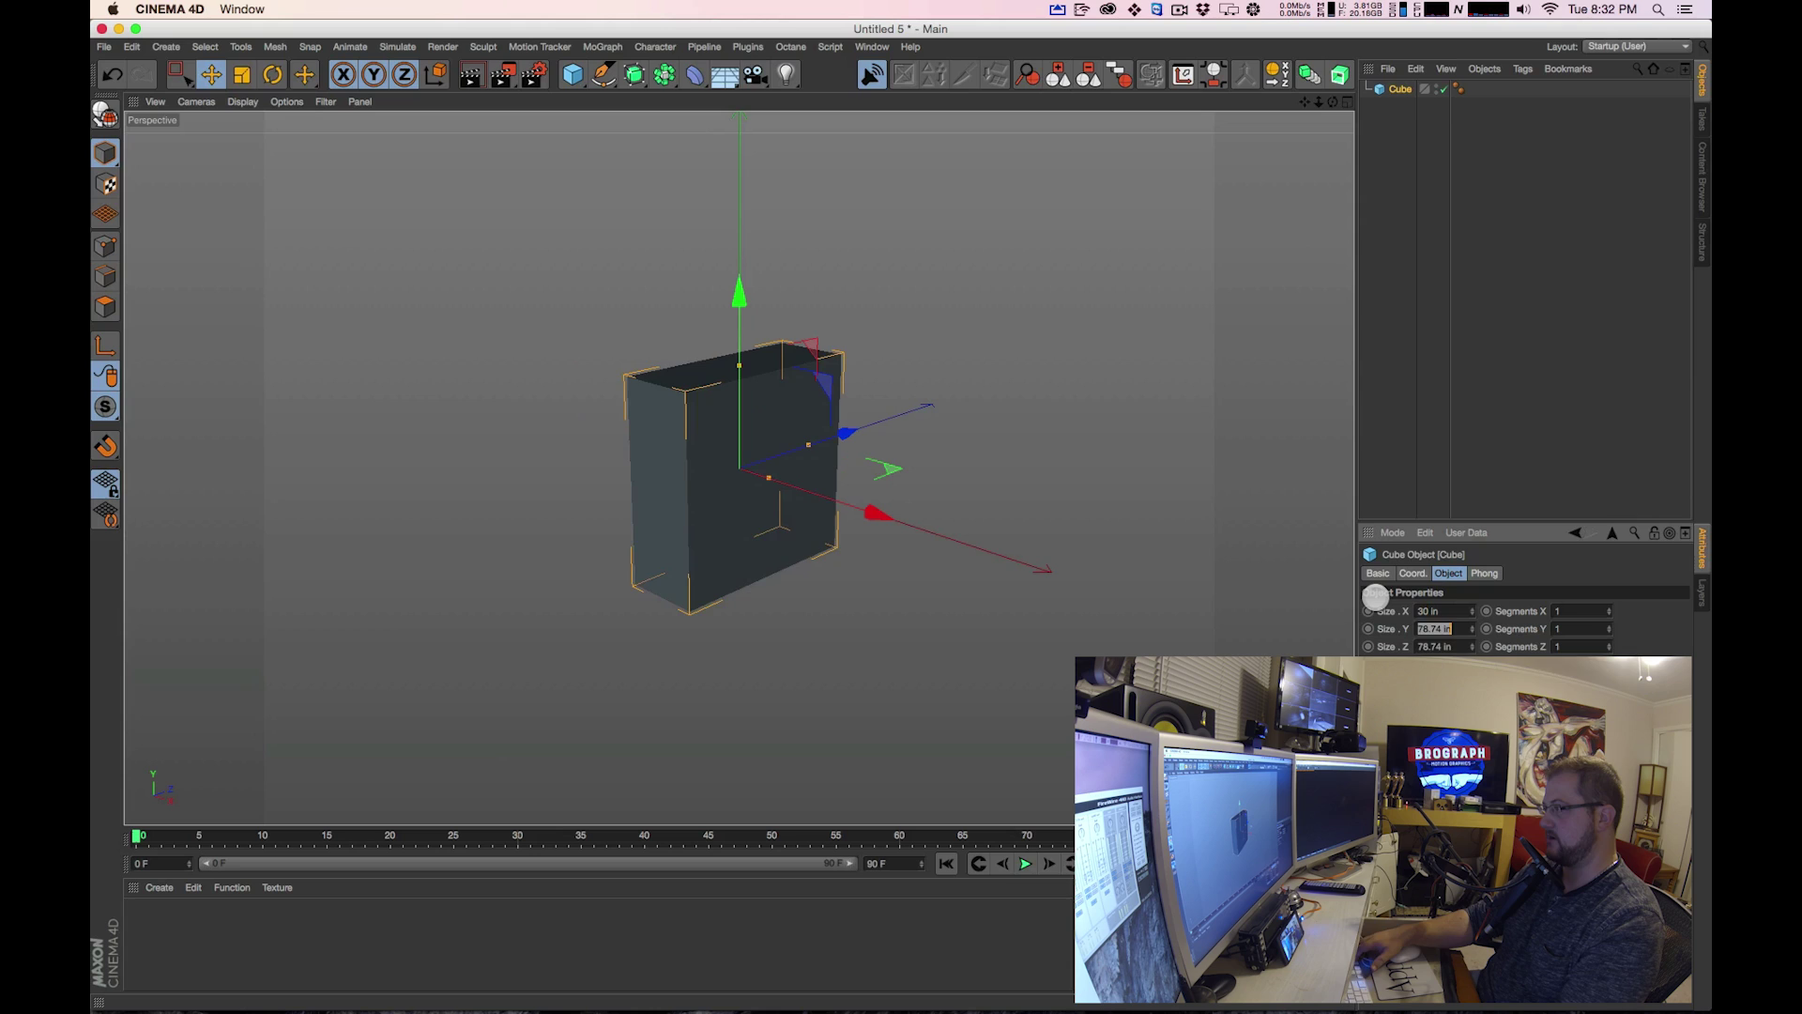
type("30")
key("Tab")
type("30")
key("Tab")
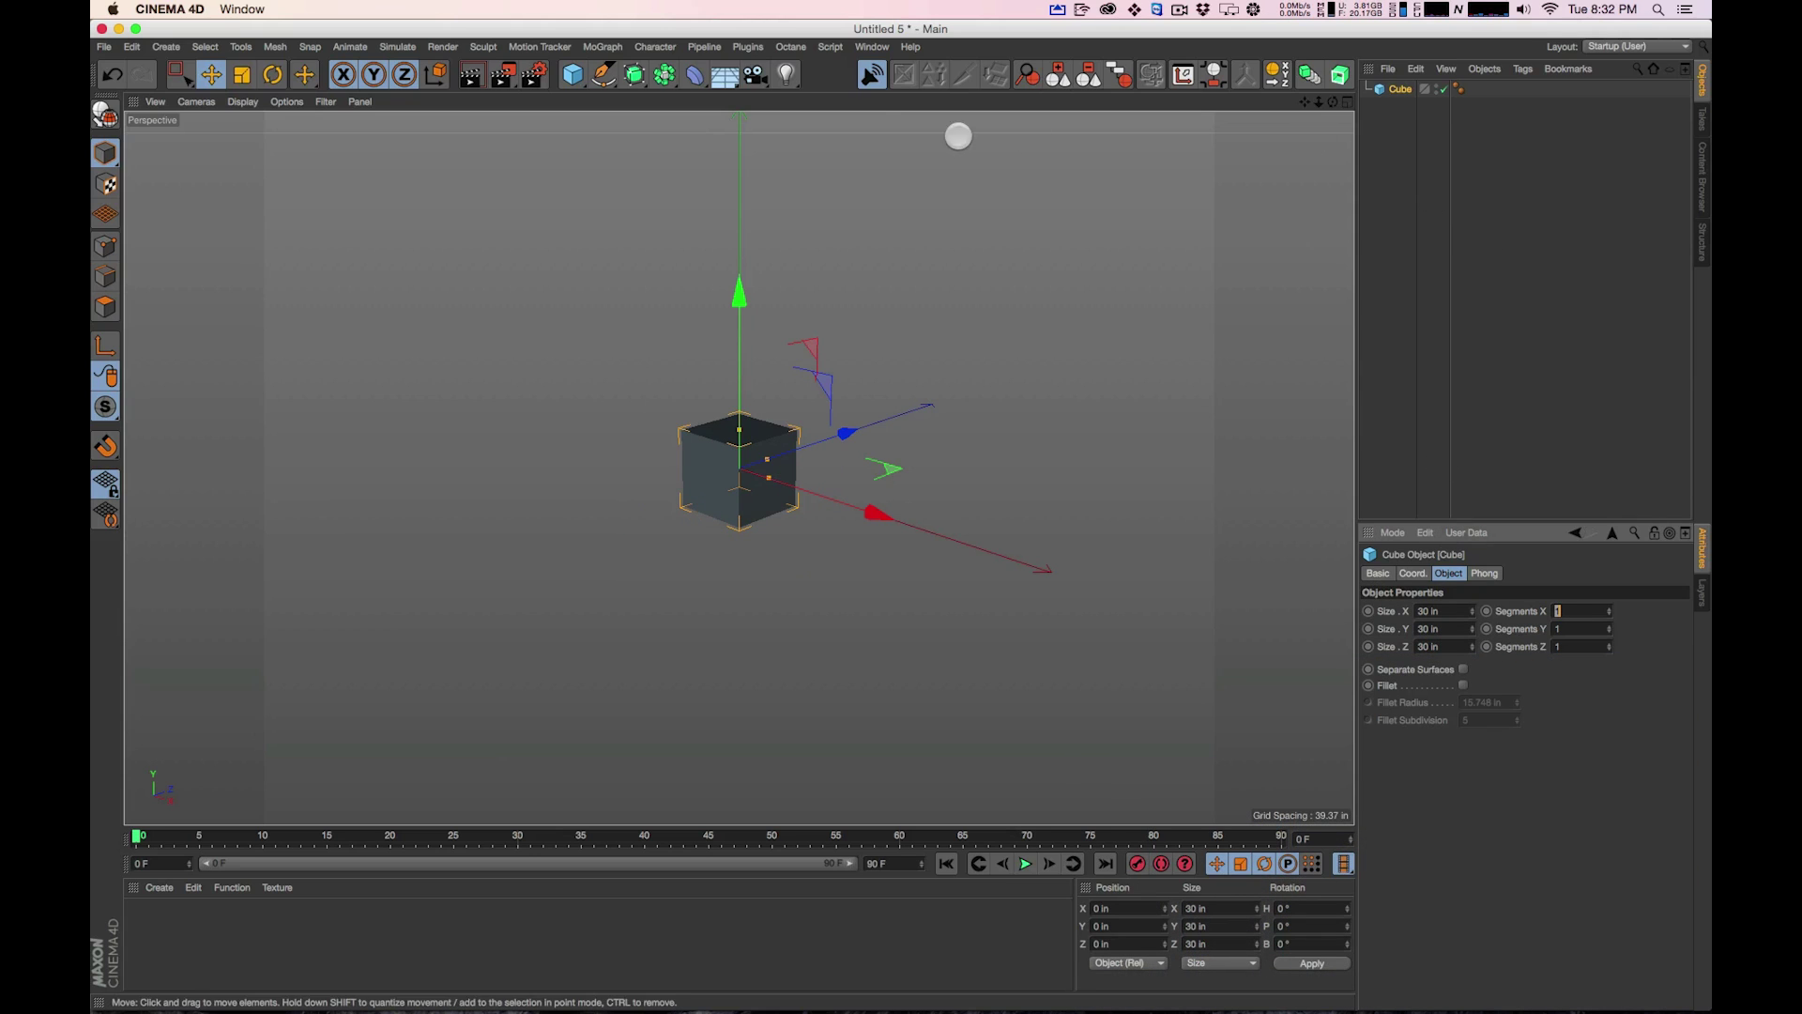
Add a MoGraph Cloner, parent the cube under it, and show the Cloner's Object settings
left_click(604, 47)
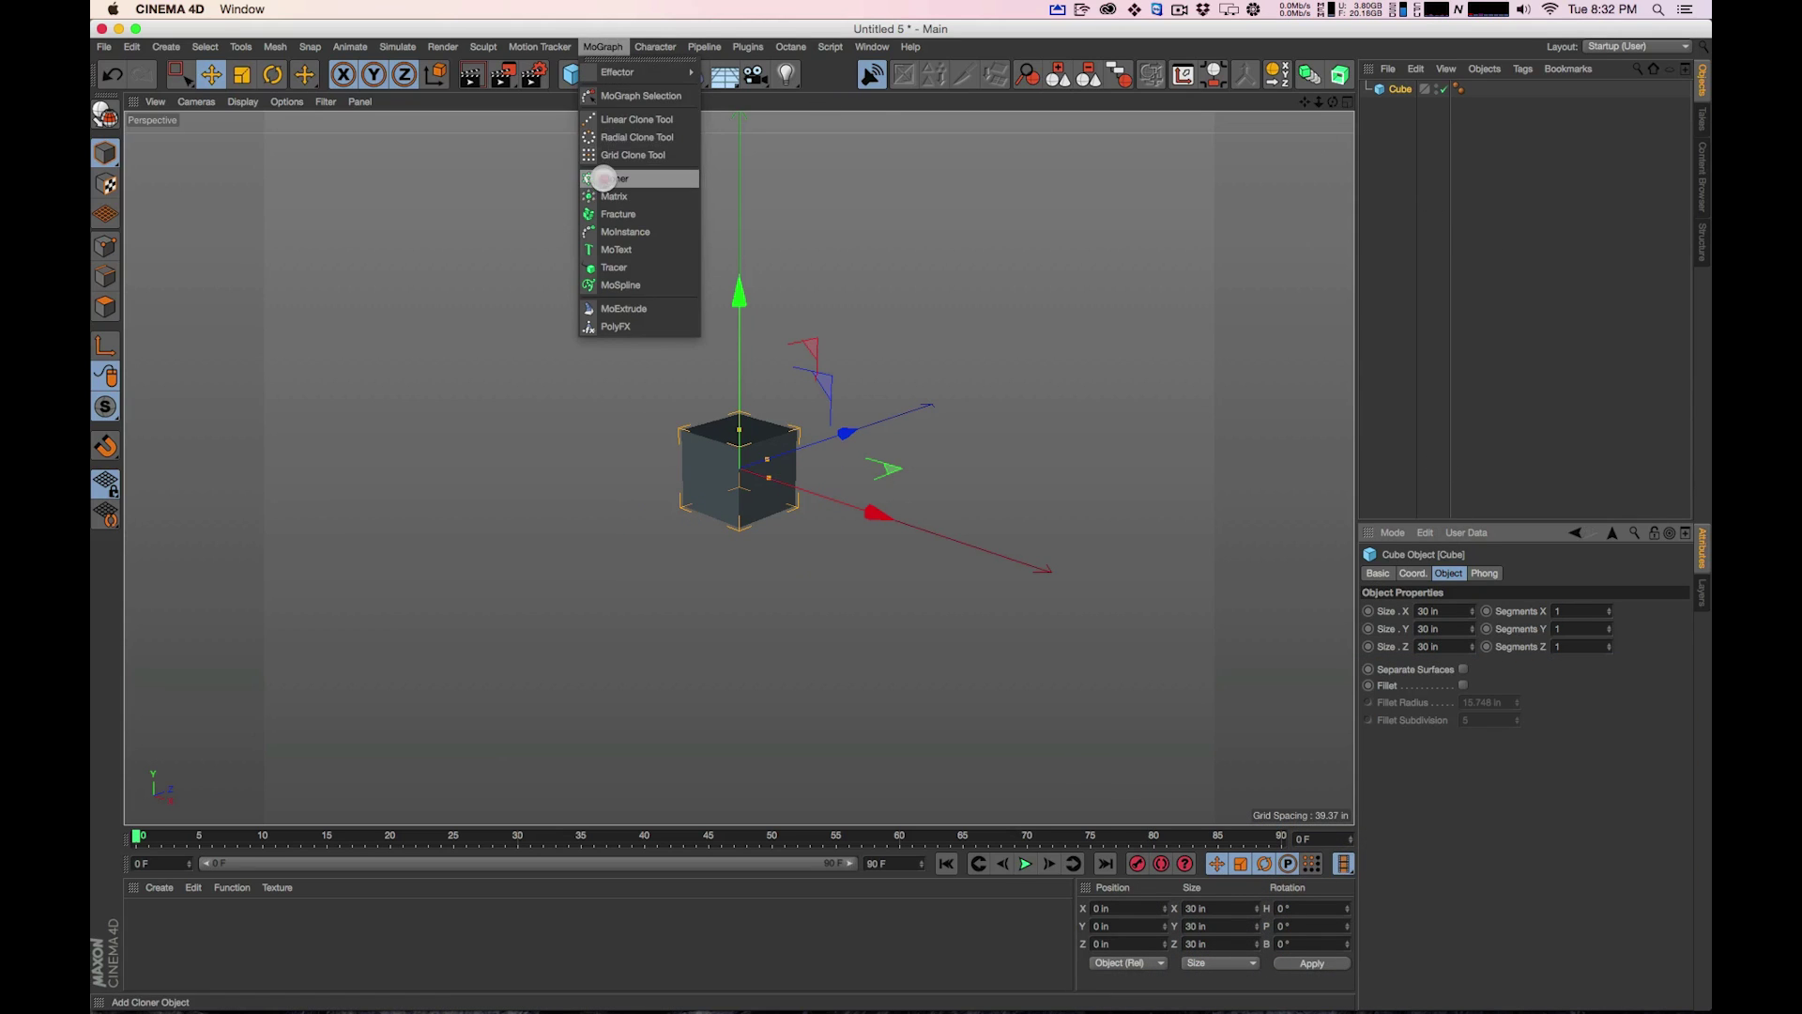
left_click(614, 178)
left_click_drag(1401, 106, 1403, 90)
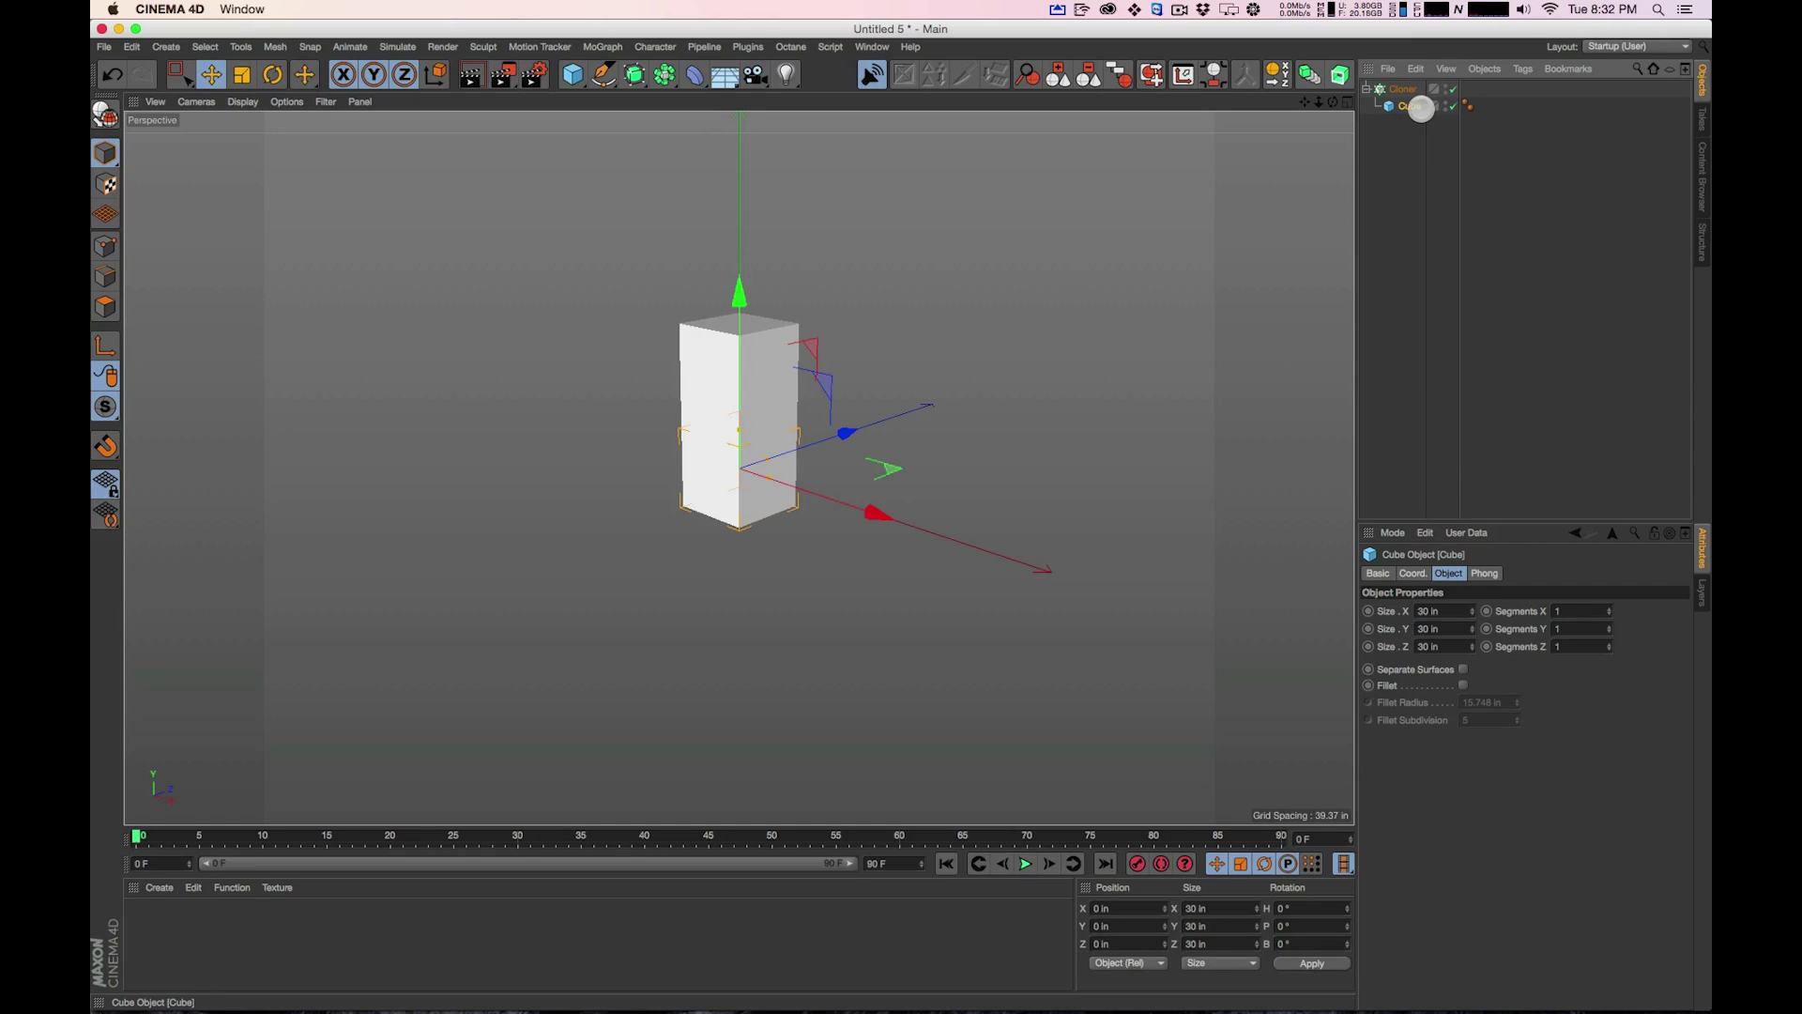
left_click(1407, 90)
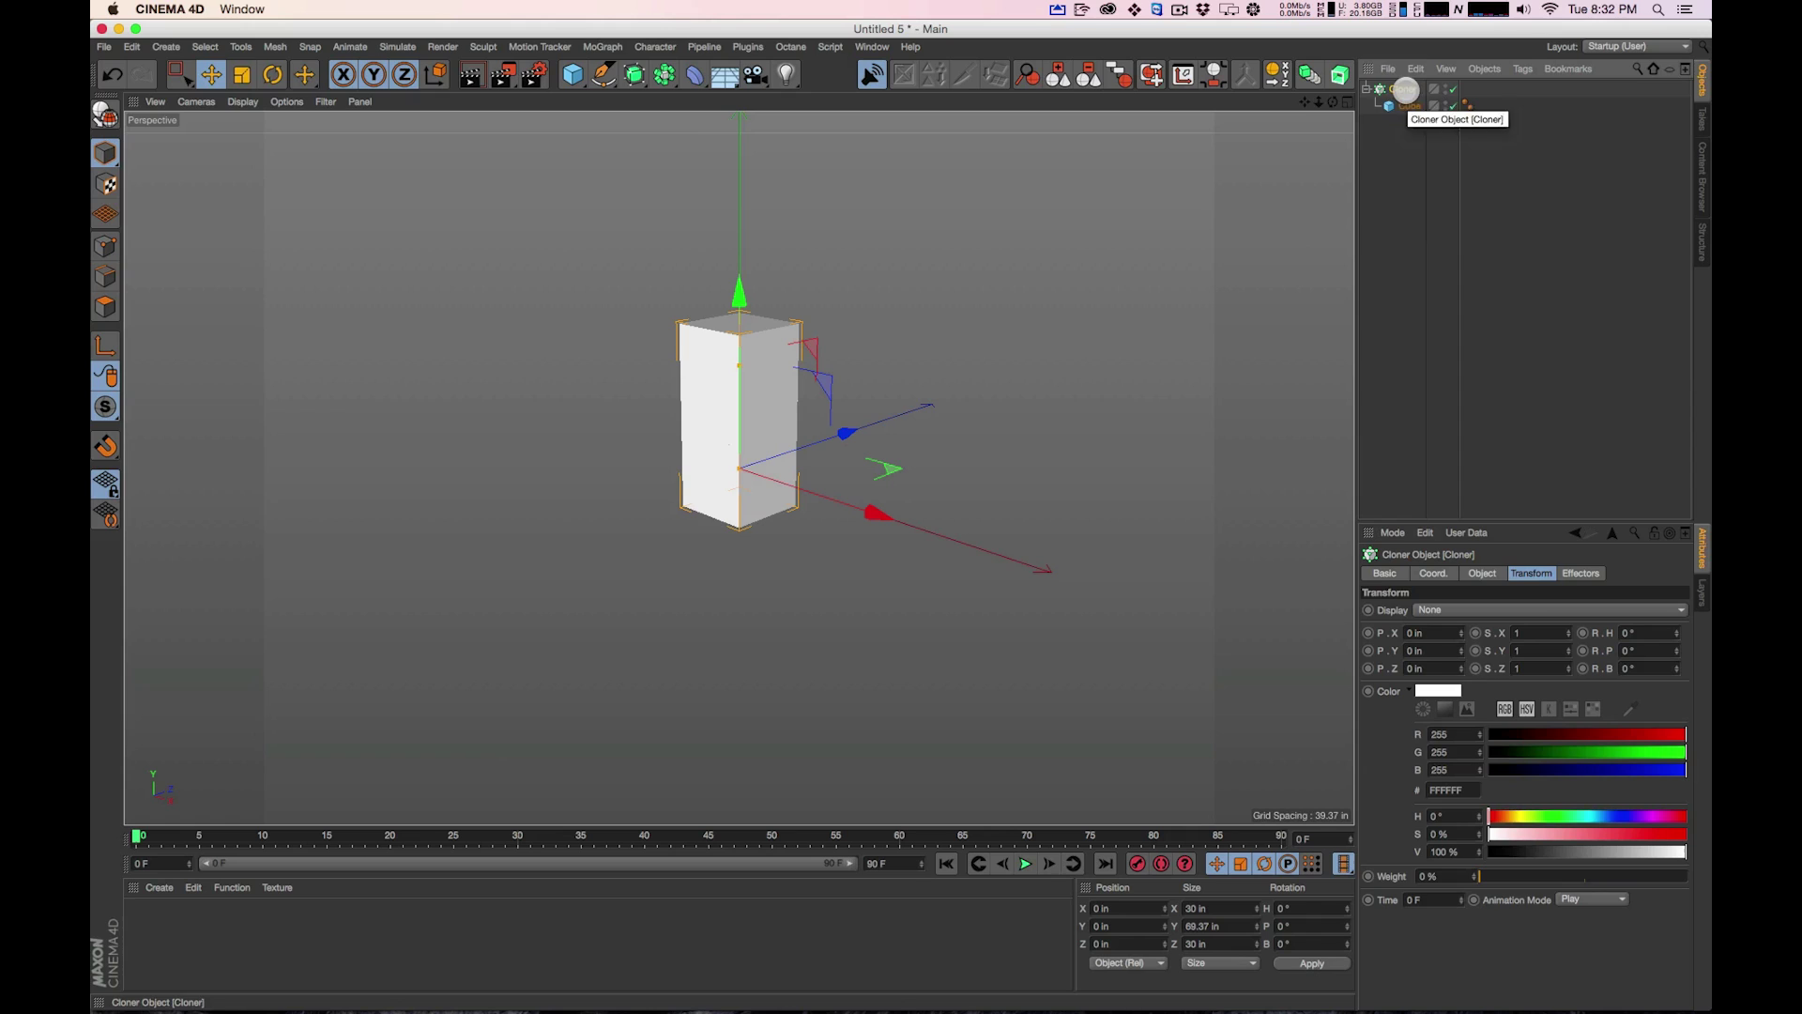
left_click(1480, 573)
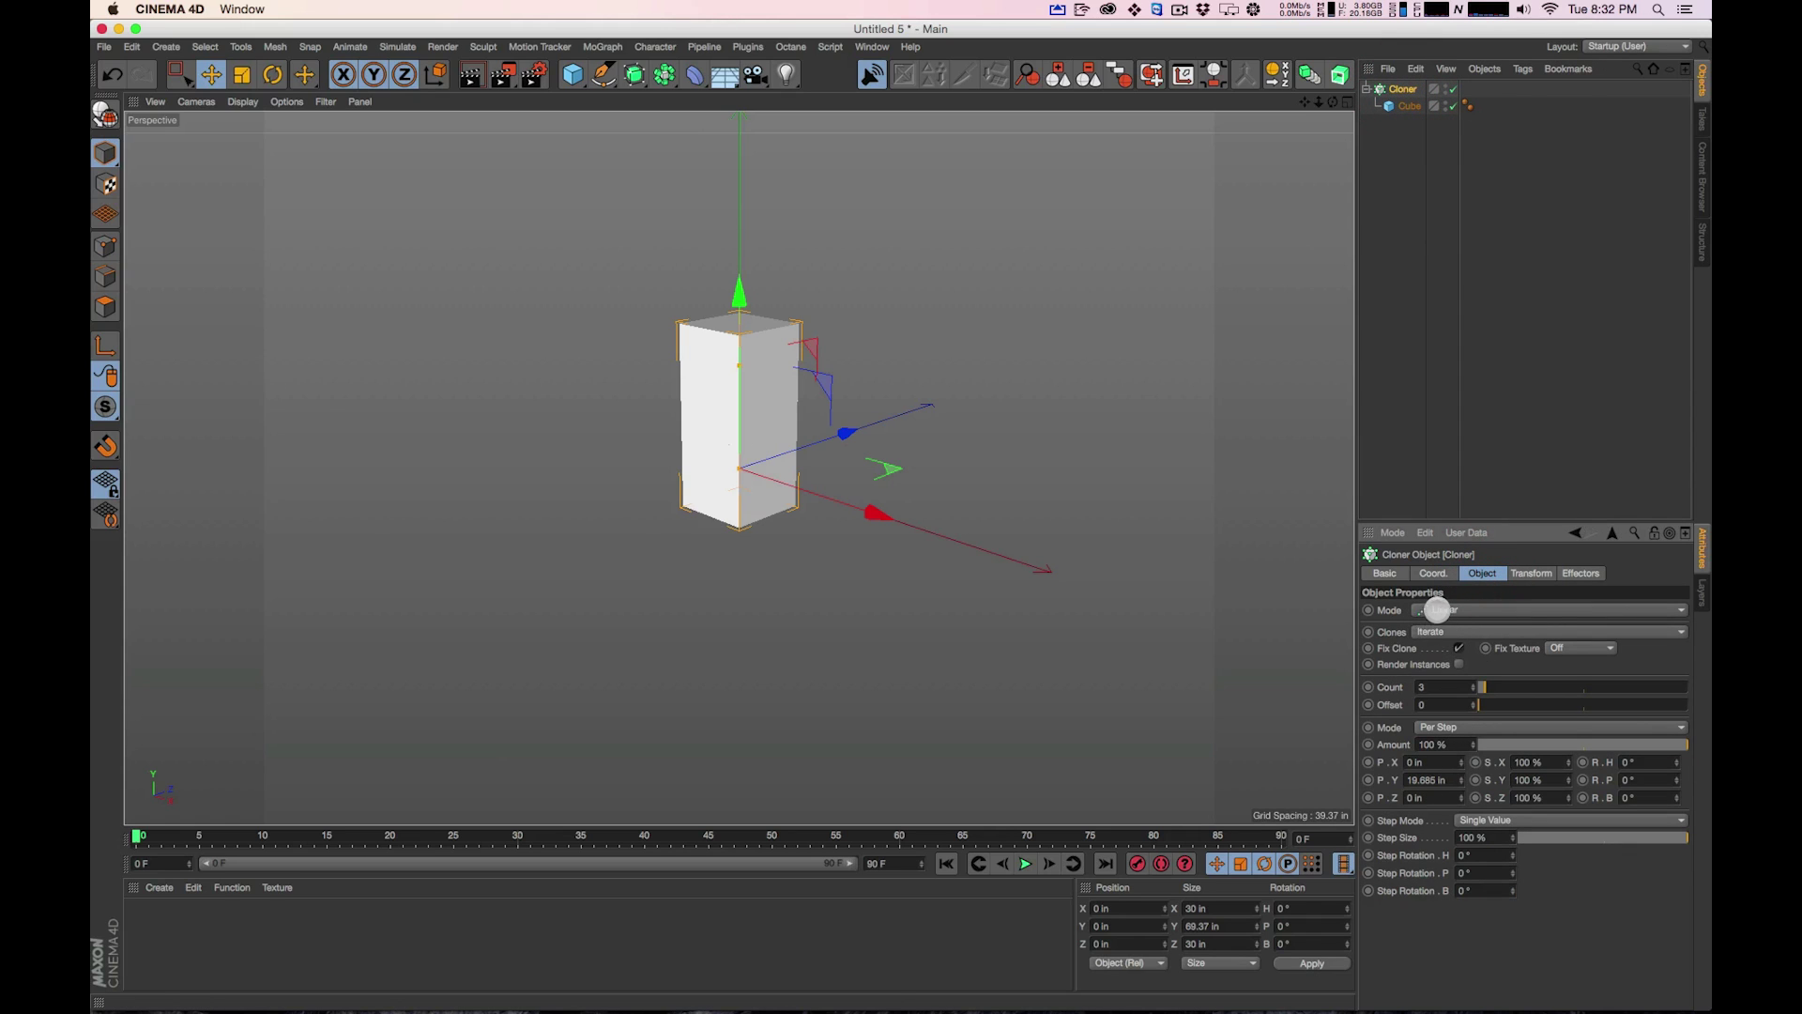
Switch the Cloner to Grid Array mode with counts 20, 1, 20
left_click(1437, 610)
left_click(1441, 676)
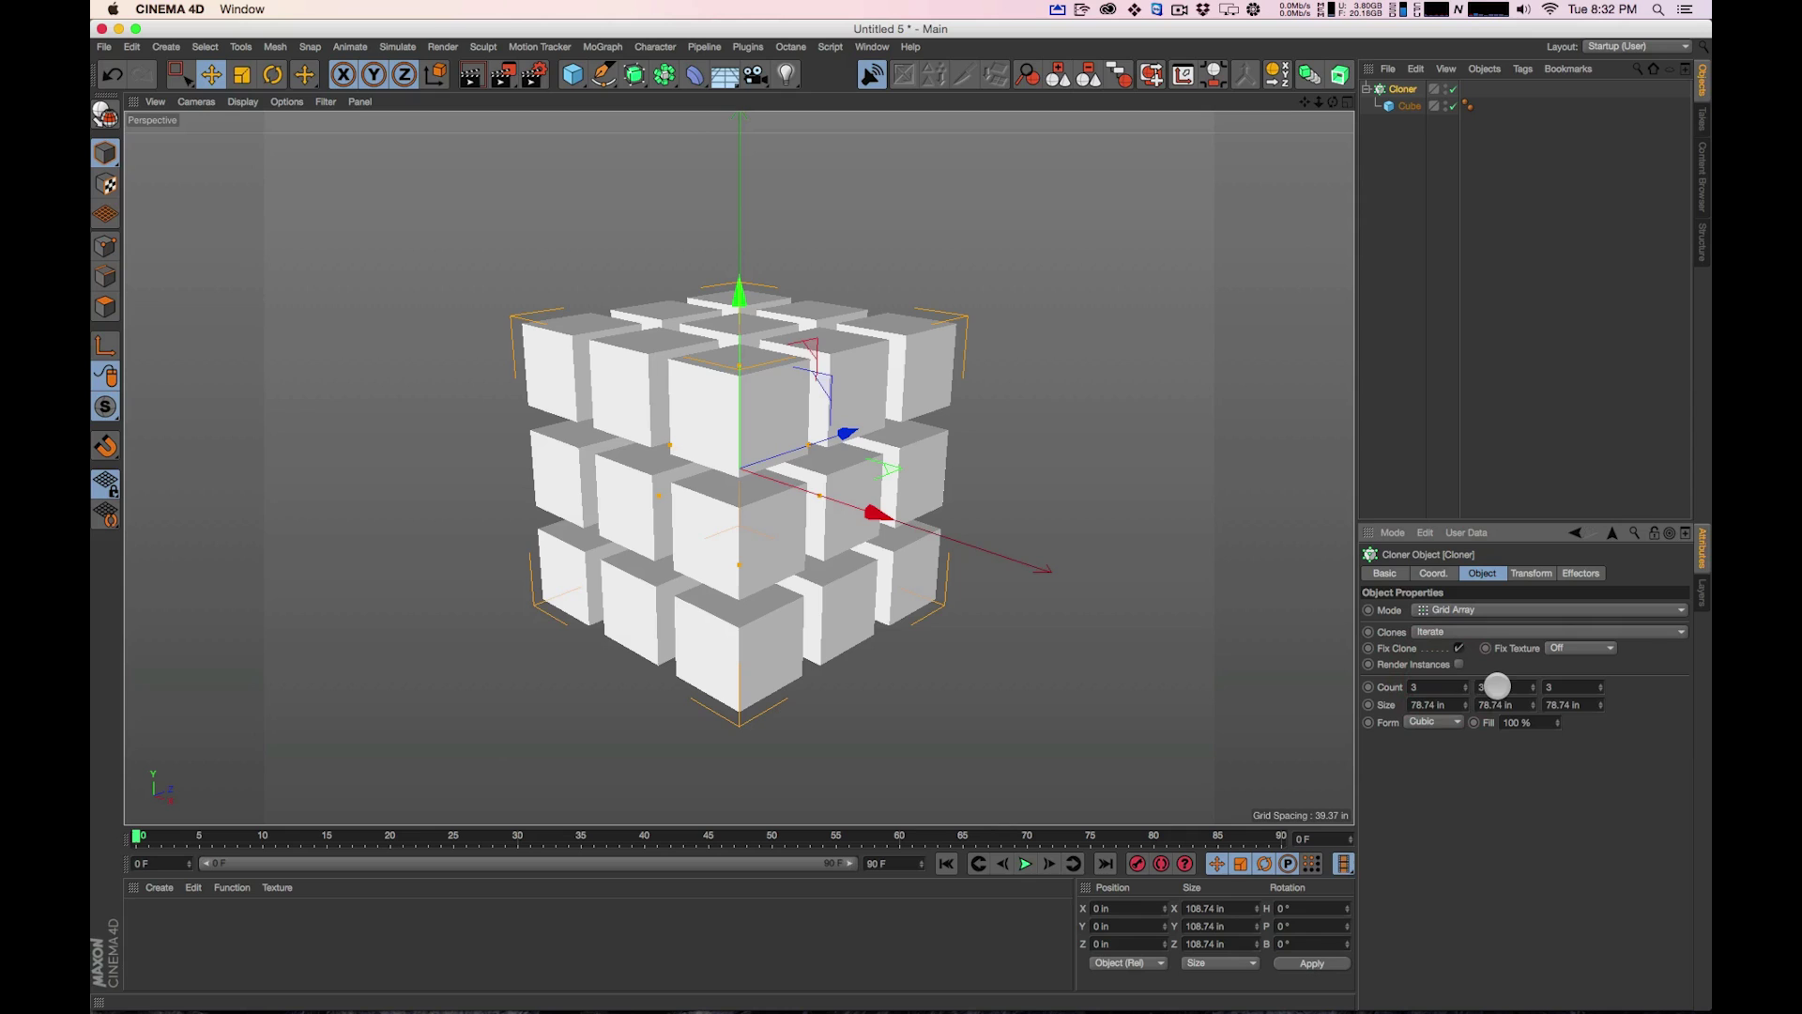
left_click(1498, 685)
type("1")
key("Return")
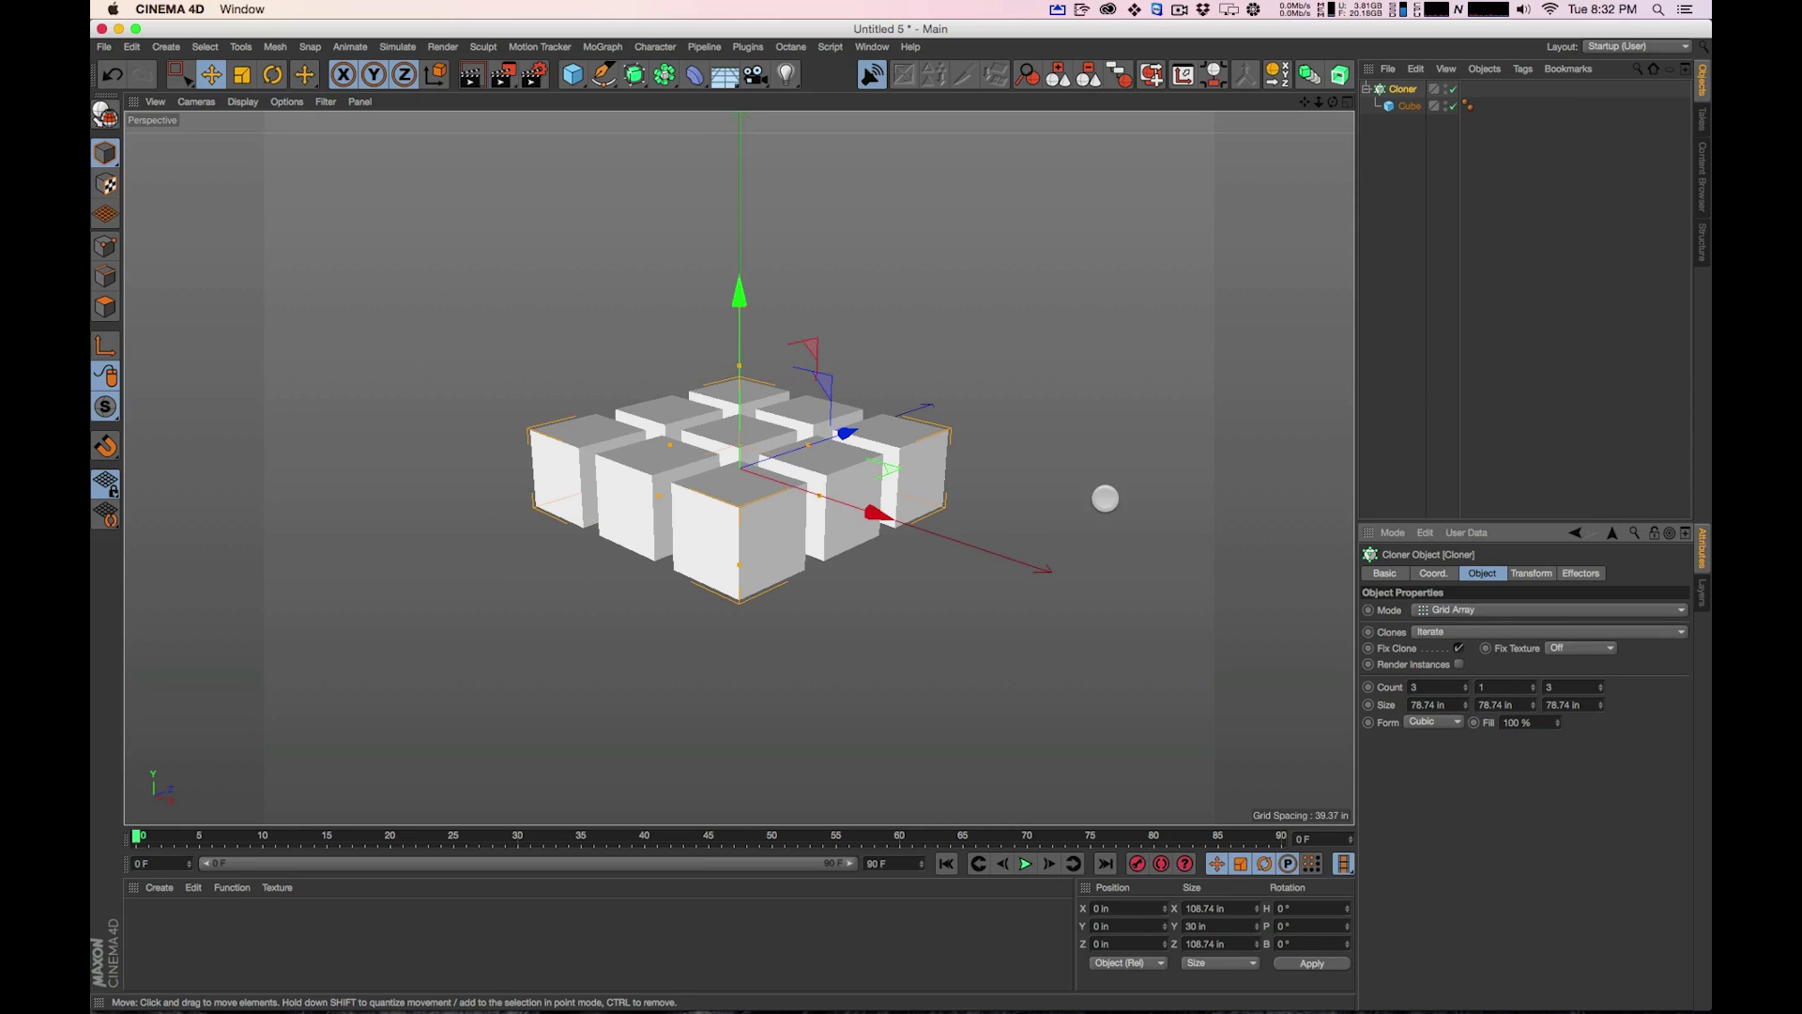
left_click(1415, 687)
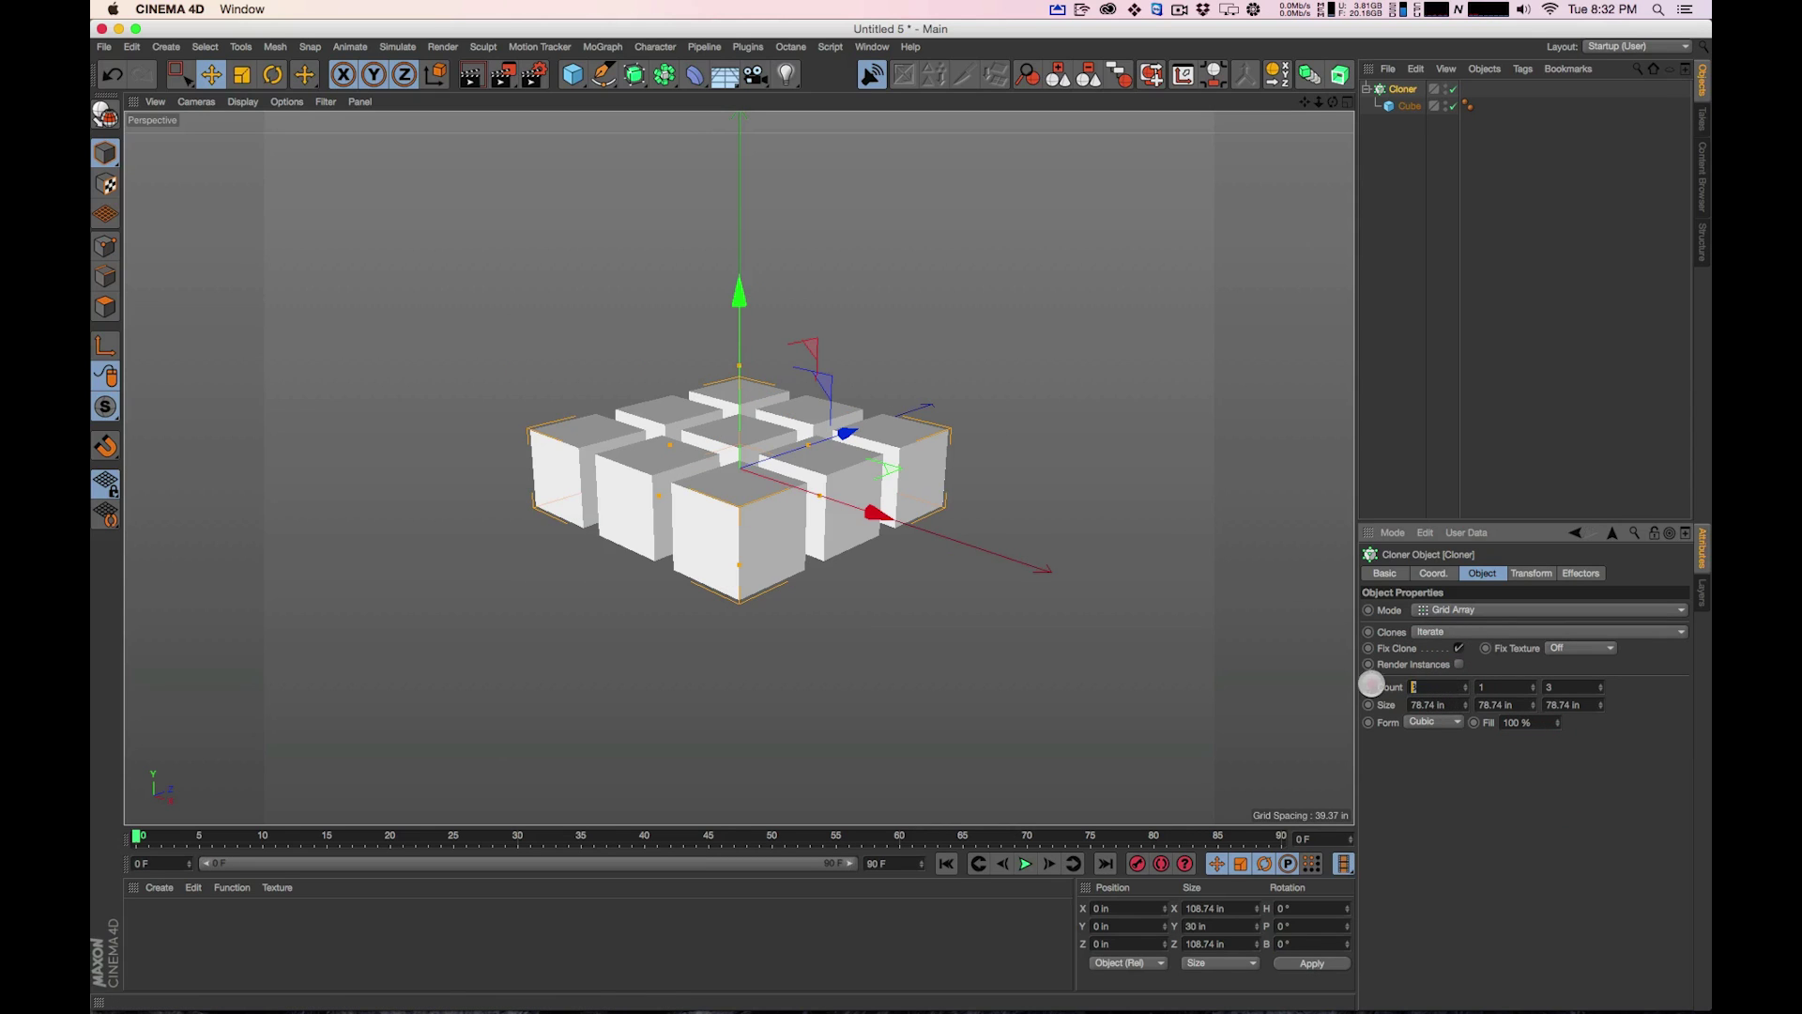
type("20")
key("Tab")
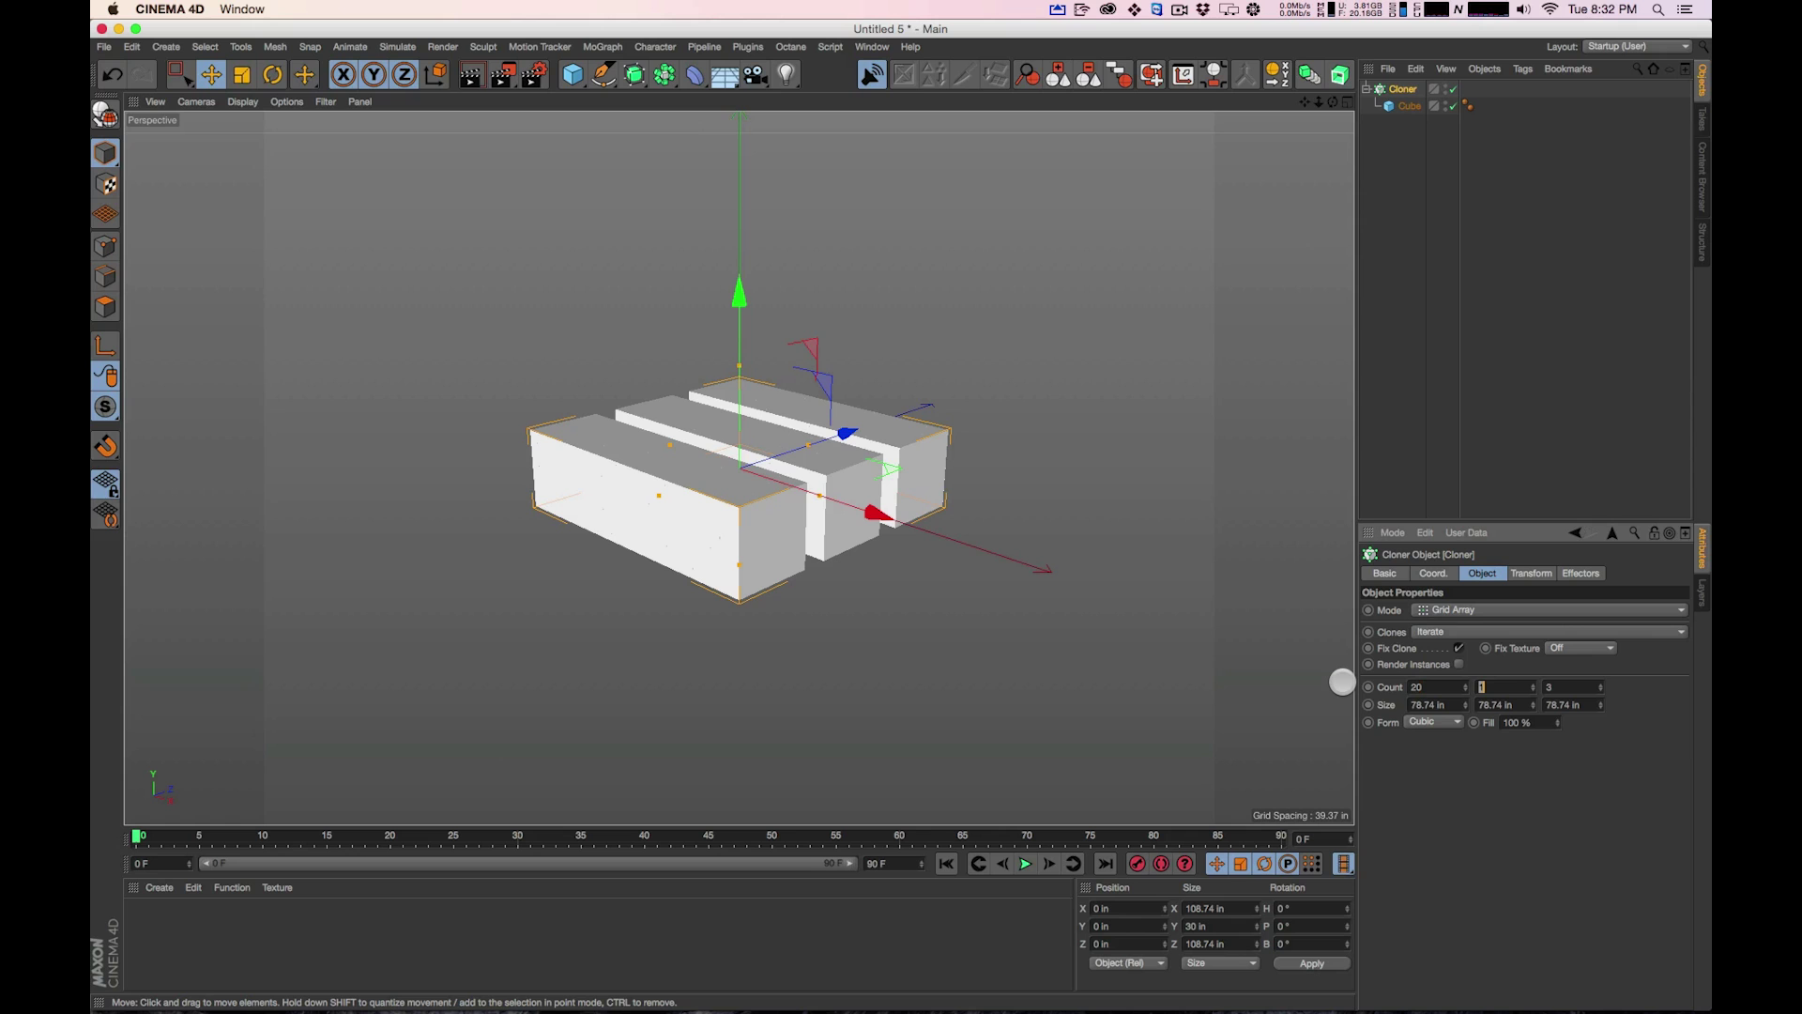
key("Tab")
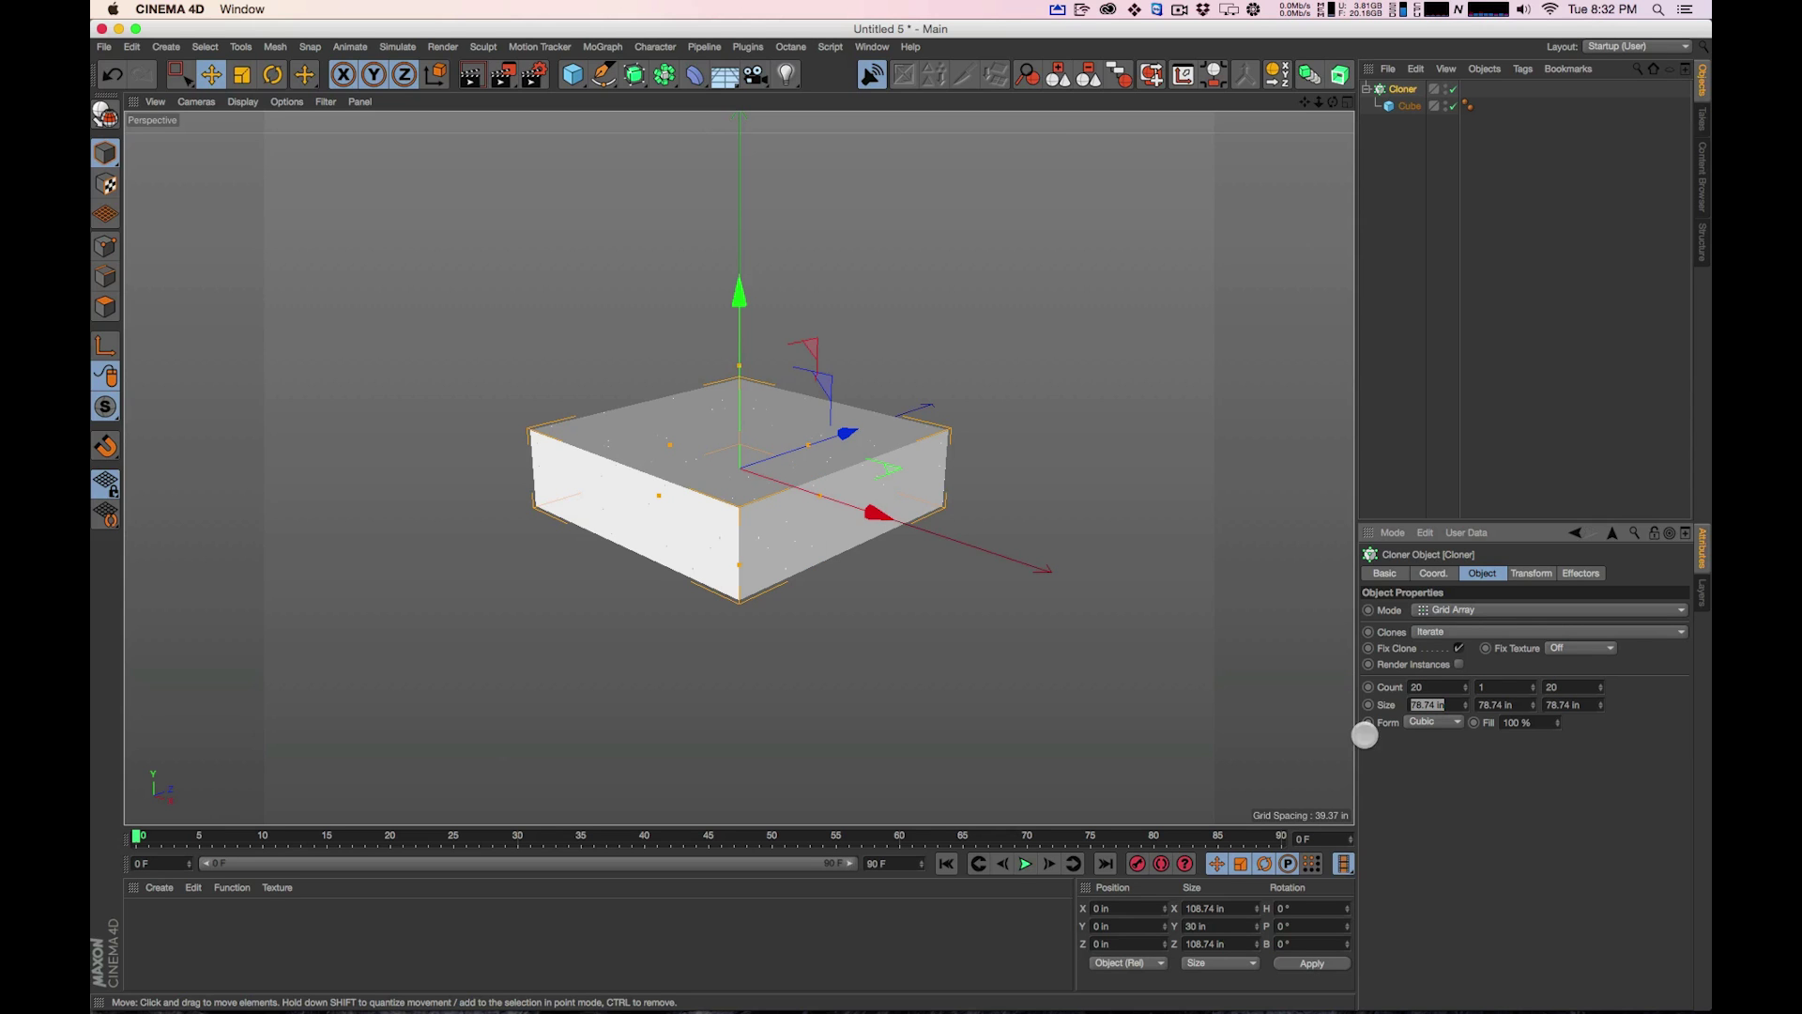
Widen the grid spacing to about 628 by 659 in and enable Render Instances
left_click_drag(1466, 705, 1649, 712)
right_click_drag(788, 470, 895, 555, "alt")
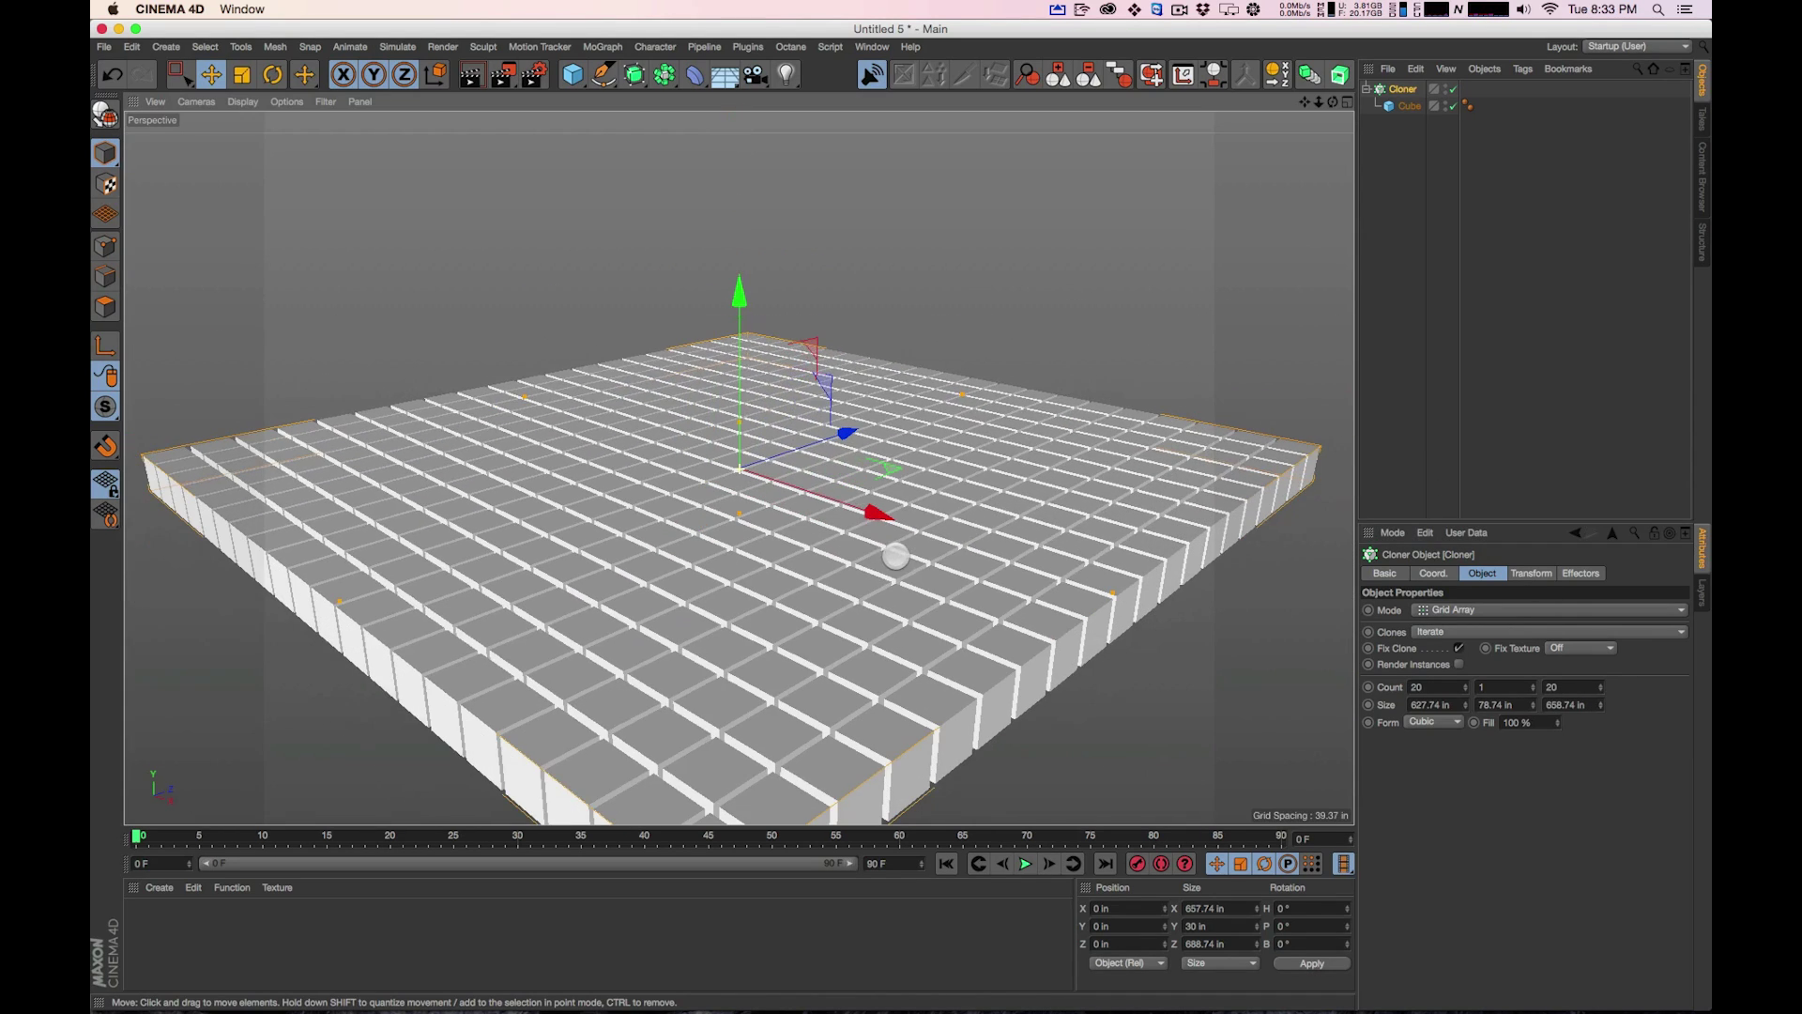
right_click_drag(595, 637, 646, 567, "alt")
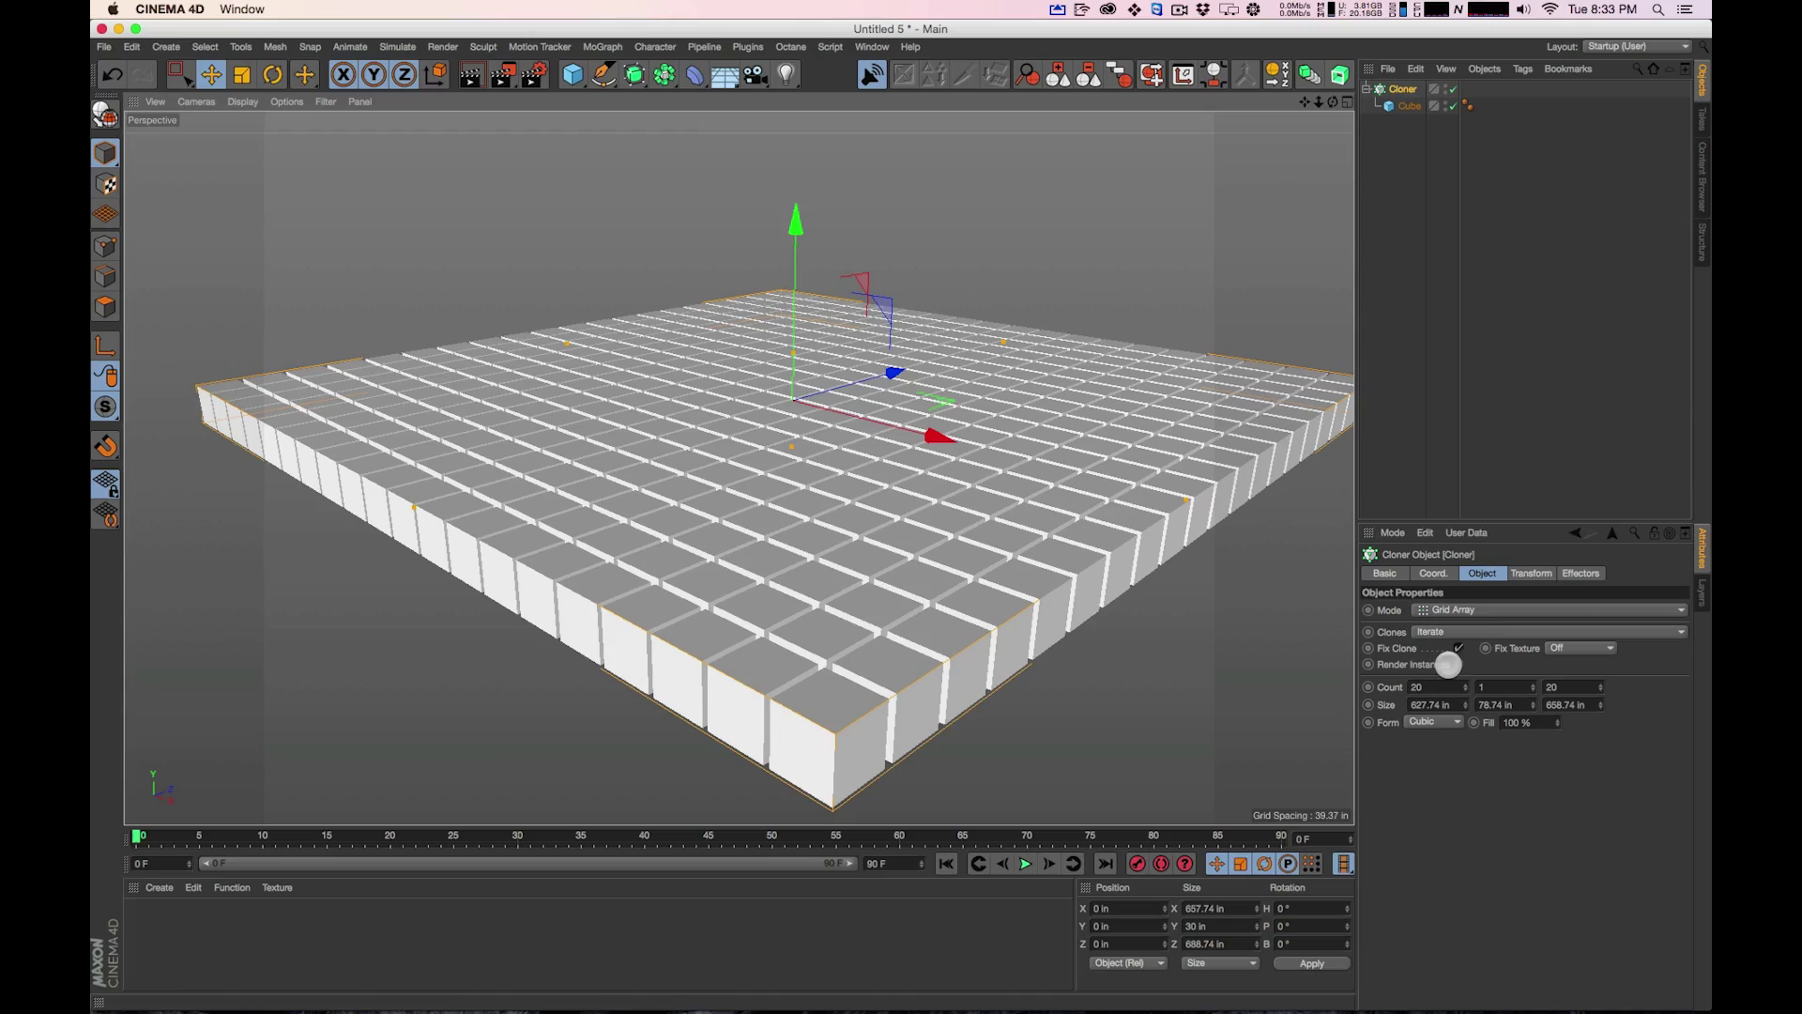
left_click(1459, 663)
mouse_move(868, 484)
left_mouse_down("alt")
mouse_move(910, 455)
mouse_move(879, 460)
mouse_move(926, 632)
mouse_move(907, 419)
mouse_move(929, 535)
mouse_move(910, 475)
mouse_move(905, 503)
mouse_move(936, 503)
mouse_move(902, 563)
mouse_move(910, 593)
left_mouse_up("alt")
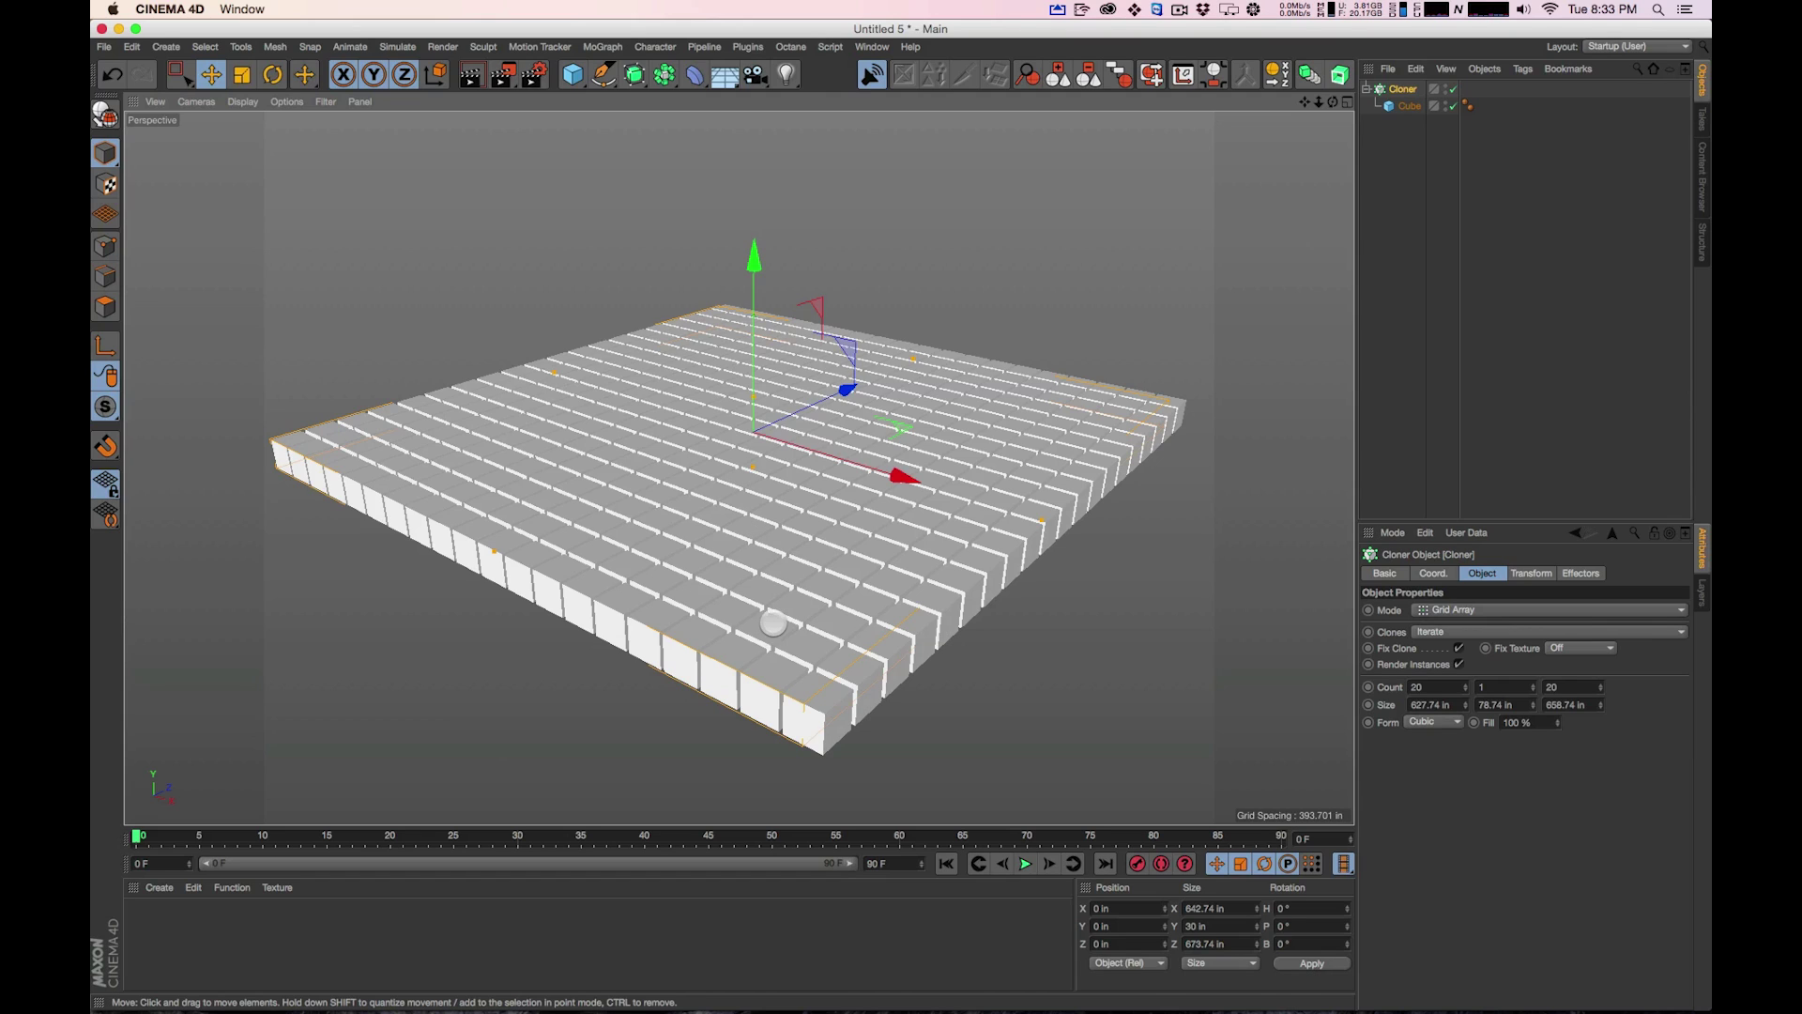
Create material Mat with a Layer shader as Color texture holding a Noise layer
left_click(205, 936)
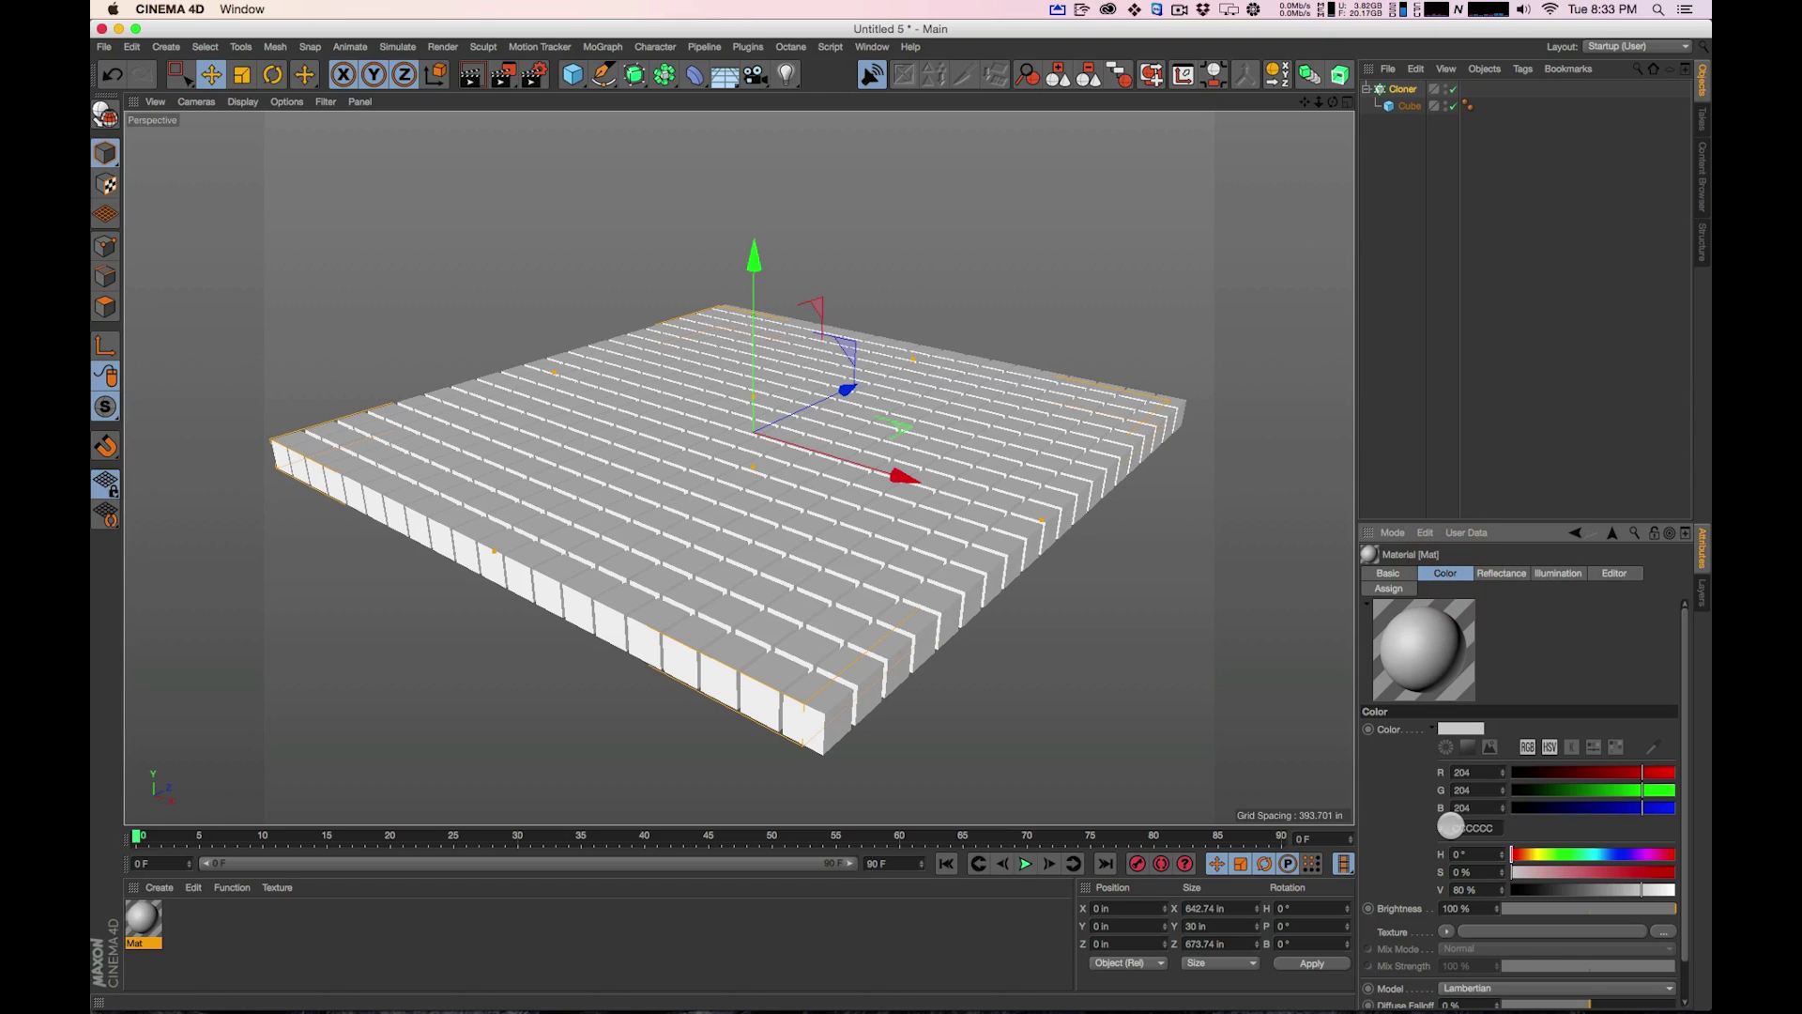
left_click(1446, 931)
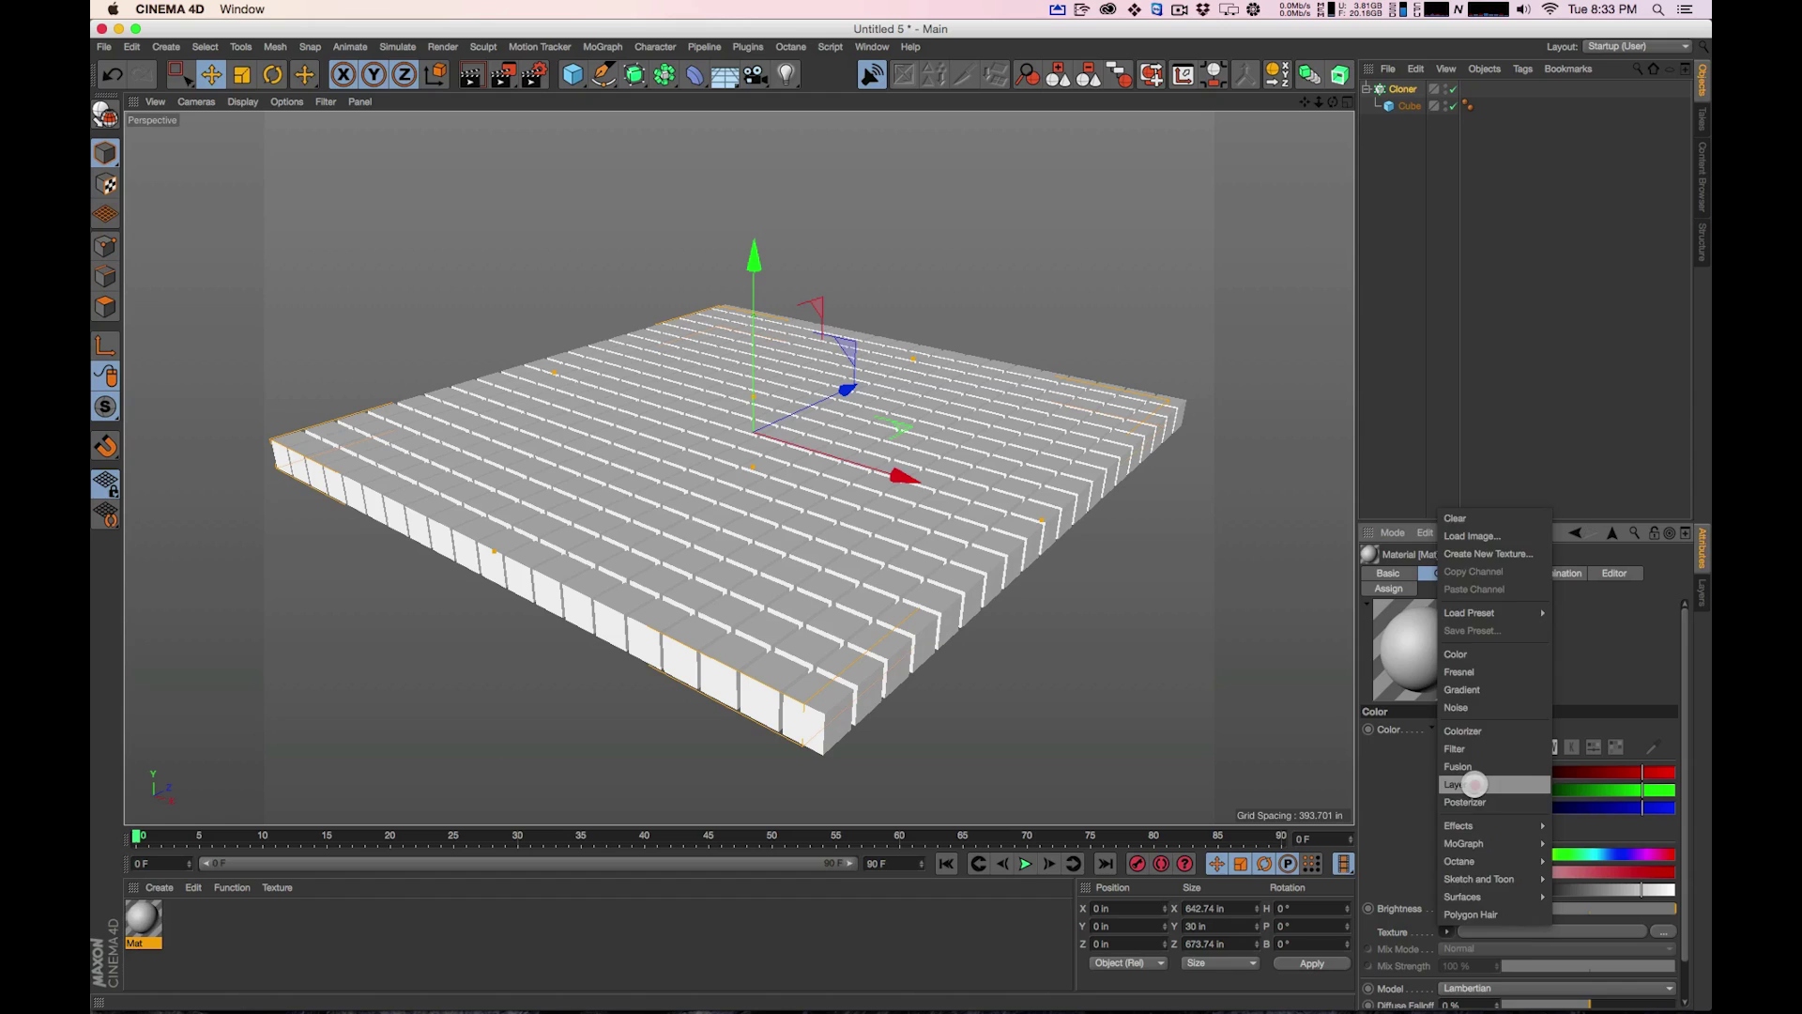
left_click(1475, 785)
left_click(1460, 966)
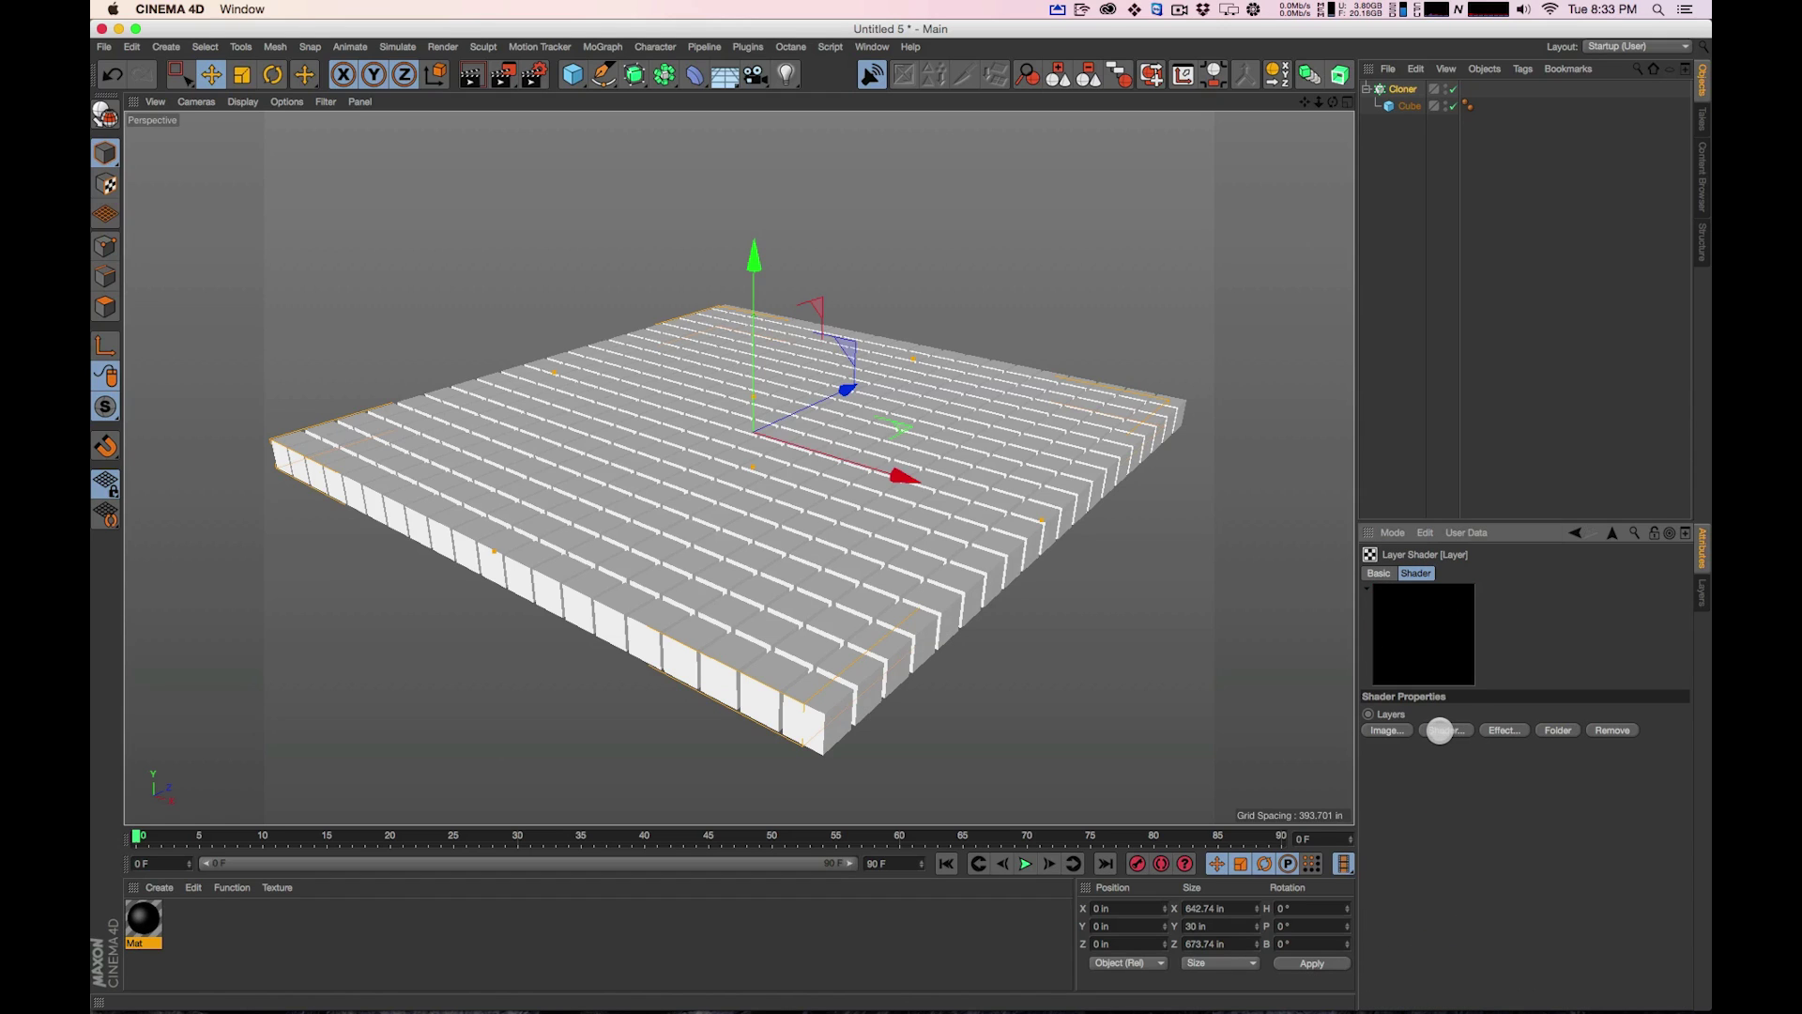
left_click(1455, 732)
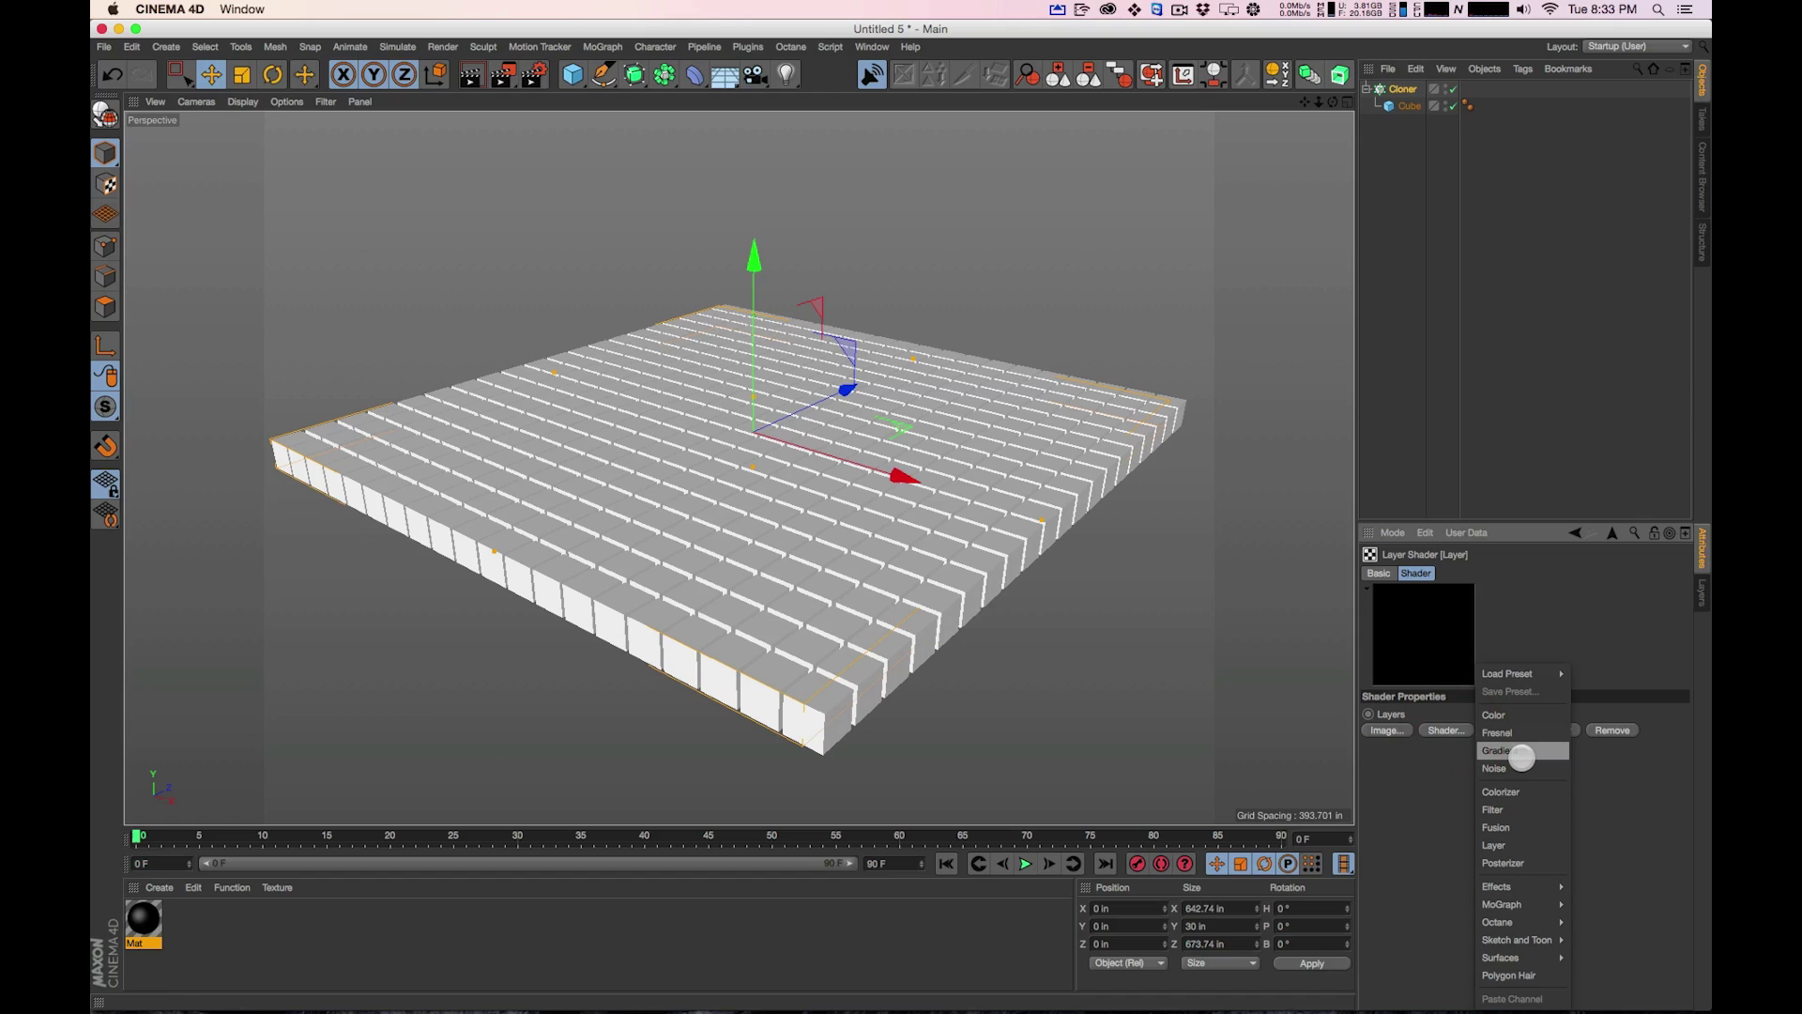
left_click(1520, 767)
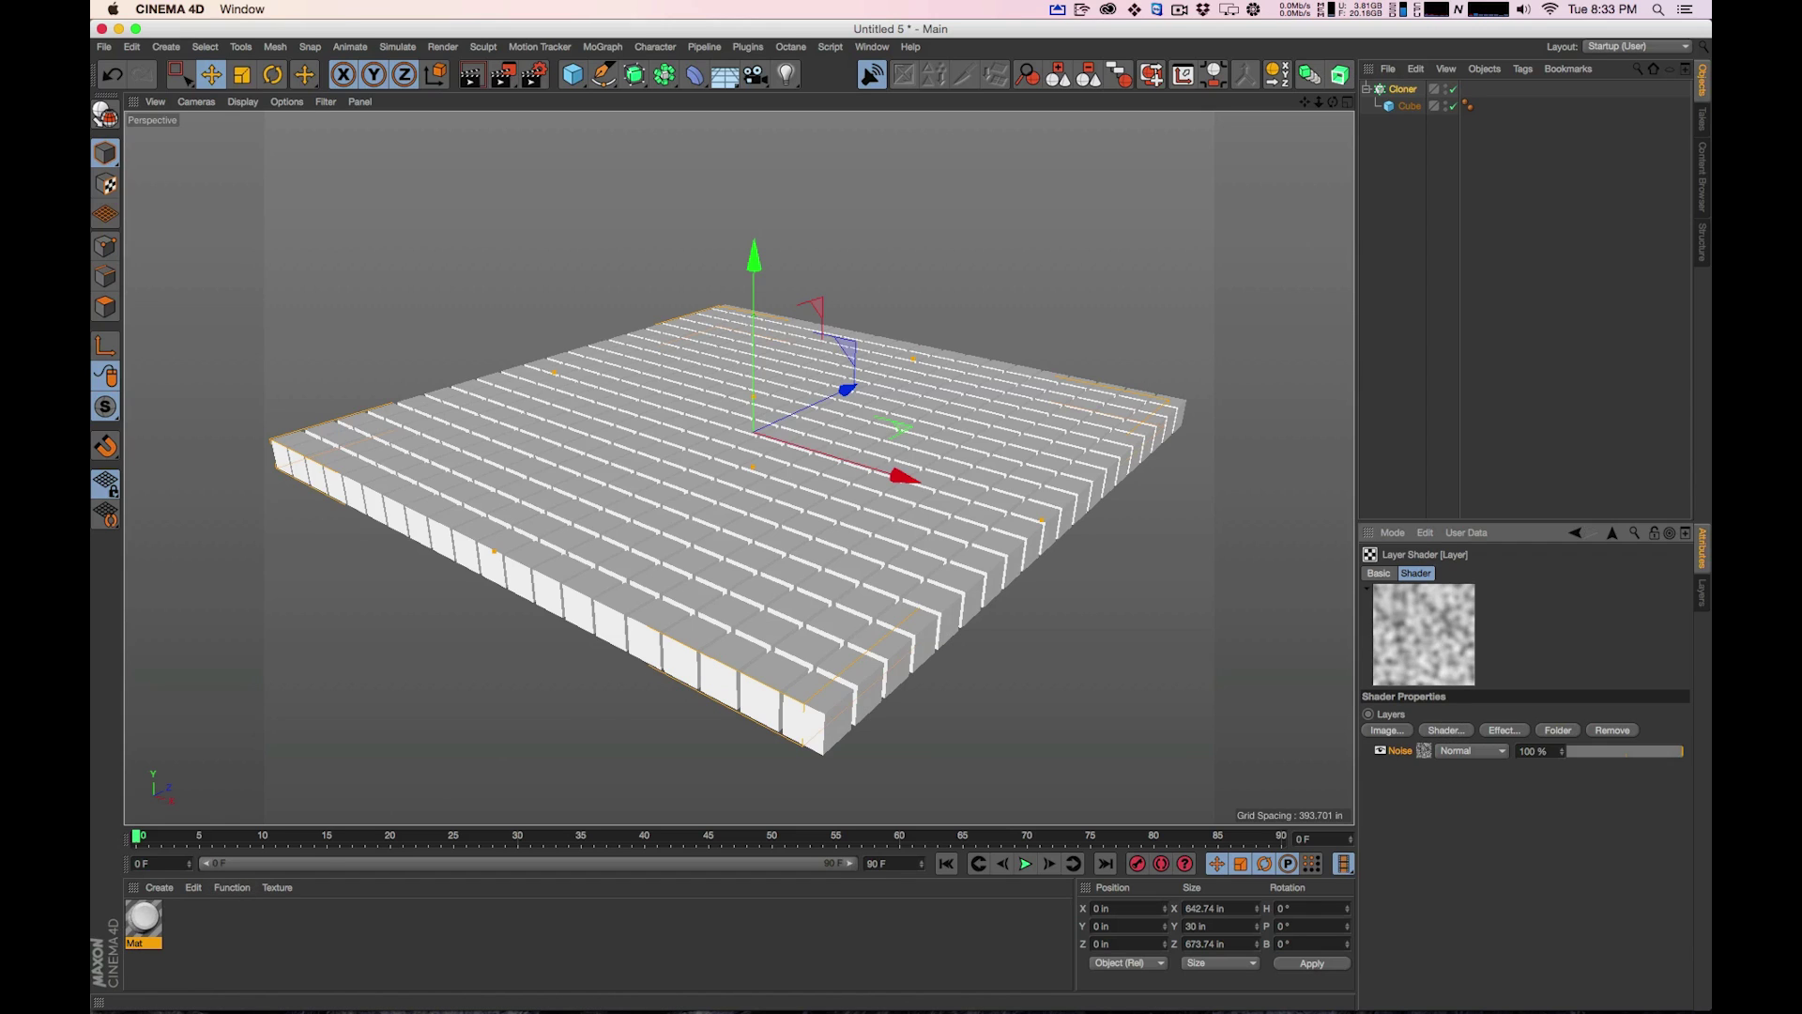
Add a Shader effector to the Cloner and apply the Mat material to it
left_click(1403, 88)
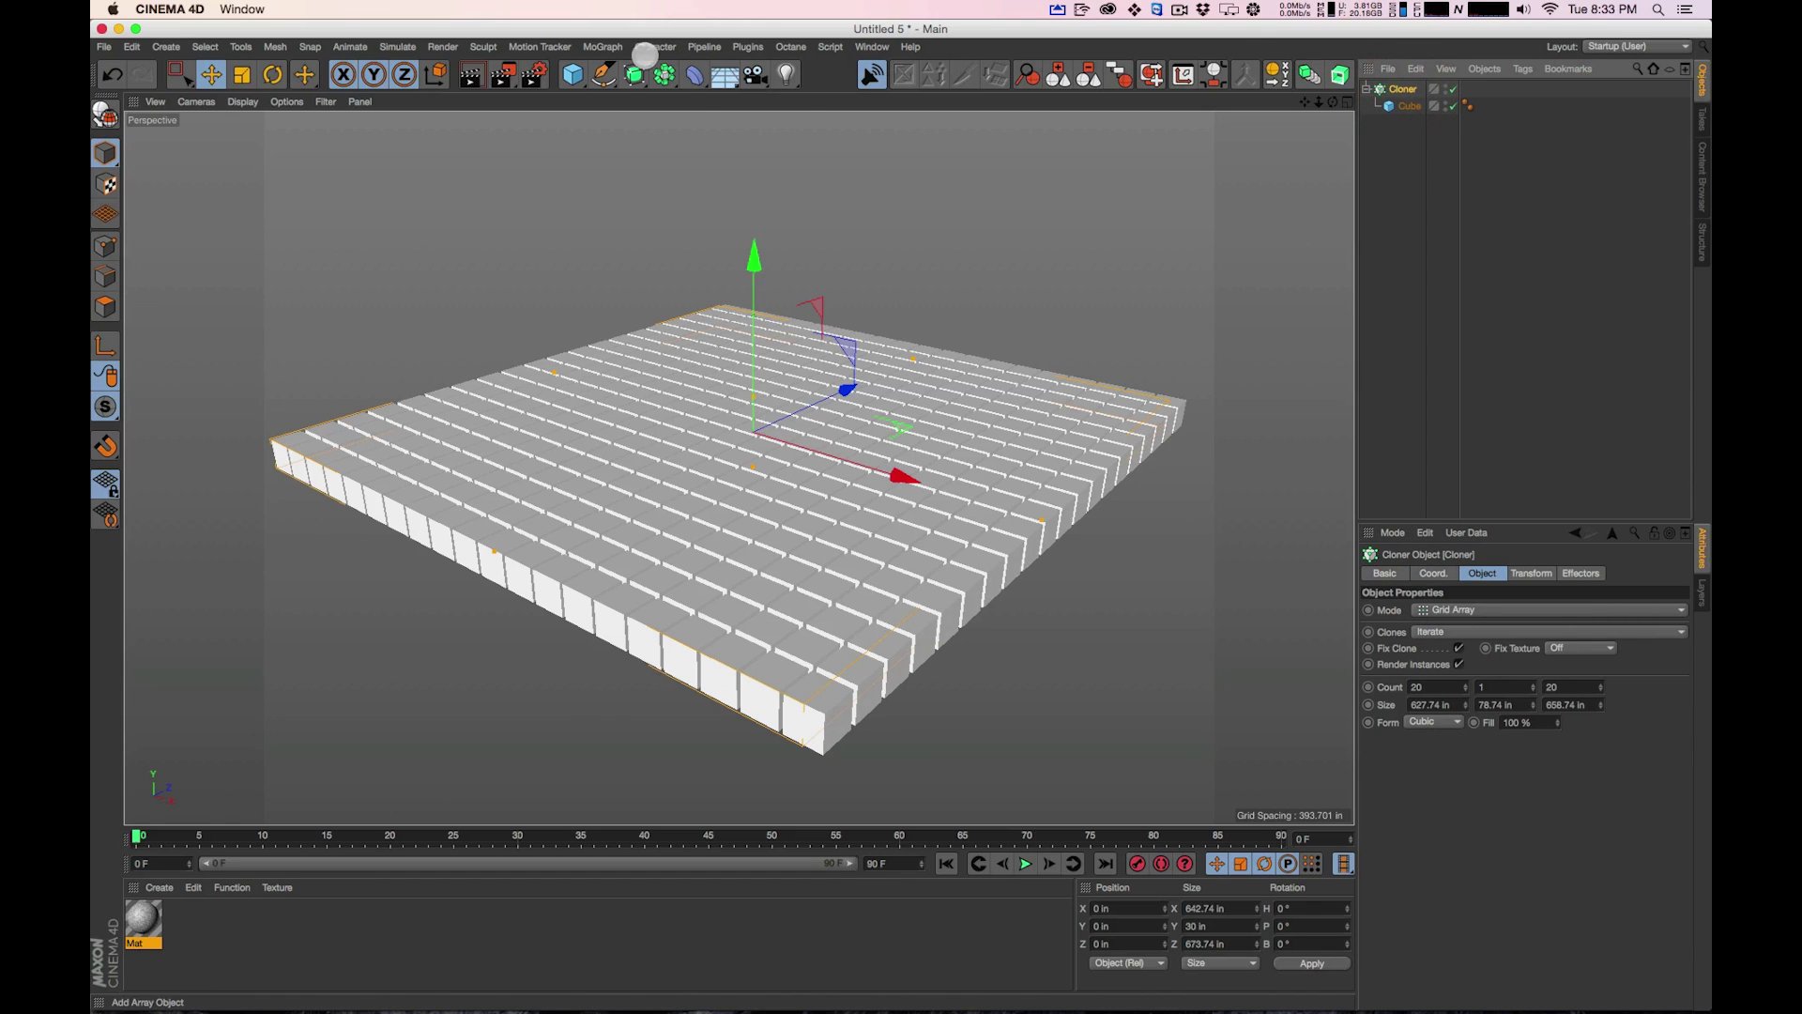
left_click(593, 47)
mouse_move(595, 71)
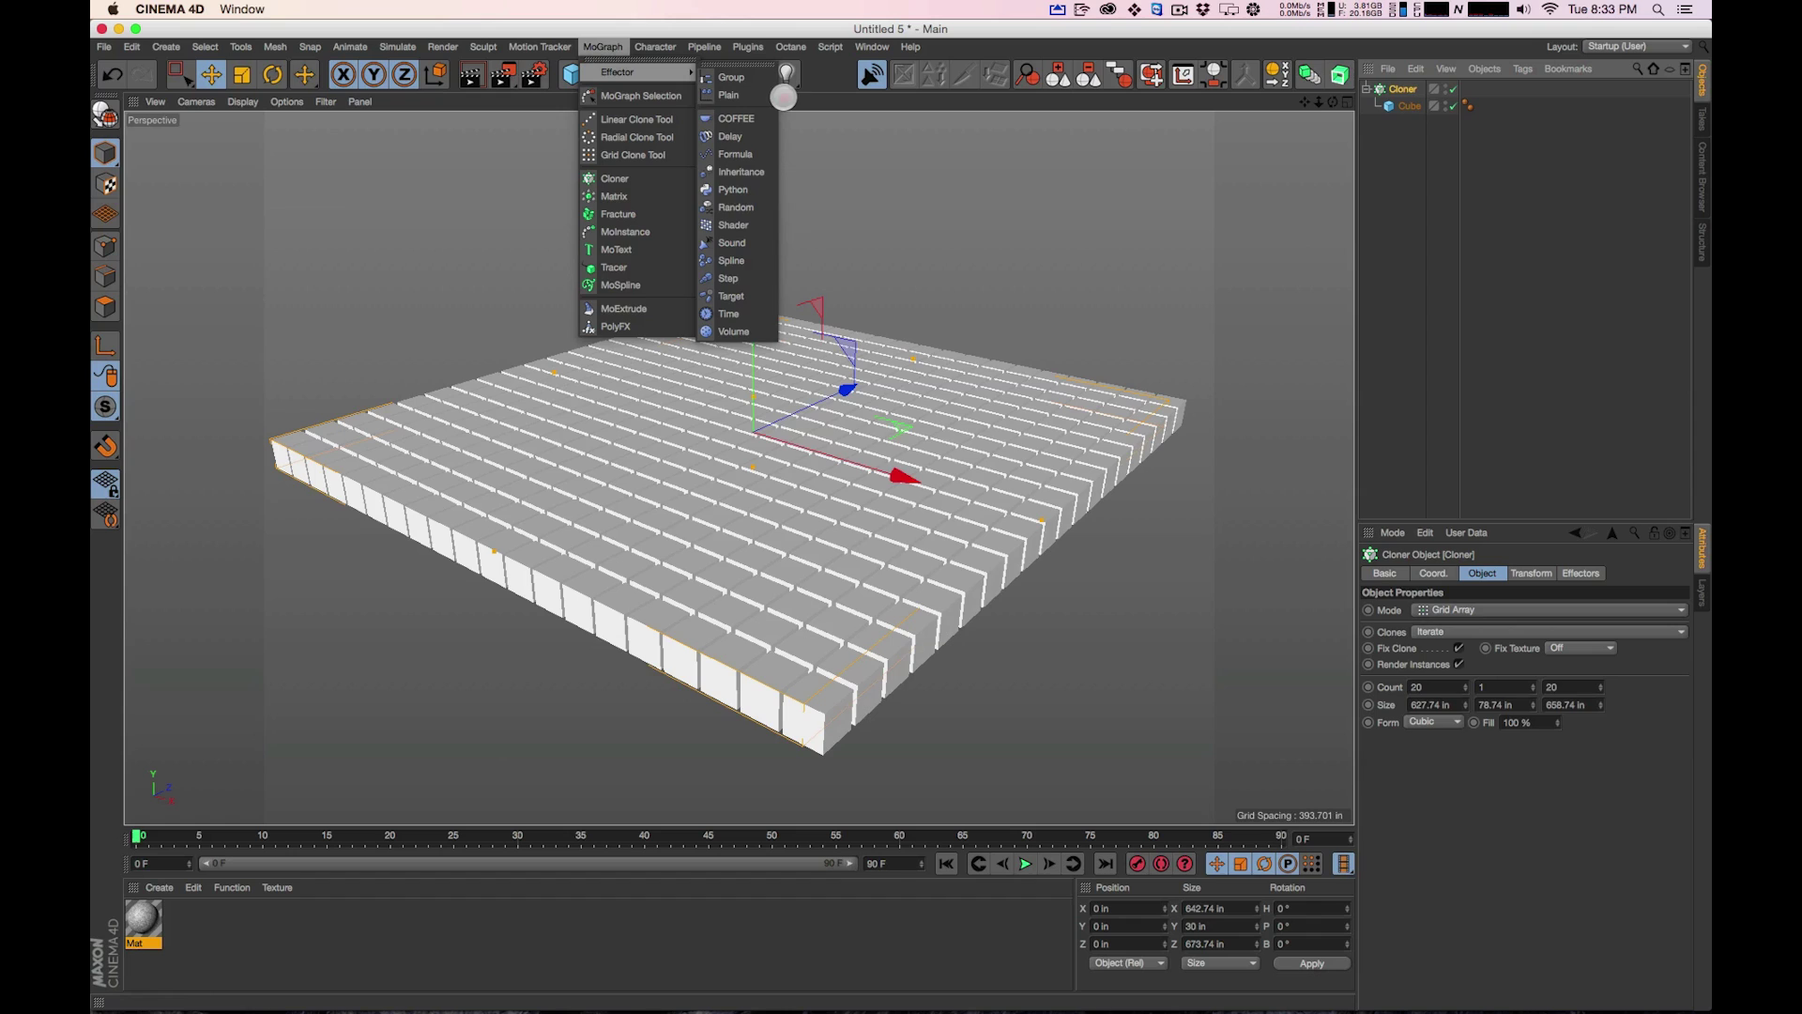
left_click(733, 226)
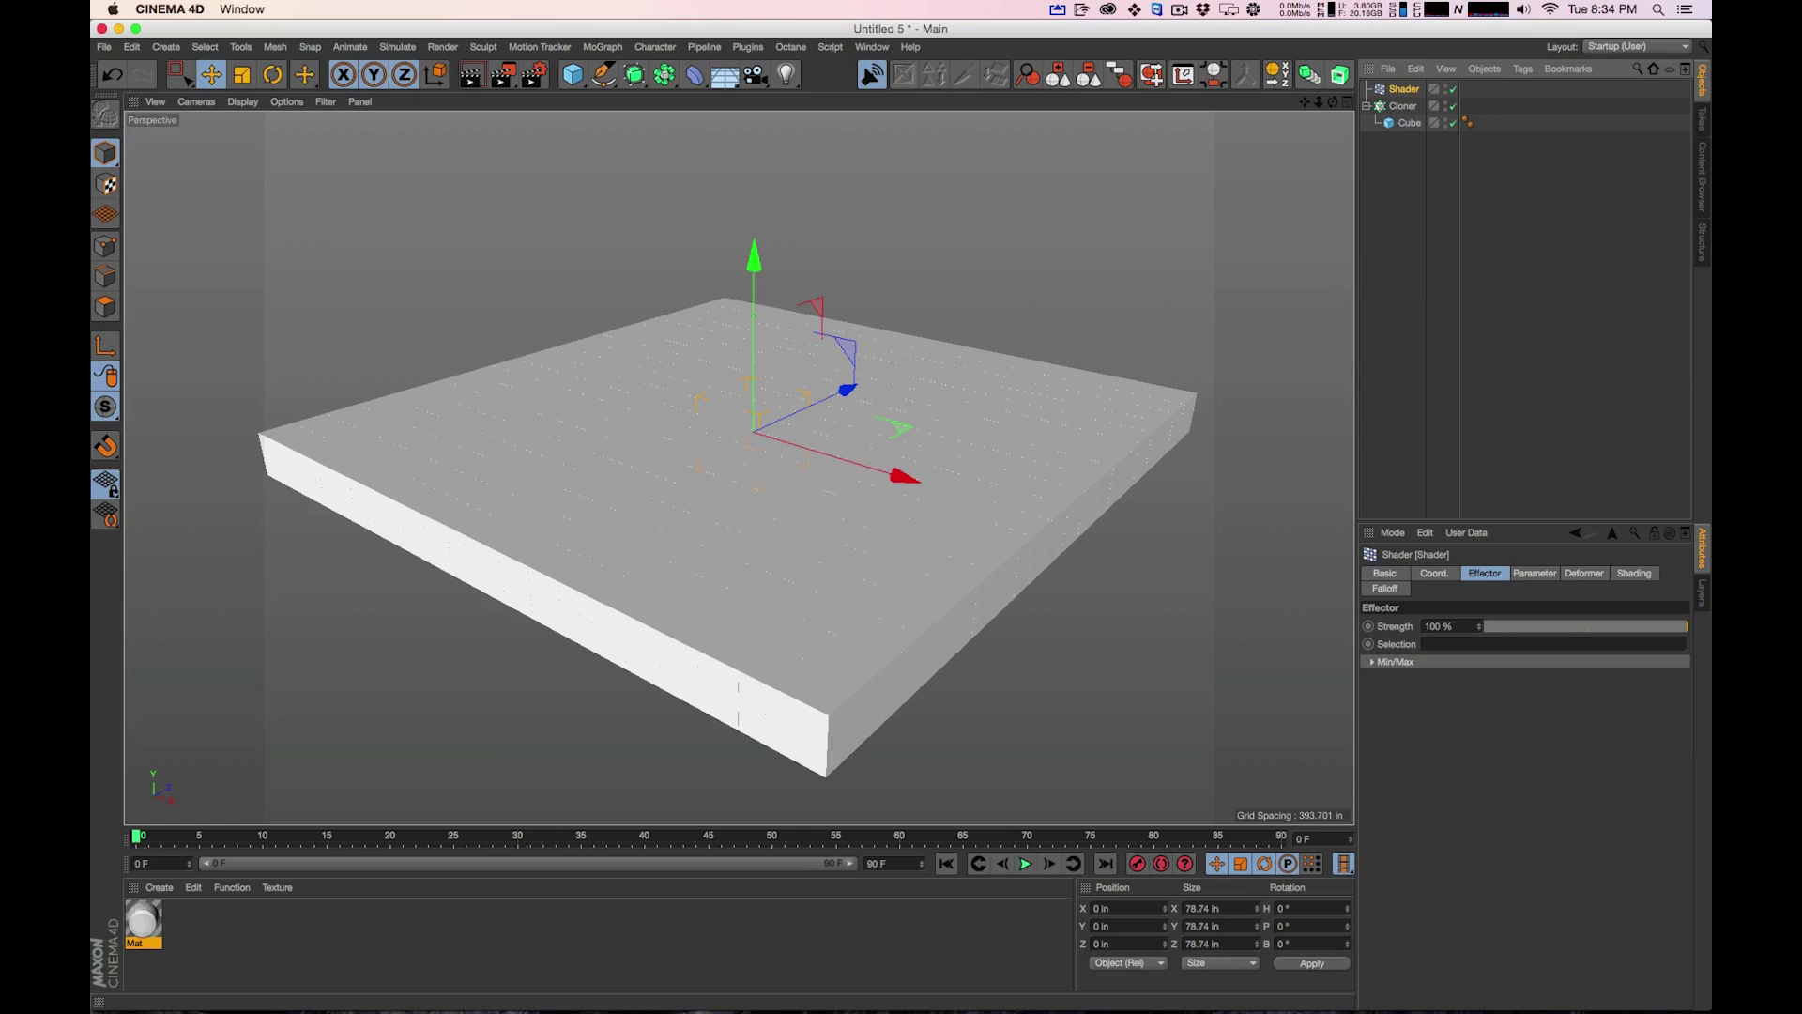
left_click(144, 920)
left_click_drag(1351, 236, 1476, 93)
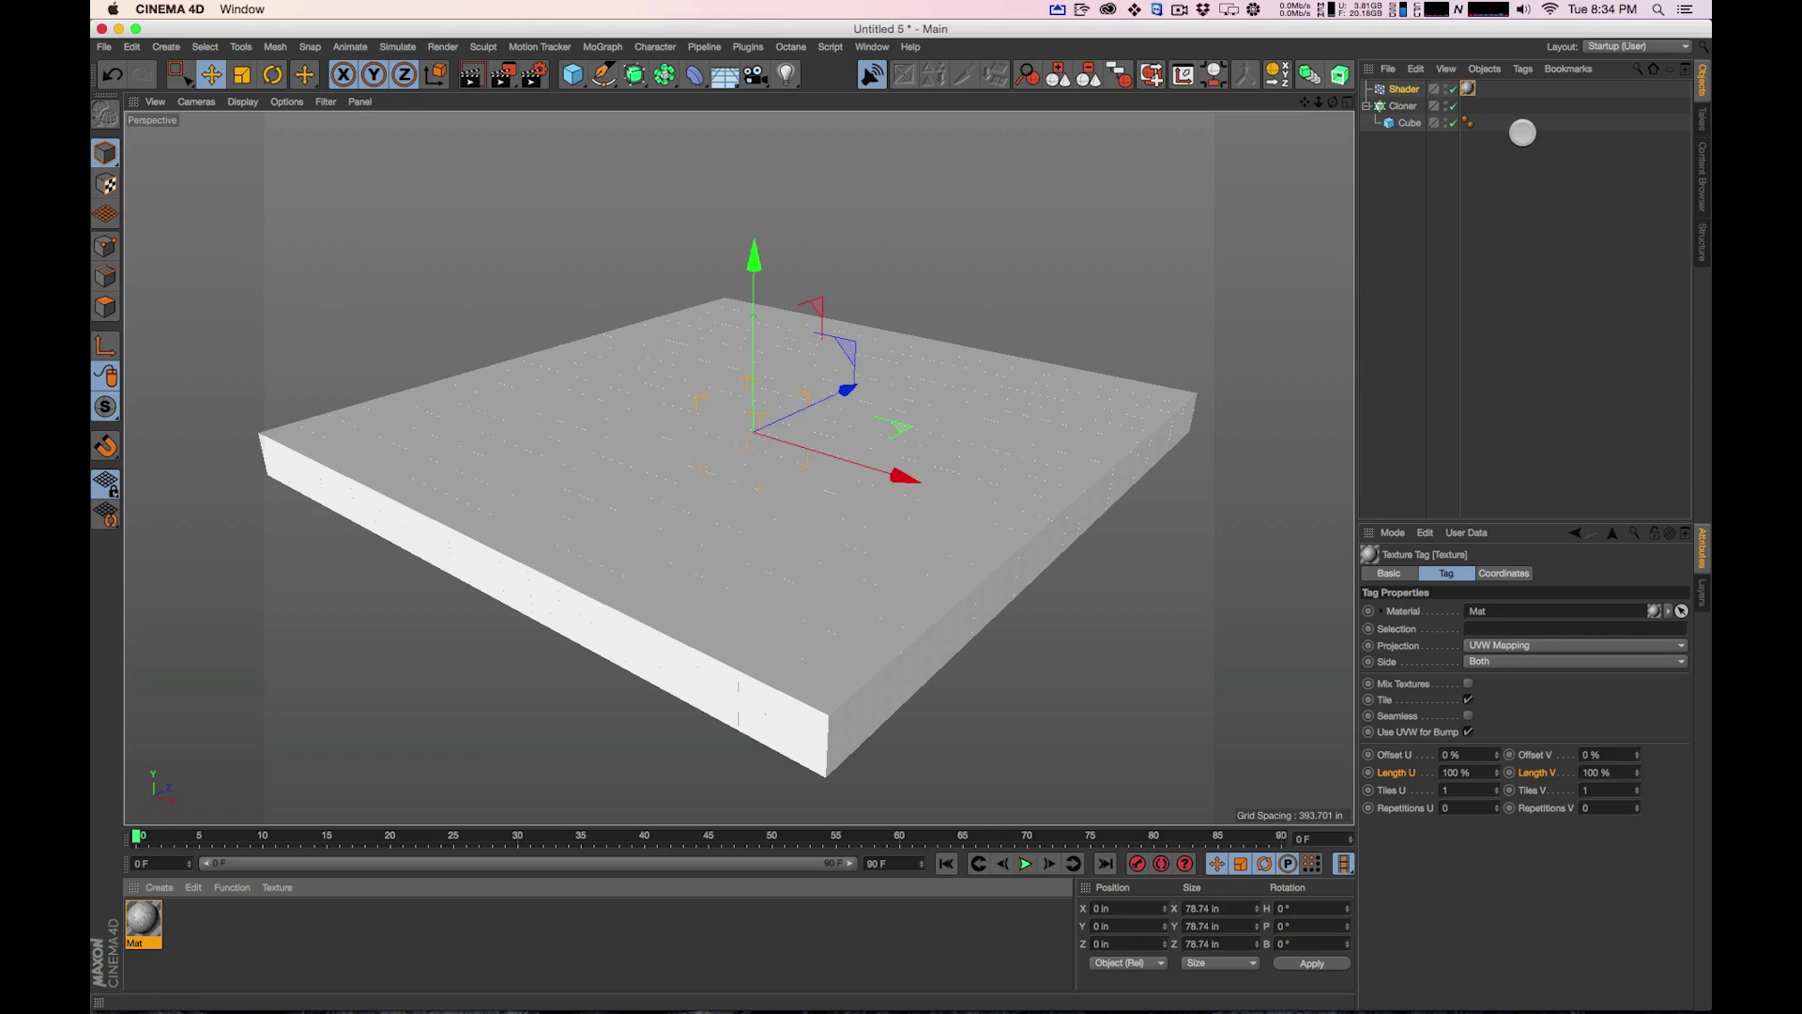
In the effector's Parameter tab, turn off Scale, turn on Position, and set P.Y to 281 in
left_click(1399, 88)
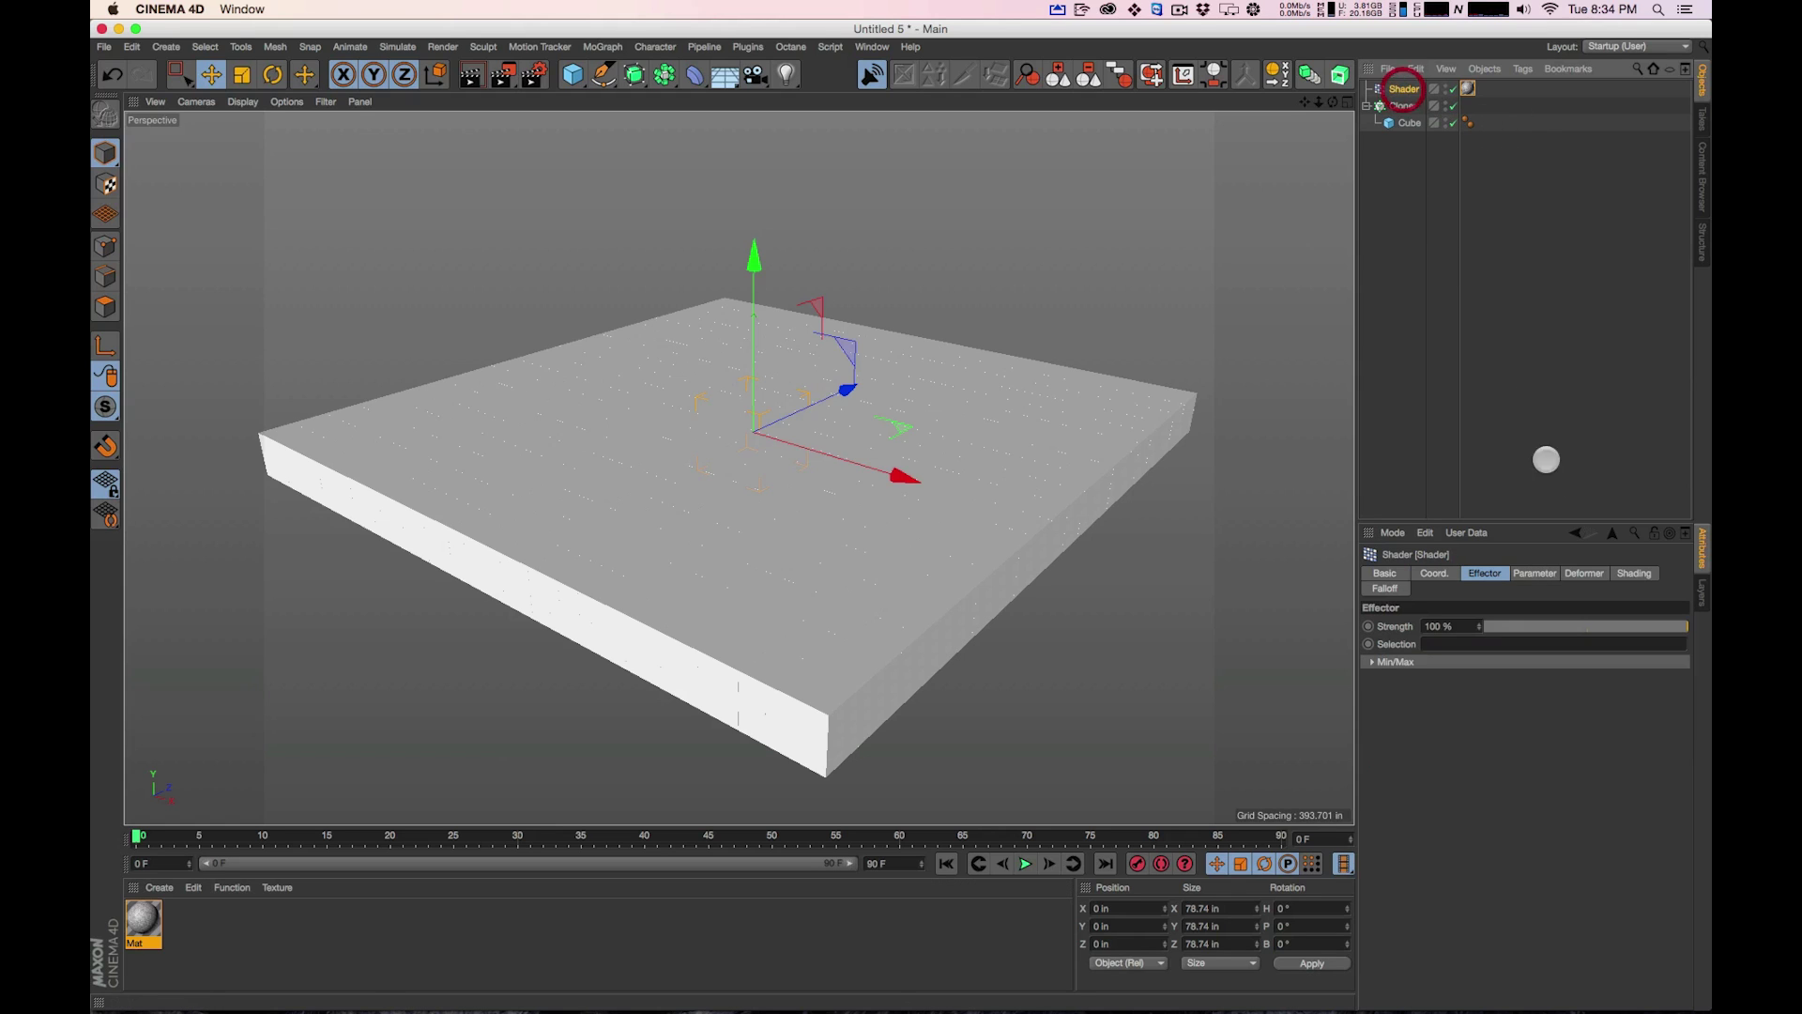
left_click(1530, 573)
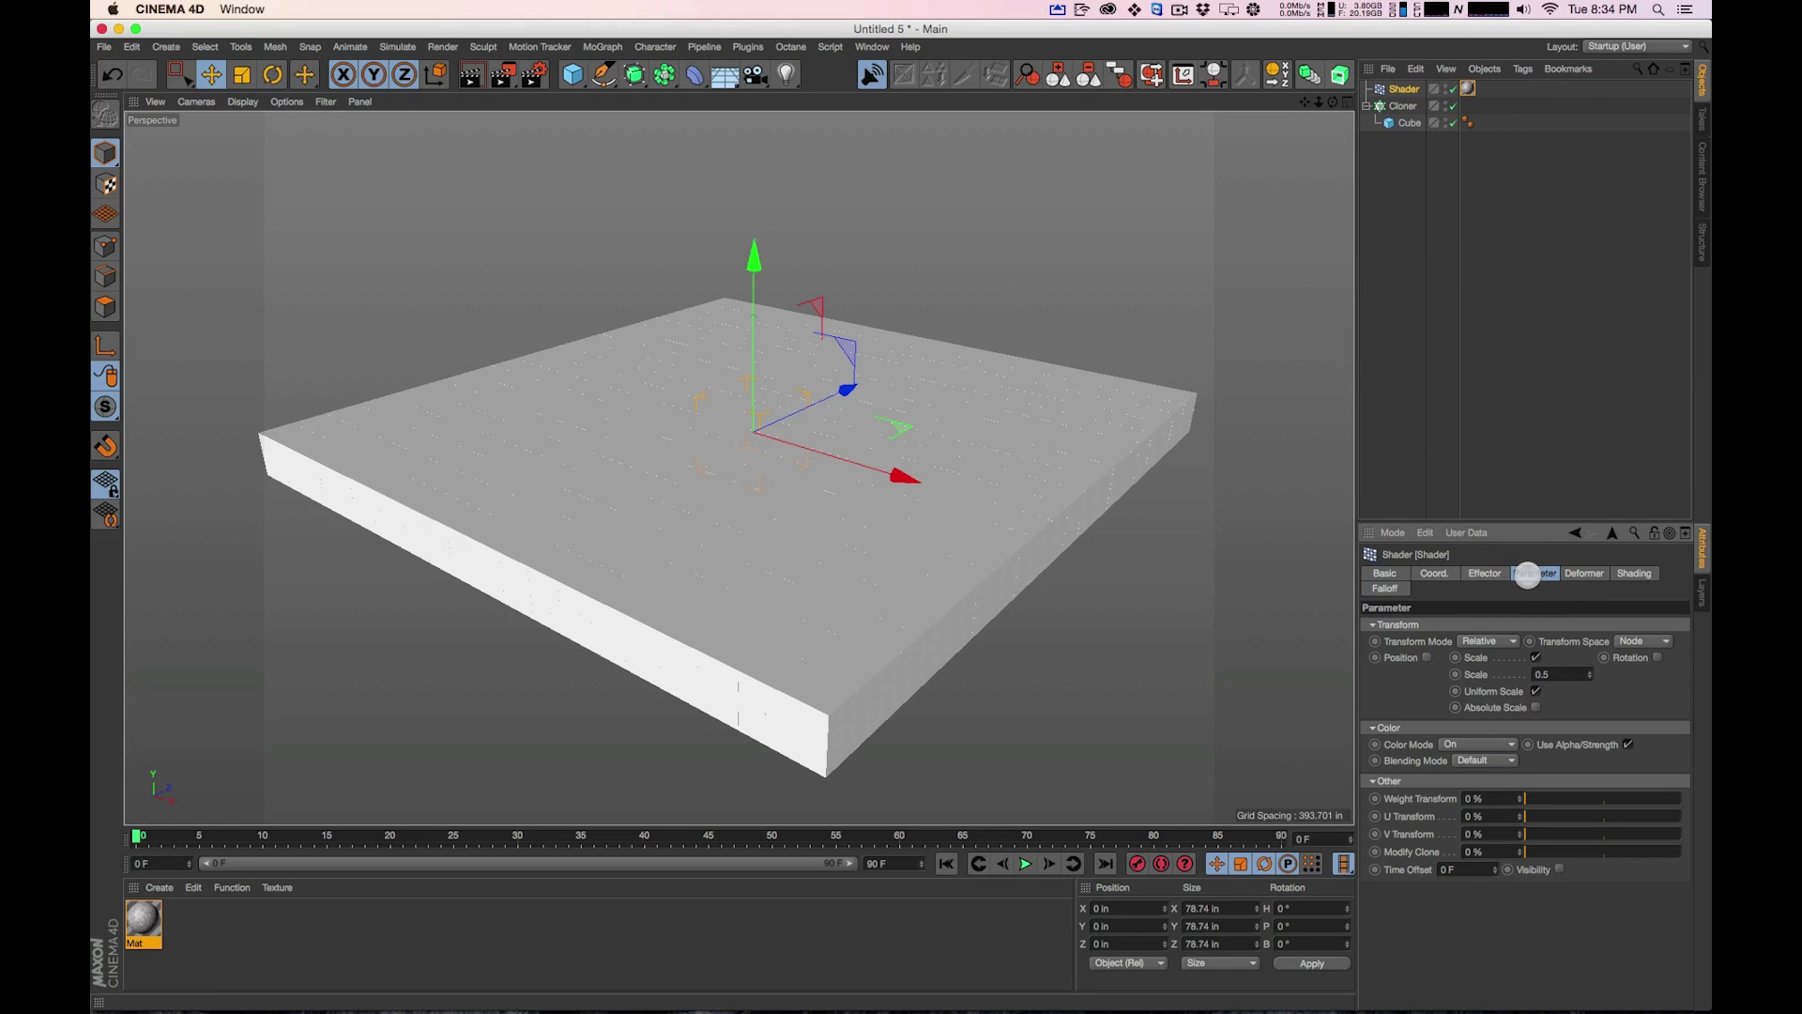
left_click(1537, 659)
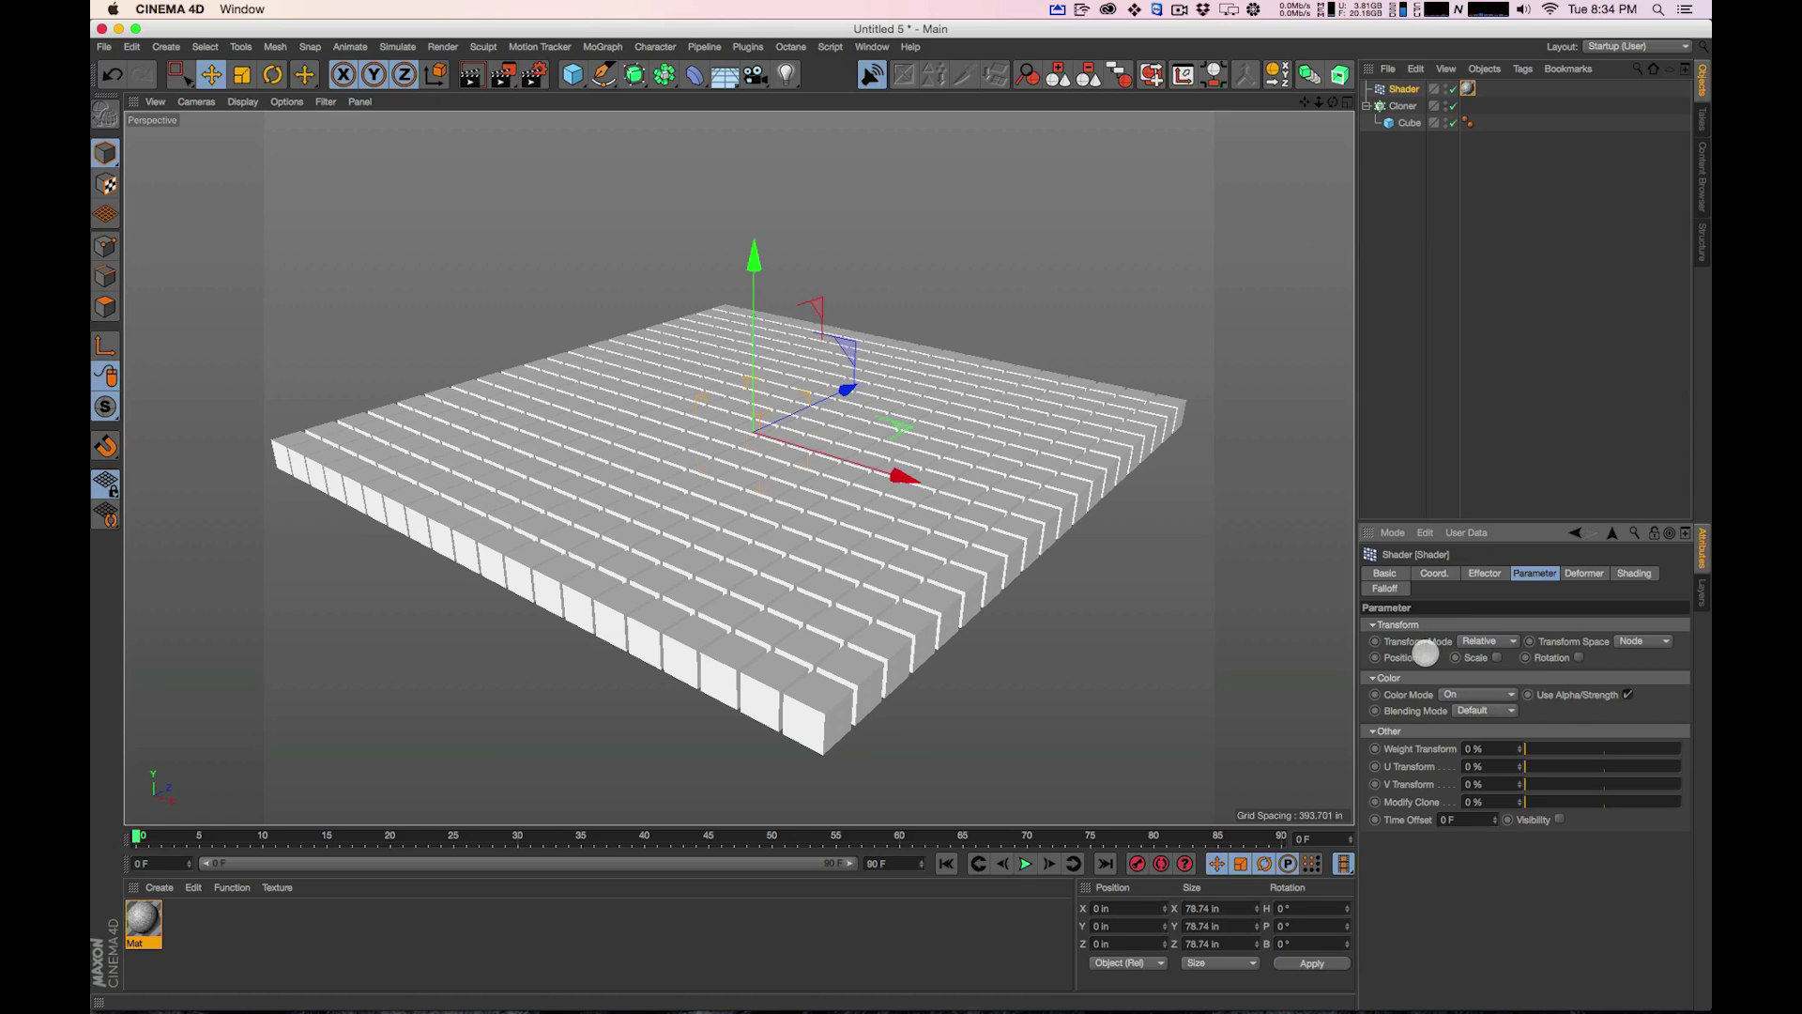
left_click(1425, 654)
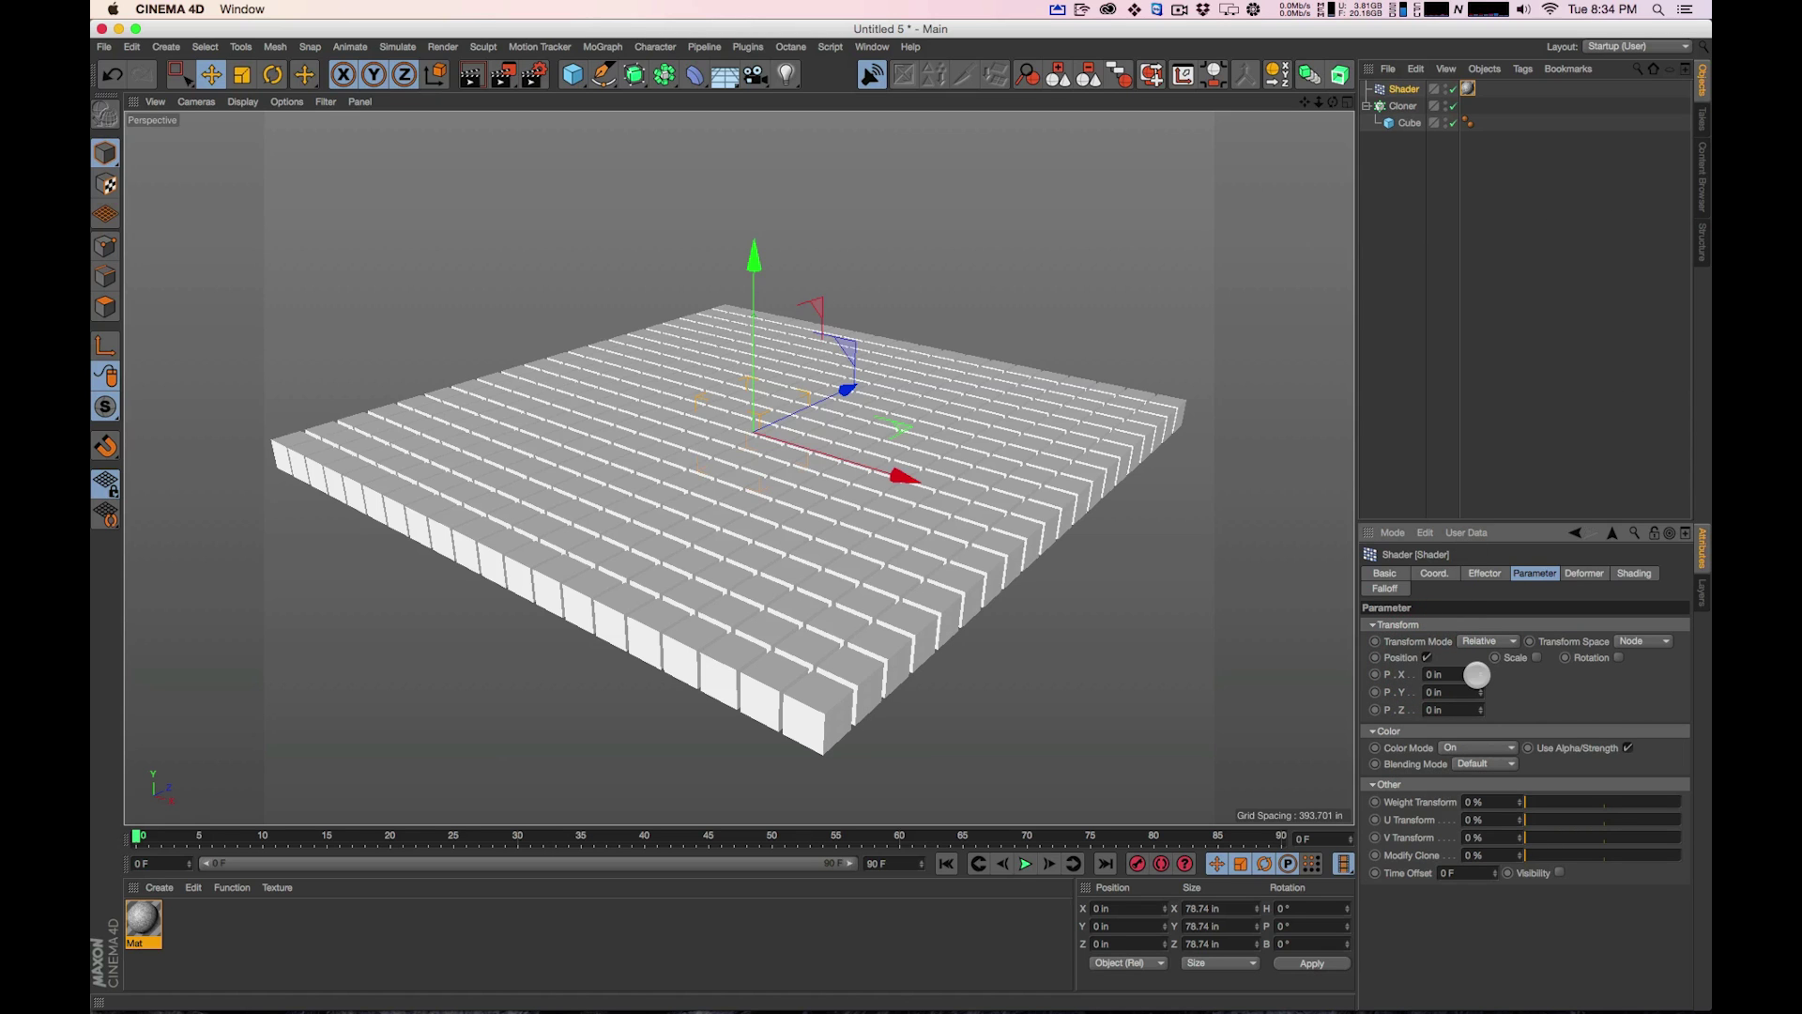
left_click_drag(1480, 692, 1480, 612)
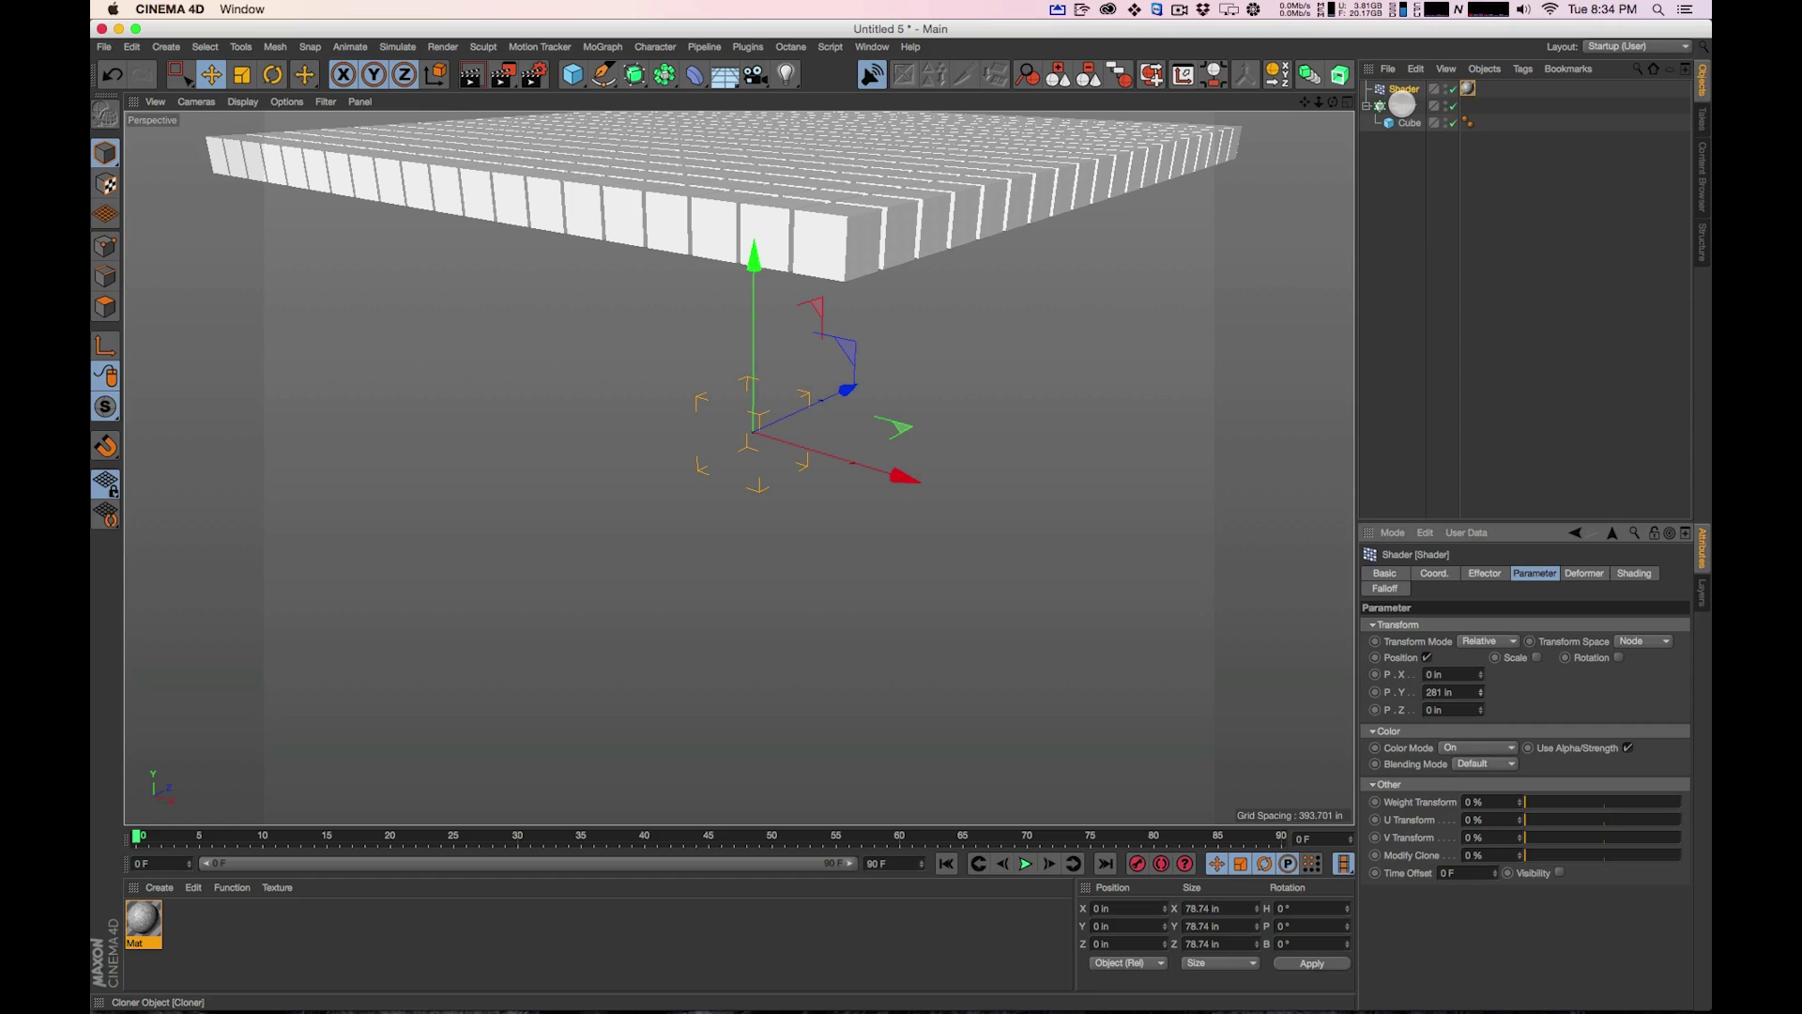
left_click(1399, 88)
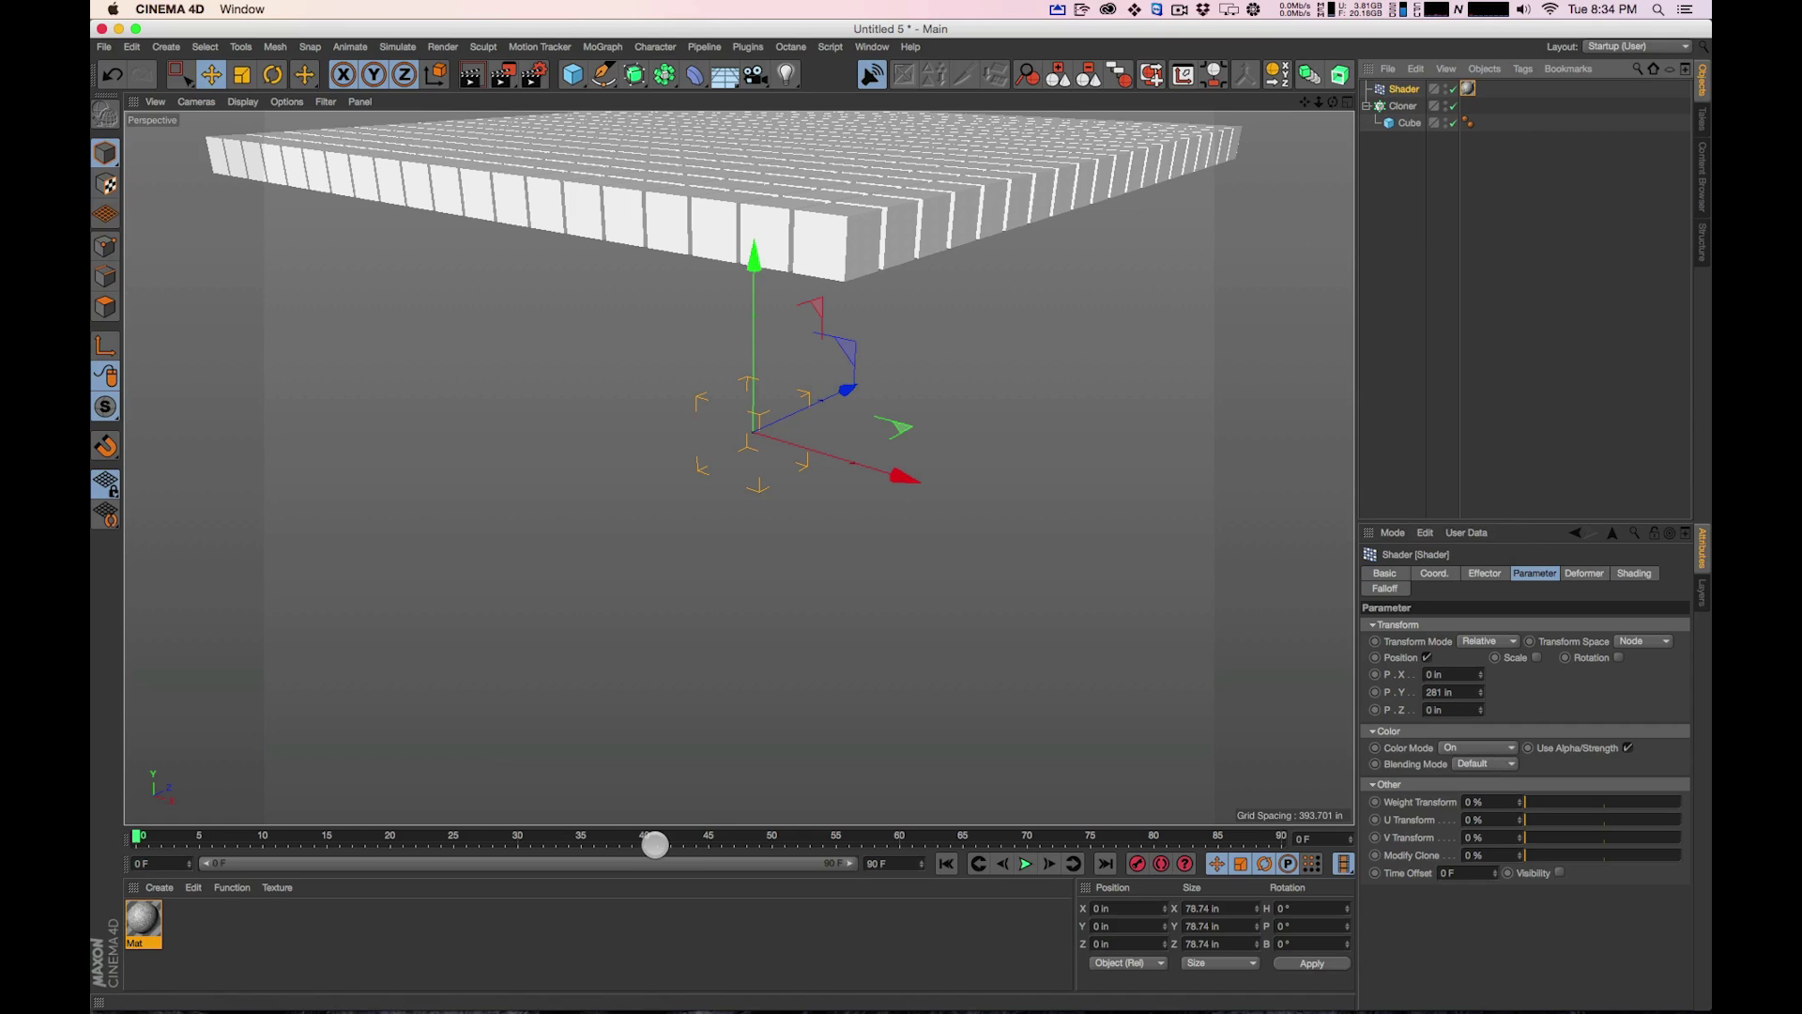
left_click(147, 923)
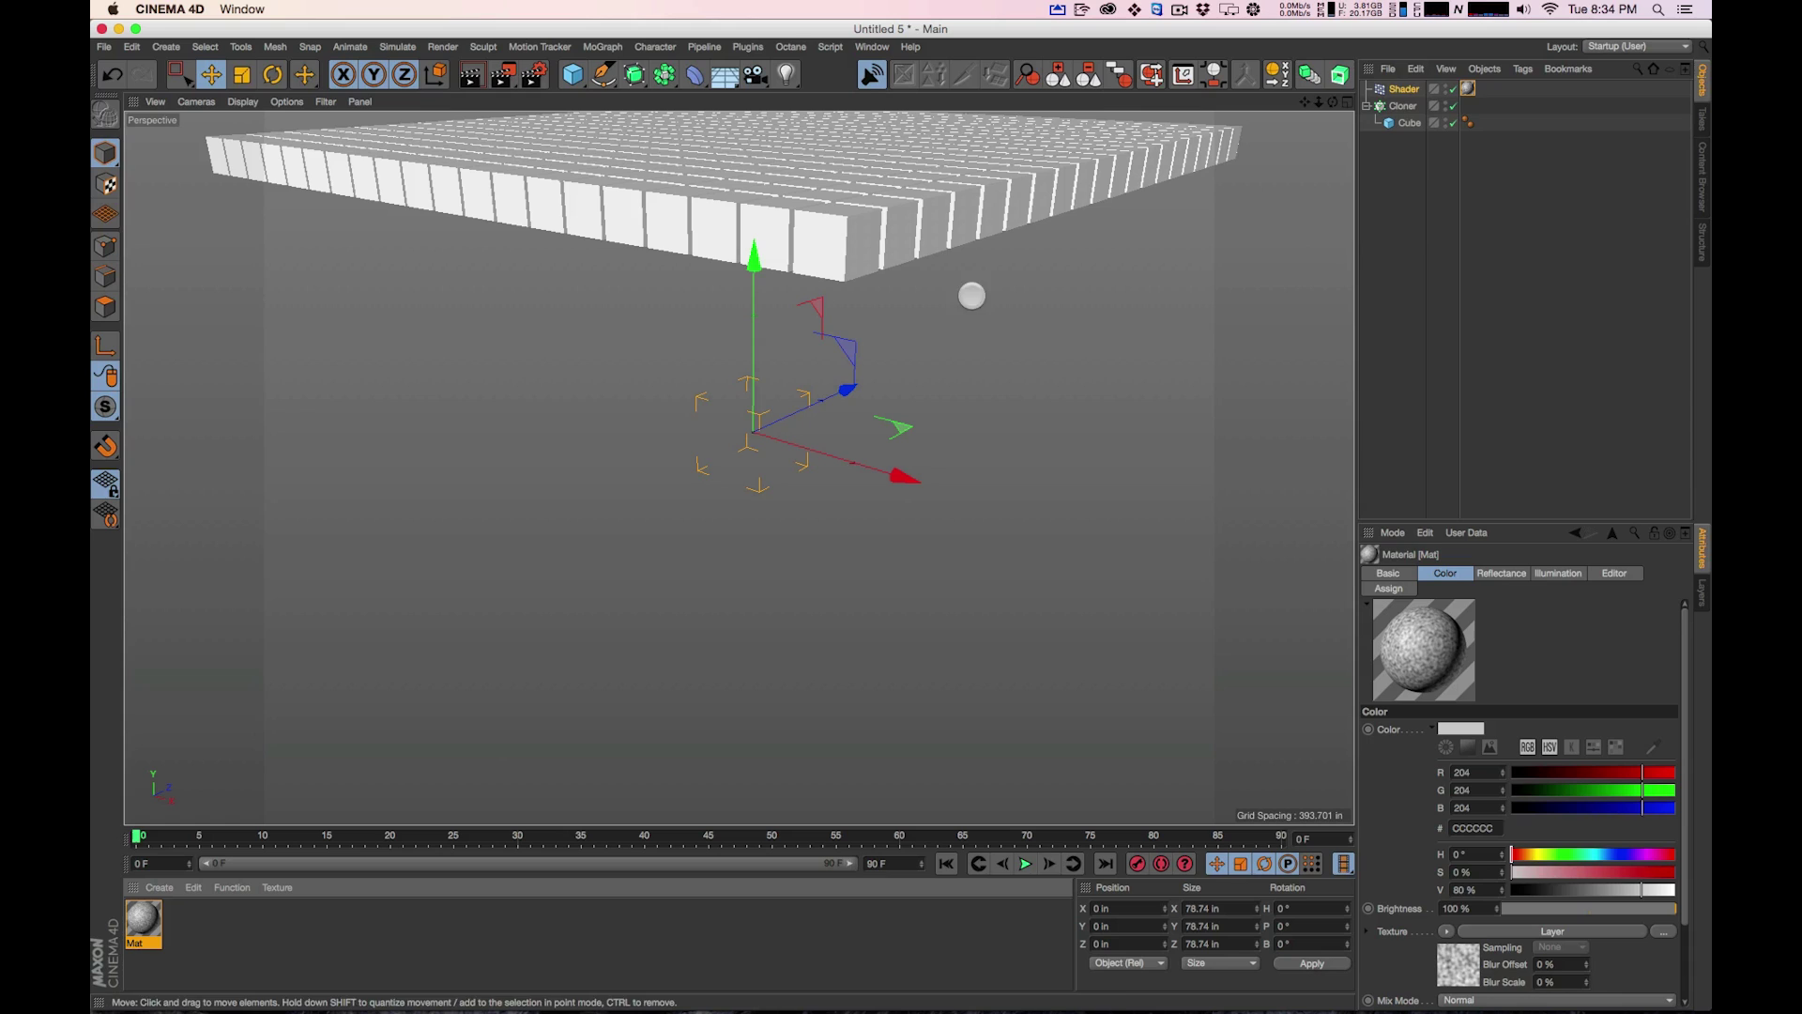
left_click(1380, 90)
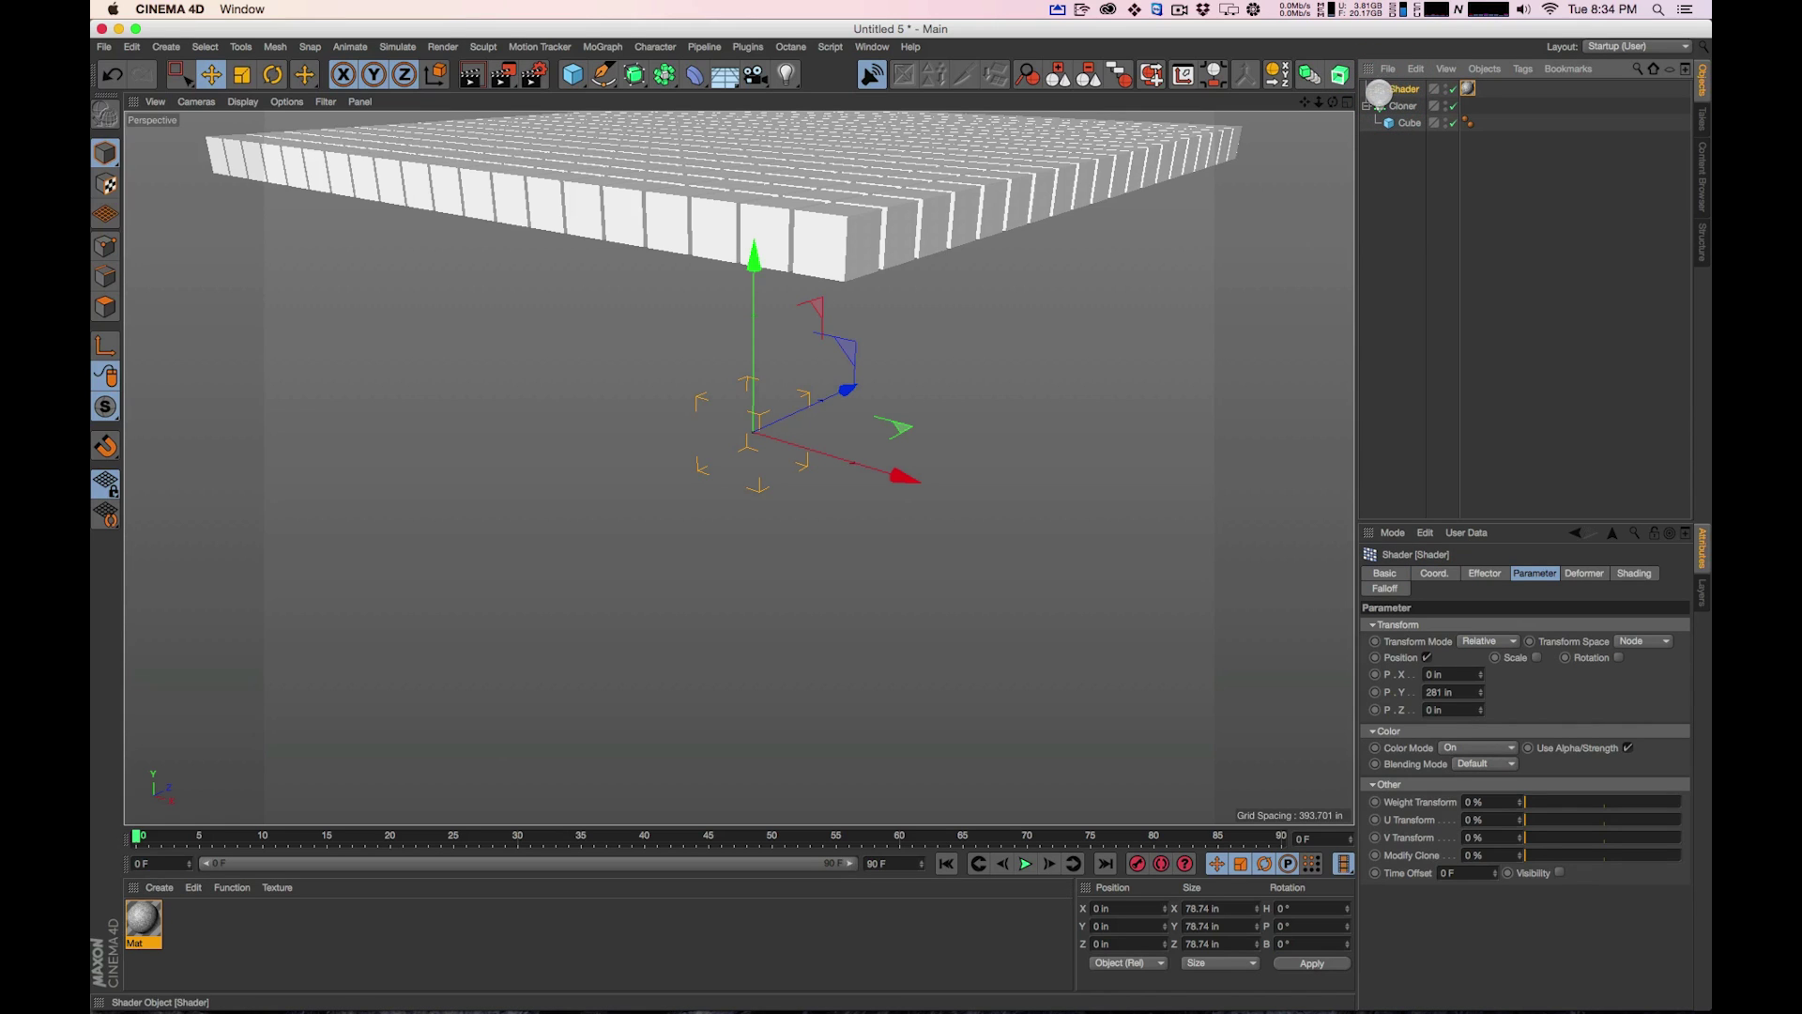
Set the Shader effector's Shading Channel to Color and link the Mat texture tag
left_click(1485, 573)
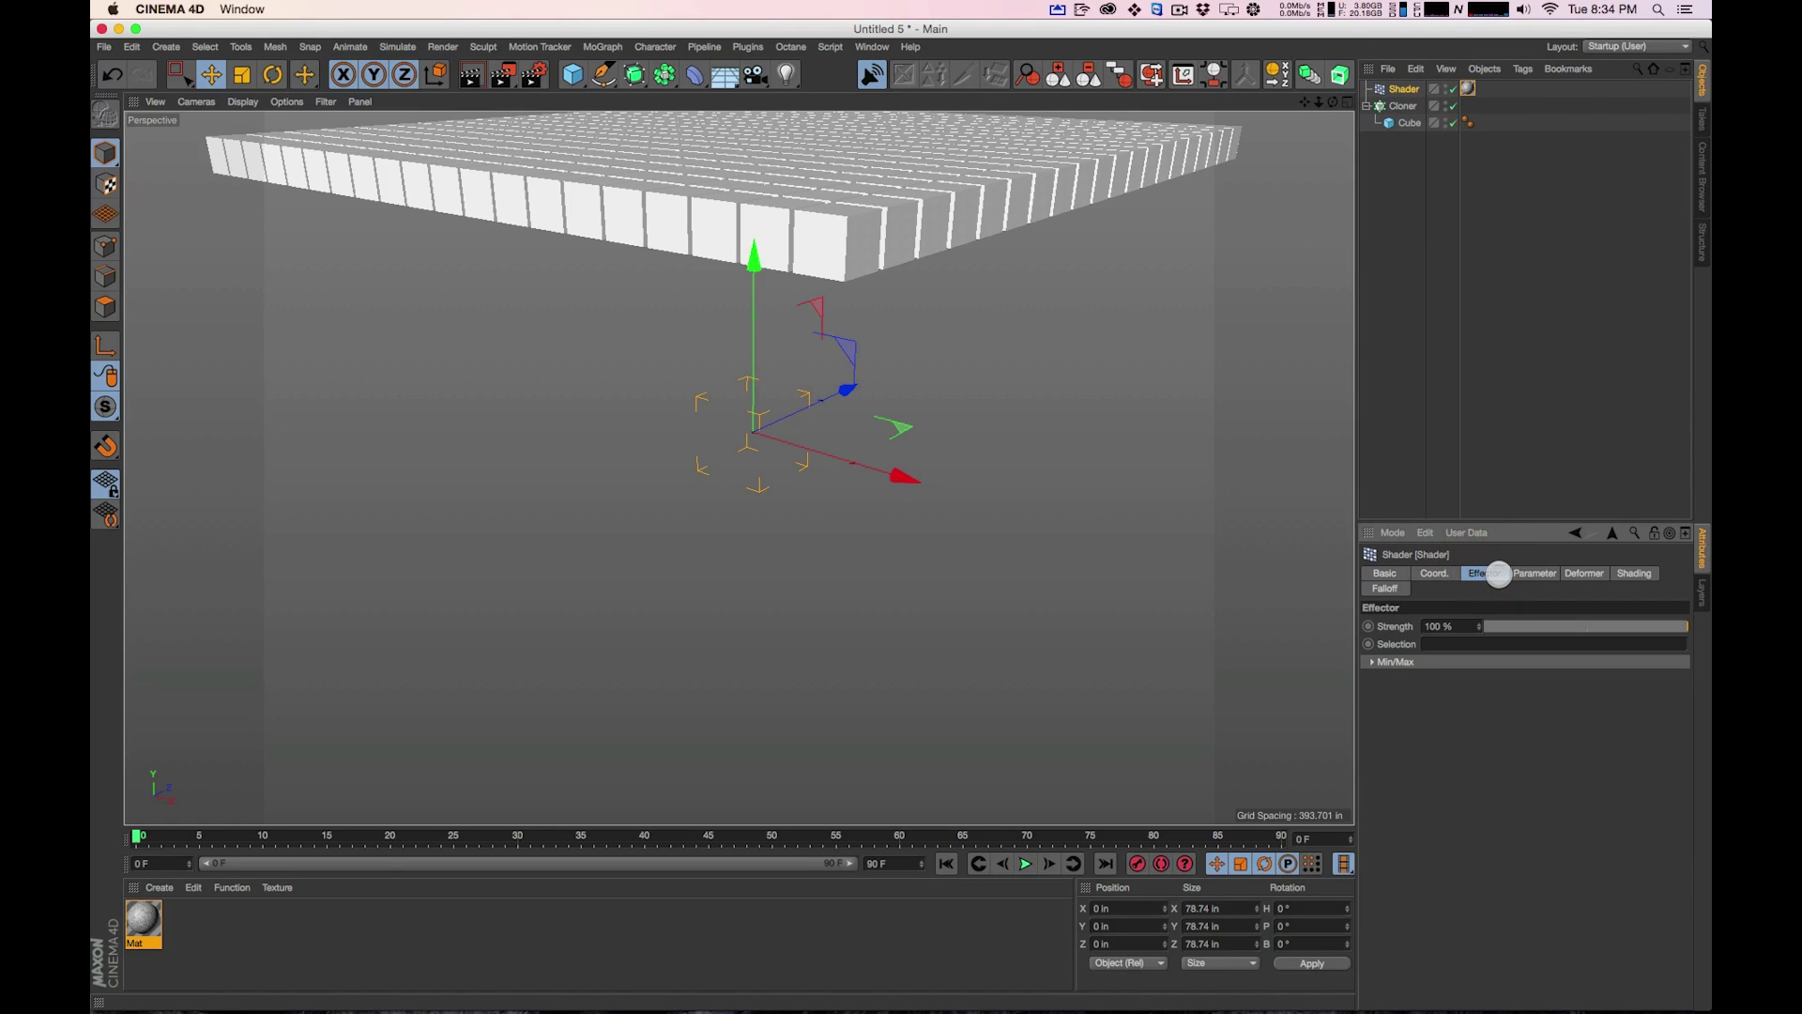
left_click(1586, 572)
left_click(1639, 574)
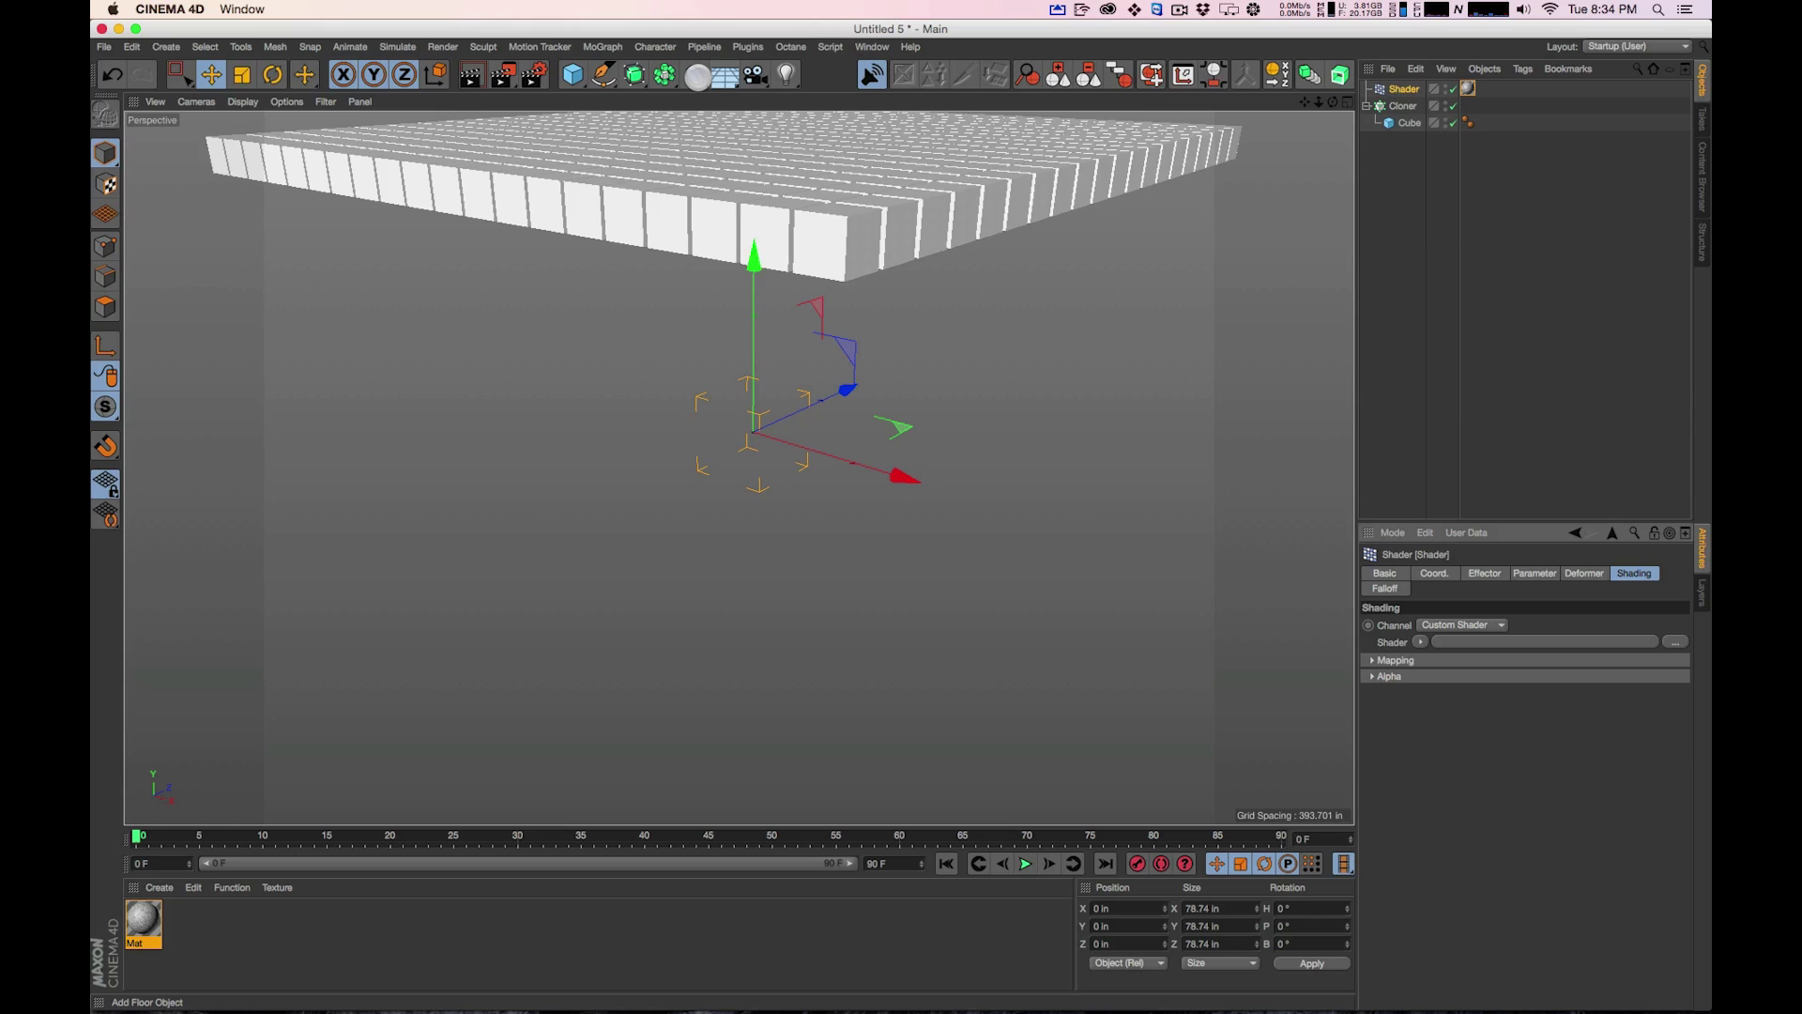
left_click(692, 76)
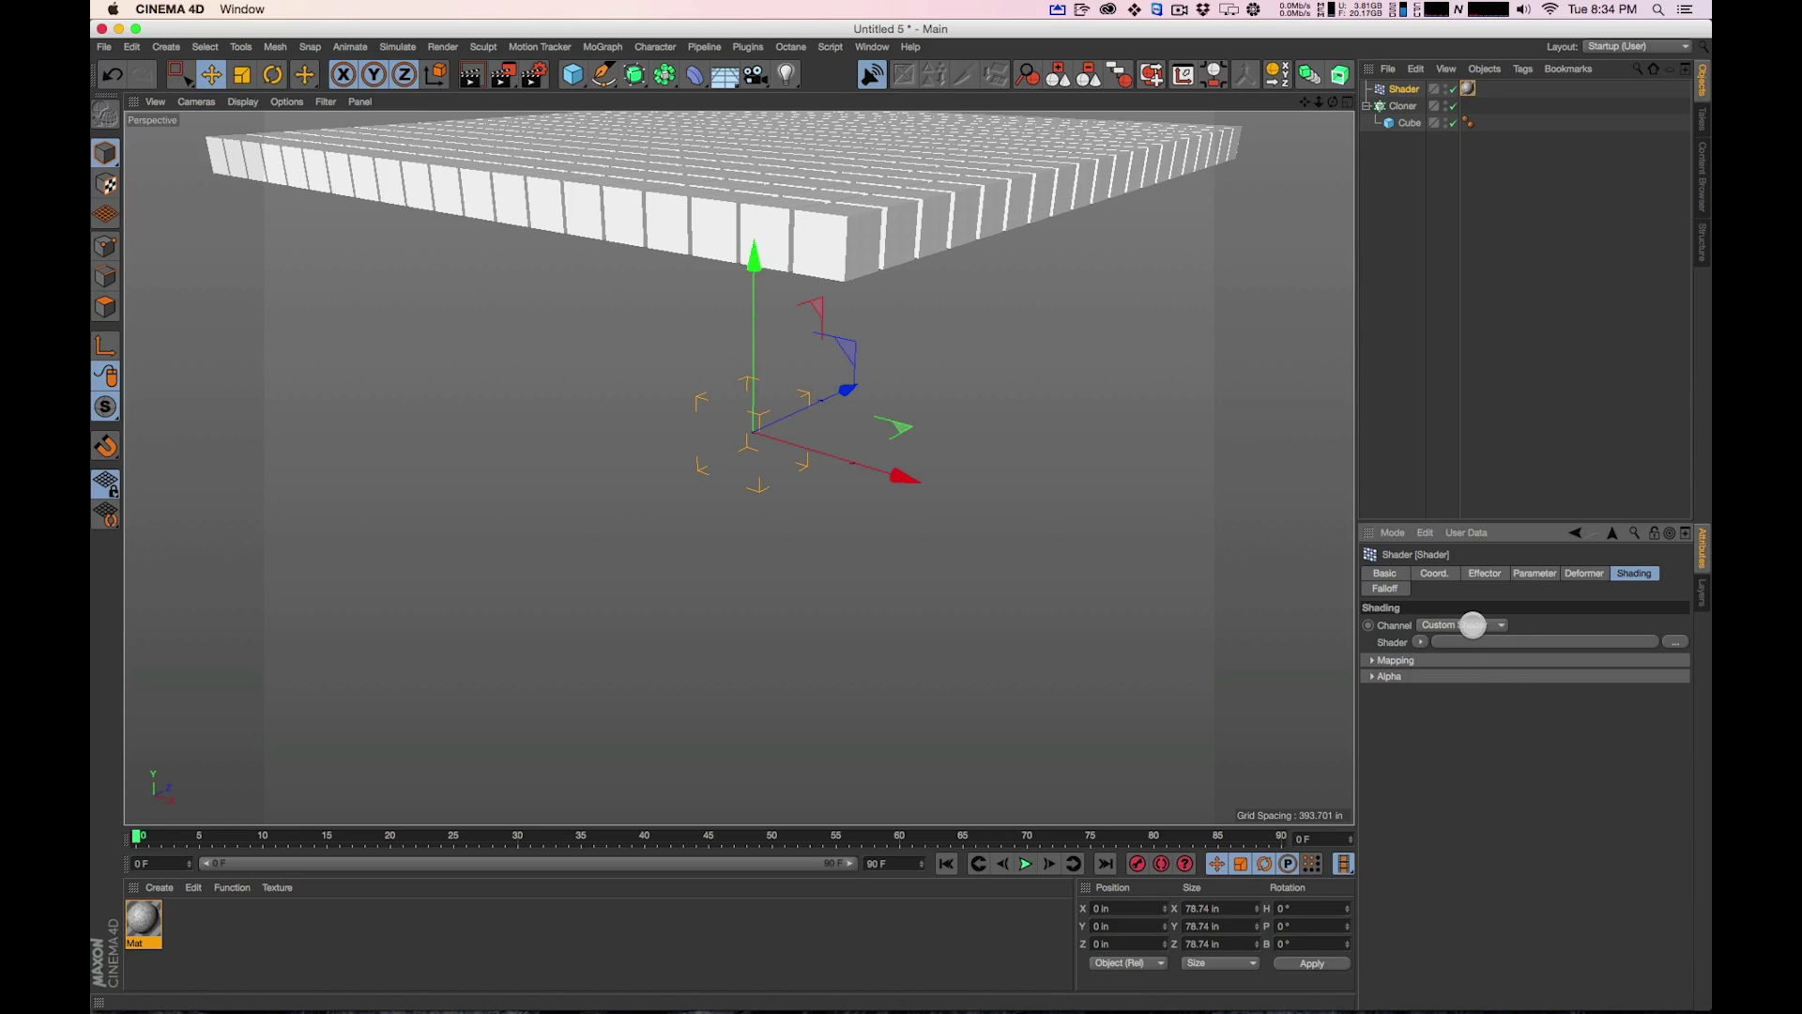
left_click(1472, 625)
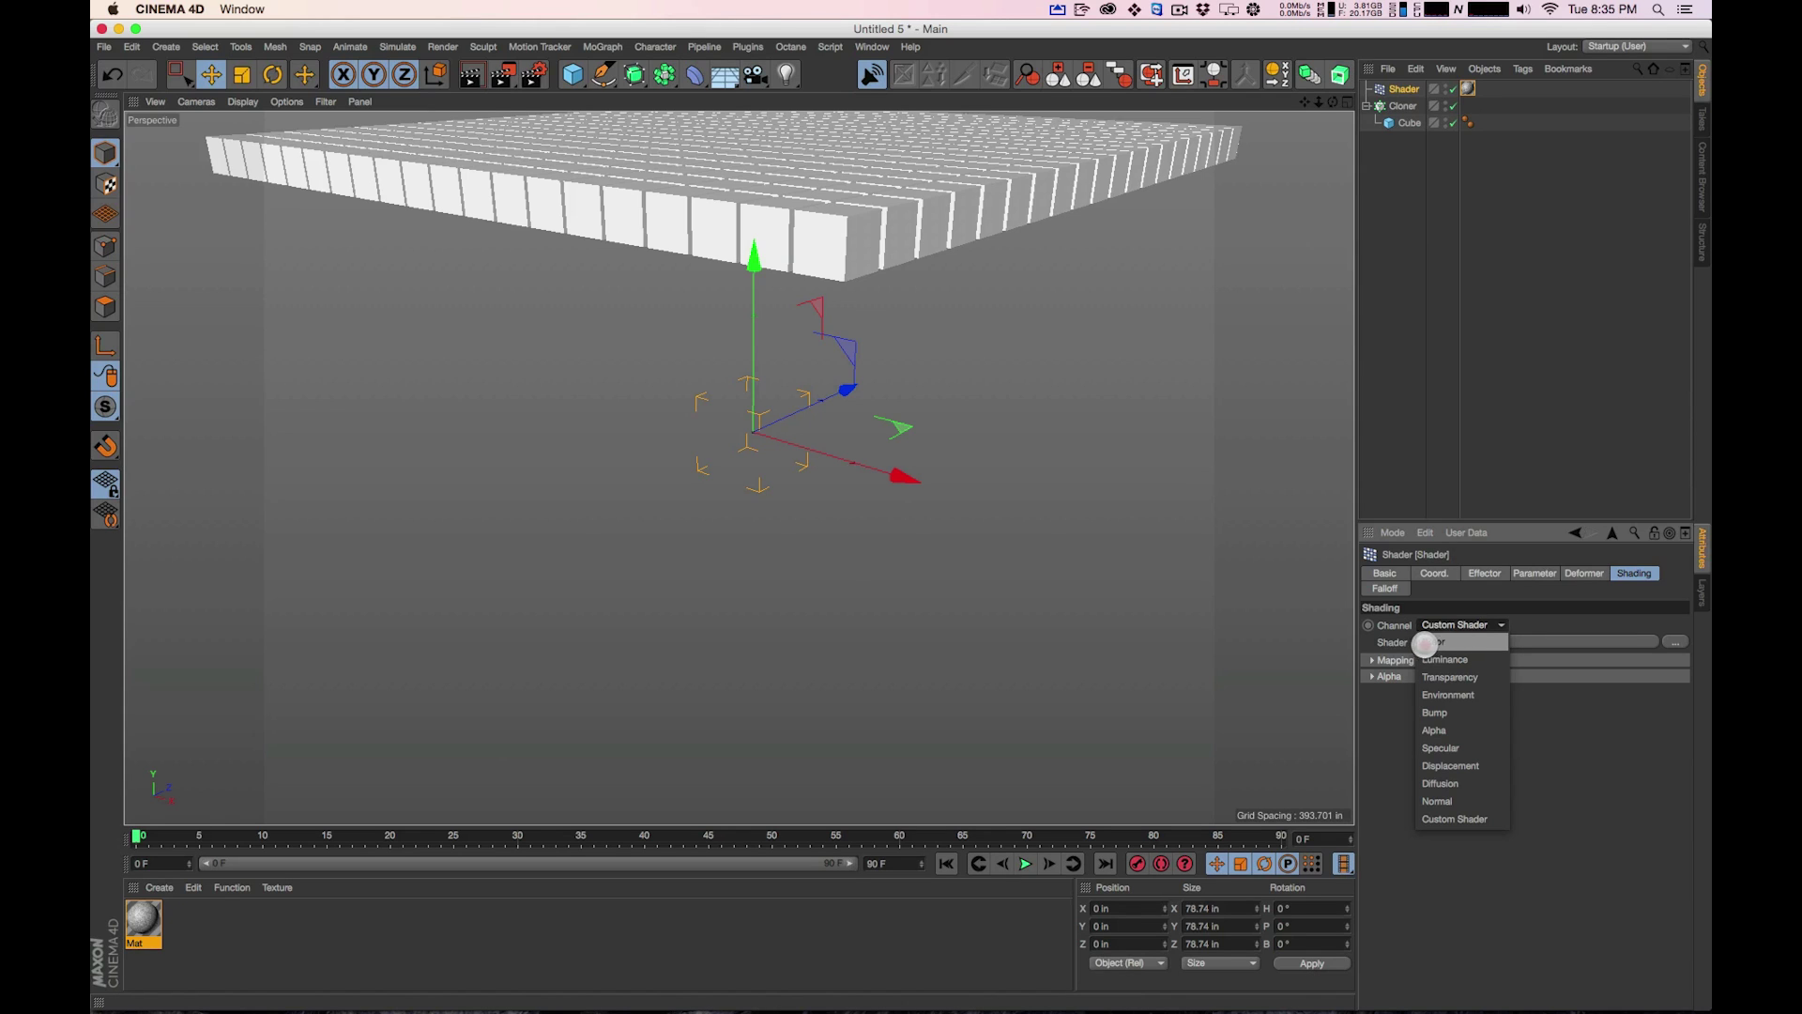
left_click(1425, 643)
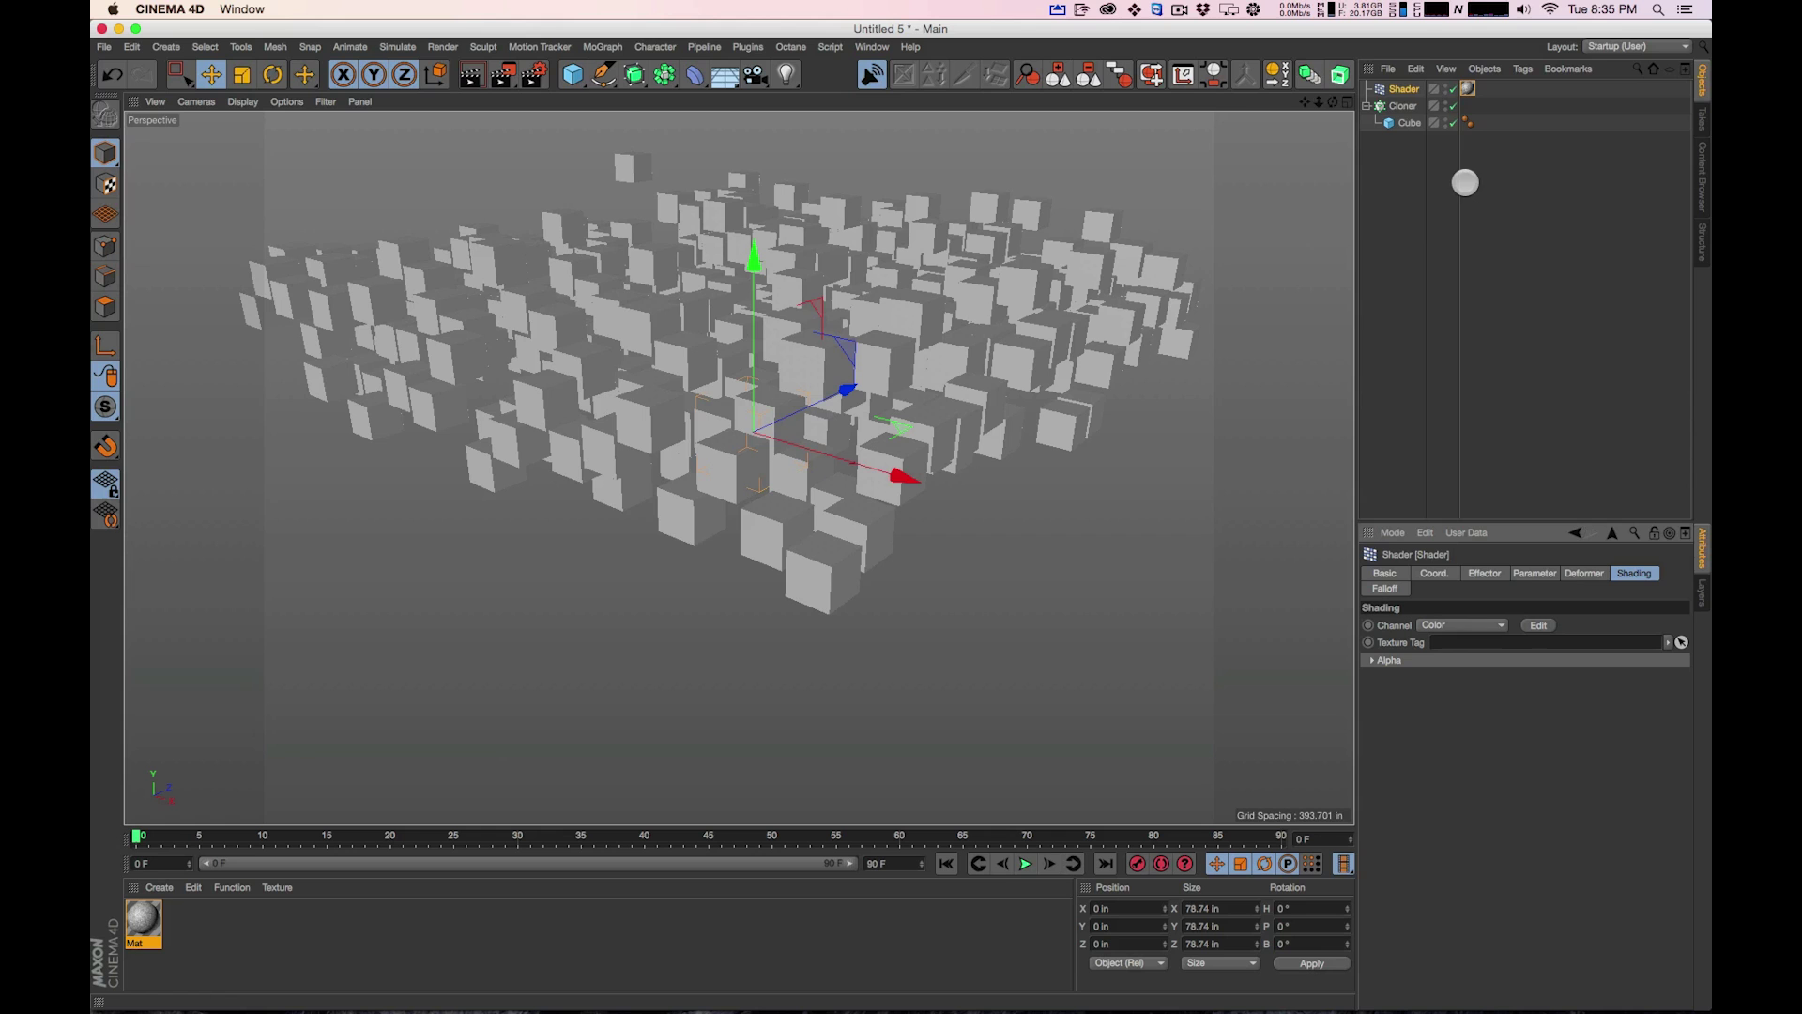
left_click_drag(1467, 88, 1453, 644)
mouse_move(899, 320)
left_mouse_down("alt")
mouse_move(958, 257)
mouse_move(980, 379)
mouse_move(985, 322)
left_mouse_up("alt")
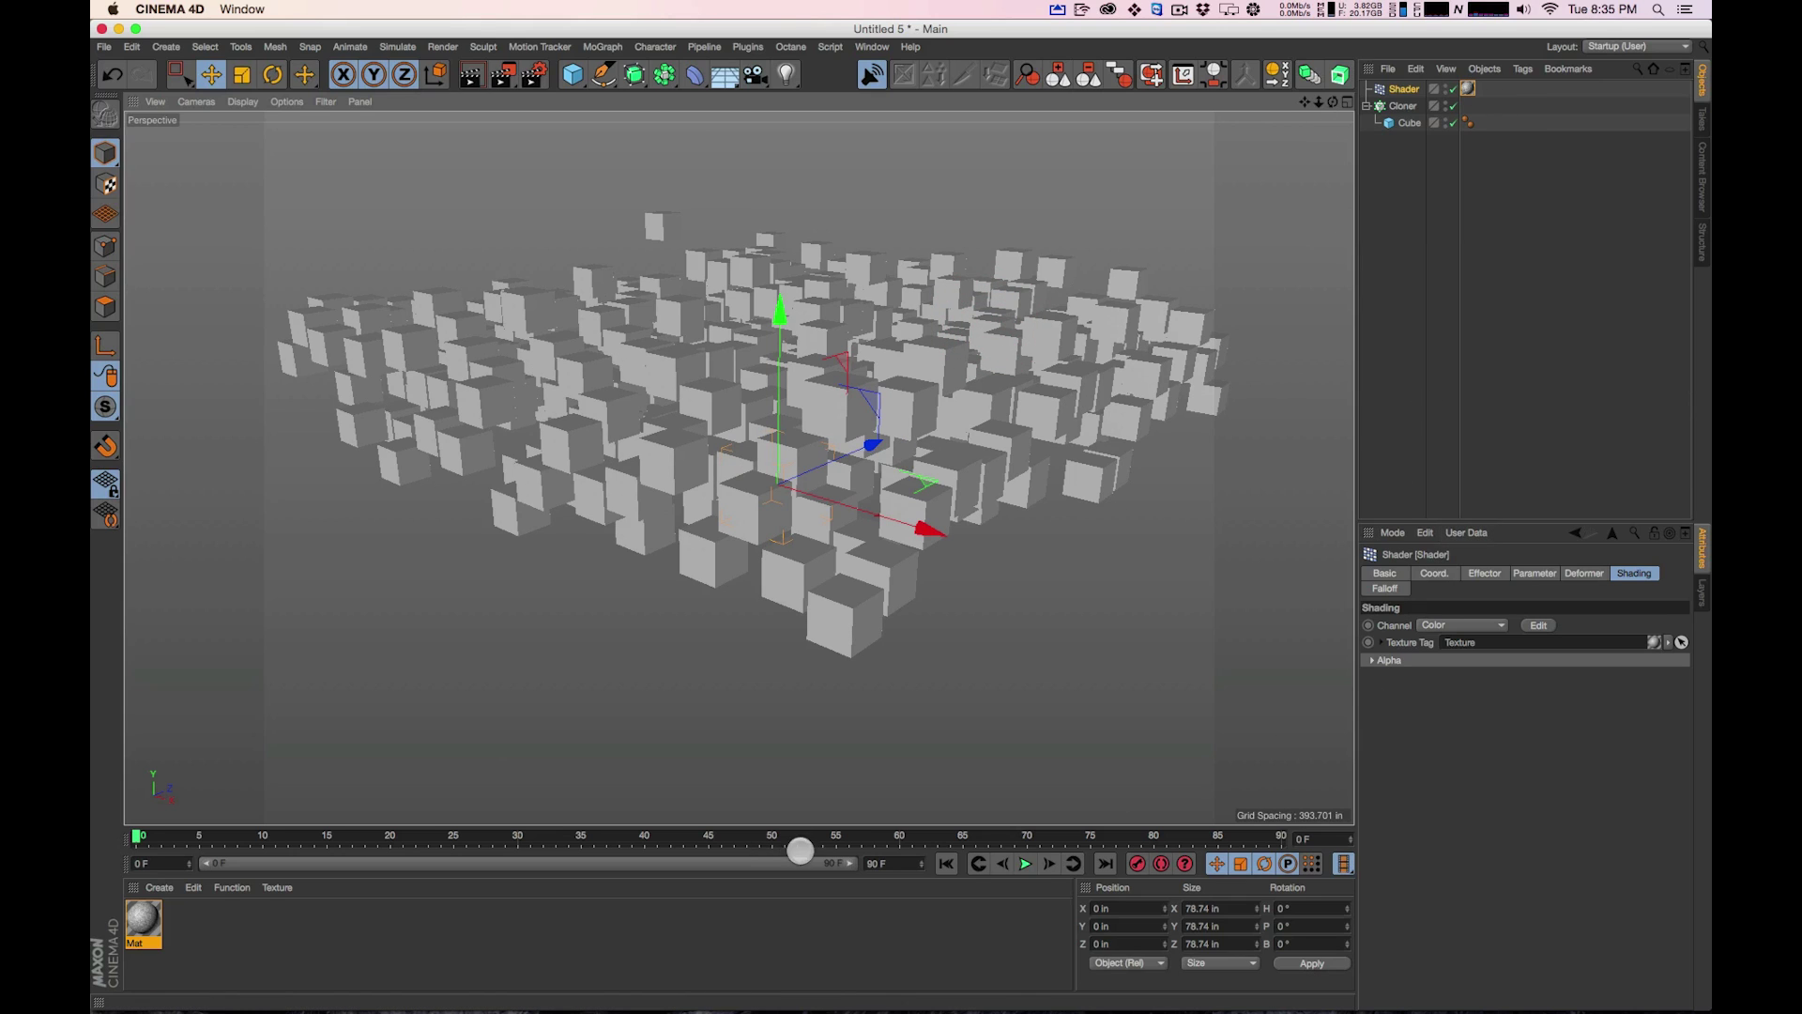
Play the animation and open Mat's Noise layer, trying Movement 0.2 in and higher speed
left_click(1025, 863)
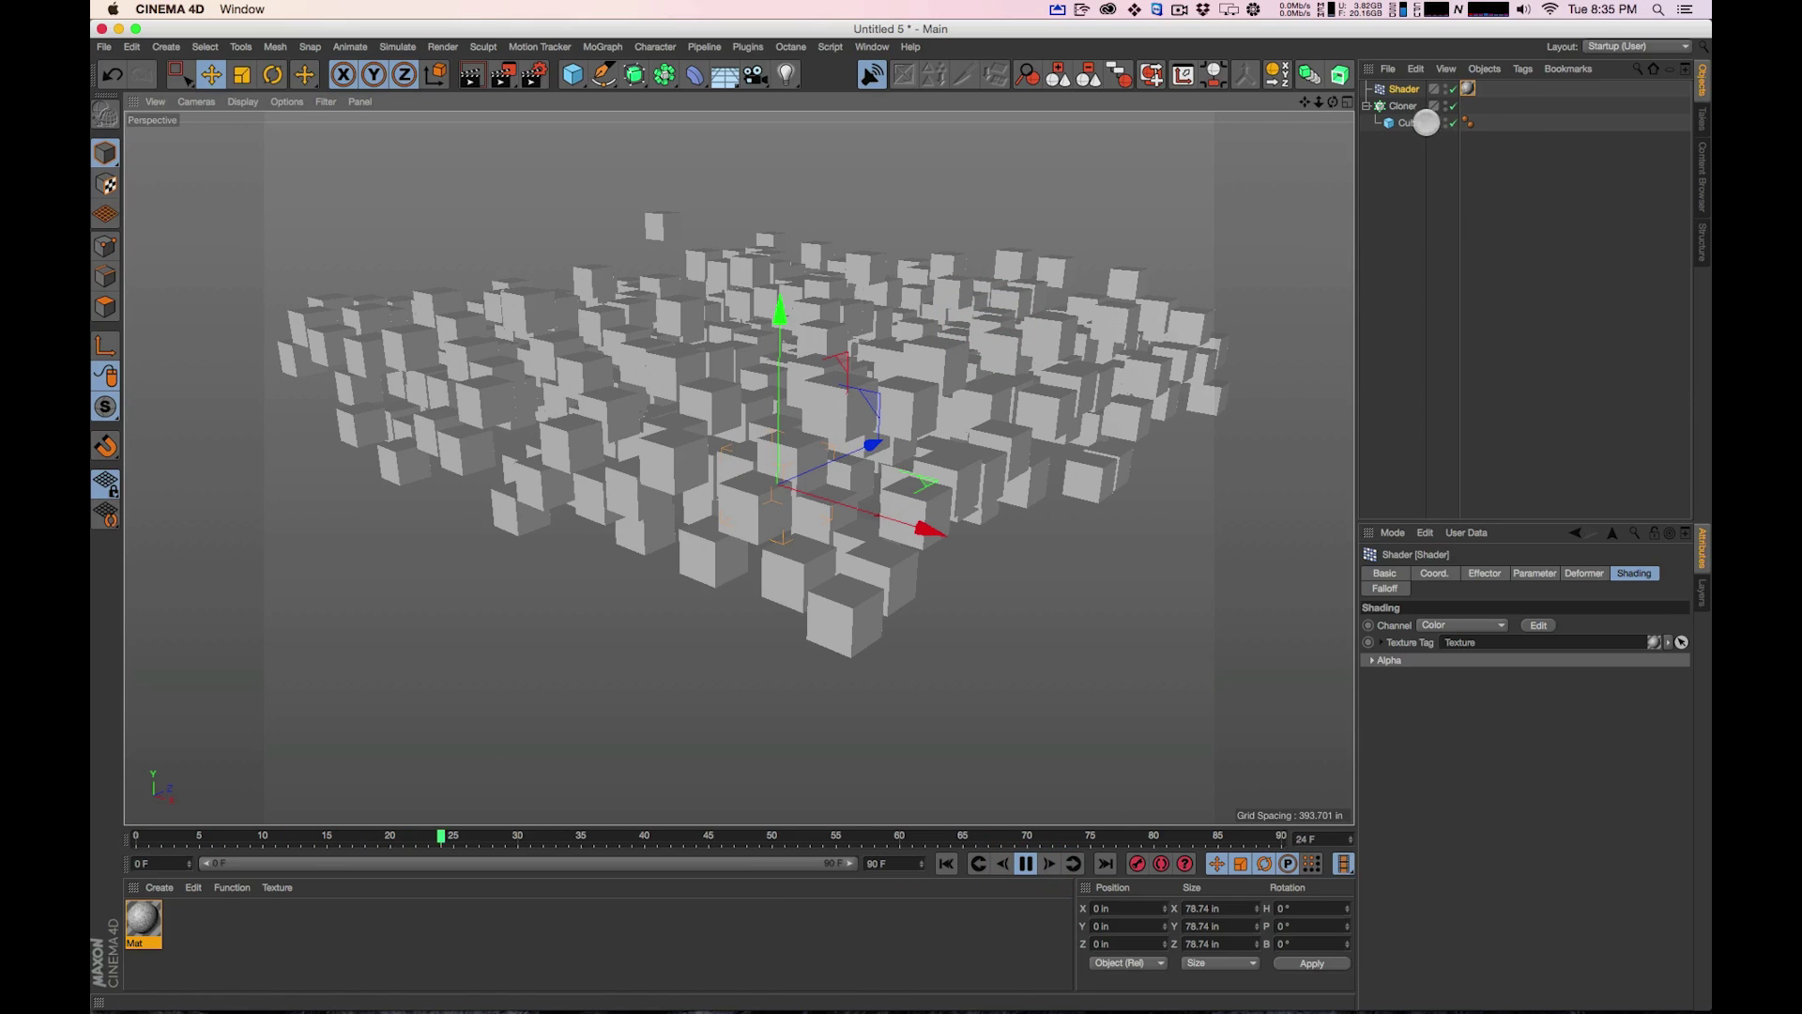
left_click(1469, 88)
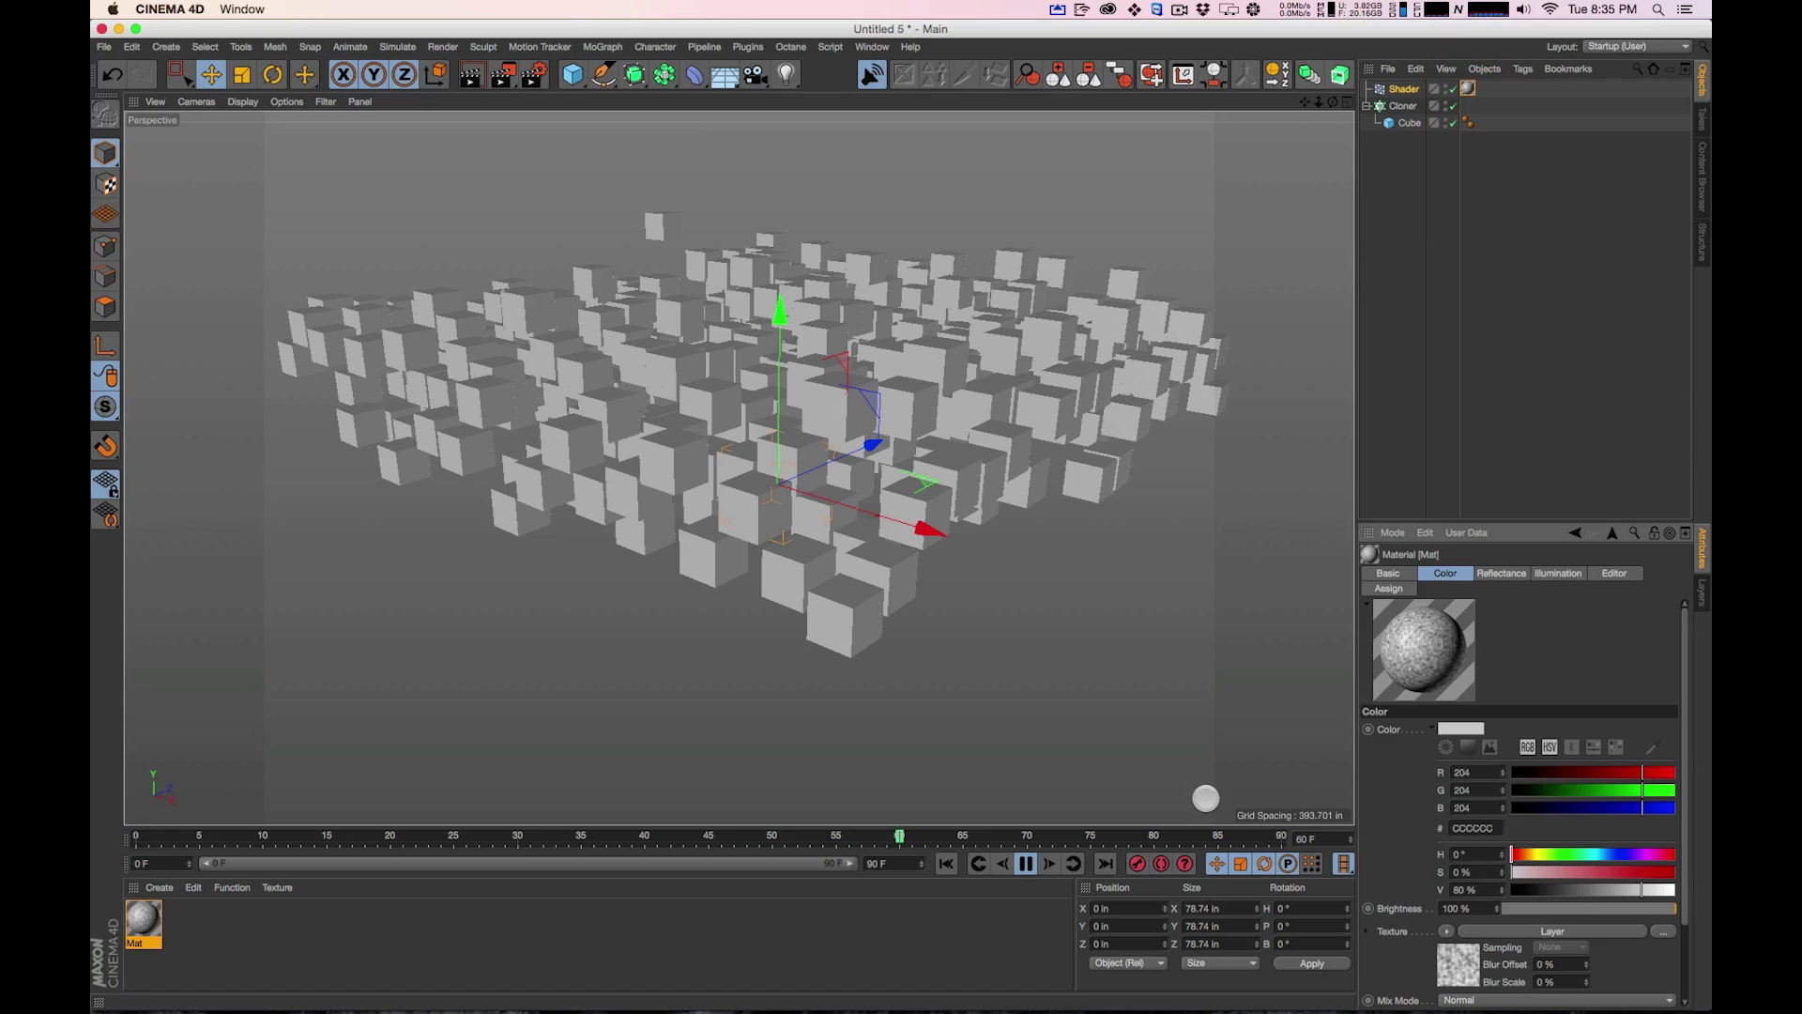
left_click(1457, 964)
left_click(1428, 757)
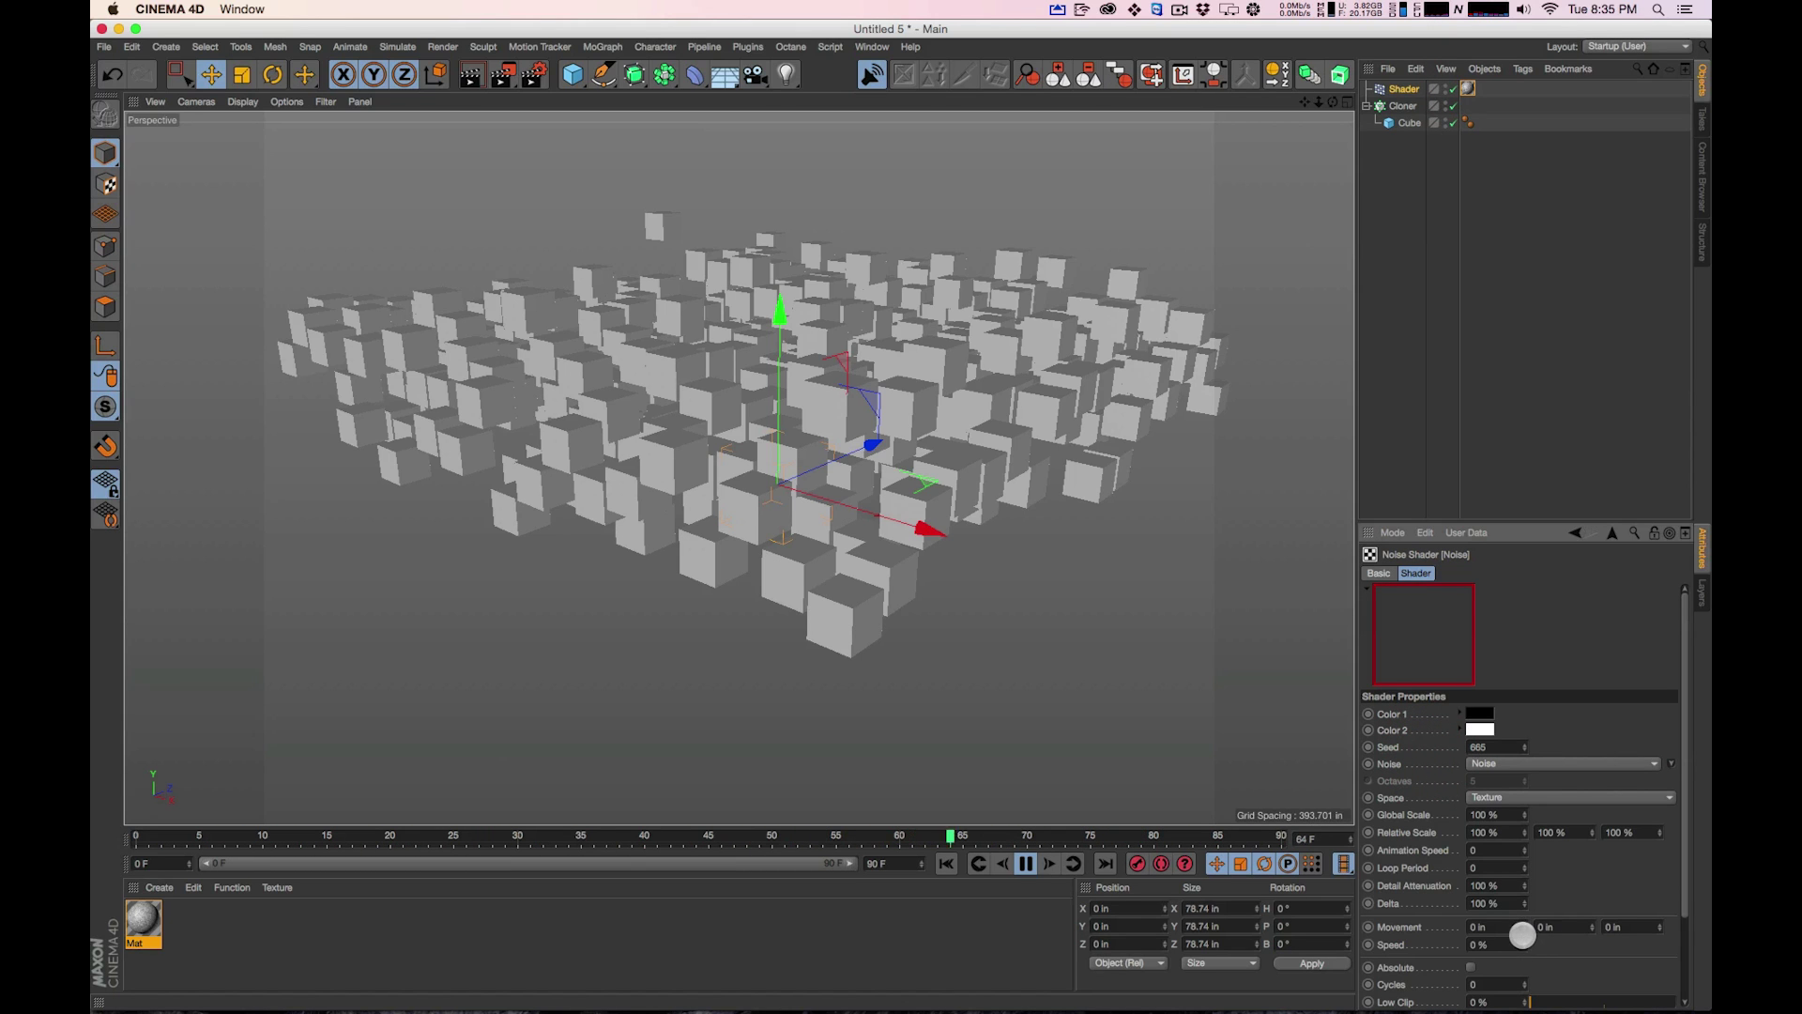
left_click(1525, 926)
left_click(1525, 943)
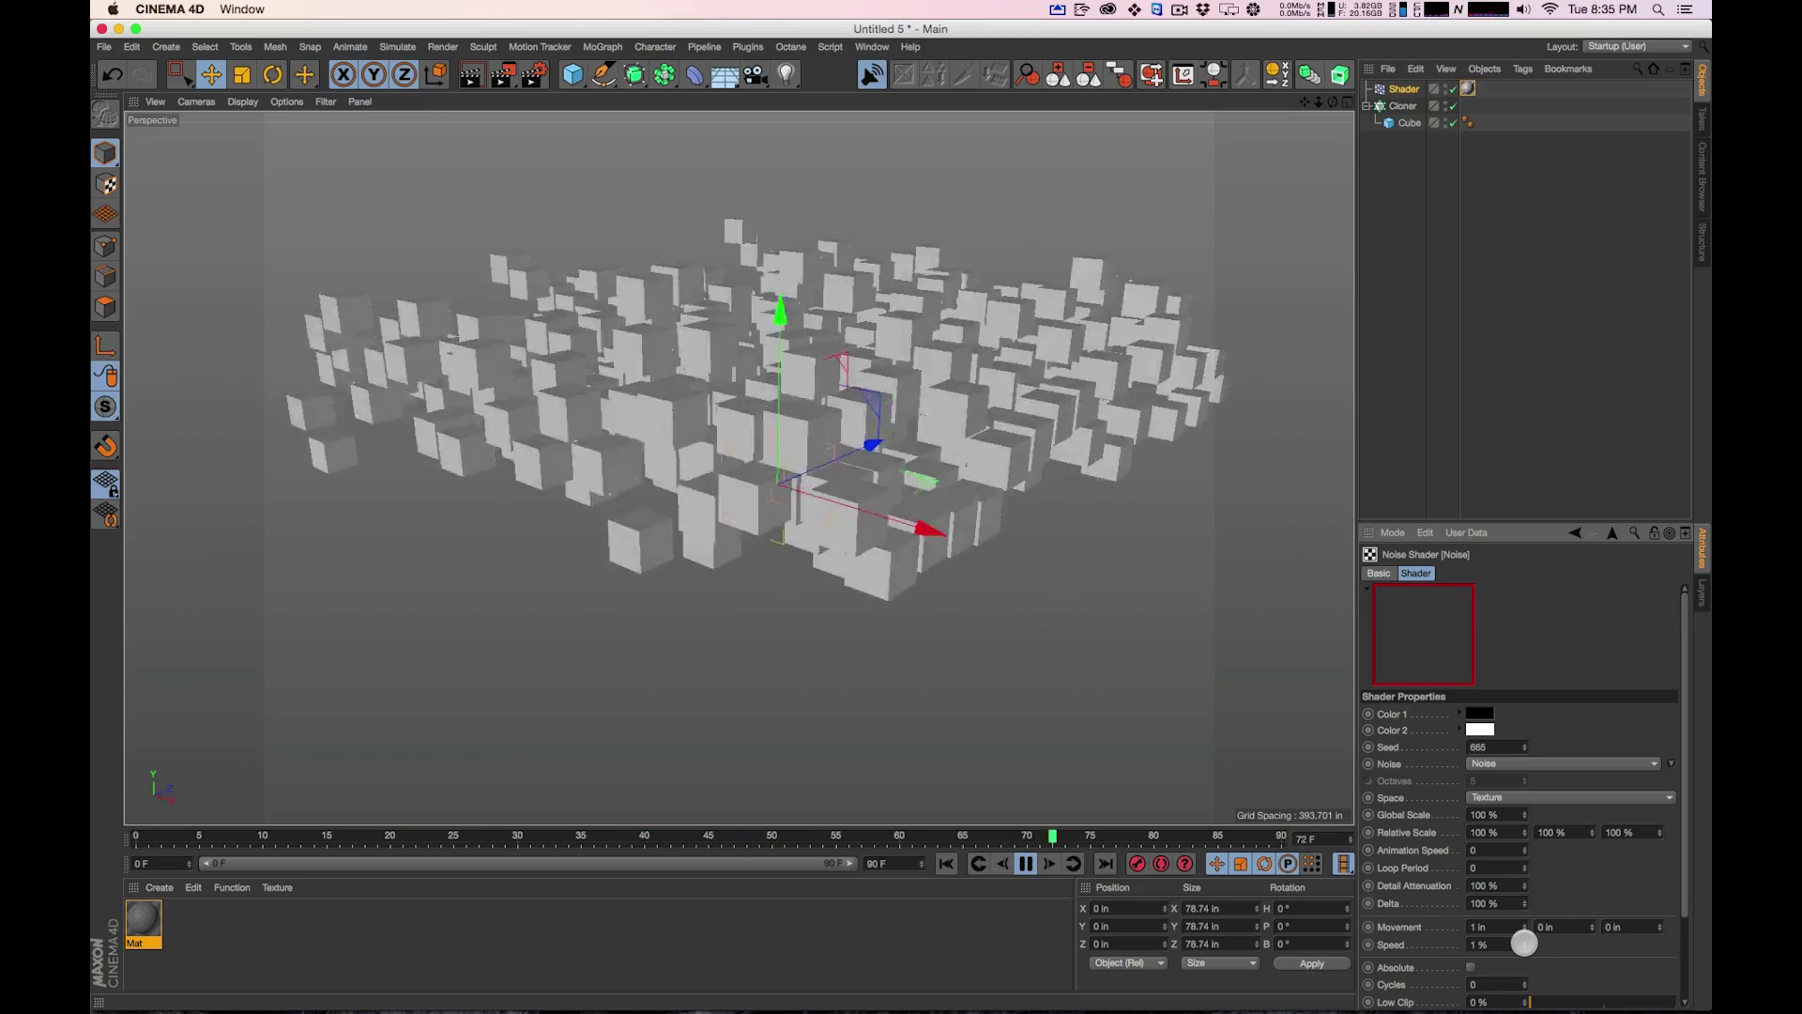
left_click(1489, 927)
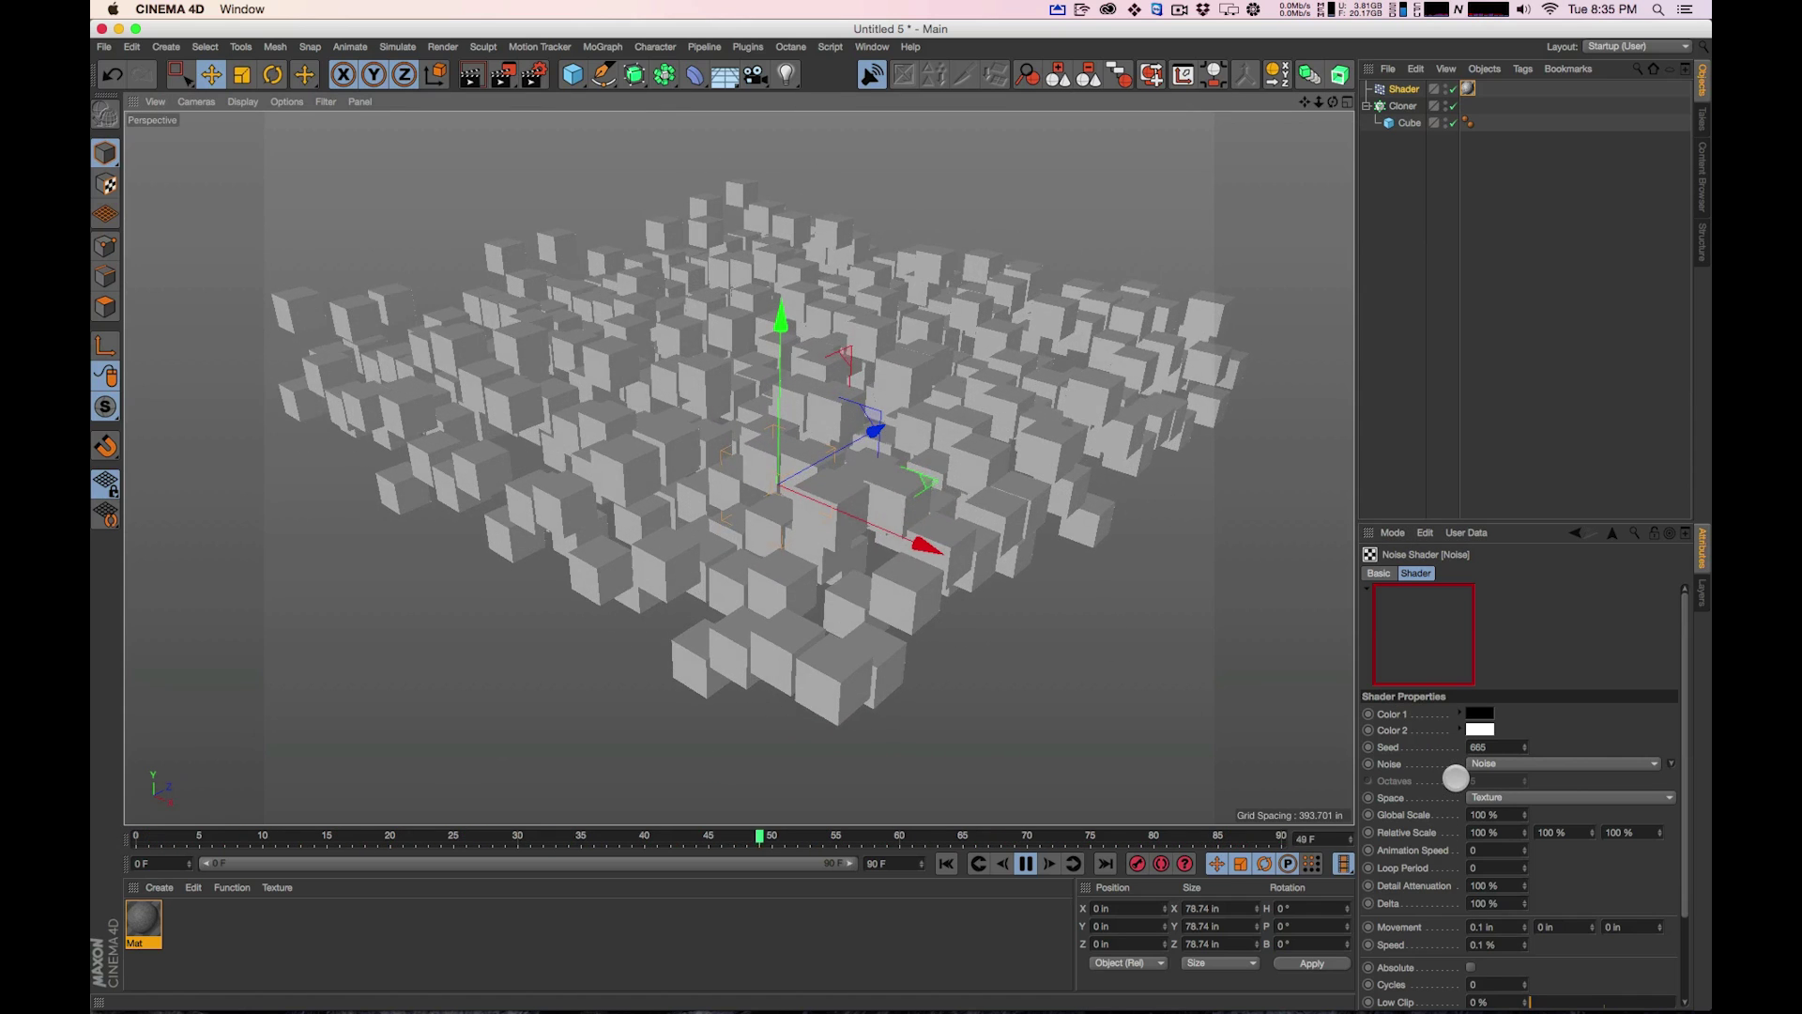
left_click_drag(1527, 928, 1525, 925)
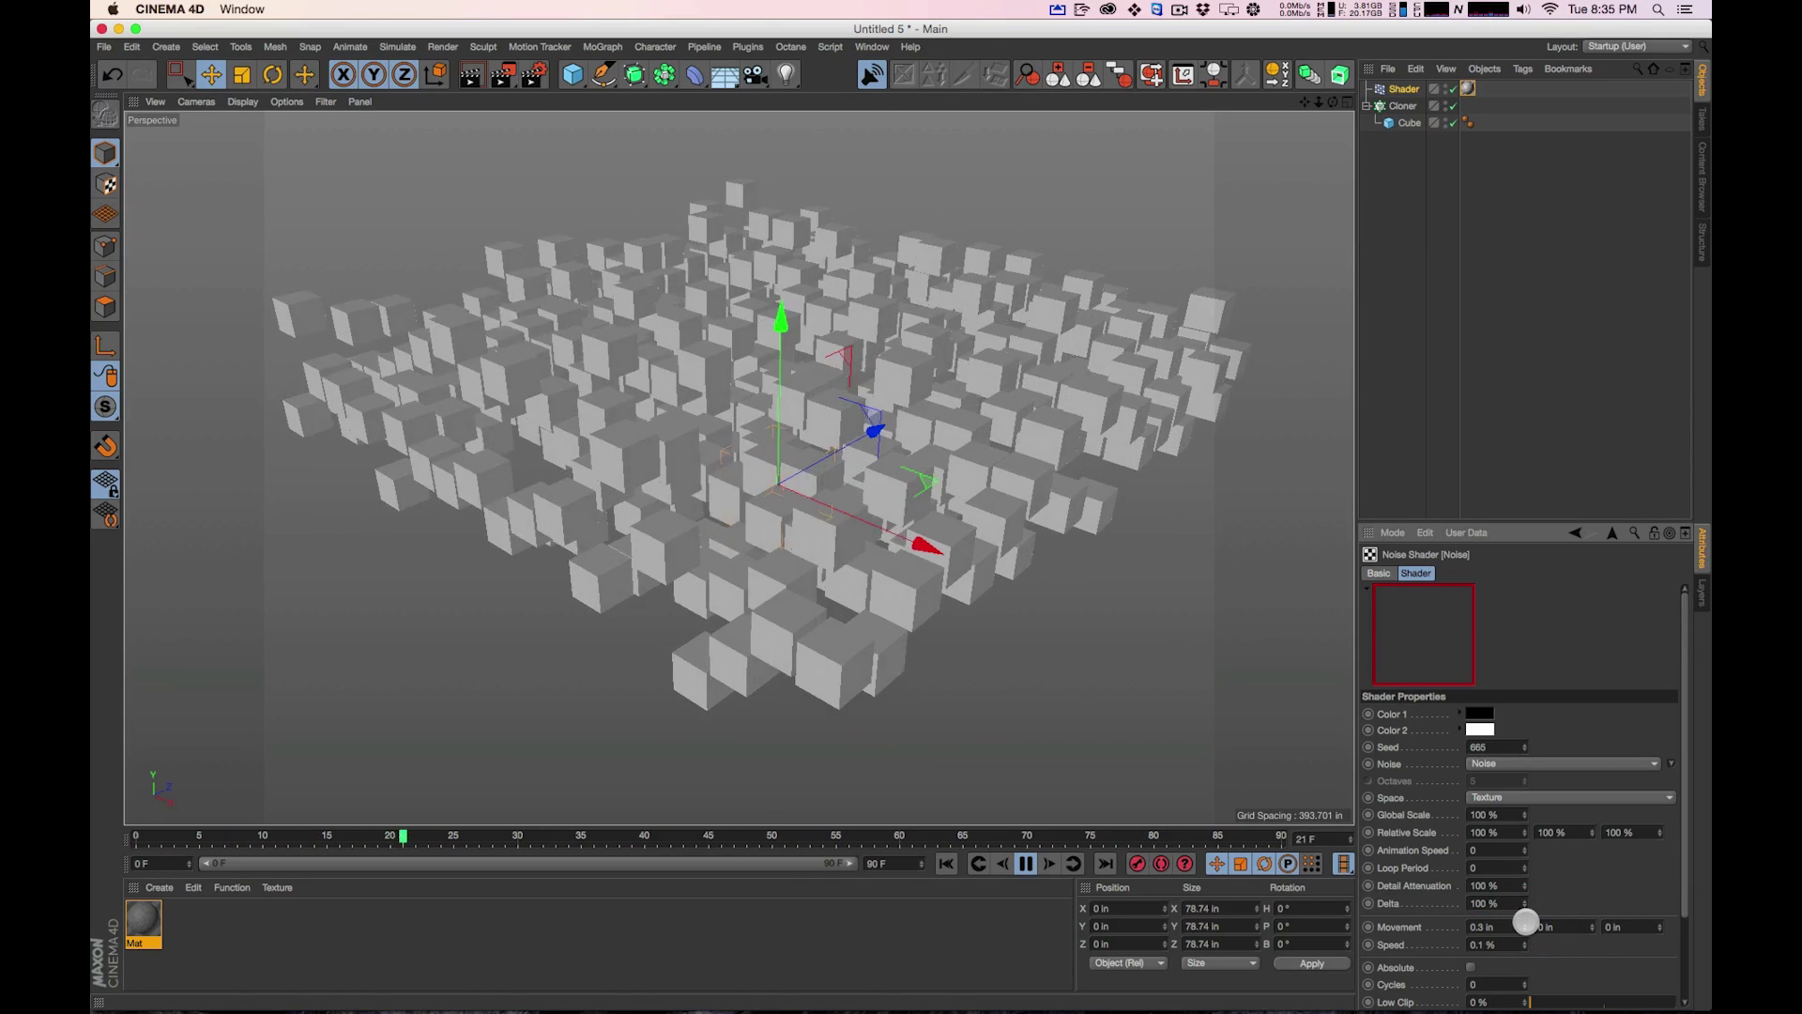
Reset the Noise to Global Scale 100%, Movement 0 in and Speed 0%
scroll(1681, 848, "down", 3)
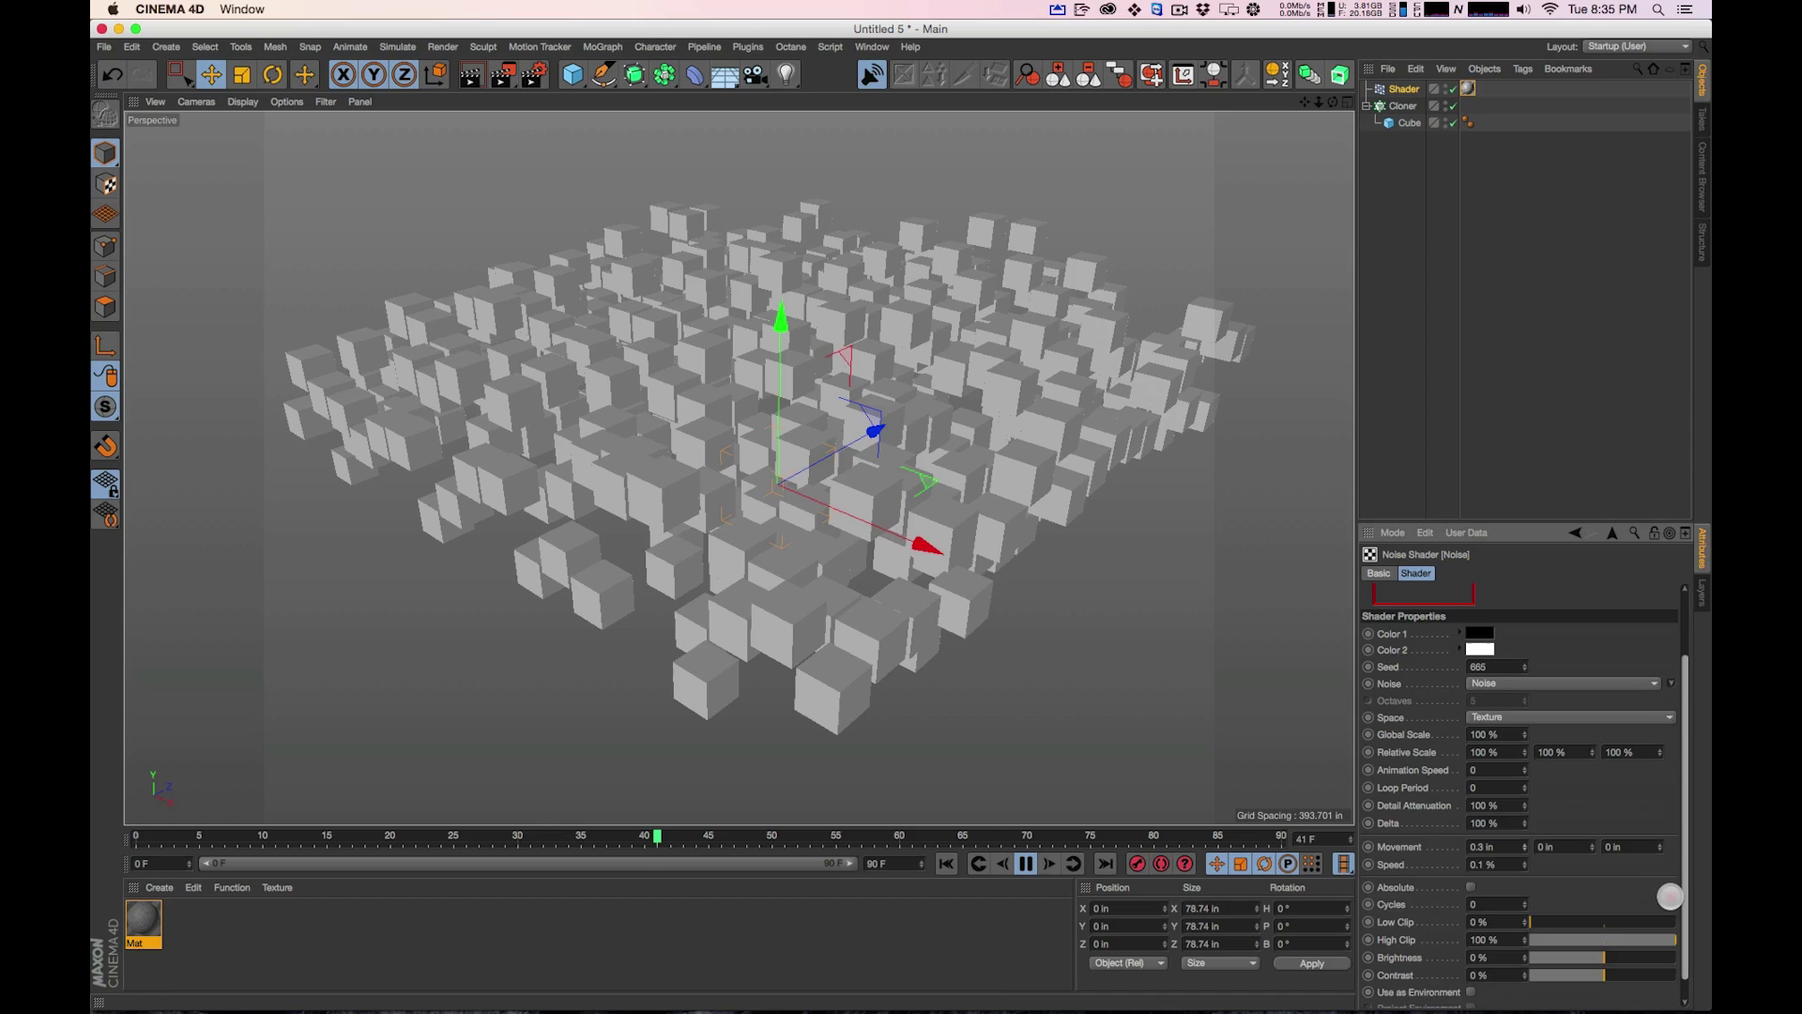
scroll(1669, 896, "up", 1)
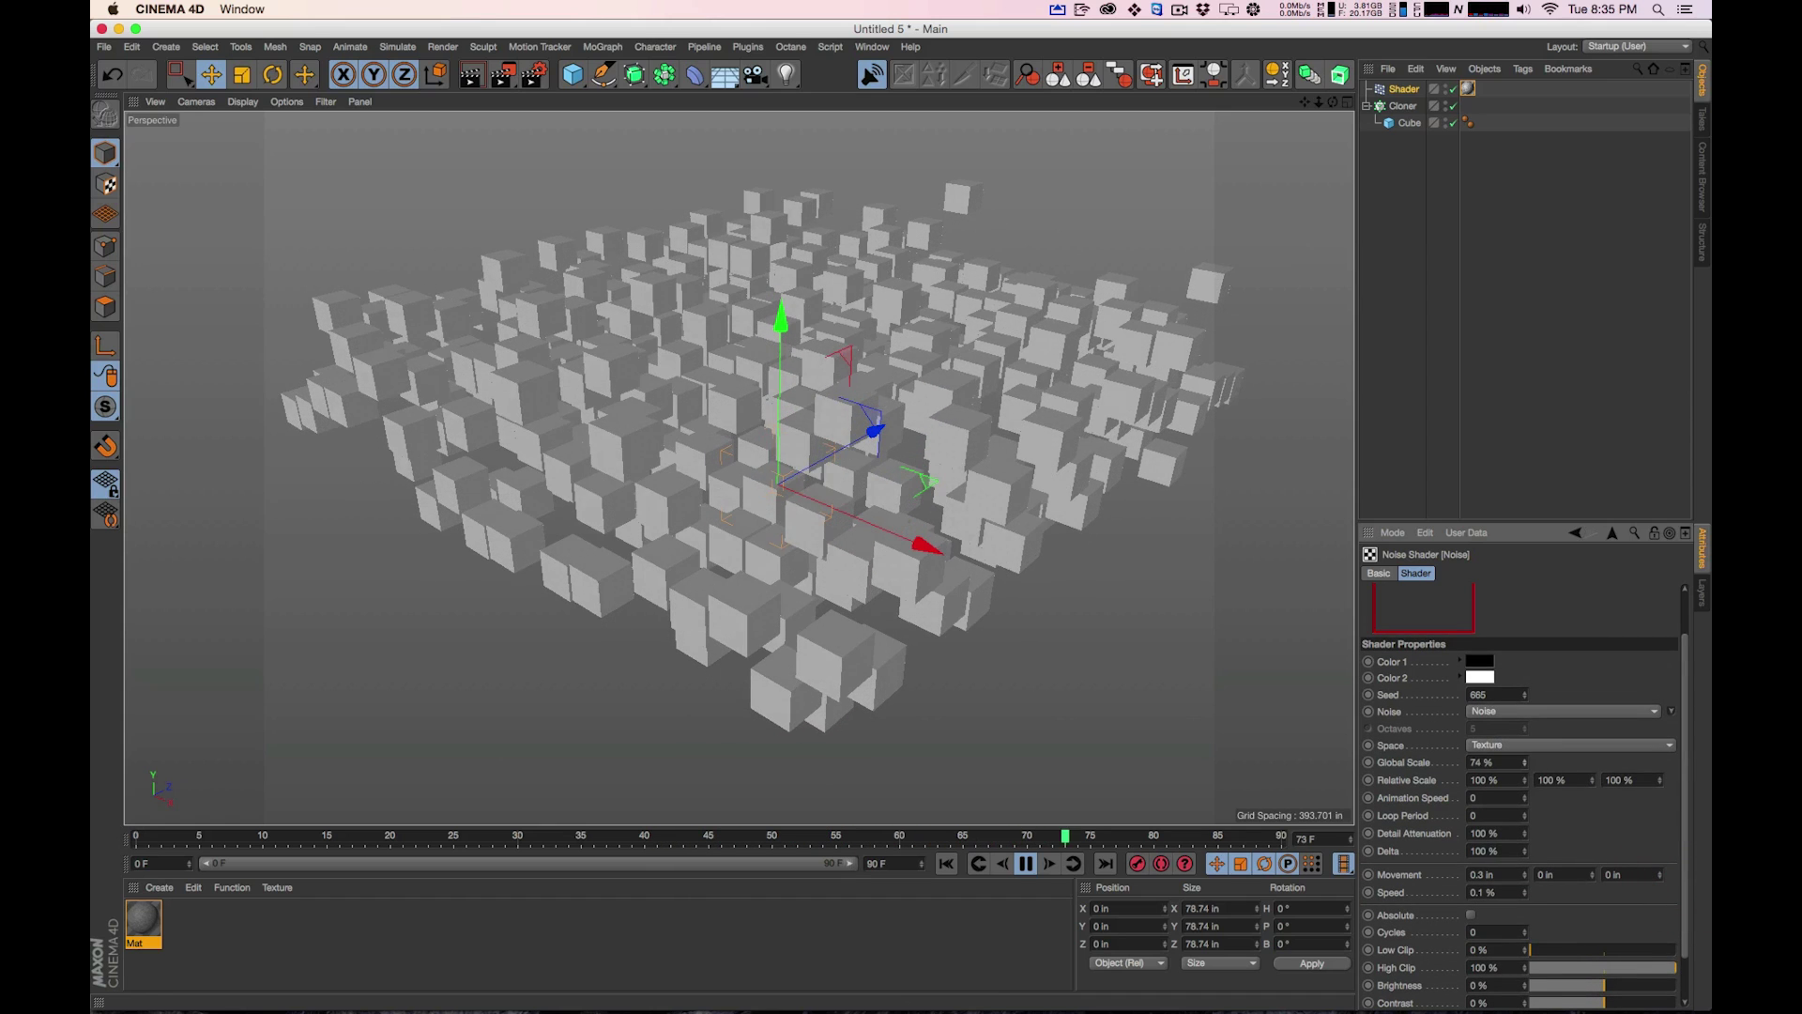
left_click_drag(1524, 760, 1524, 761)
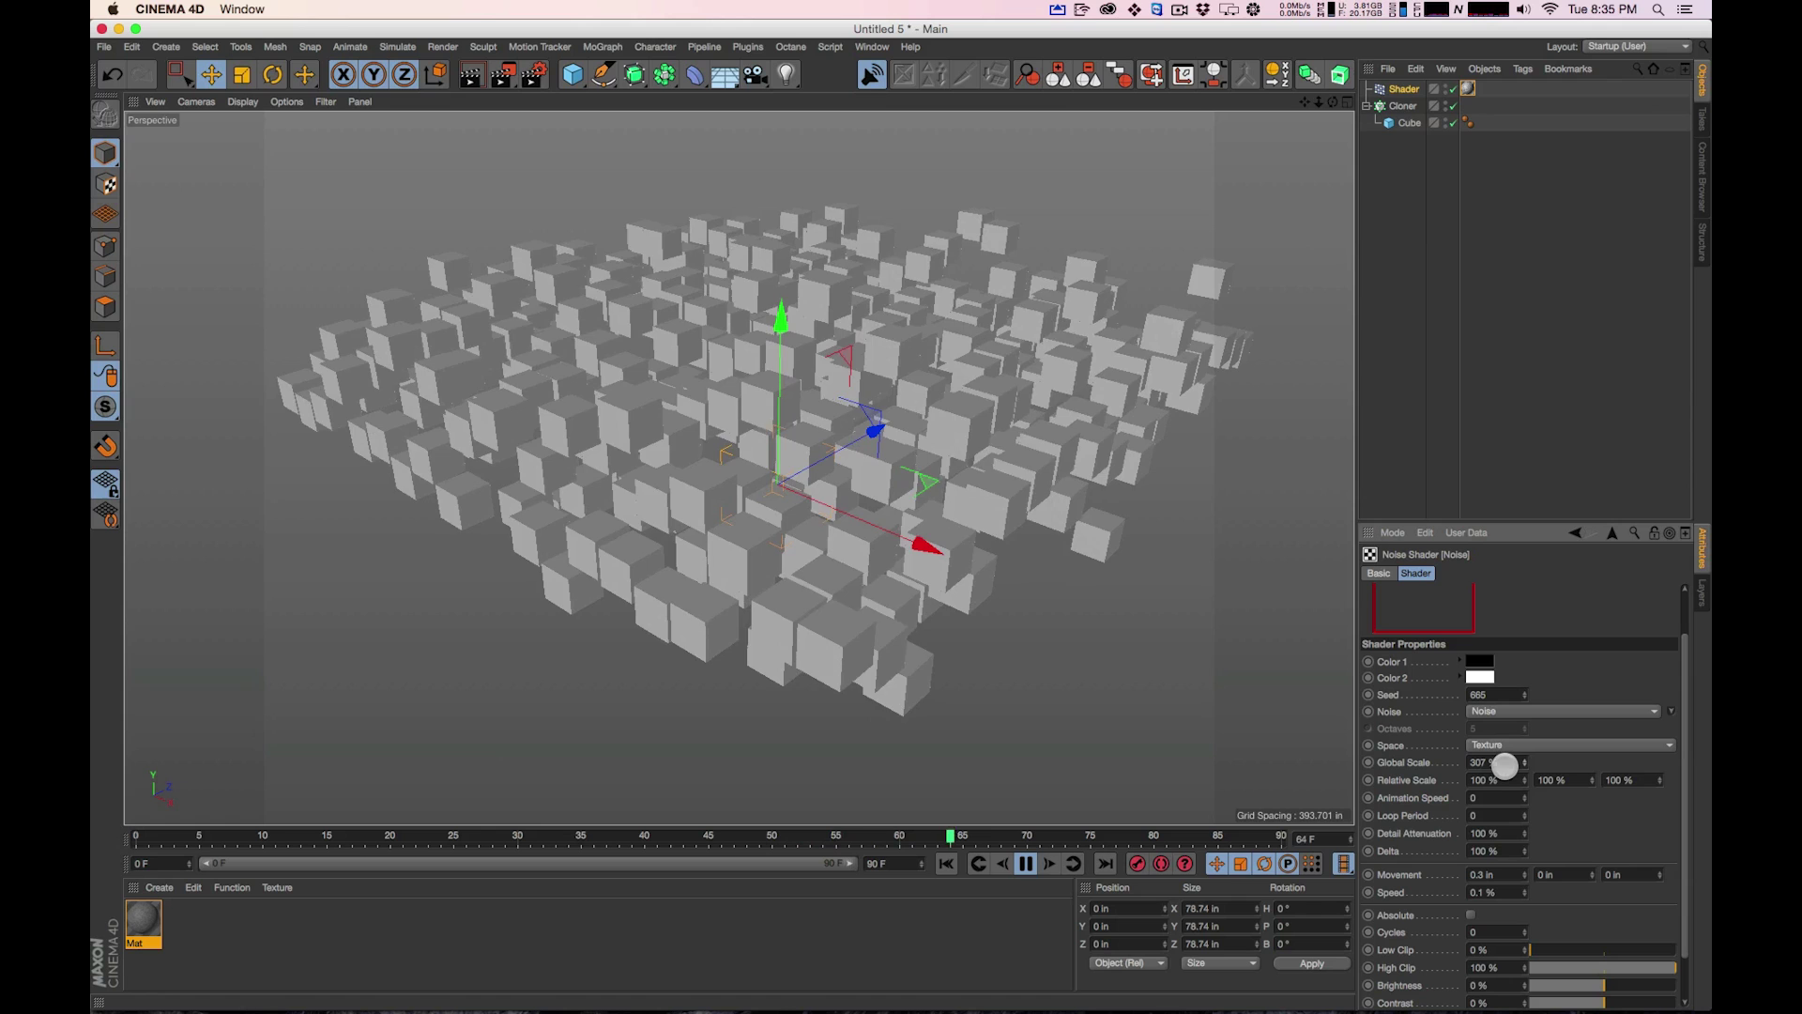
double_click(1506, 764)
type("100")
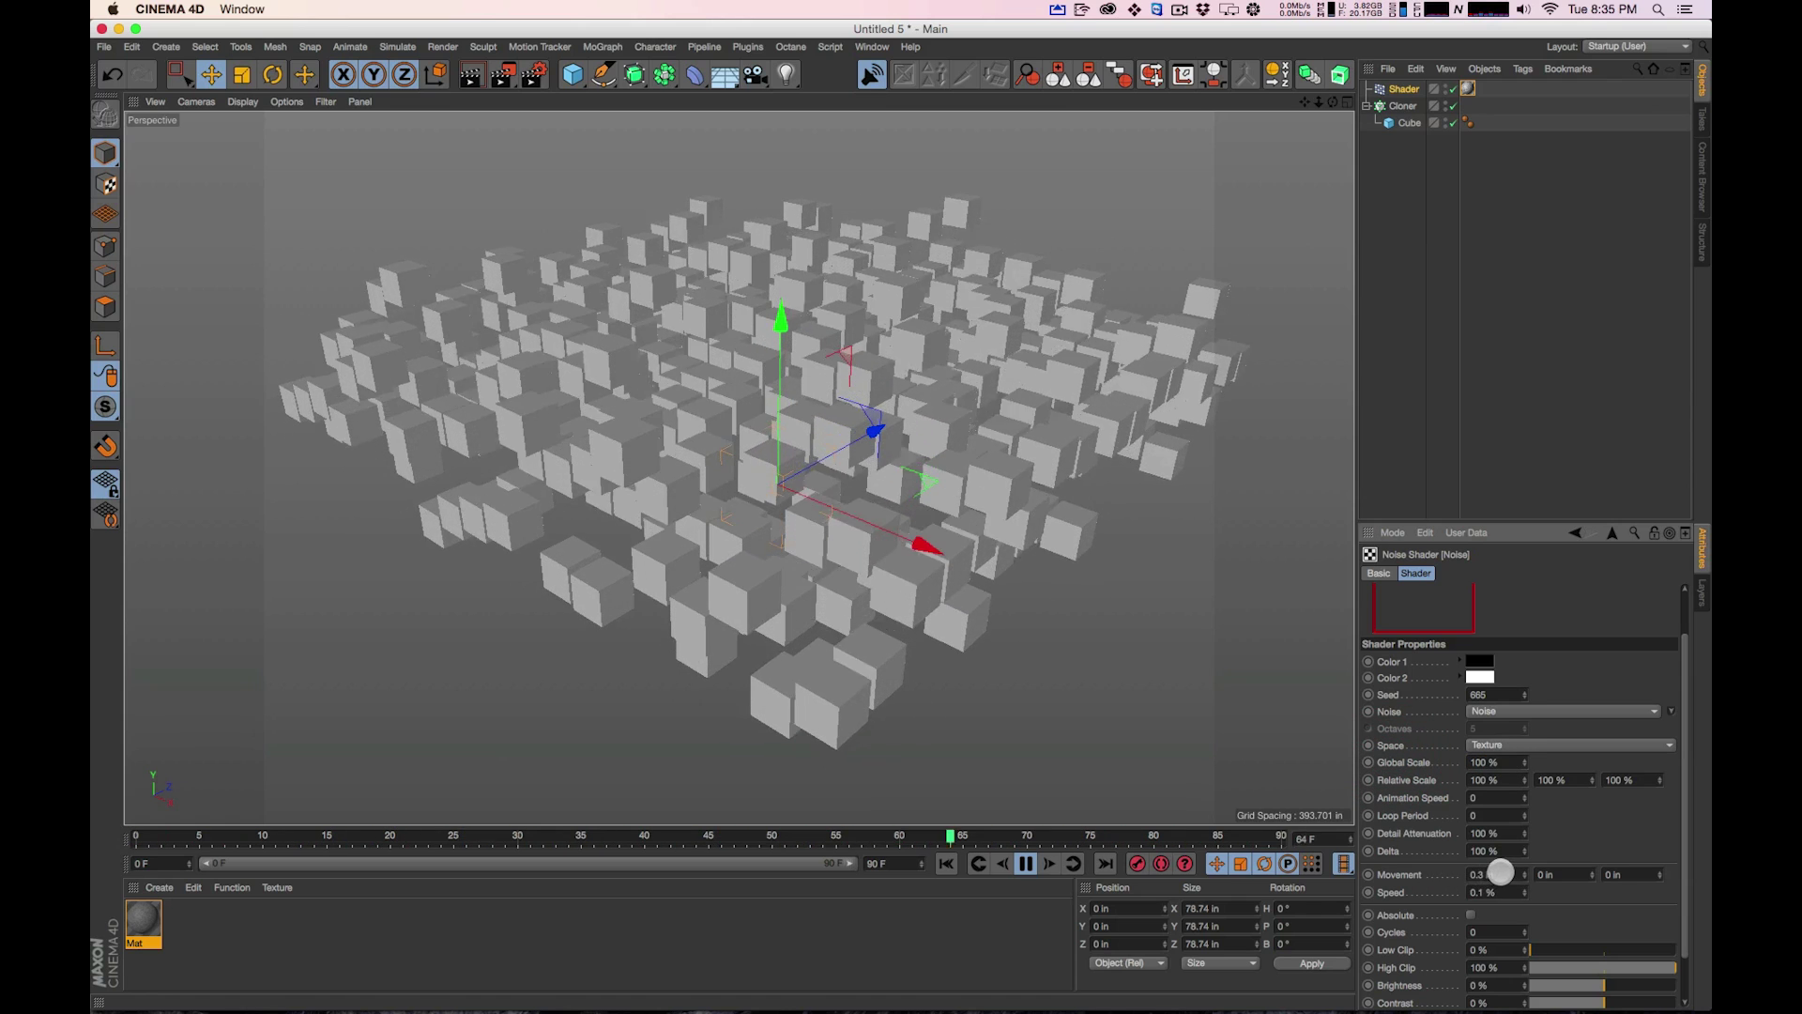
double_click(1501, 873)
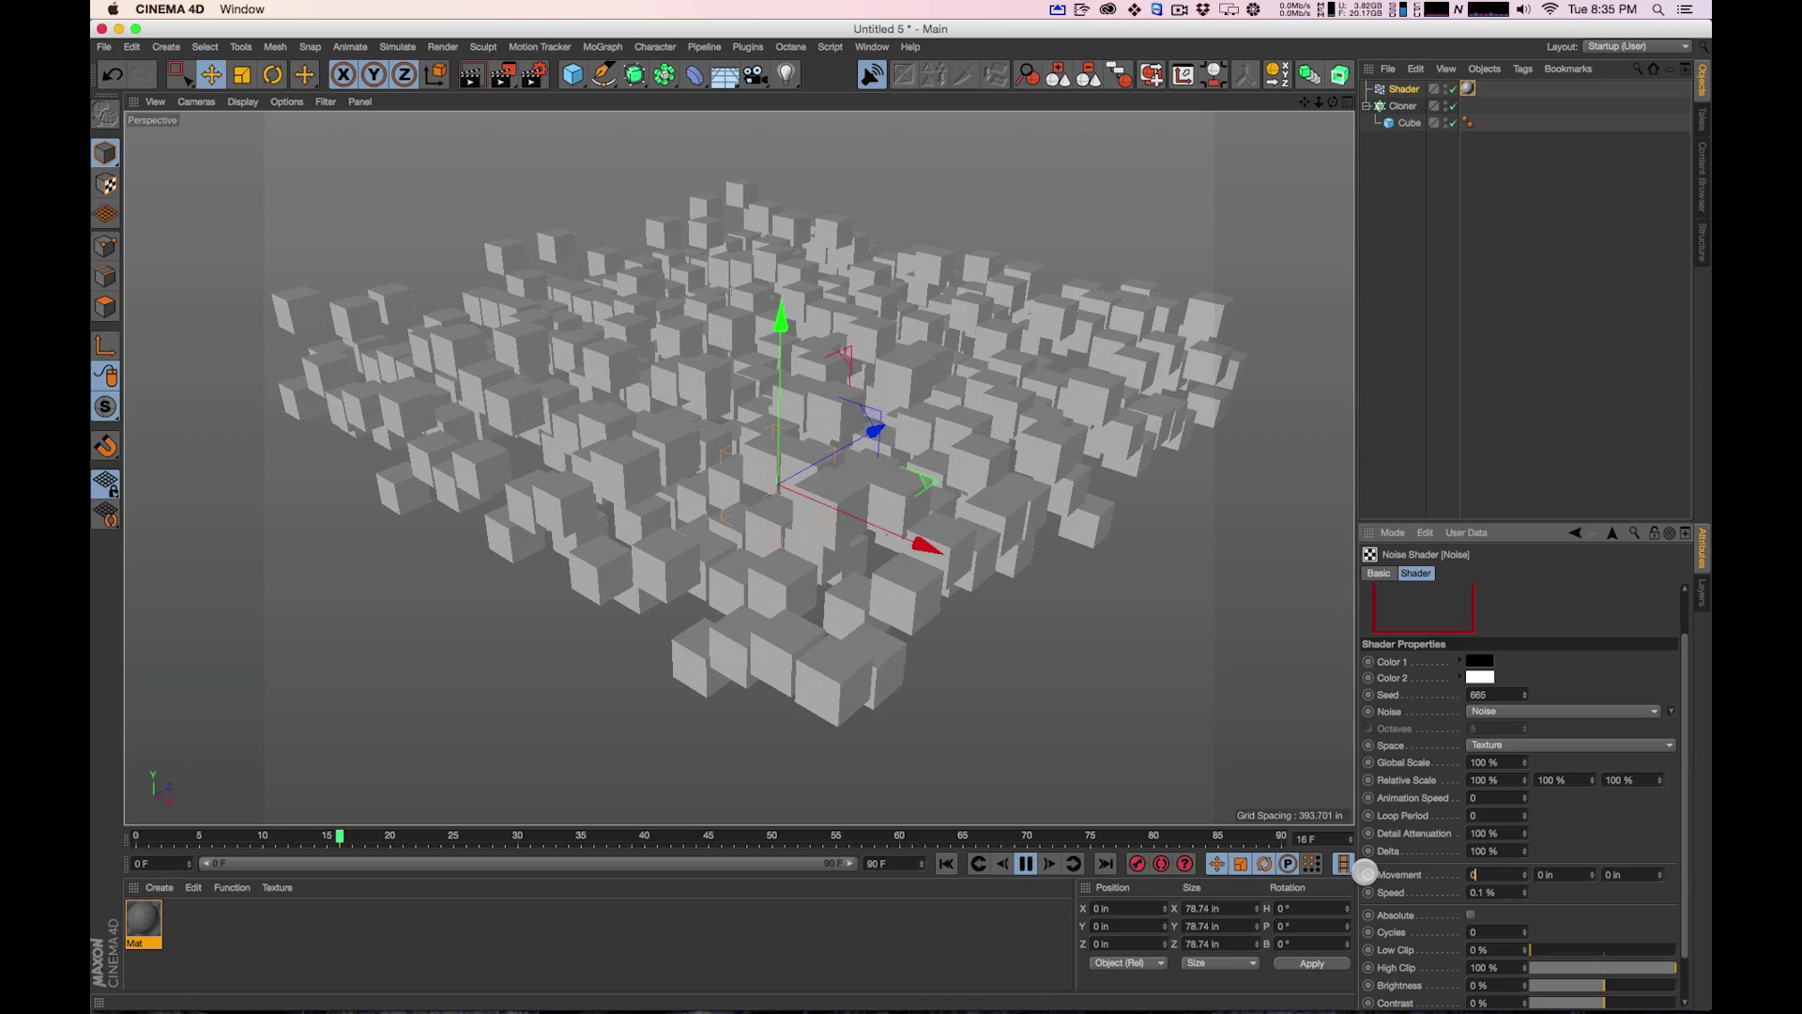
type("0")
double_click(1499, 893)
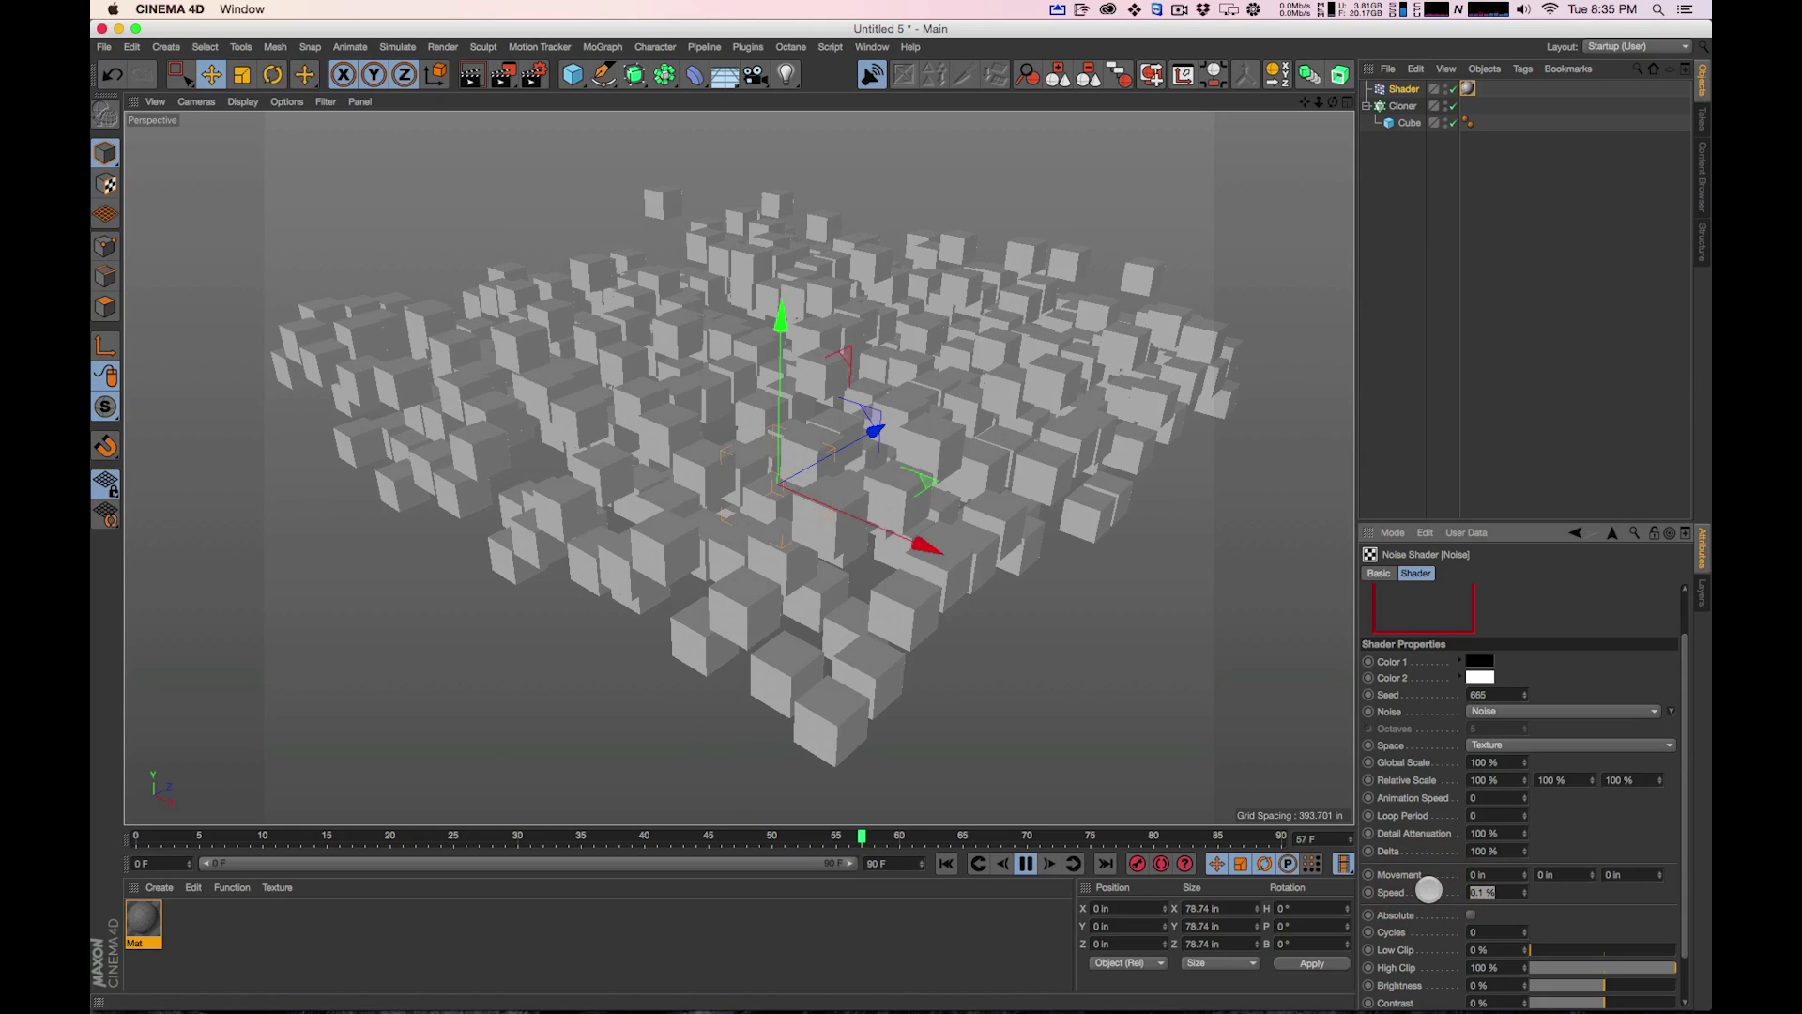
left_click_drag(1038, 435, 1026, 398, "alt")
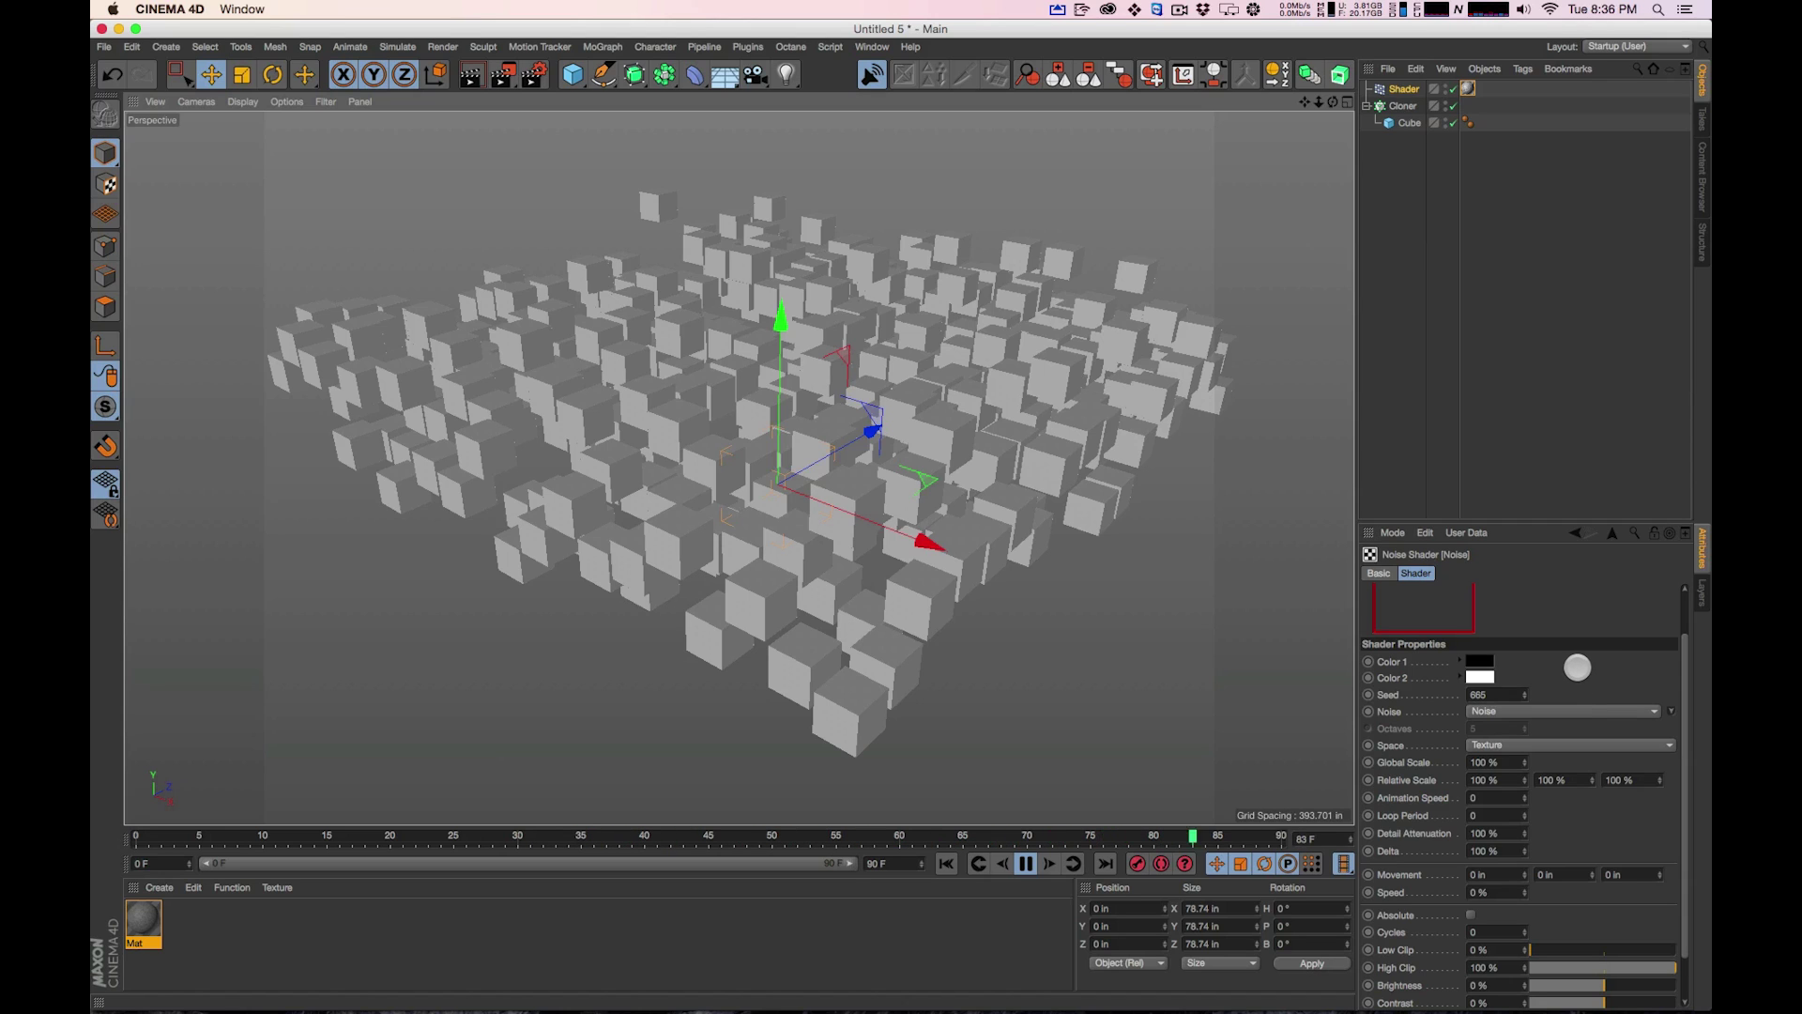
left_click_drag(1685, 754, 1676, 827)
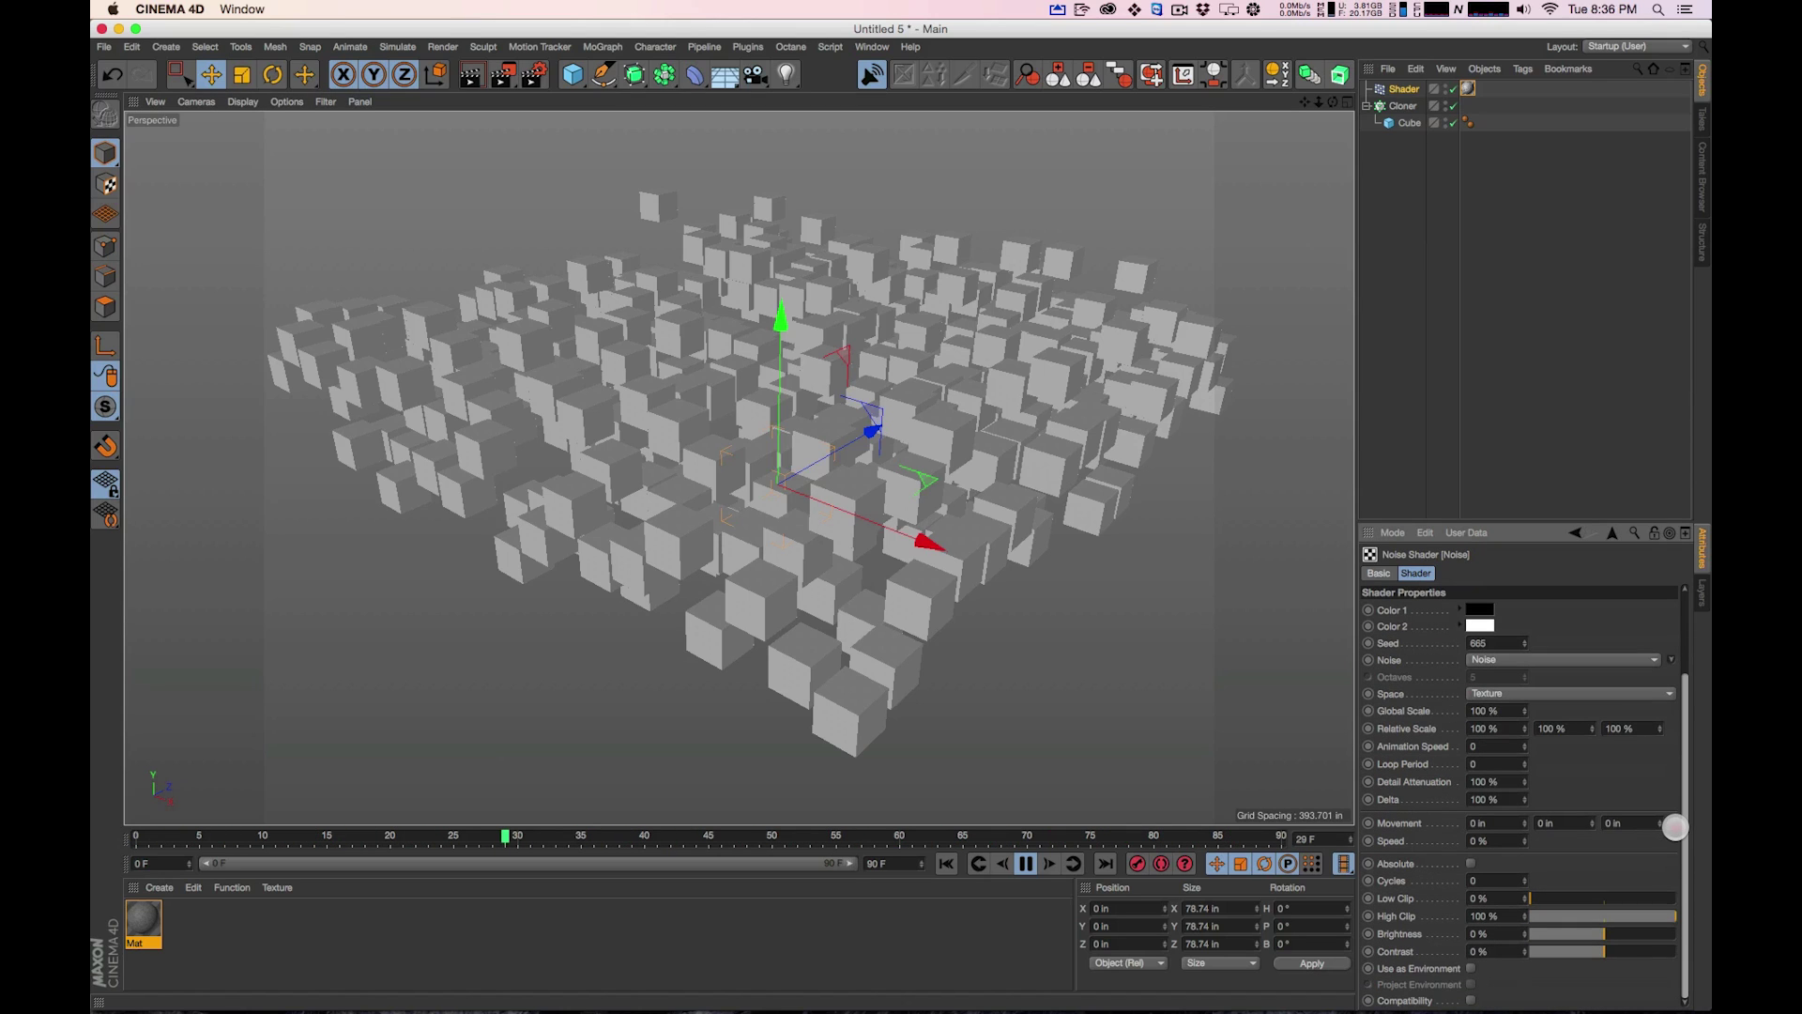
scroll(1629, 635, "up", 3)
left_click(1637, 635)
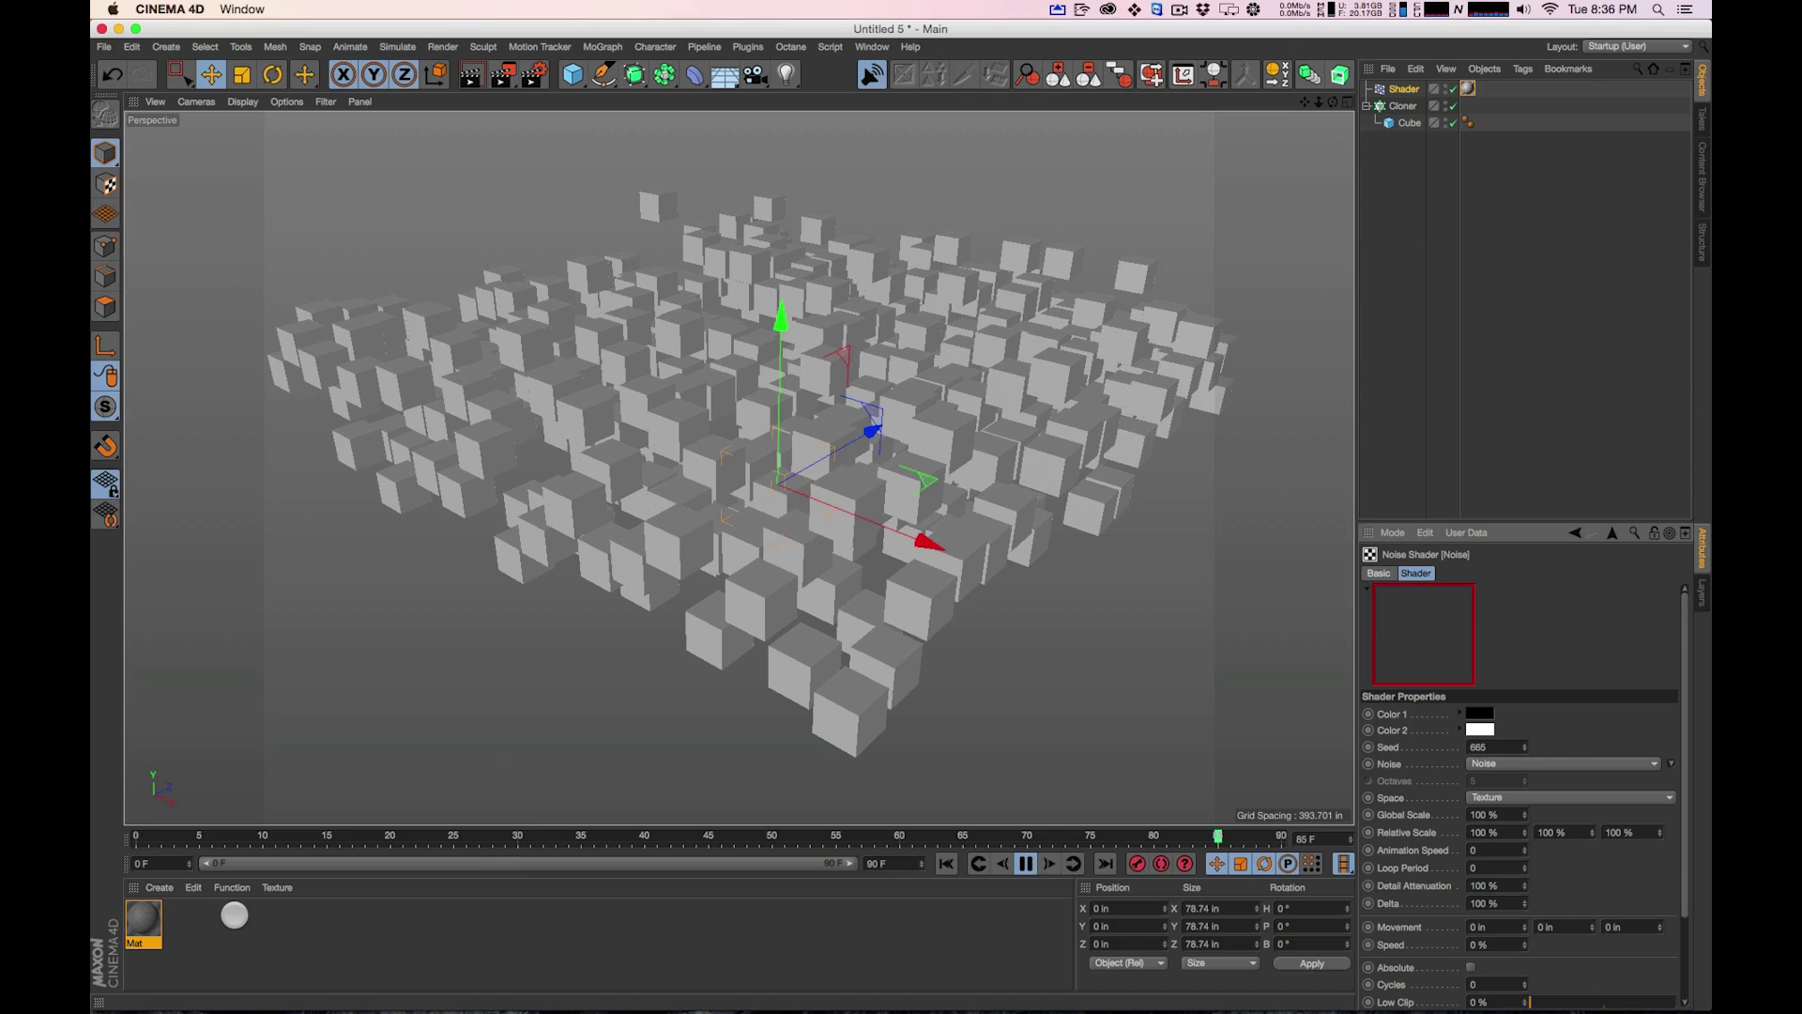
Add a Gradient layer above the Noise in Mat's Color Layer shader
left_click(144, 922)
left_click(1455, 959)
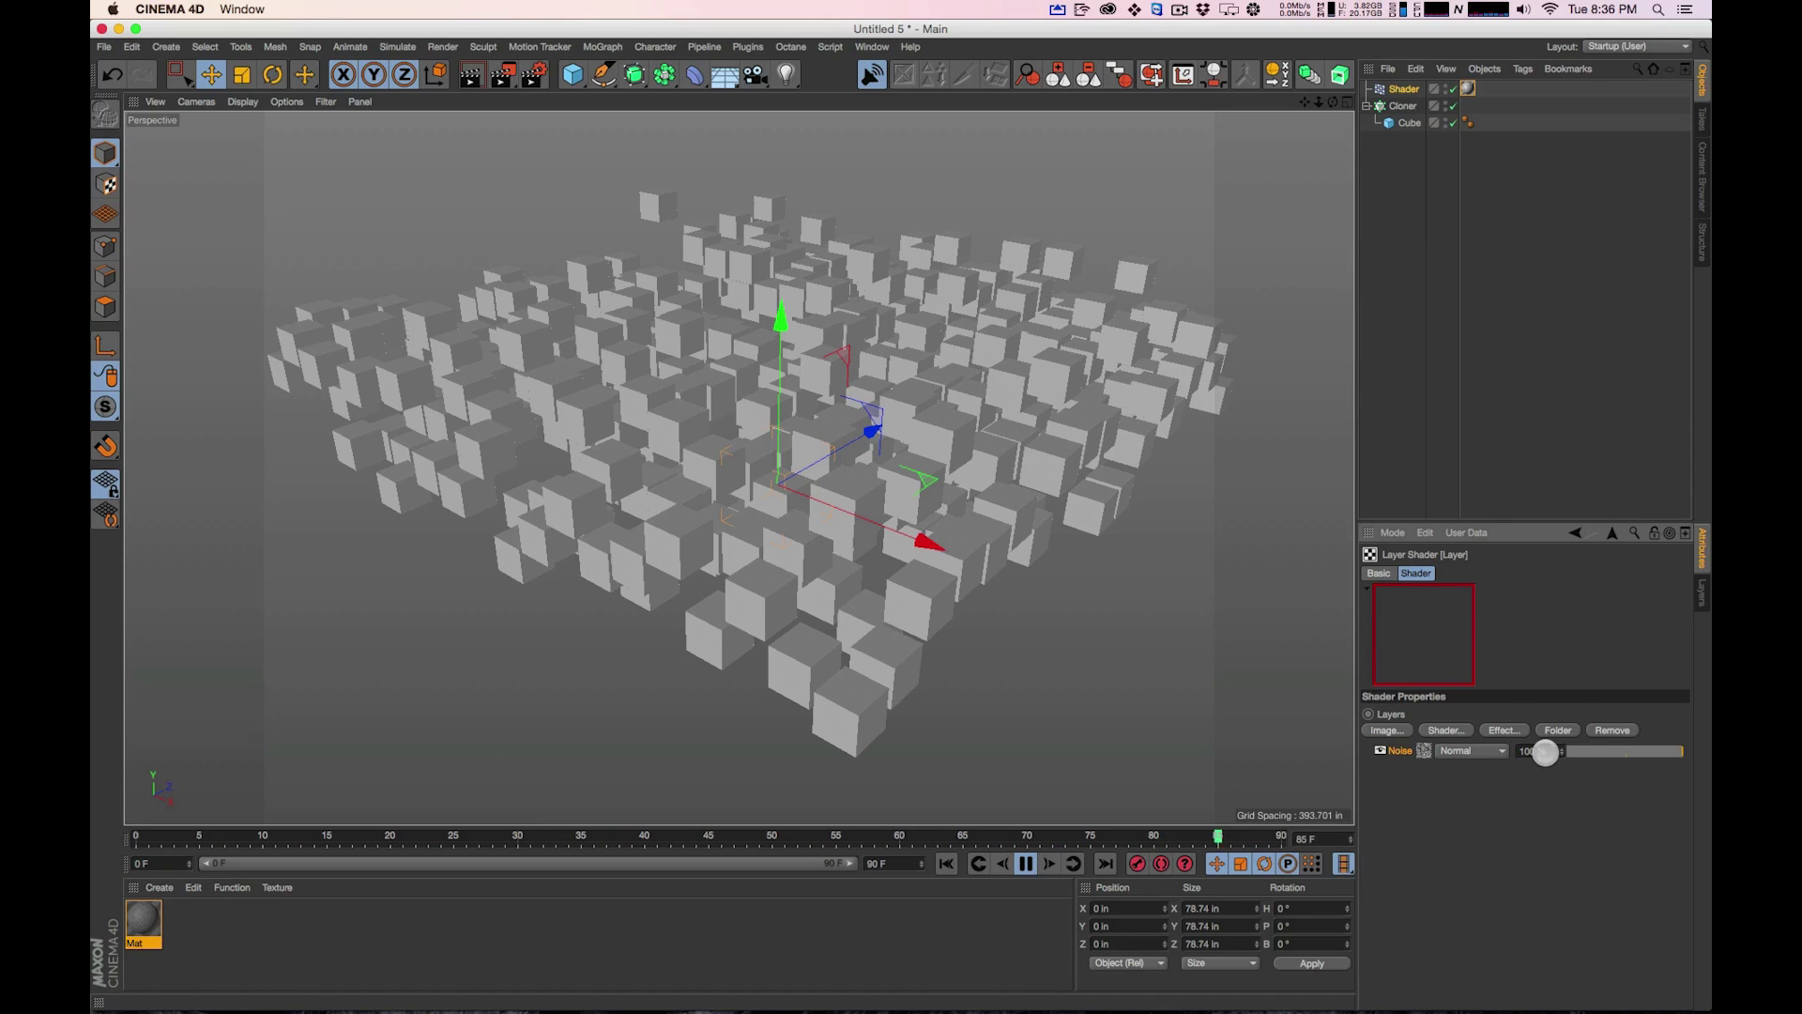
left_click(1446, 731)
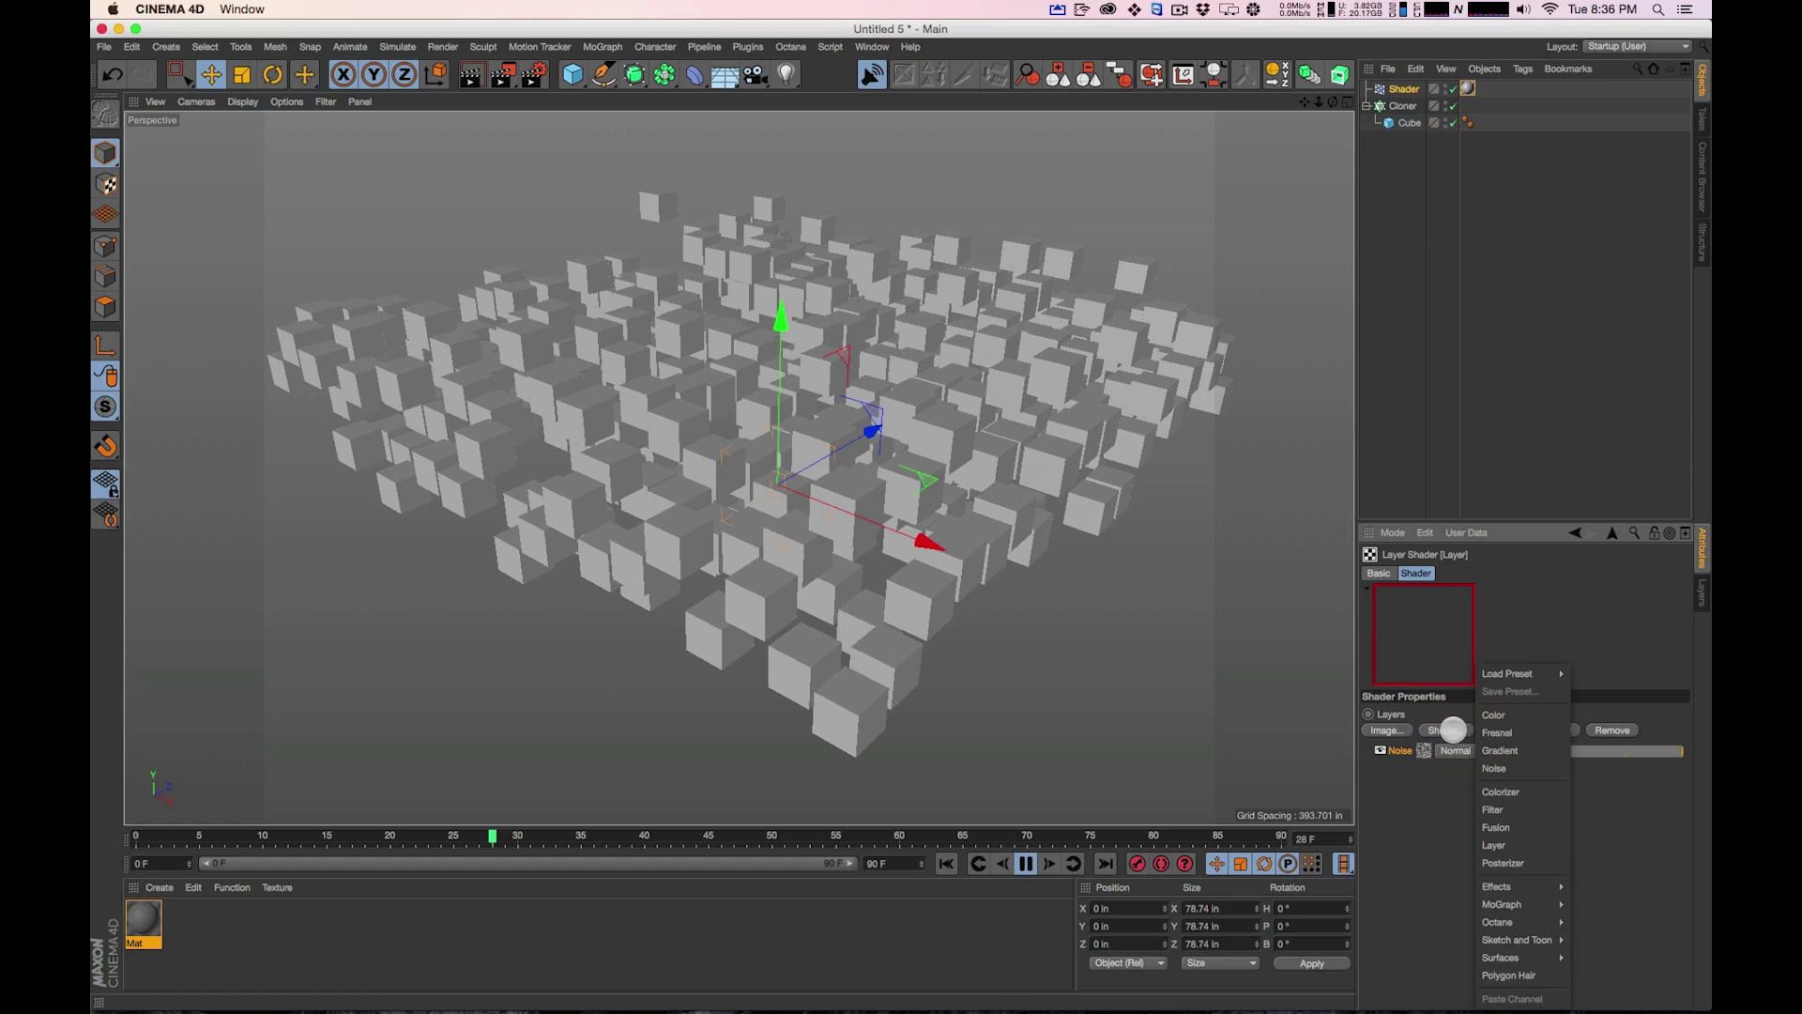
left_click(1499, 750)
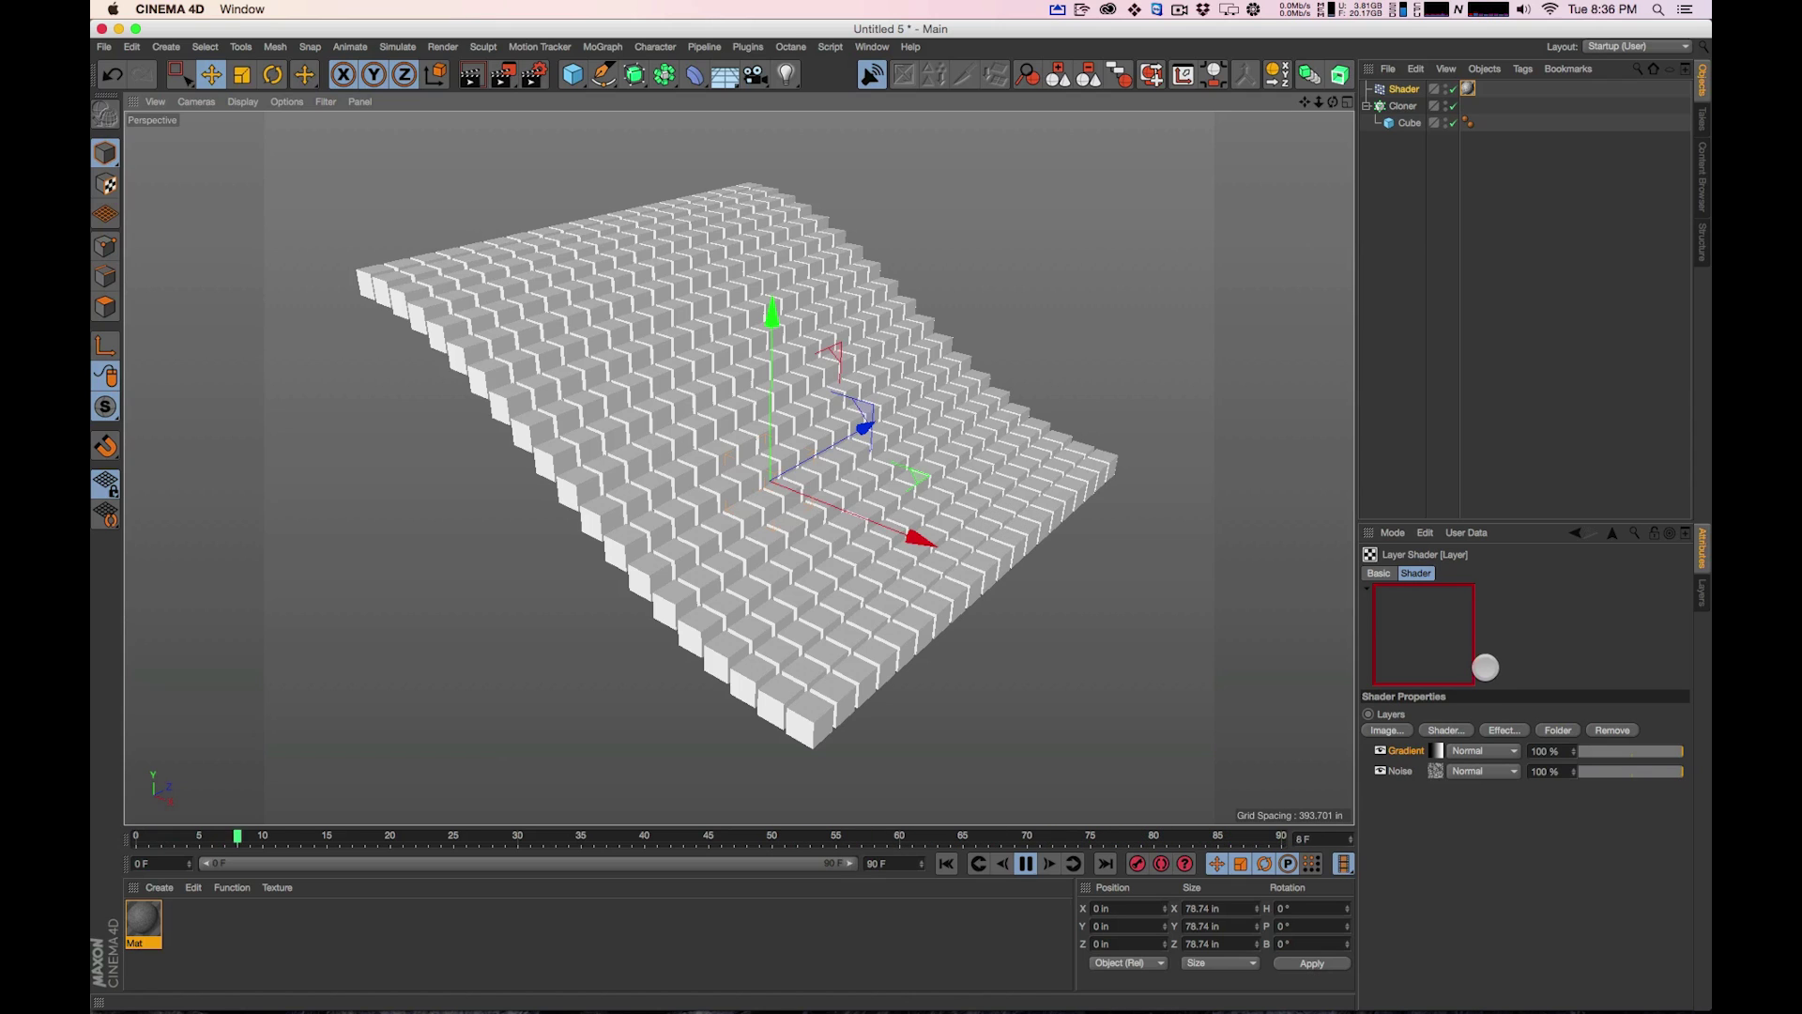
Set the Gradient type to 2D - Circular after briefly trying 3D - Spherical
left_click(1438, 752)
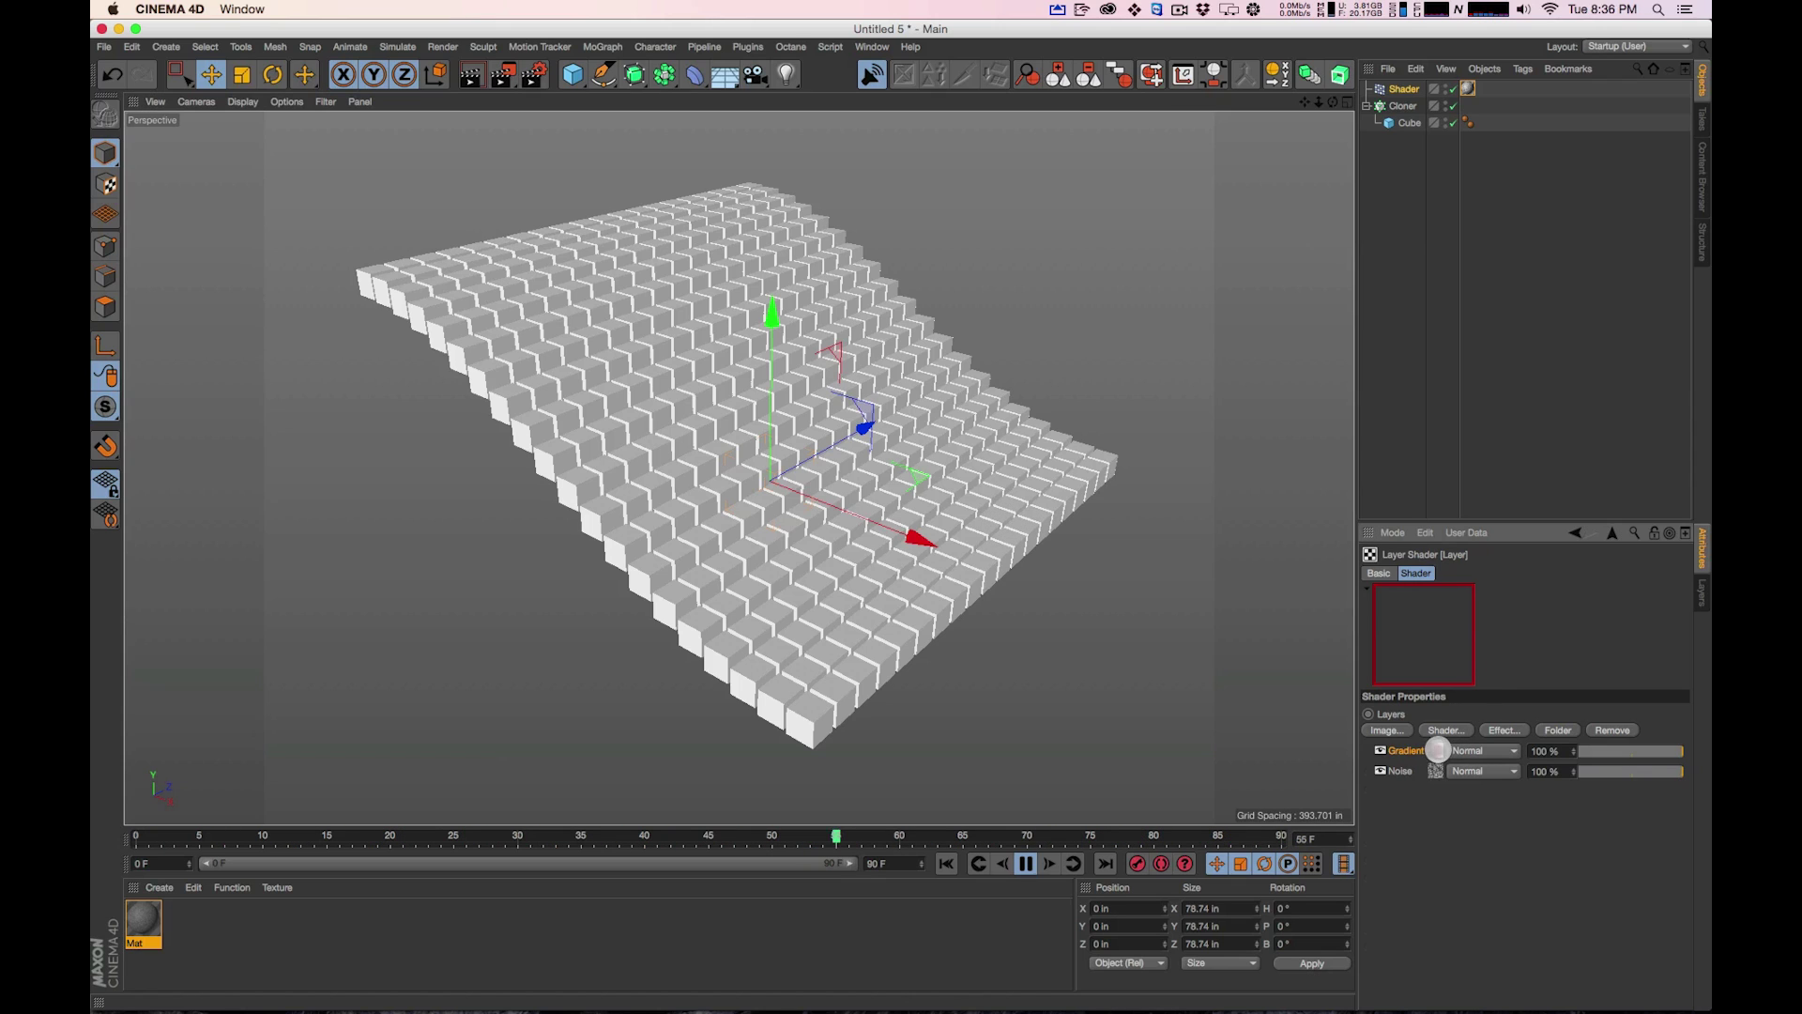
left_click(1483, 739)
left_click(1475, 832)
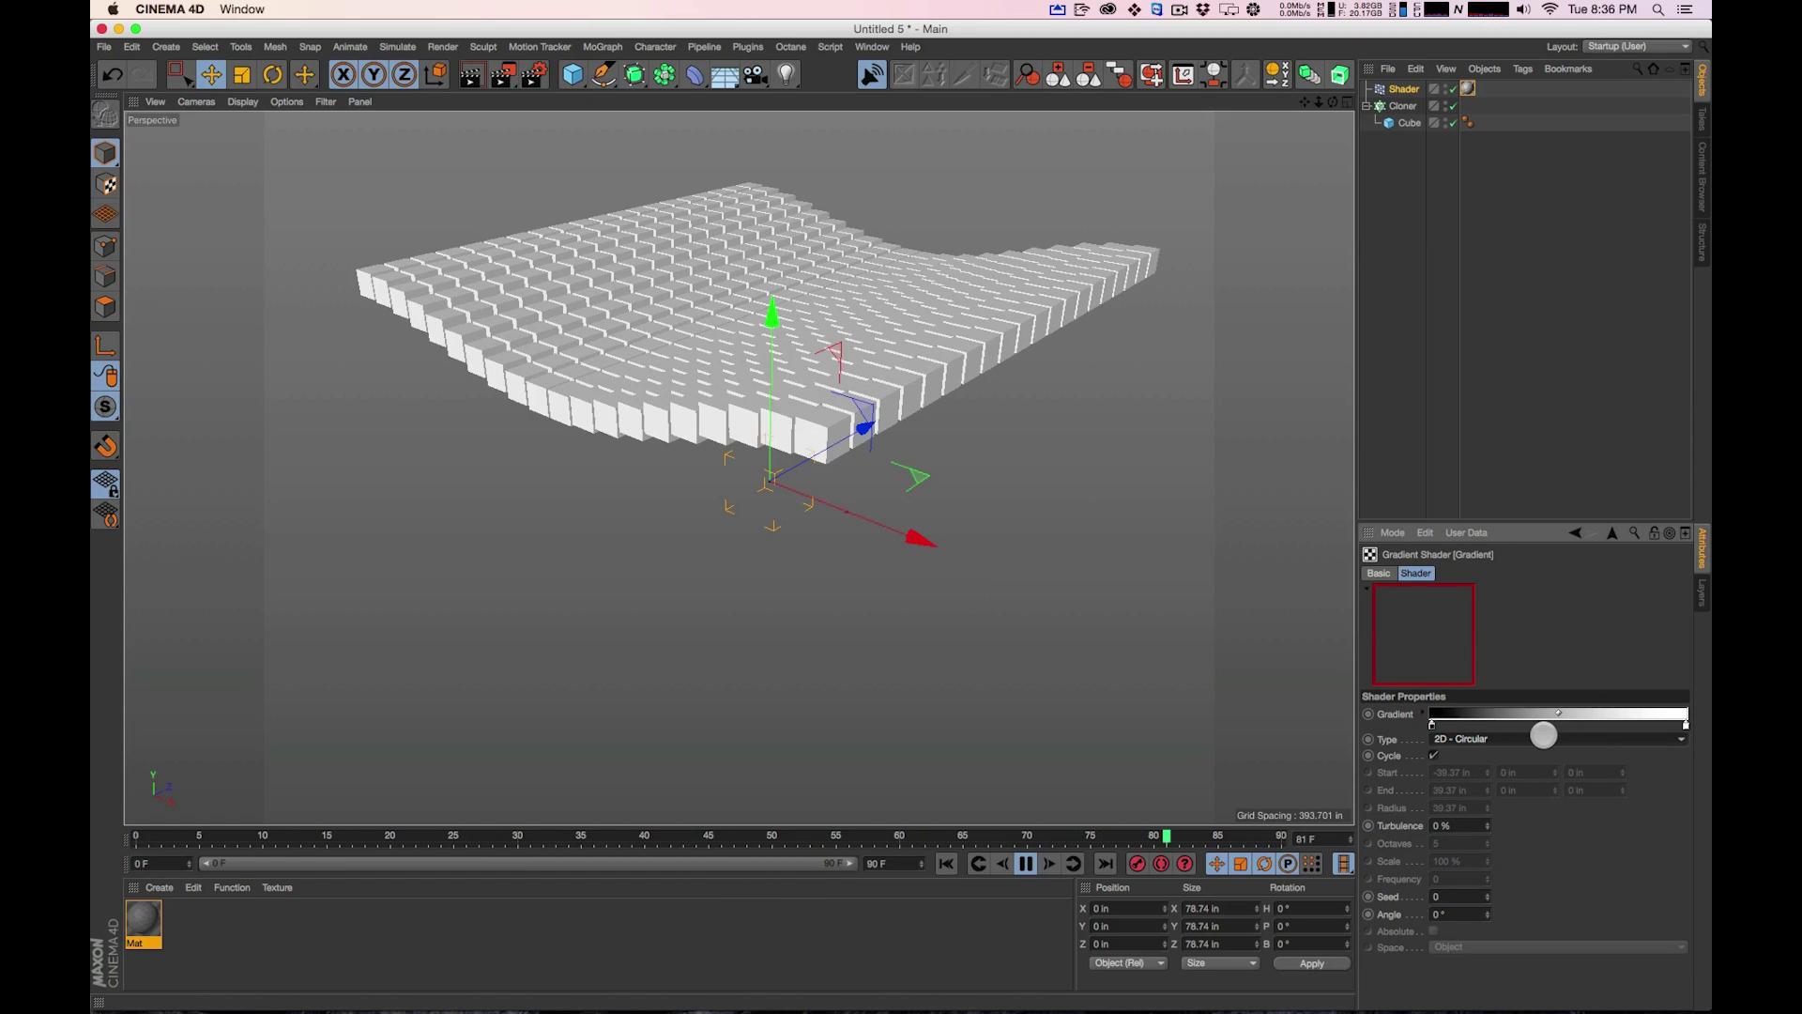
left_click(1543, 735)
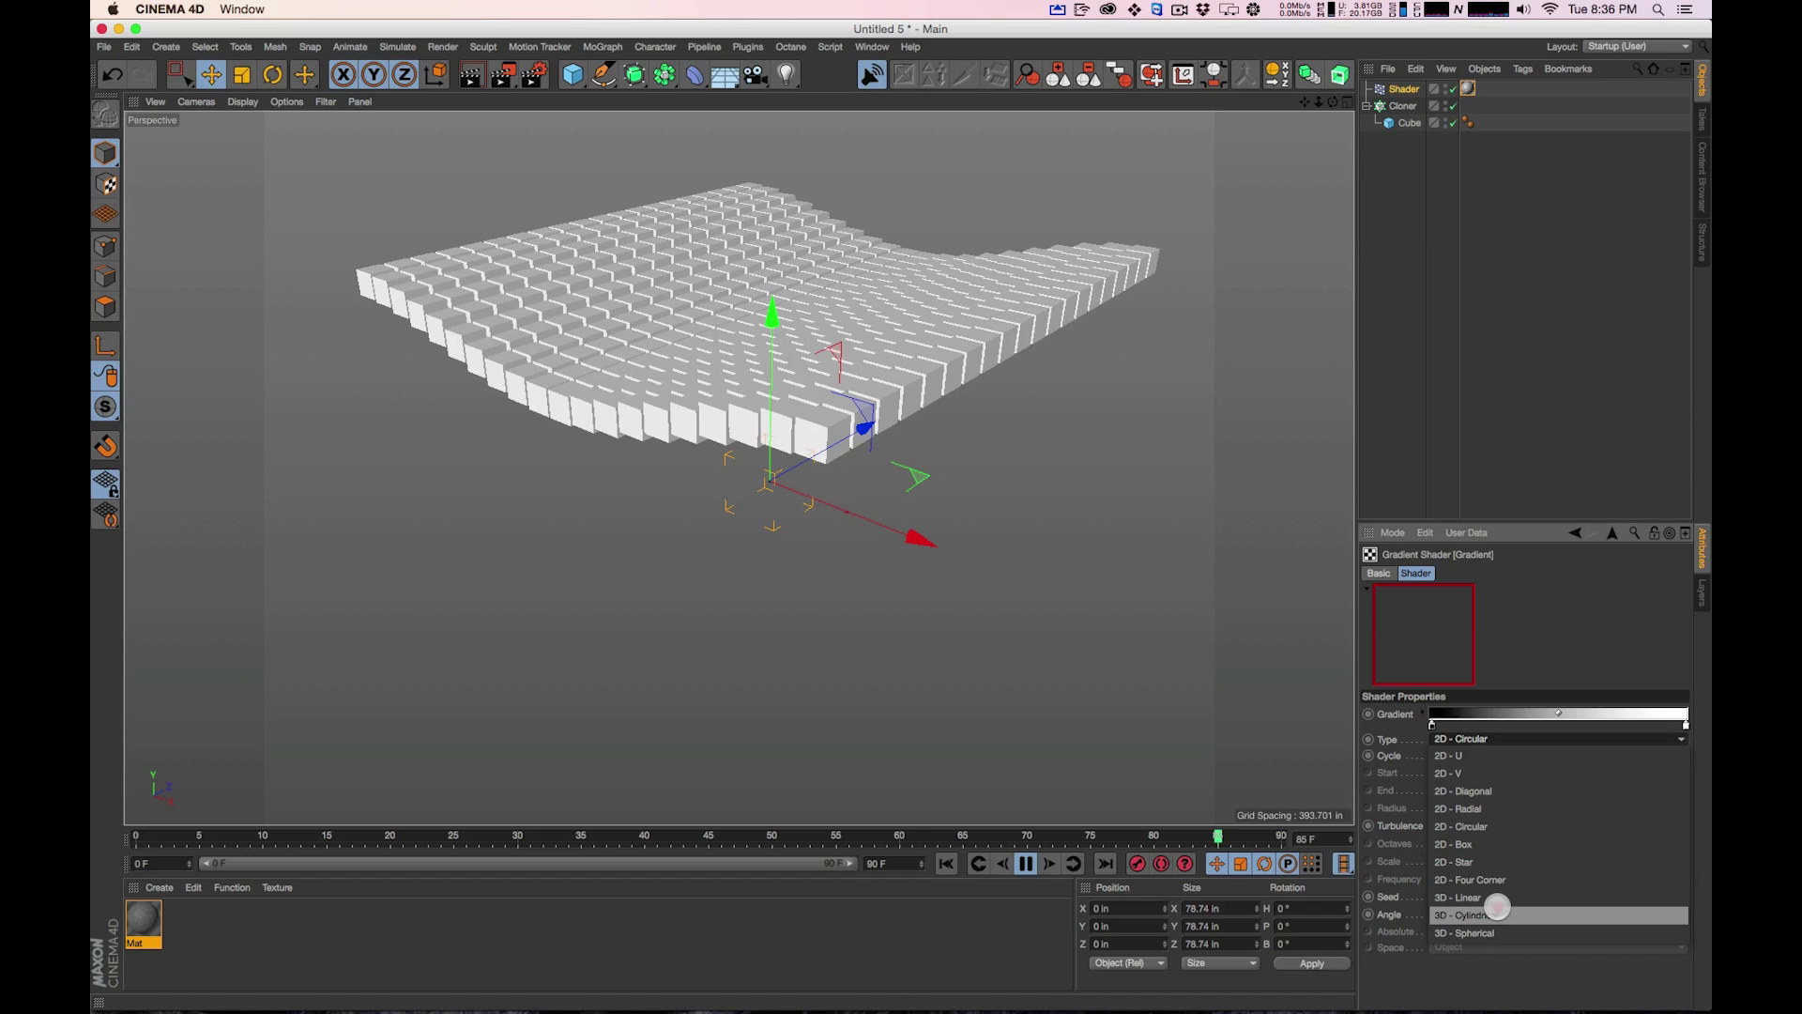
left_click(1492, 932)
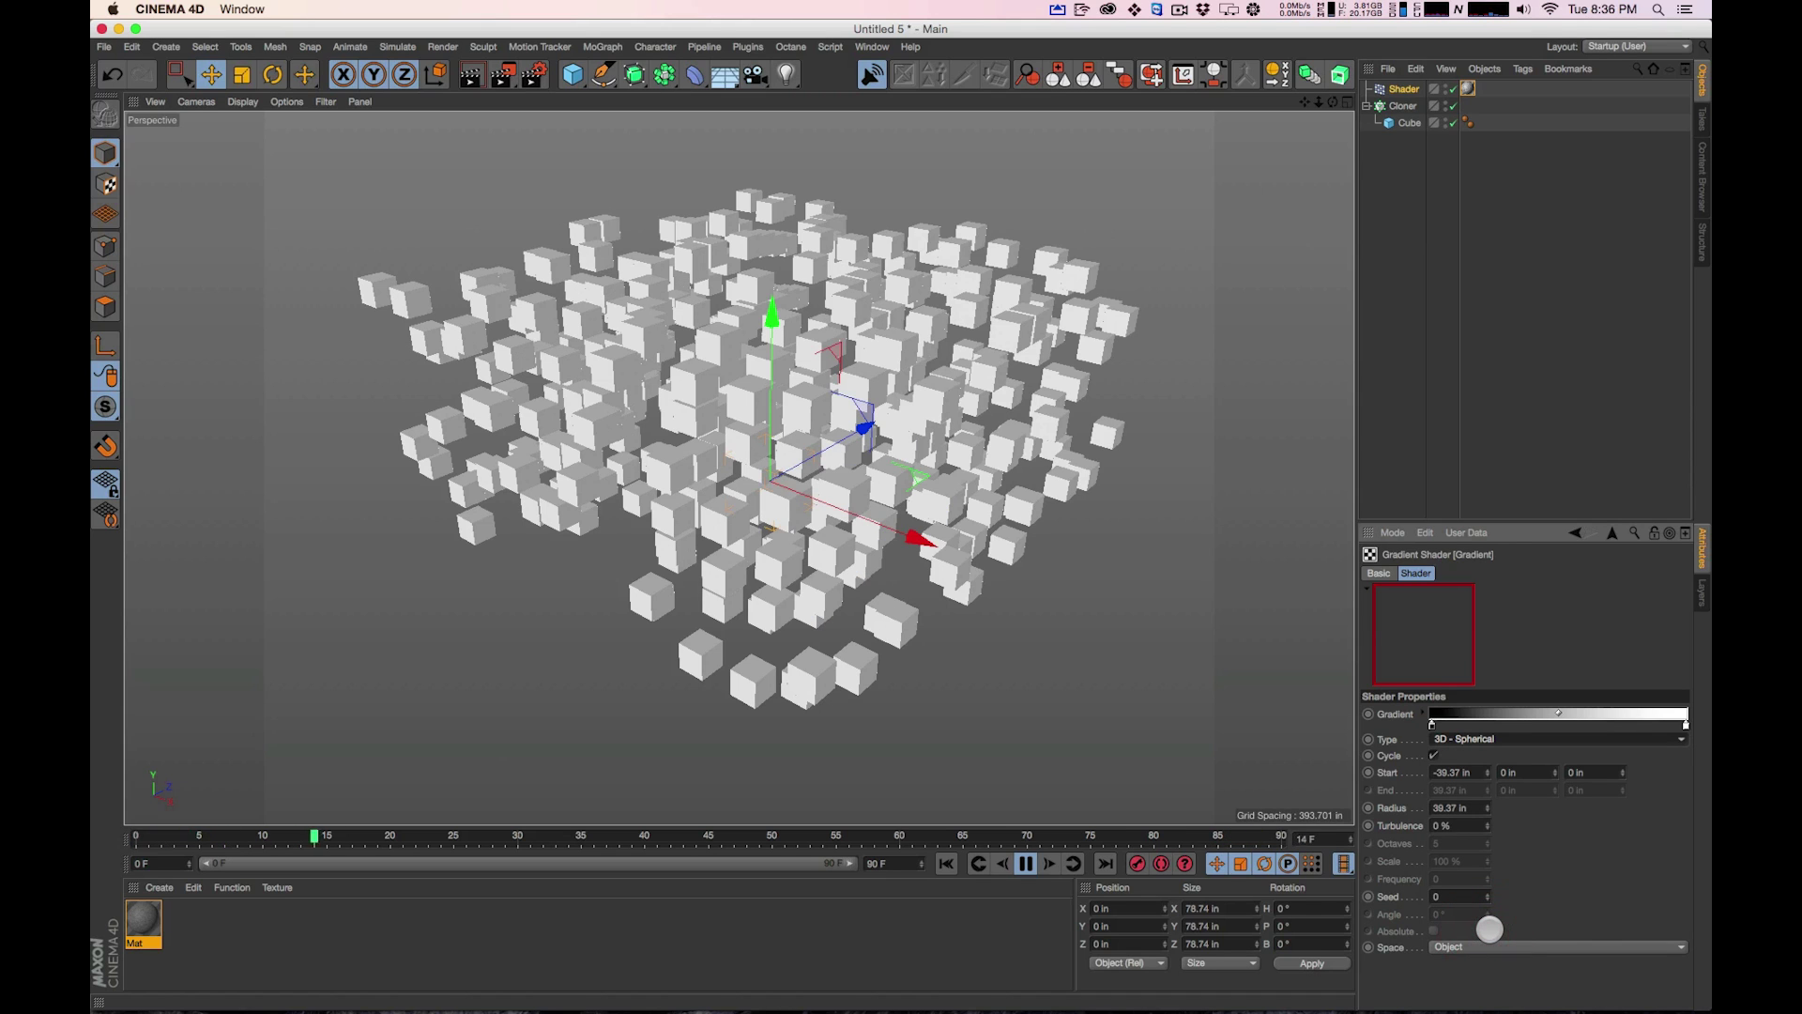
left_click(1465, 740)
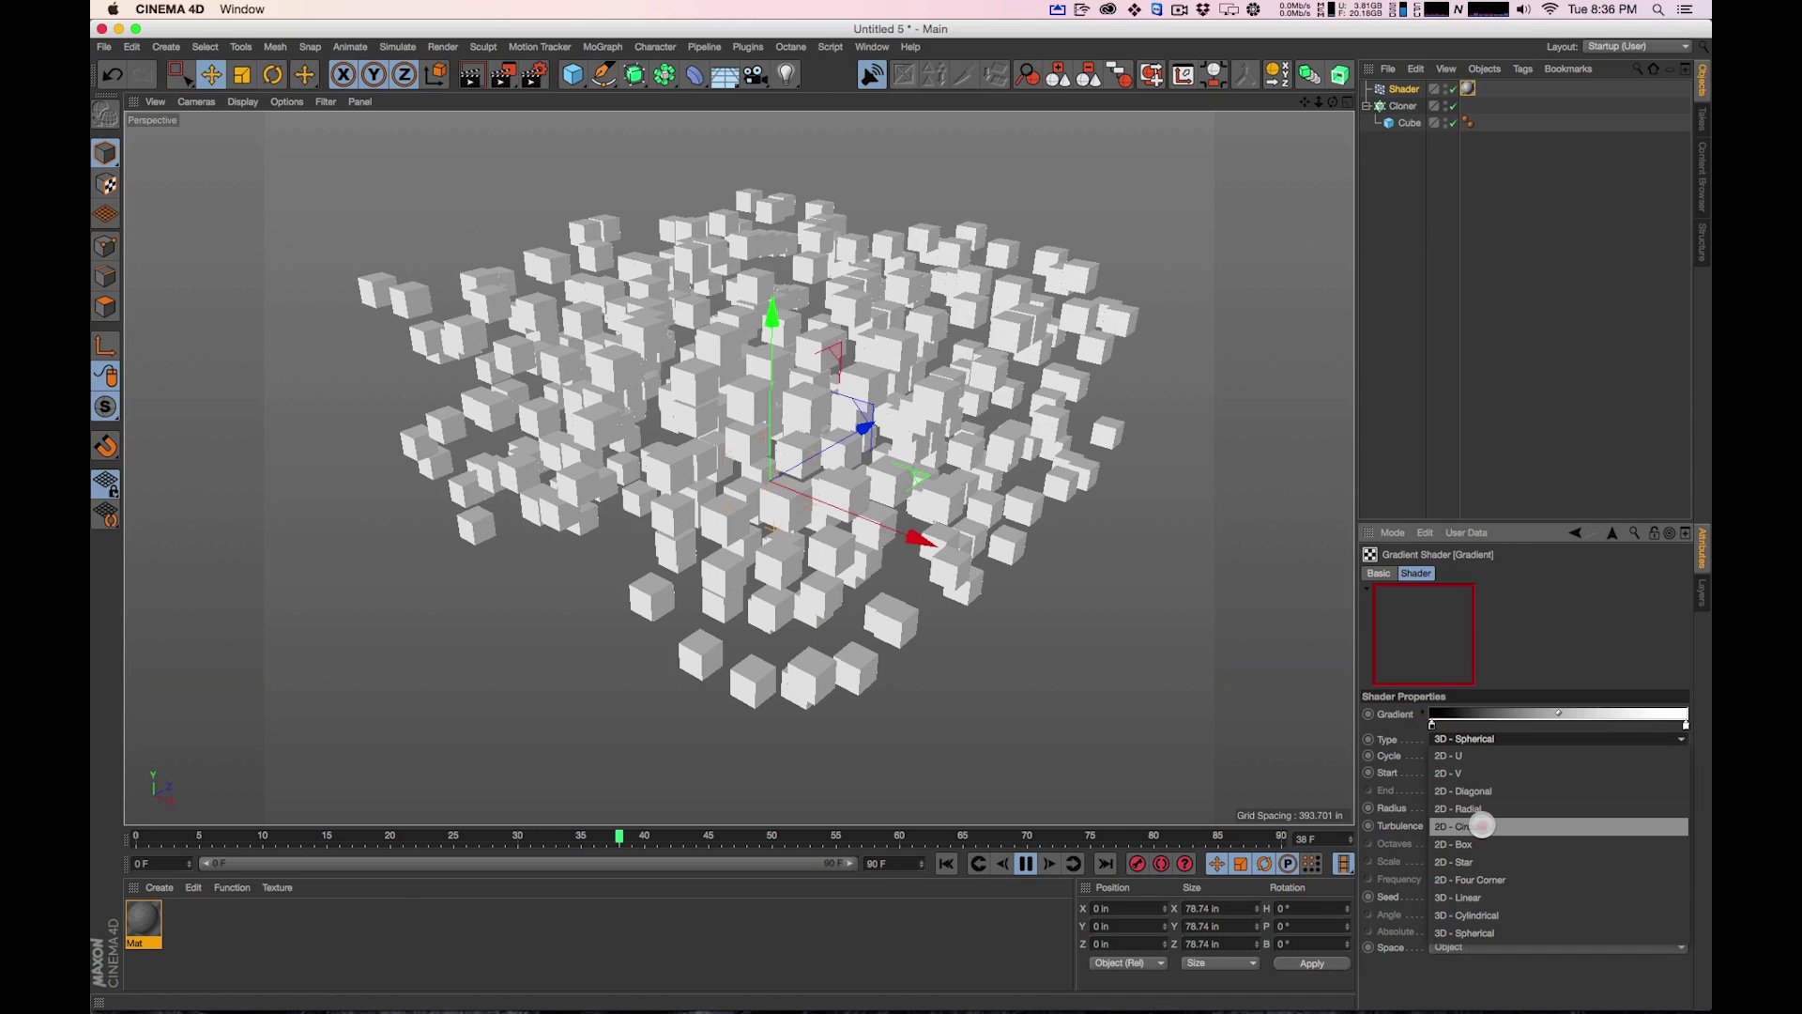
left_click(1482, 825)
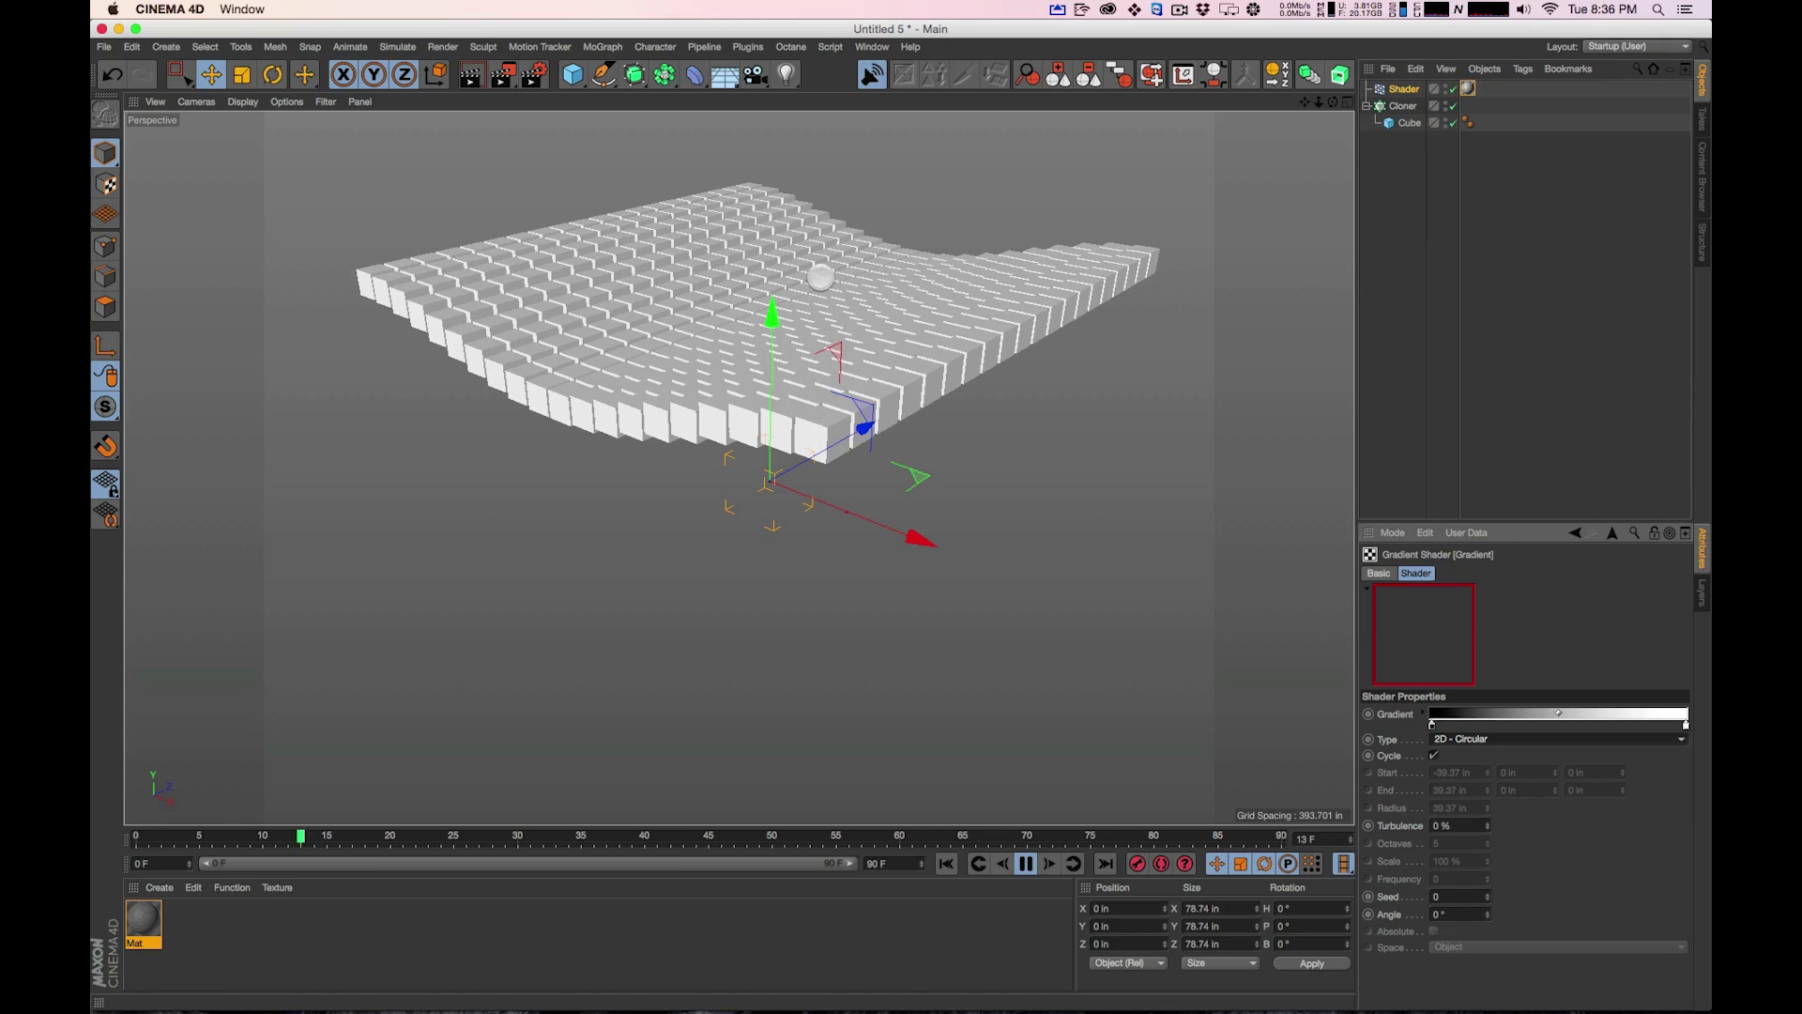
middle_click_drag(826, 247, 826, 312)
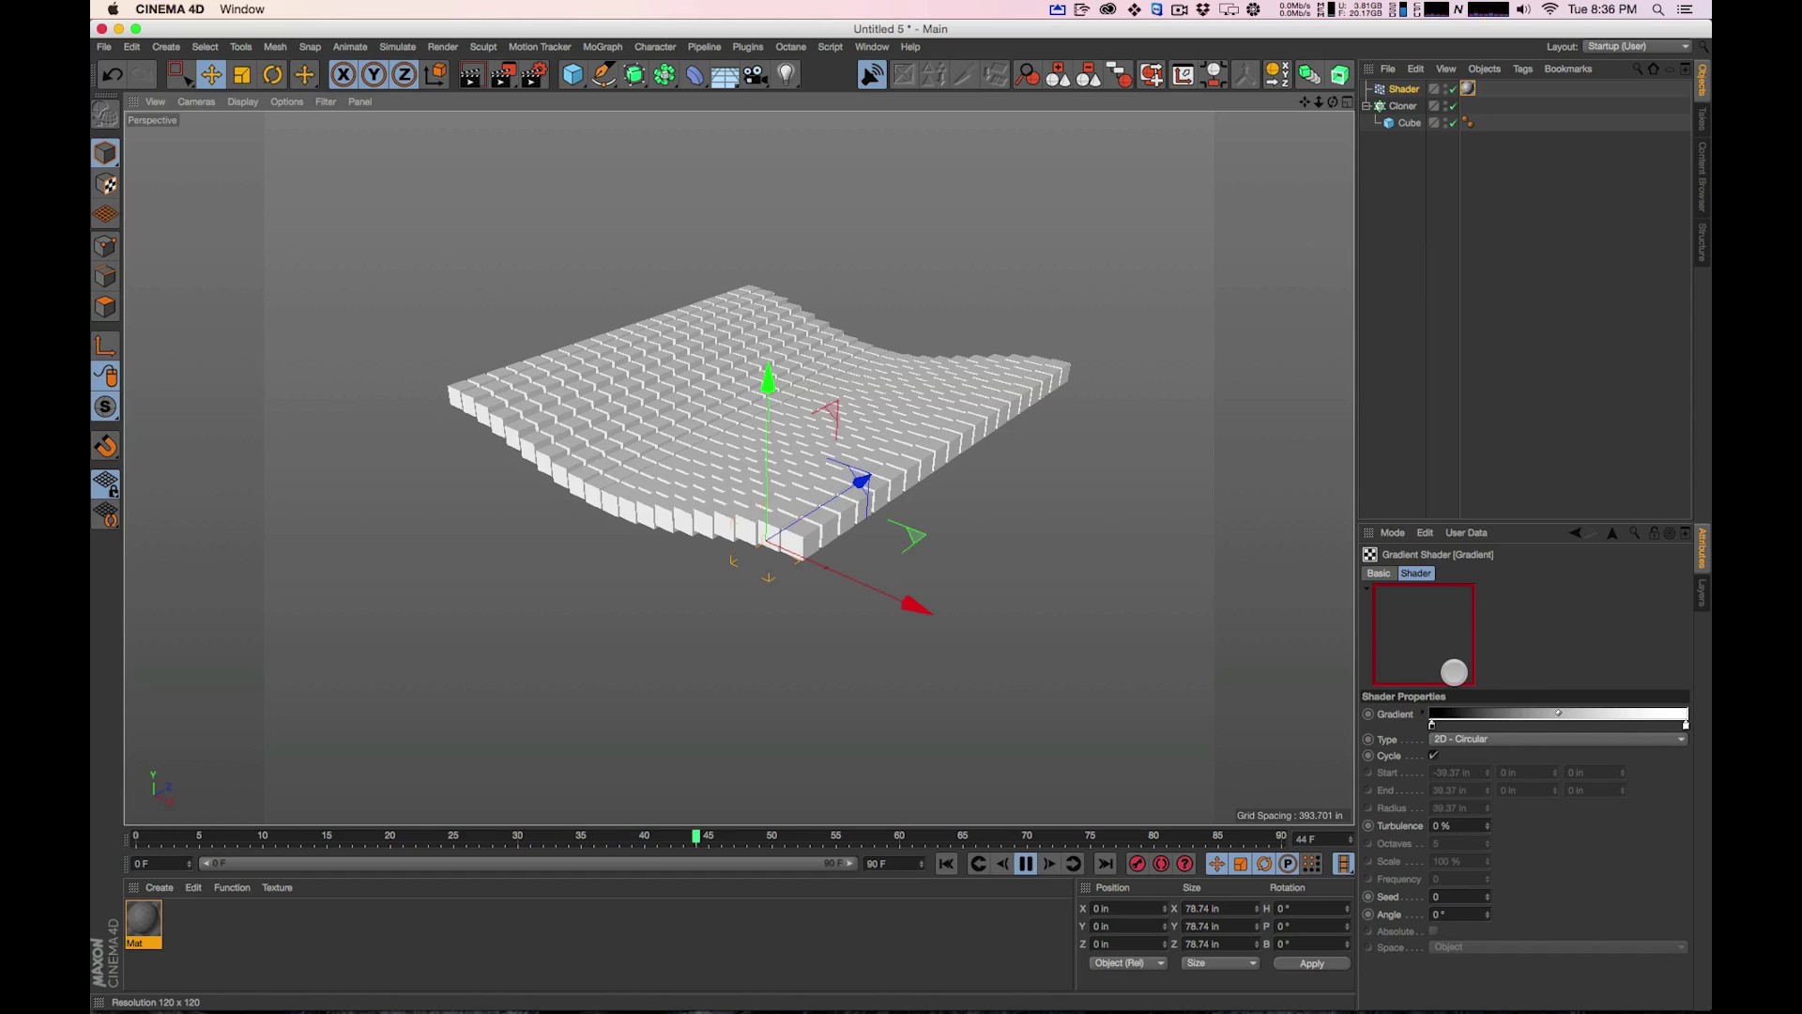
Pause playback and move the gradient knots so it runs white to dark with a bright centre
left_click(1026, 863)
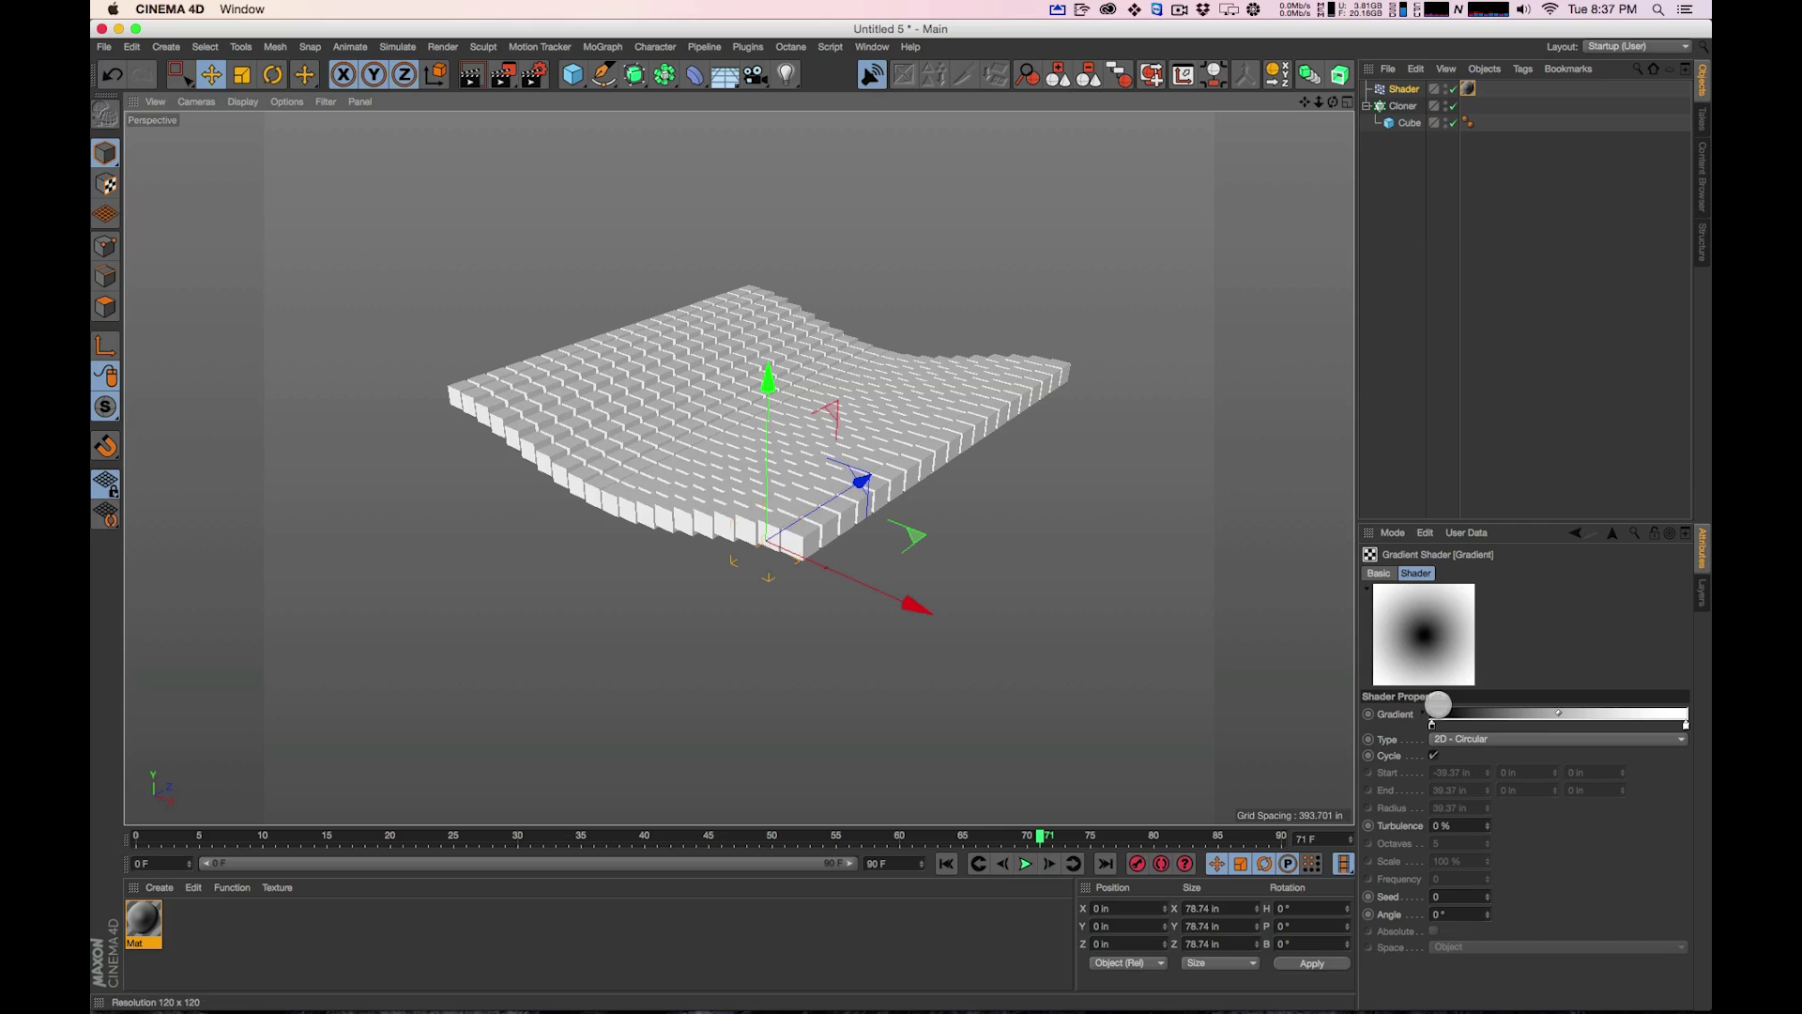
mouse_move(1431, 724)
left_mouse_down()
mouse_move(1609, 724)
mouse_move(1432, 724)
left_mouse_up()
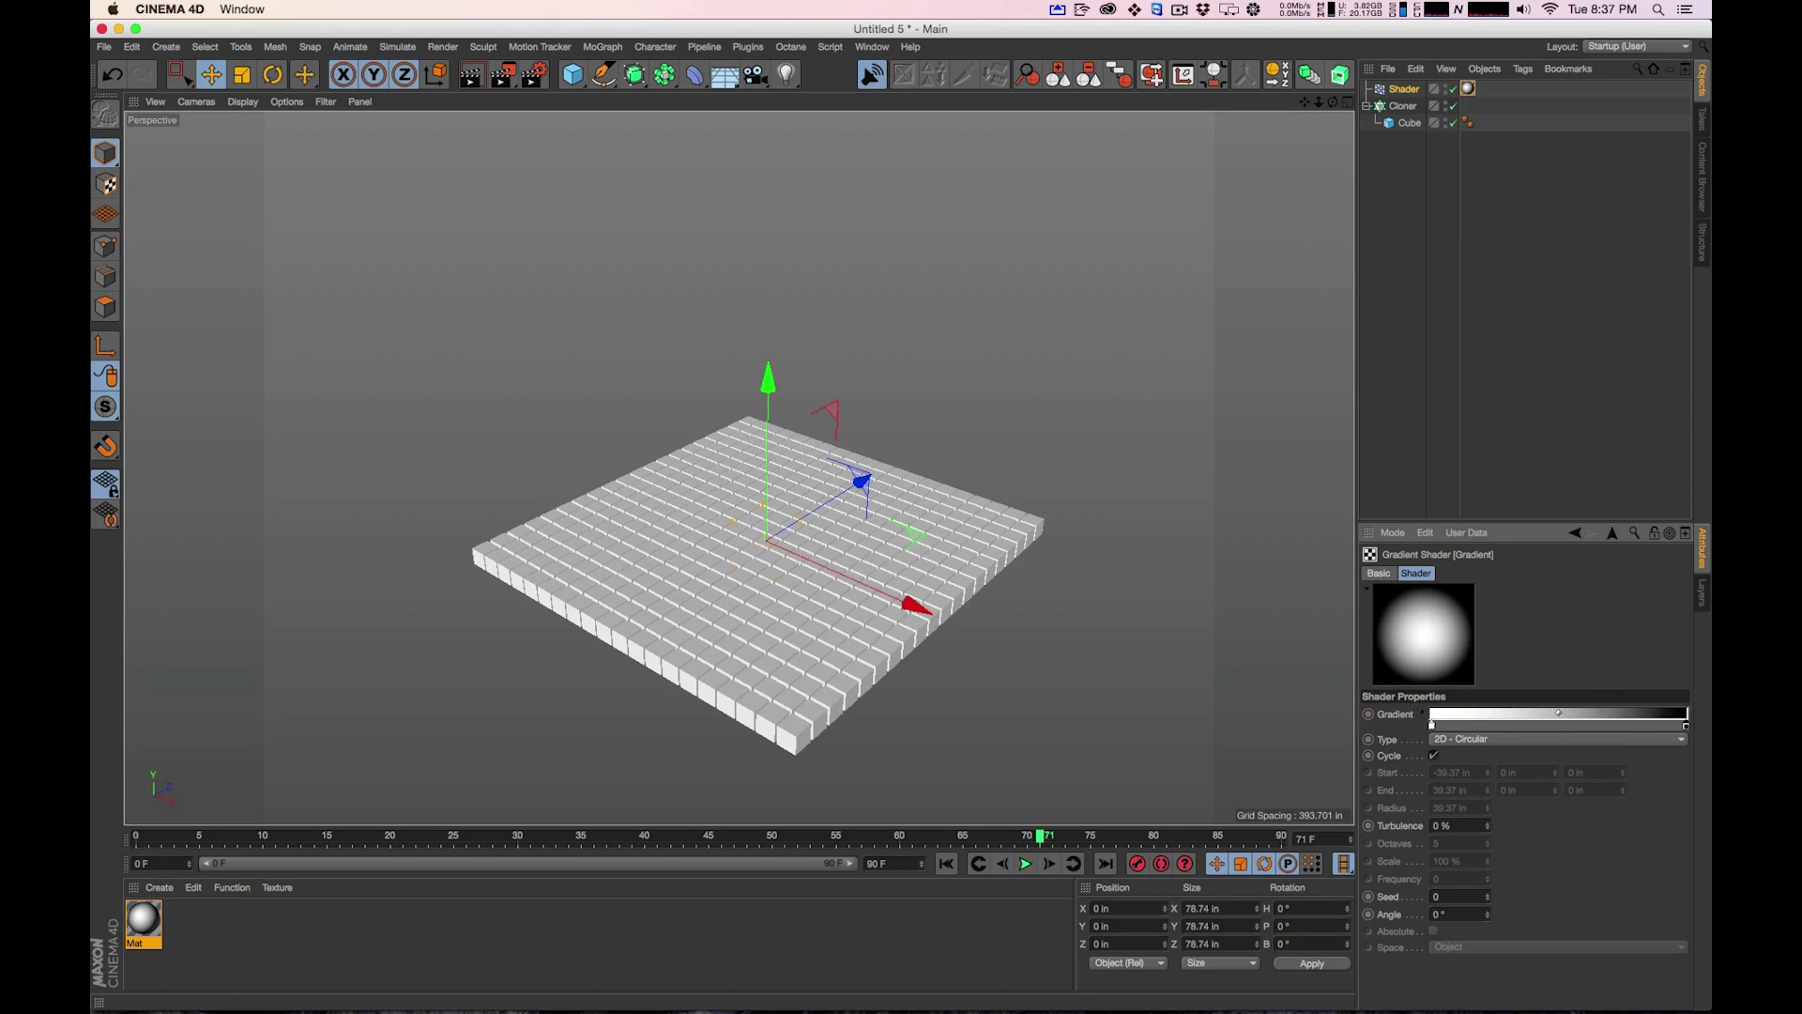
left_click_drag(1687, 725, 1676, 723)
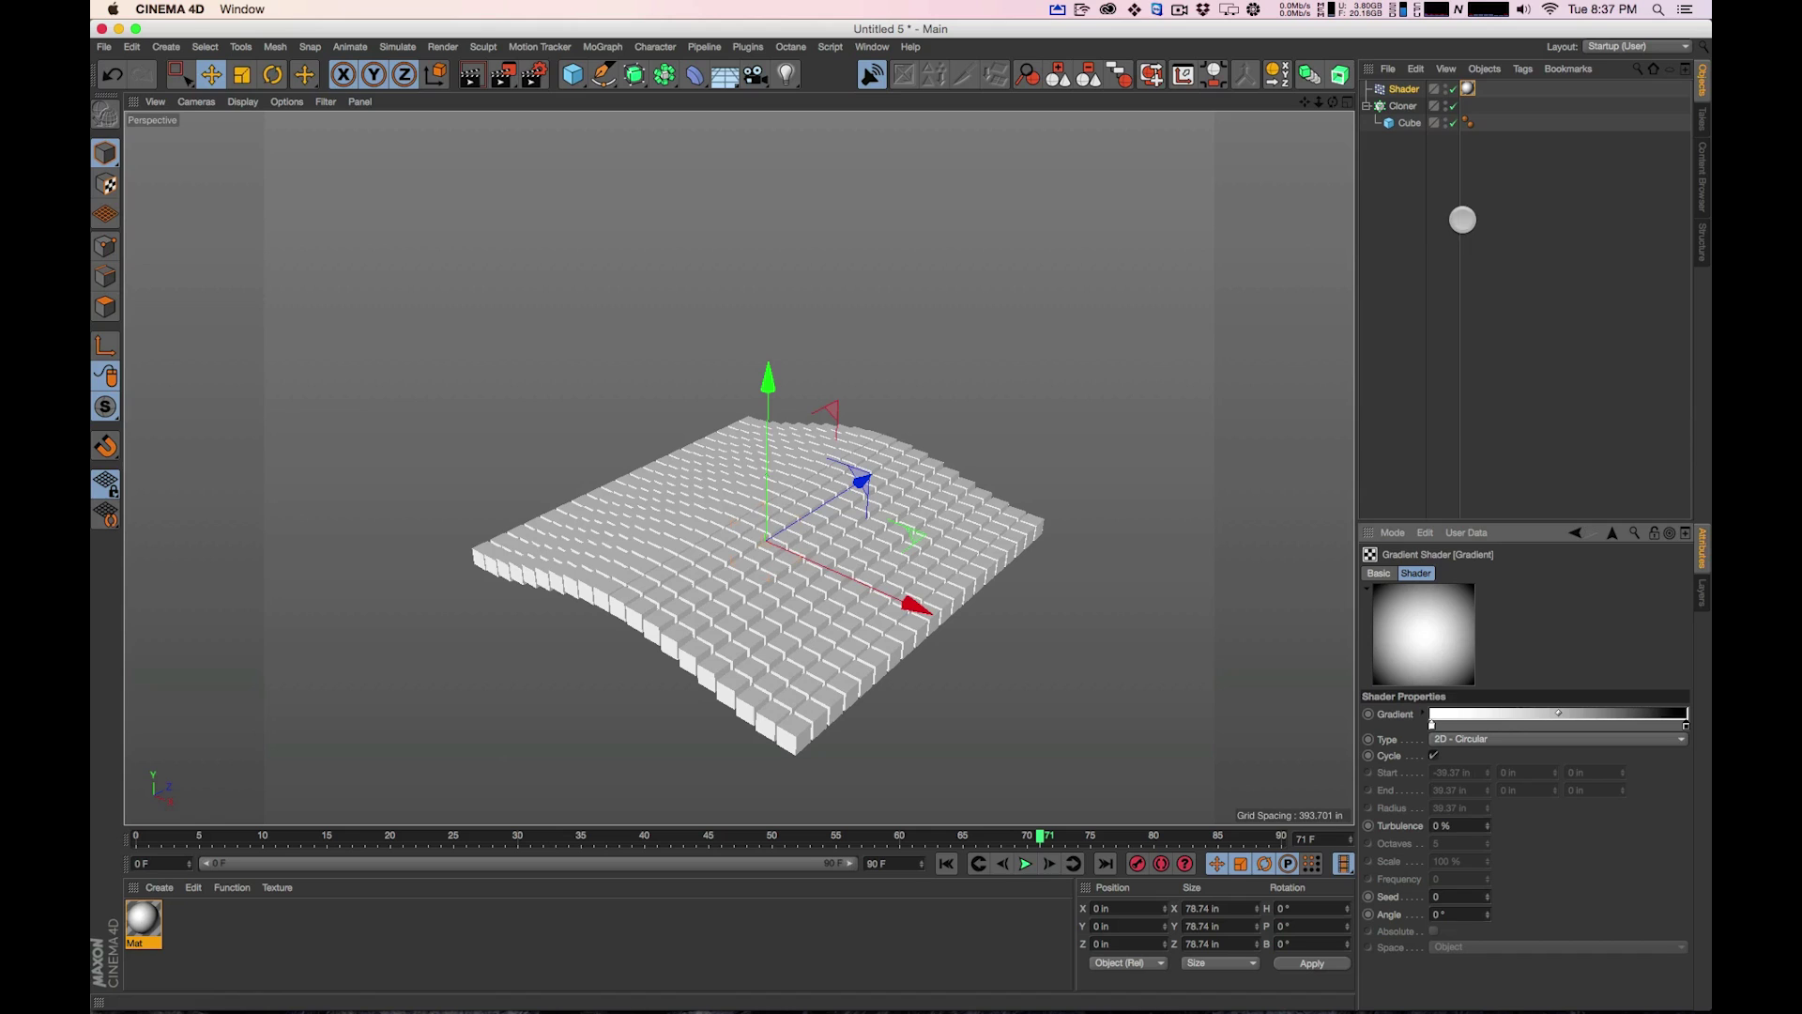
In Texture mode, switch the Mat texture tag's projection to Flat after trying Spatial
left_click(1470, 87)
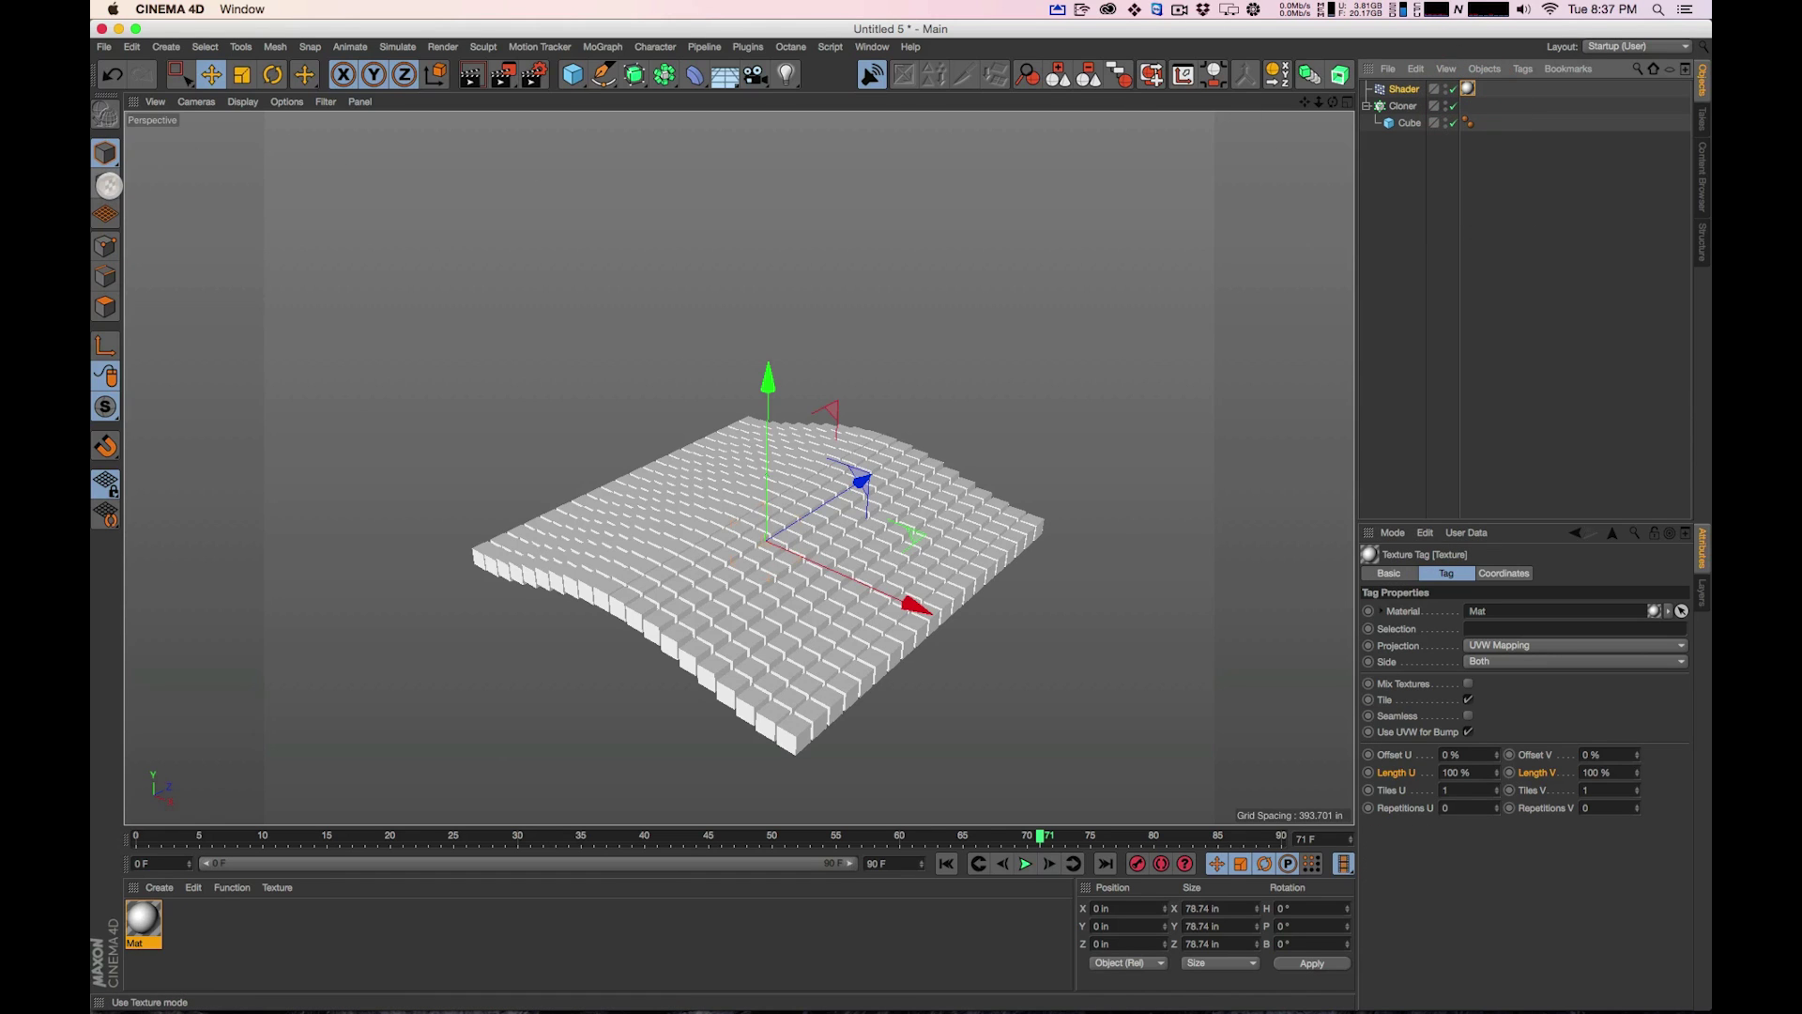
left_click(106, 184)
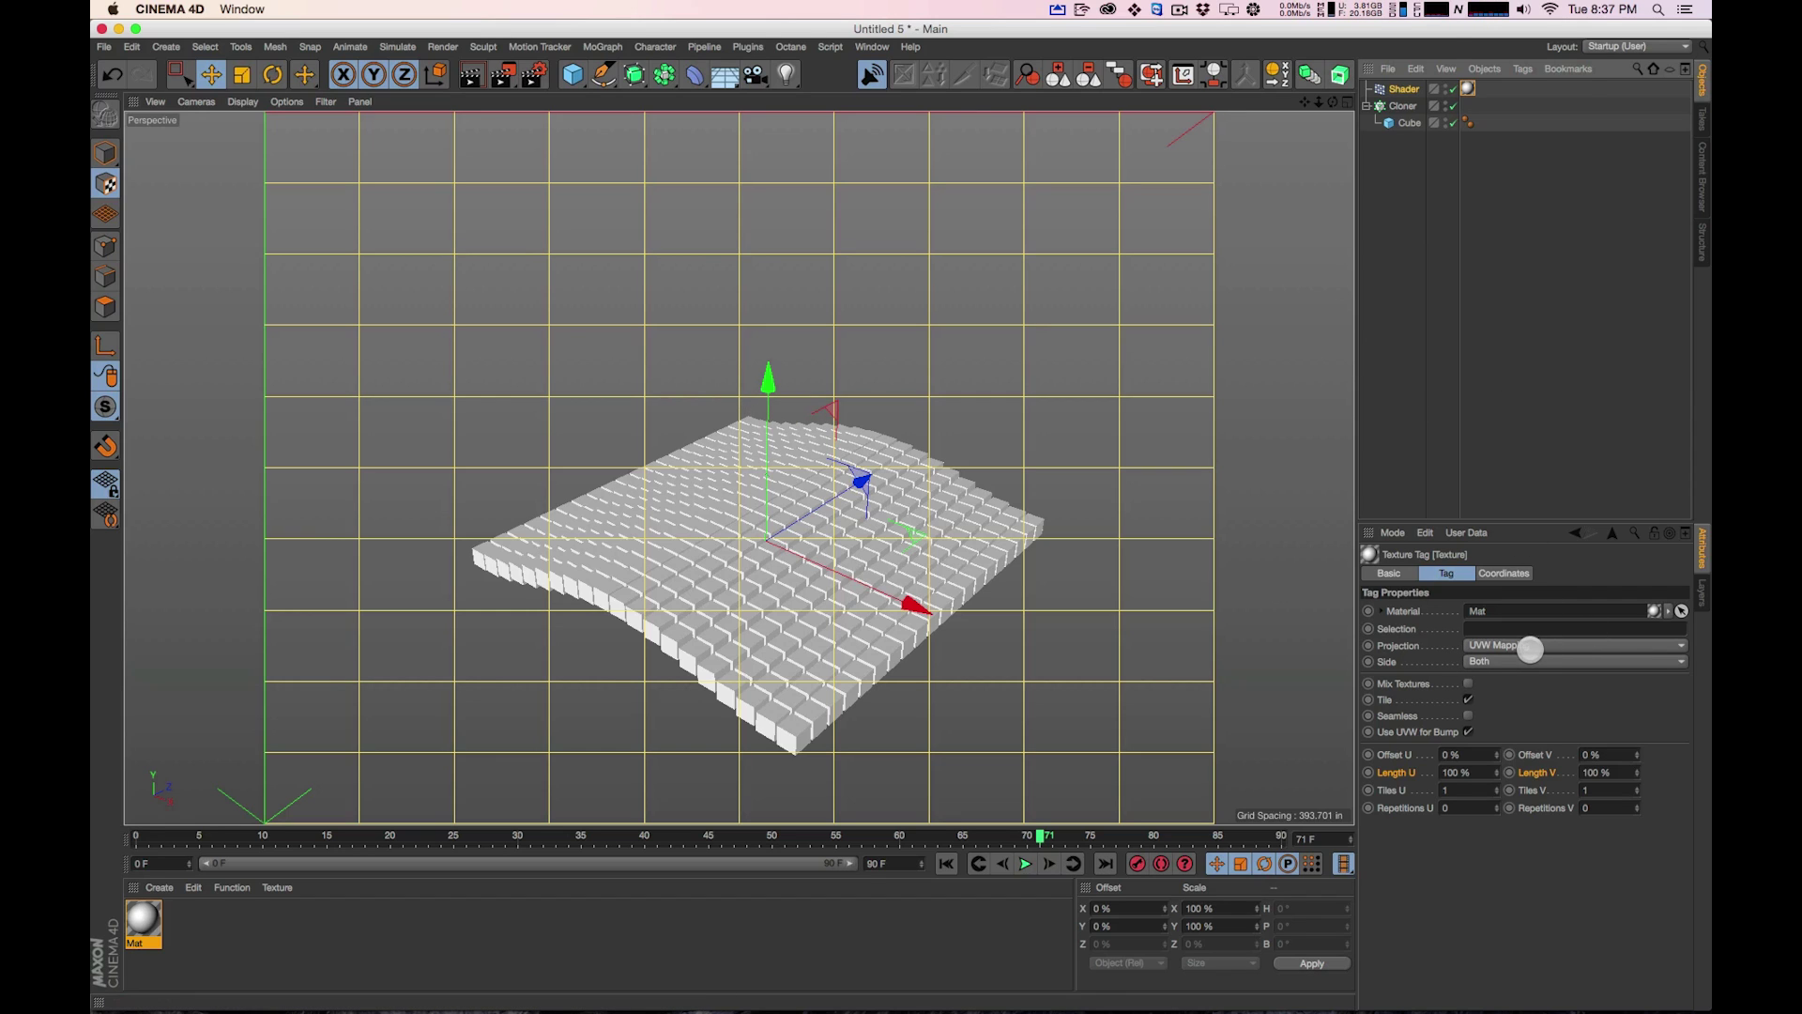
left_click(1530, 649)
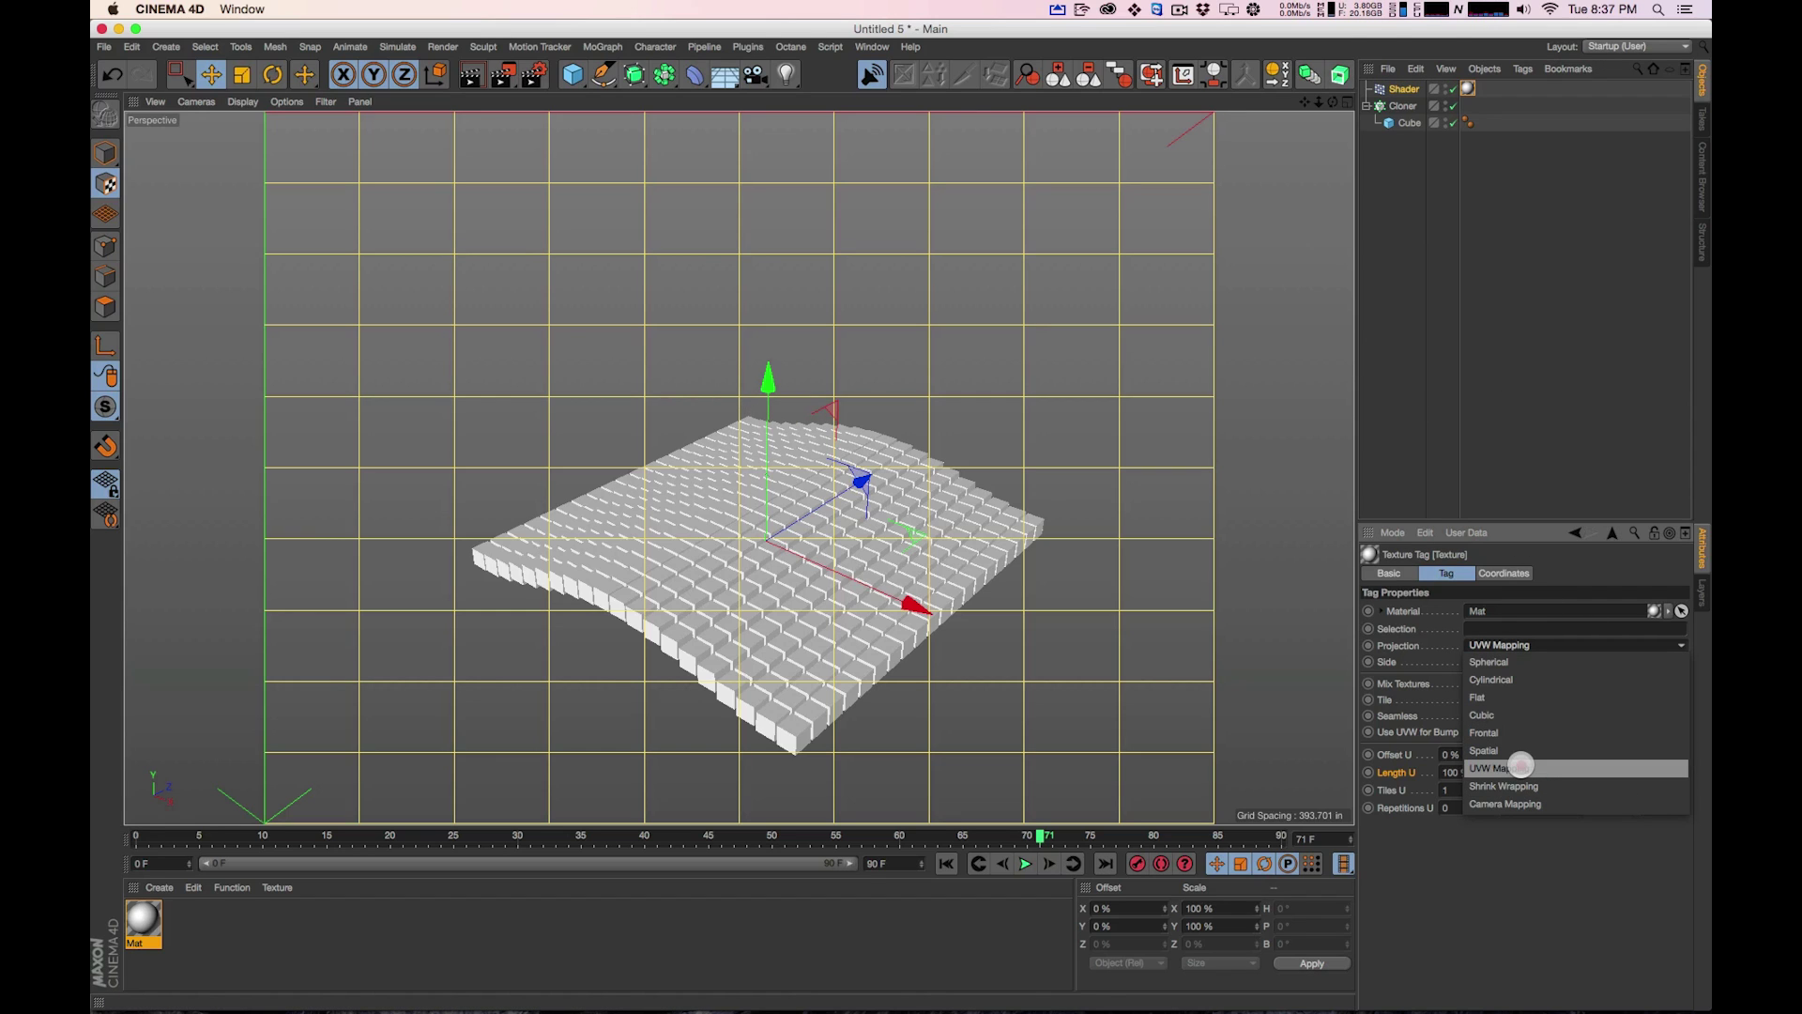
left_click(1520, 750)
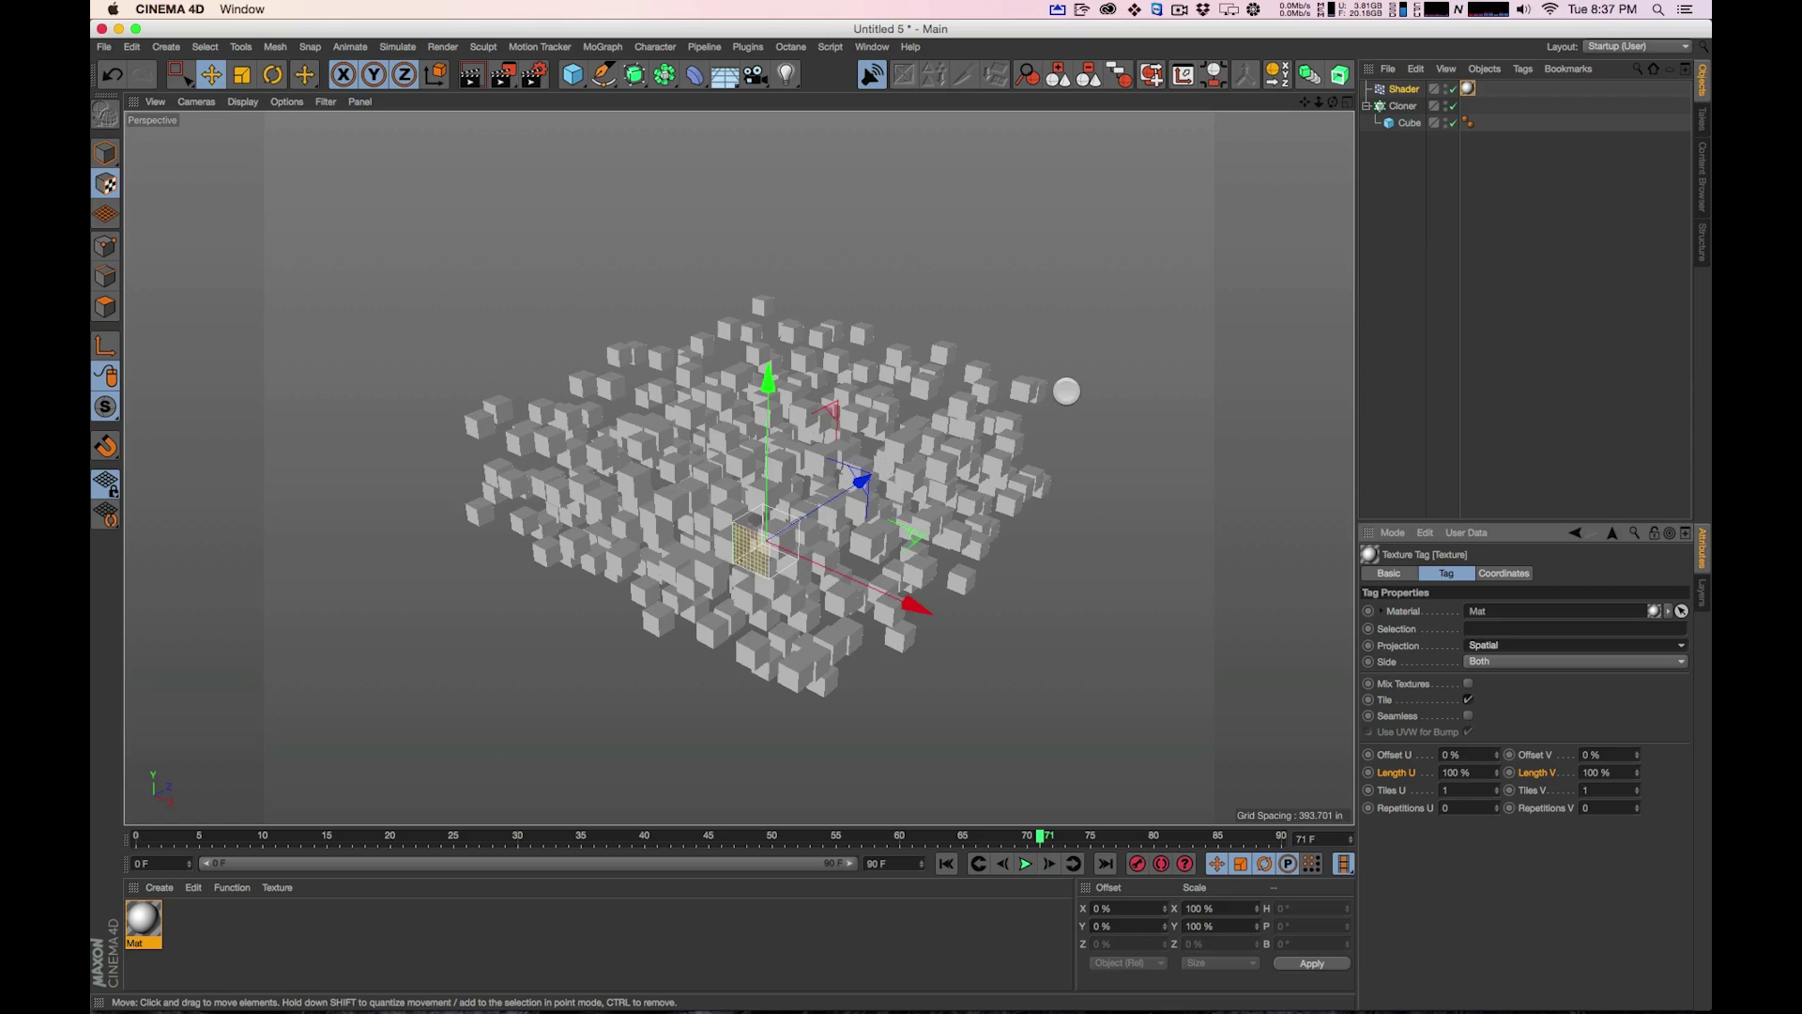
mouse_move(1066, 390)
left_mouse_down("alt")
mouse_move(1017, 451)
mouse_move(1046, 531)
mouse_move(1070, 402)
left_mouse_up("alt")
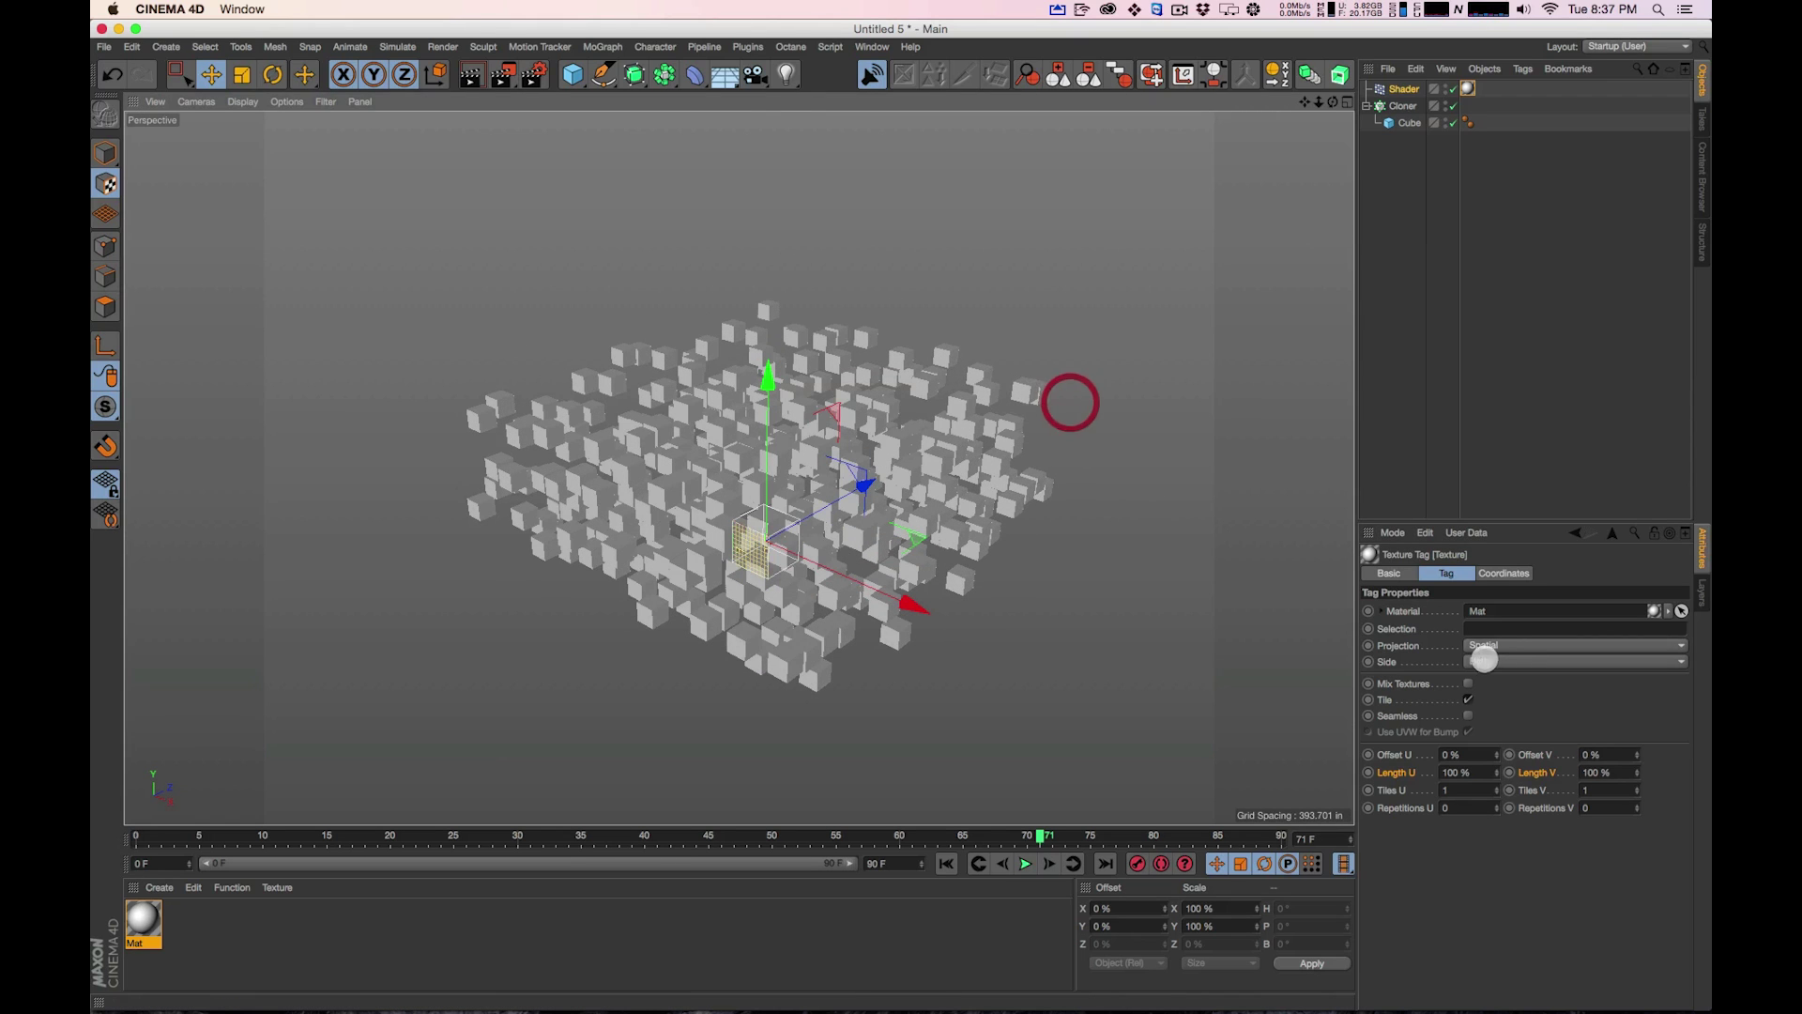
left_click(1488, 646)
left_click(1502, 695)
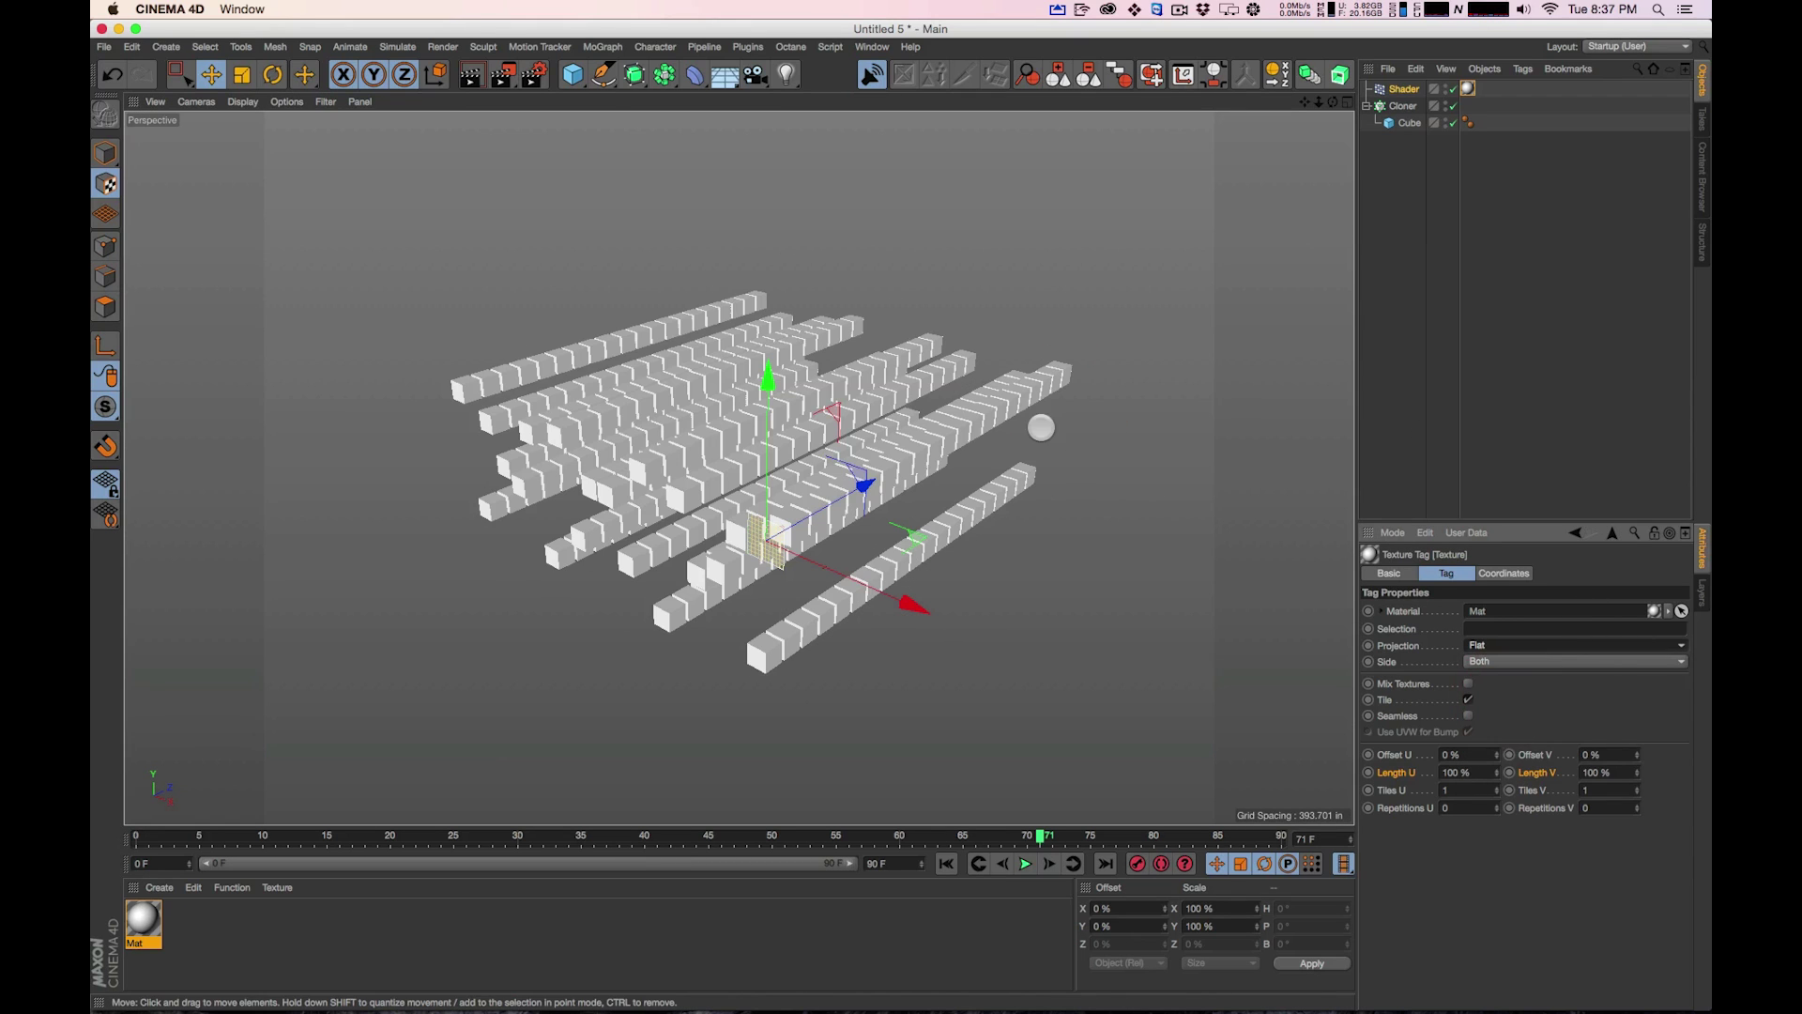
key("r")
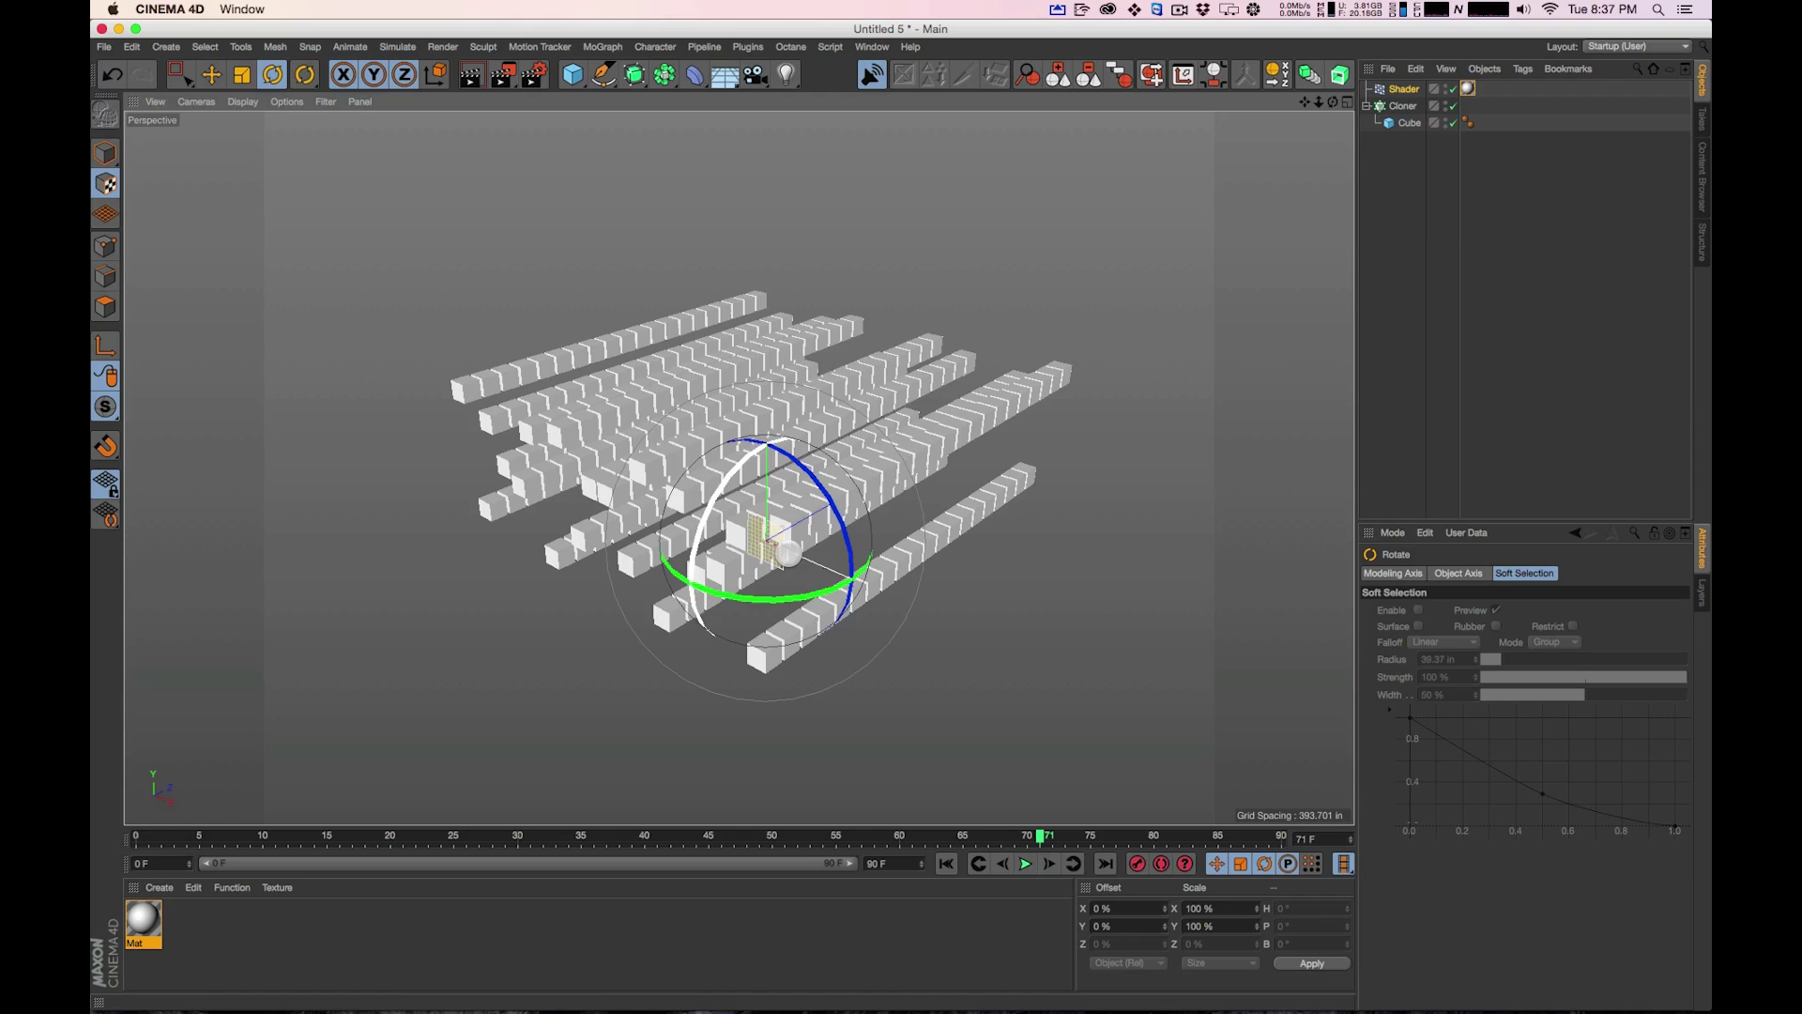
Rotate the texture projection 90° and set the tag's Length U and V to 1000 %
left_click_drag(969, 488, 917, 543, "alt")
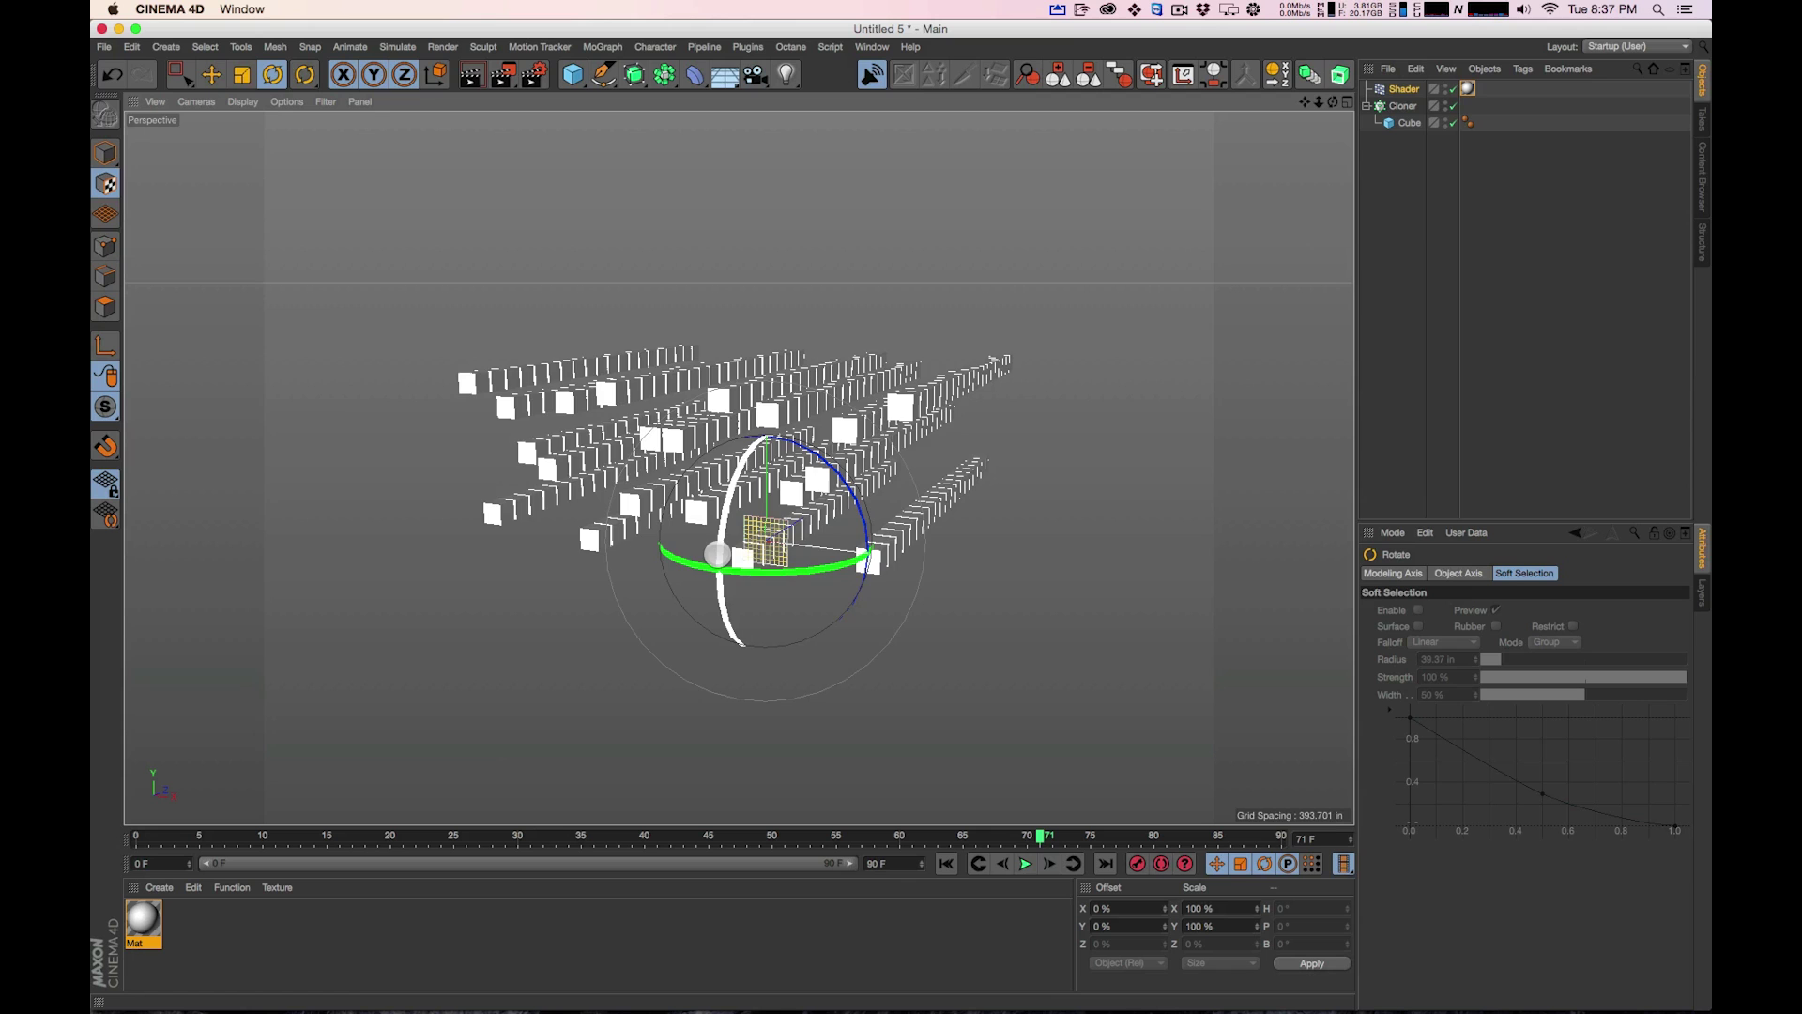
mouse_move(717, 554)
left_mouse_down()
mouse_move(770, 441)
mouse_move(733, 559)
left_mouse_up()
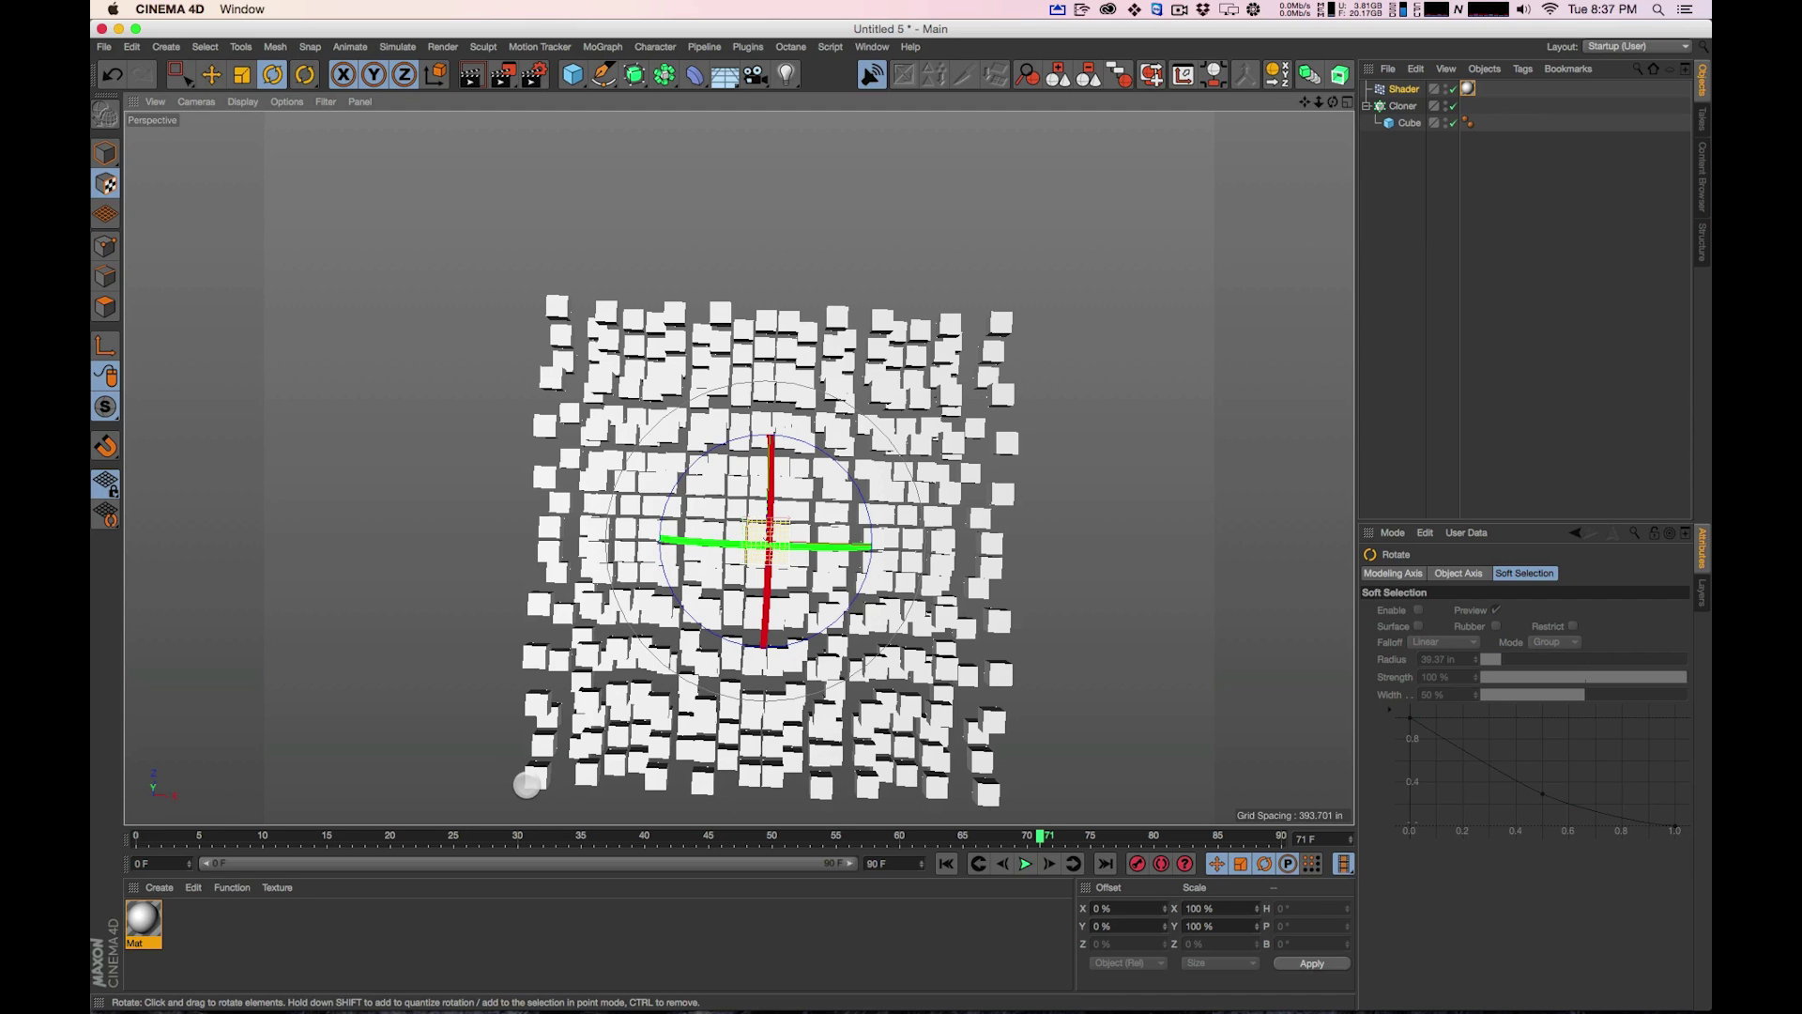
left_click_drag(844, 354, 1020, 614, "alt")
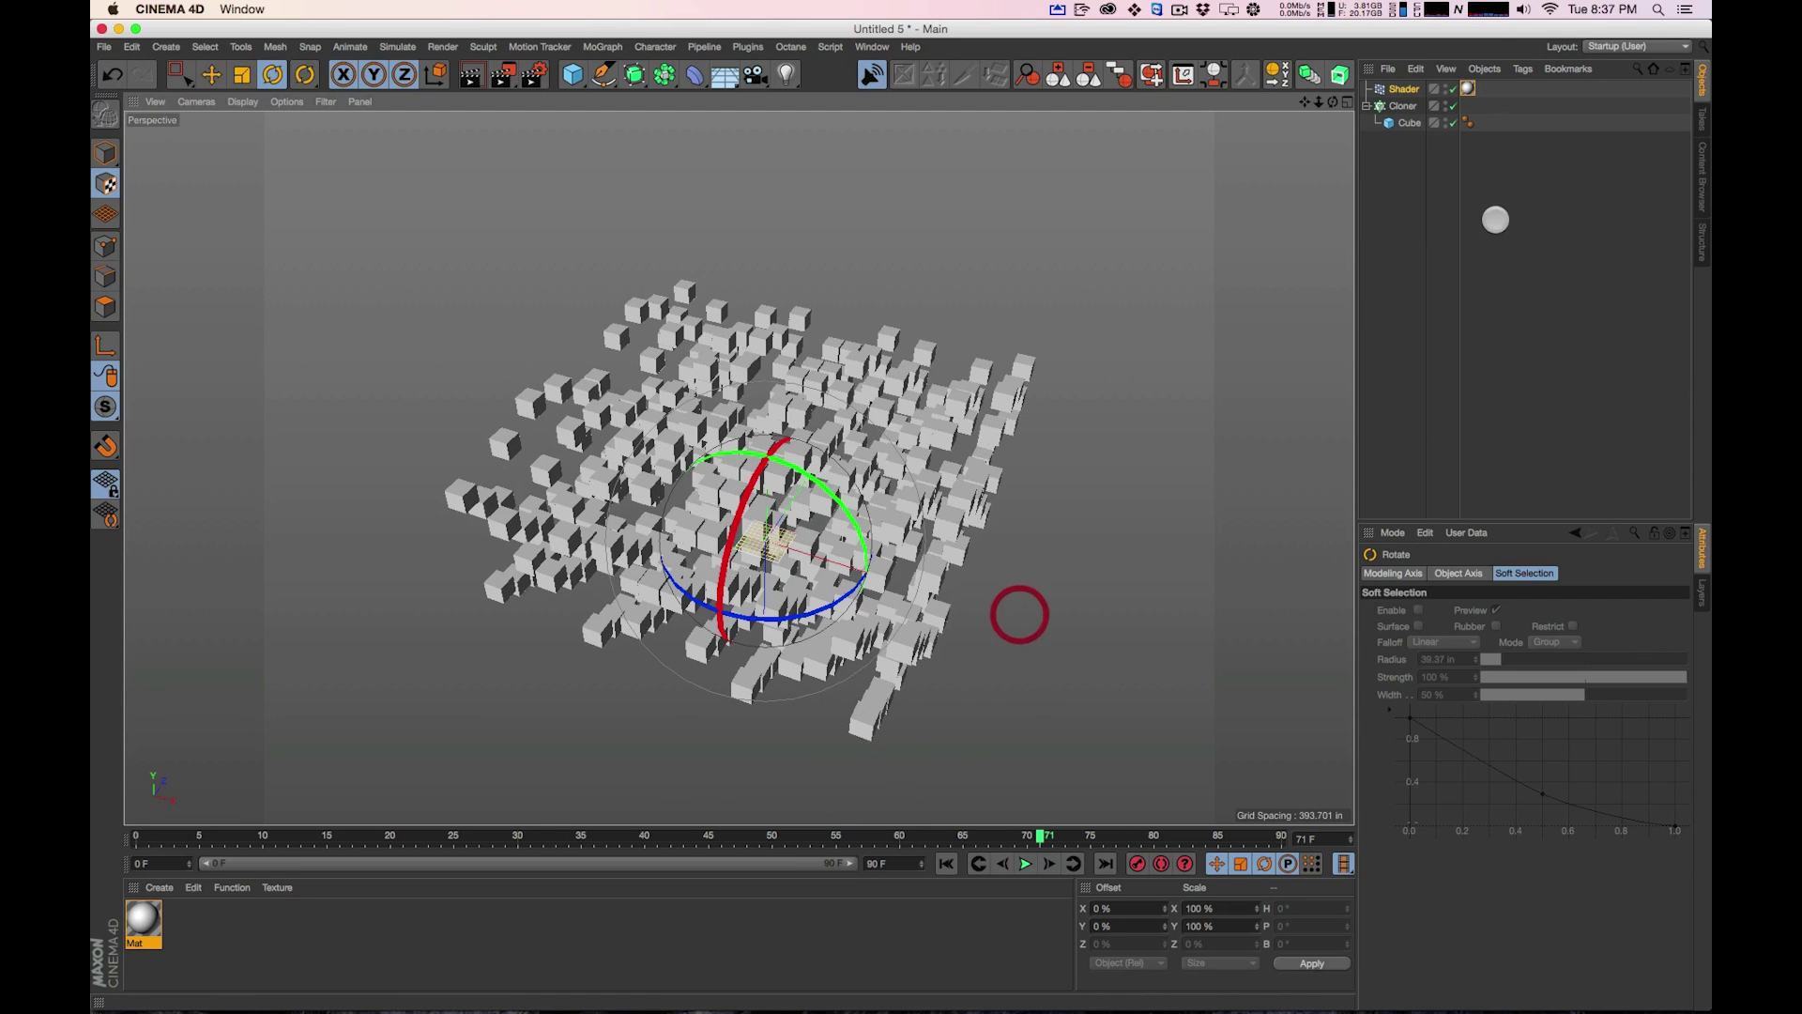
left_click(1469, 88)
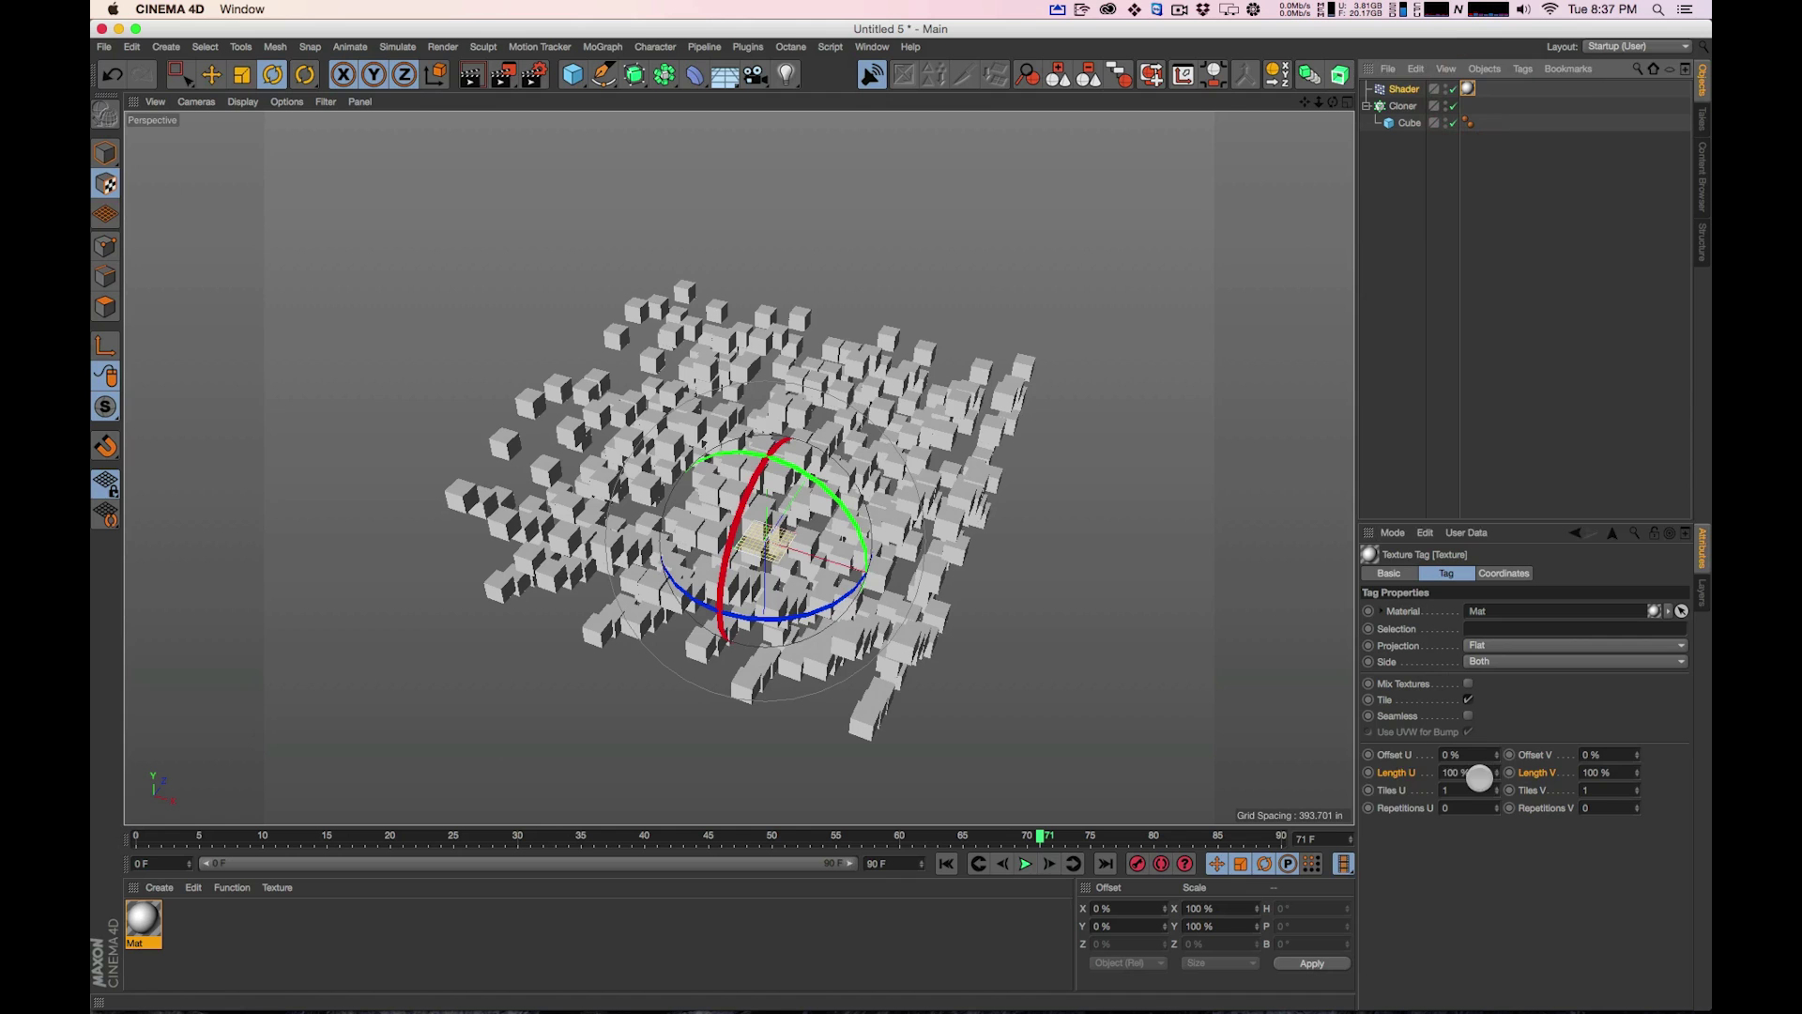
left_click(1479, 778)
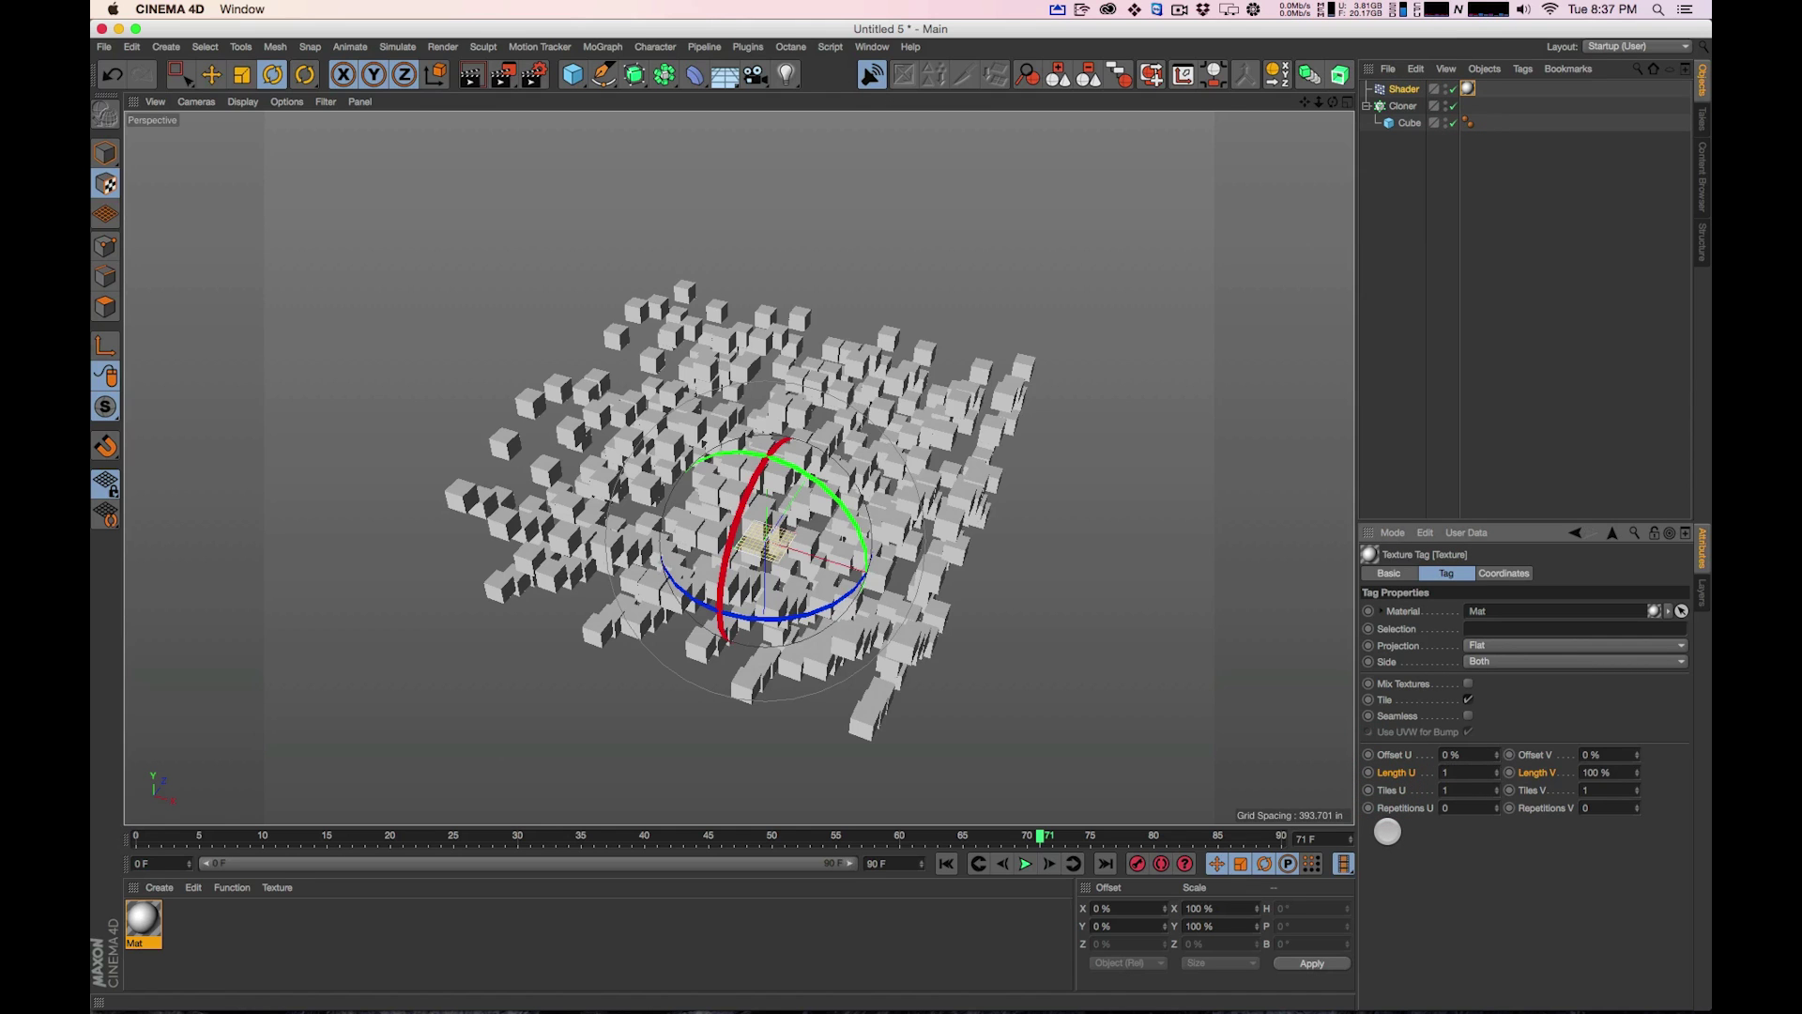
key("Tab")
type("100")
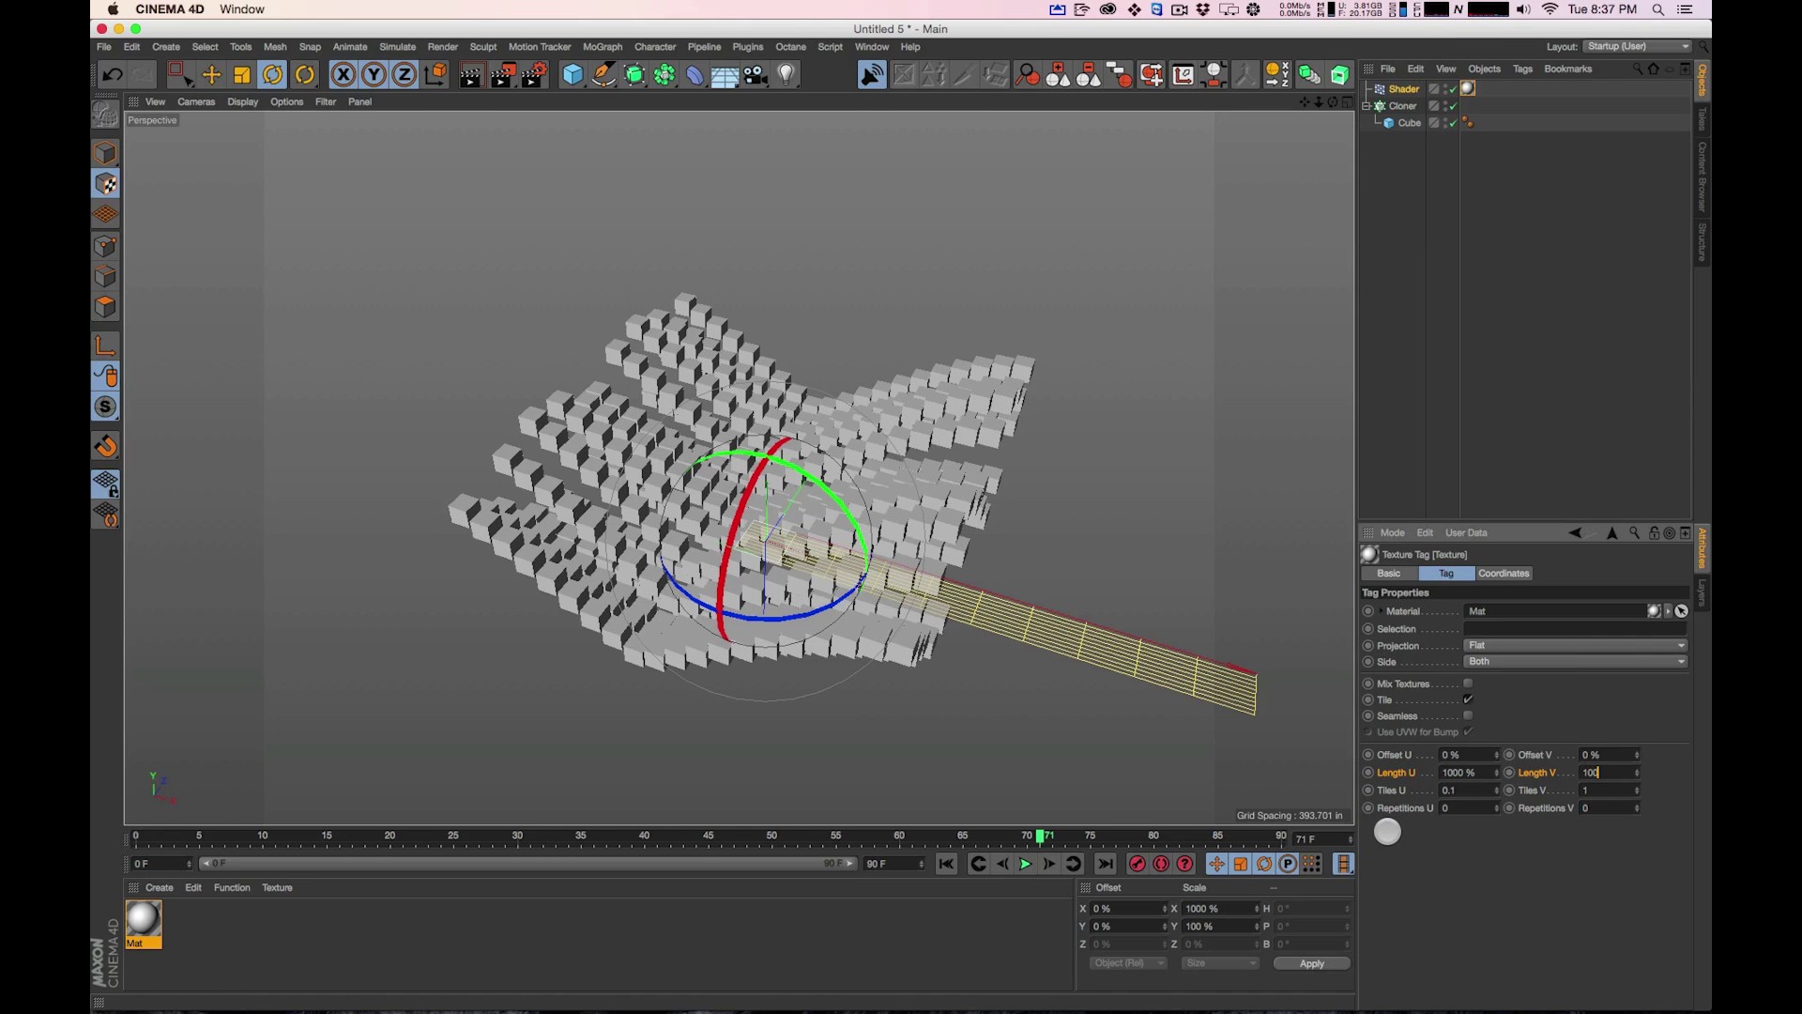
type("0")
key("Return")
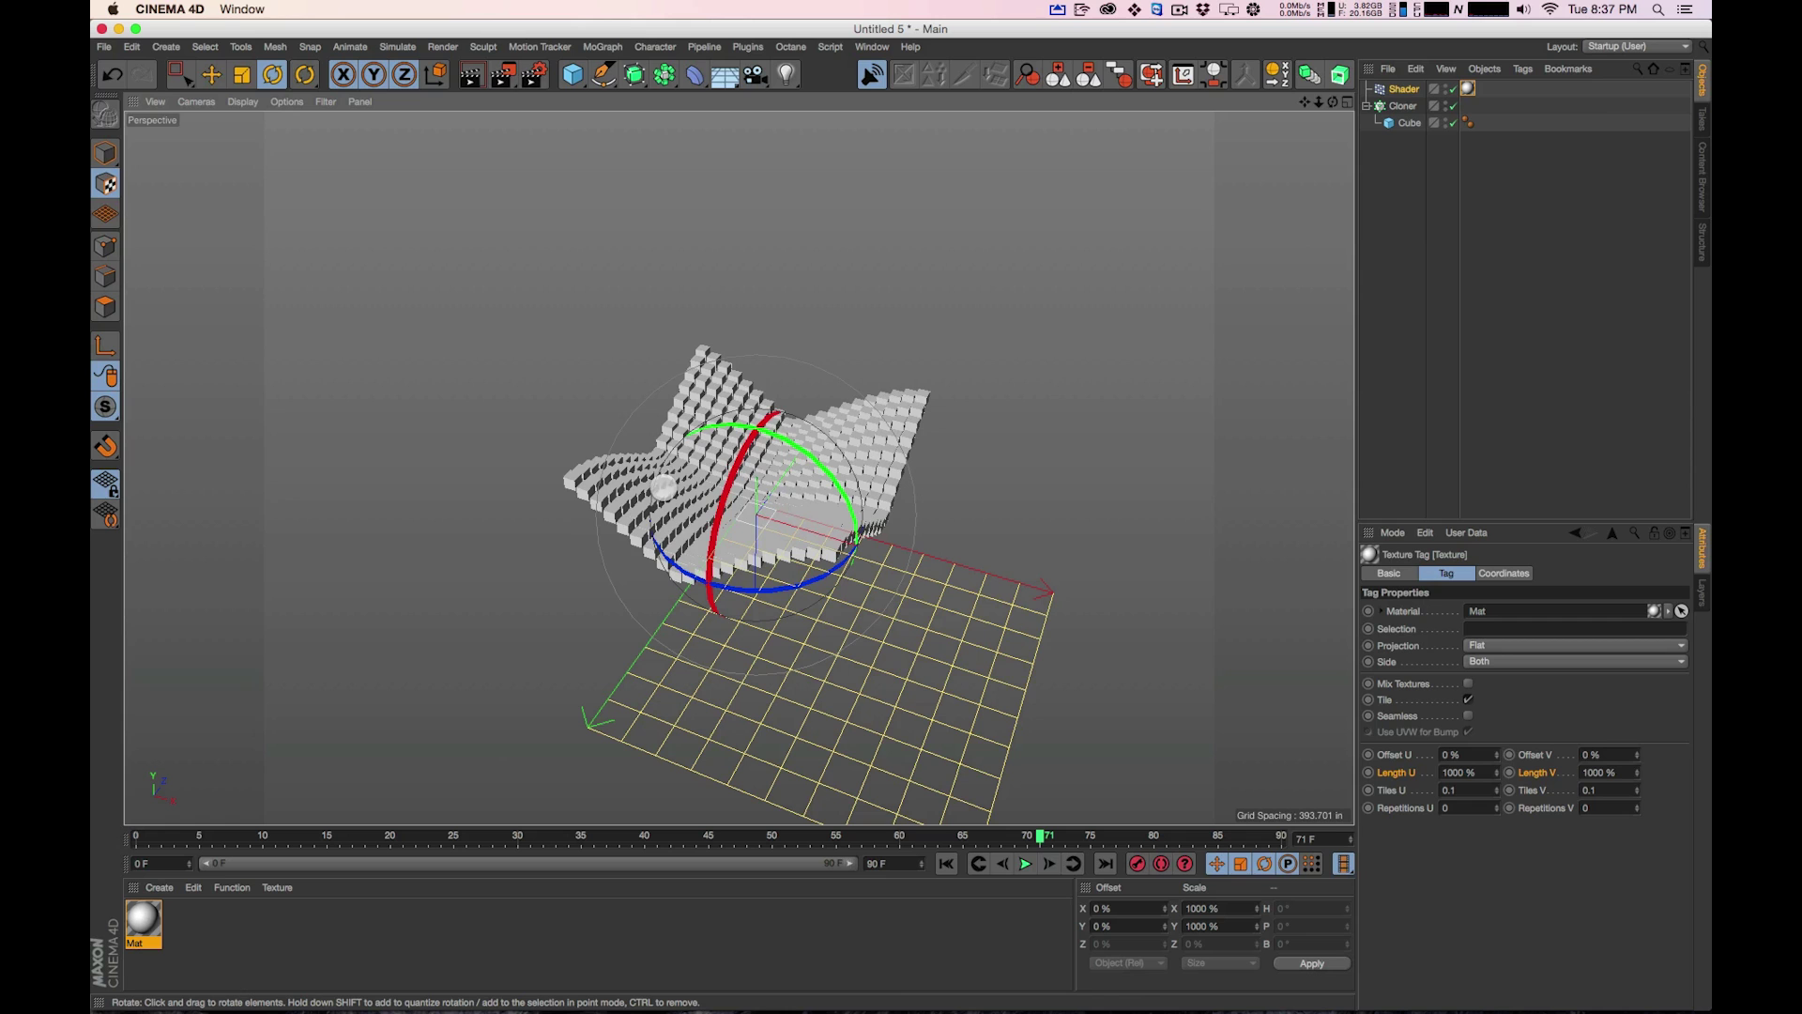
In the four-view layout, drag the texture in the Top view to offsets of about -445 % X and -458 % Y
left_click(1348, 101)
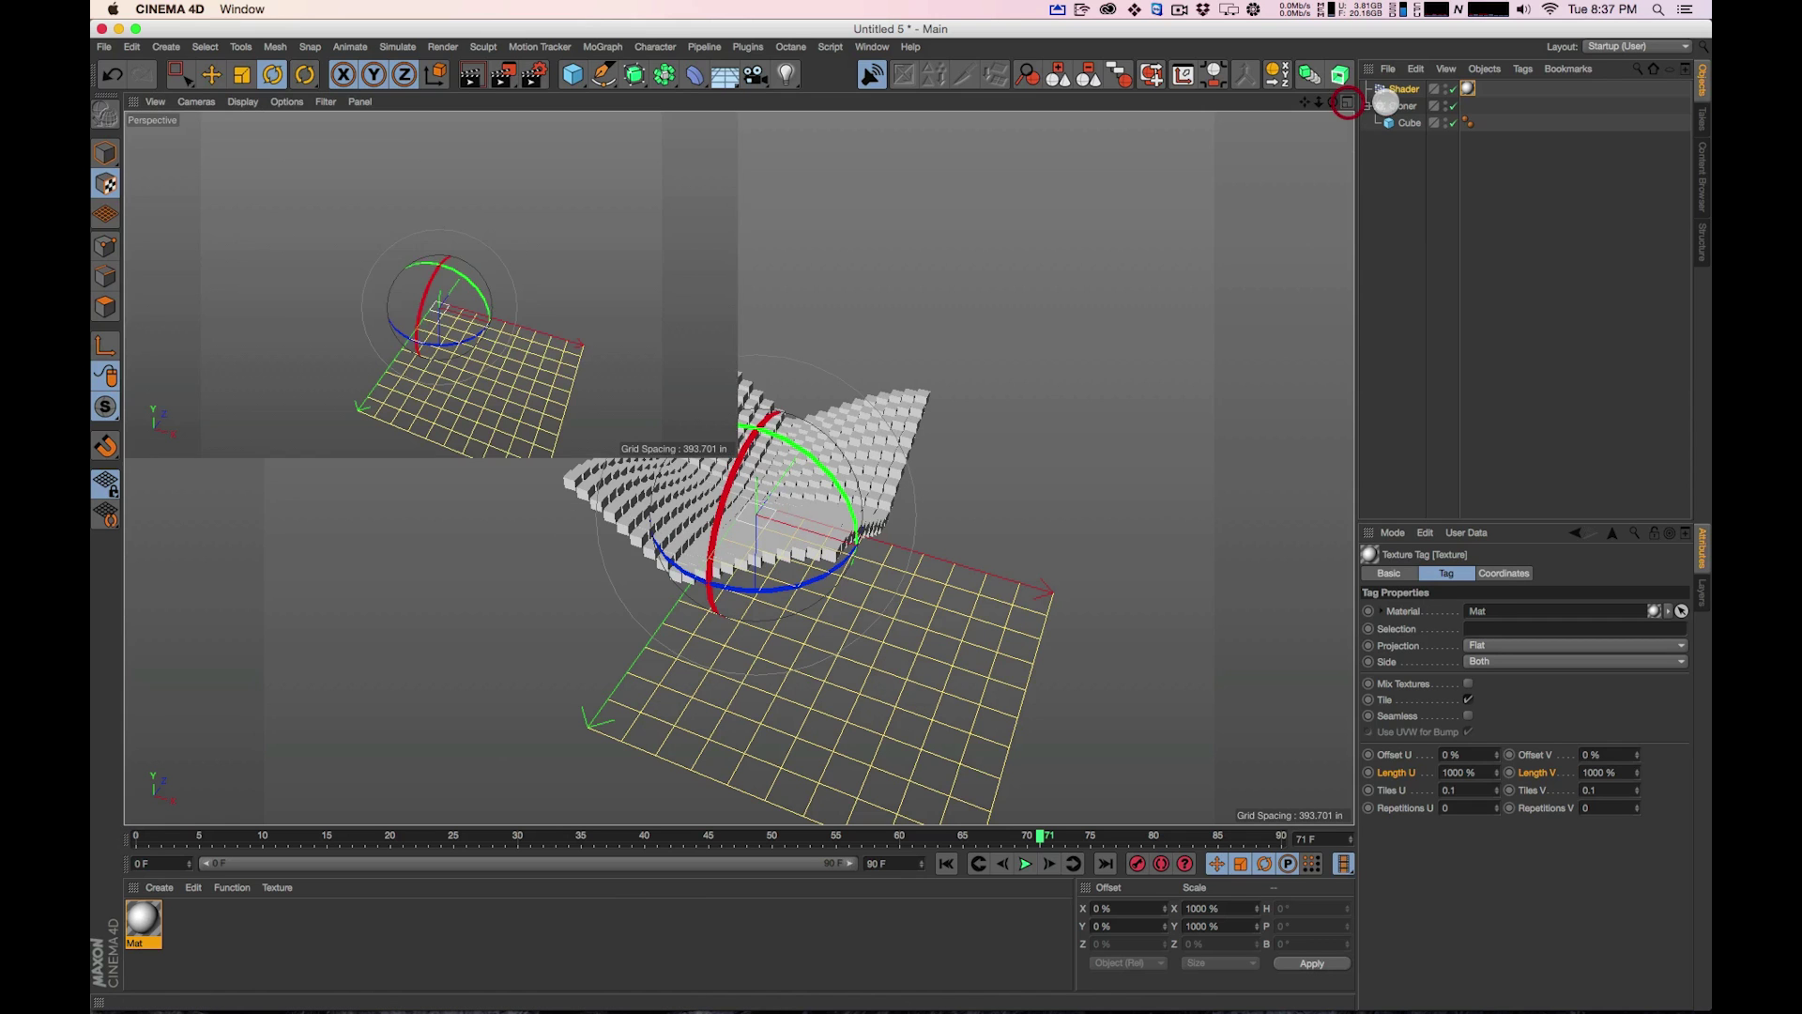
scroll(1147, 293, "down", 6)
key("e")
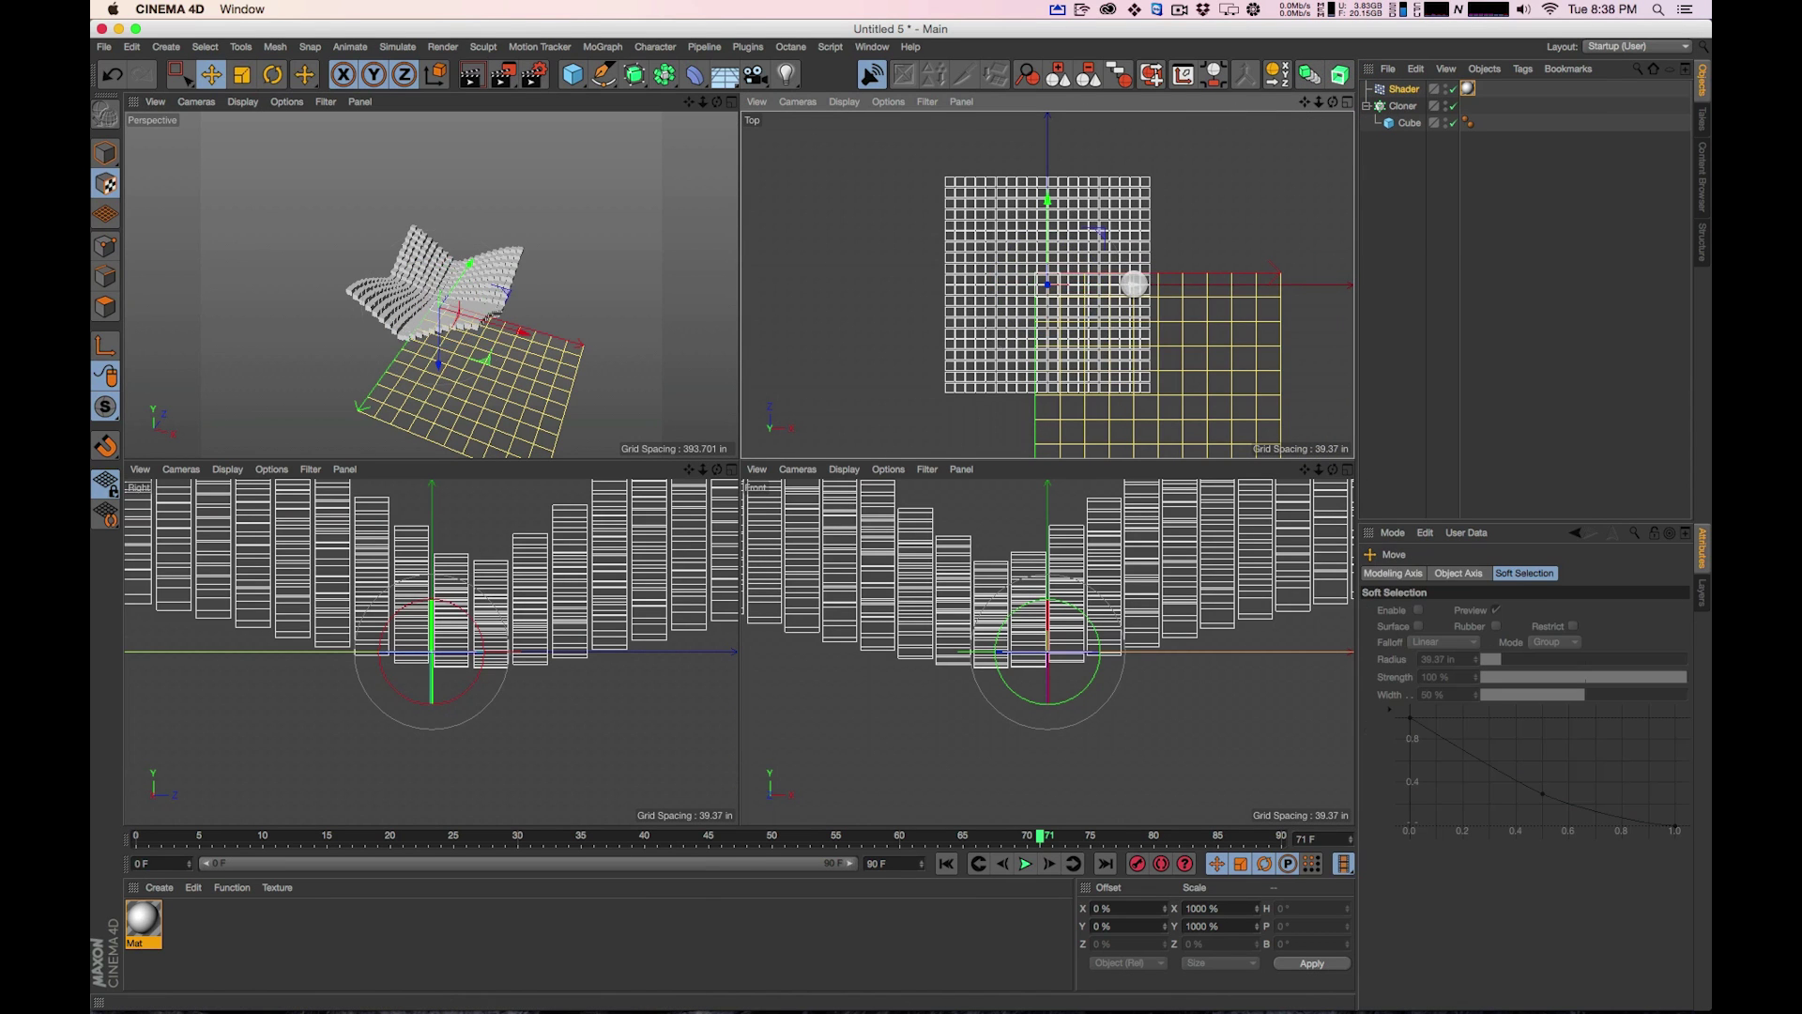
left_click_drag(1053, 228, 1048, 122)
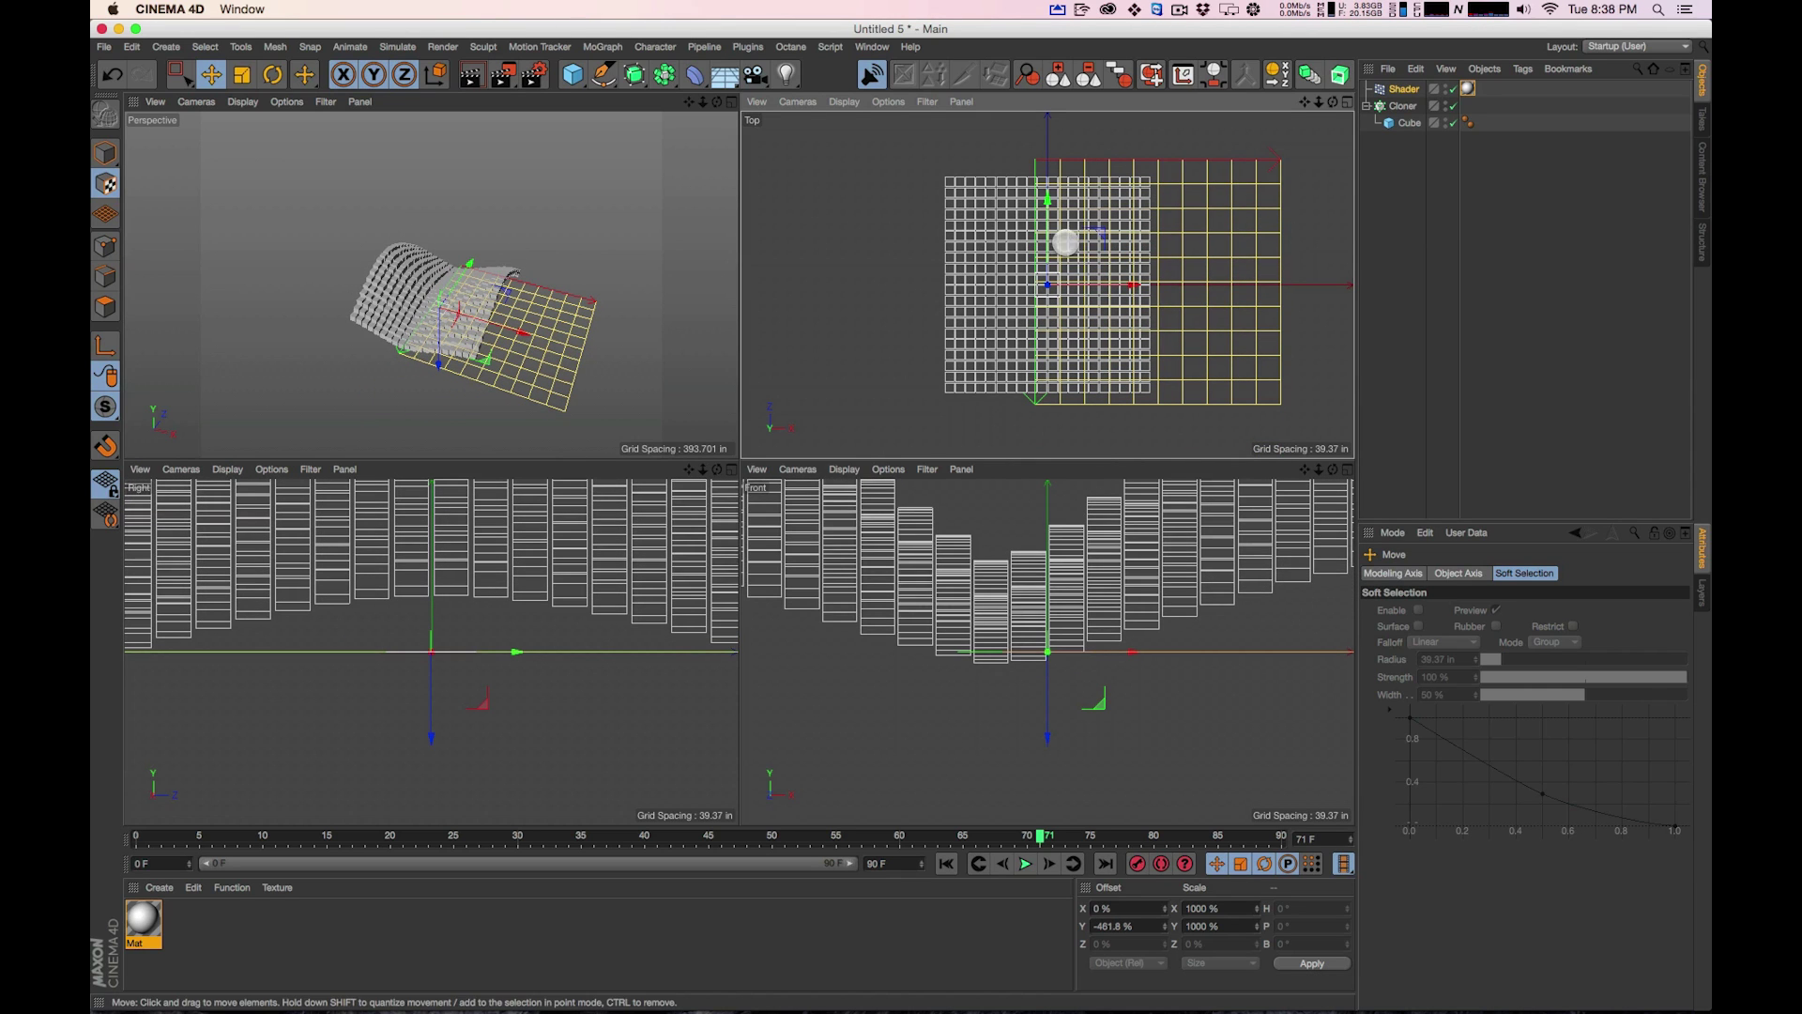
left_click_drag(1029, 280, 984, 281)
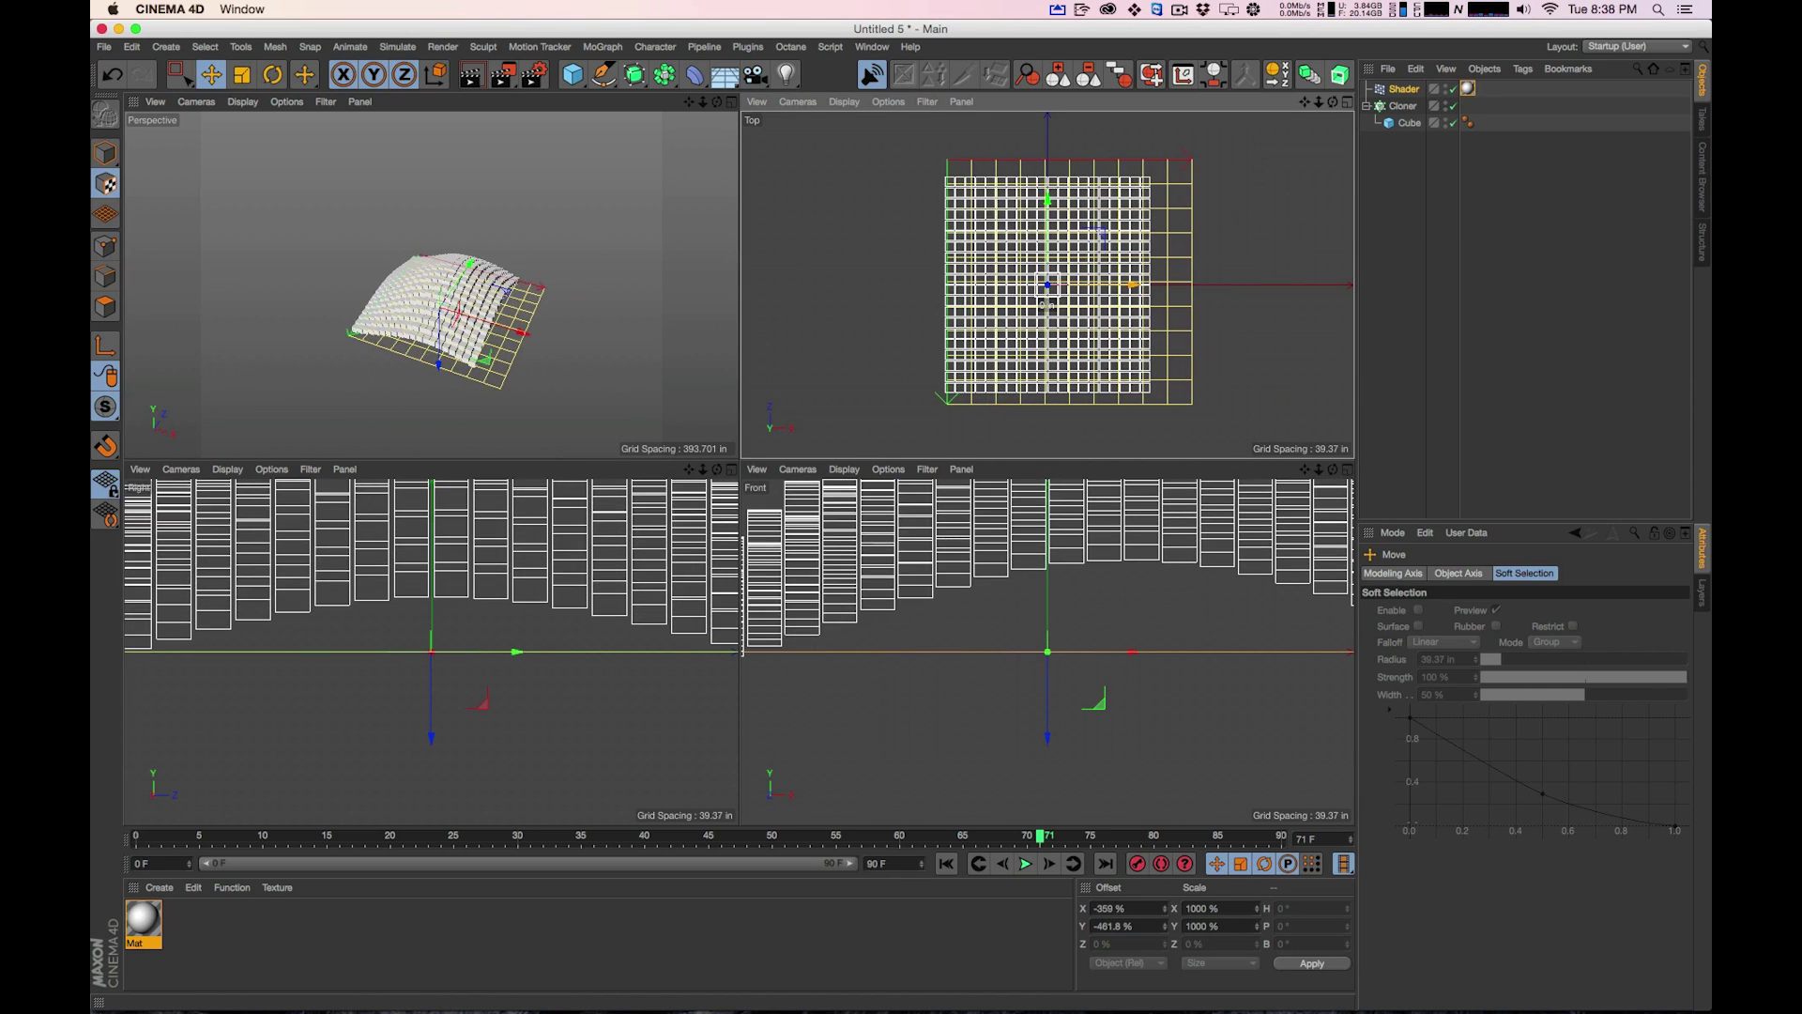
left_click_drag(1047, 302, 1120, 287)
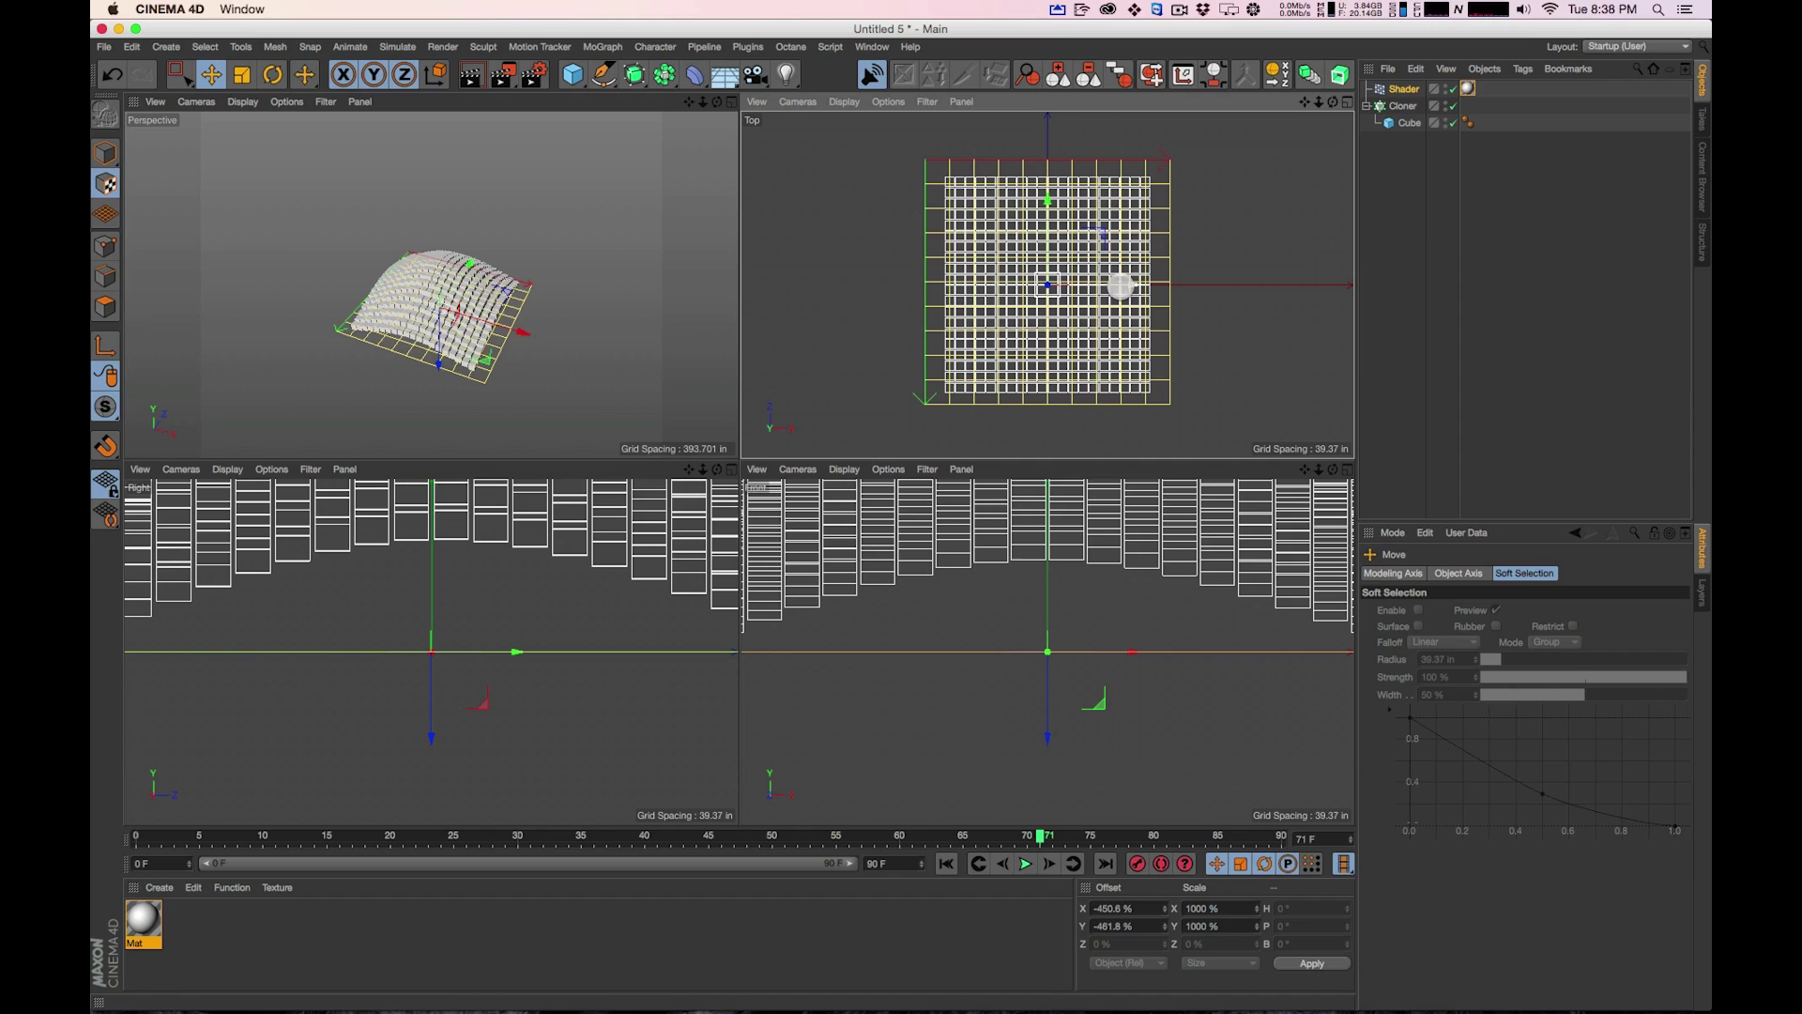
left_click_drag(1043, 201, 1143, 282)
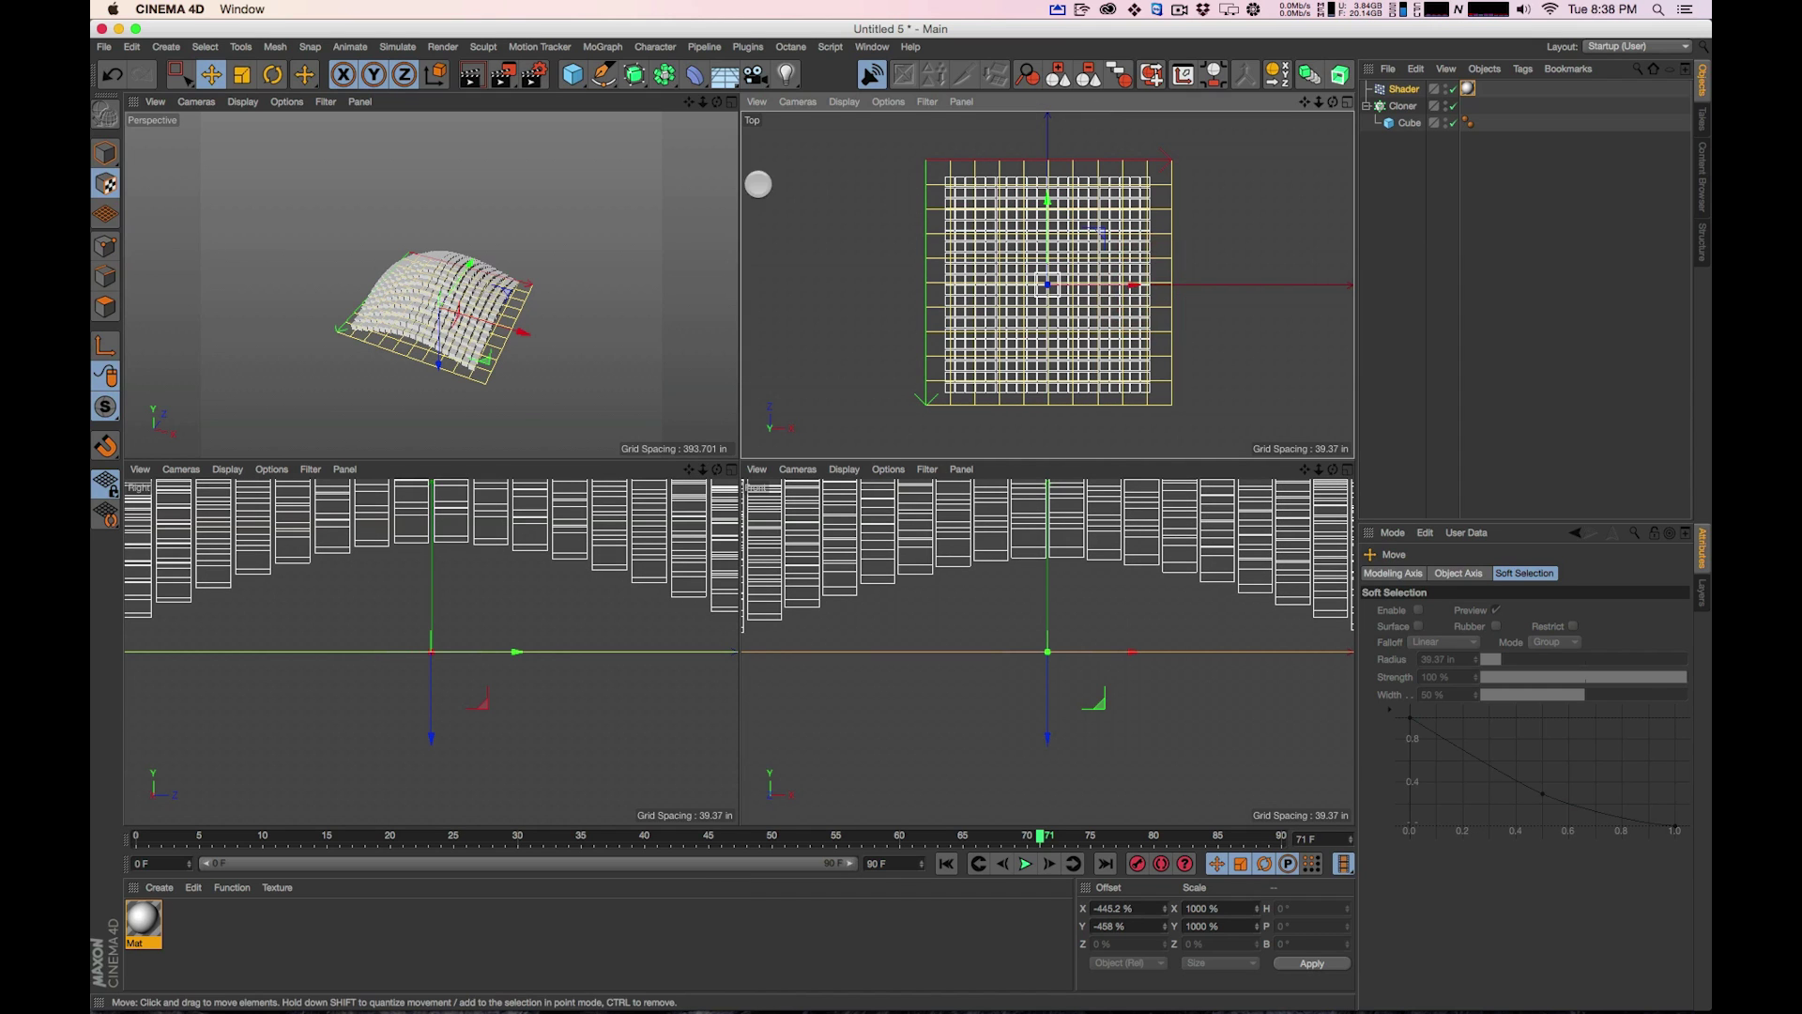
Drag the Mat Gradient layer's knots right to shrink the bright centre into a narrower central hill
middle_click(707, 243)
scroll(817, 306, "up", 5)
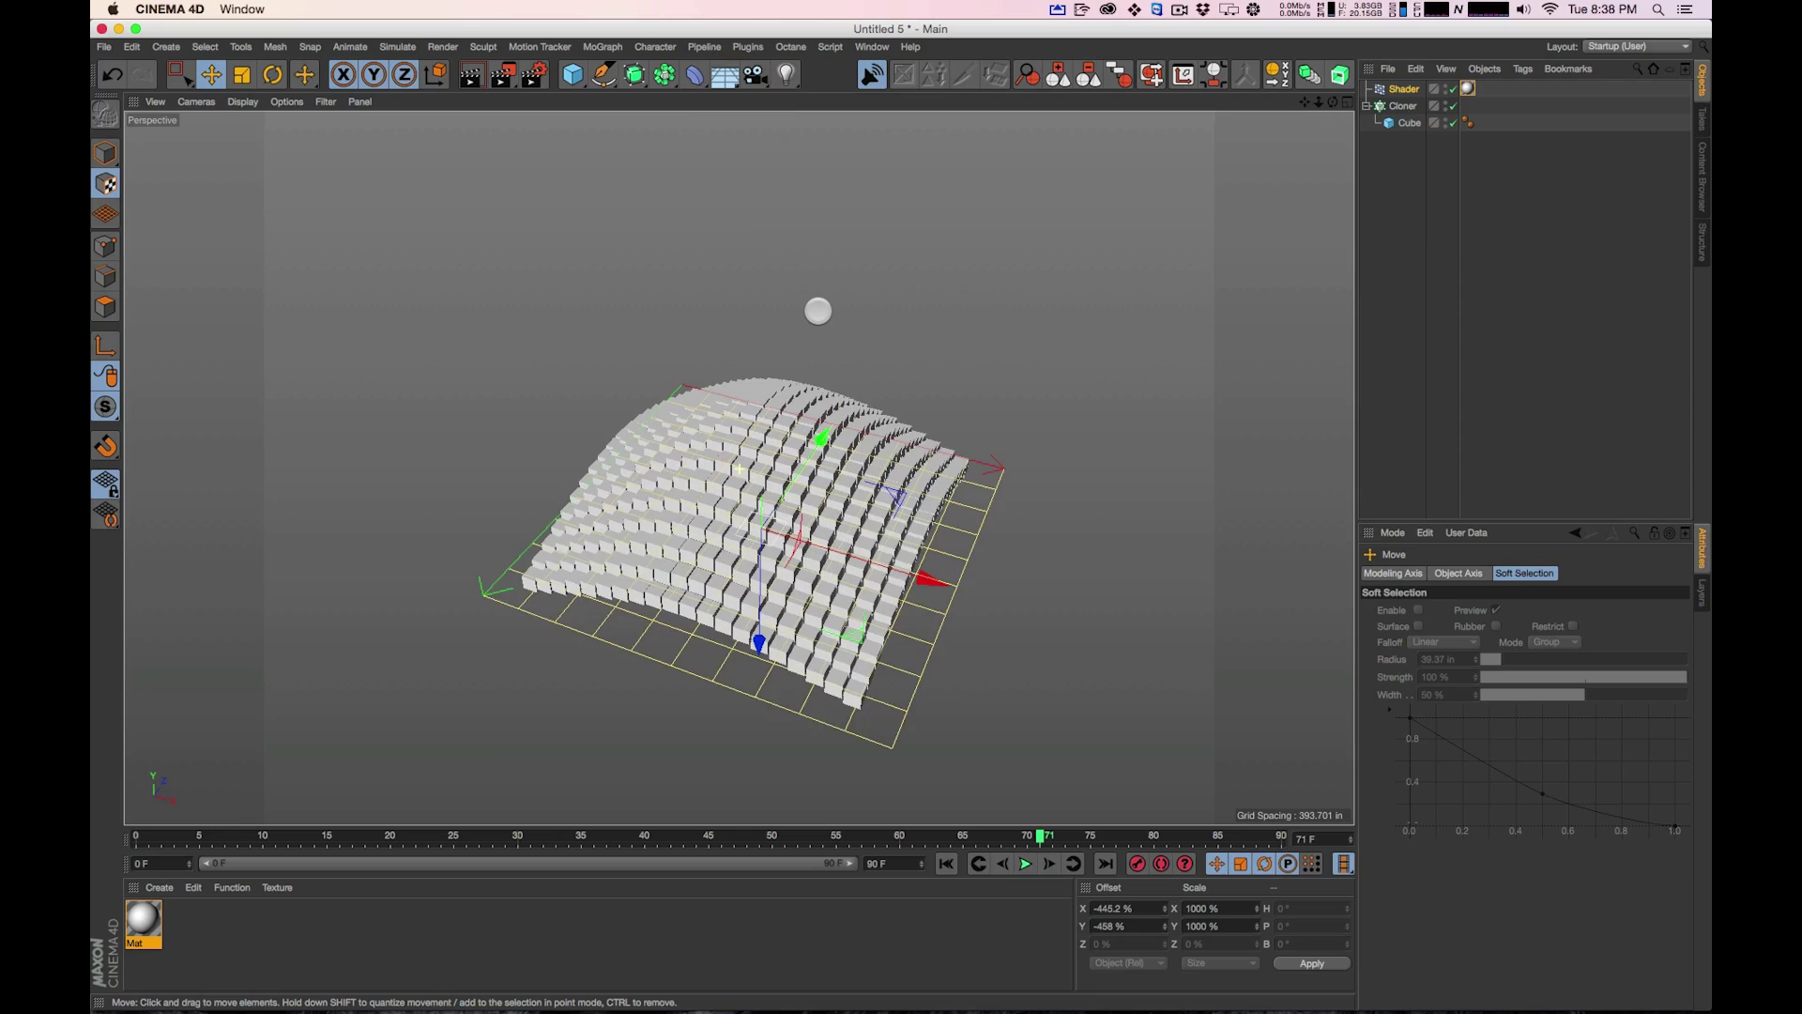
middle_click_drag(850, 431, 853, 362, "alt")
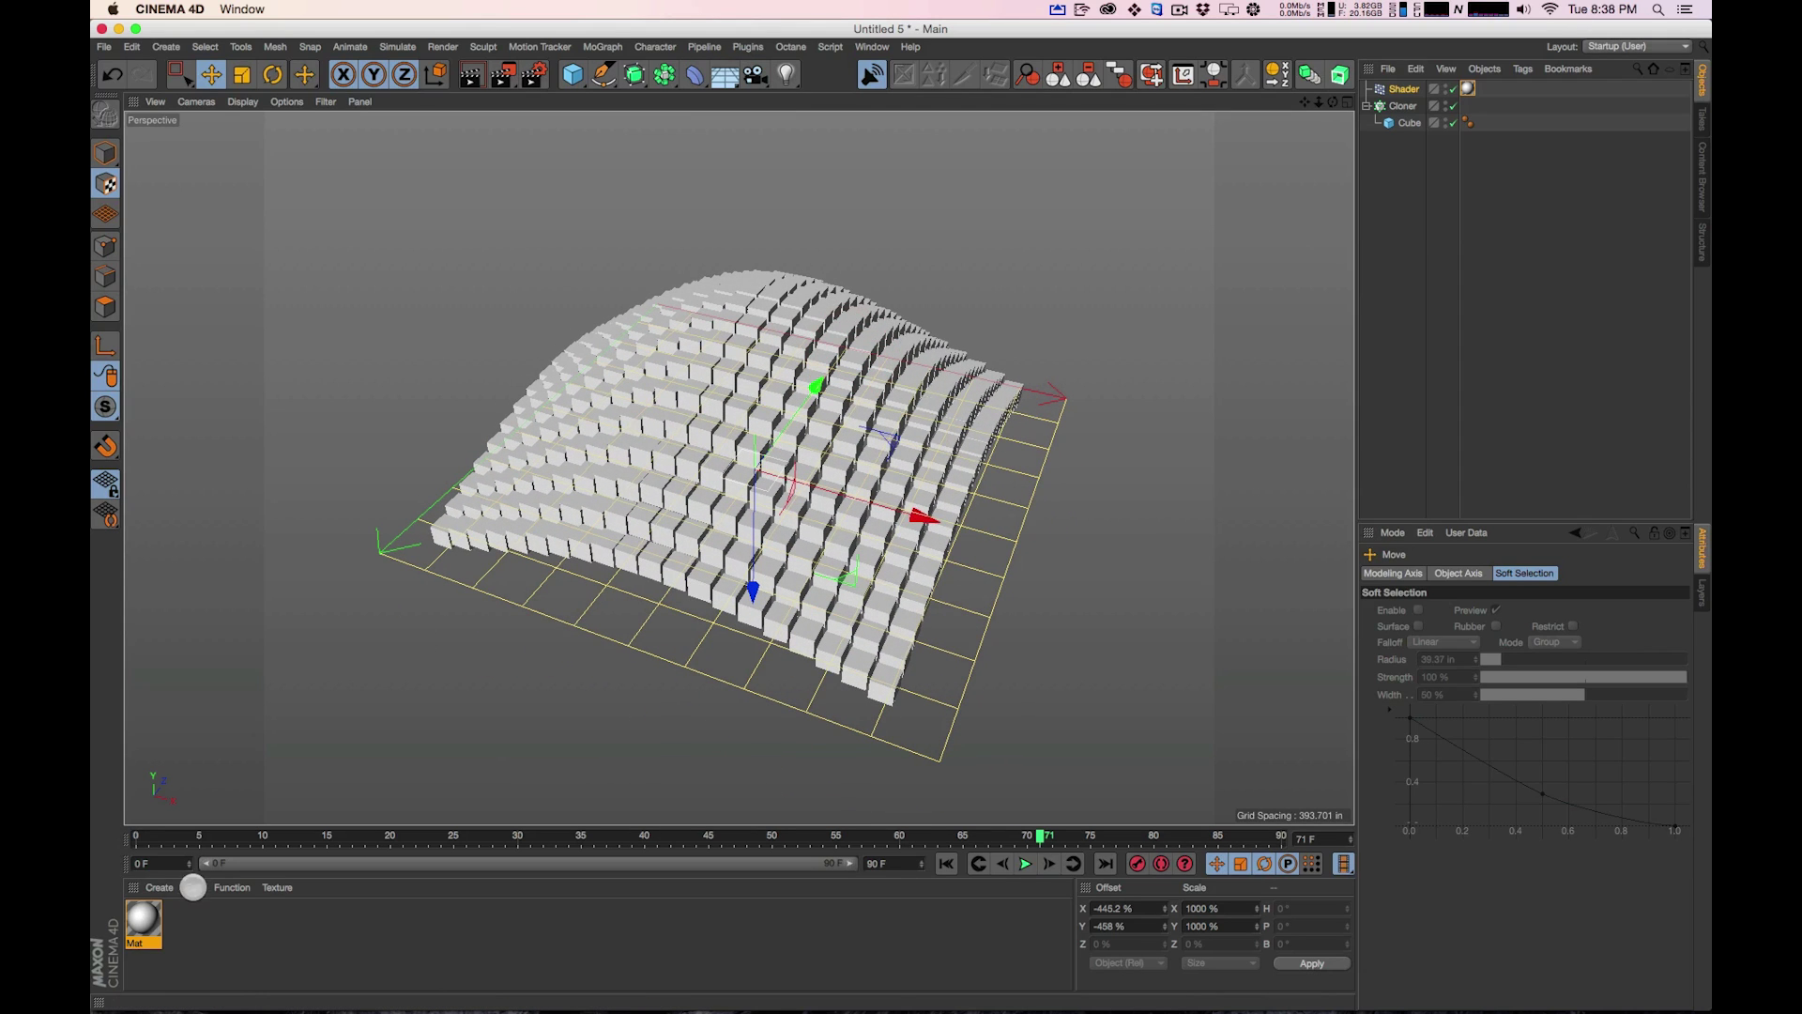
left_click(143, 923)
left_click(1460, 958)
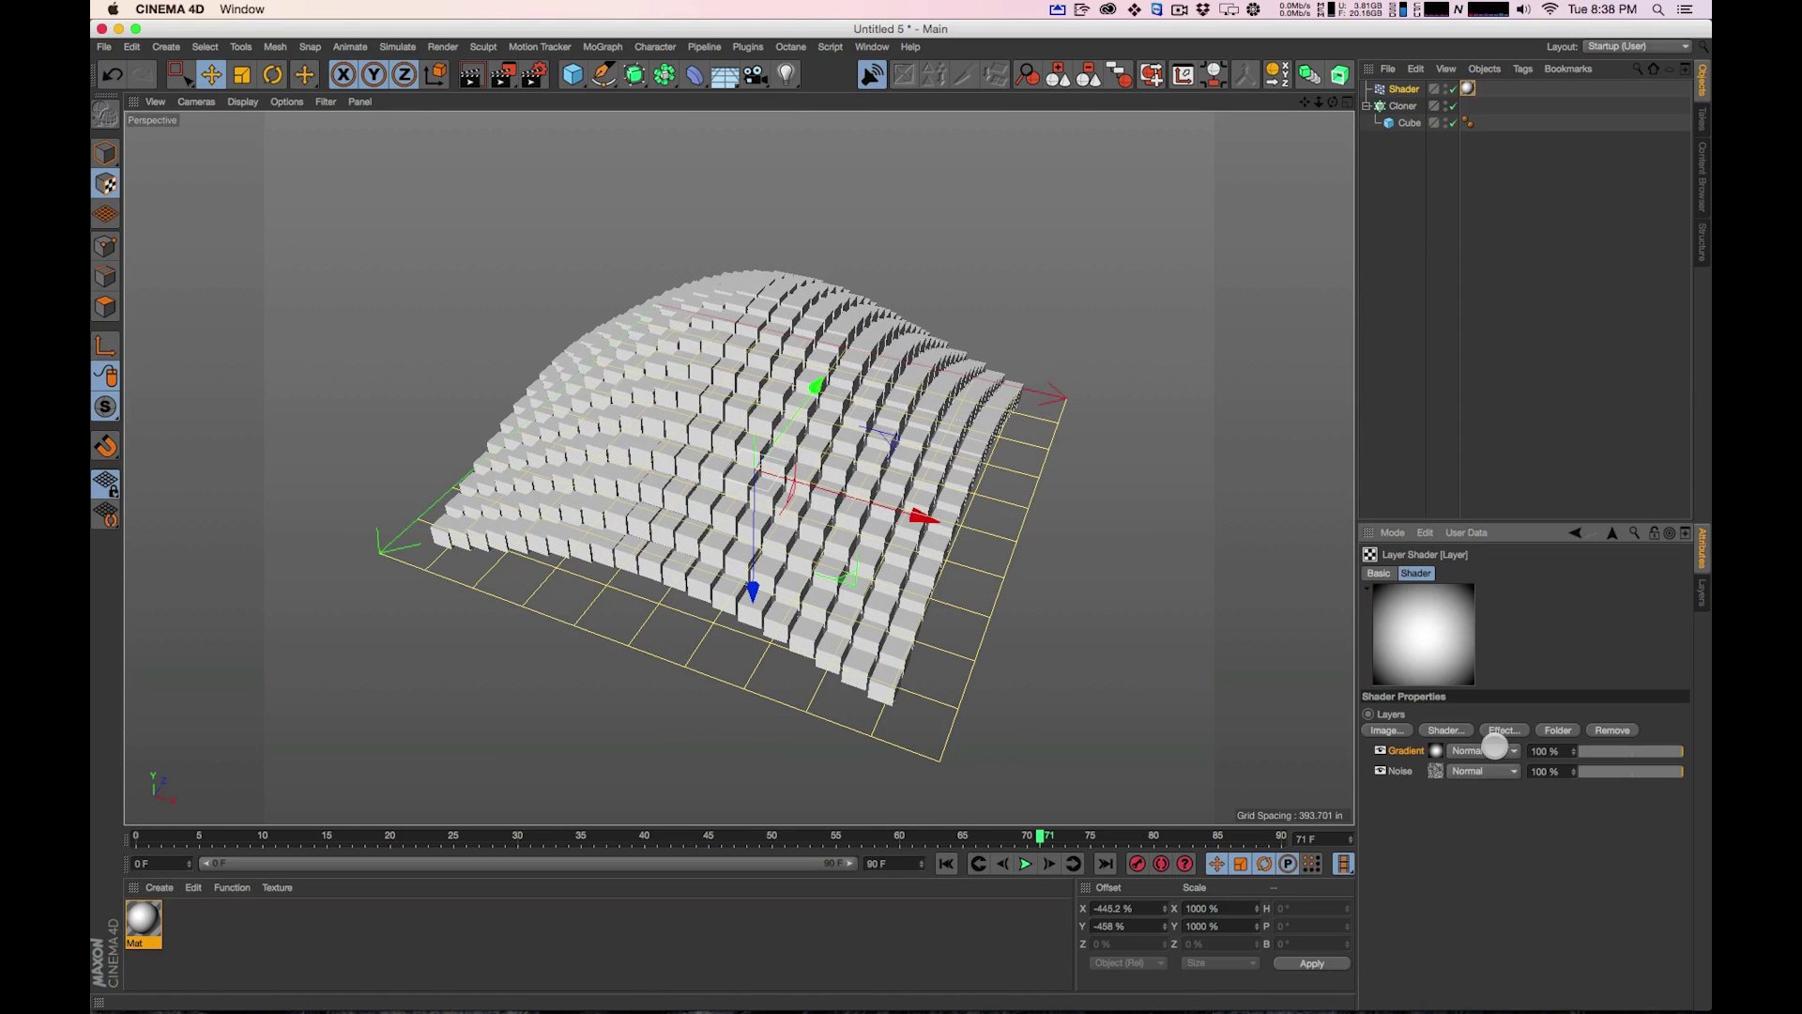
left_click_drag(986, 603, 877, 488, "alt")
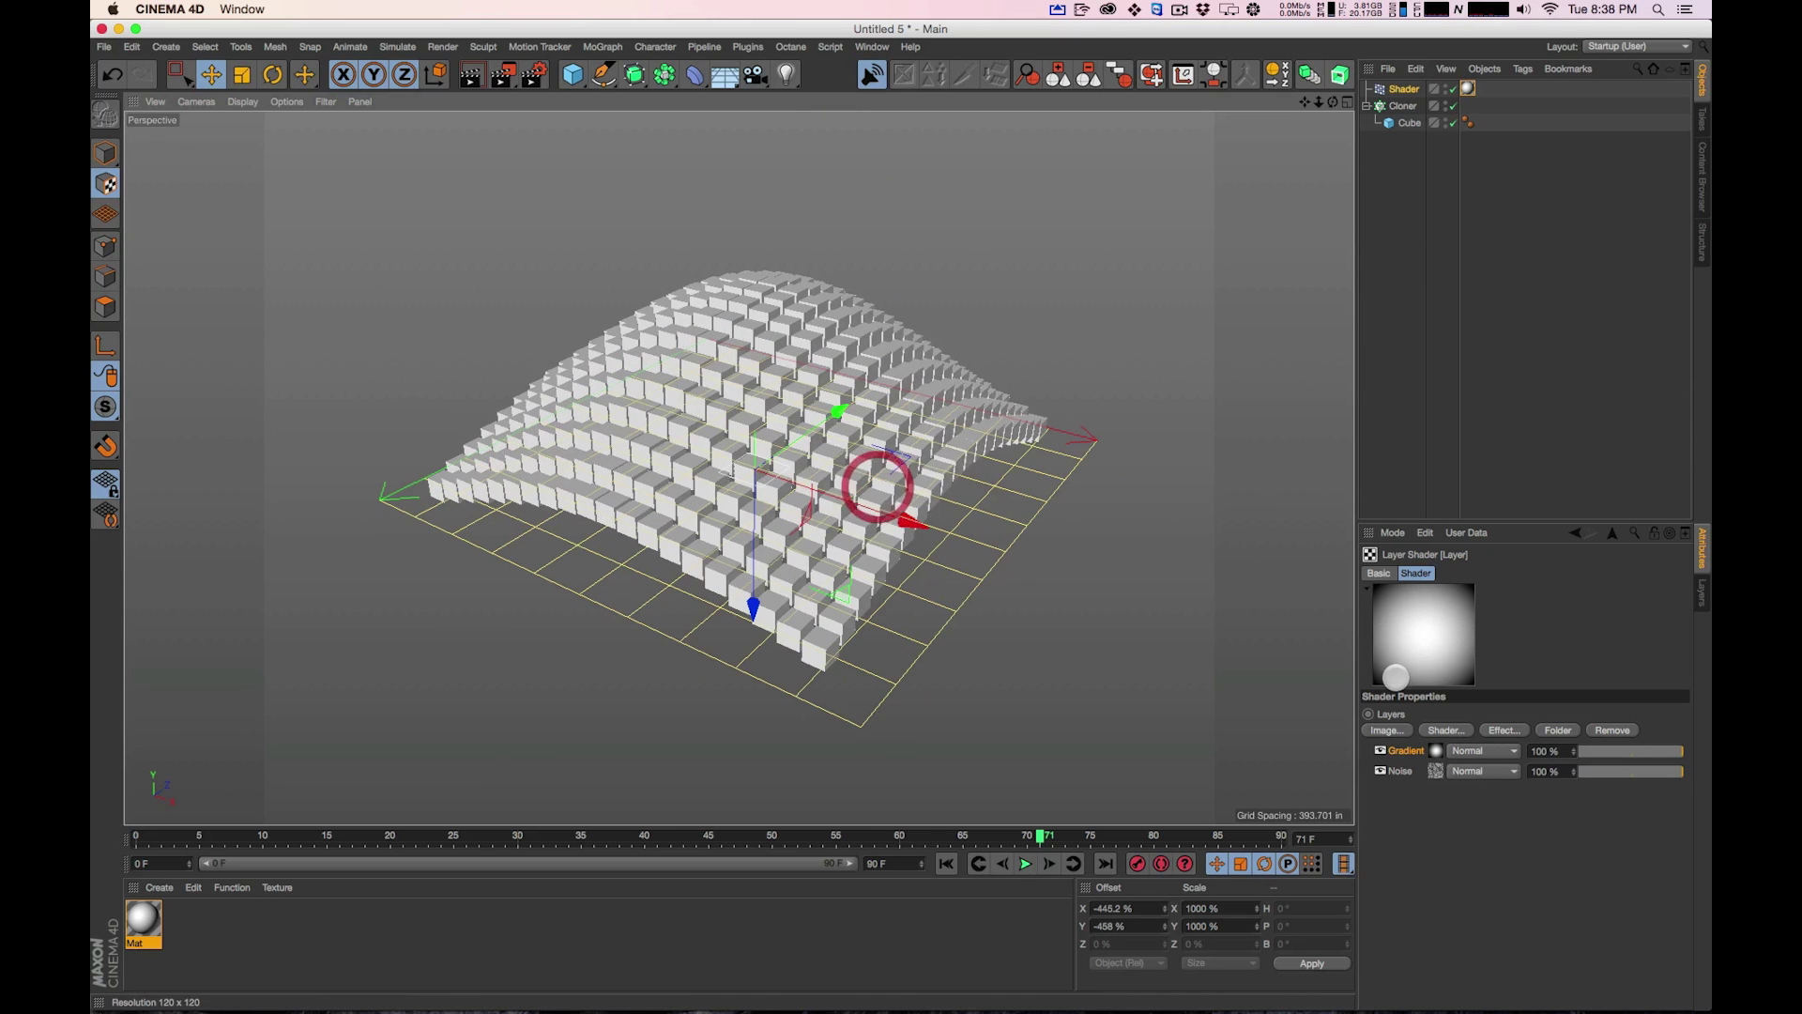
left_click(1434, 747)
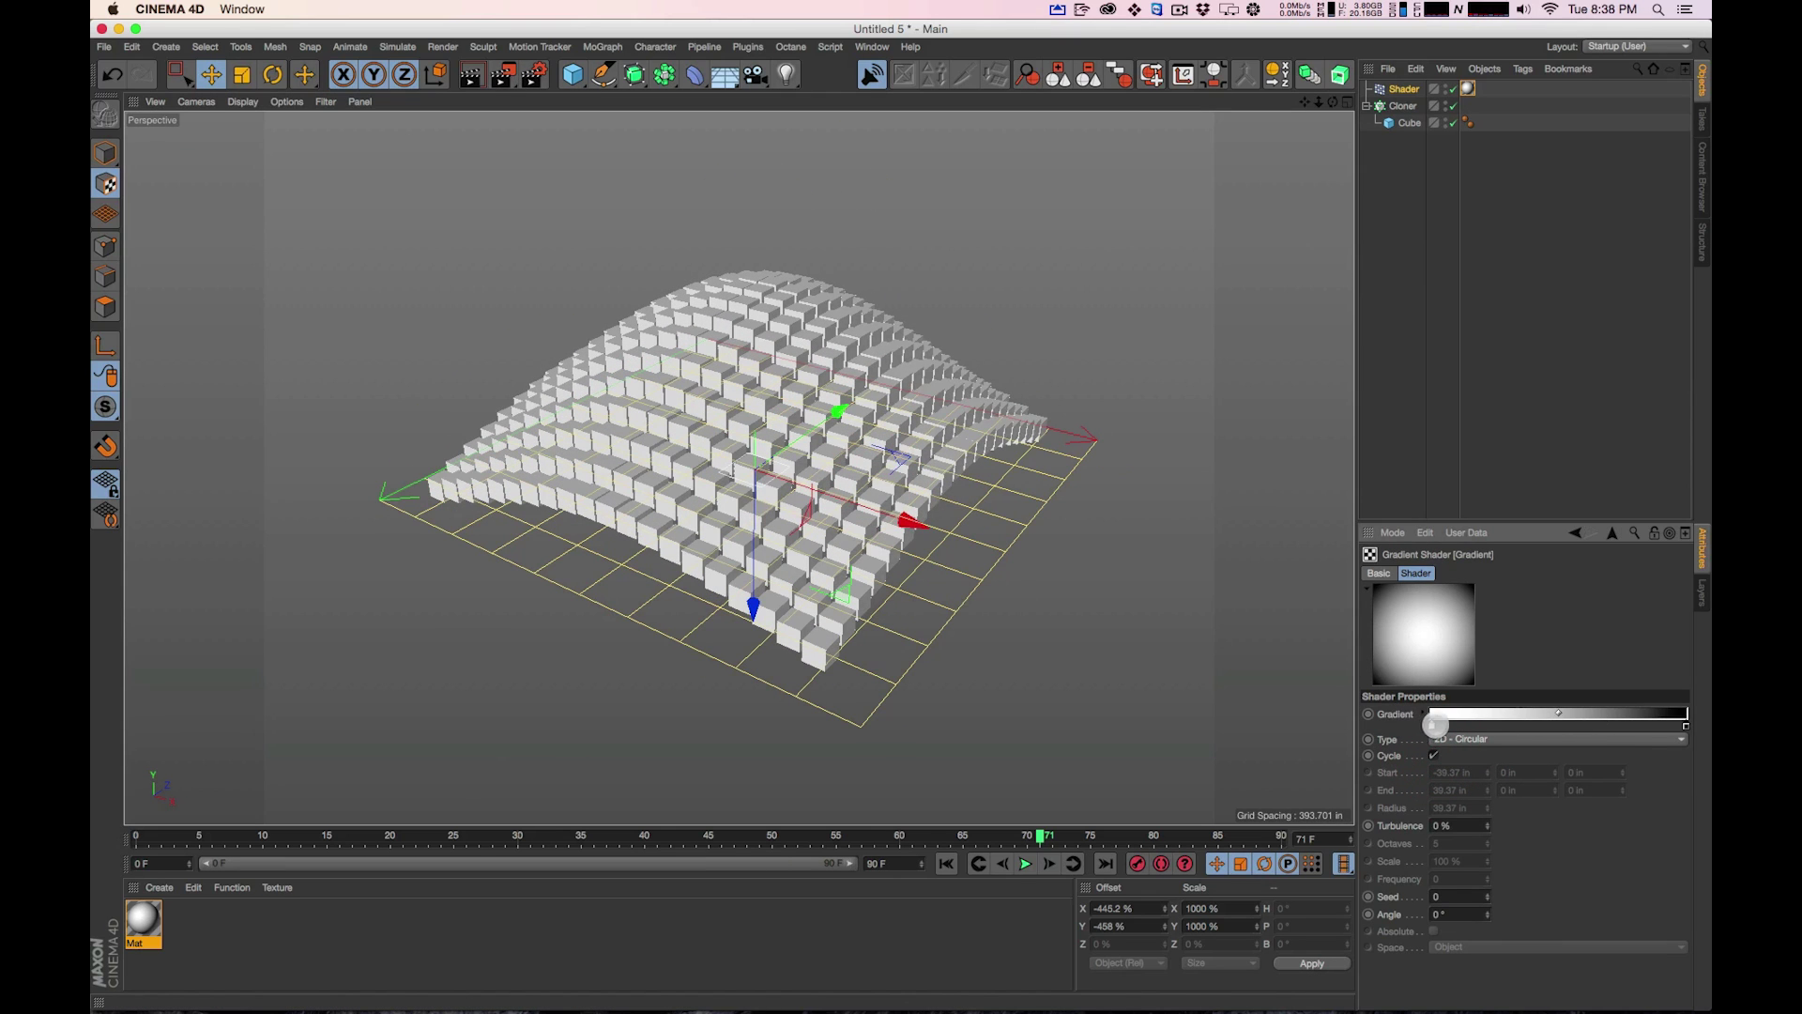
left_click_drag(1426, 726, 1525, 725)
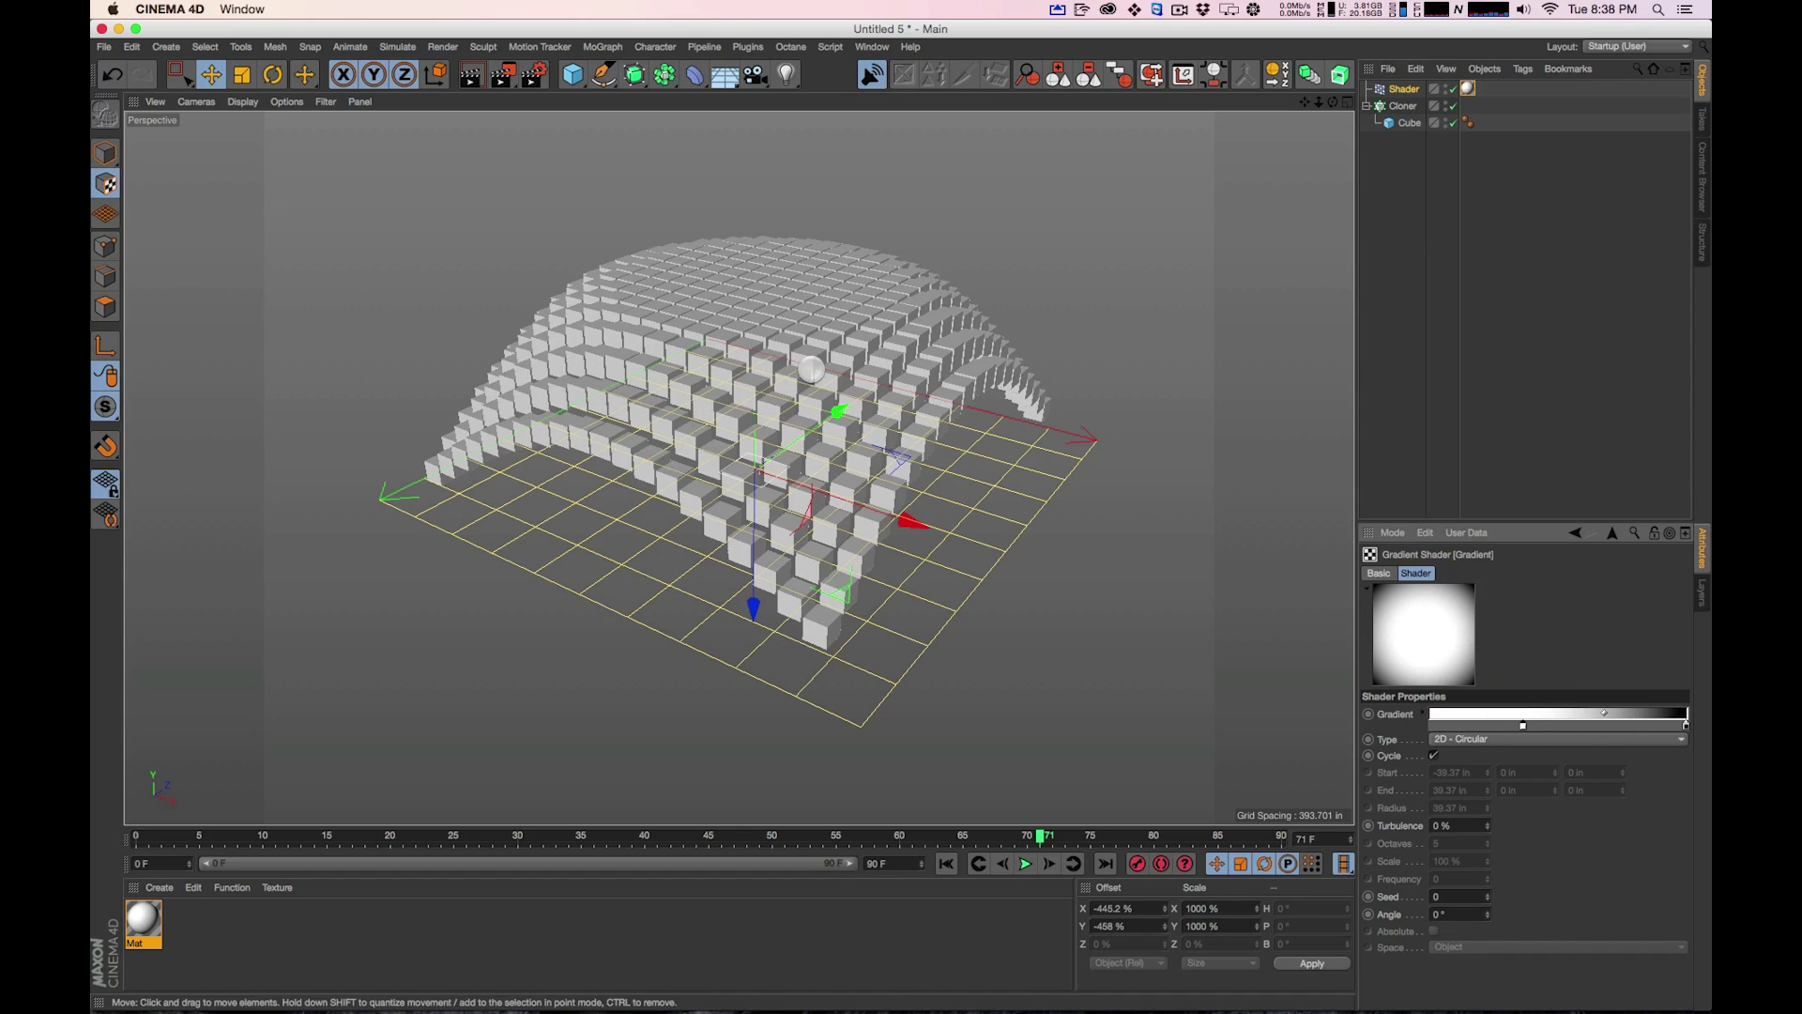
left_click_drag(1522, 726, 1599, 724)
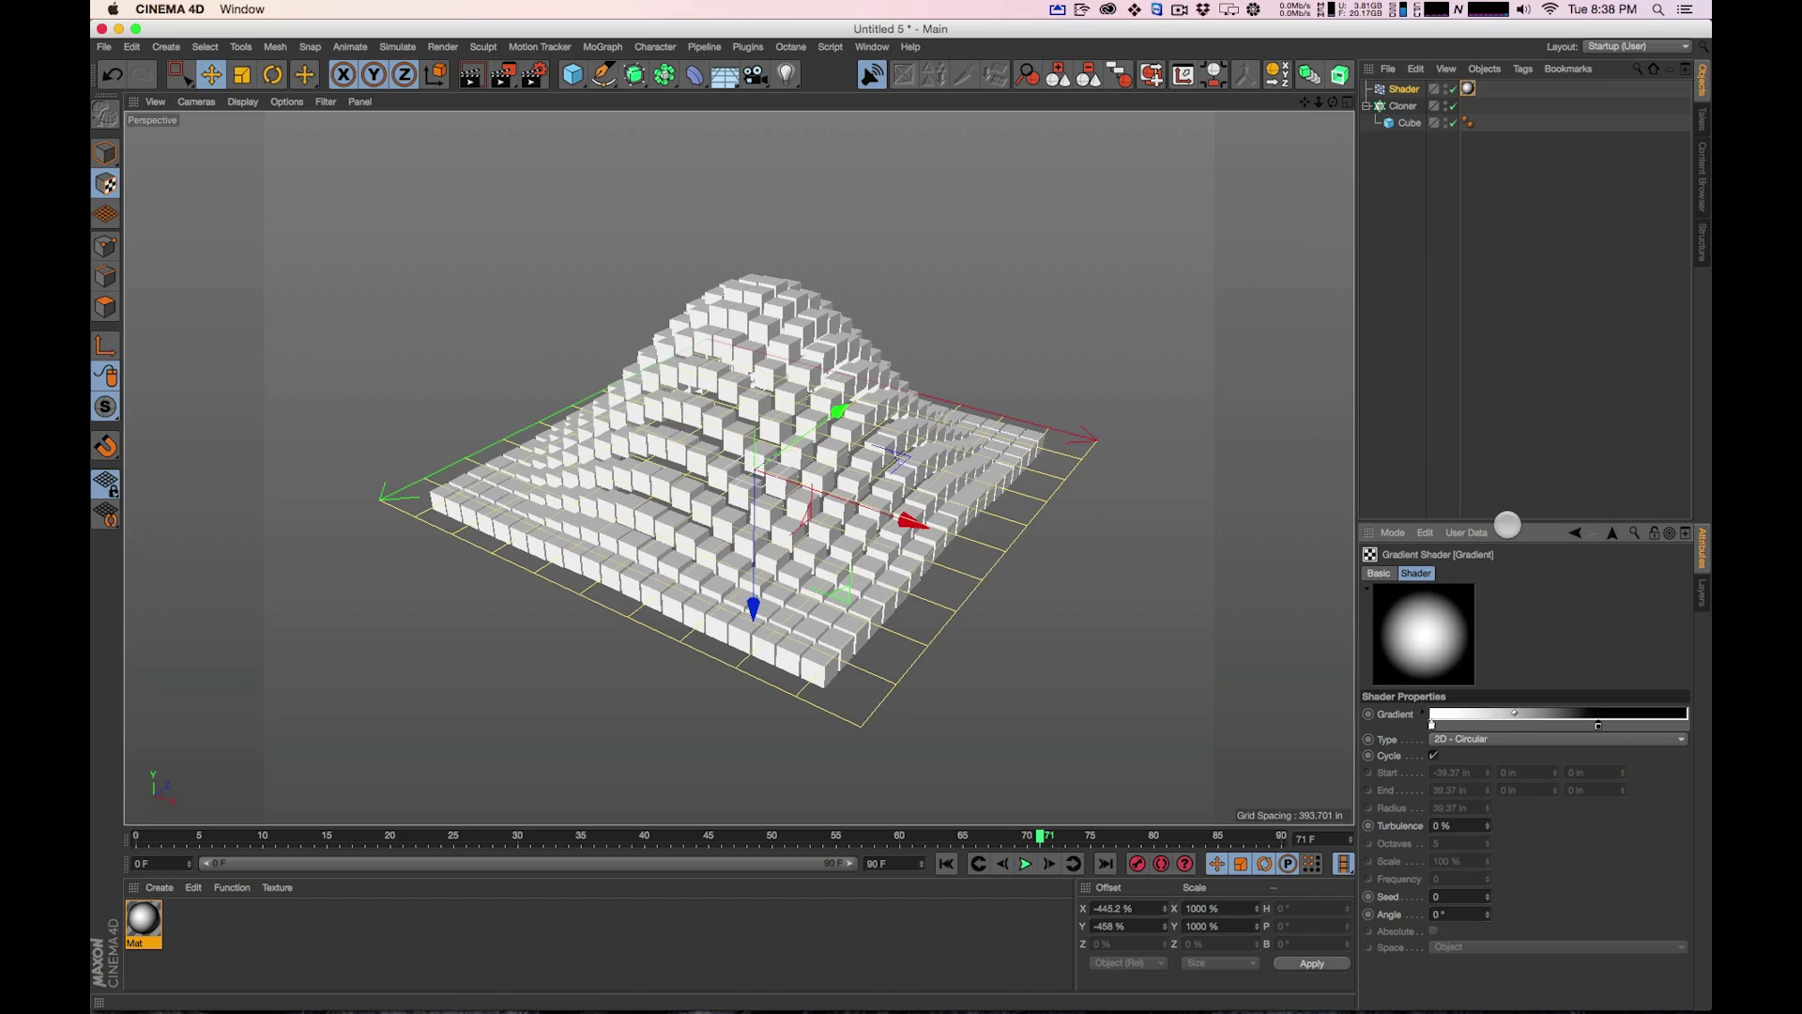
mouse_move(997, 476)
left_mouse_down("alt")
mouse_move(966, 294)
mouse_move(1015, 475)
mouse_move(1045, 475)
mouse_move(1046, 414)
left_mouse_up("alt")
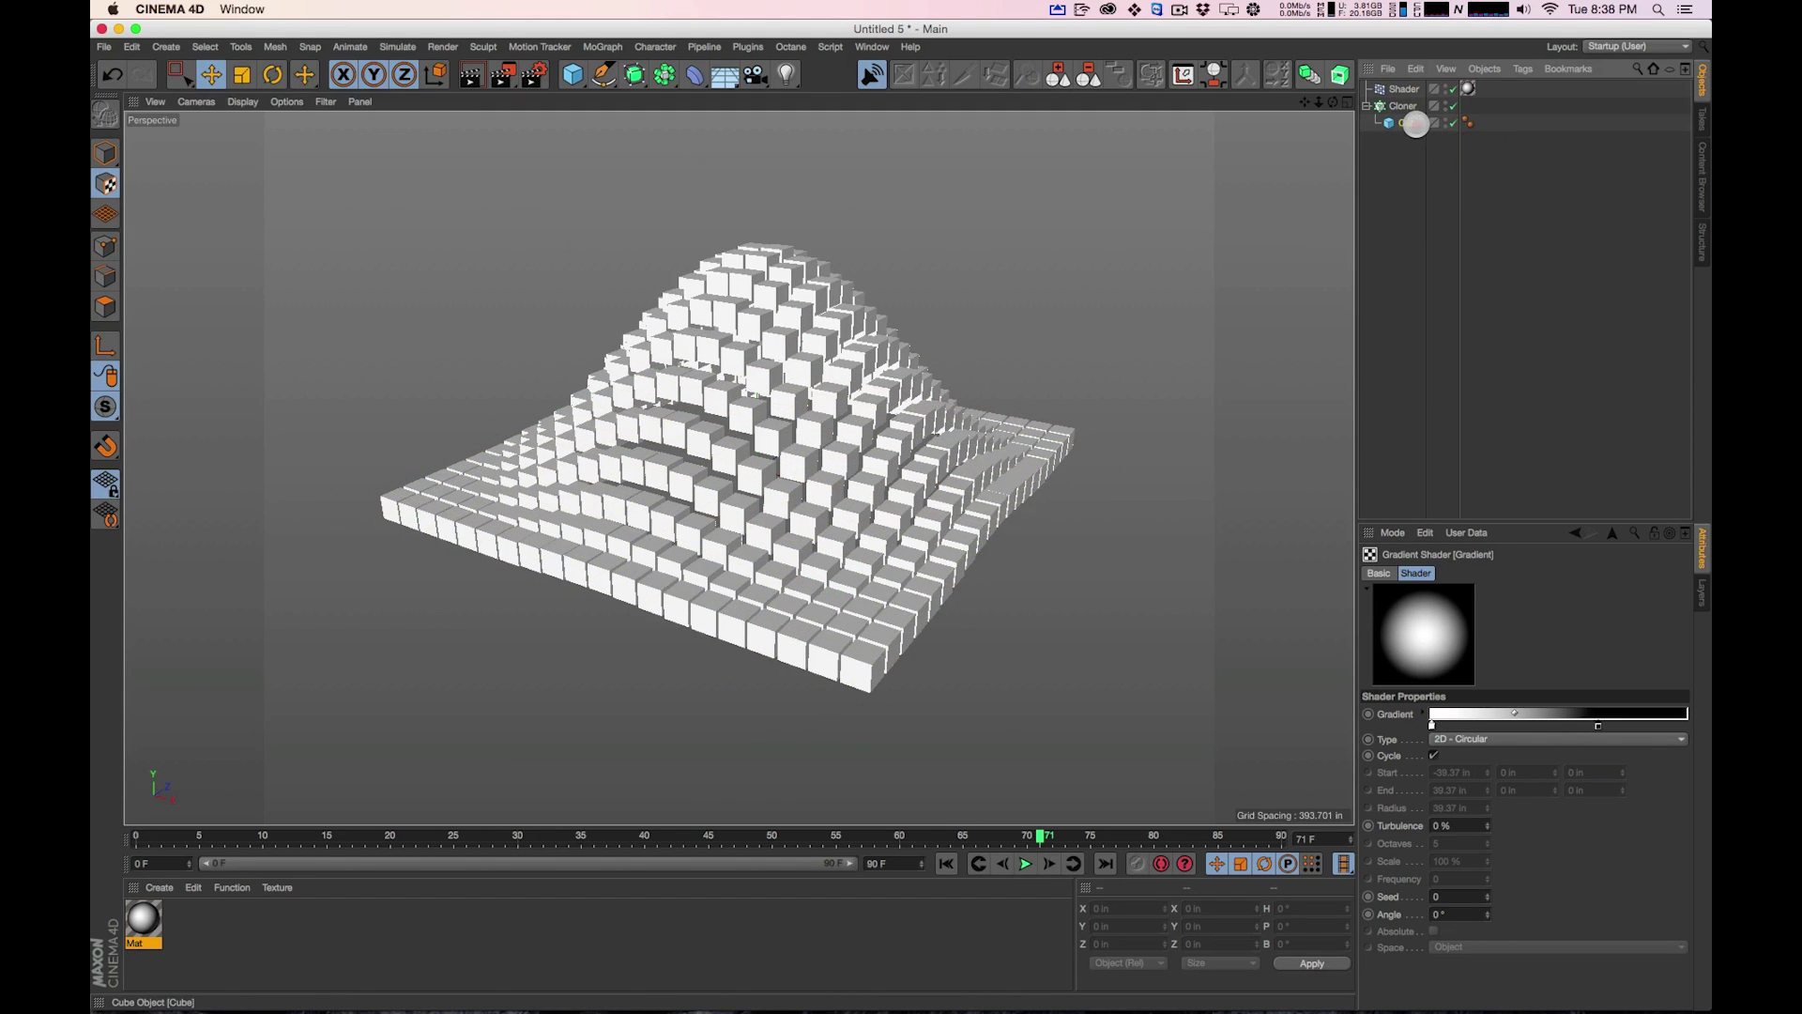
Set the Cube's Size X, Y and Z to 15 in
left_click(1409, 123)
left_click(1451, 610)
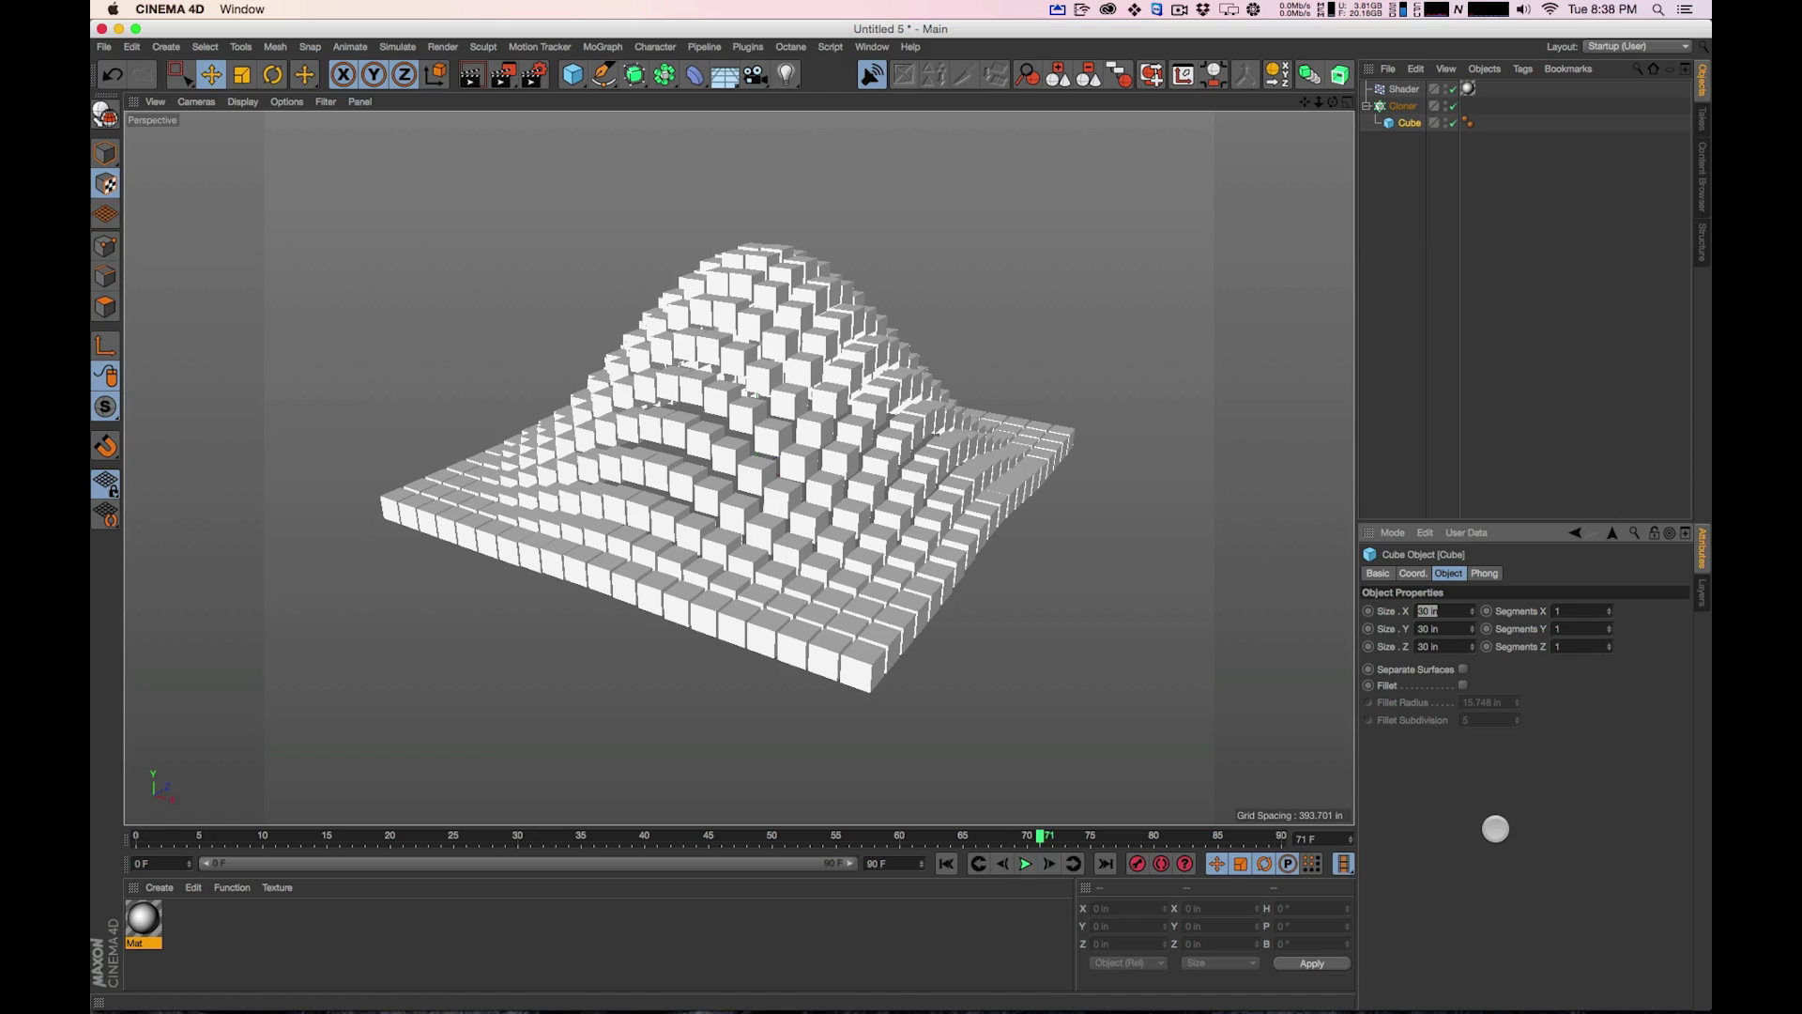
key("Tab")
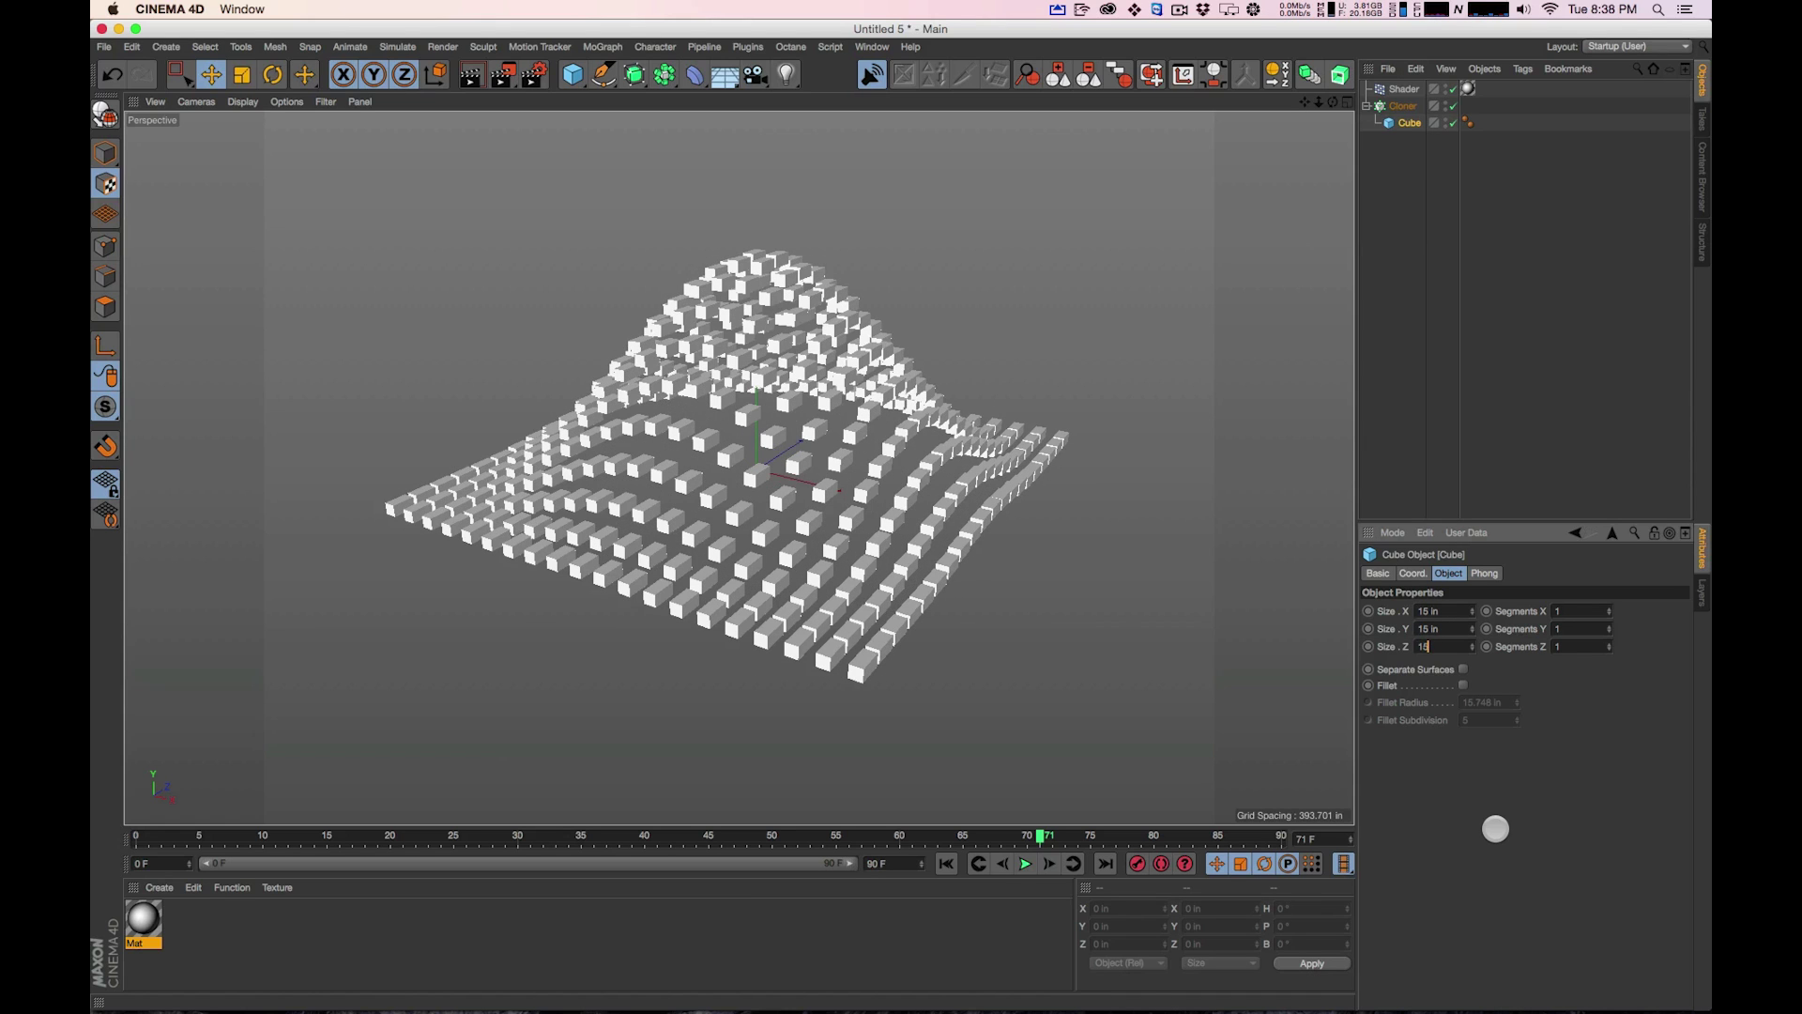
key("Tab")
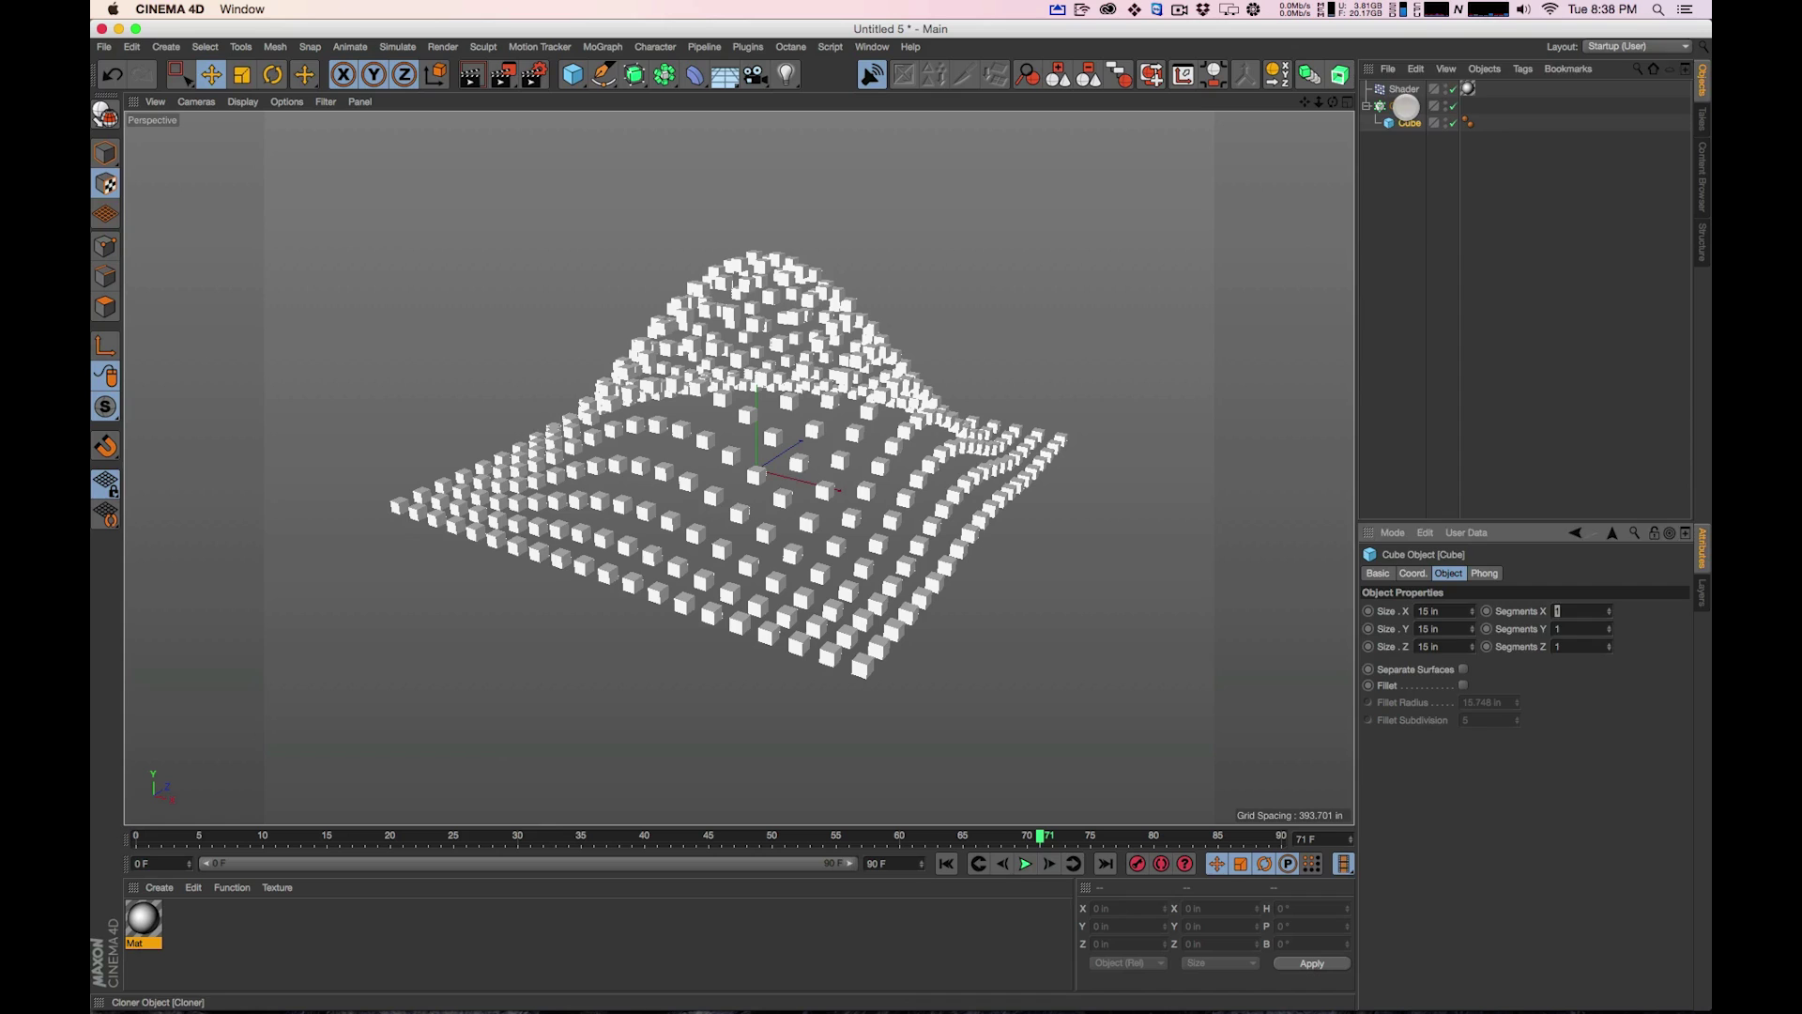
Set the Cloner's Count X and Count Z to 40
left_click(1405, 106)
left_click(1387, 685)
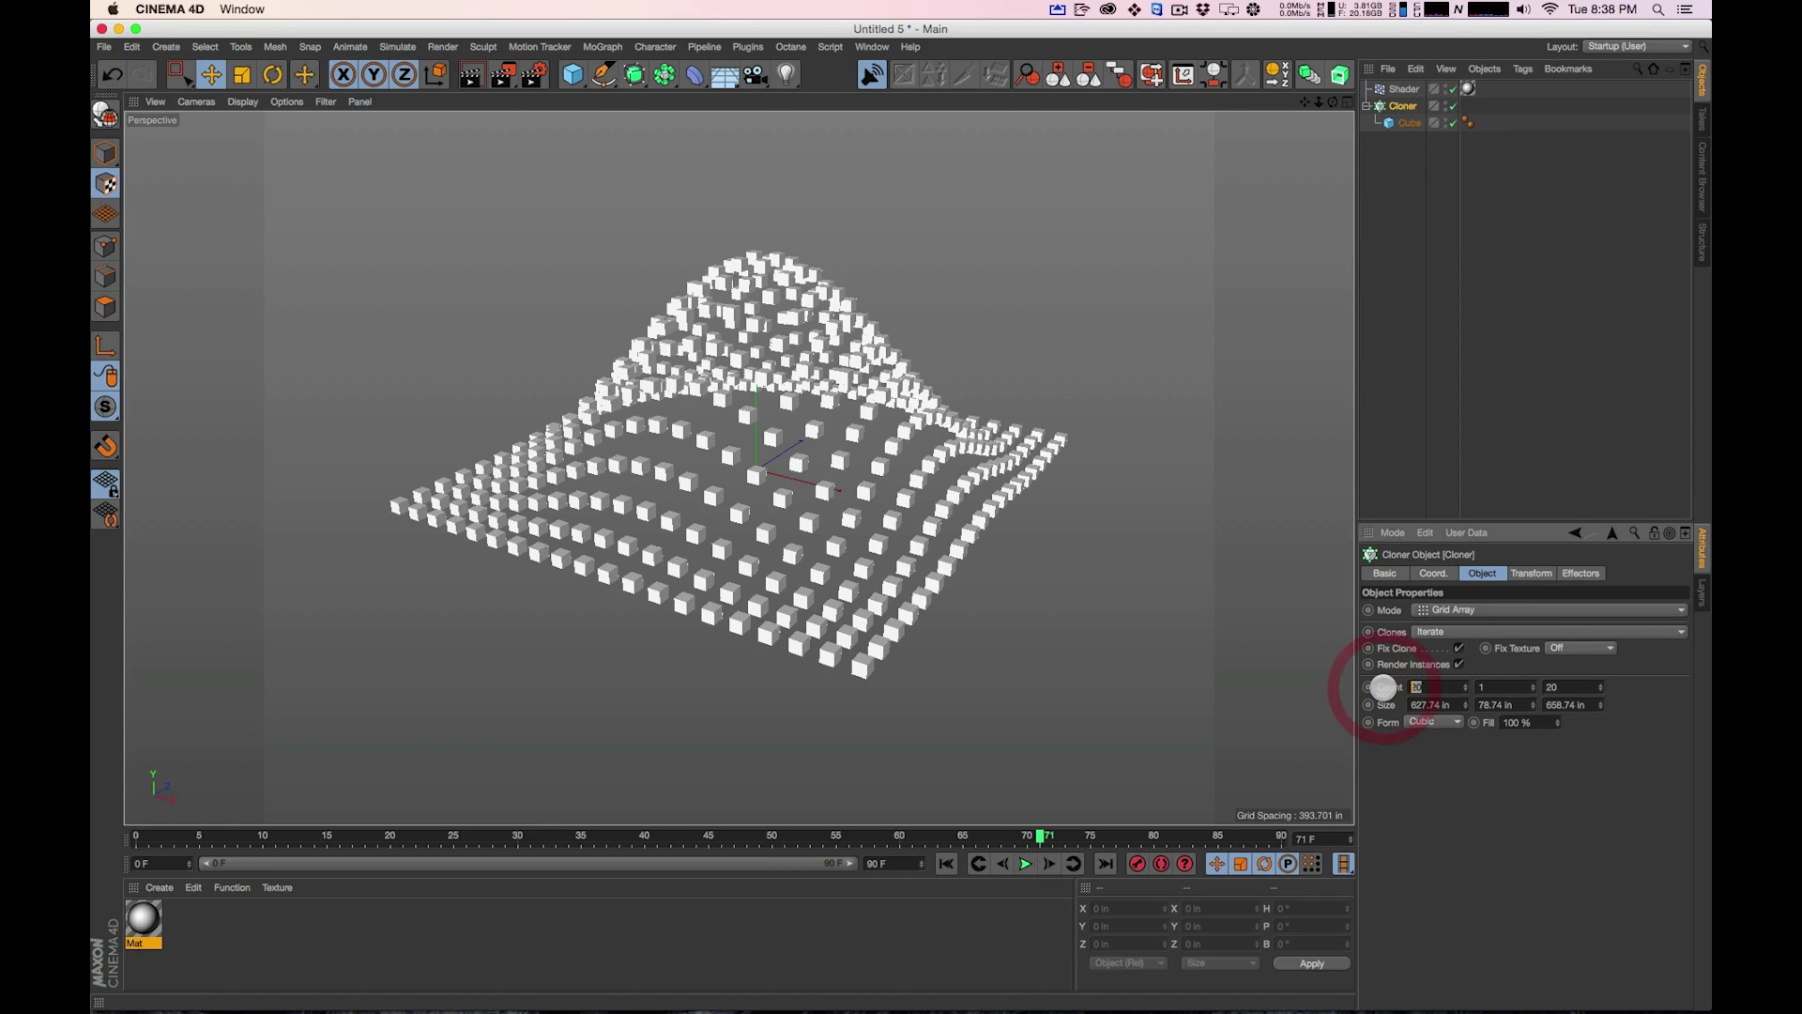
type("40")
key("Tab")
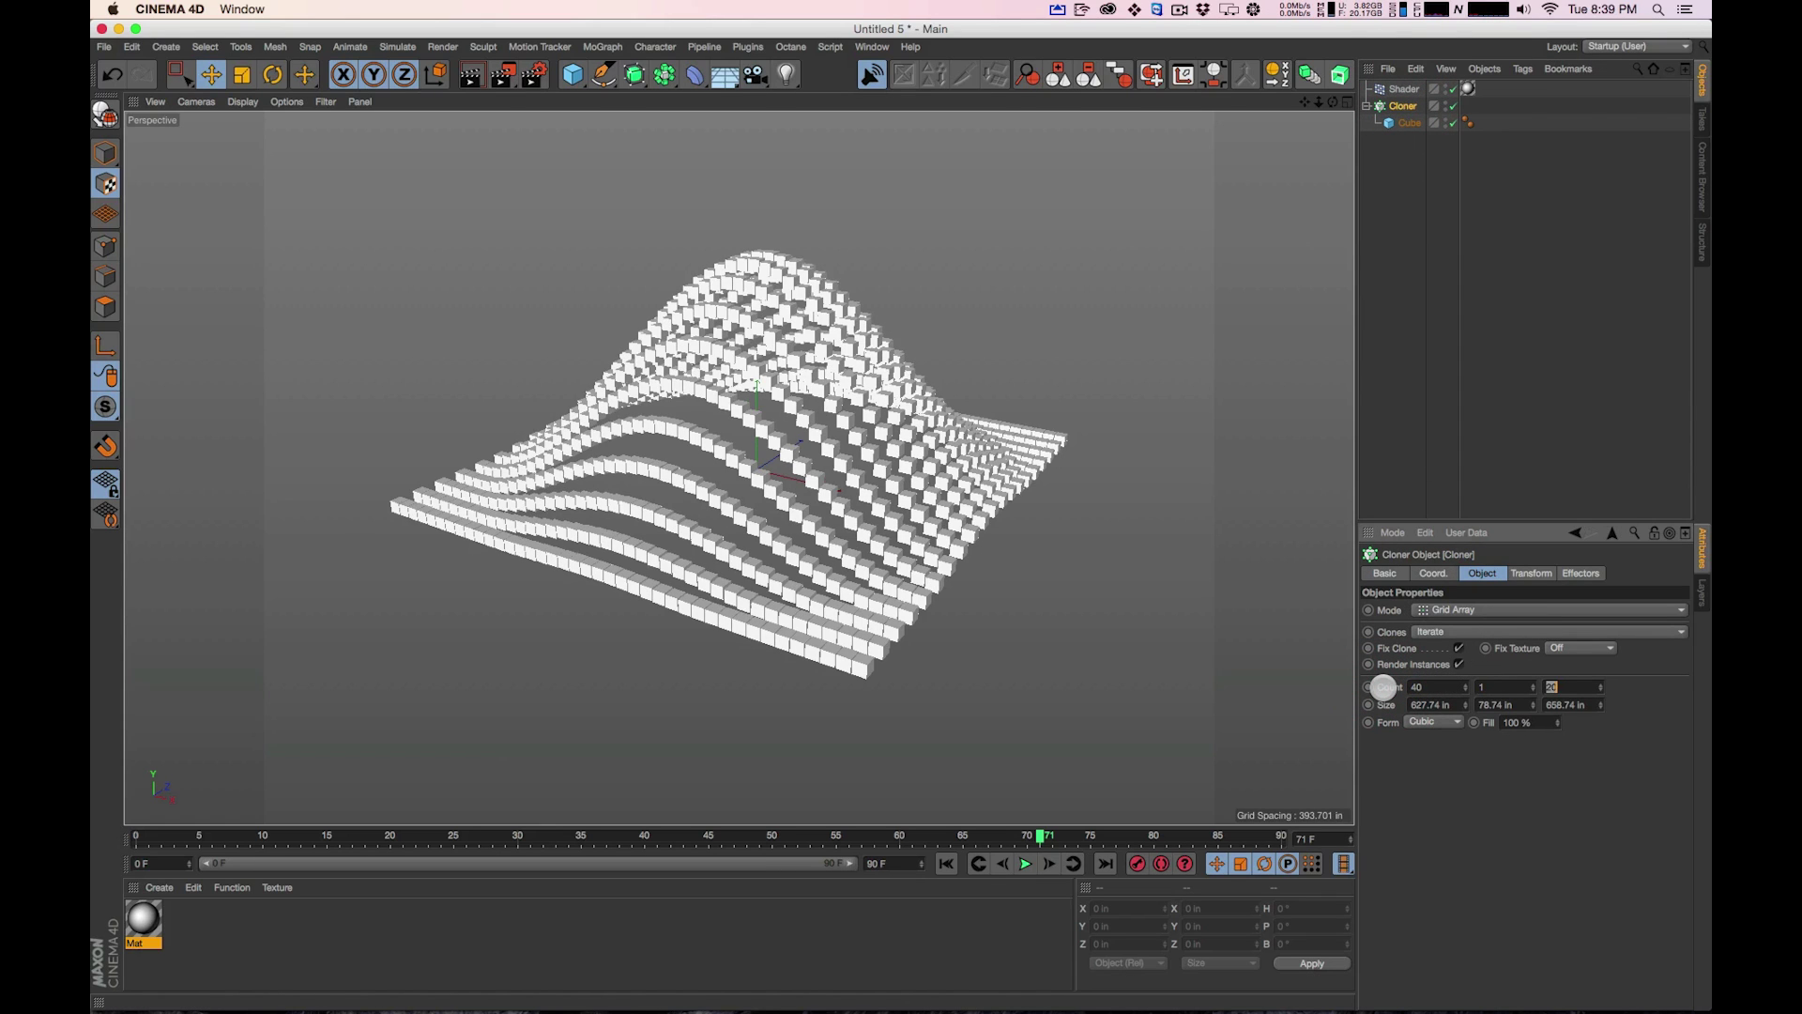
type("40")
key("Tab")
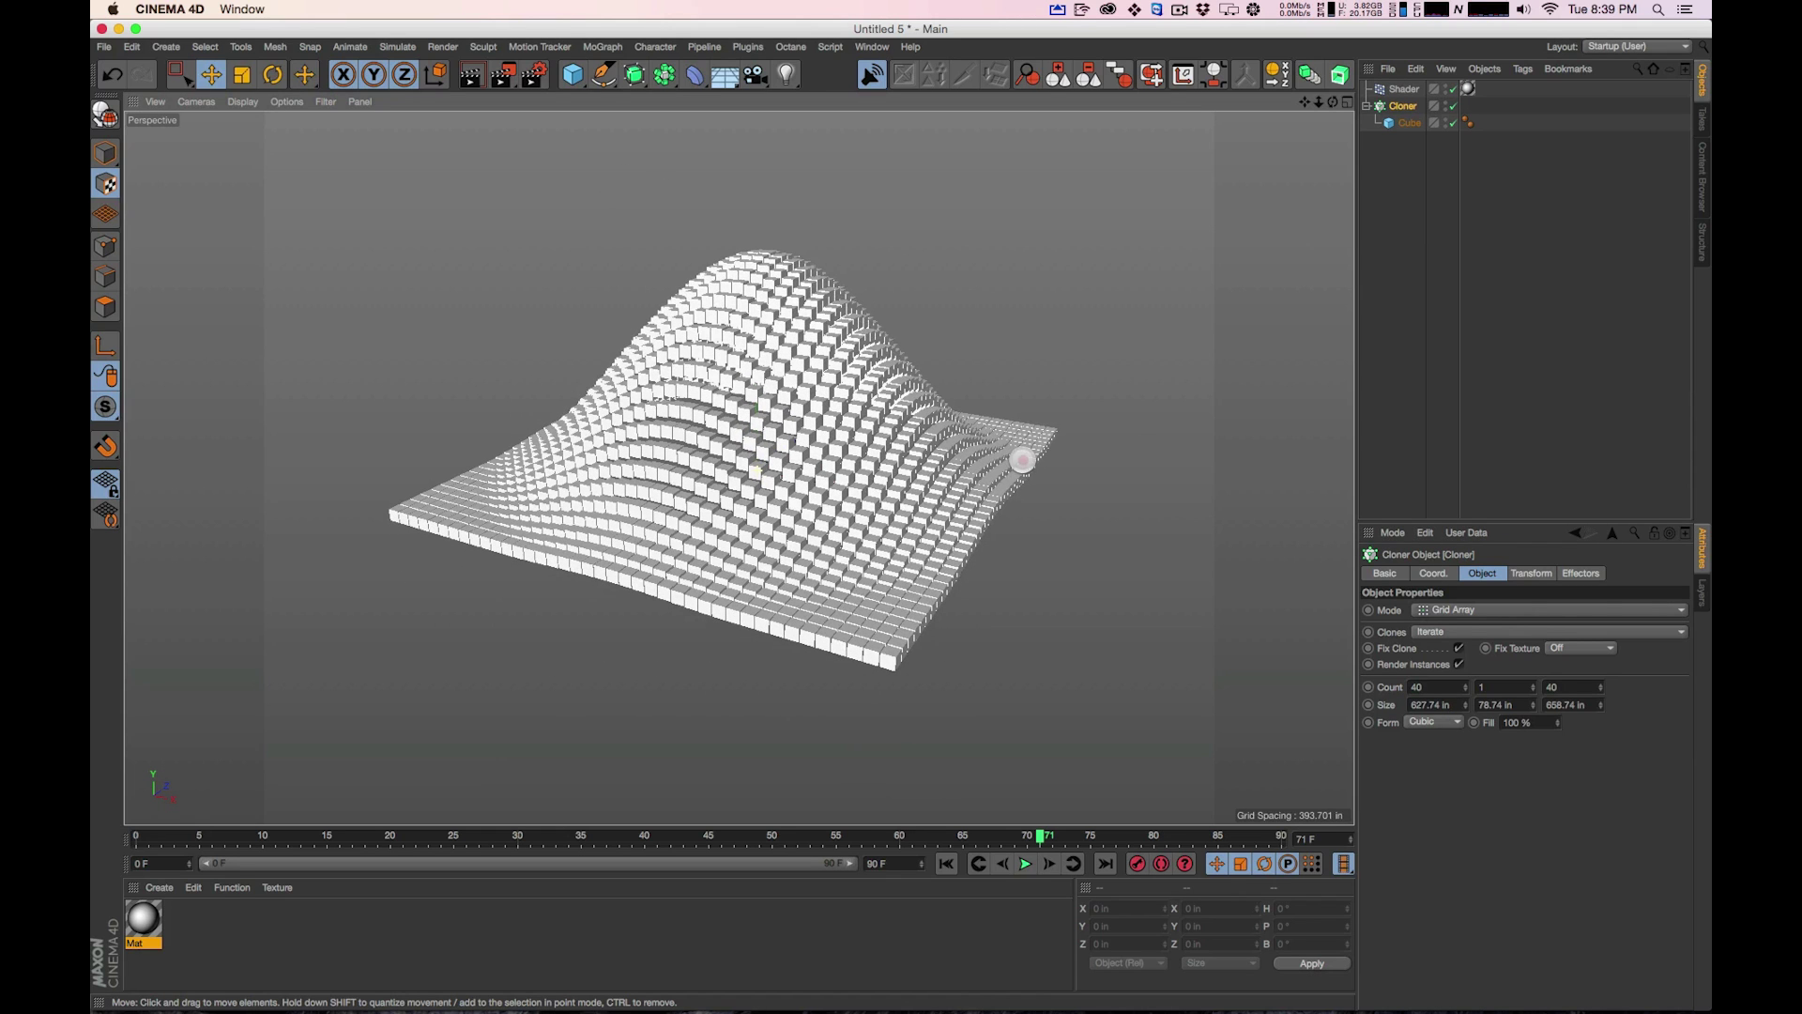
Rewind to frame 0 and keyframe the Mat material's Gradient
left_click(1024, 460)
left_click(947, 864)
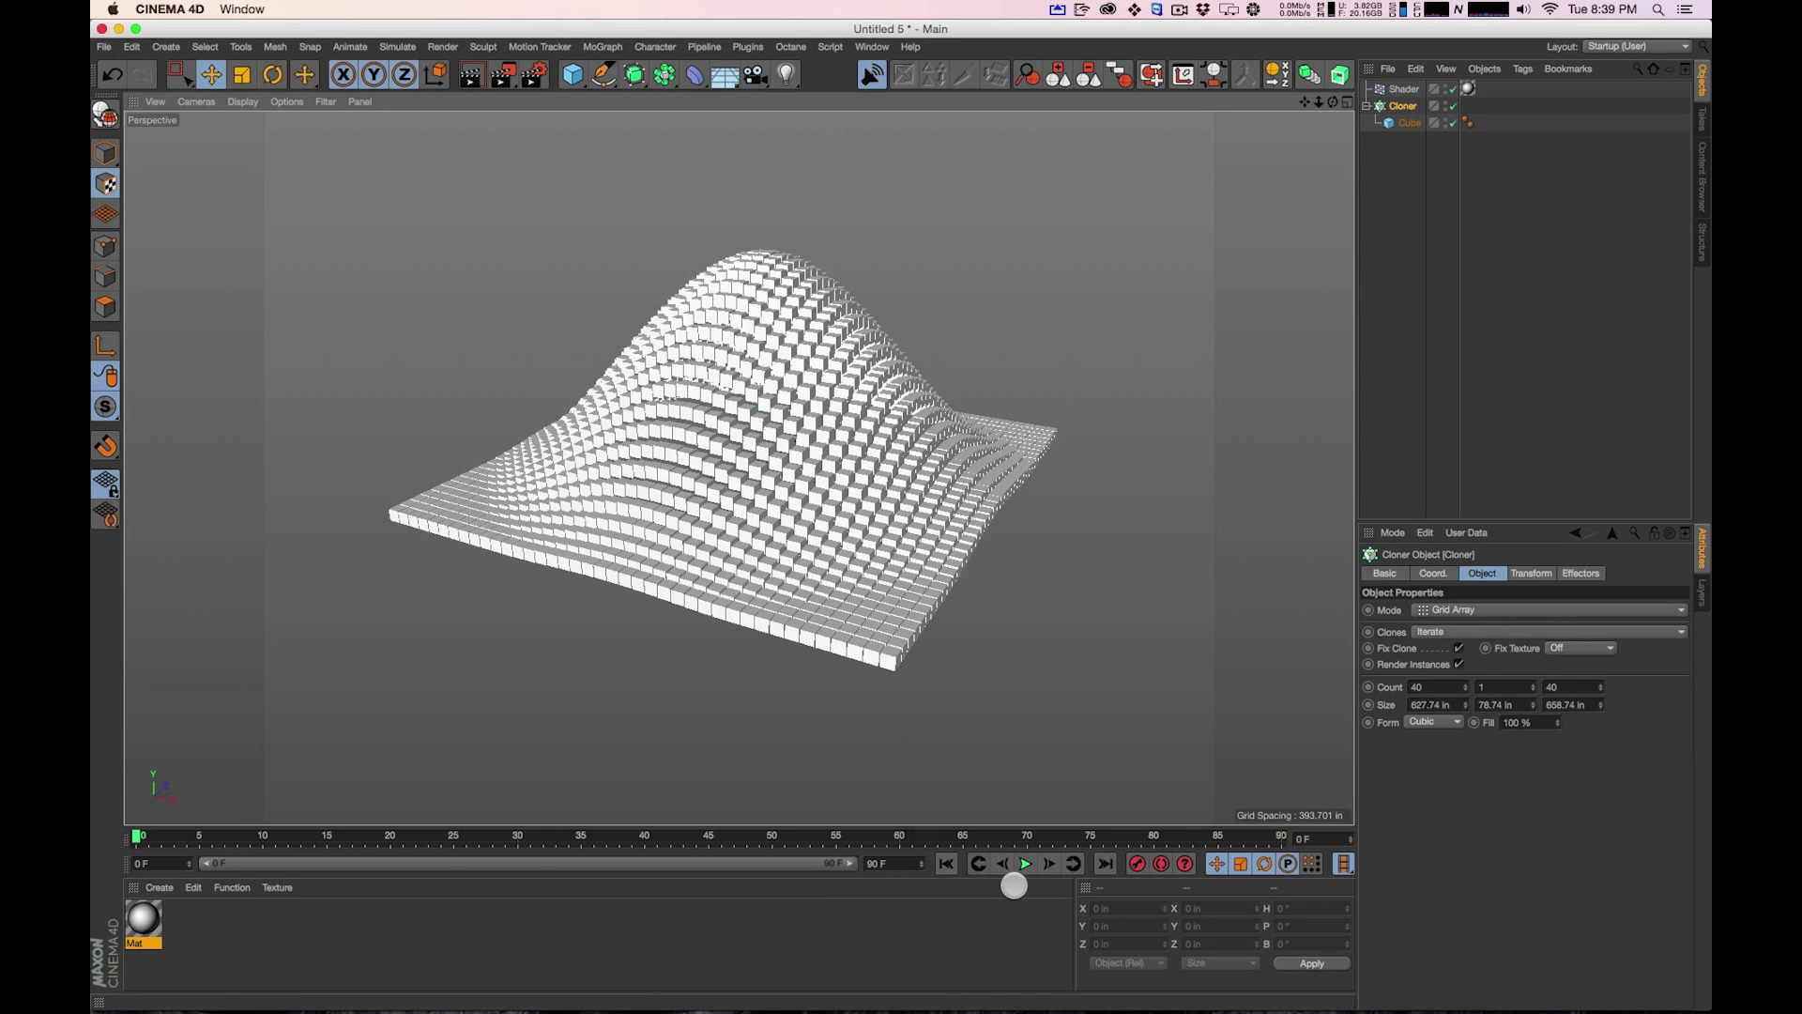
left_click(144, 923)
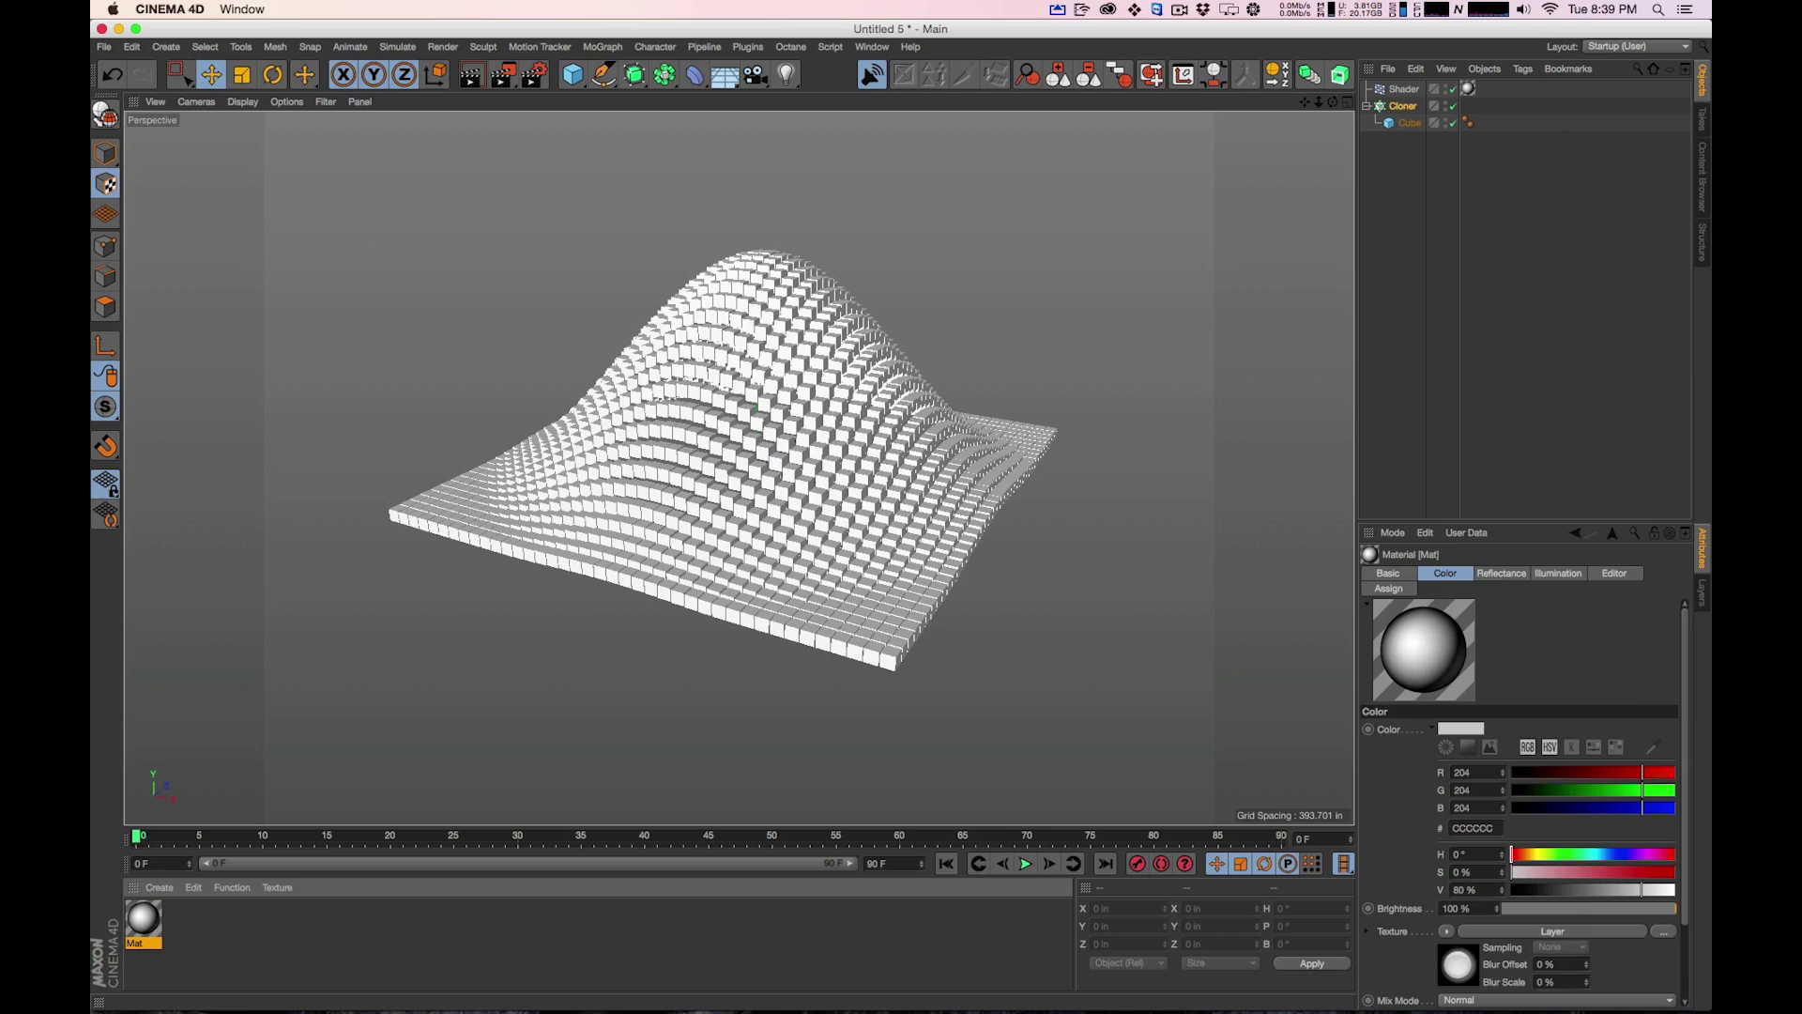
left_click(1458, 964)
left_click(1452, 752)
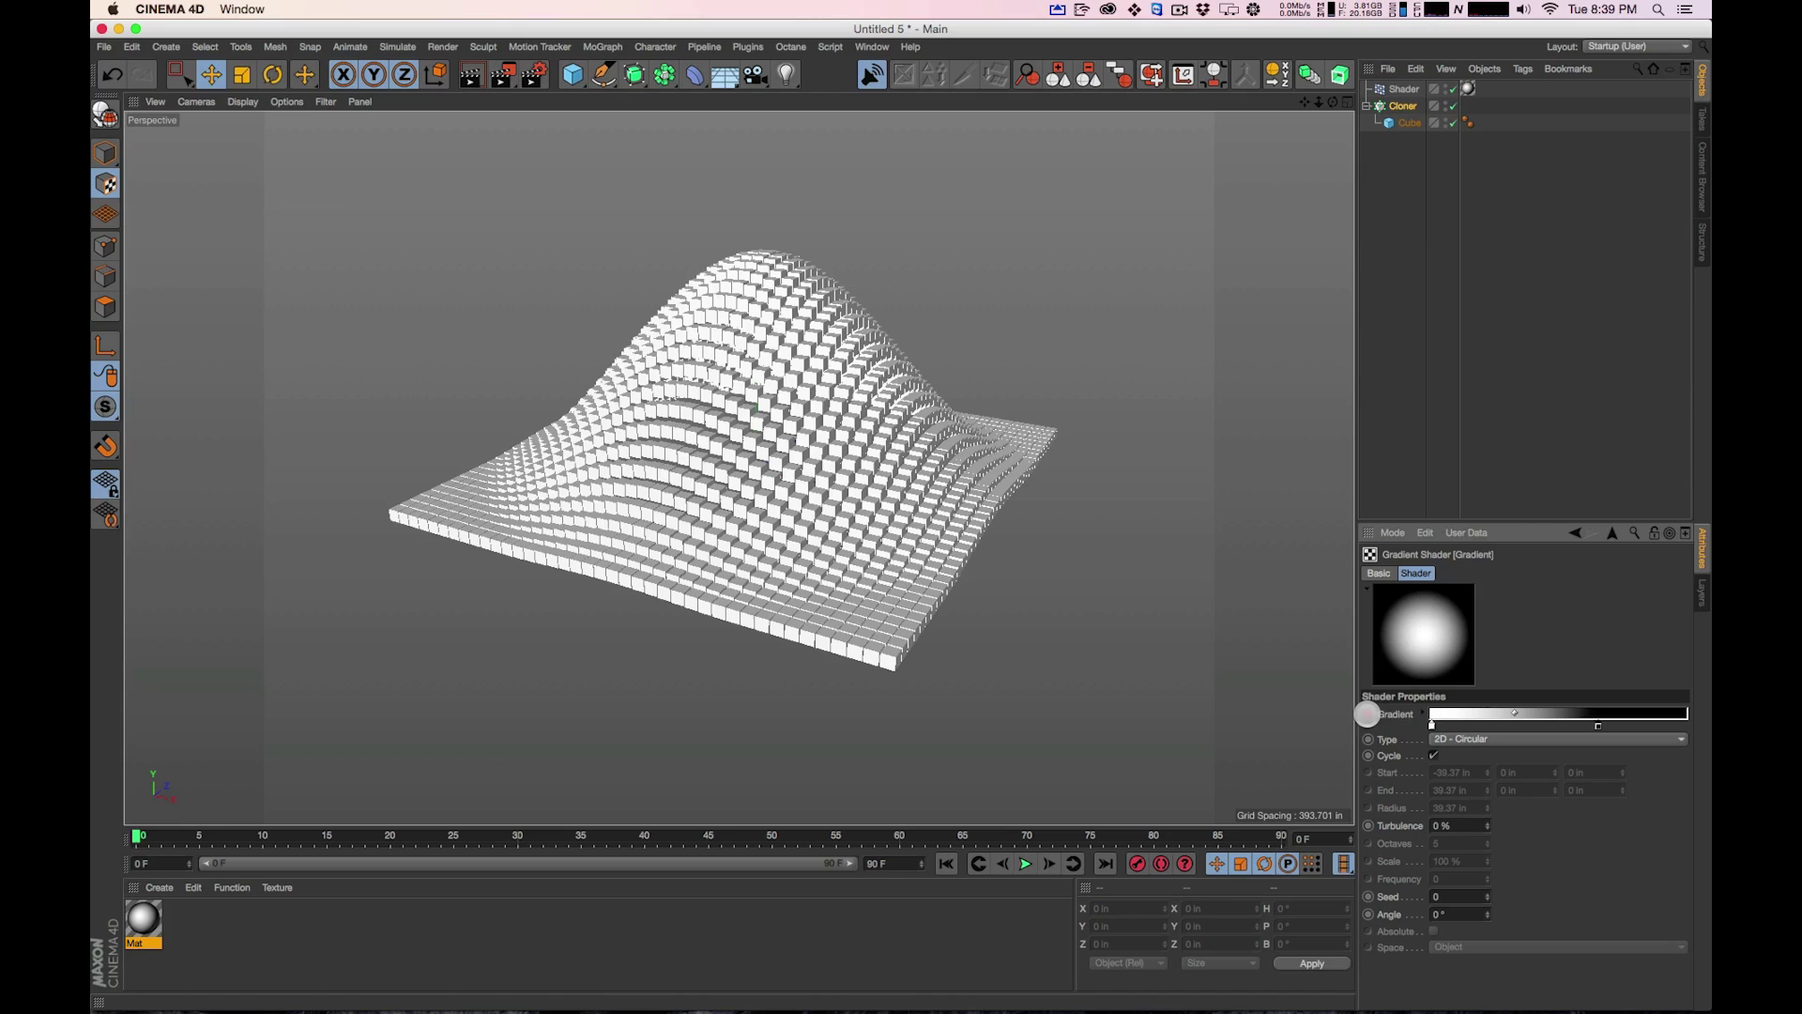
left_click(1367, 715)
At a later frame, shift the white and black gradient knots right and keyframe the Gradient again
left_click_drag(155, 836, 912, 835)
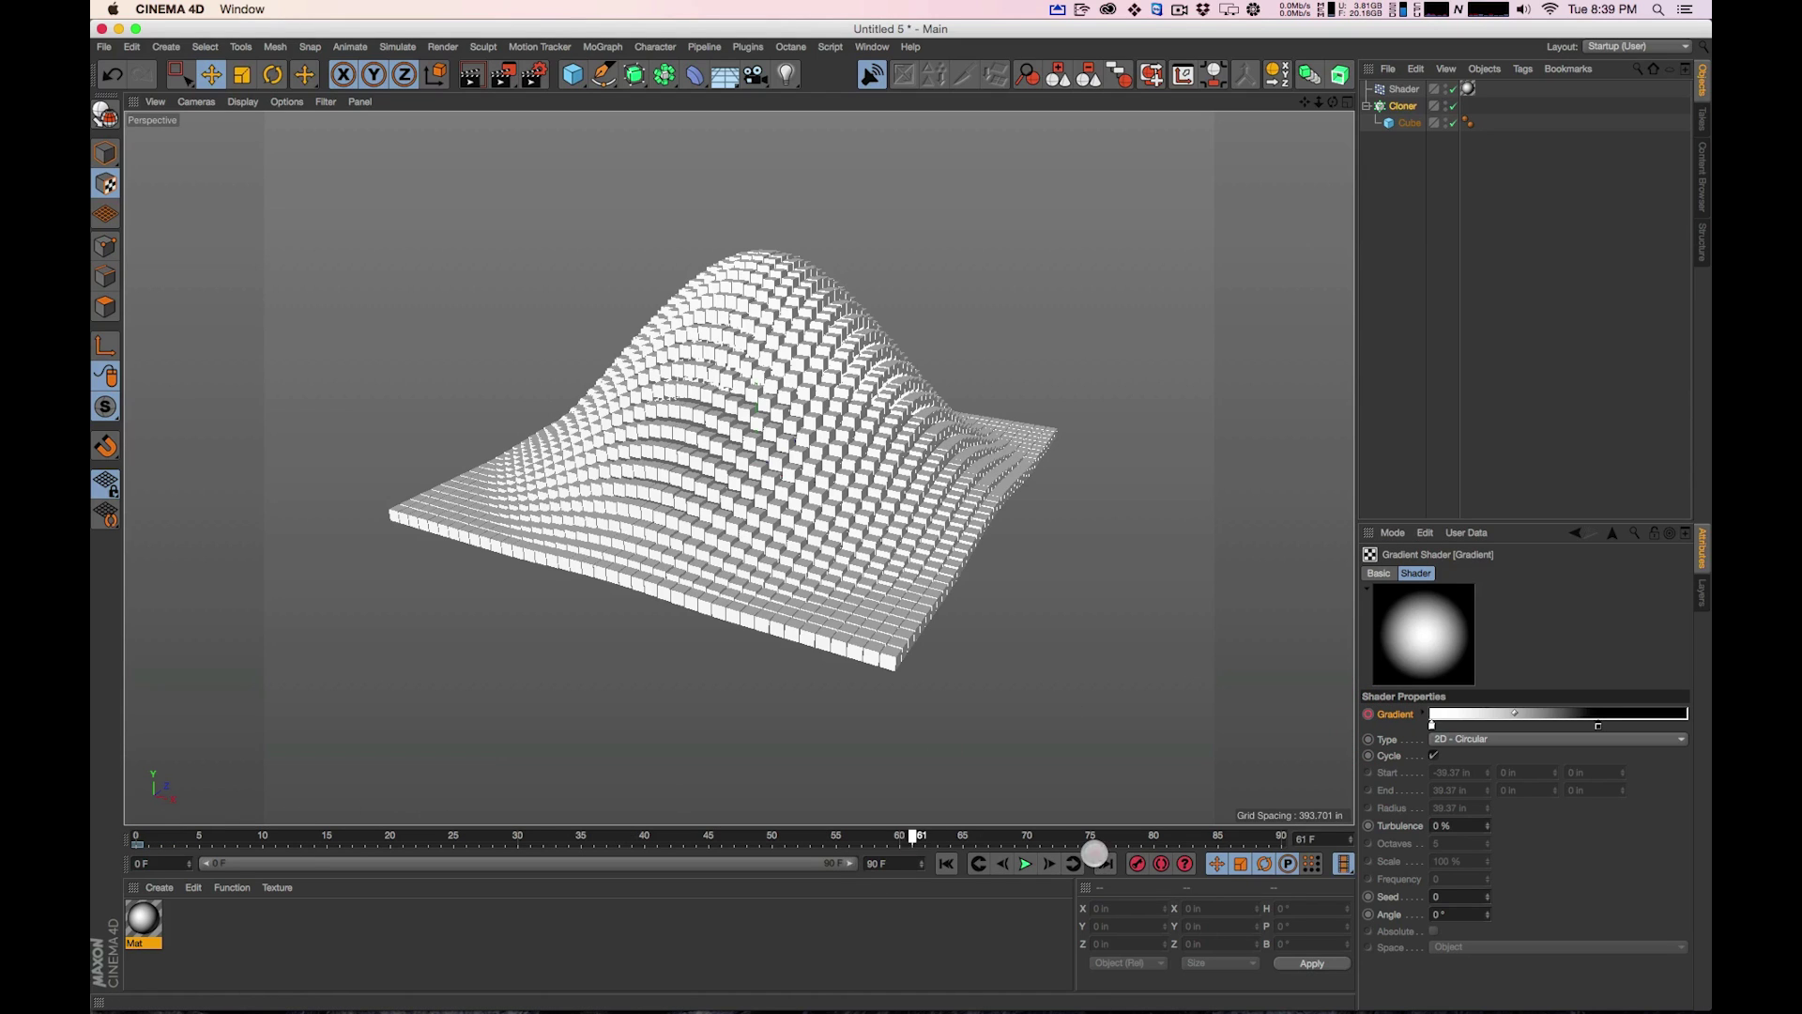
left_click_drag(1432, 725, 1483, 728)
left_click_drag(1596, 724, 1674, 725)
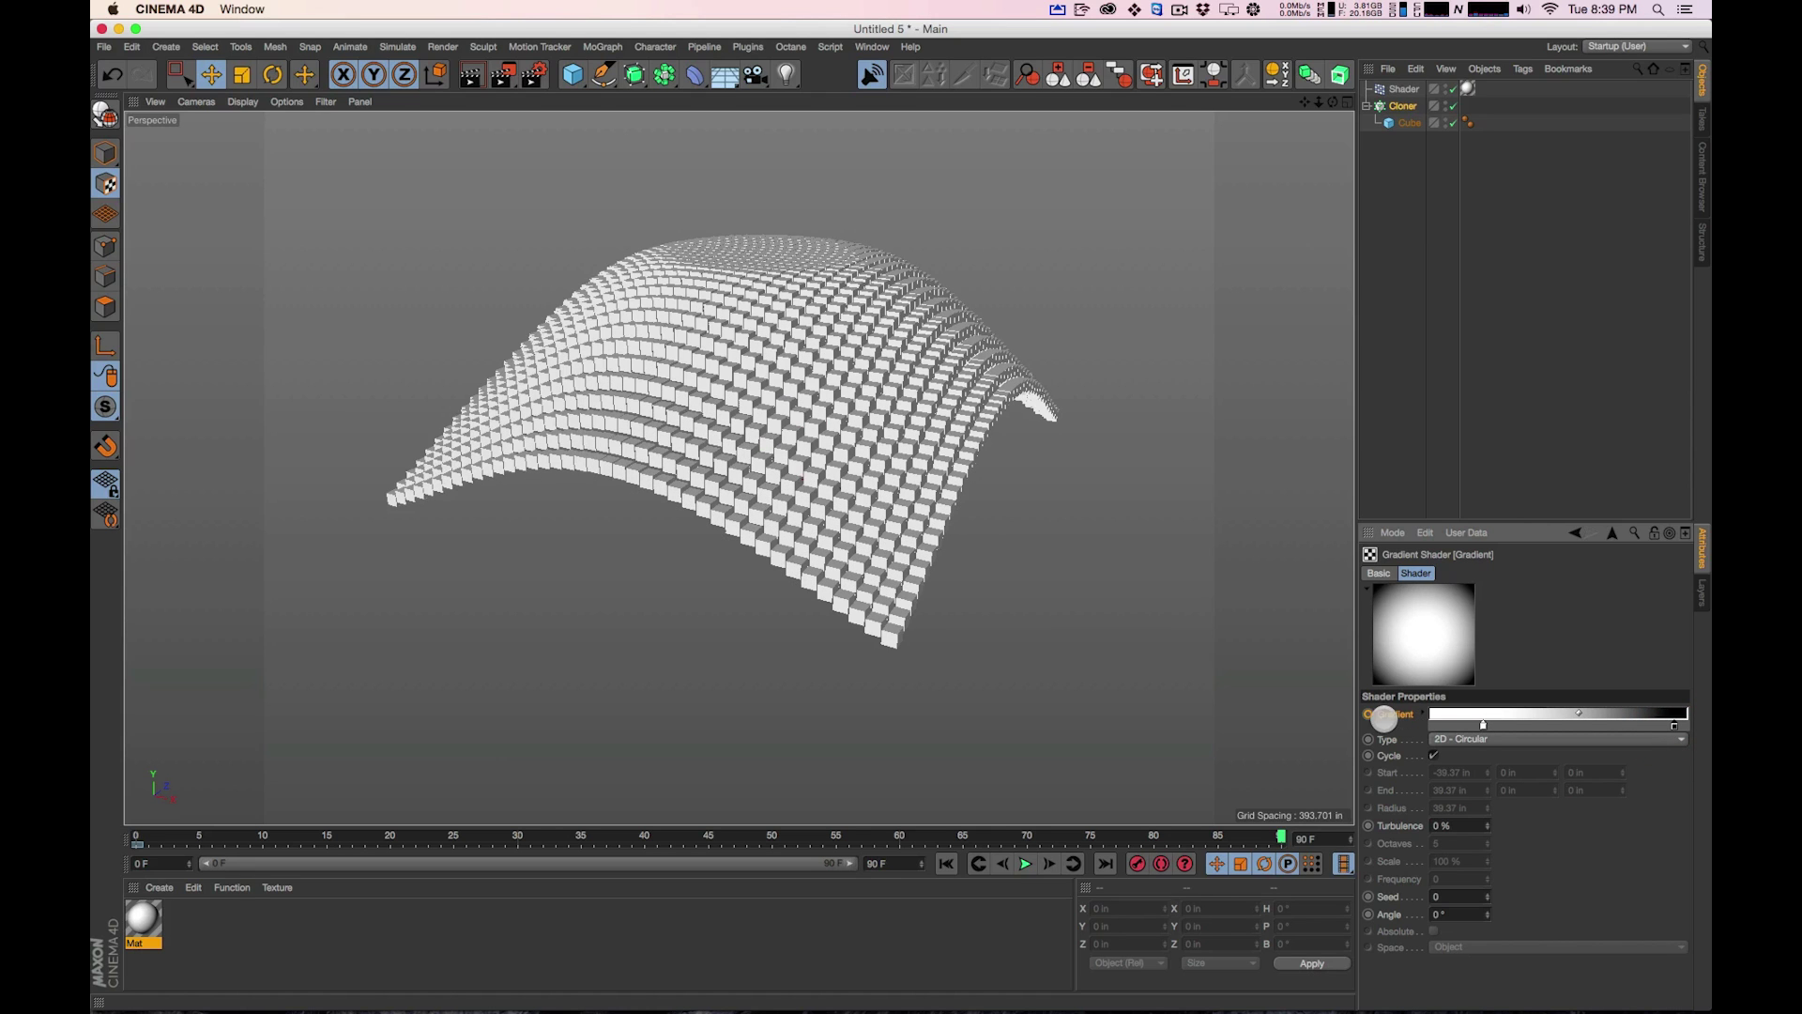
left_click(1376, 716)
Play the animation from frame 0 to preview the spreading hill, then return to frame 0
left_click(945, 862)
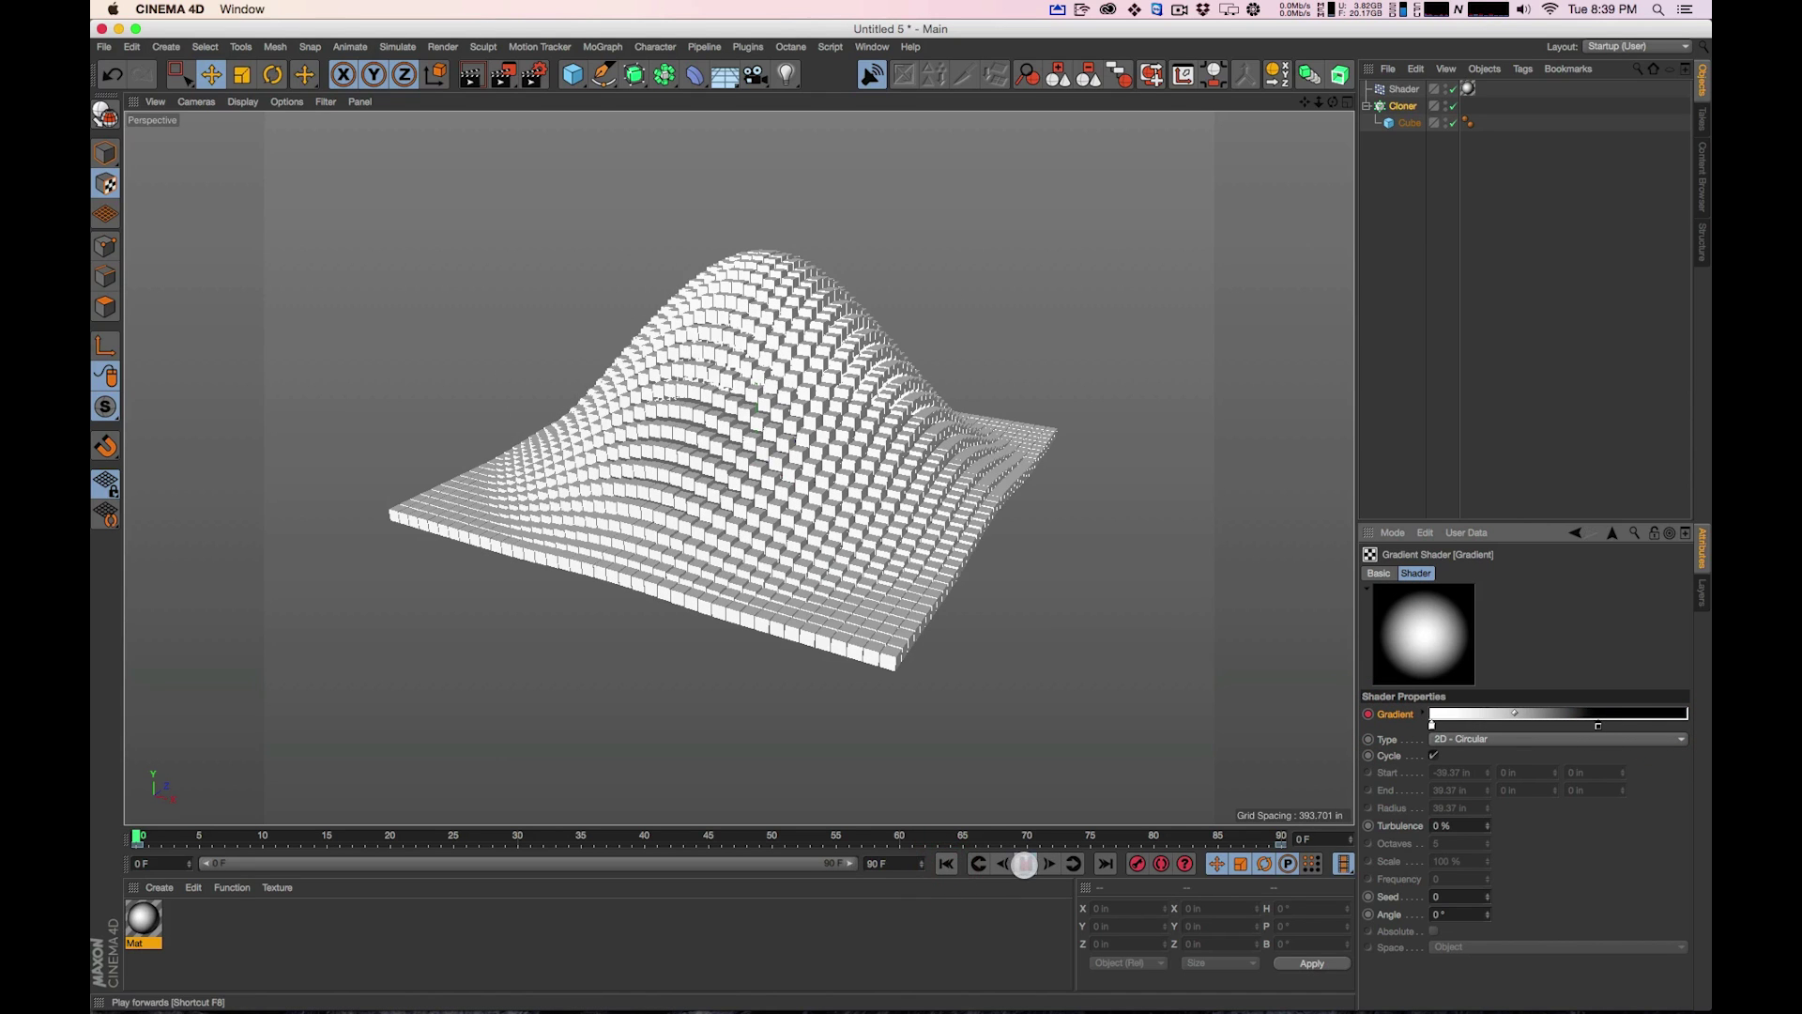
left_click(1024, 863)
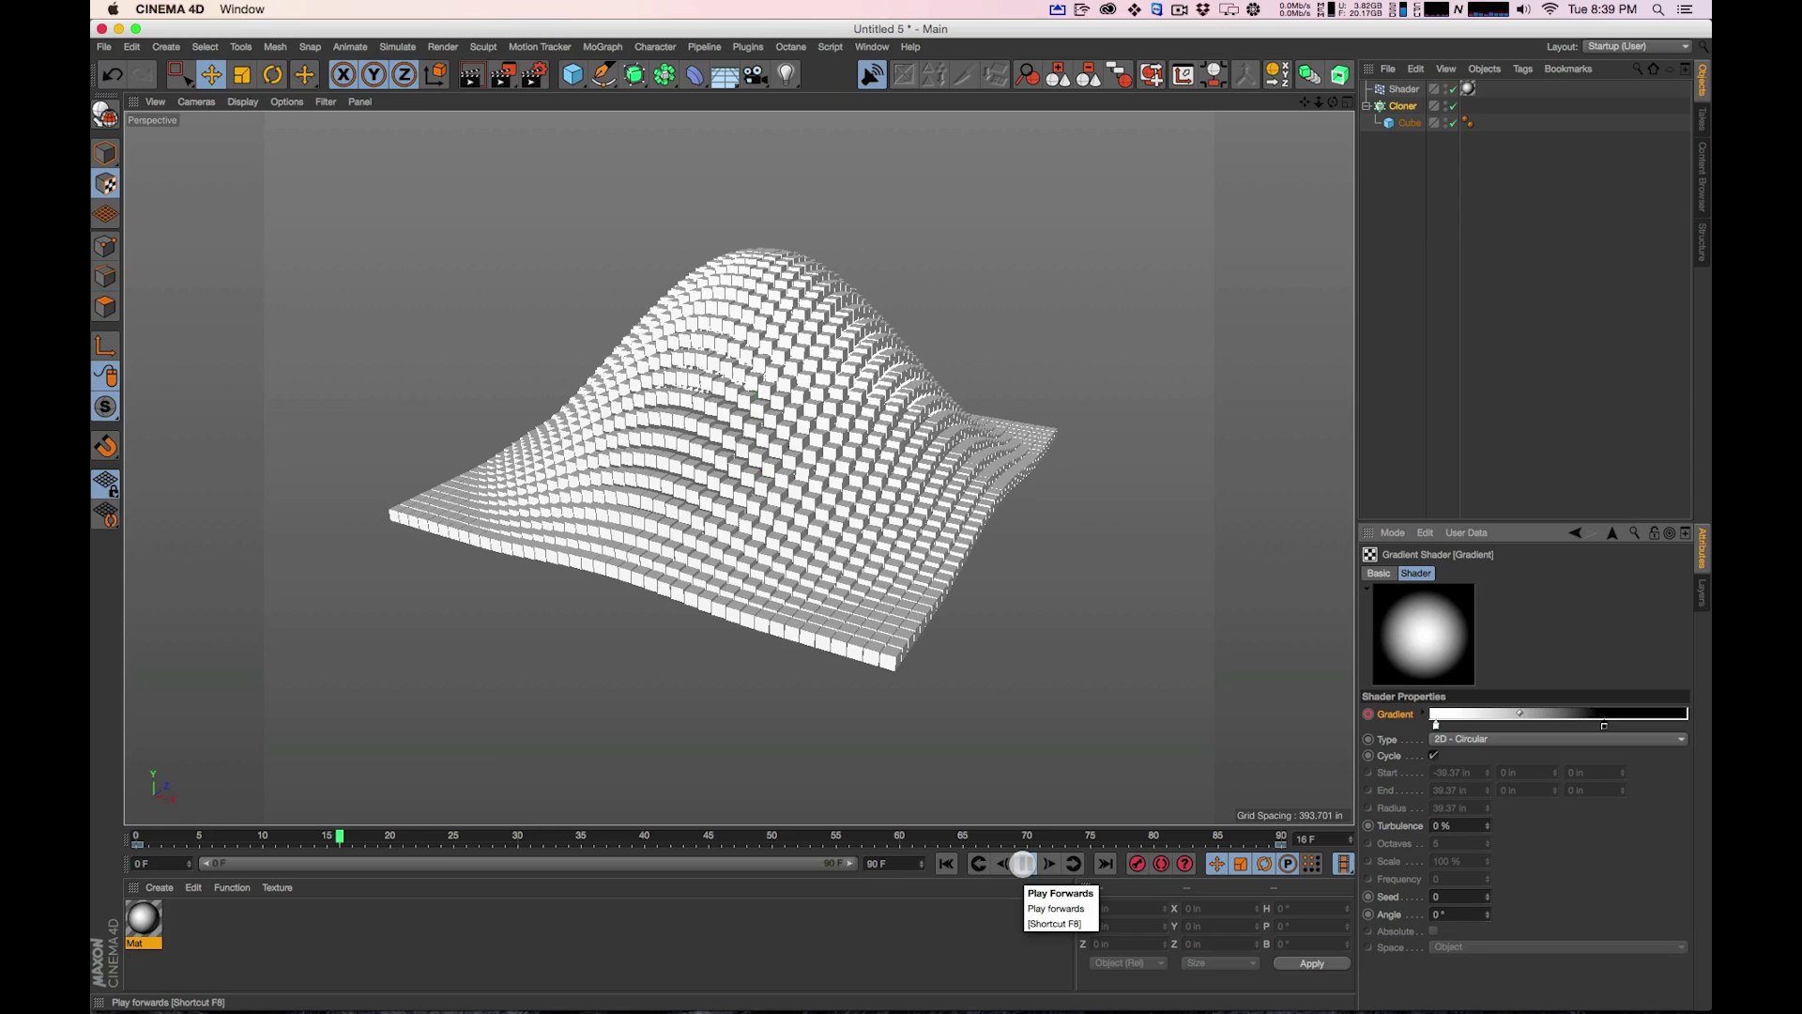
left_click(1024, 862)
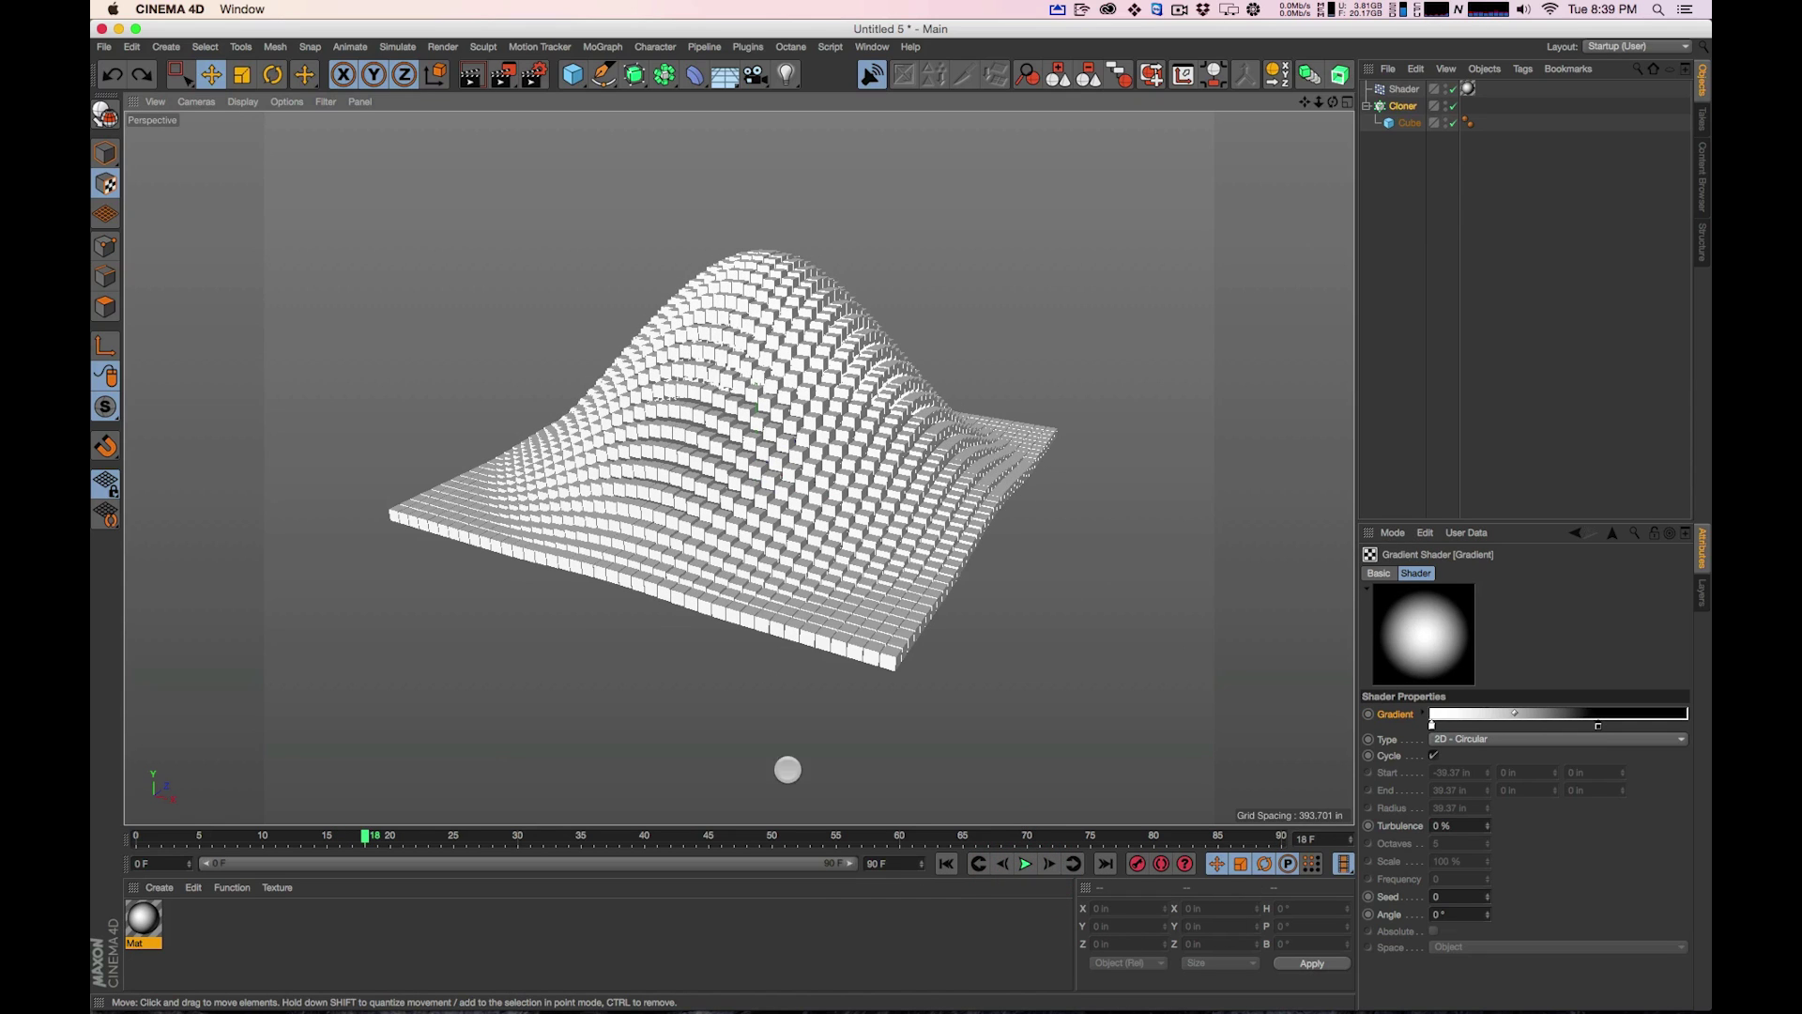
left_click(946, 862)
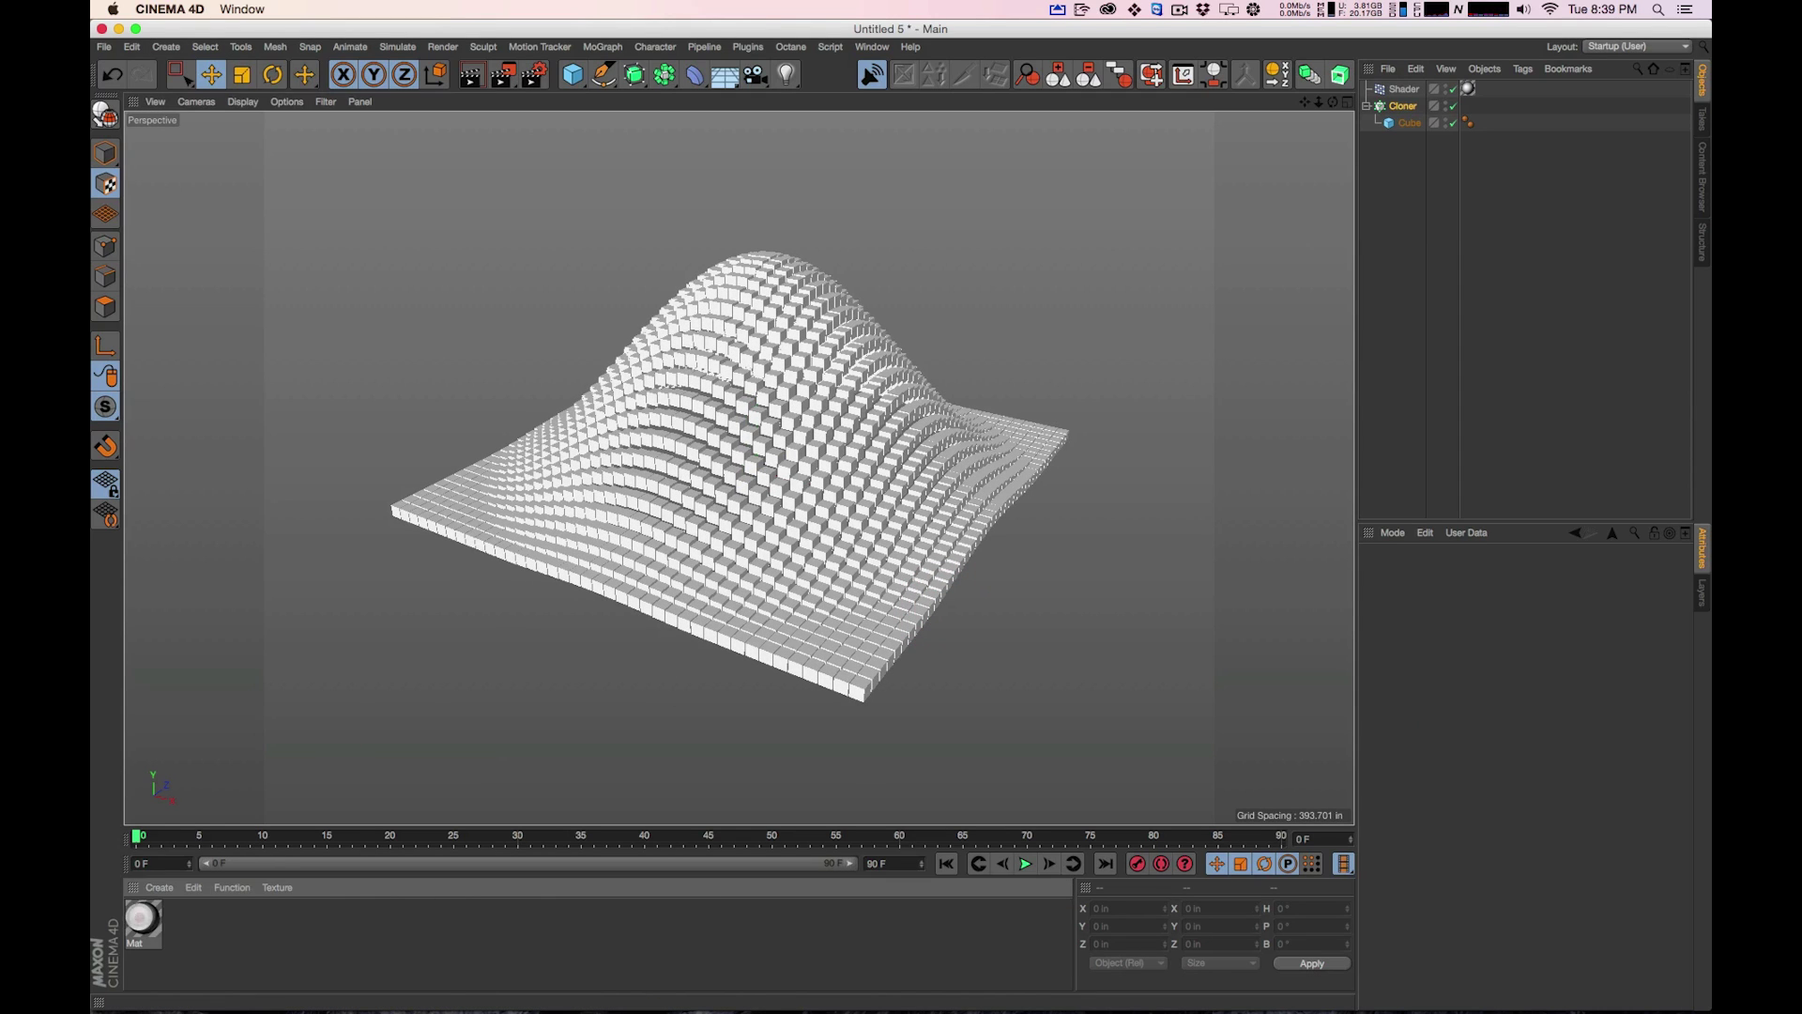
Set the Gradient layer's blend mode to Multiply over the Noise layer
left_click(142, 917)
left_click(1451, 964)
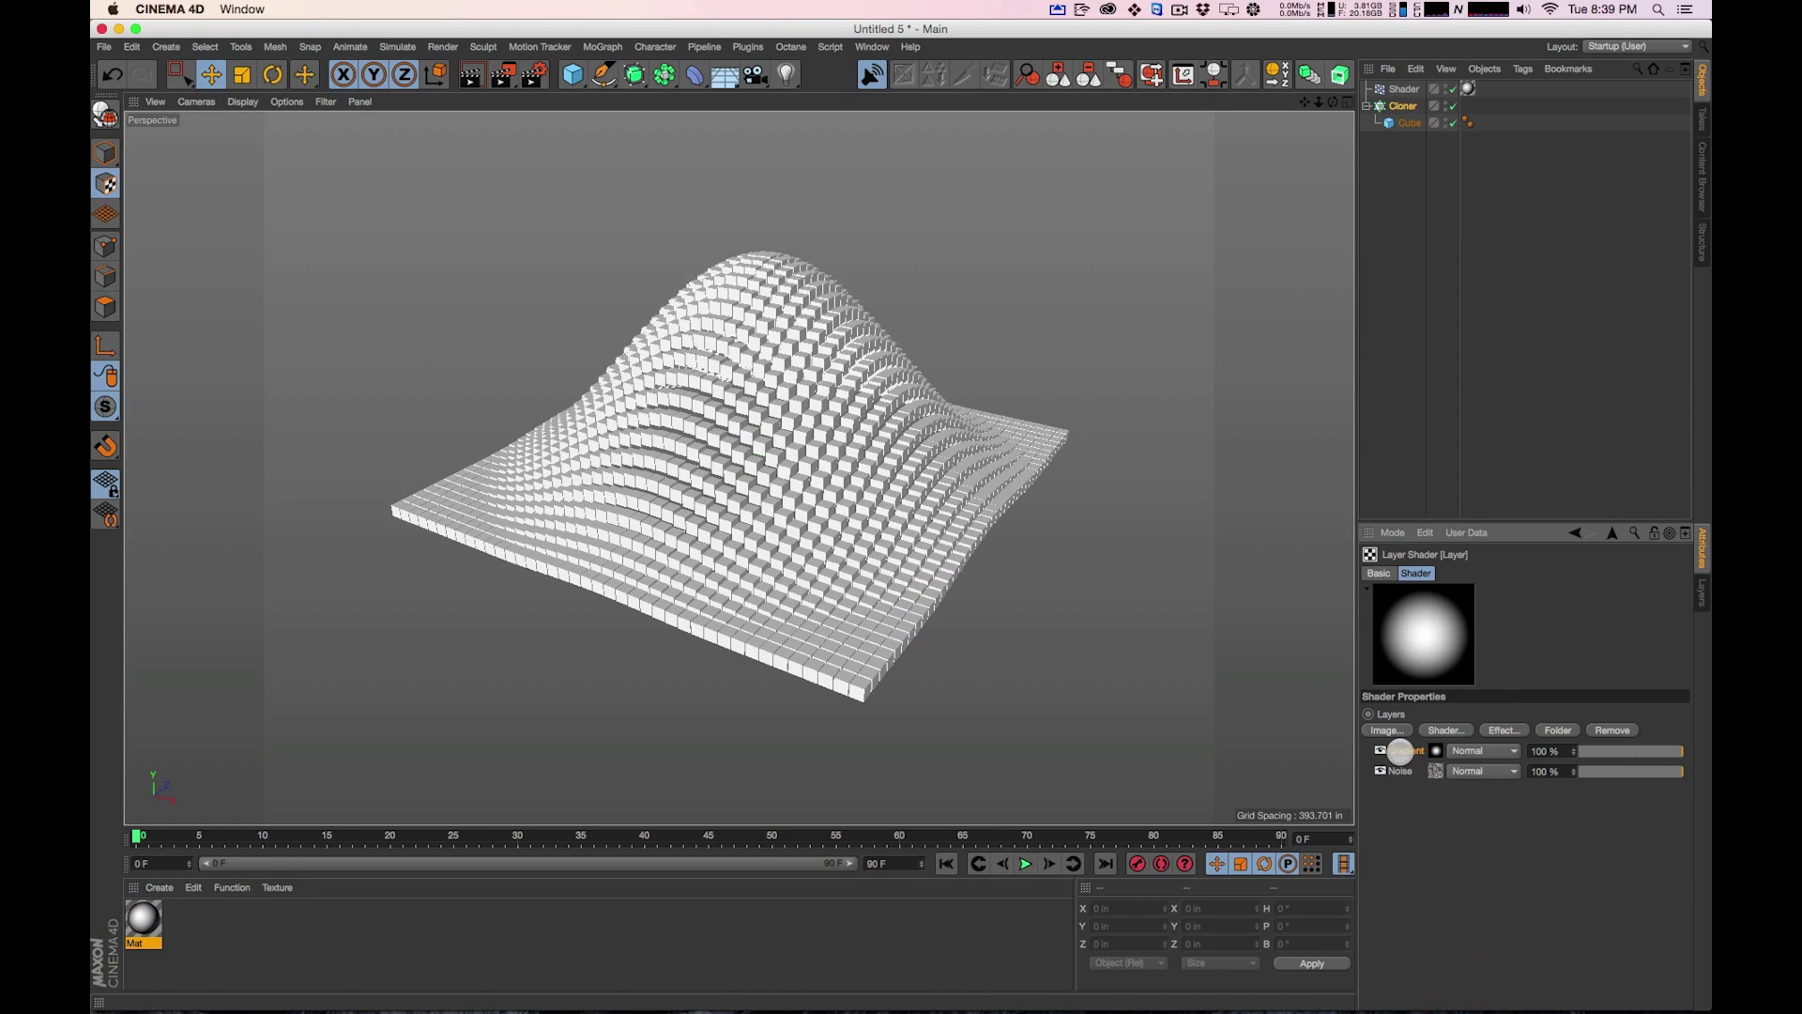
left_click(1400, 750)
left_click(1500, 749)
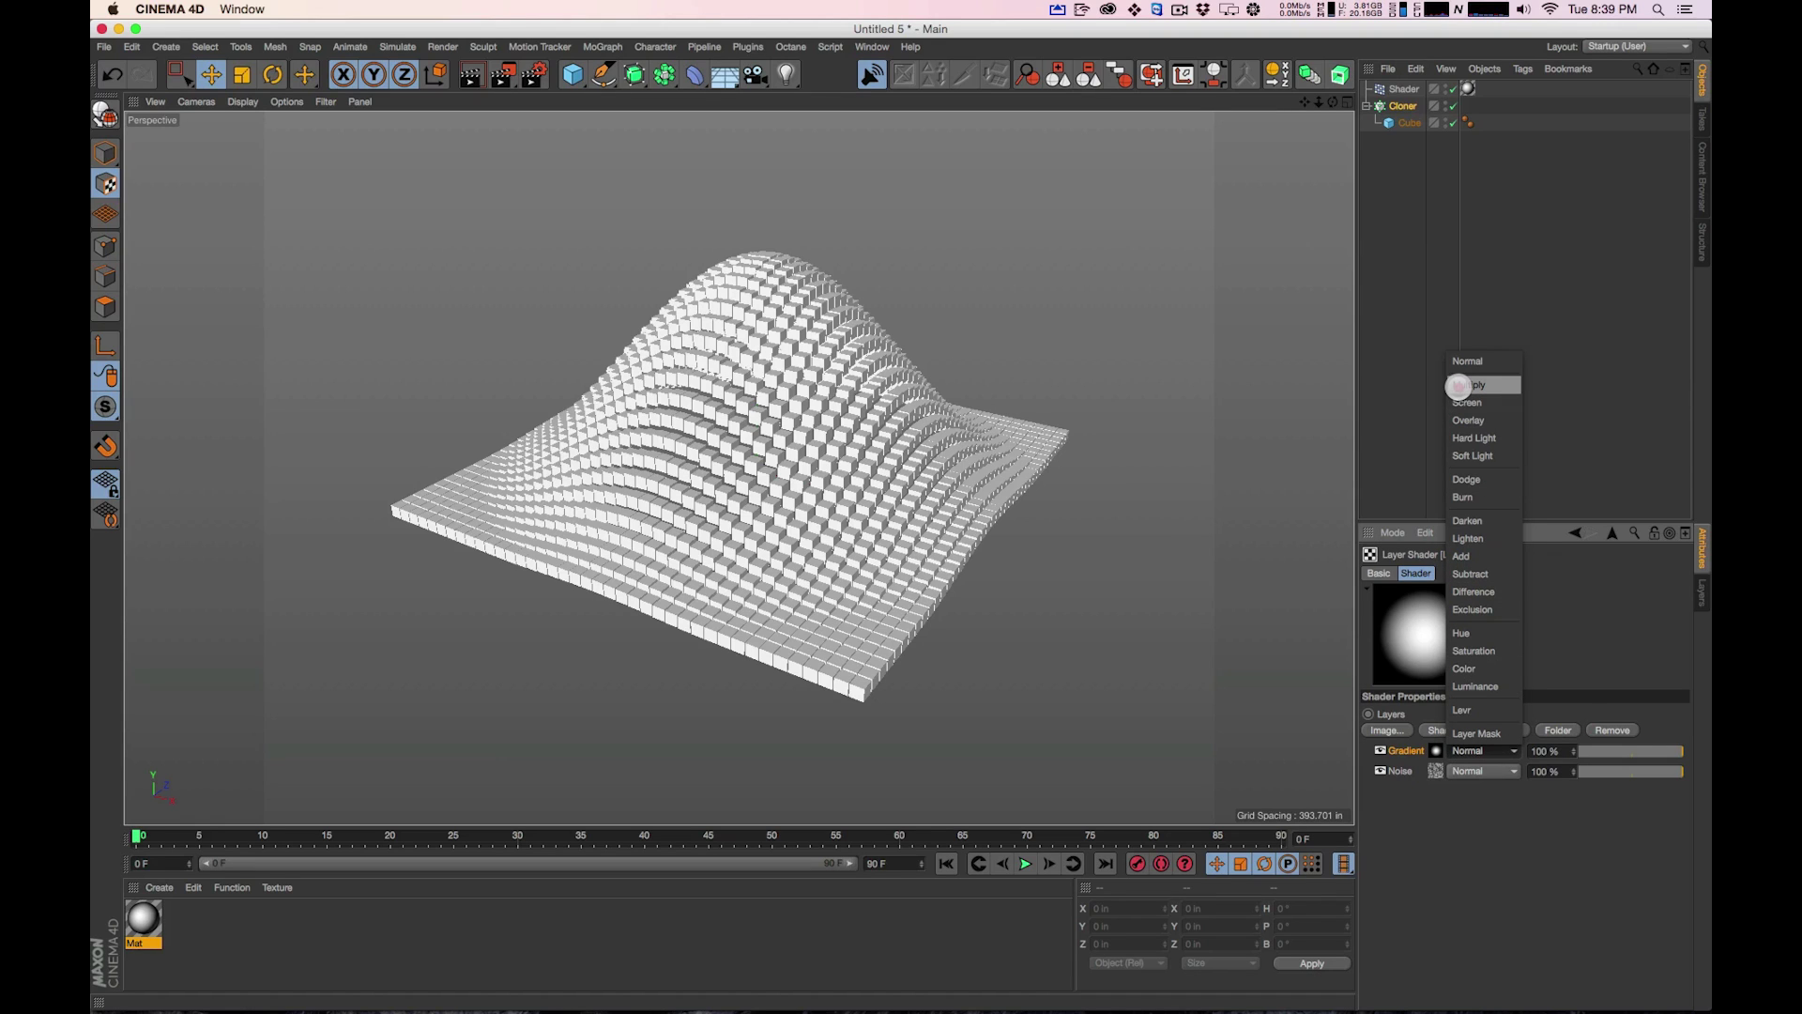
left_click(1464, 385)
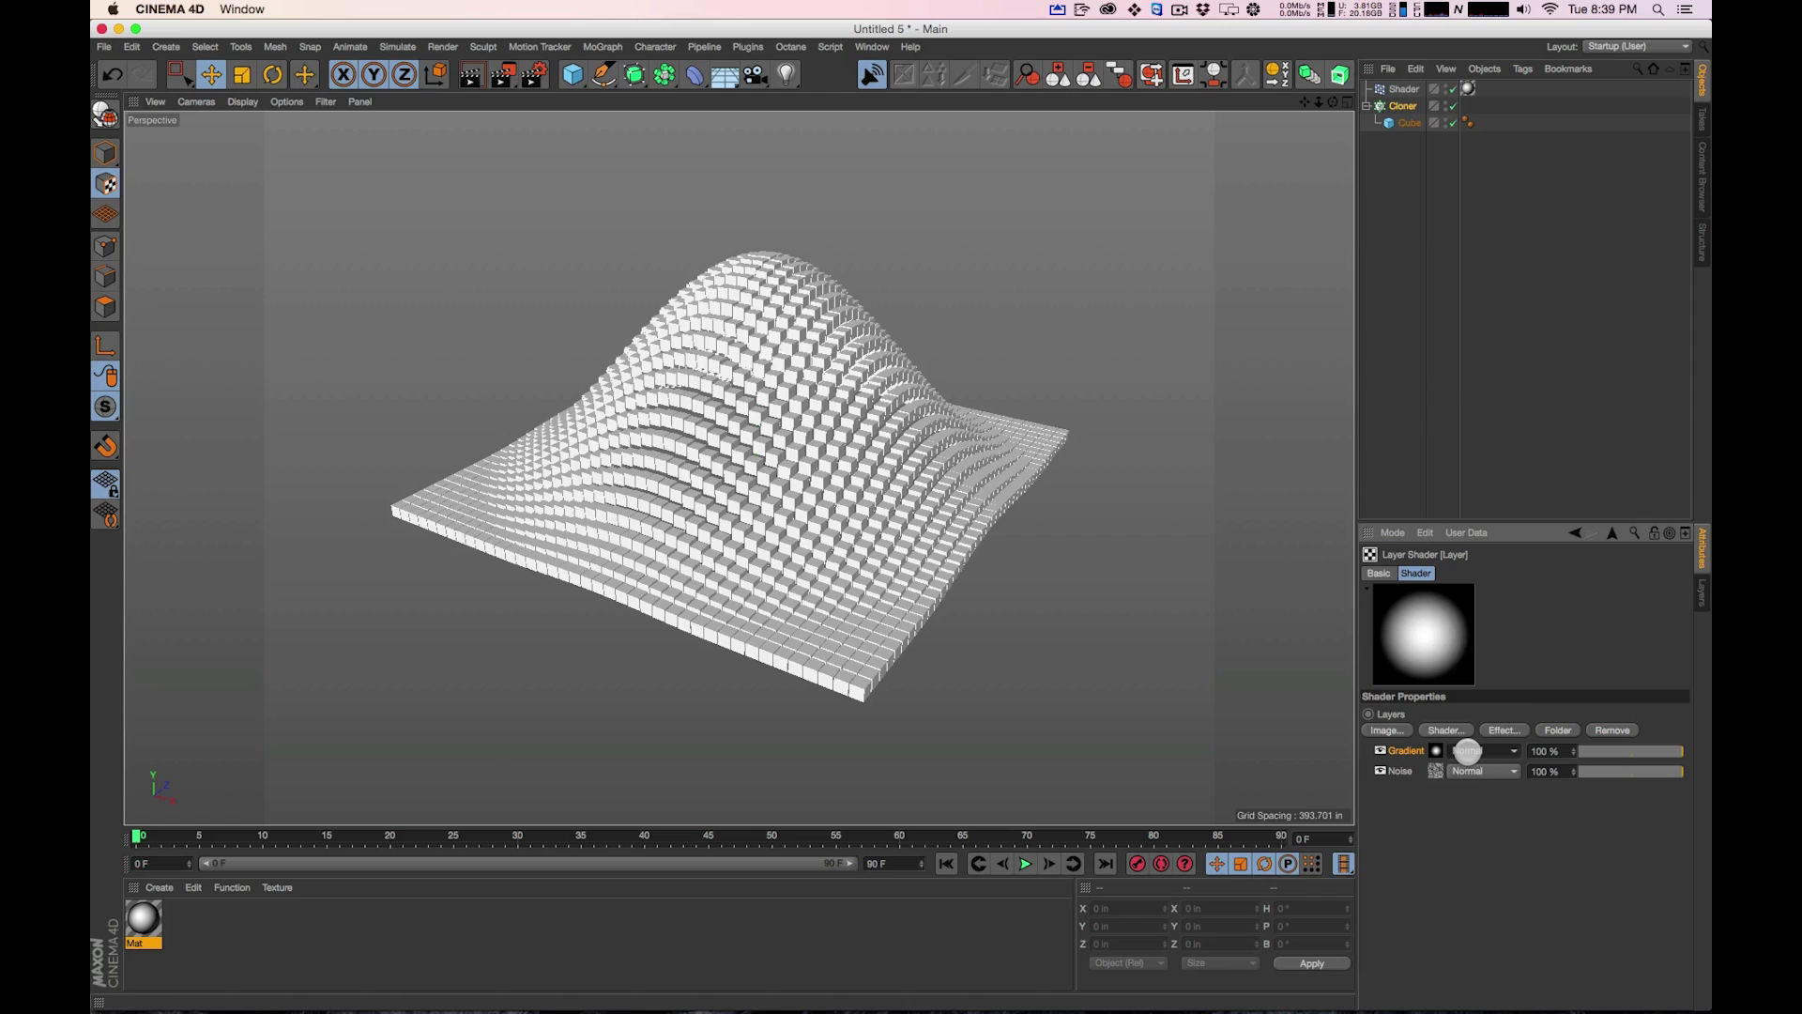
left_click(1469, 751)
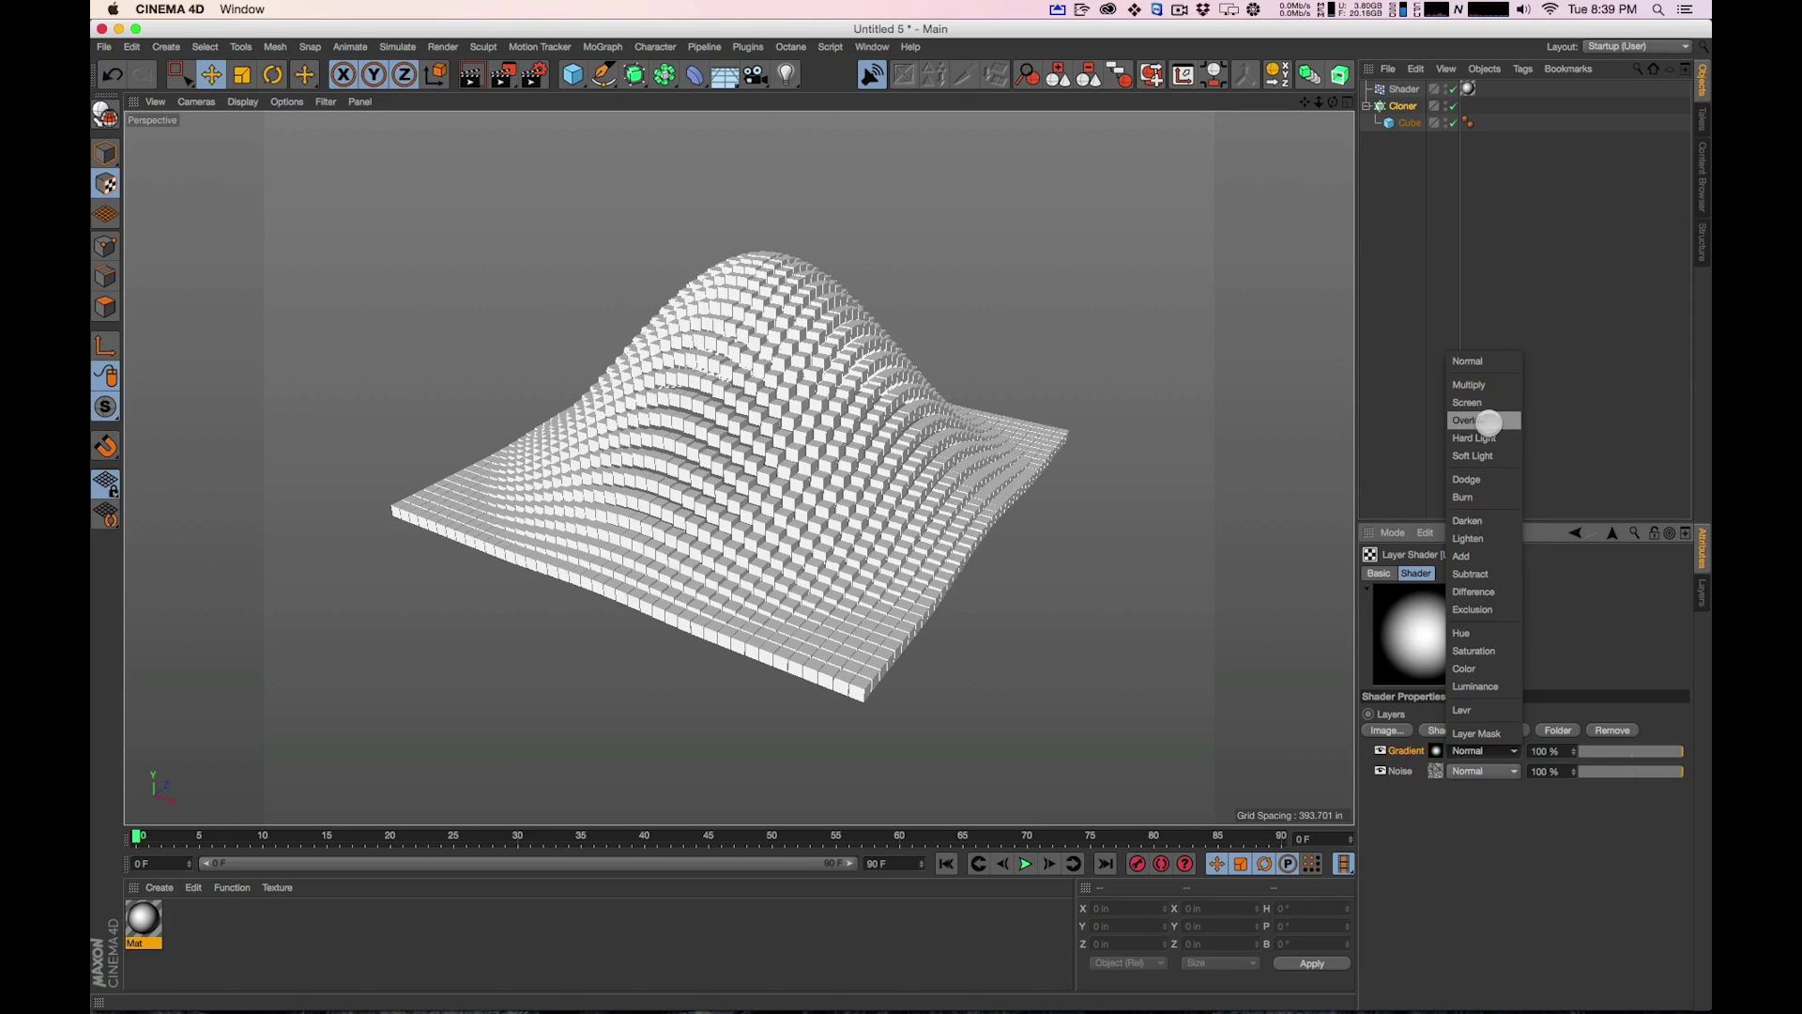
left_click(1491, 387)
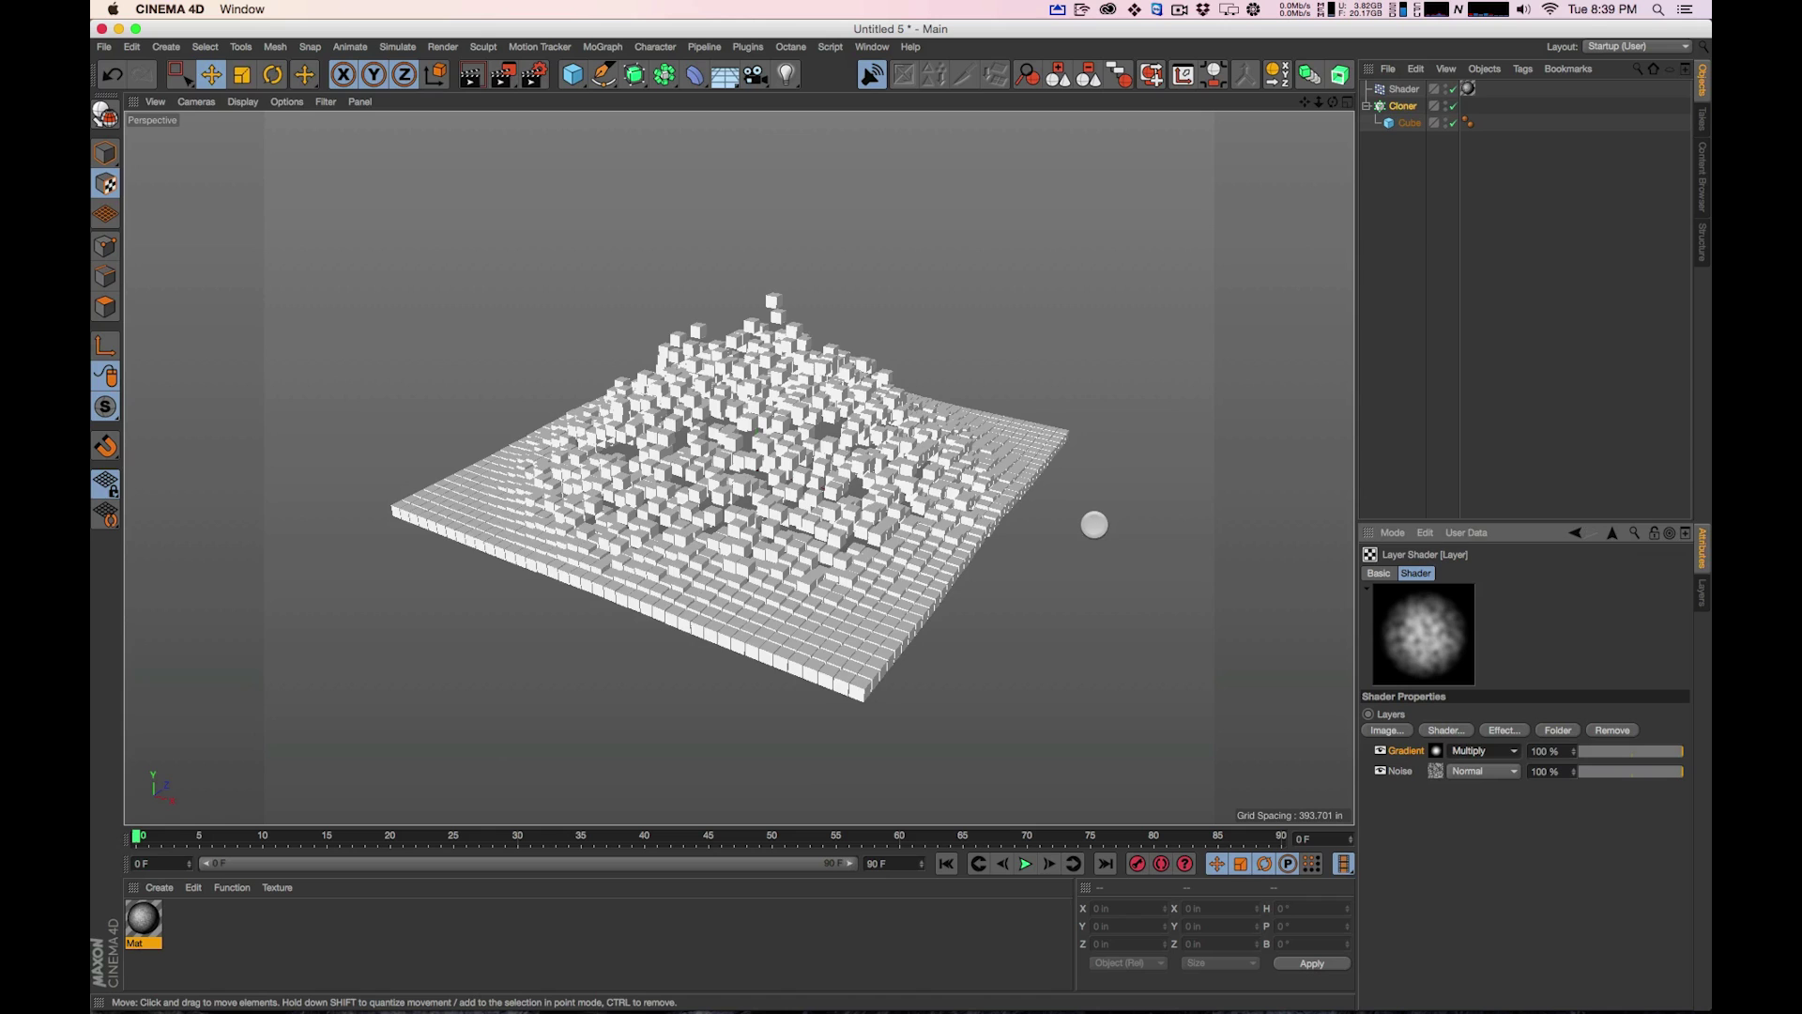
Widen the white part of the gradient in the Gradient layer's settings
left_click_drag(1095, 524, 1070, 591, "alt")
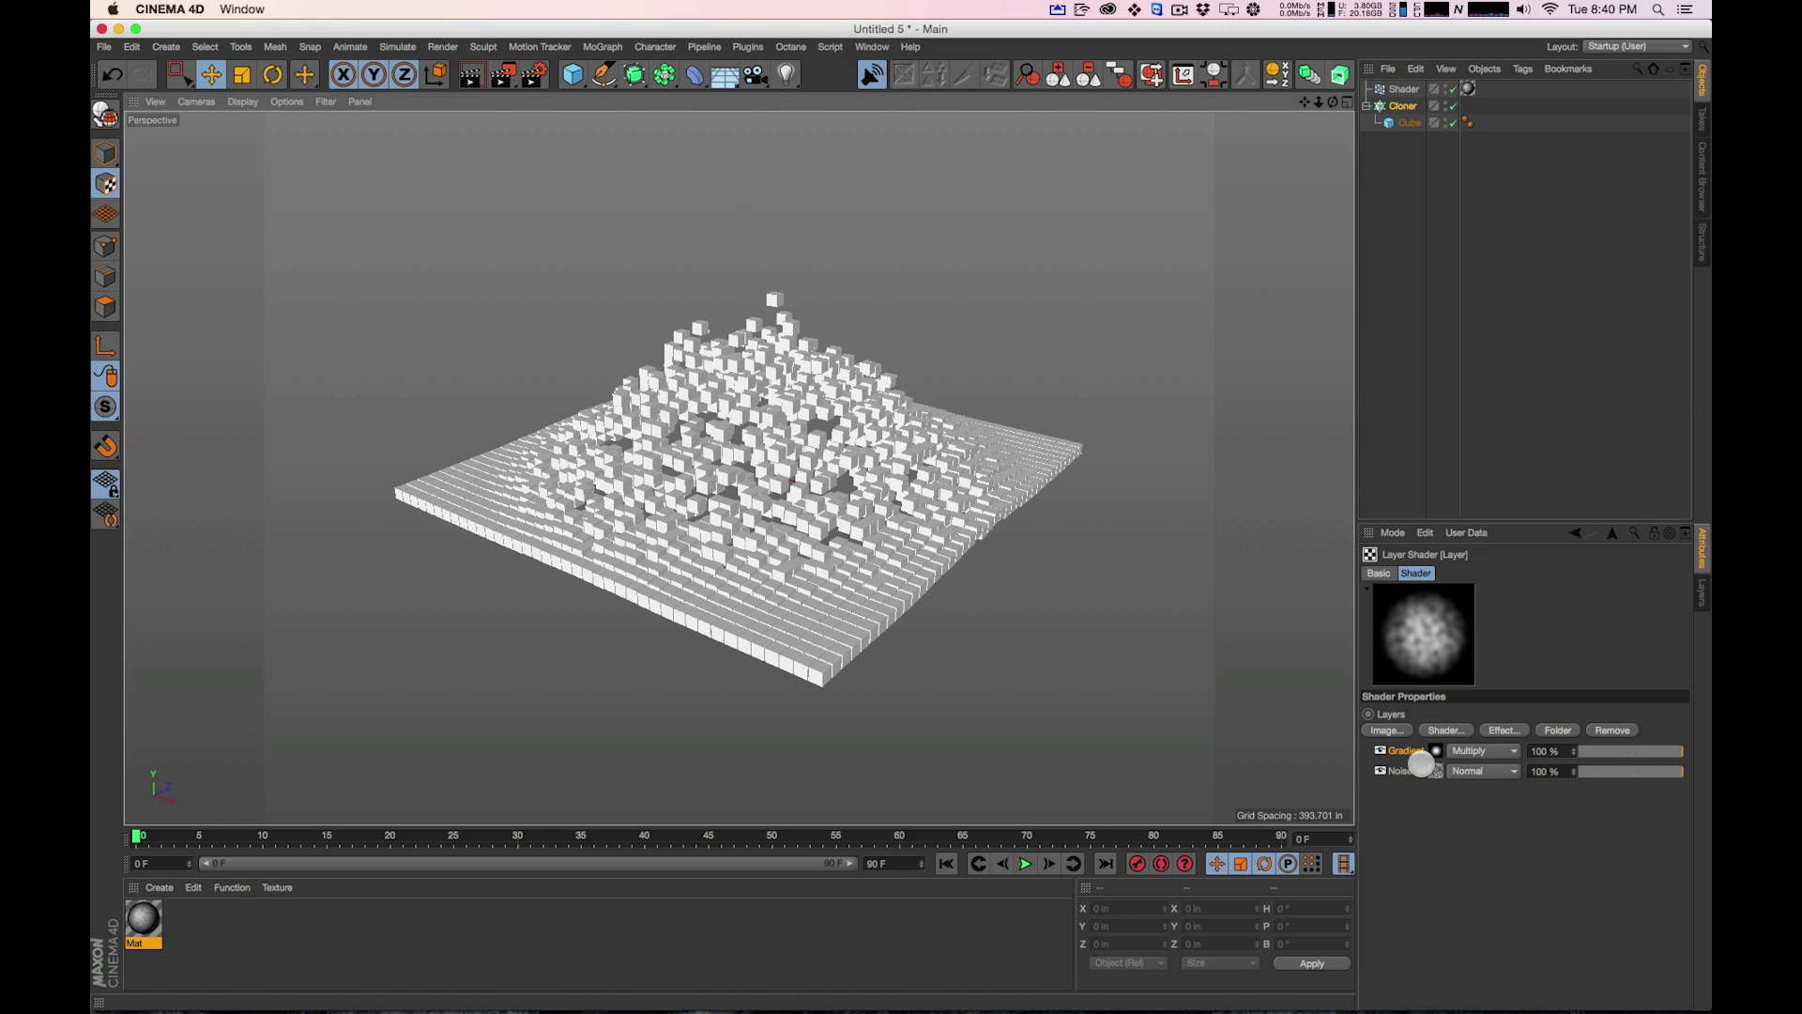
left_click(1436, 750)
mouse_move(1431, 725)
left_mouse_down()
mouse_move(1500, 725)
mouse_move(1431, 724)
left_mouse_up()
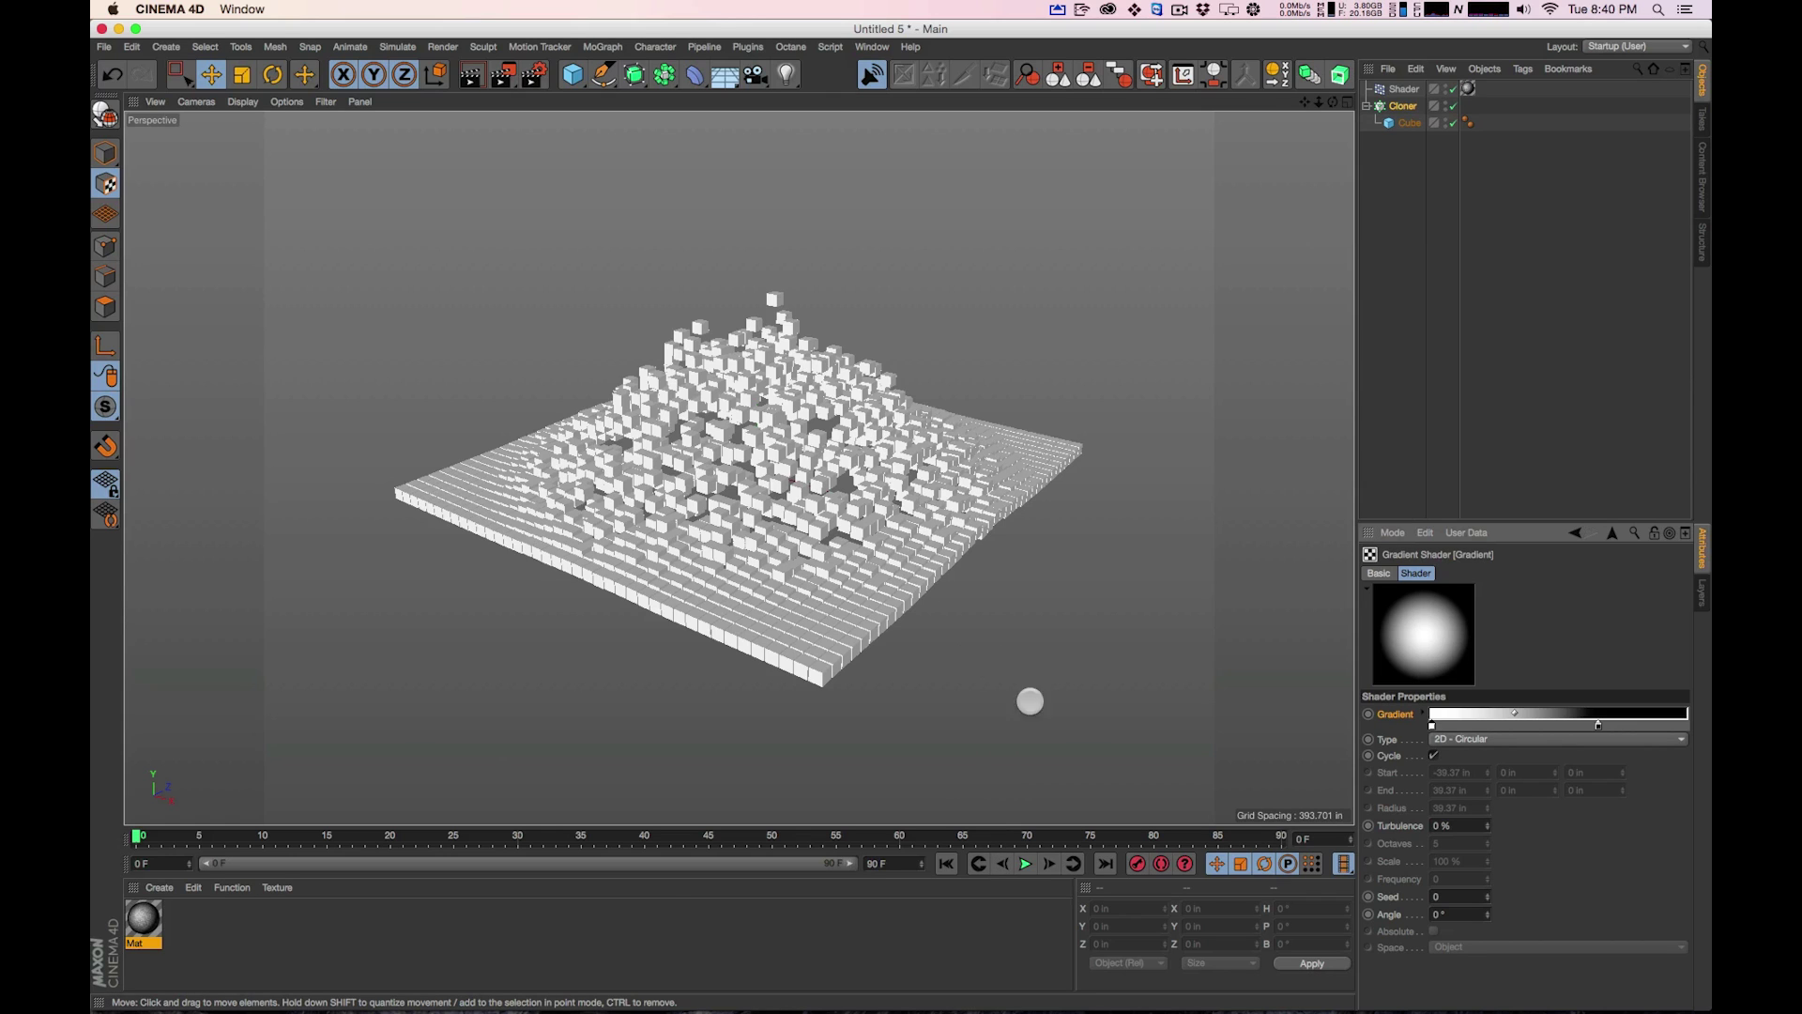
Set the Noise layer's Movement X to 0 in and its Speed to 0%
left_click(145, 921)
left_click(1450, 963)
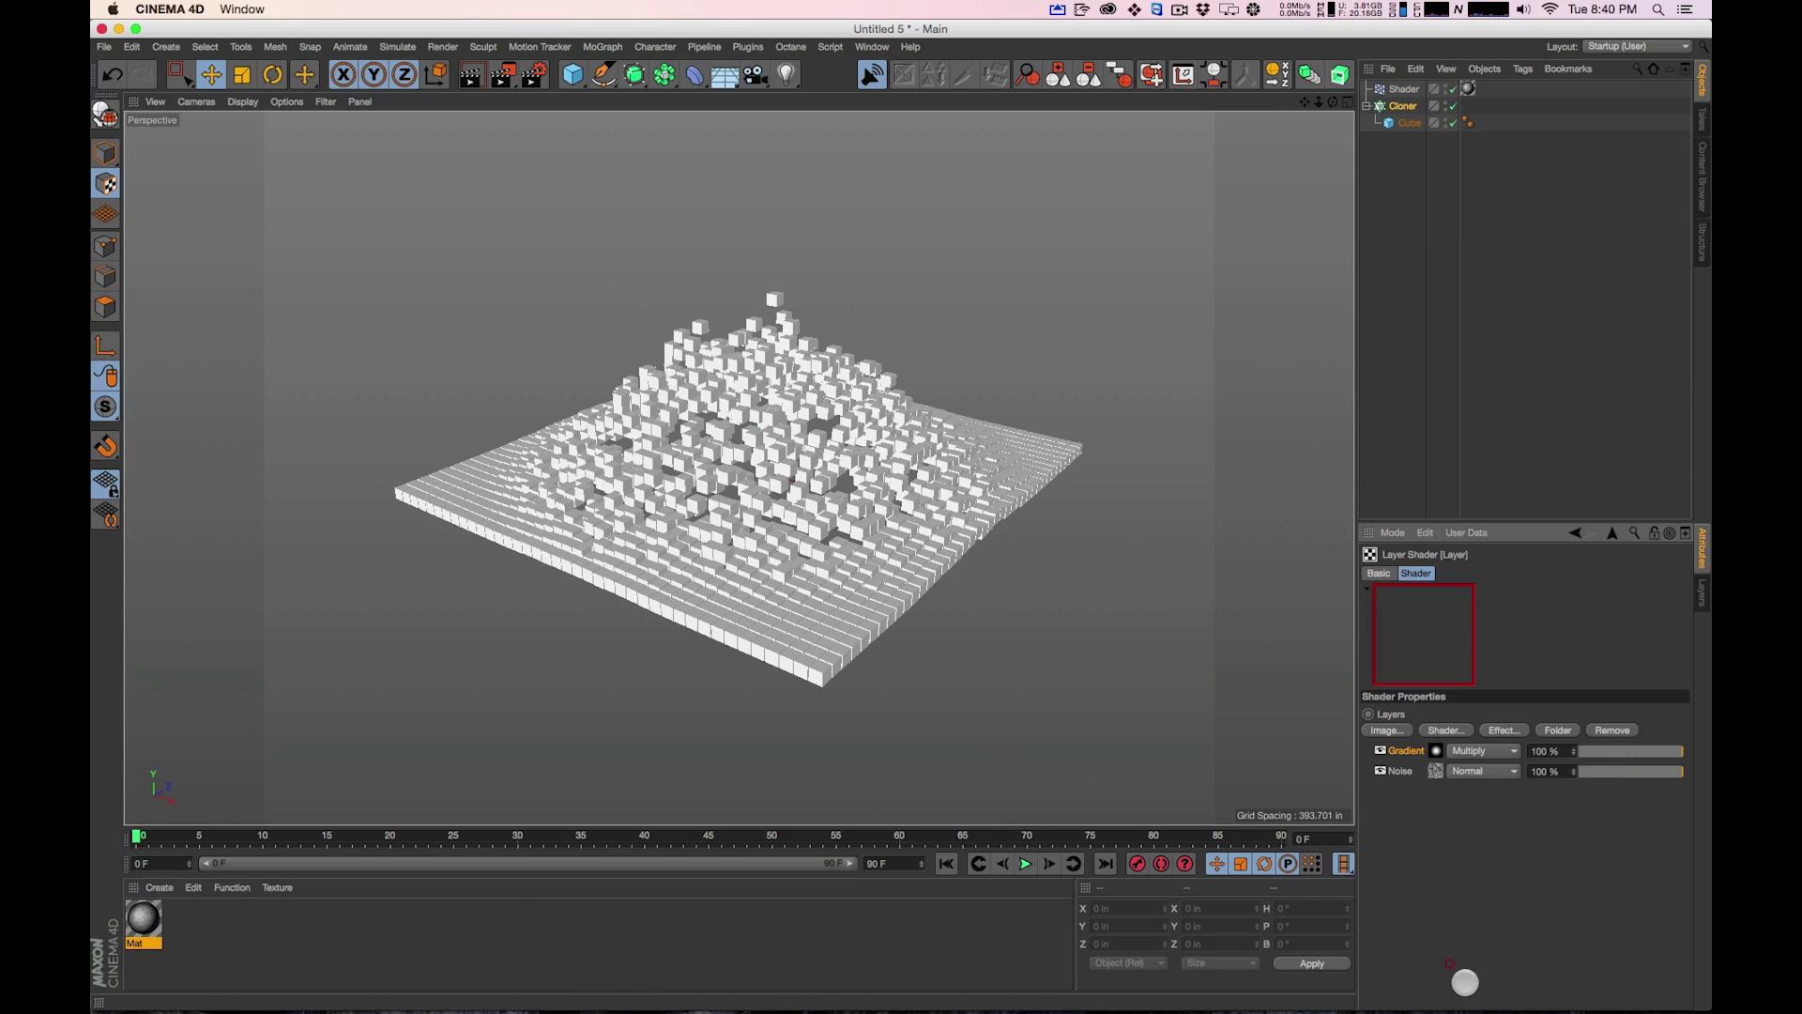
left_click(1433, 774)
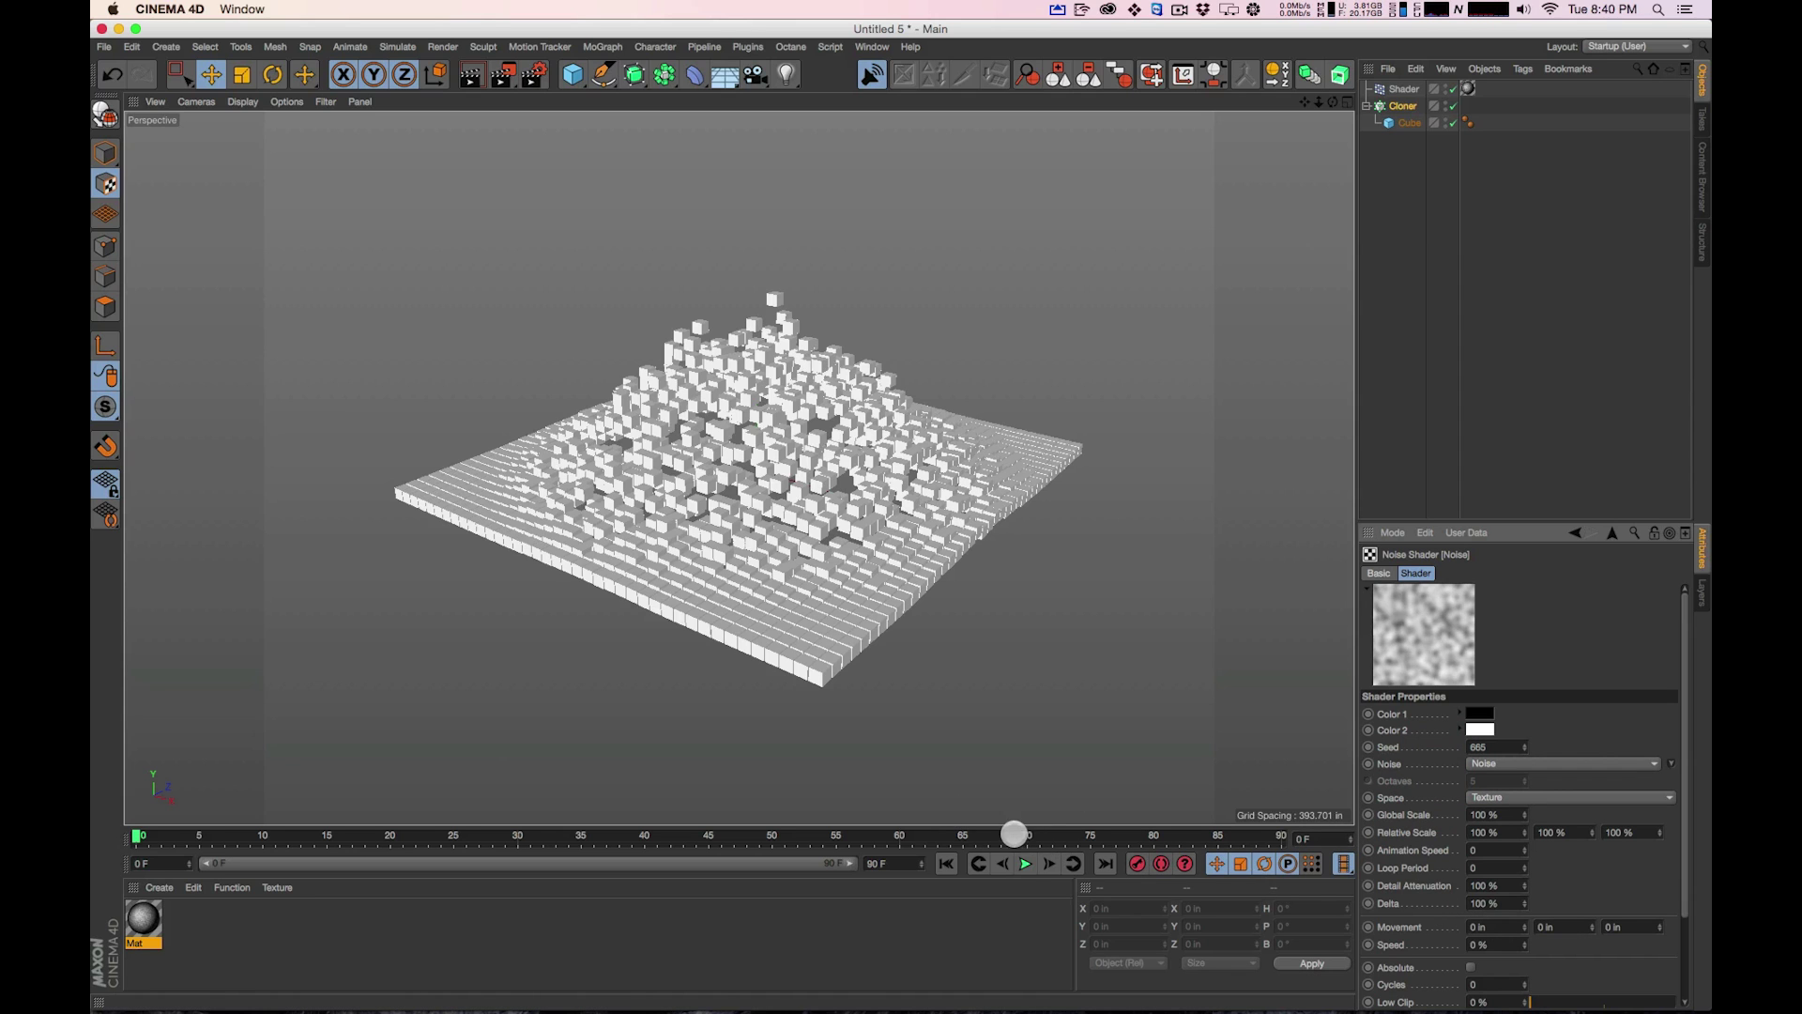
left_click(1024, 863)
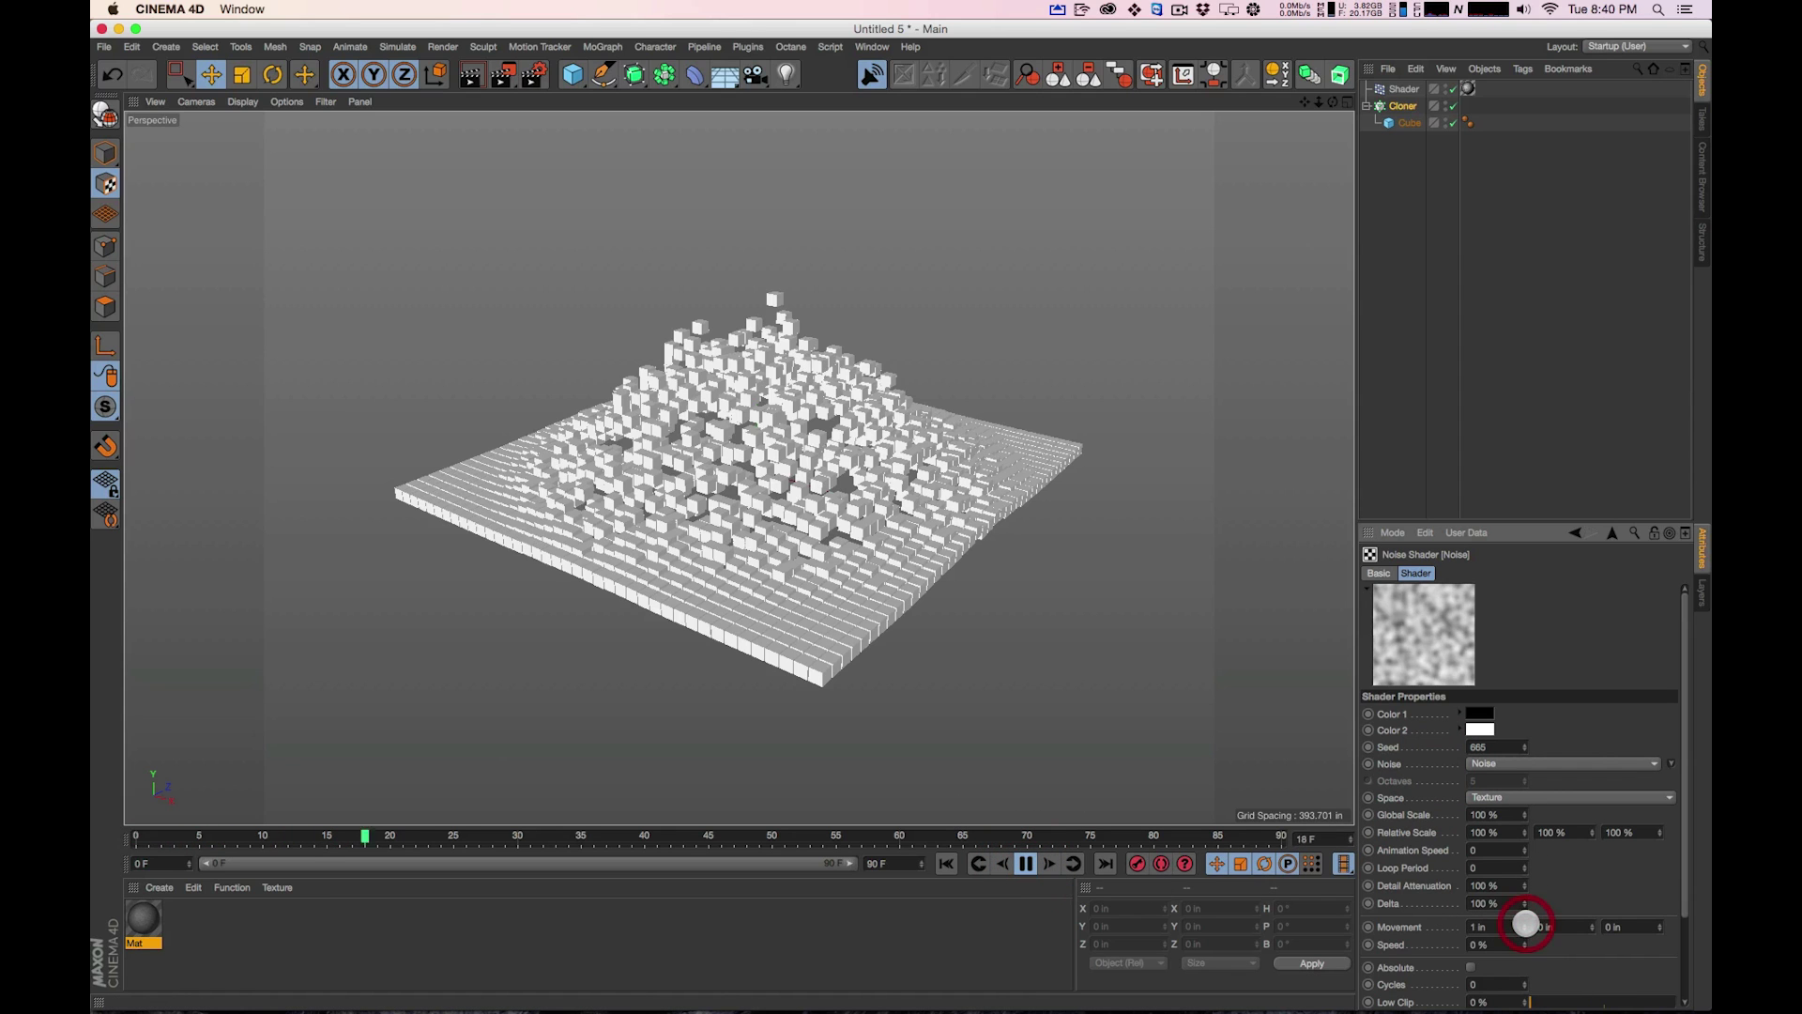
left_click(1525, 924)
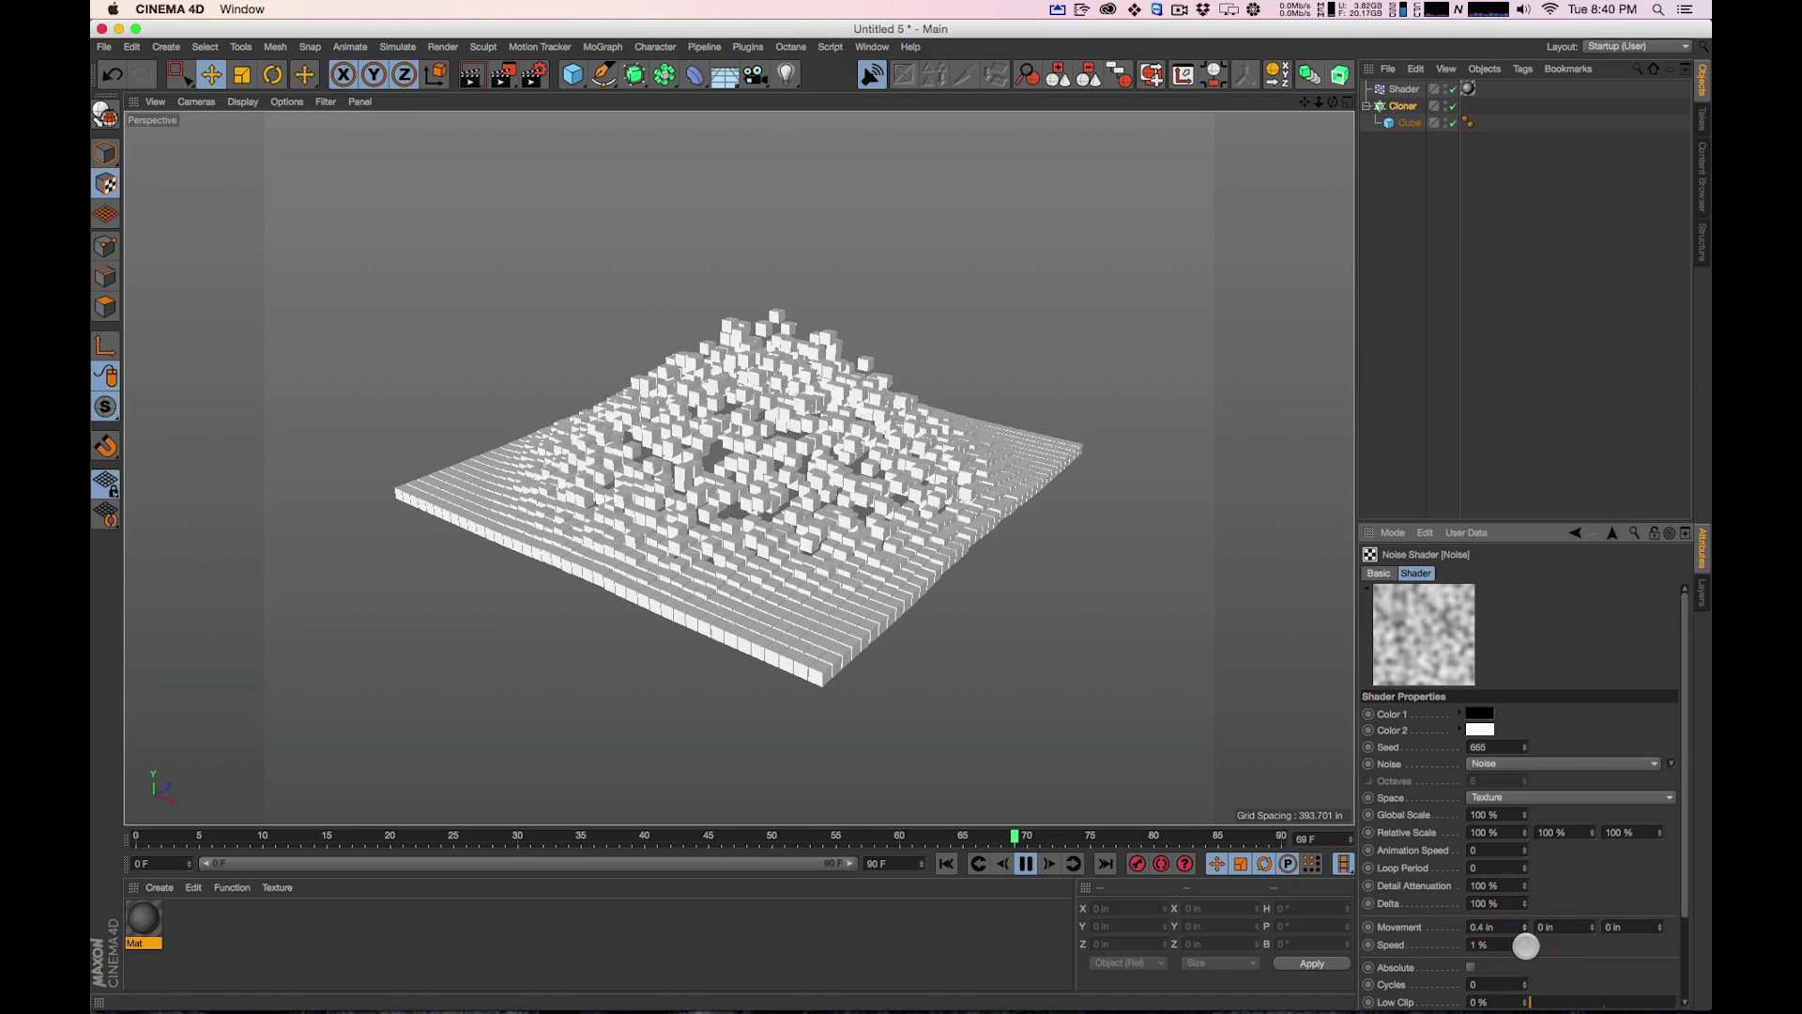
left_click_drag(1524, 944, 1526, 950)
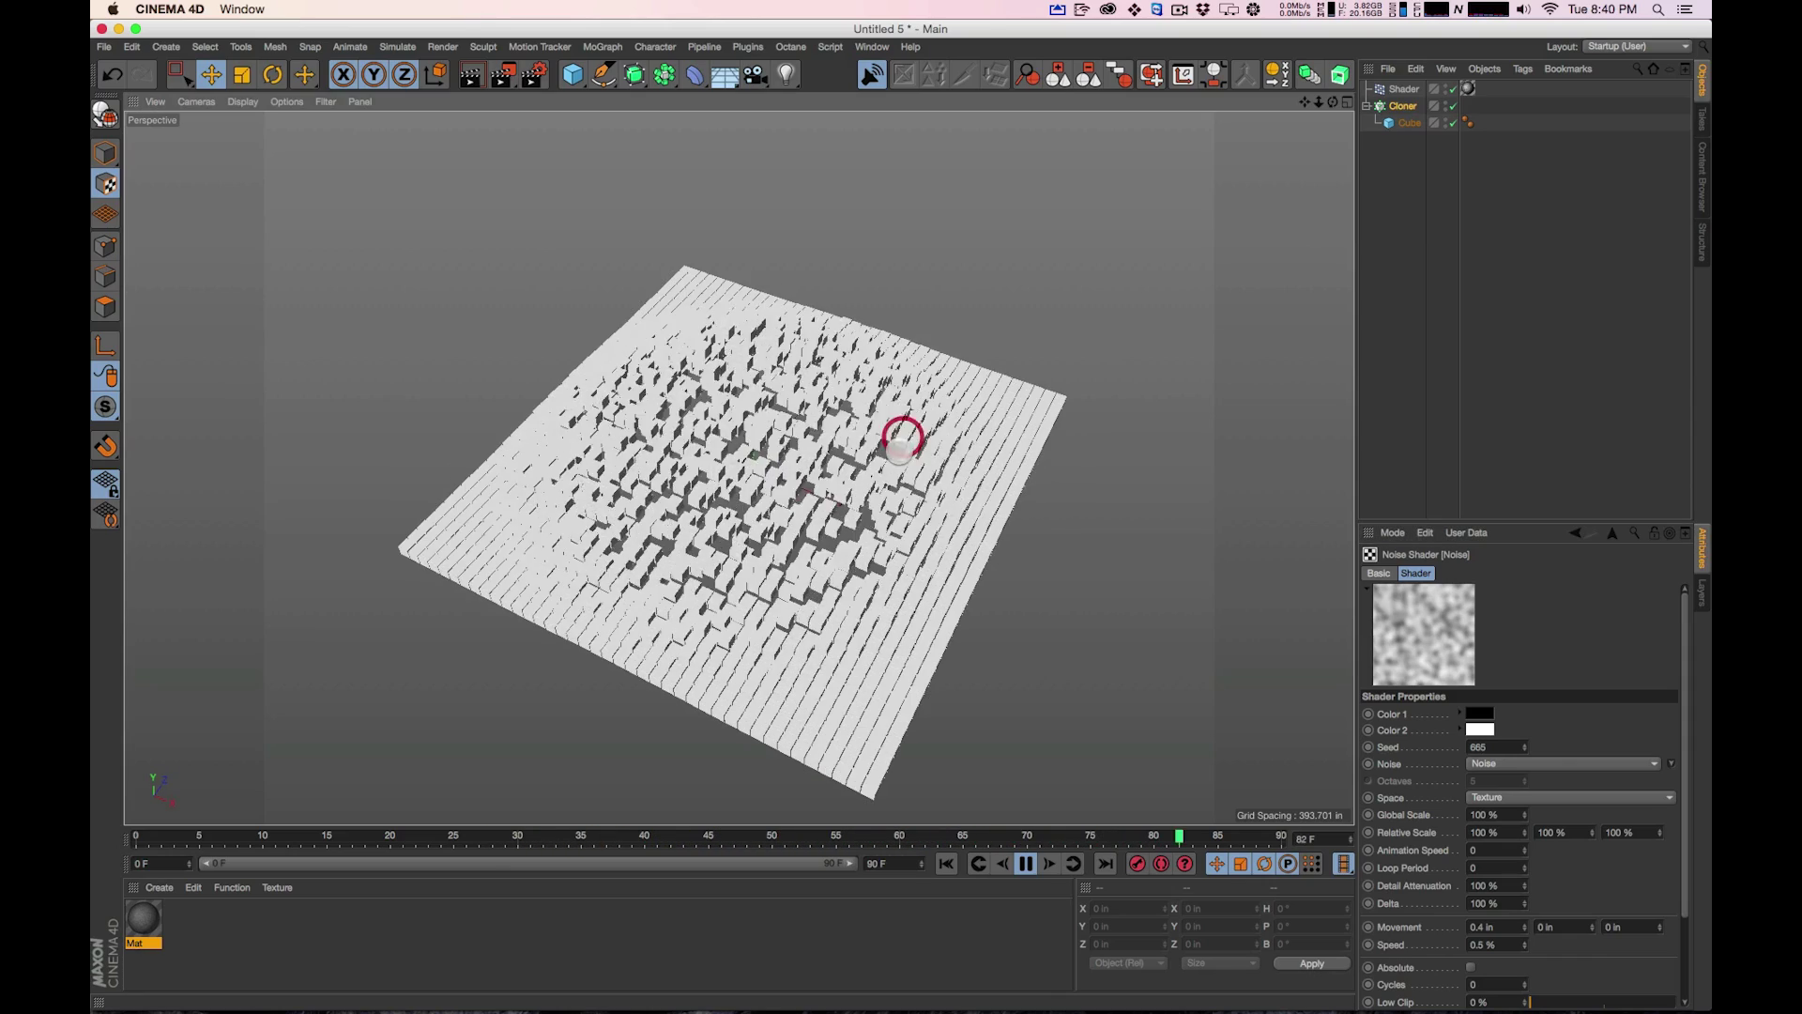
left_click(934, 537)
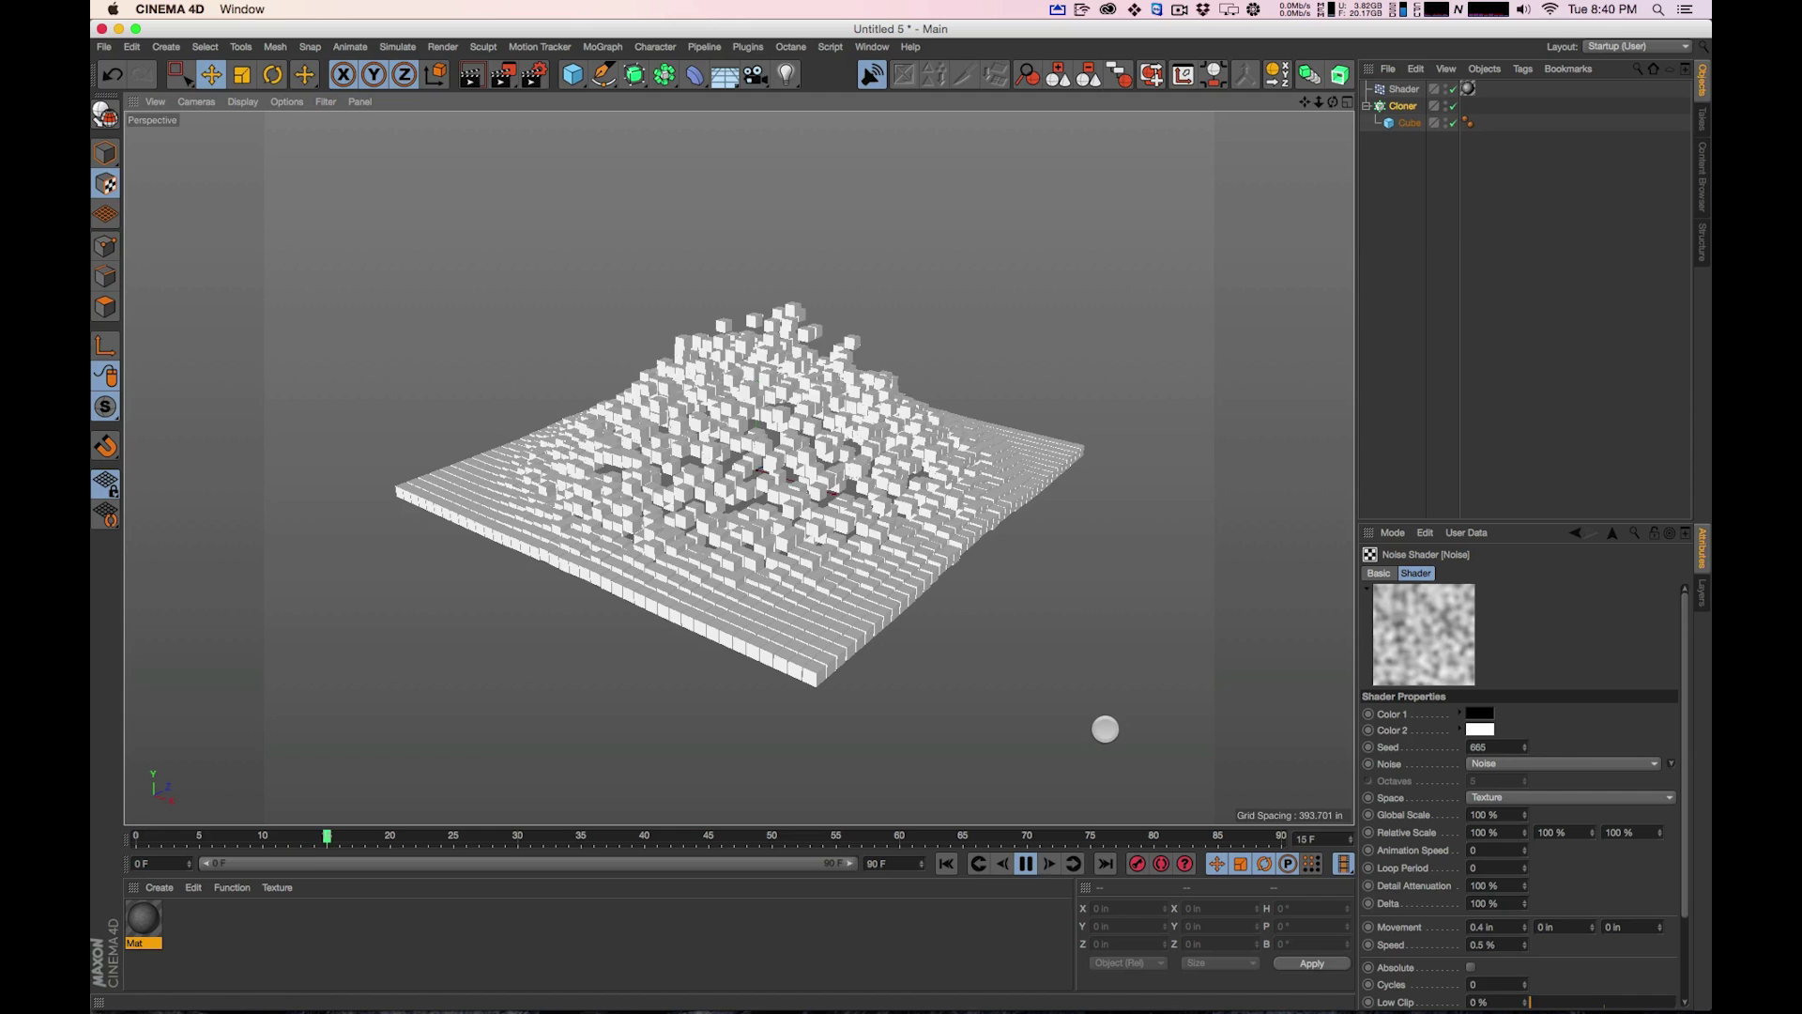
left_click(1431, 924)
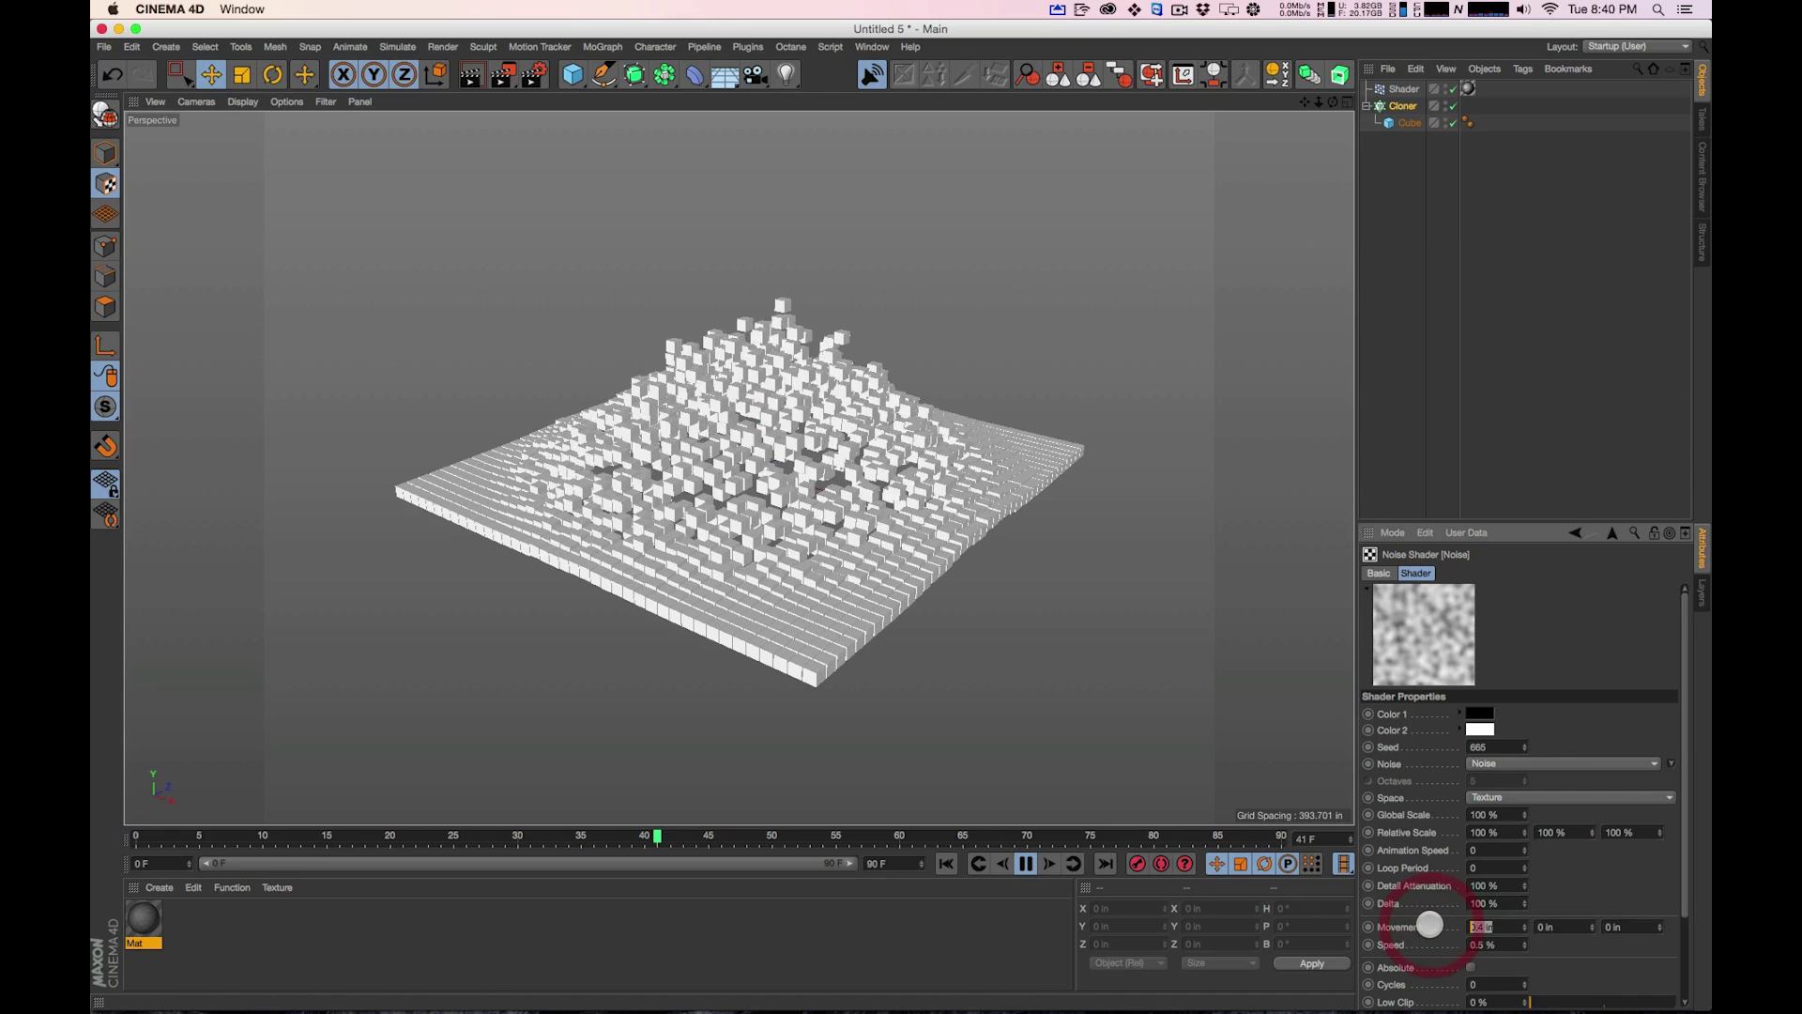
type("0")
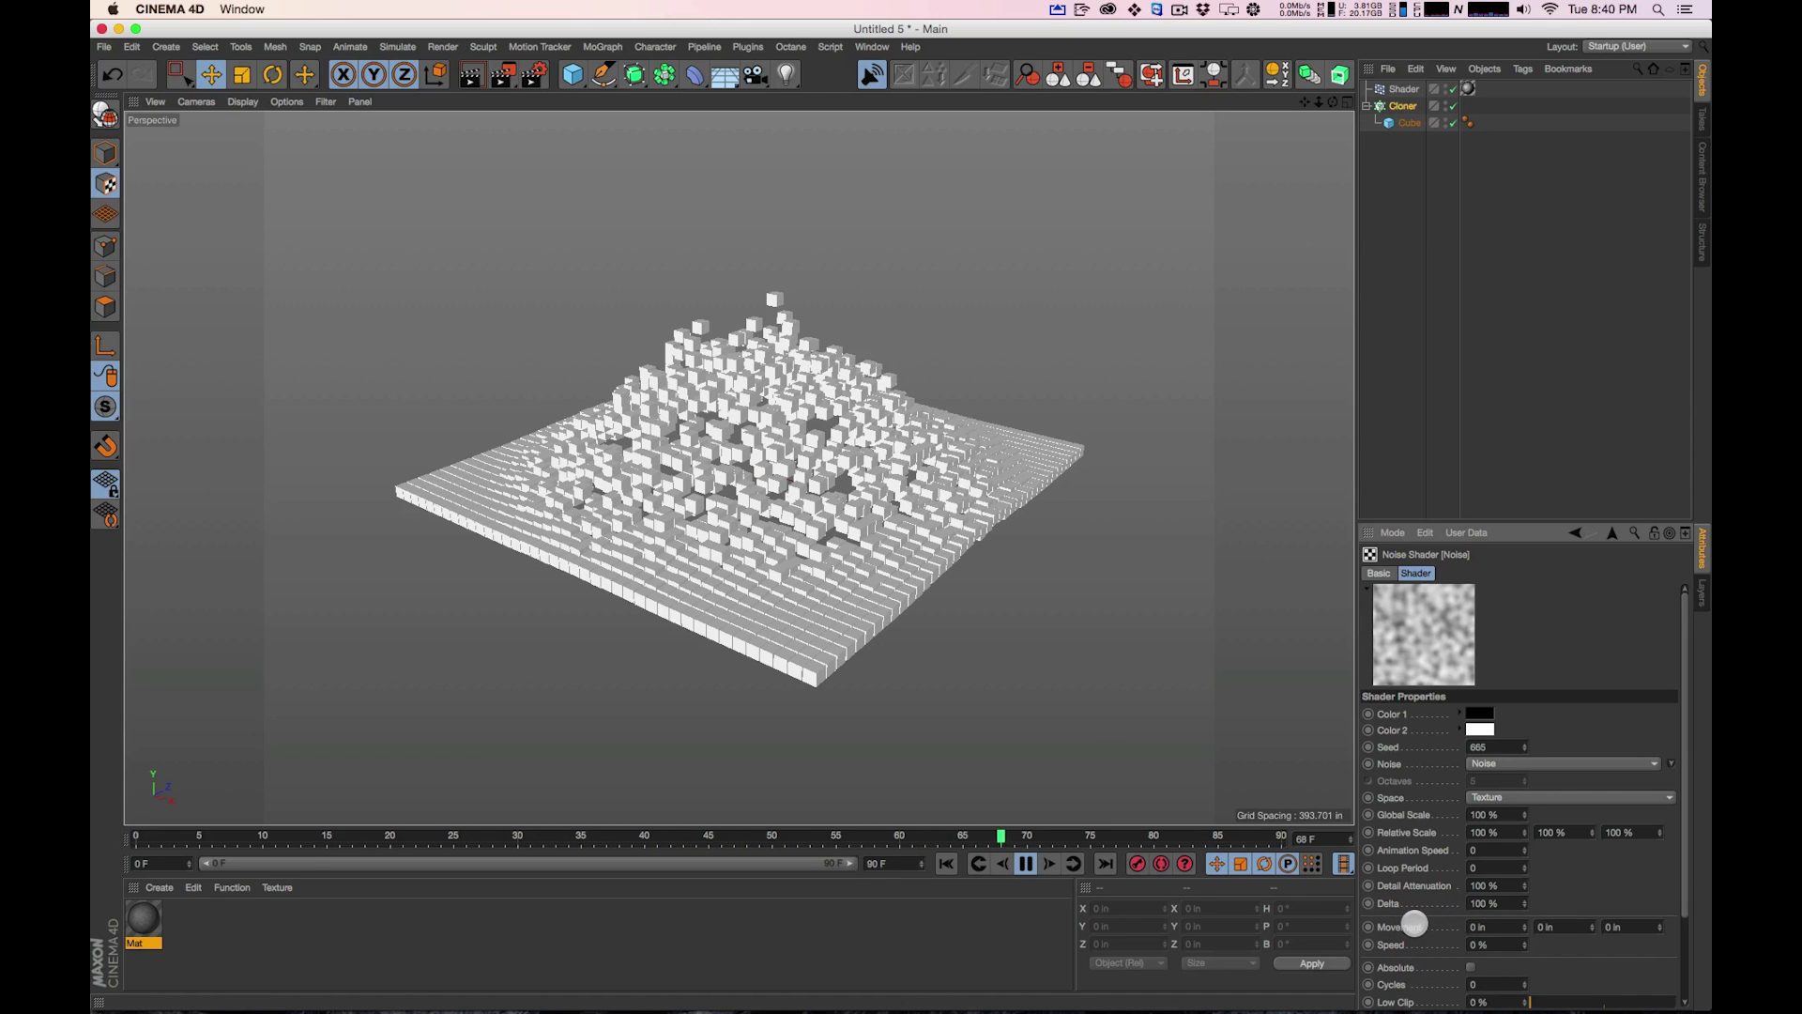
Stop playback, rewind to frame 0 and deselect the cloner and cube
left_click(1021, 864)
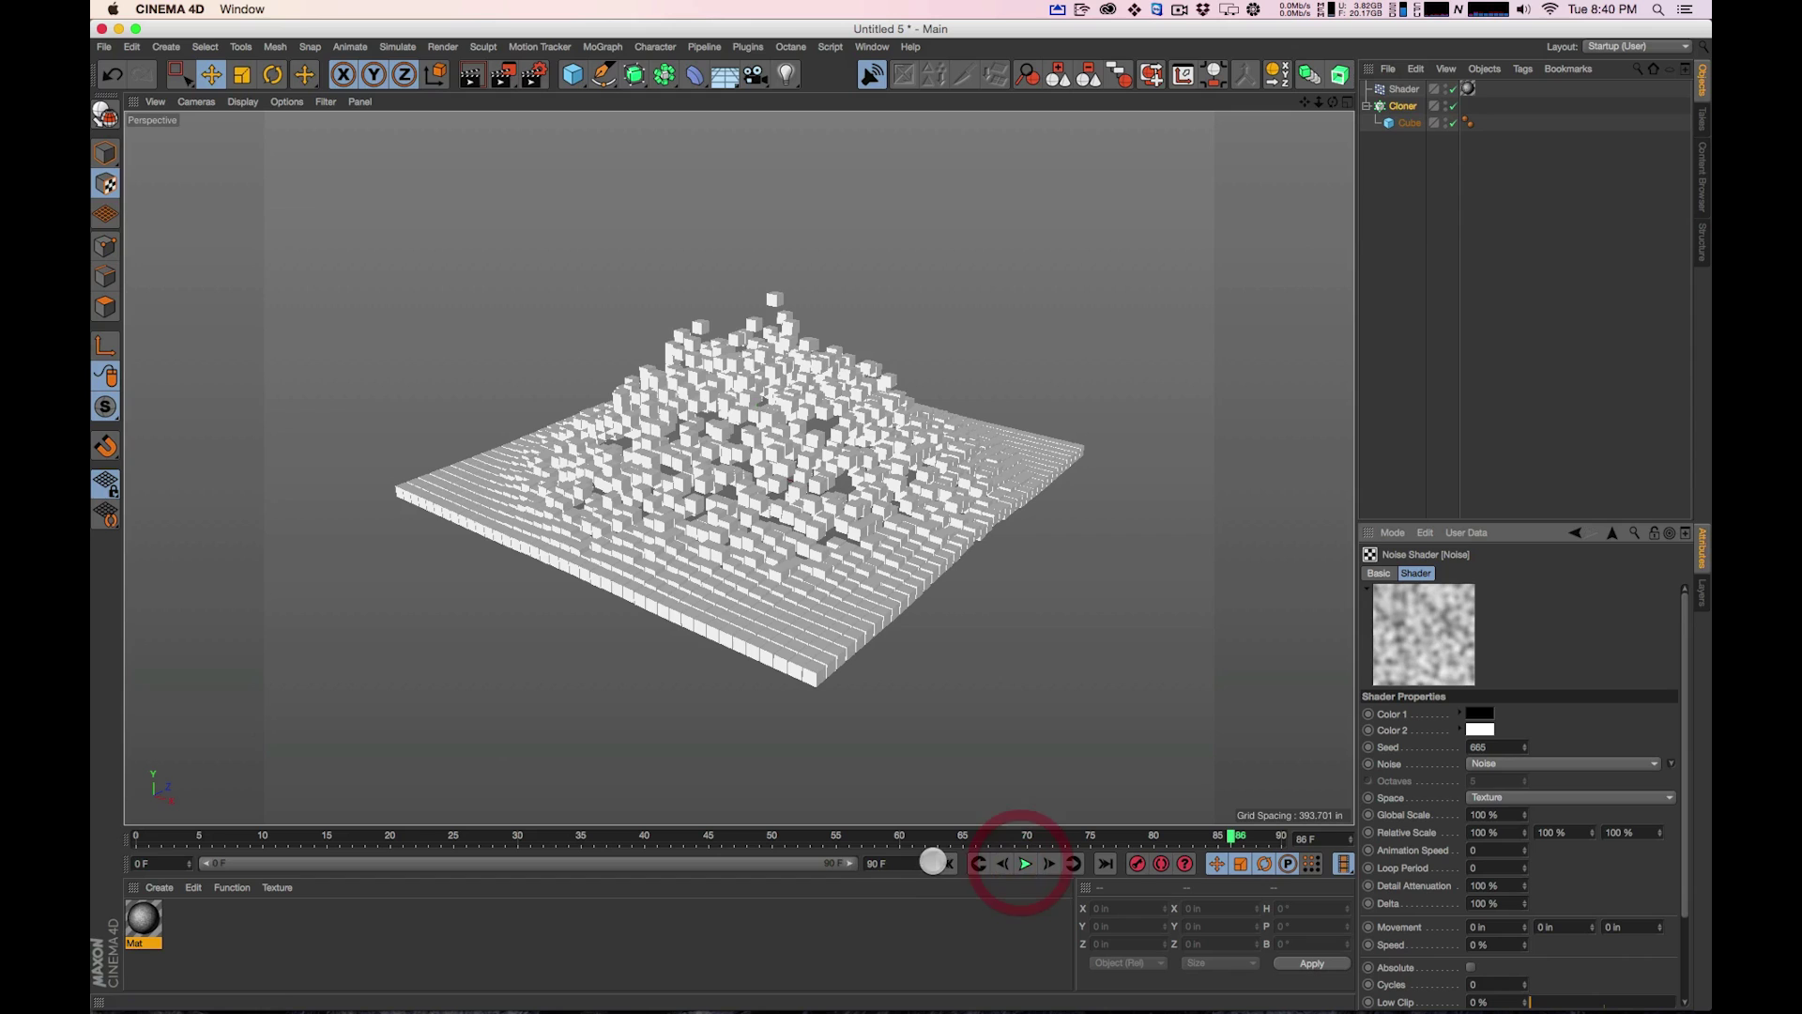
left_click(946, 864)
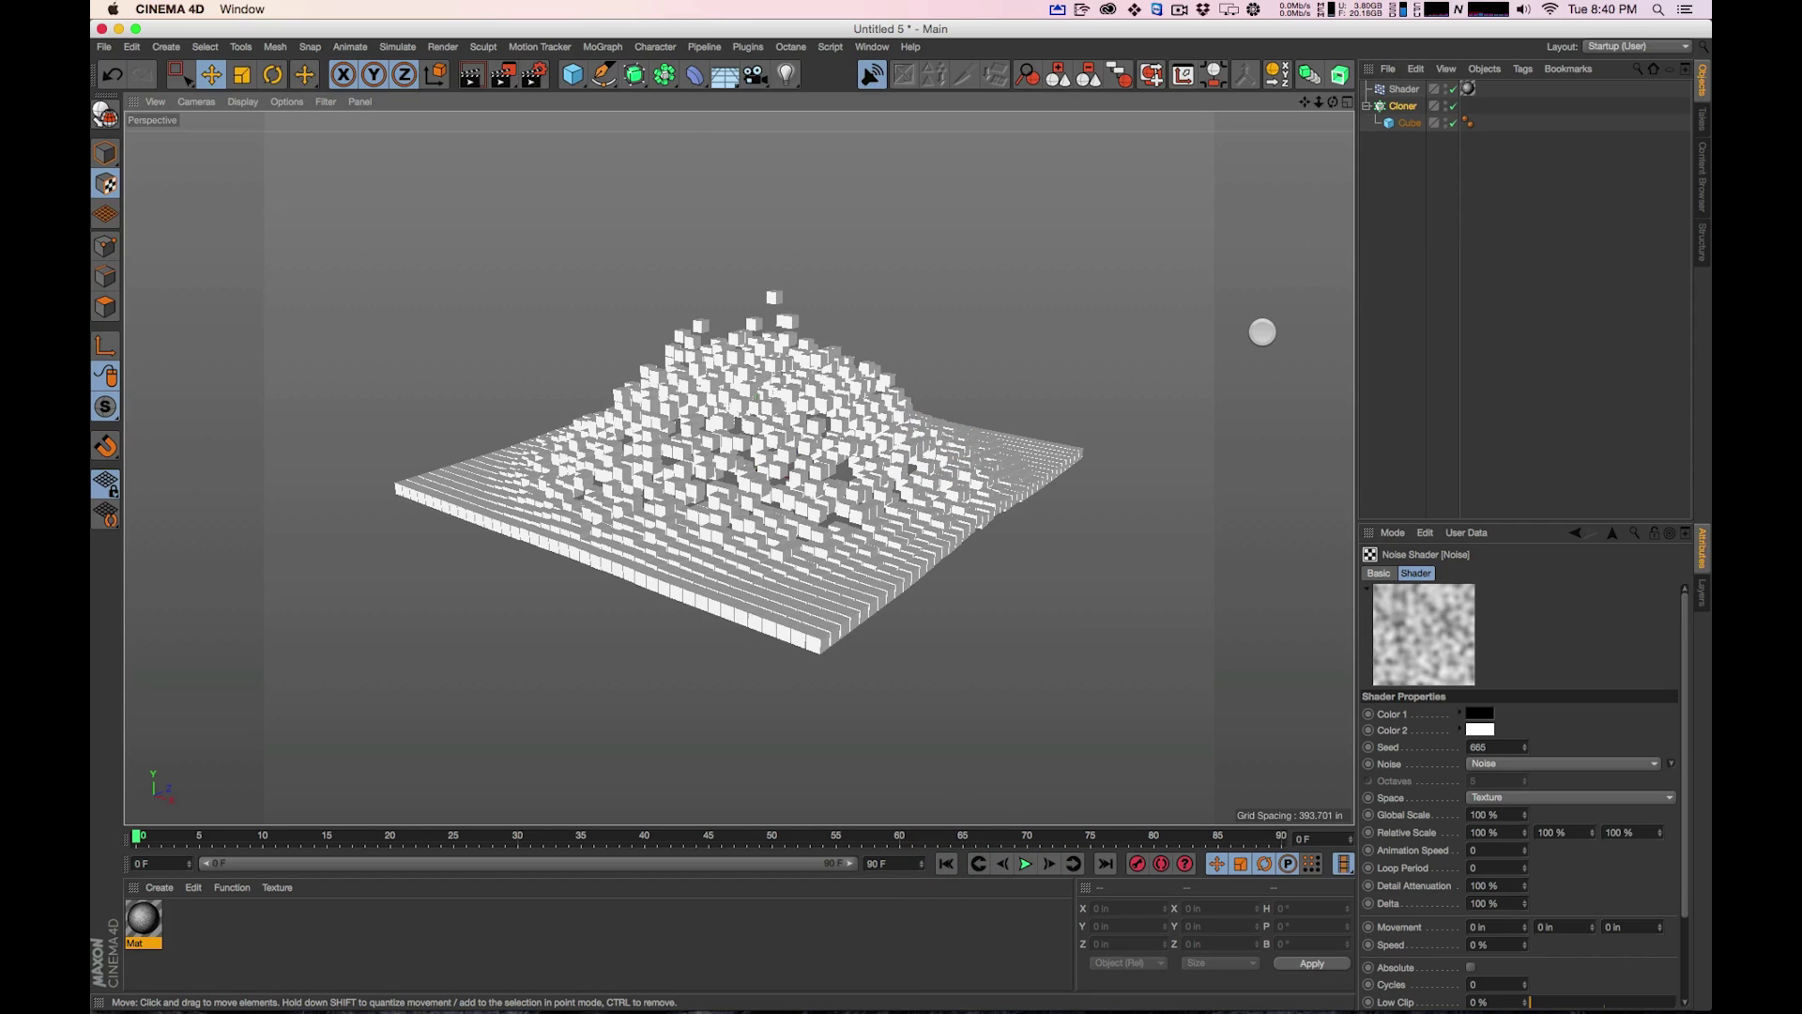
left_click(1263, 332)
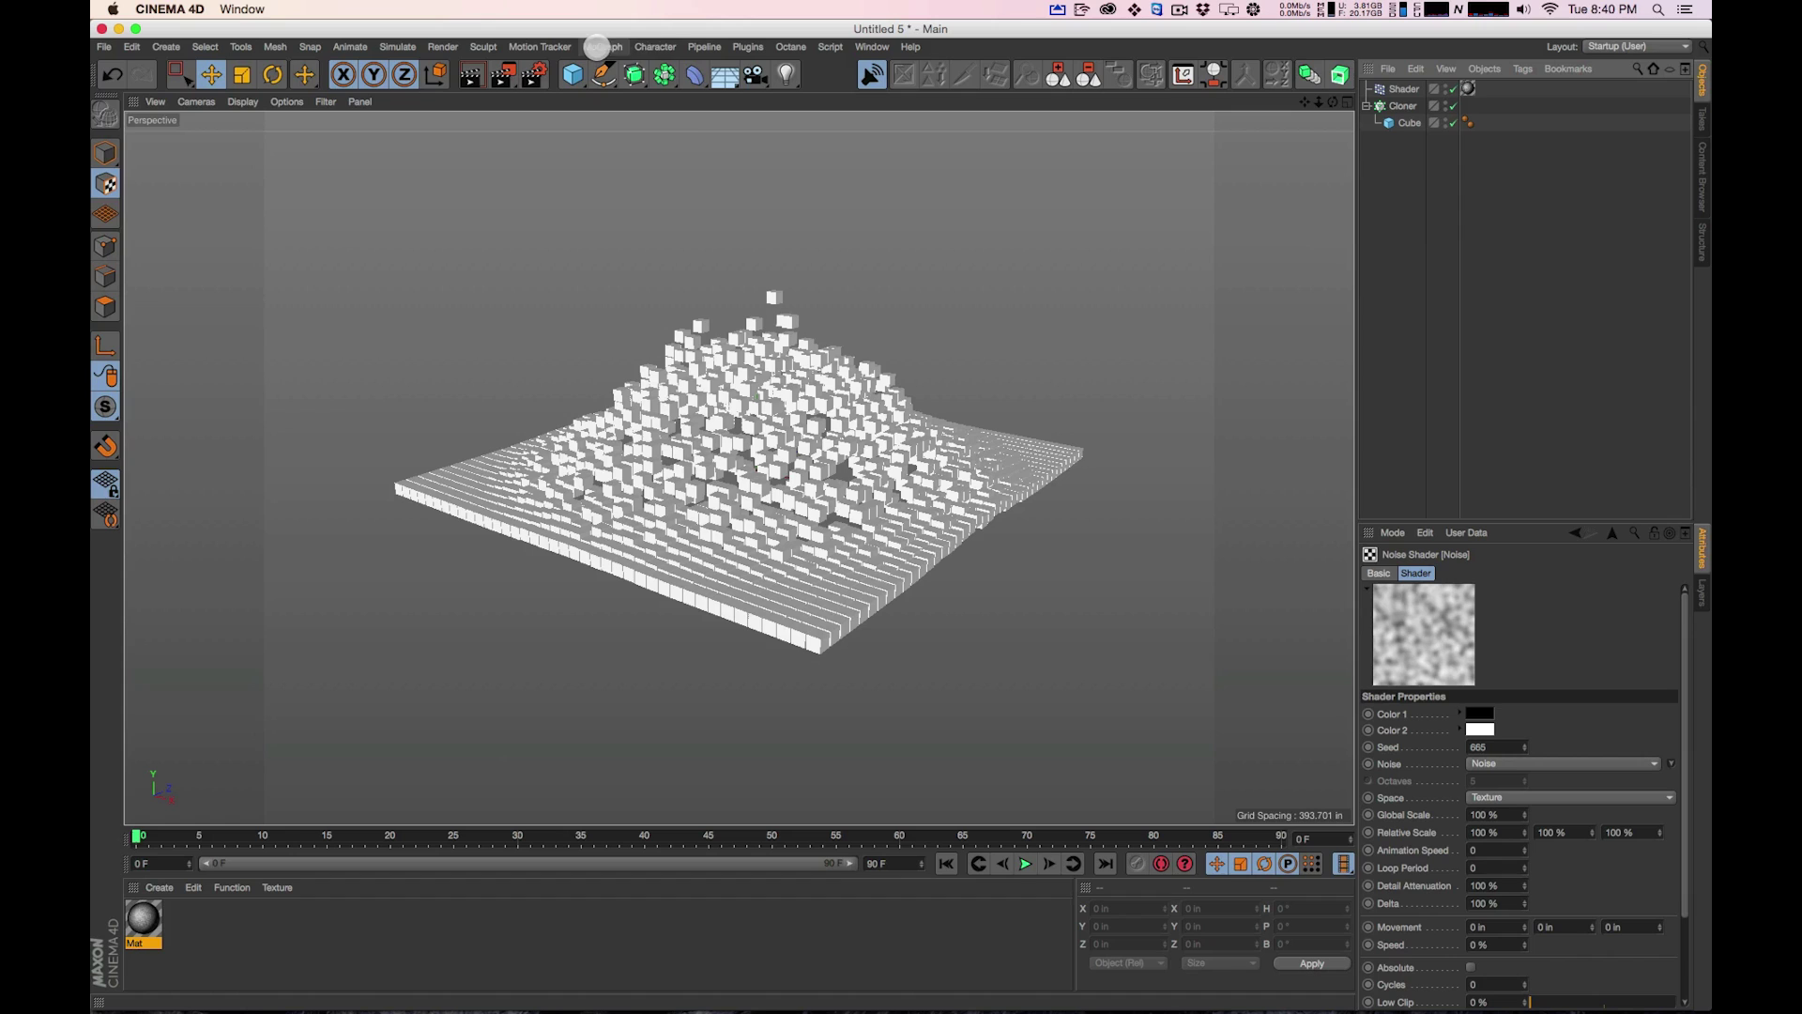
left_click(616, 45)
Add a Sound effector, load 223_full_real-life-venus_0169.wav and copy it into the document folder
mouse_move(638, 72)
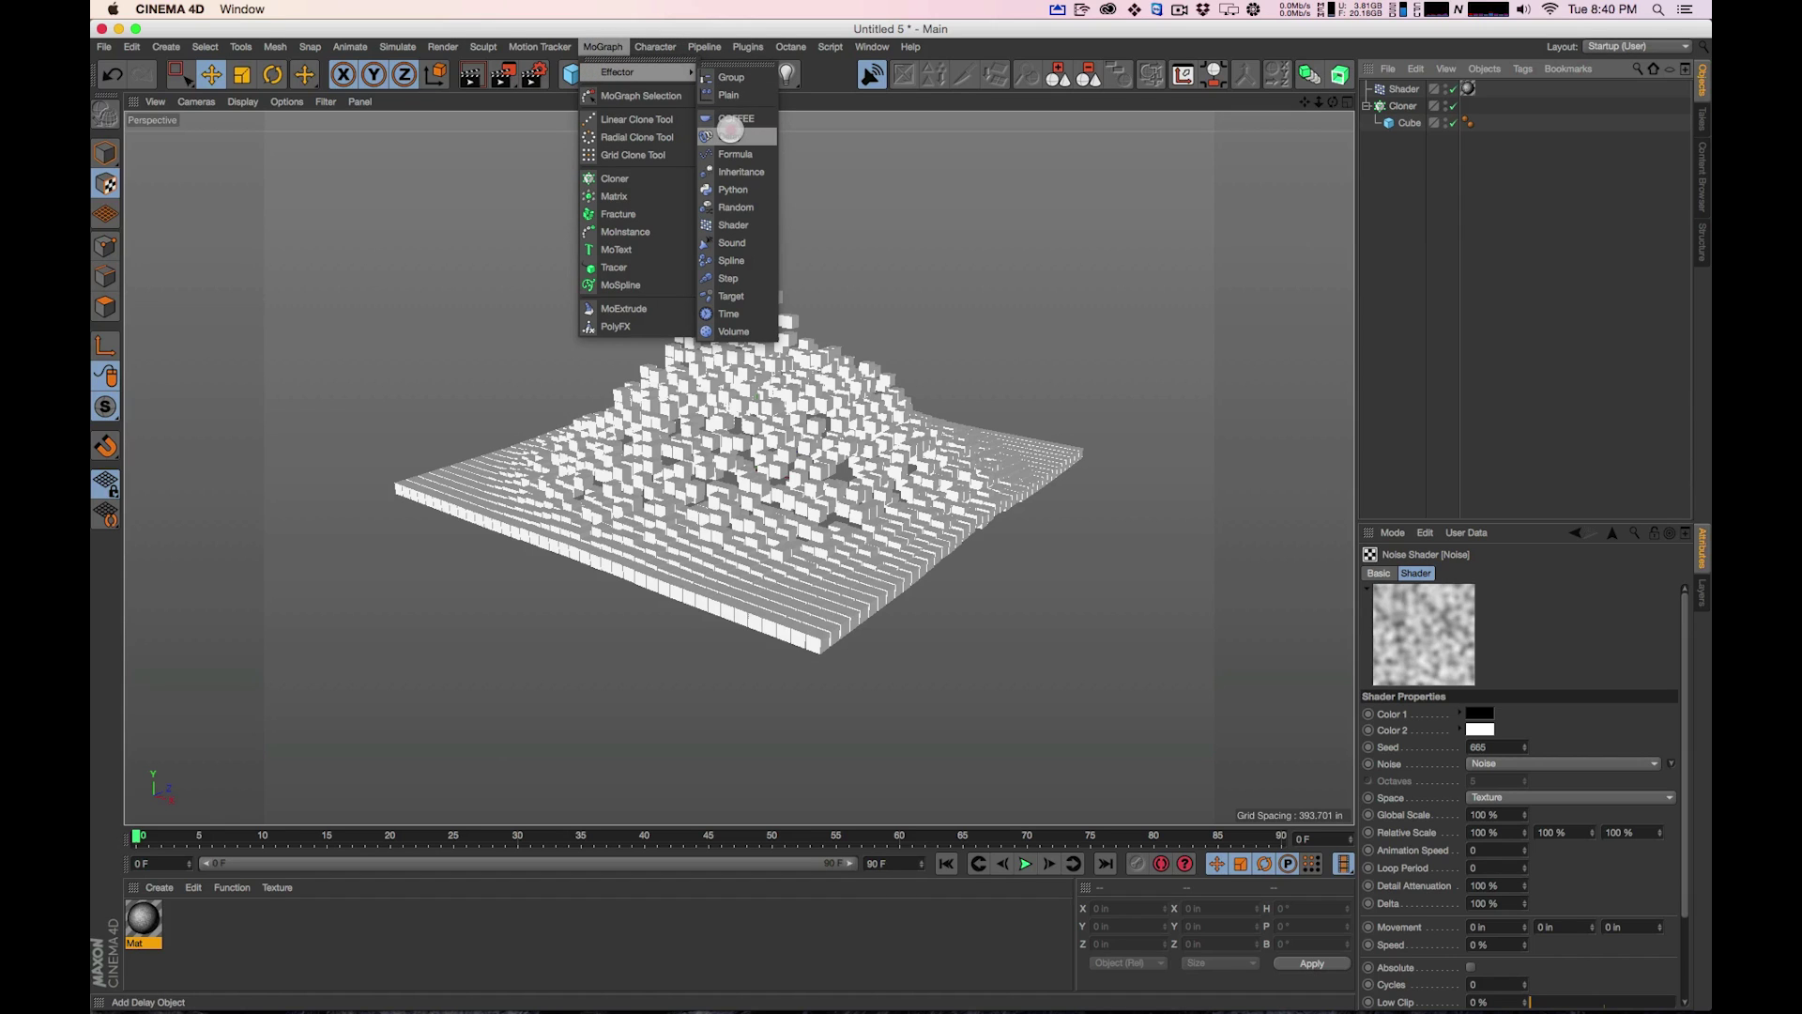
left_click(732, 242)
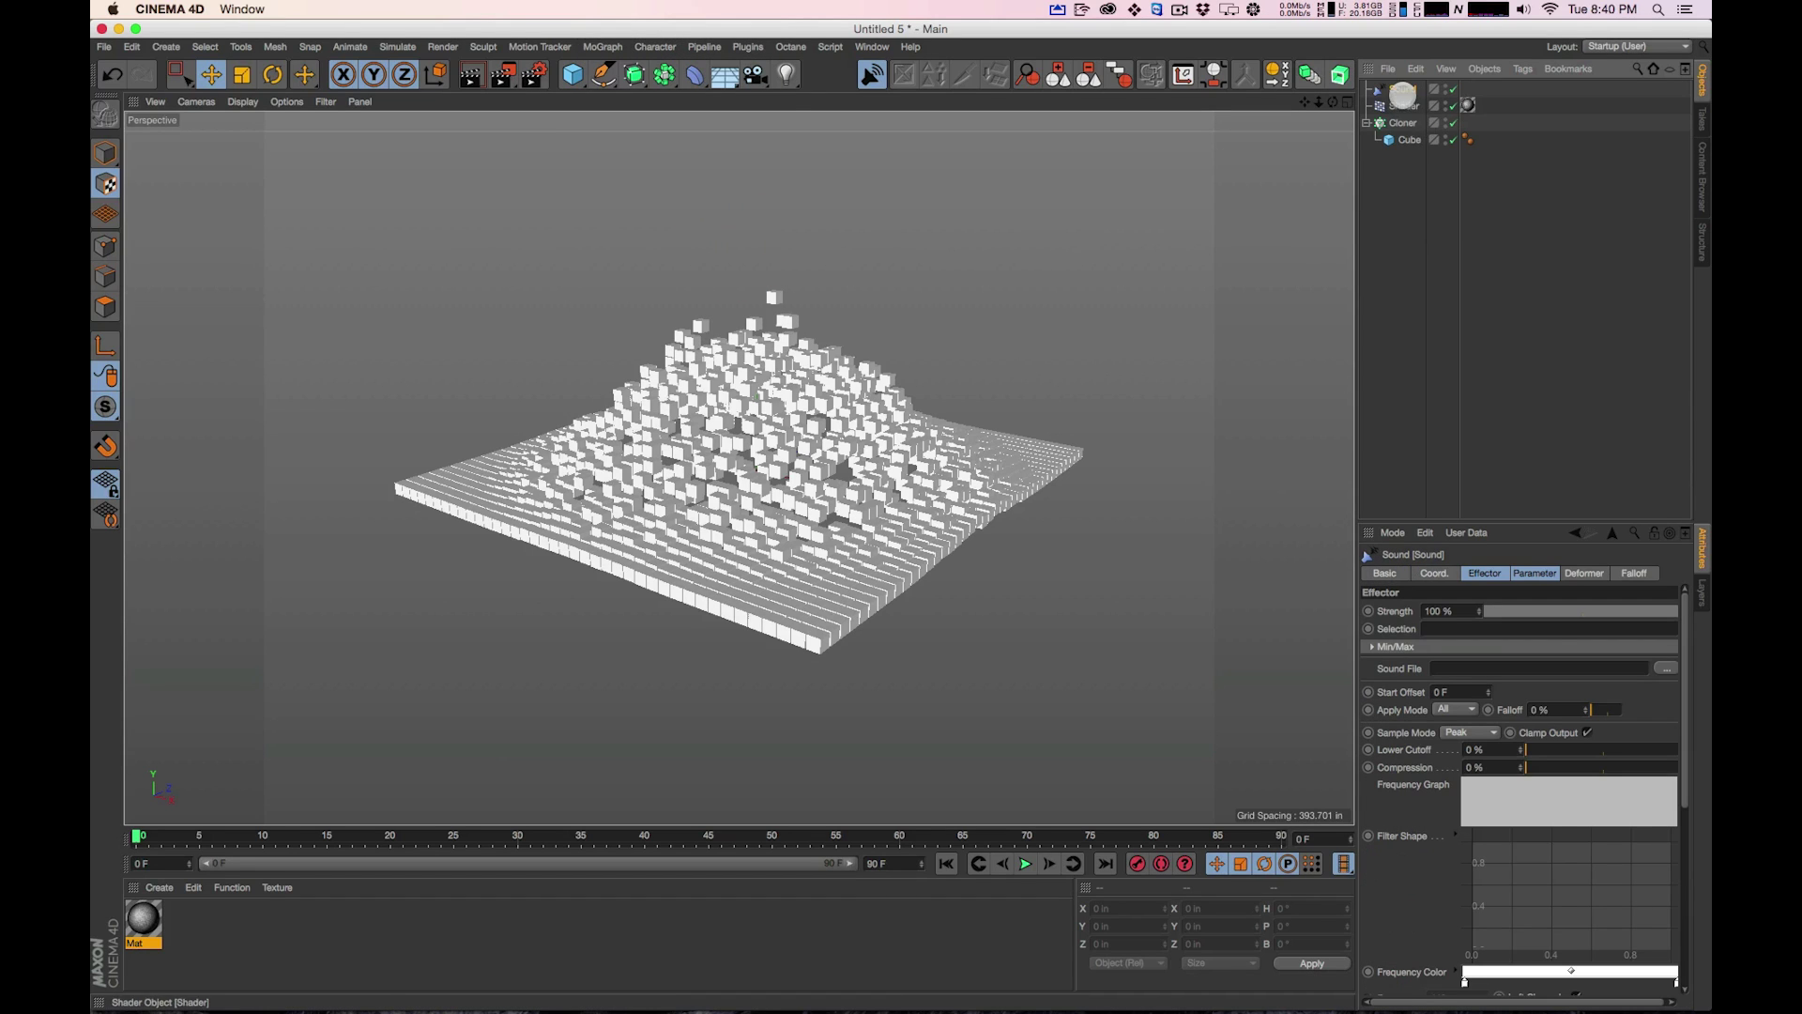
left_click(1403, 89)
left_click(1663, 668)
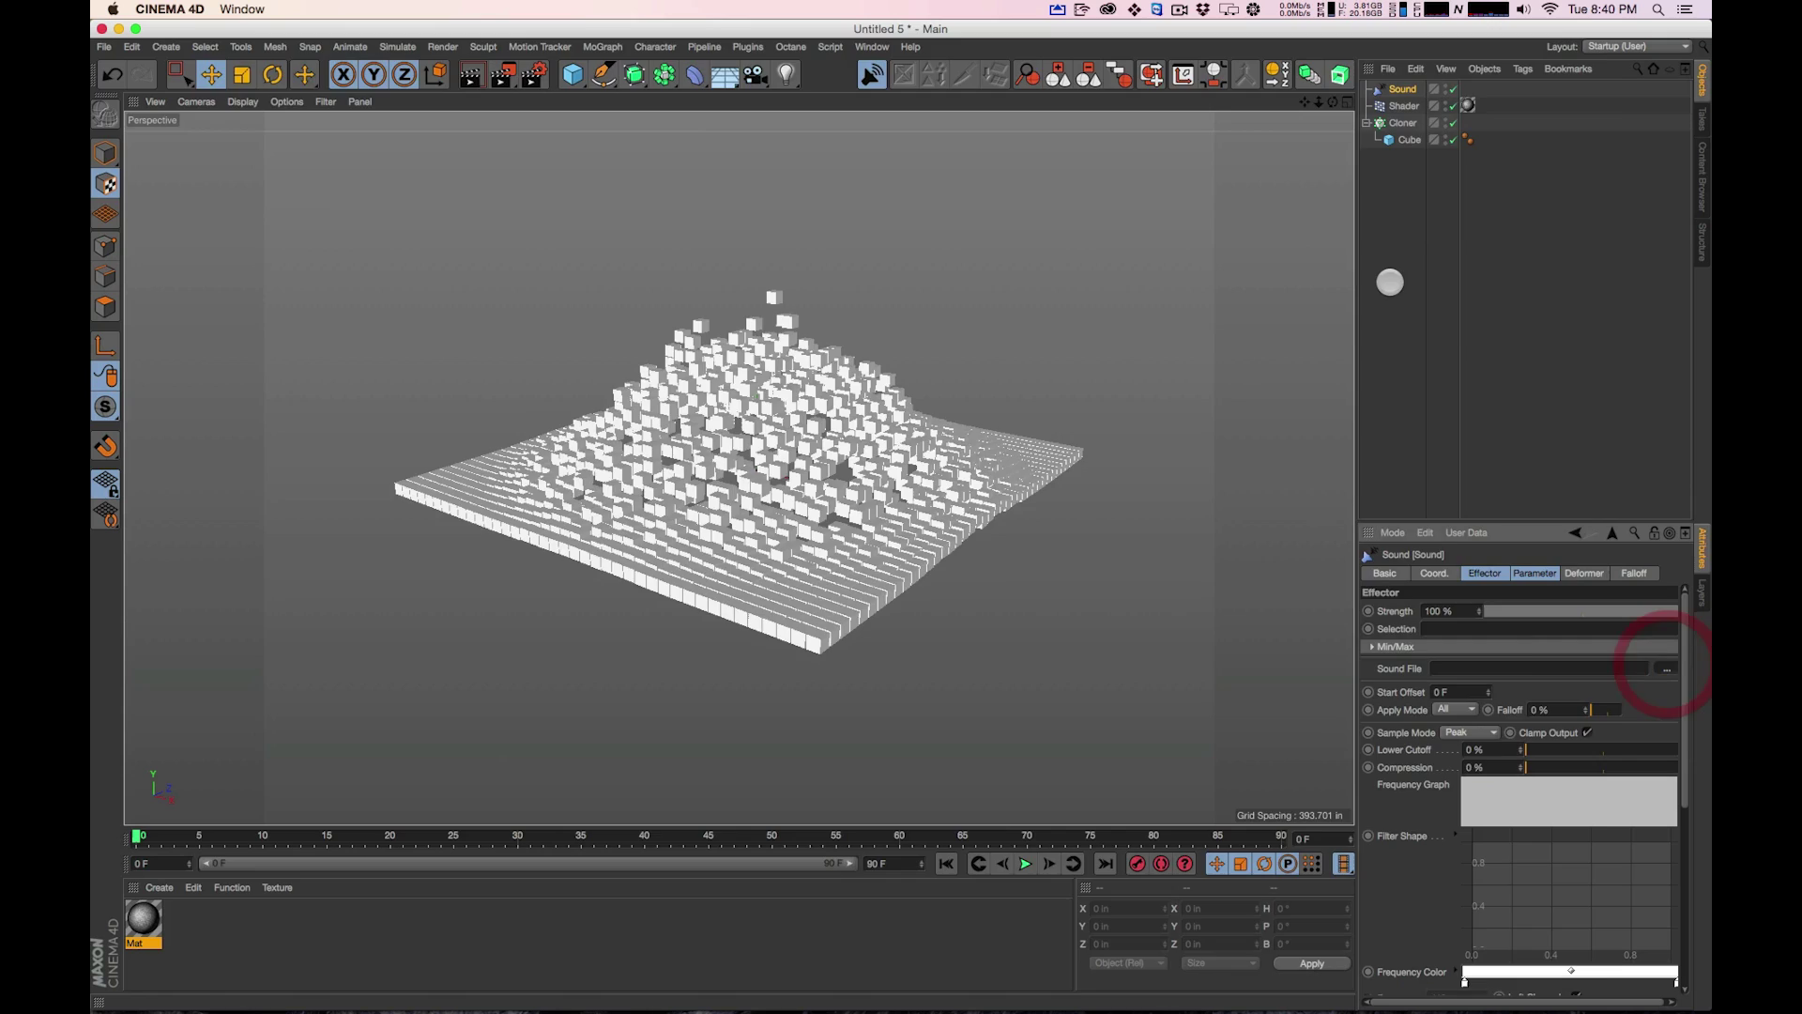
left_click(1009, 97)
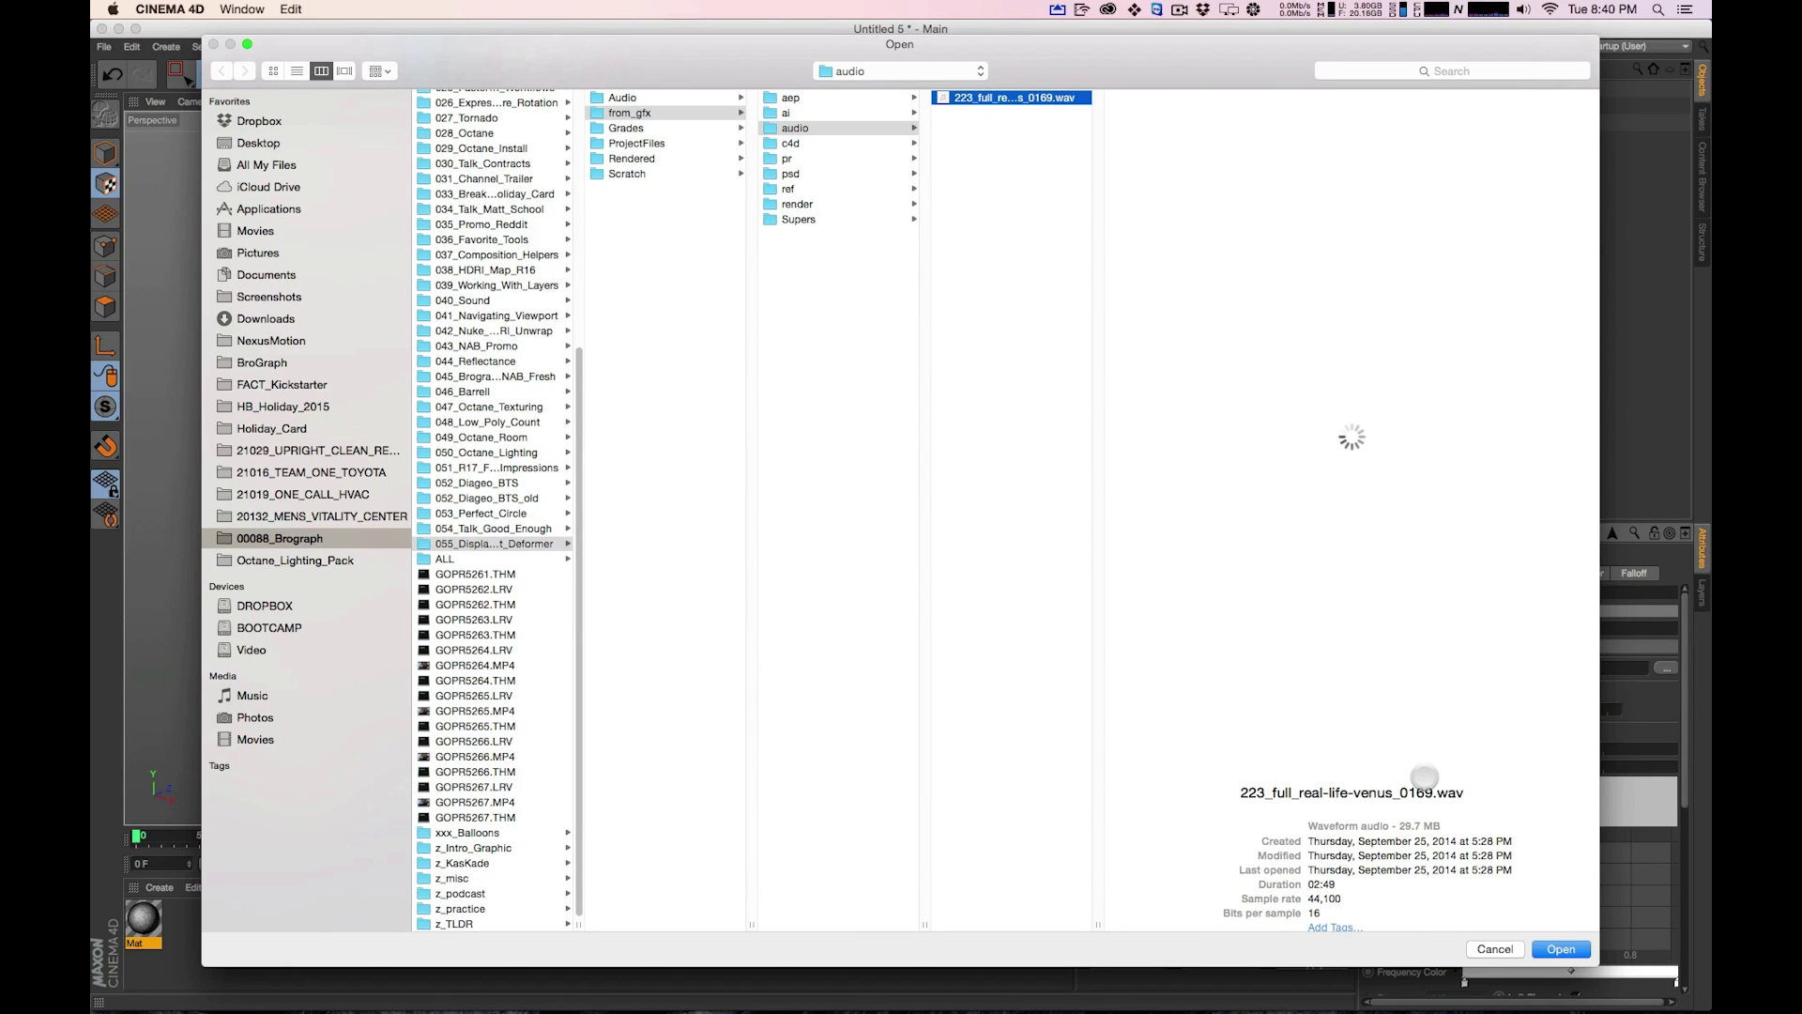
key("Return")
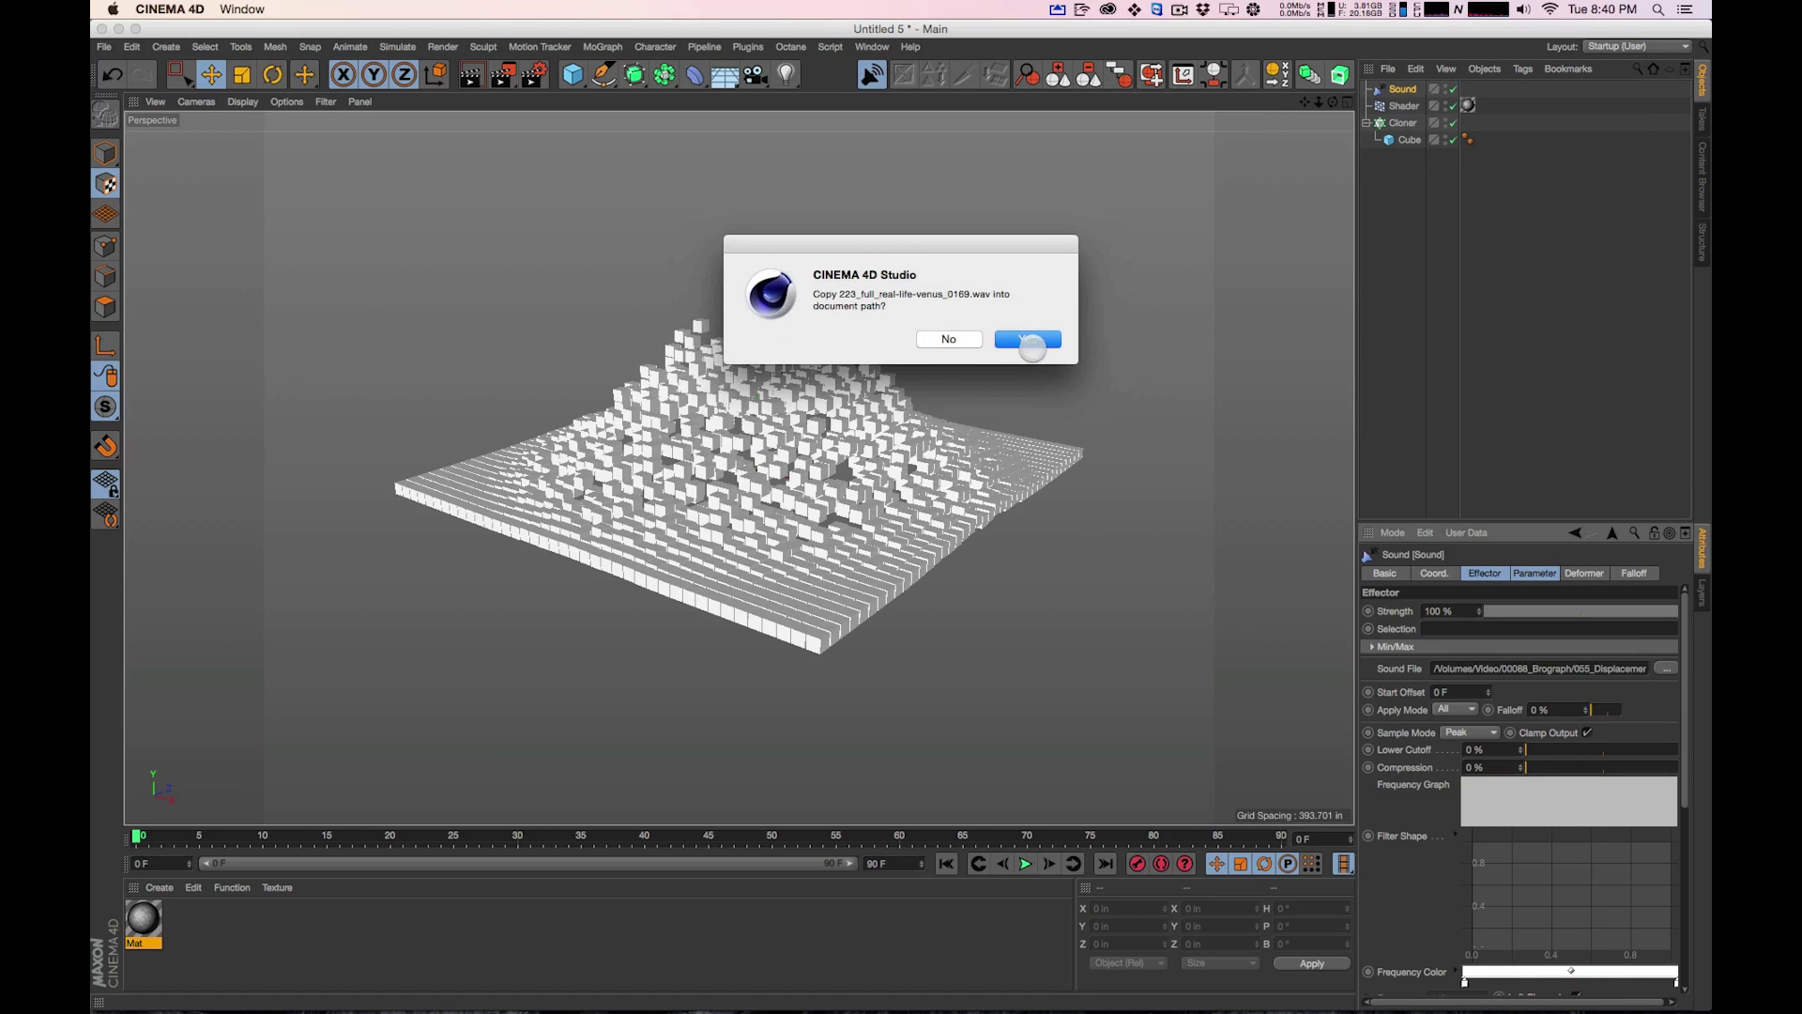
left_click(1026, 339)
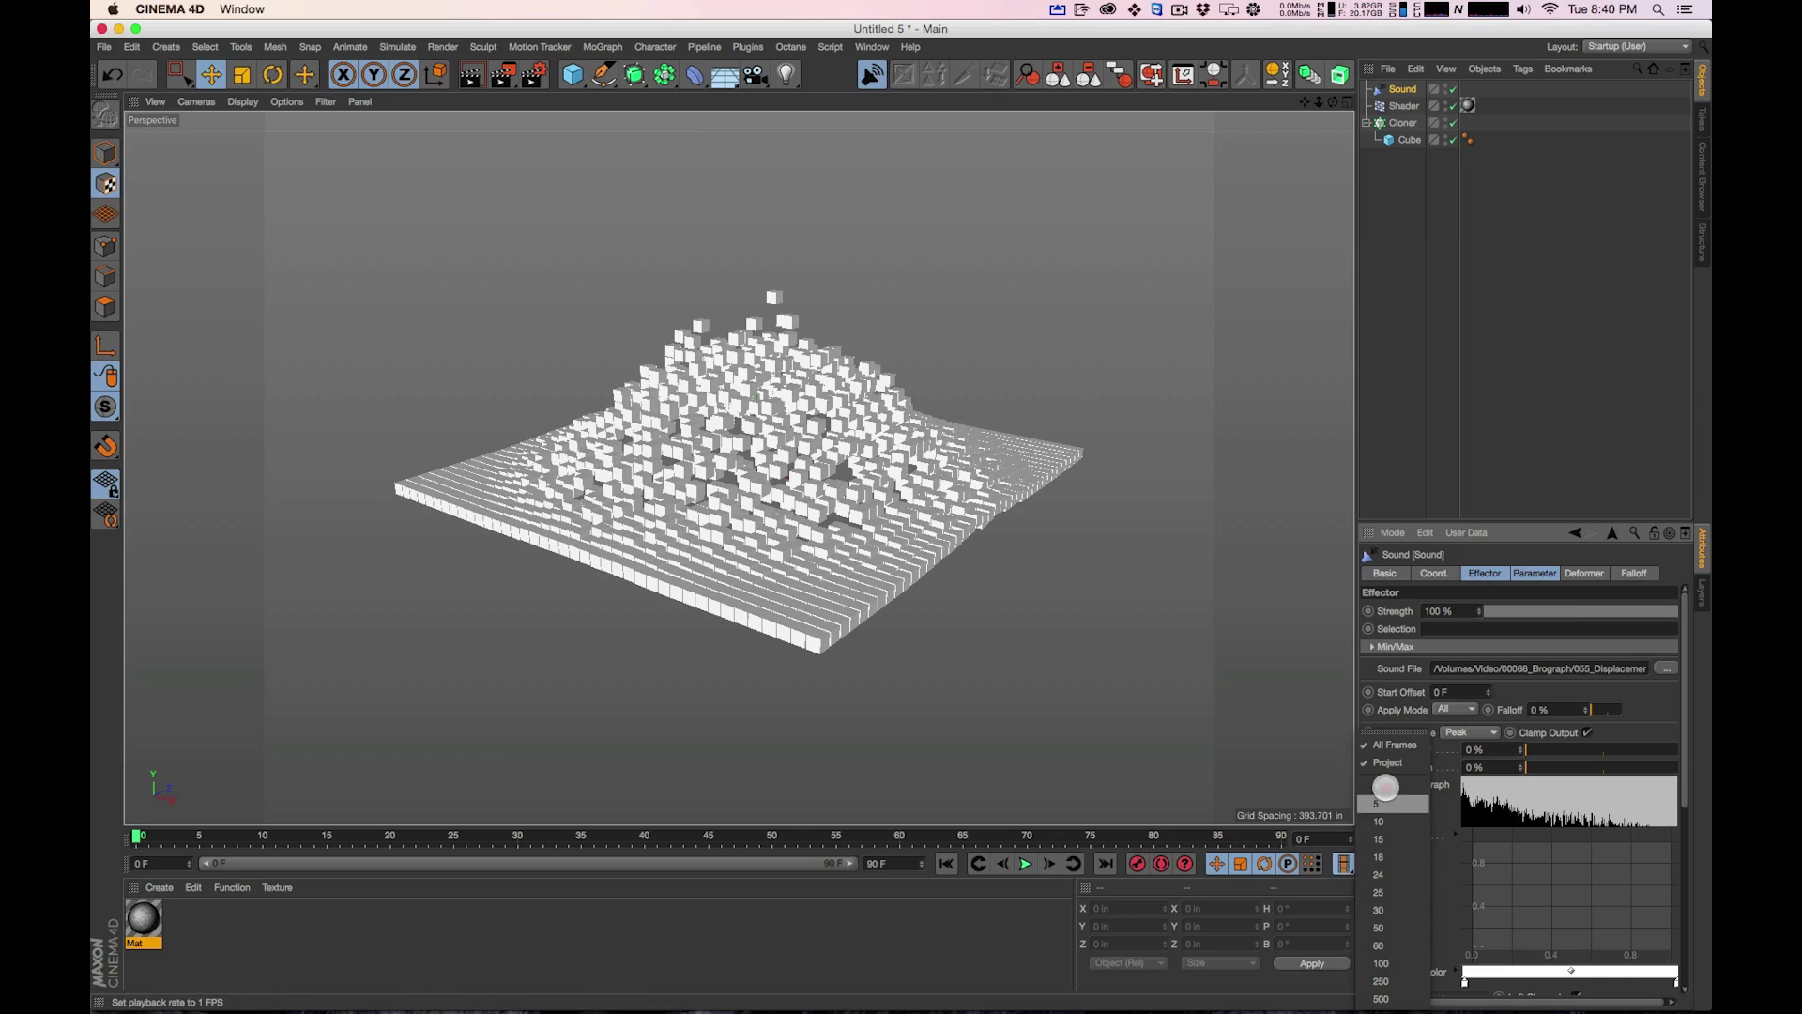
Set the animation's maximum frame to 300, preview playback with sound, and rewind to frame 0
left_click(732, 843)
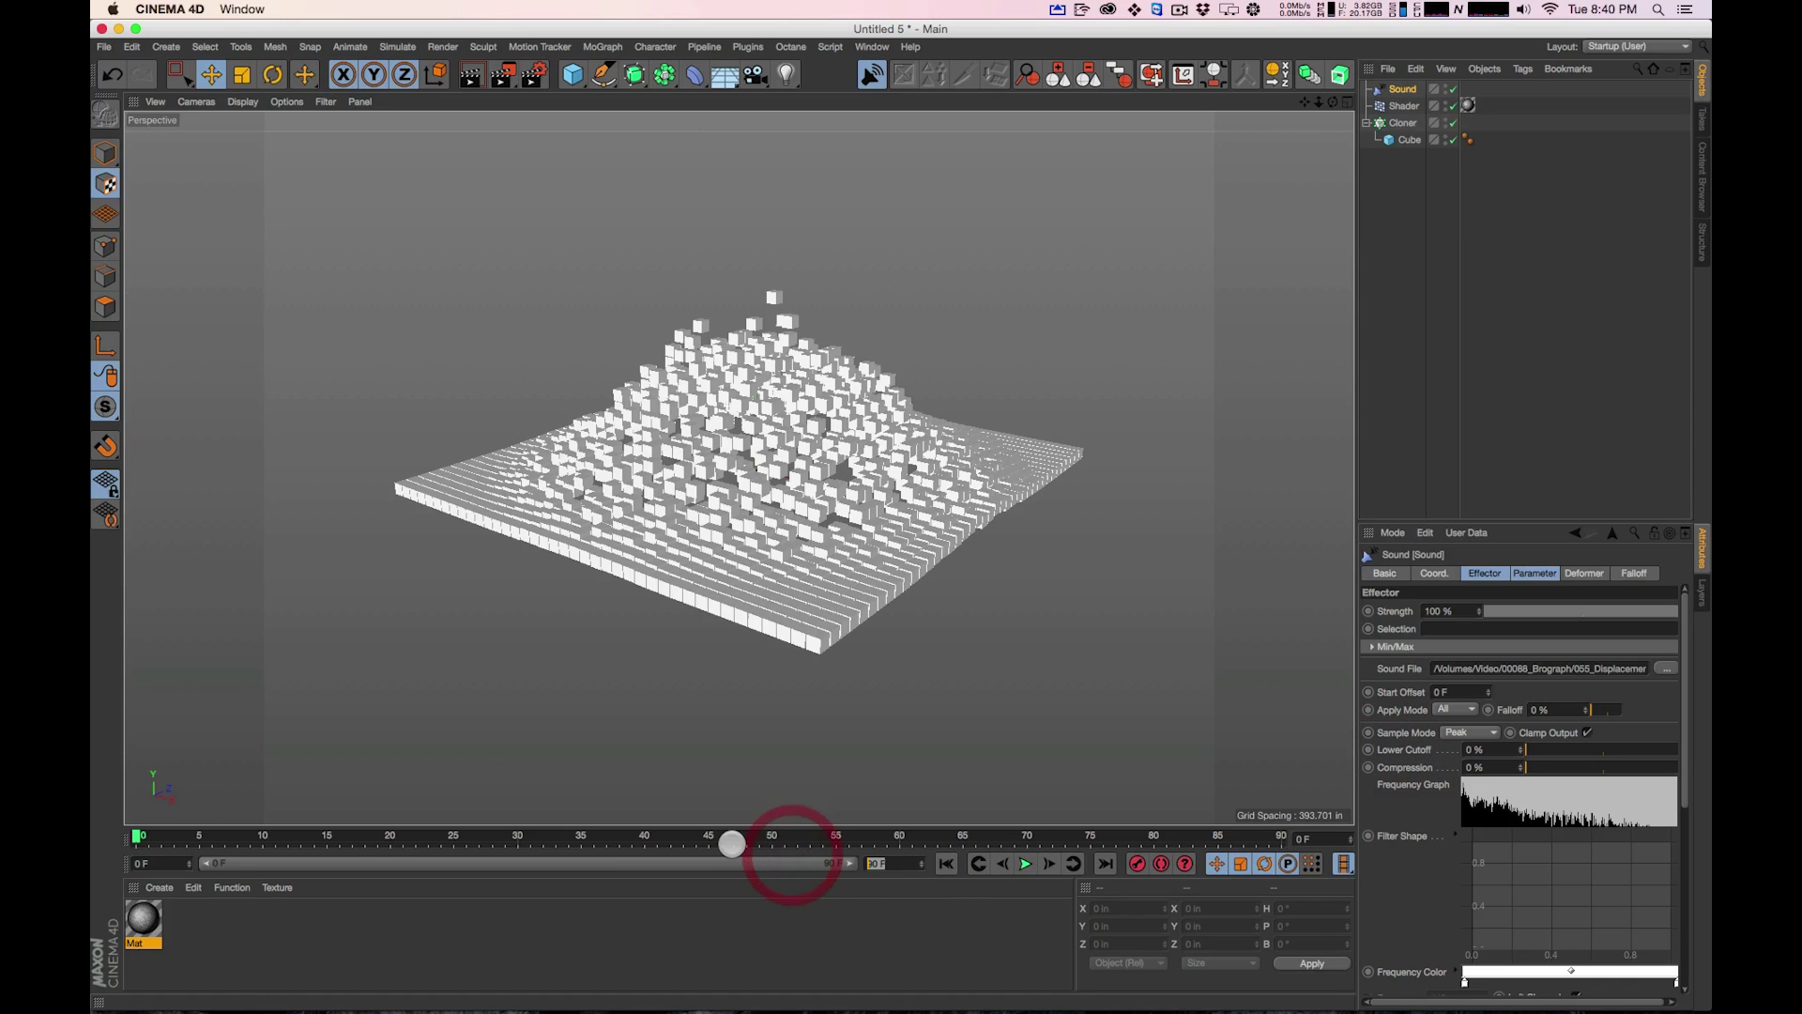
type("300")
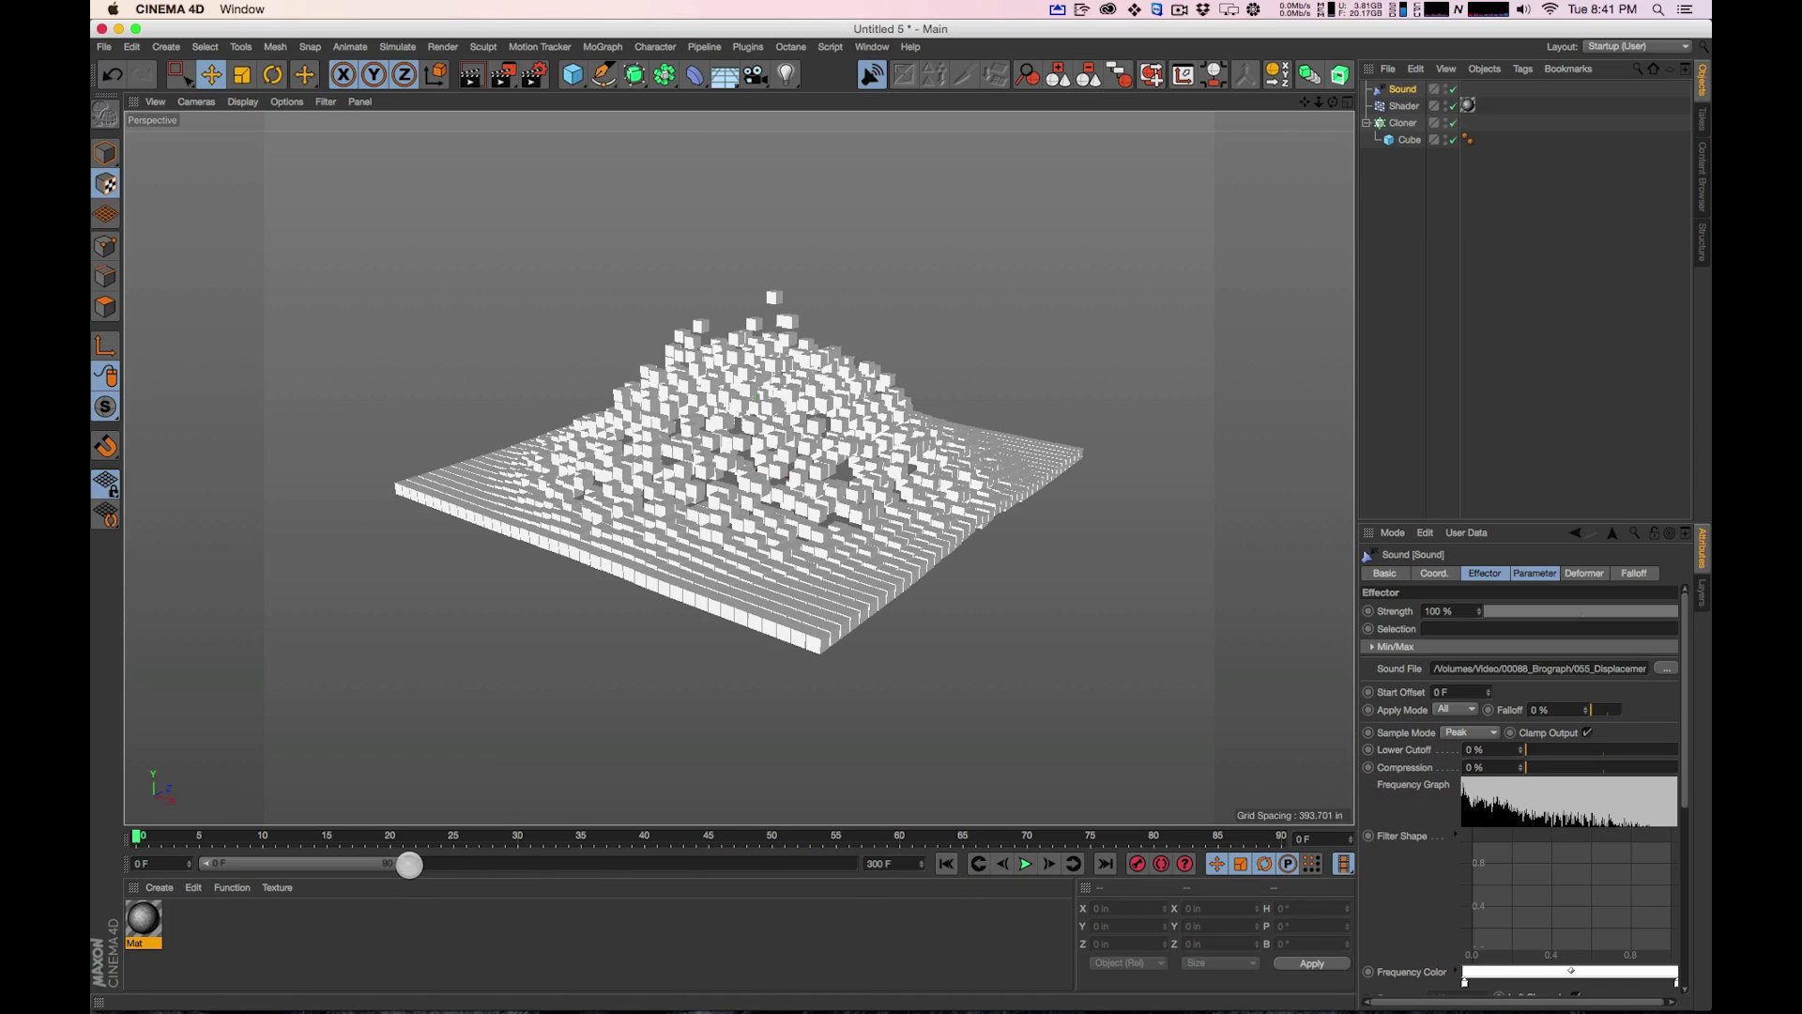
key("Return")
left_click(1026, 864)
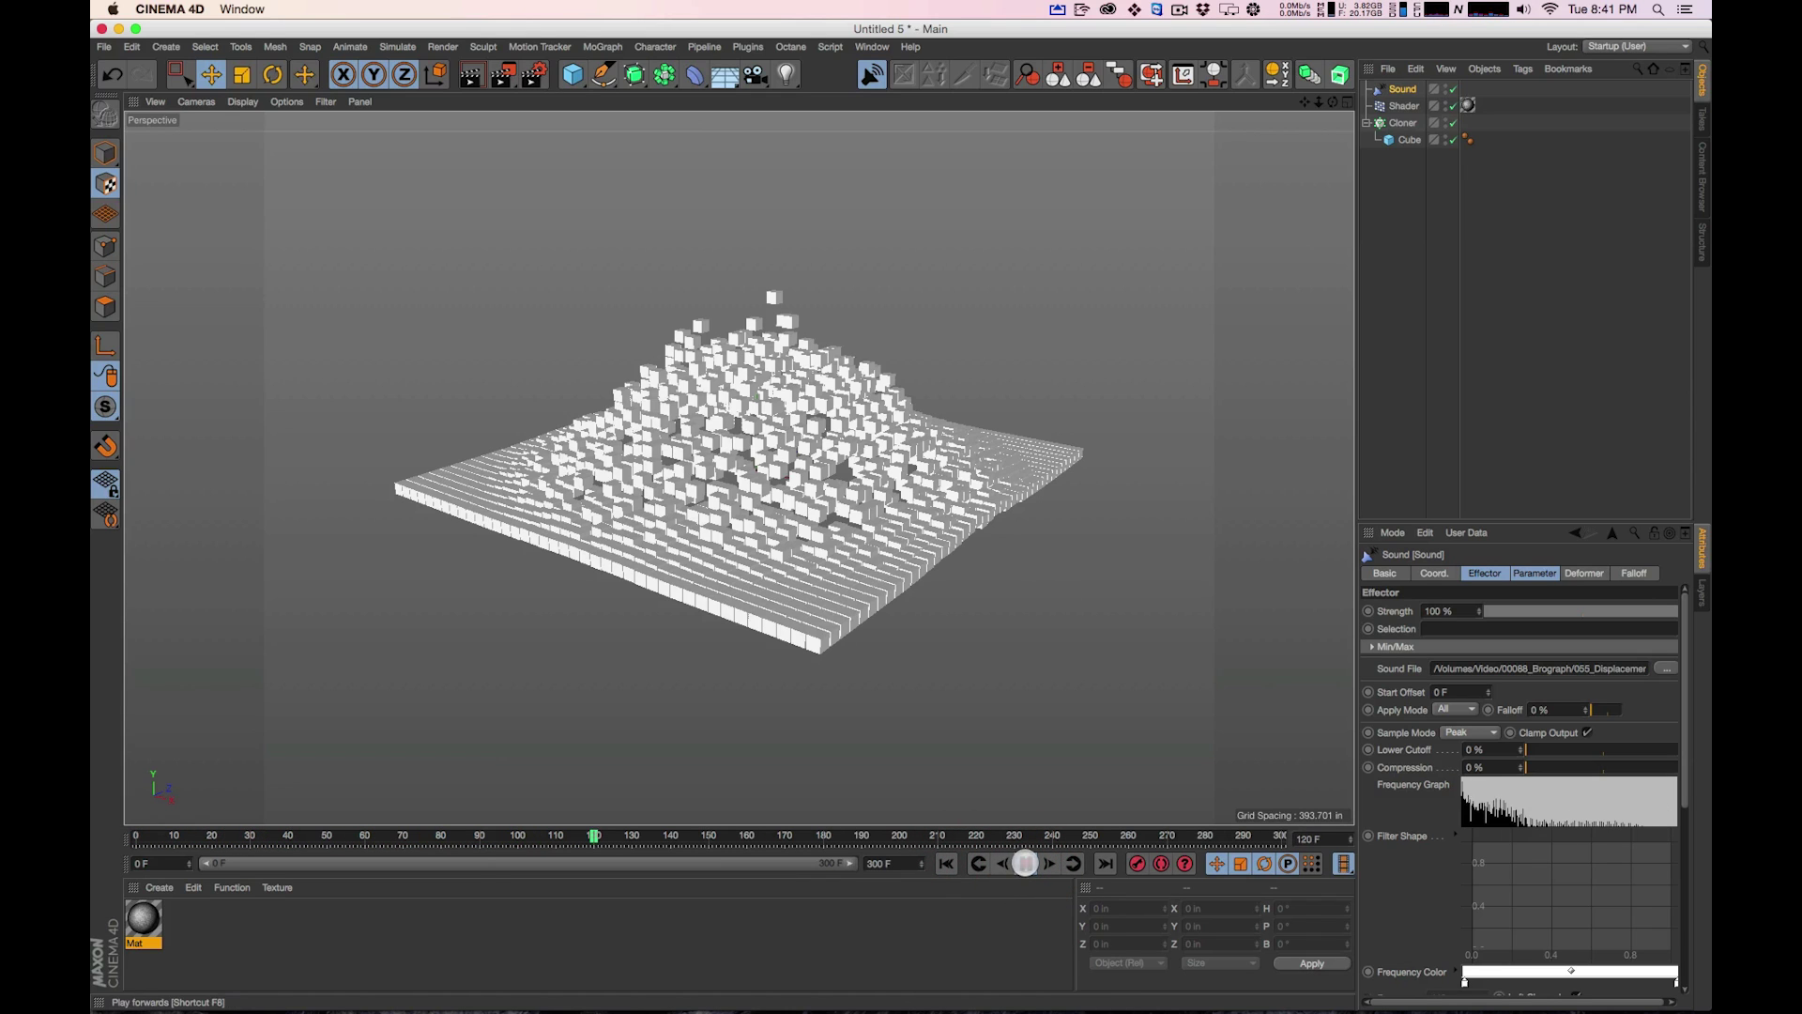
left_click(1026, 863)
left_click(947, 864)
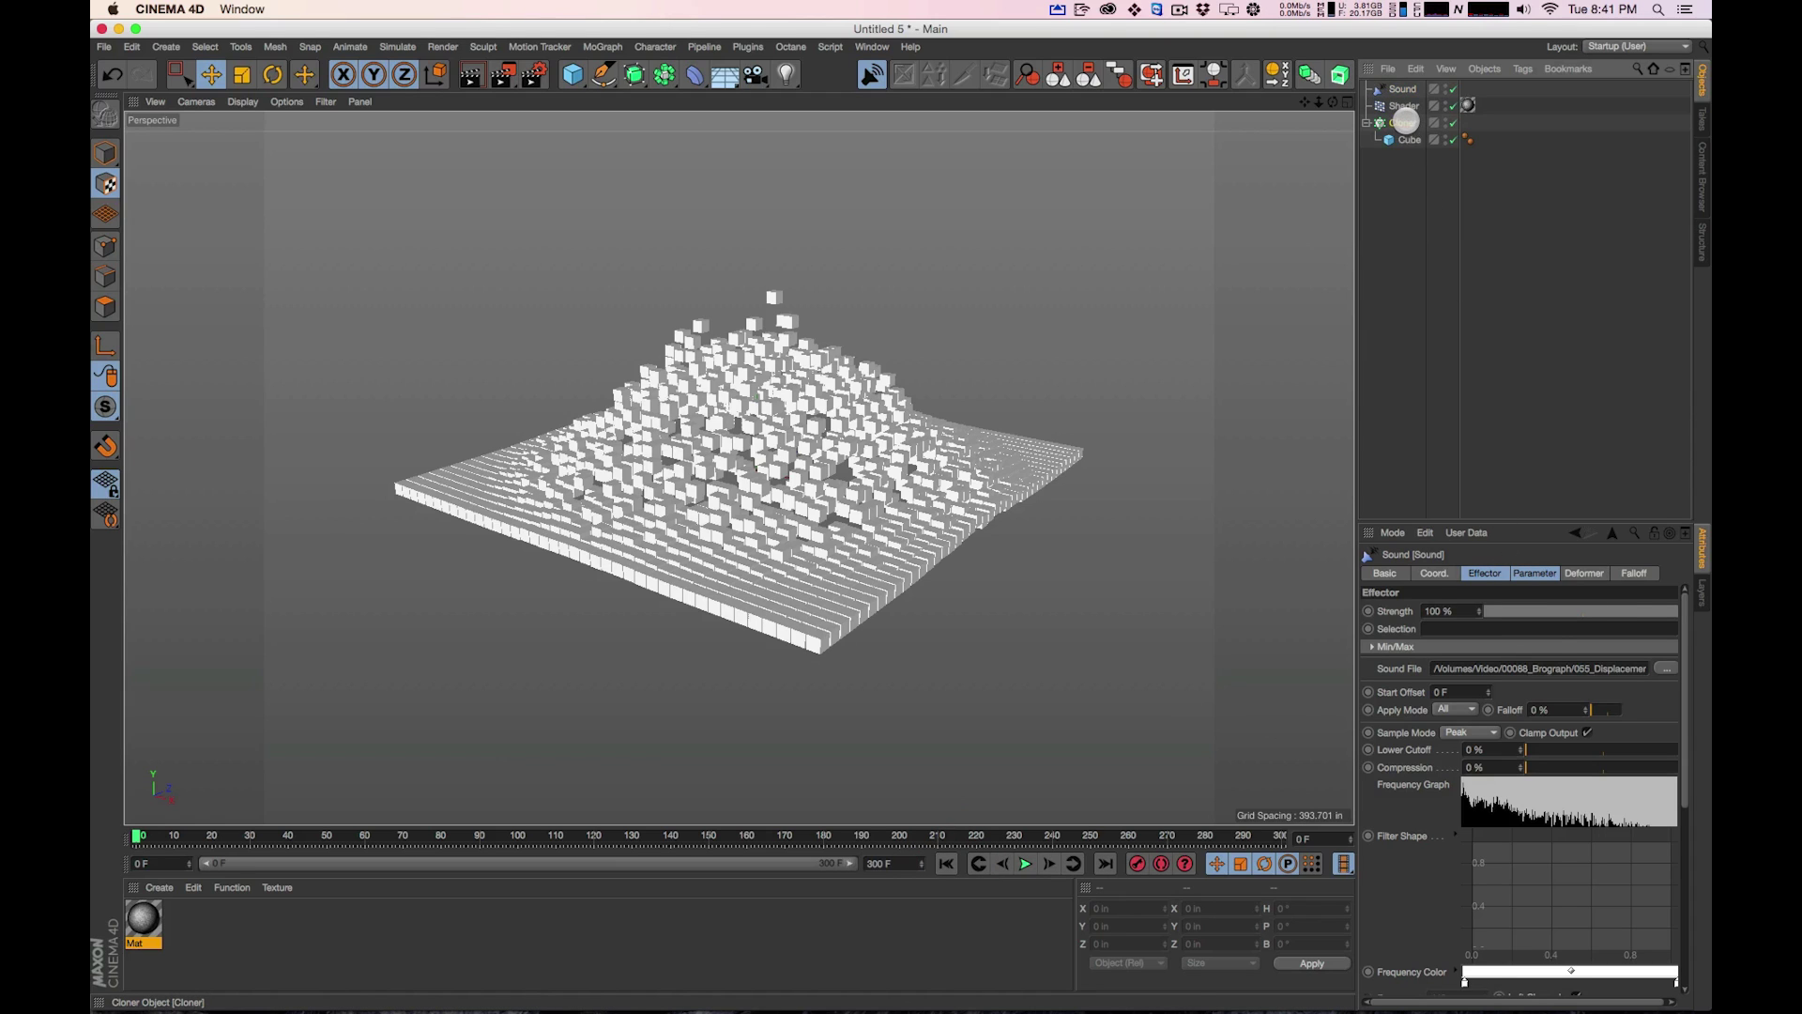
Drag the Shader effector's Strength slider, leaving it at about 21%
left_click(1406, 122)
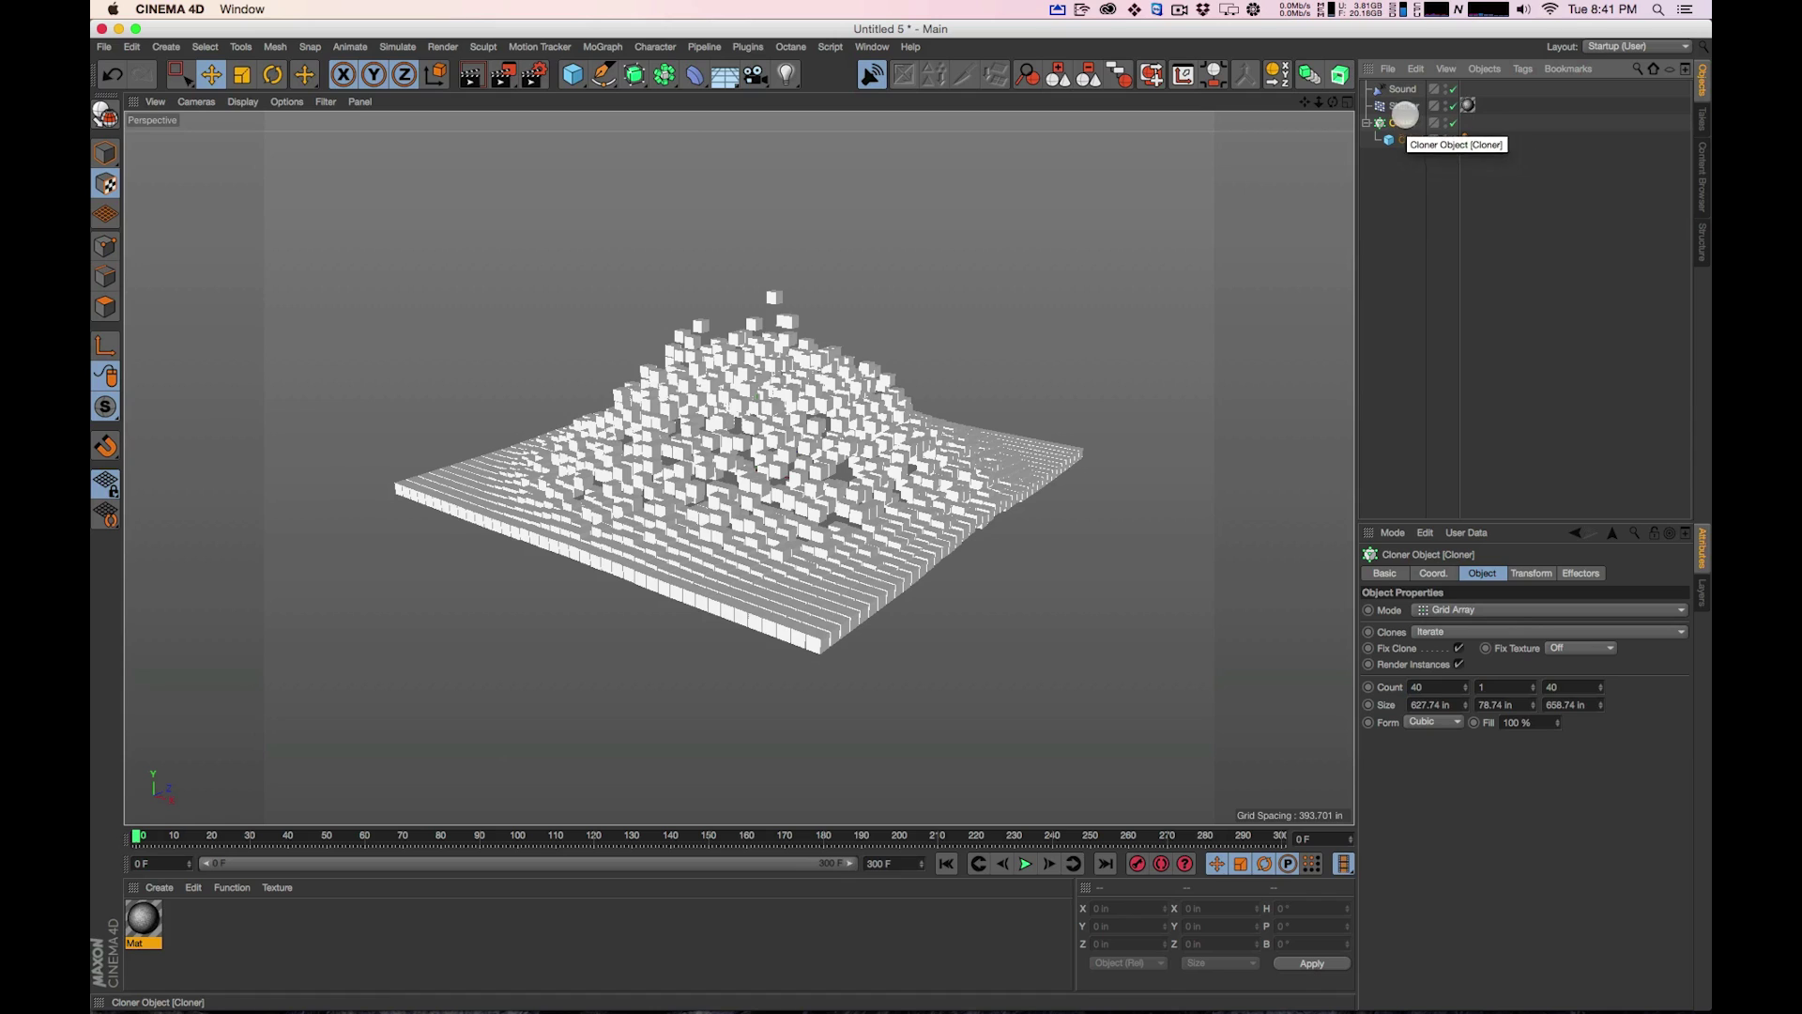
left_click(1404, 106)
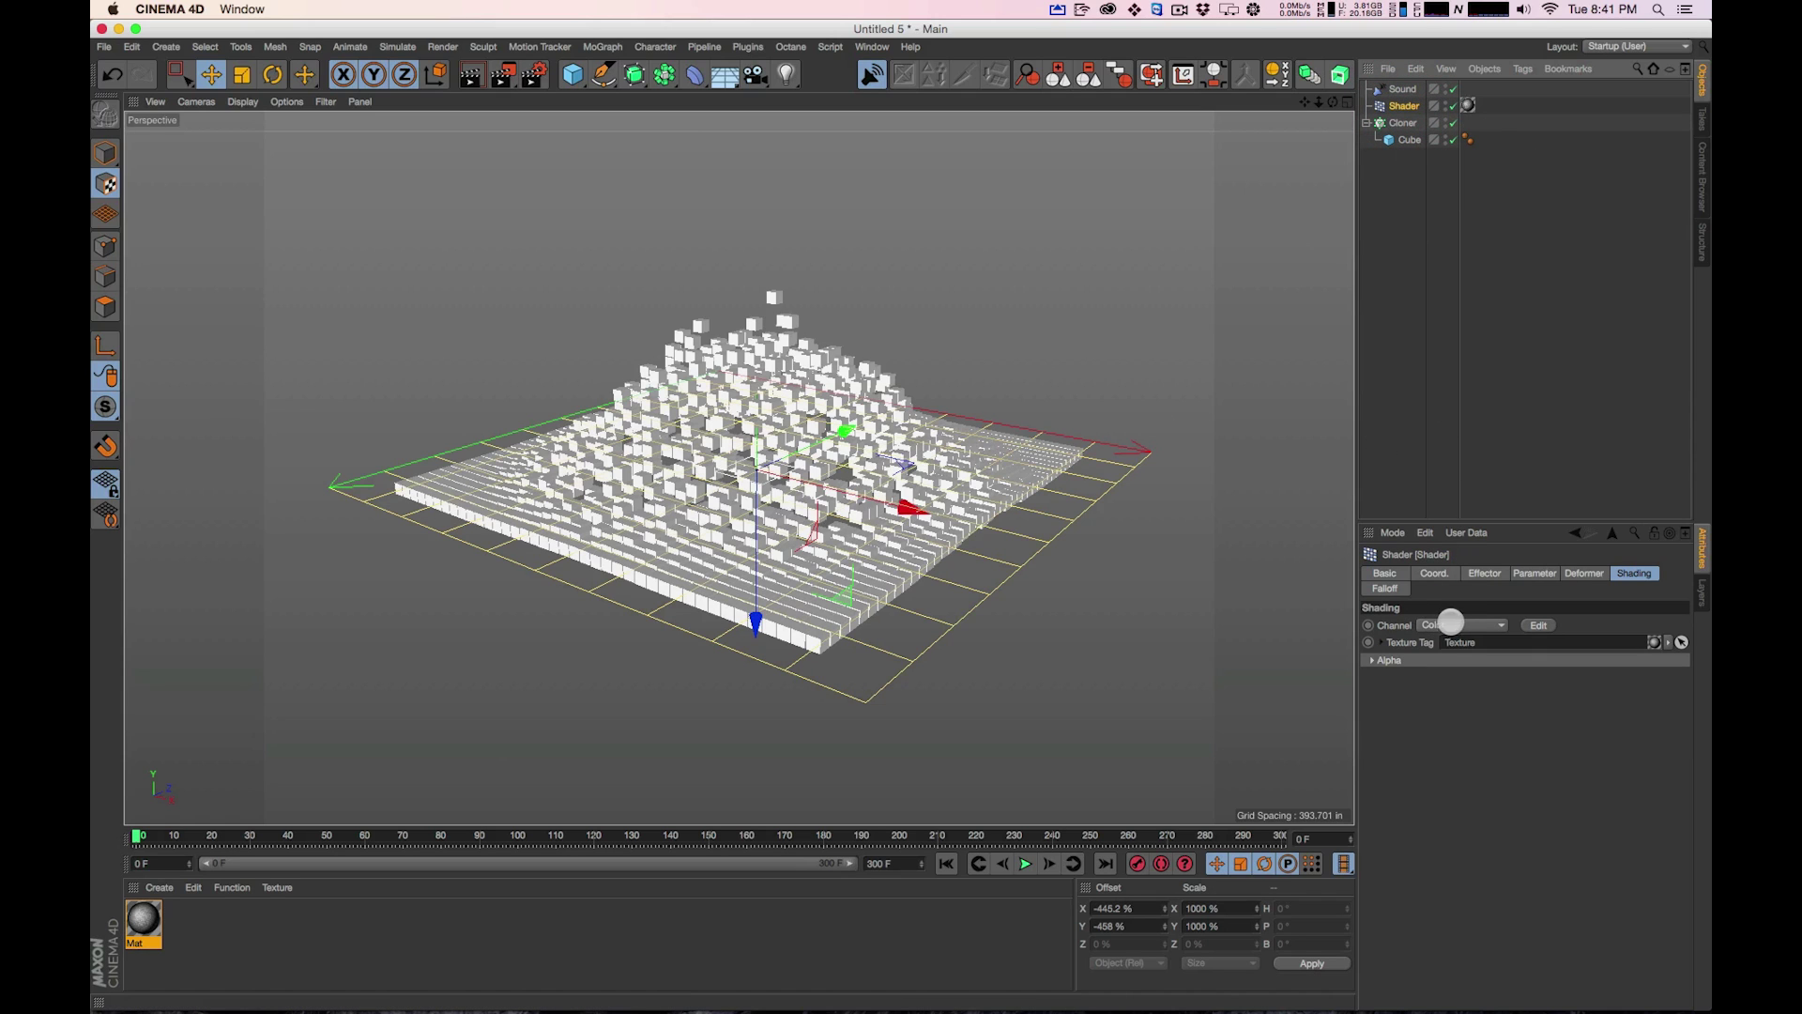
left_click(1437, 572)
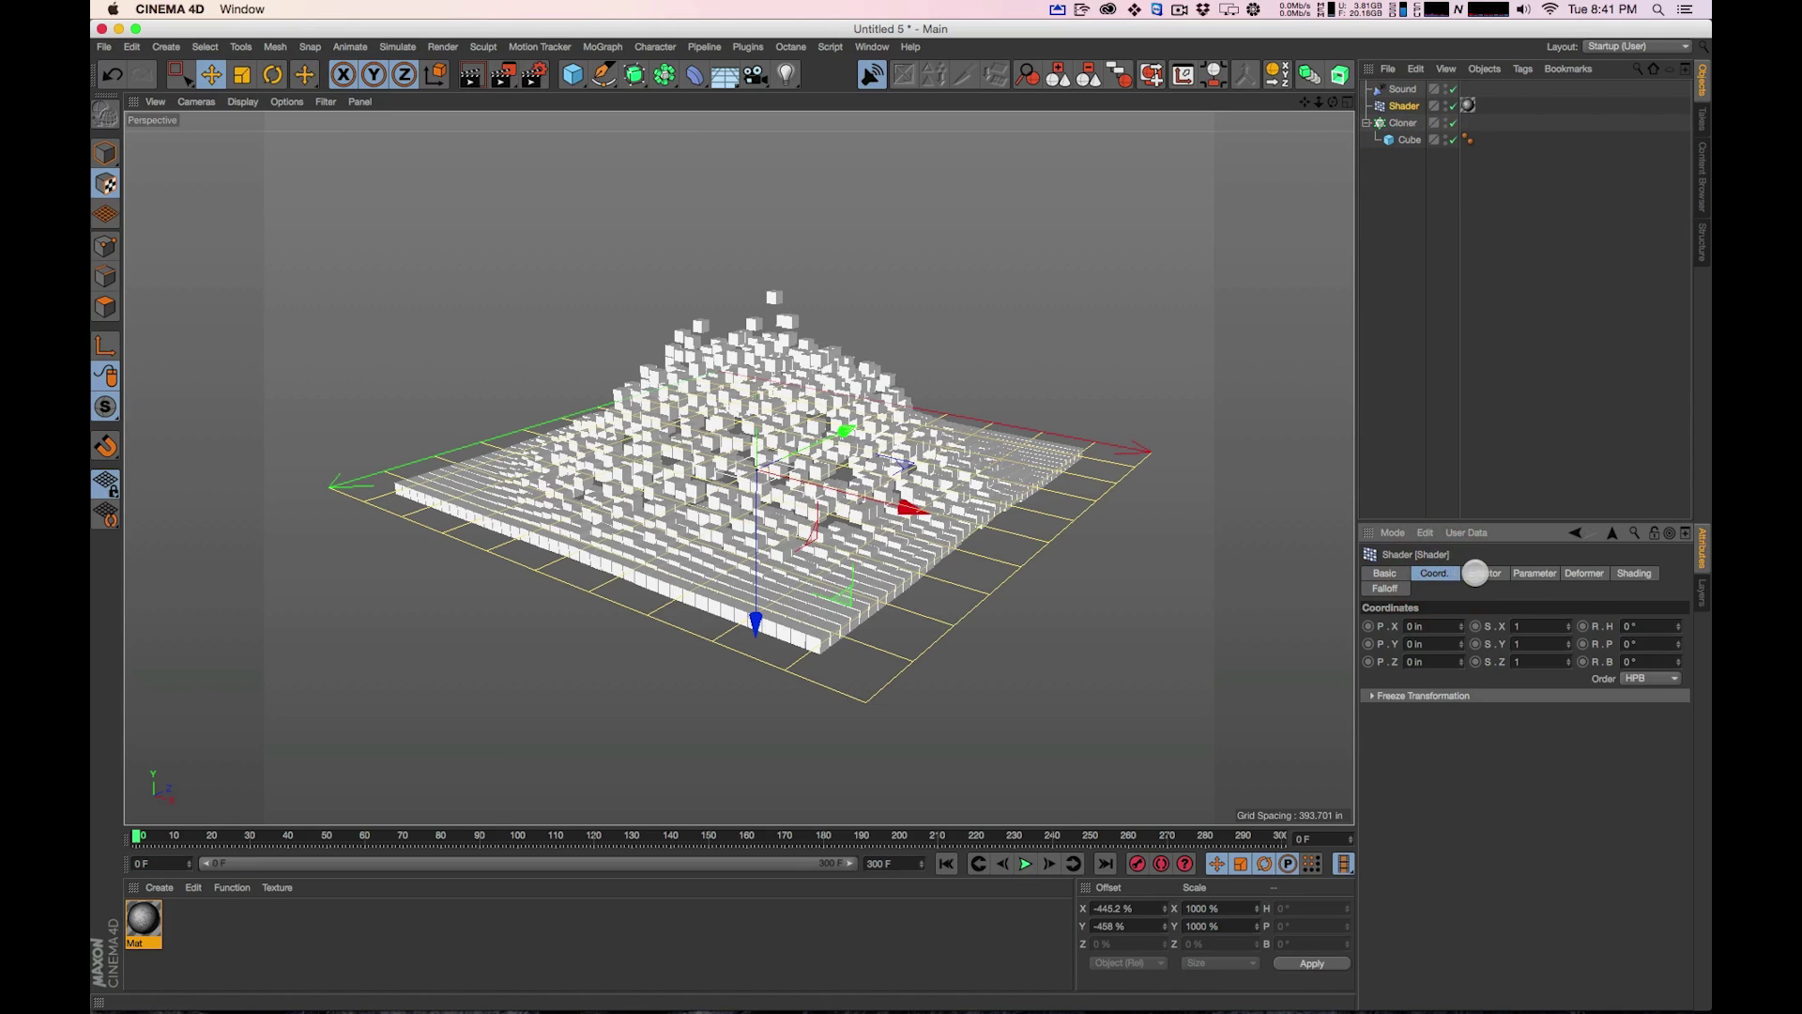
left_click(1485, 573)
mouse_move(1639, 632)
left_mouse_down()
mouse_move(1420, 626)
mouse_move(1687, 628)
left_mouse_up()
Raise the Shader effector's P.Y offset from 281 in to about 459 in
left_click(1431, 572)
left_click(1539, 573)
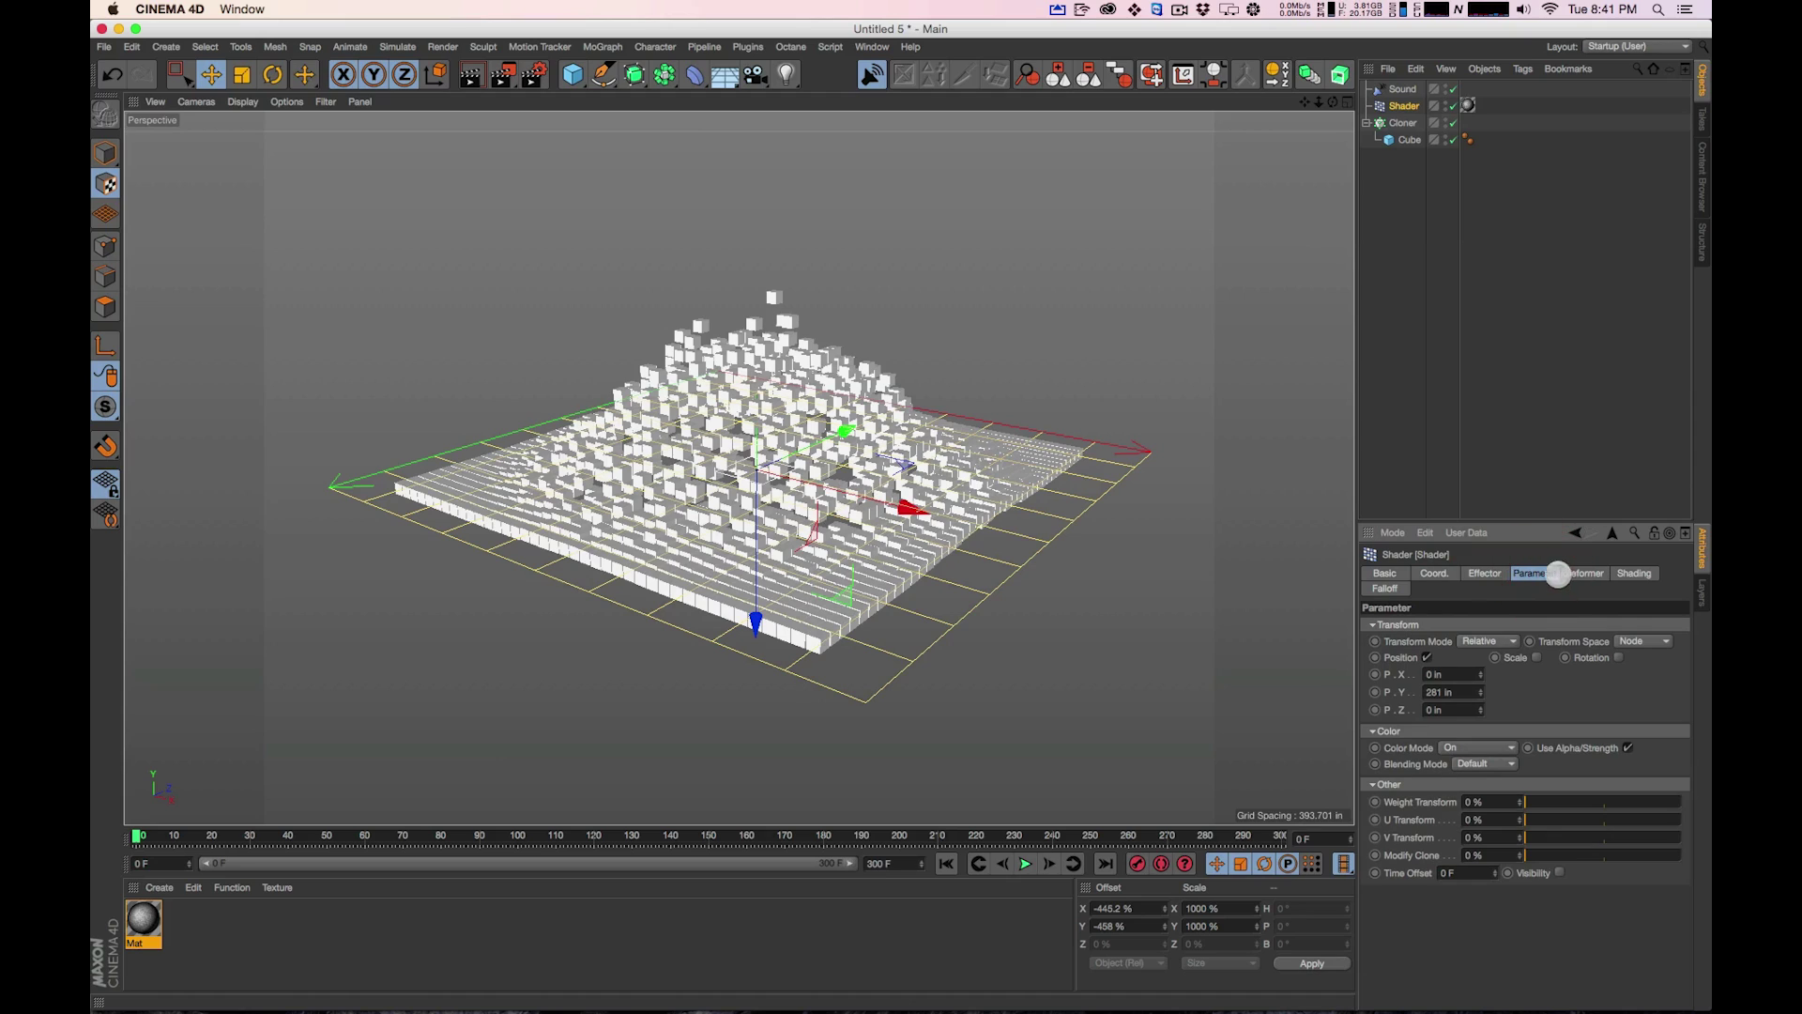
mouse_move(1480, 696)
left_mouse_down()
mouse_move(1480, 634)
mouse_move(1480, 708)
left_mouse_up()
left_click(1402, 123)
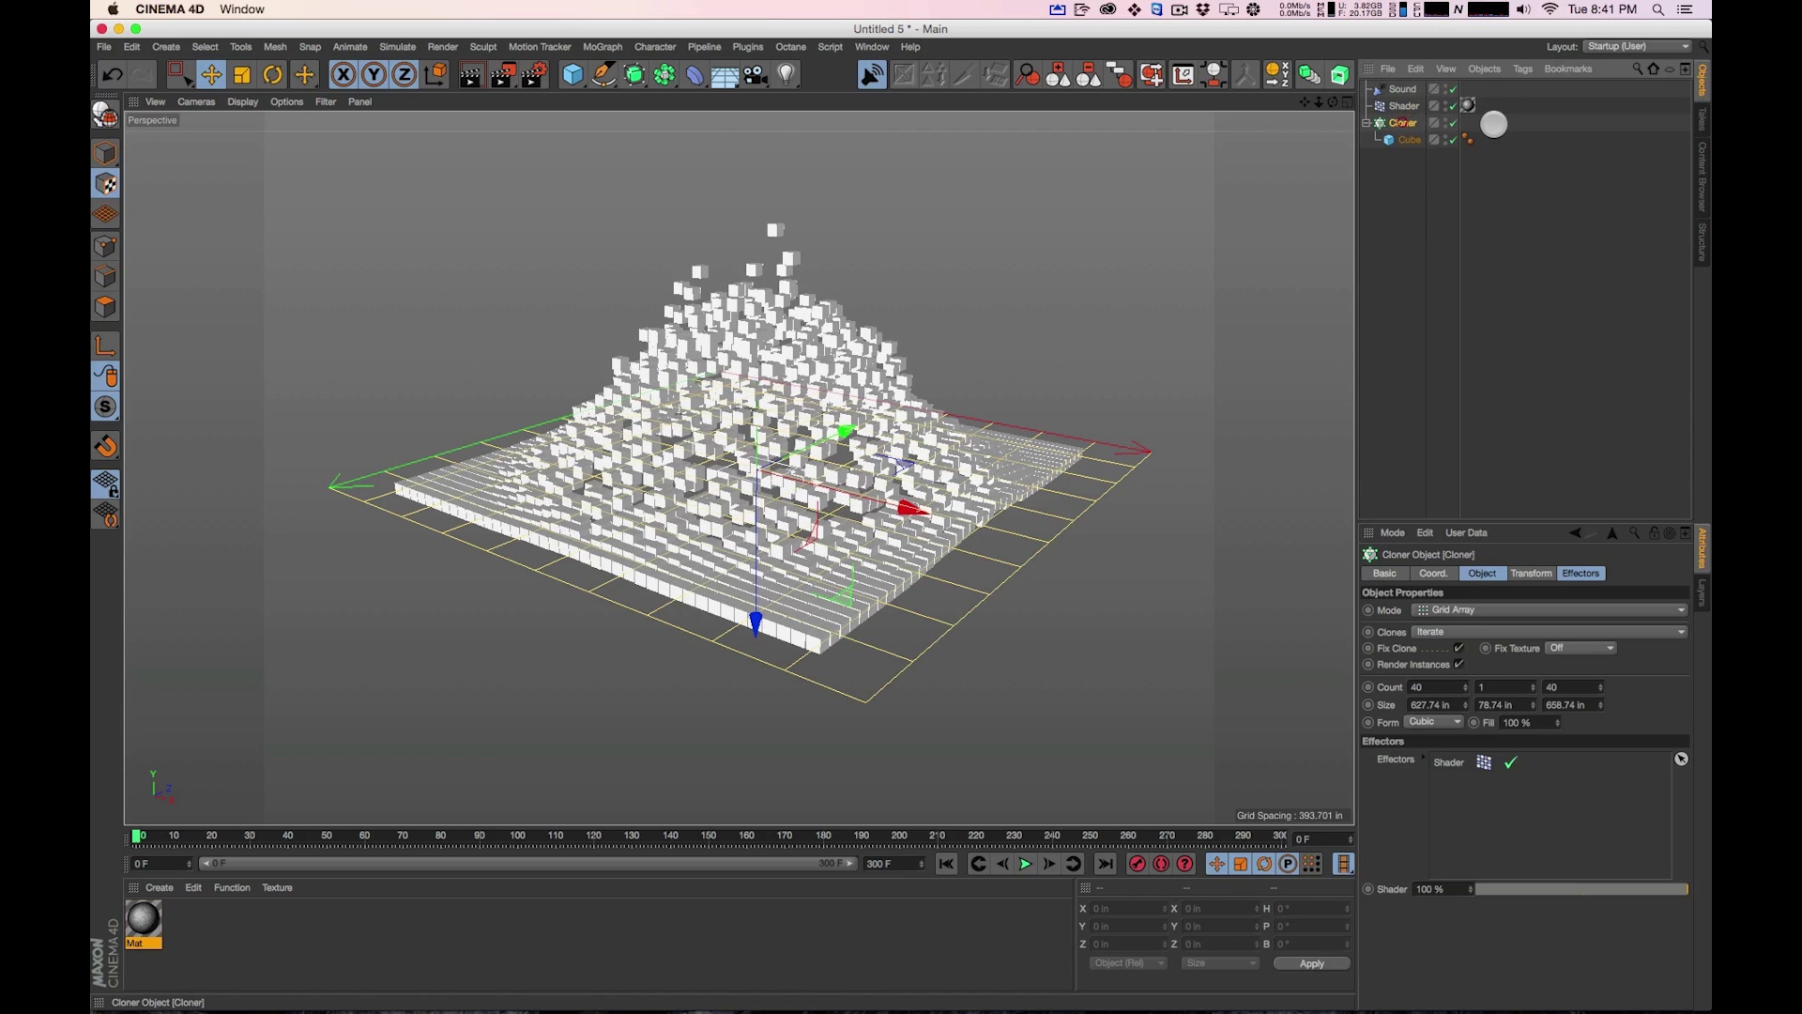
Add an XPresso tag to the Cloner and drop the Sound effector into the graph as a node
left_click(1522, 68)
mouse_move(1539, 94)
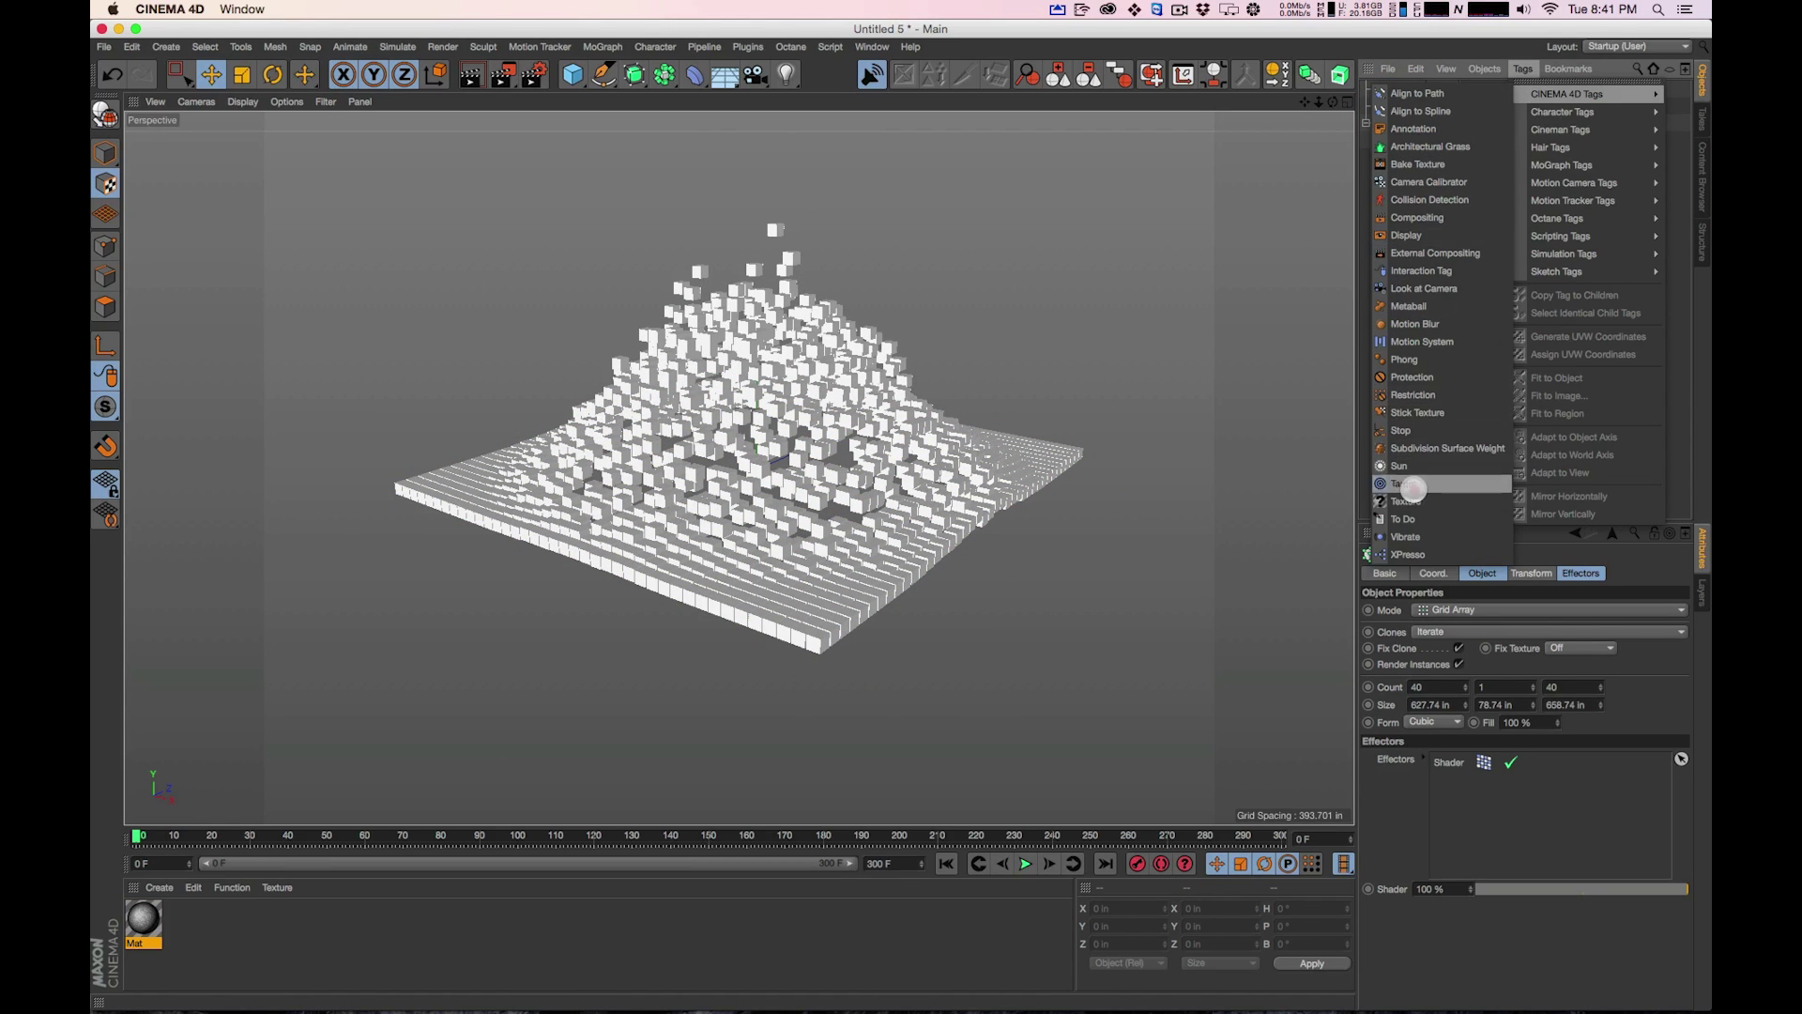
left_click(1441, 550)
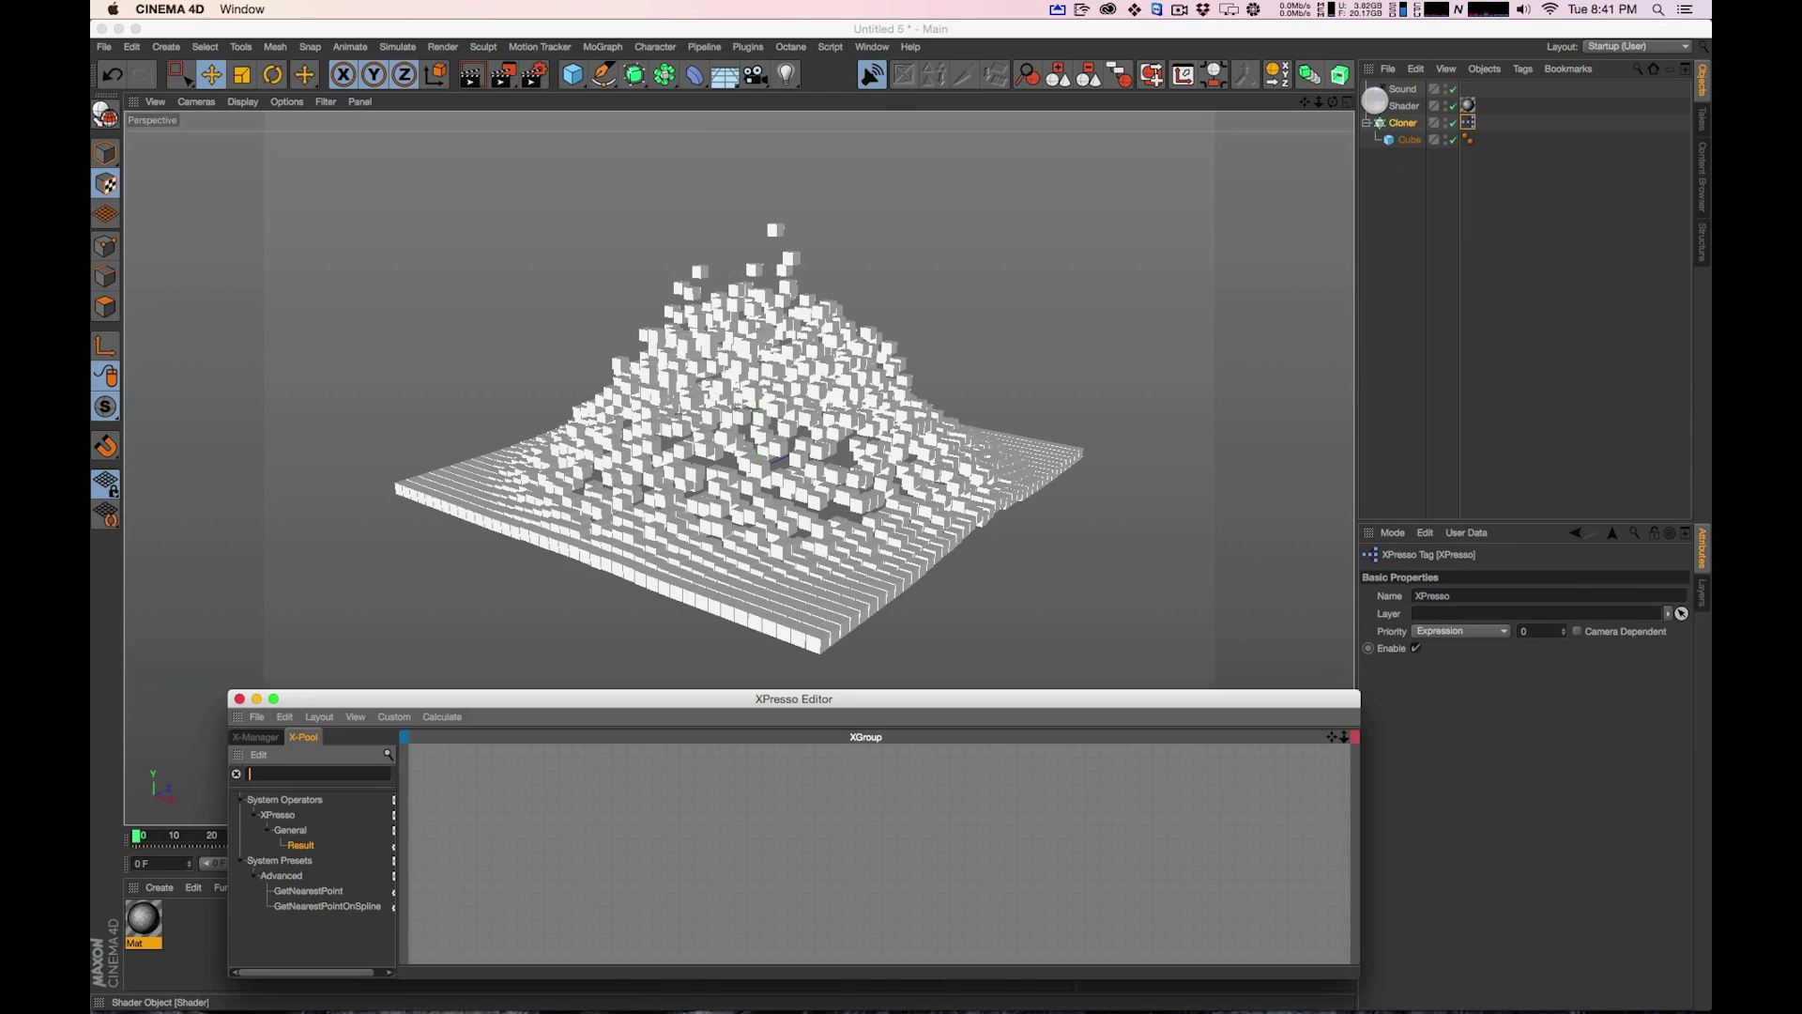
left_click(1394, 89)
left_click_drag(627, 846, 642, 845)
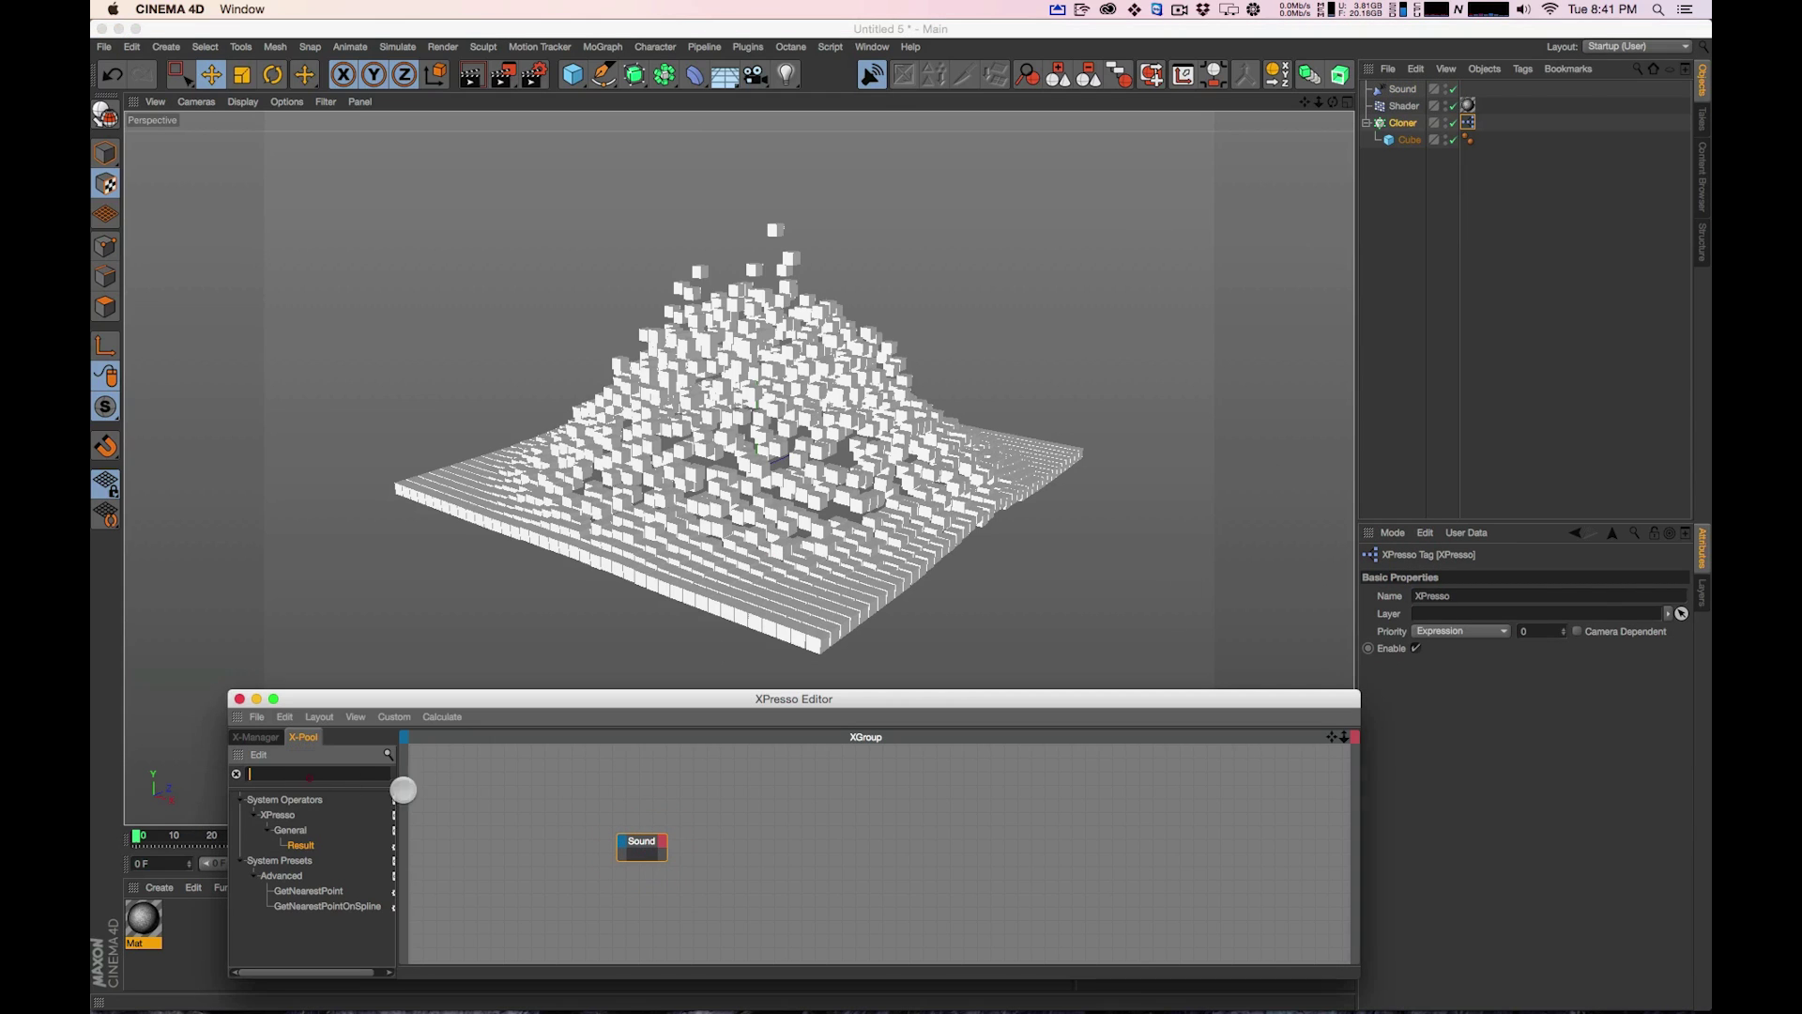
Add a Sample node, wire Sound's Object output to its Effector input, and expose a Strength output
type("sampl")
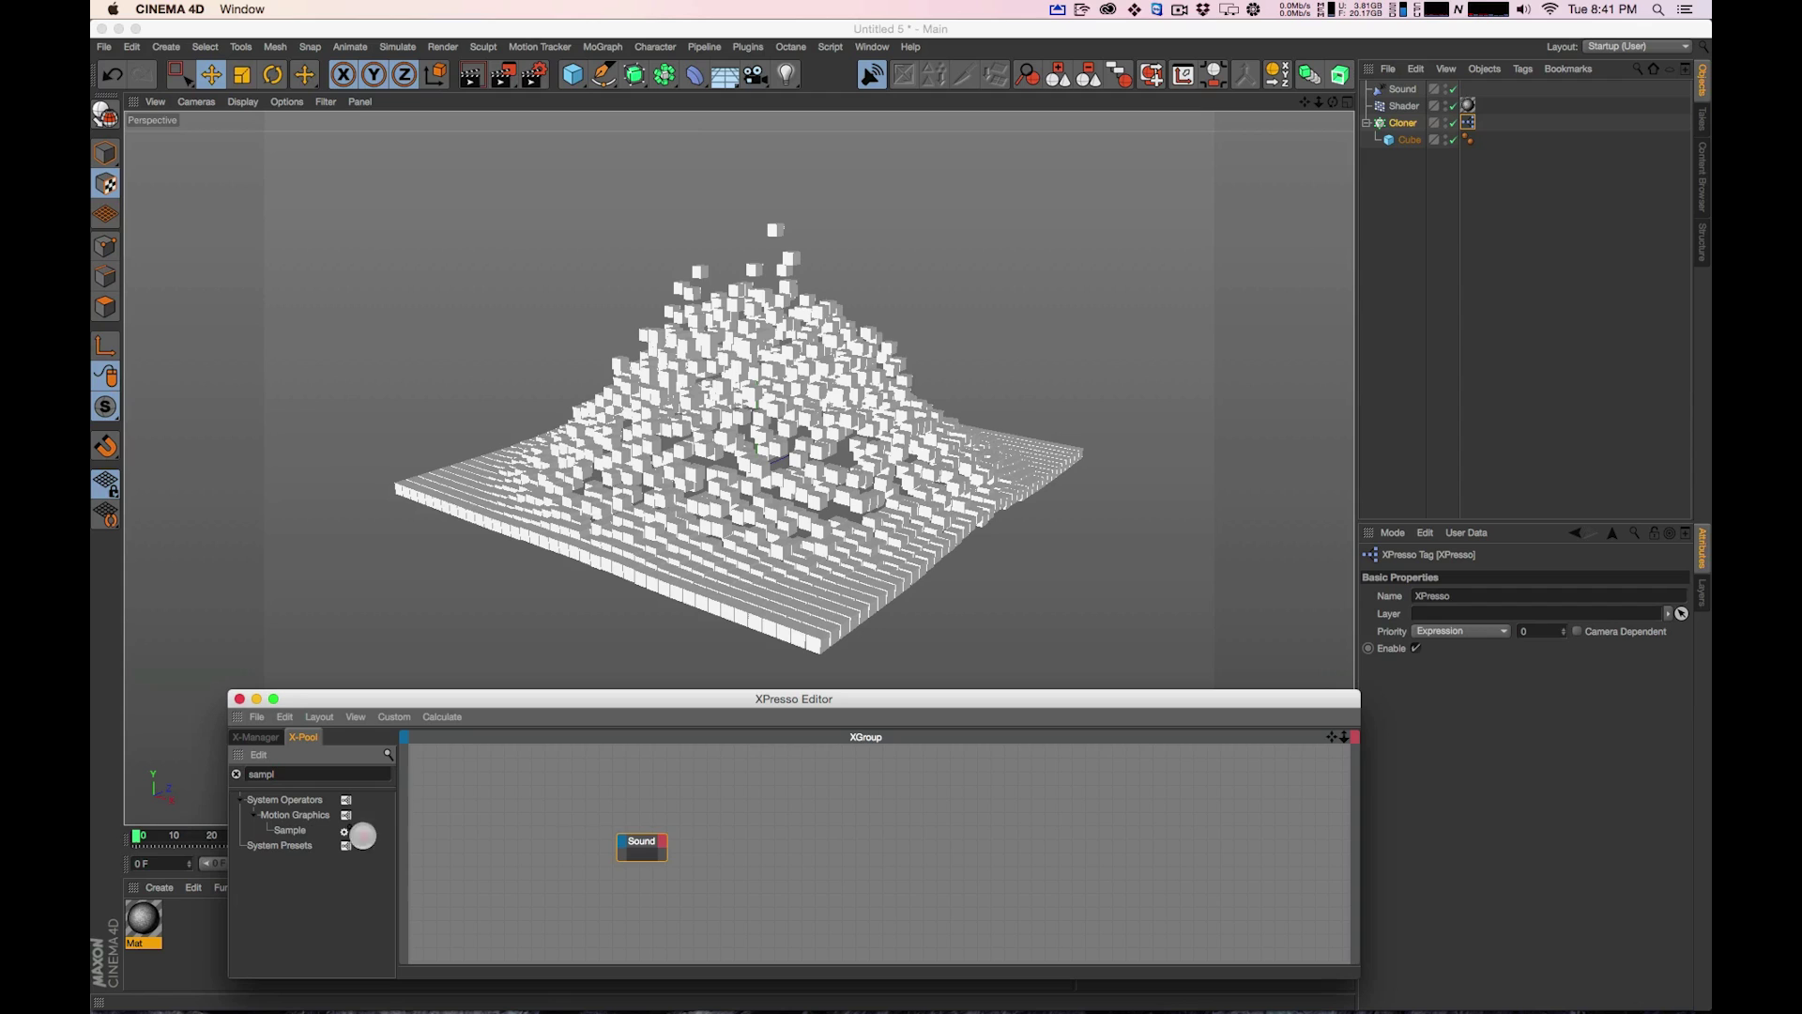
left_click_drag(362, 835, 559, 834)
left_click(579, 834)
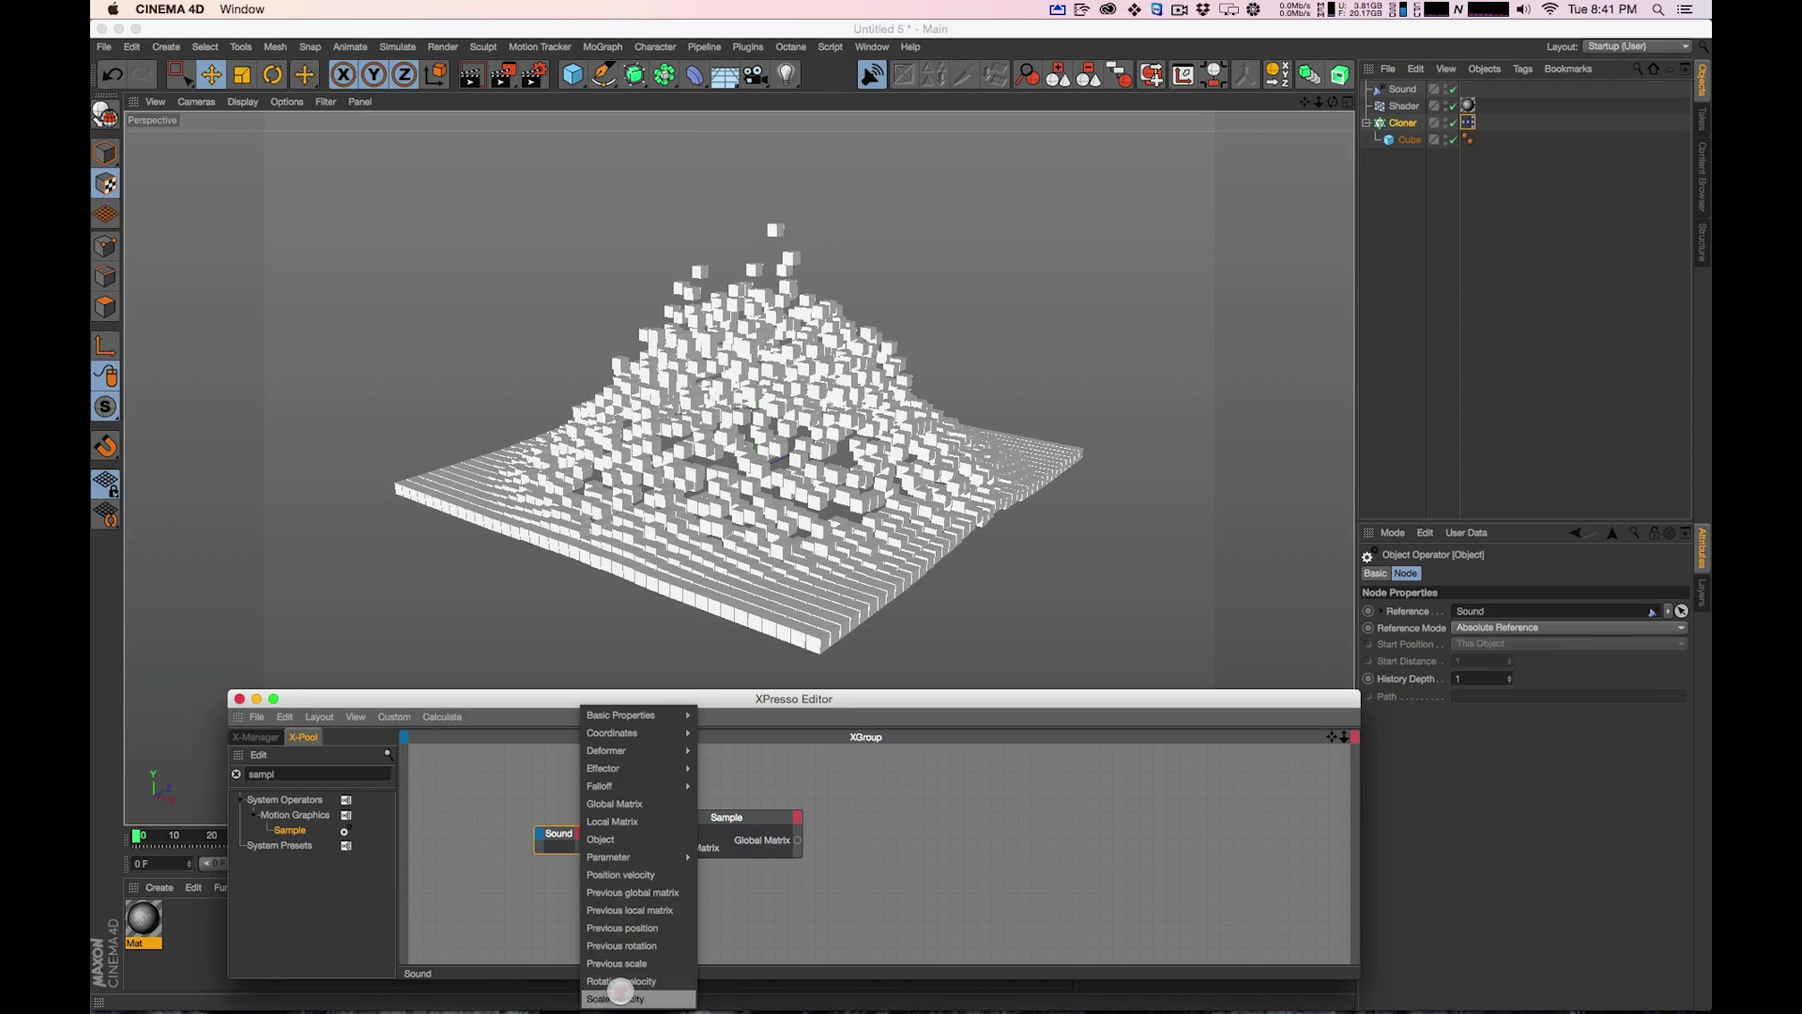
left_click(602, 839)
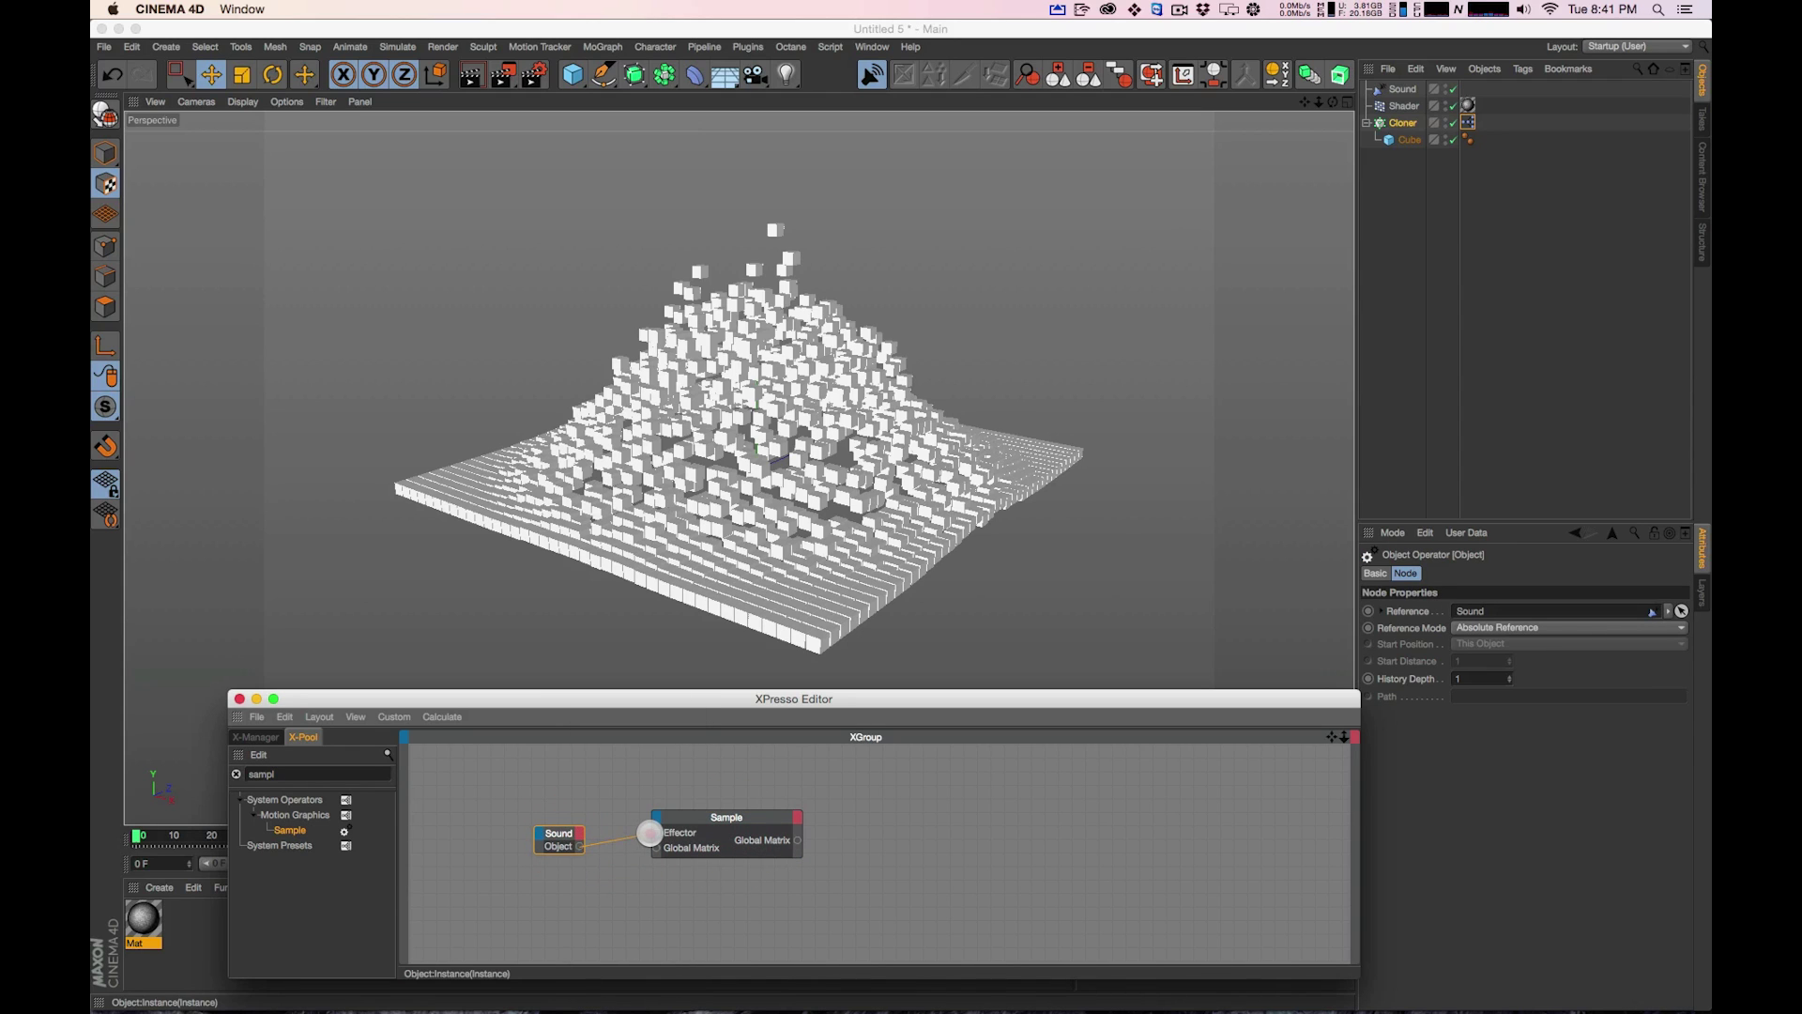
left_click_drag(654, 832, 656, 832)
left_click(797, 817)
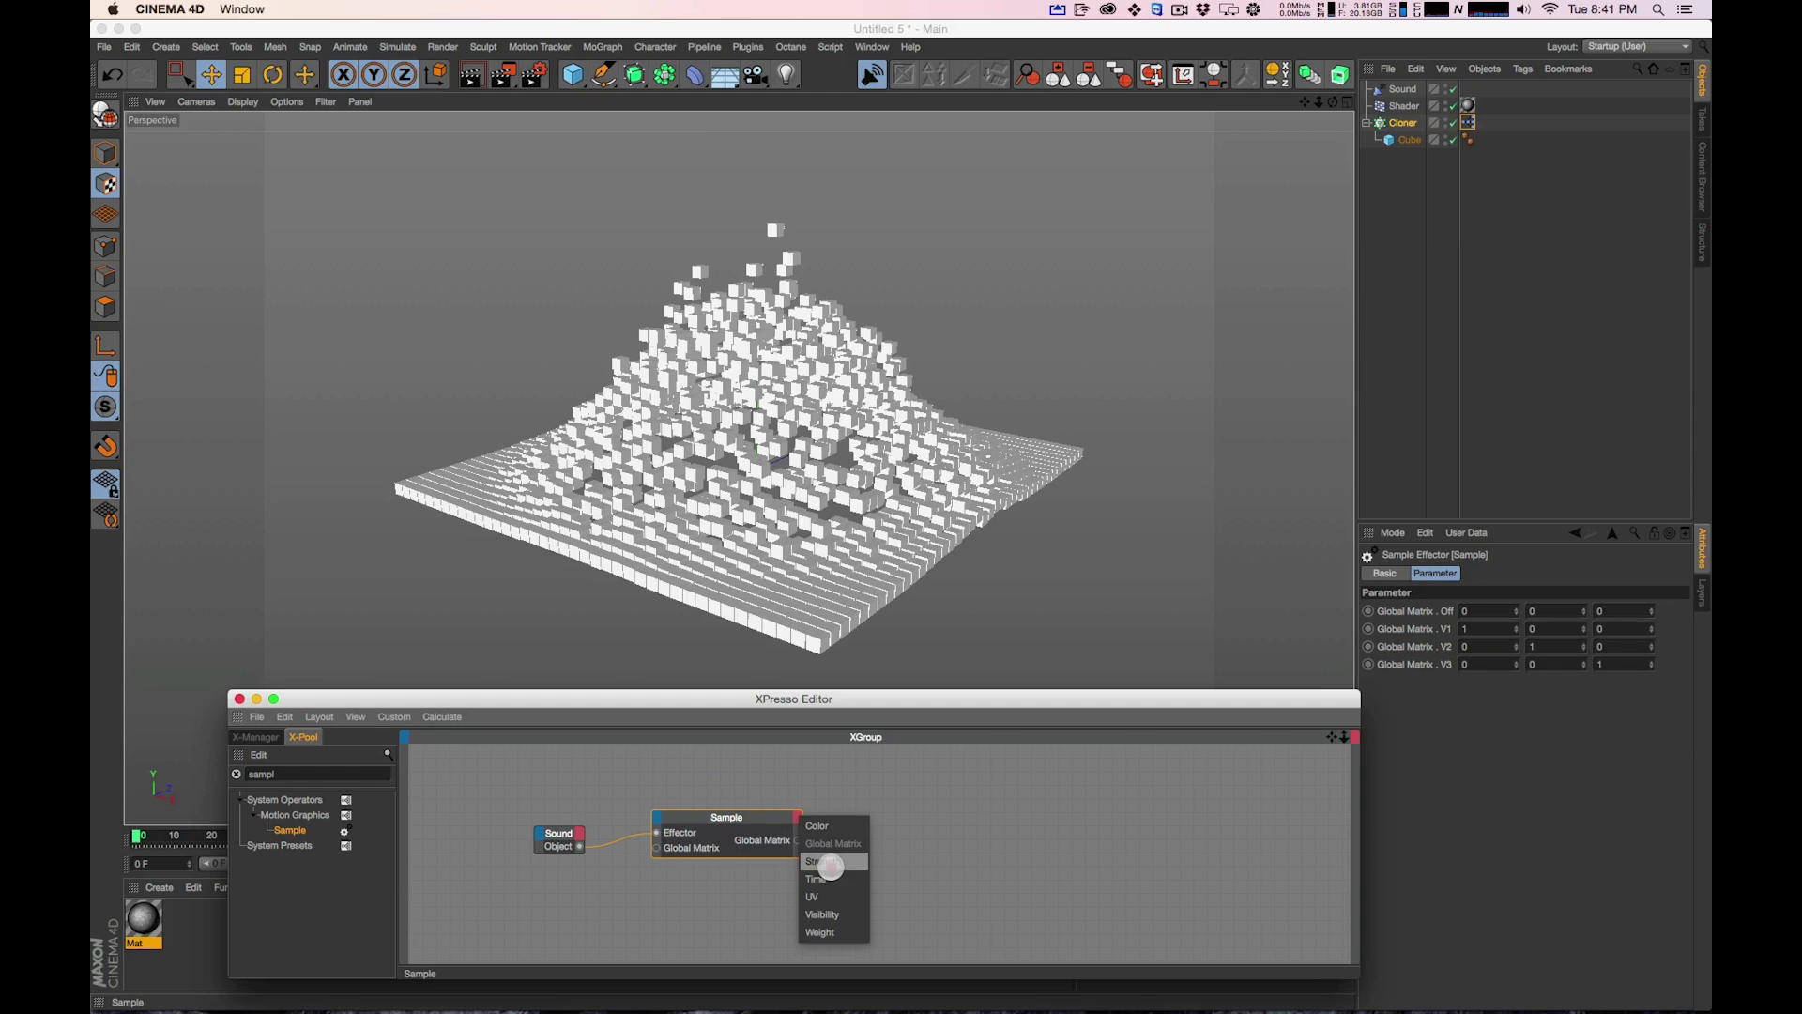
left_click(826, 861)
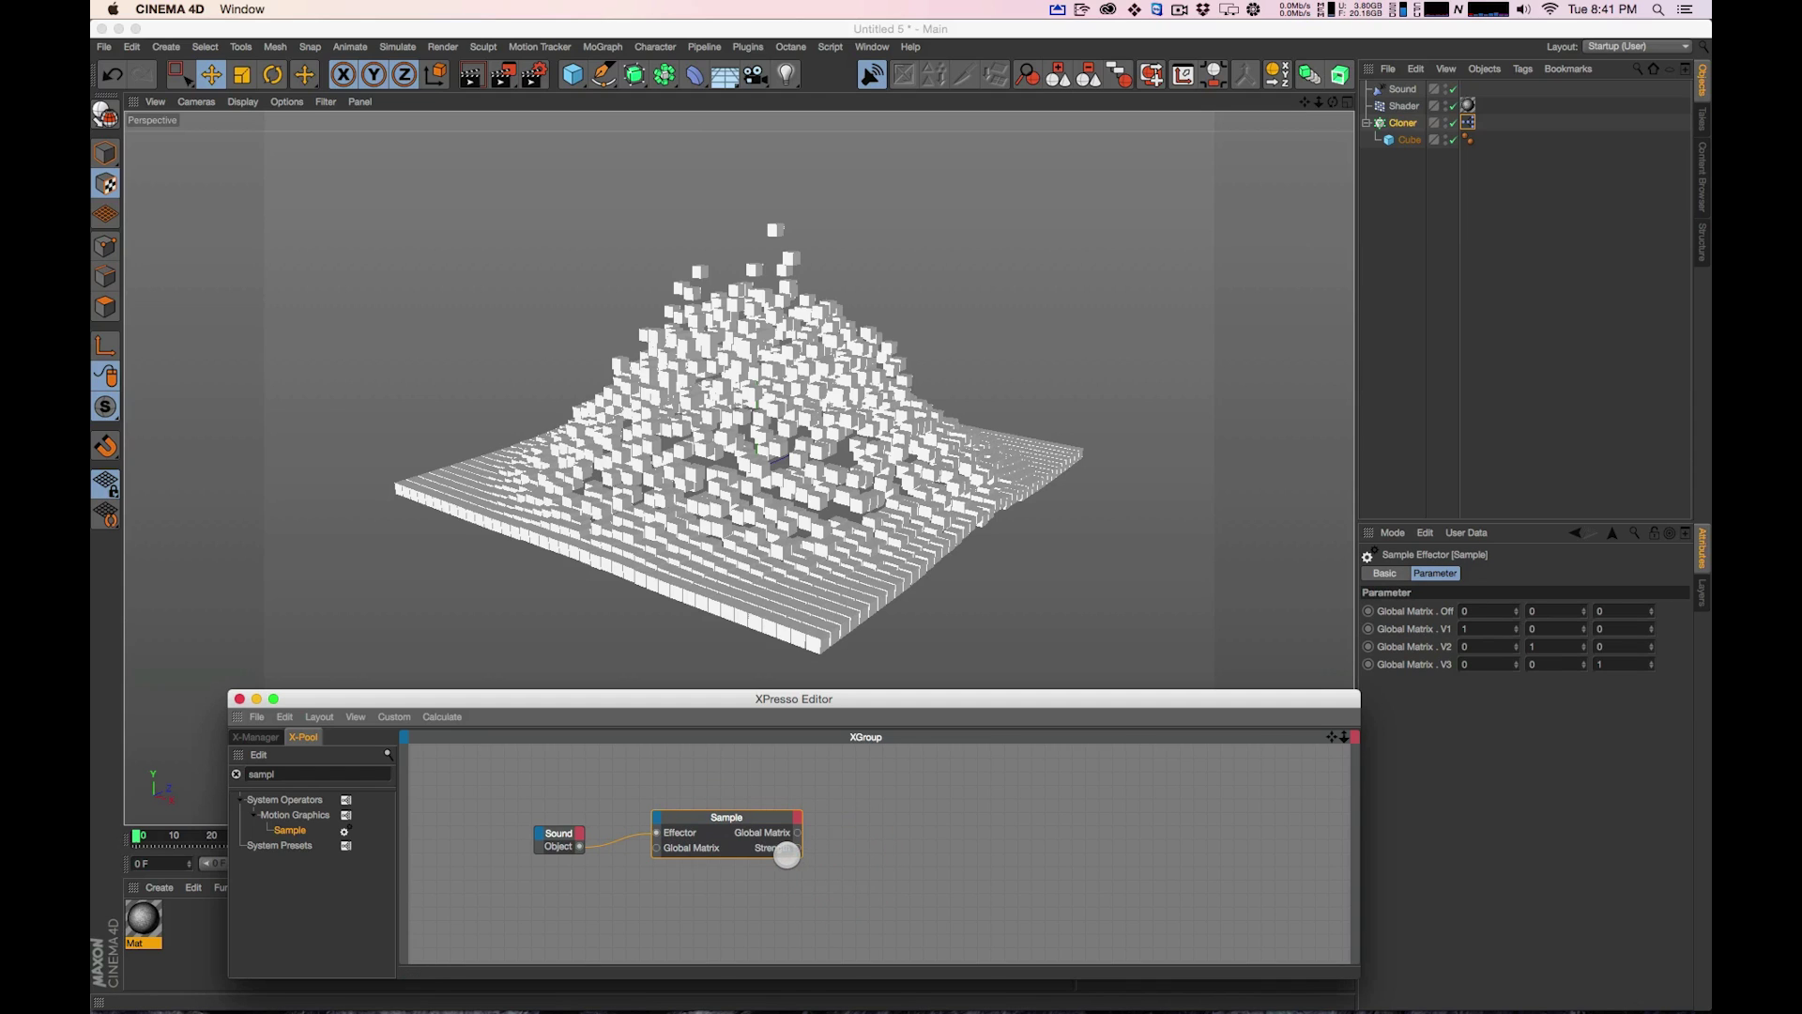
left_click_drag(763, 816, 761, 813)
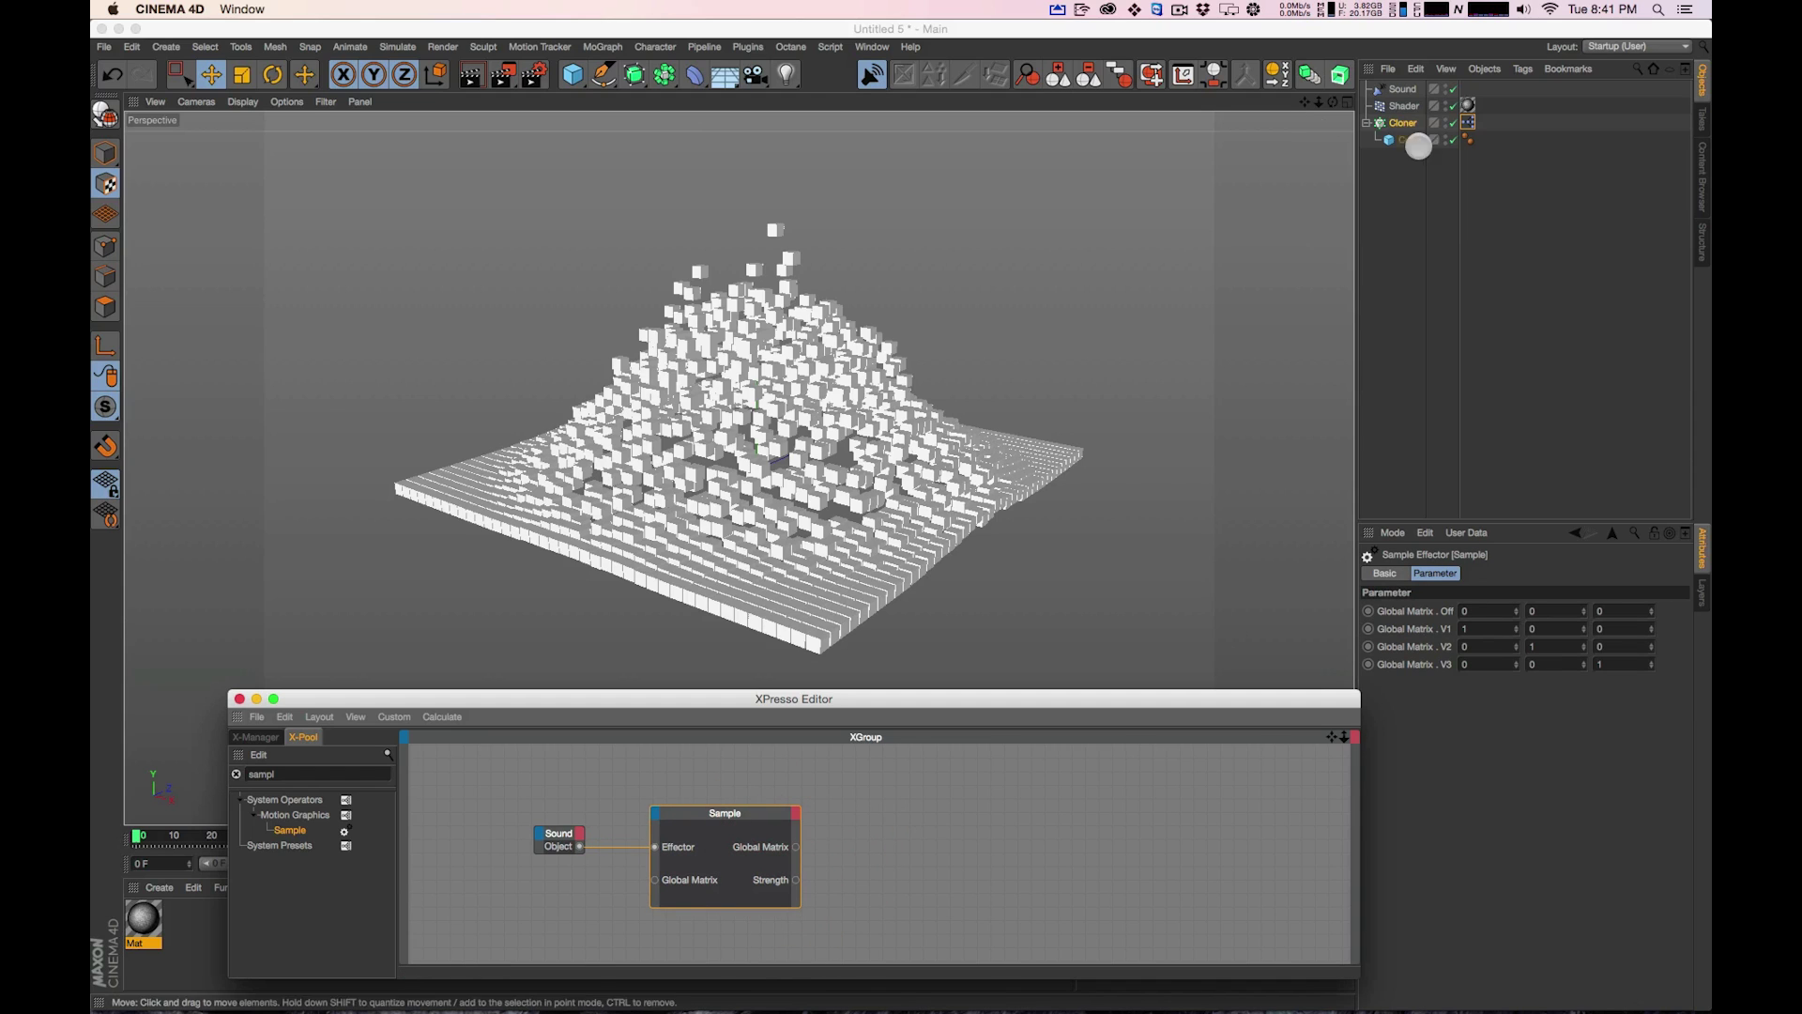
left_click_drag(1095, 695, 1097, 688)
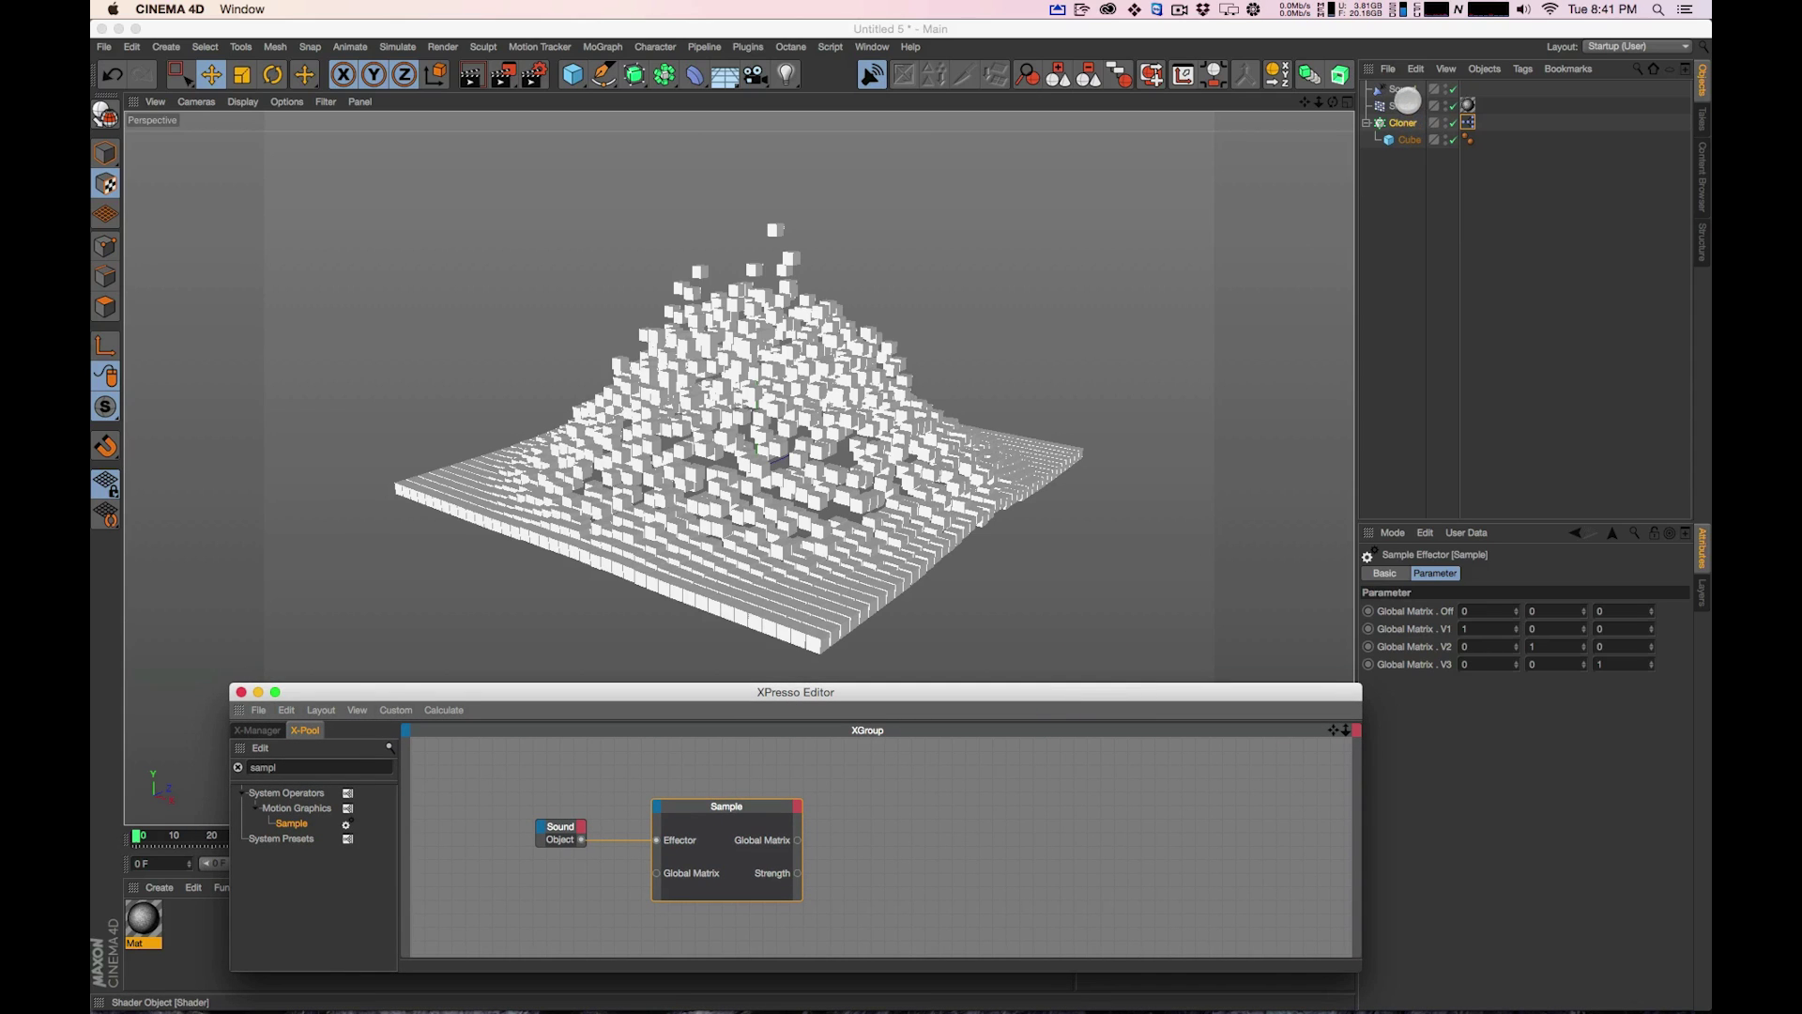
Add a Shader effector node and connect Sample's Strength output to its Strength and P.Y inputs
left_click(1404, 105)
left_click_drag(943, 818, 946, 817)
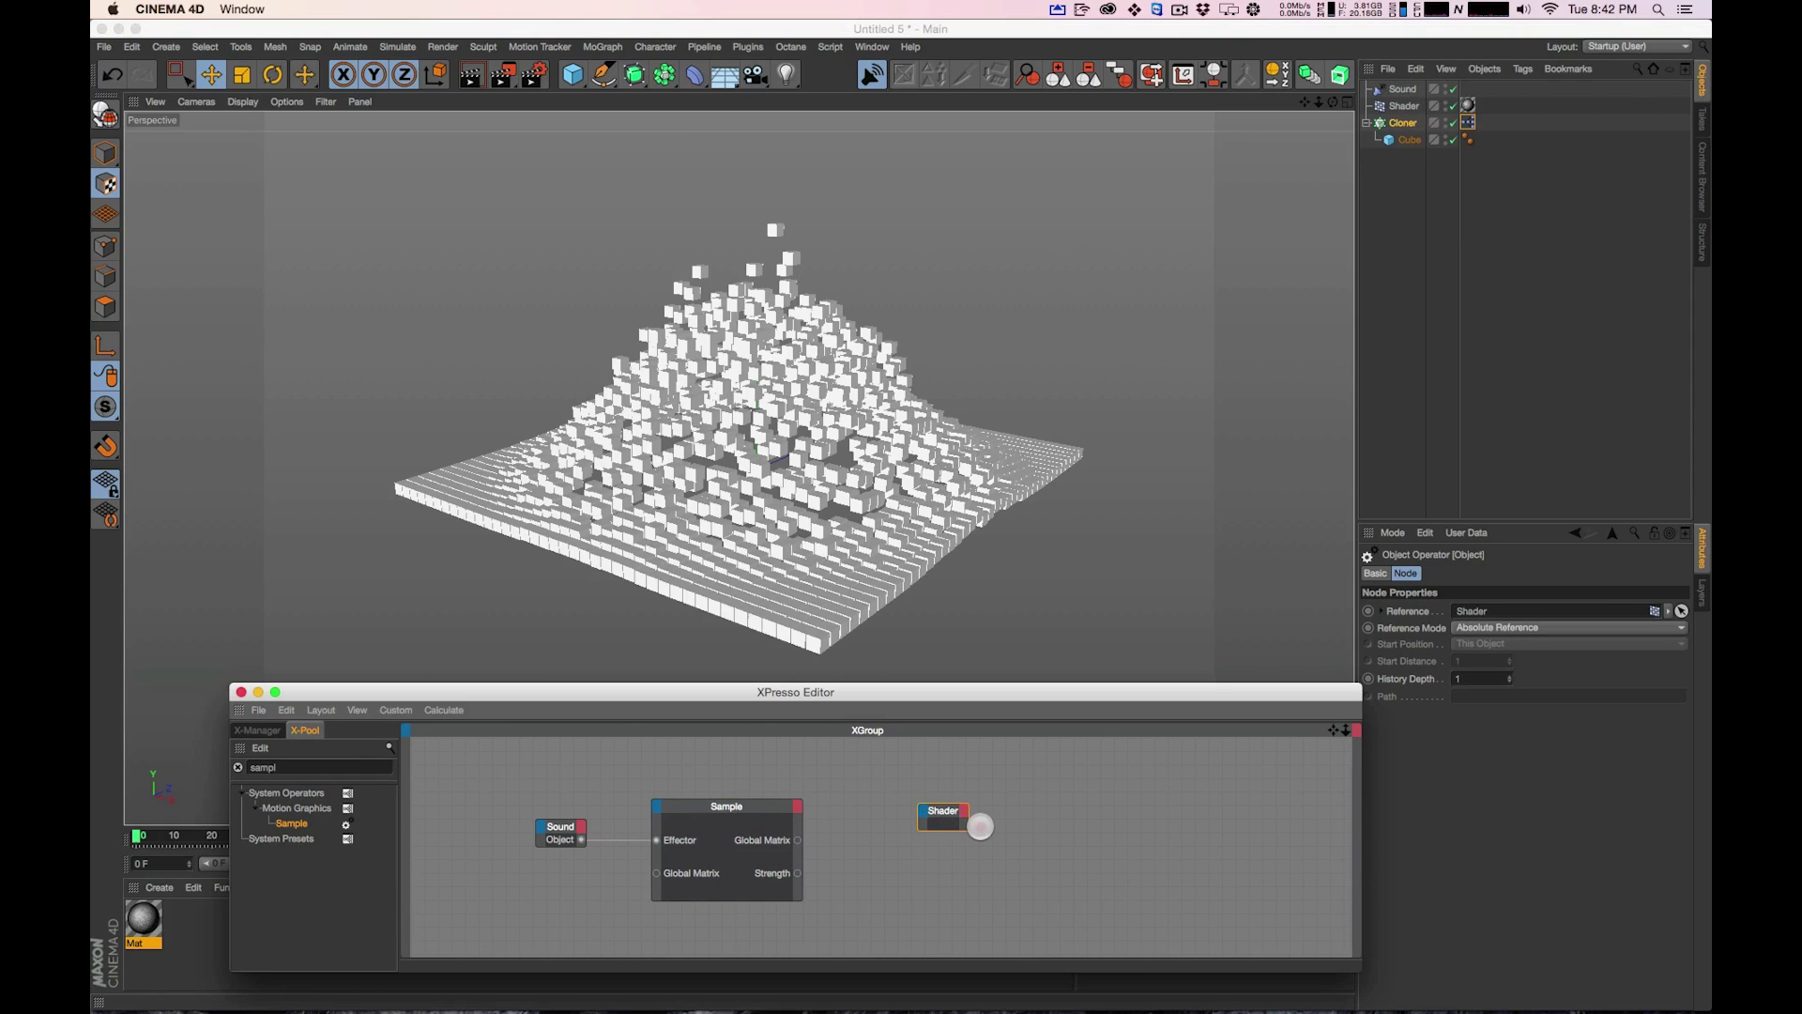
left_click(1026, 822)
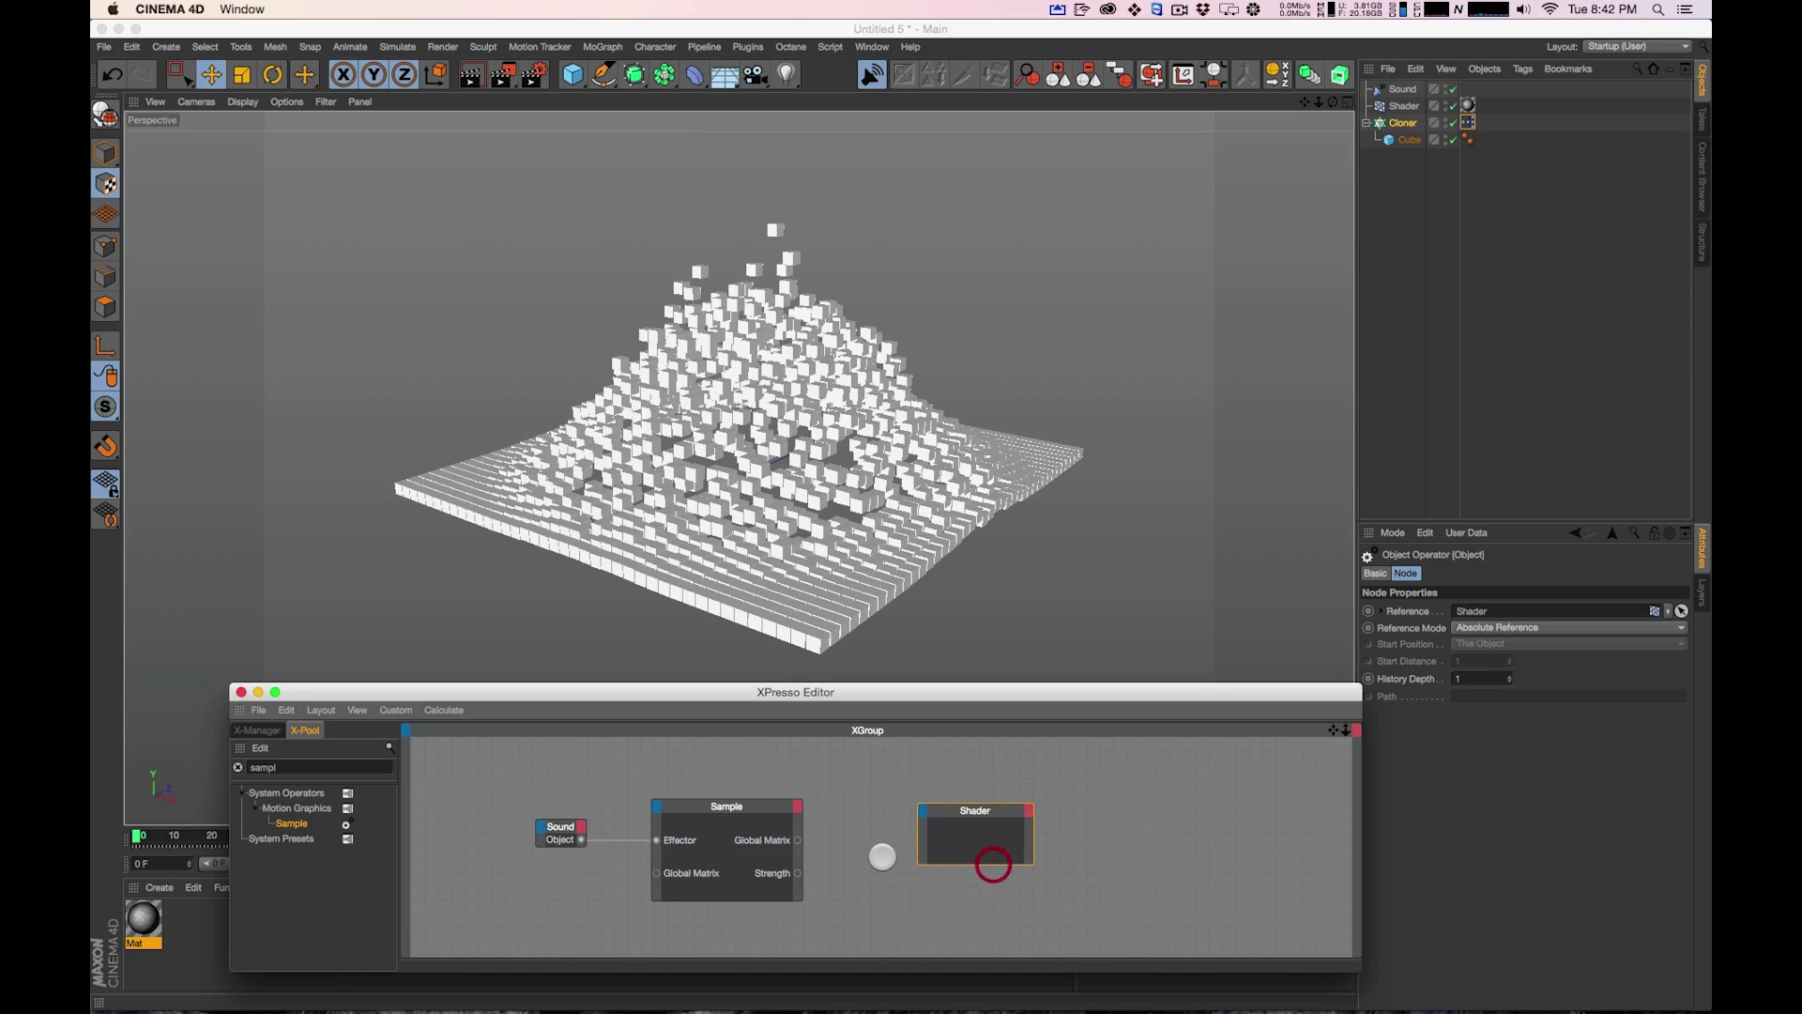
mouse_move(795, 873)
left_mouse_down()
mouse_move(924, 805)
mouse_move(974, 996)
mouse_move(952, 948)
mouse_move(959, 842)
mouse_move(1044, 893)
left_mouse_up()
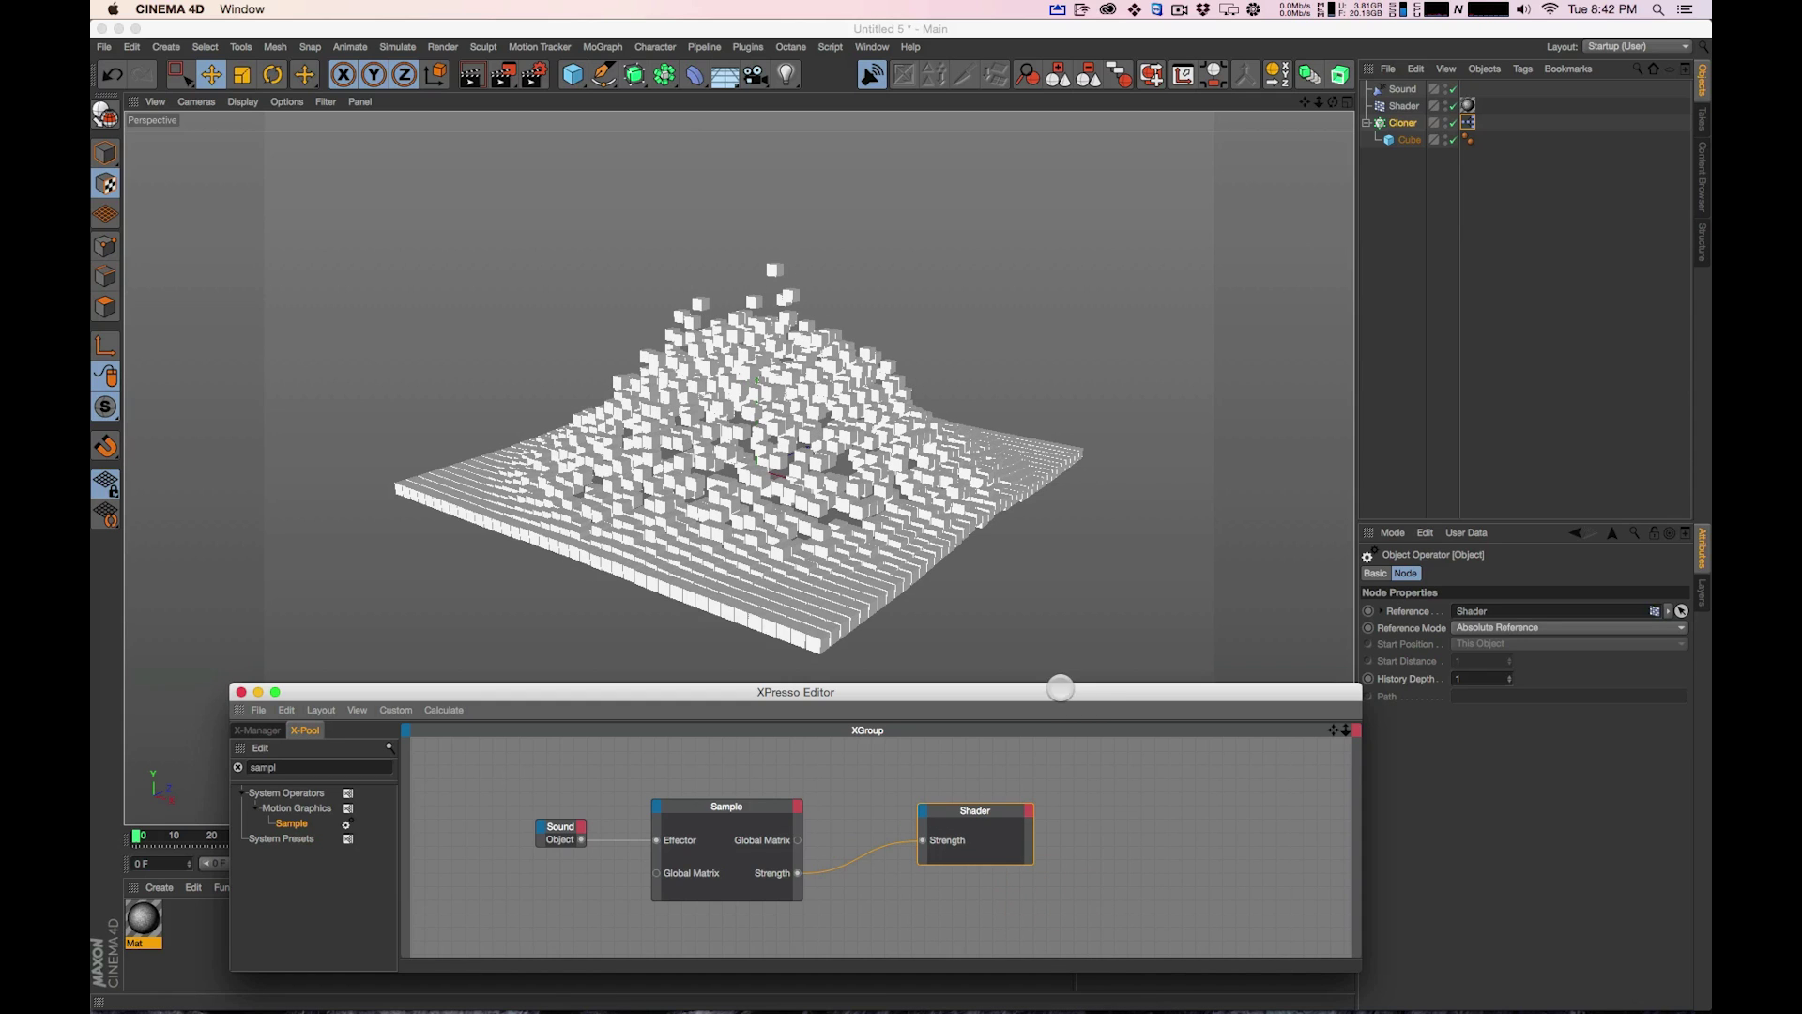
left_click_drag(887, 847, 1182, 946)
left_click_drag(778, 692, 805, 364)
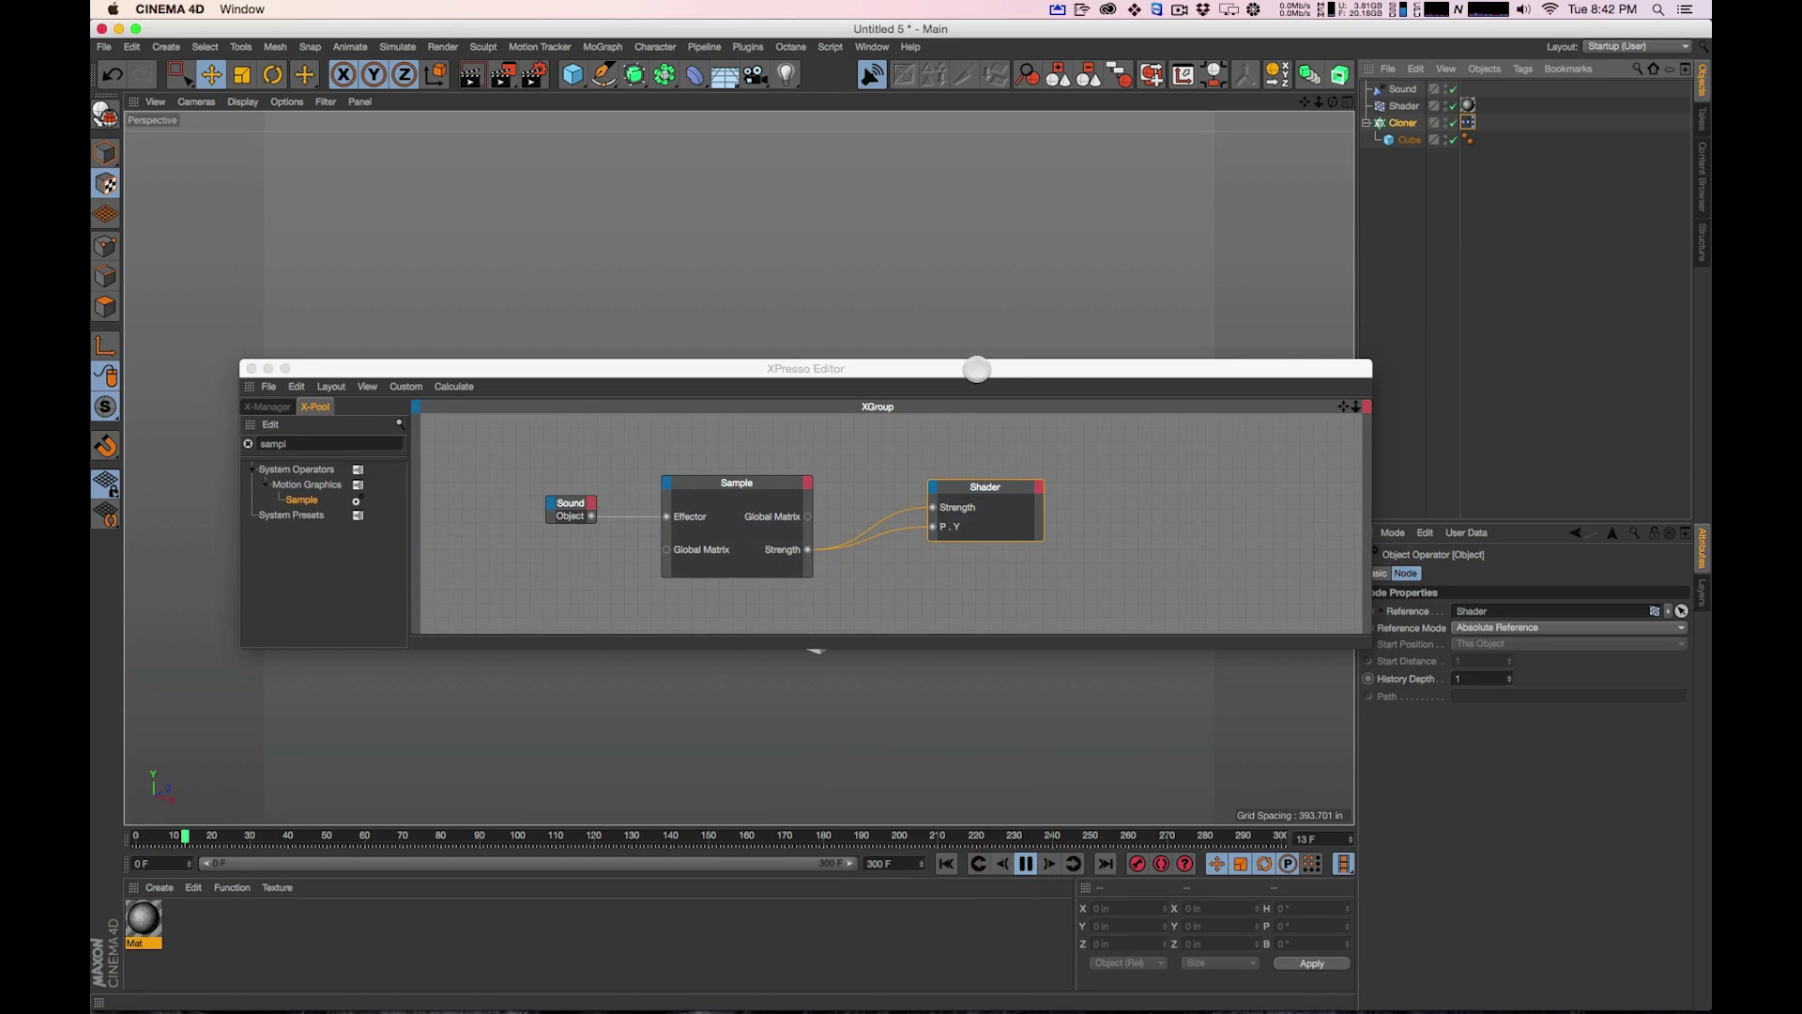
Start playback and wire Sample's Strength into the Shader node's P.Y input
left_click_drag(977, 370, 935, 578)
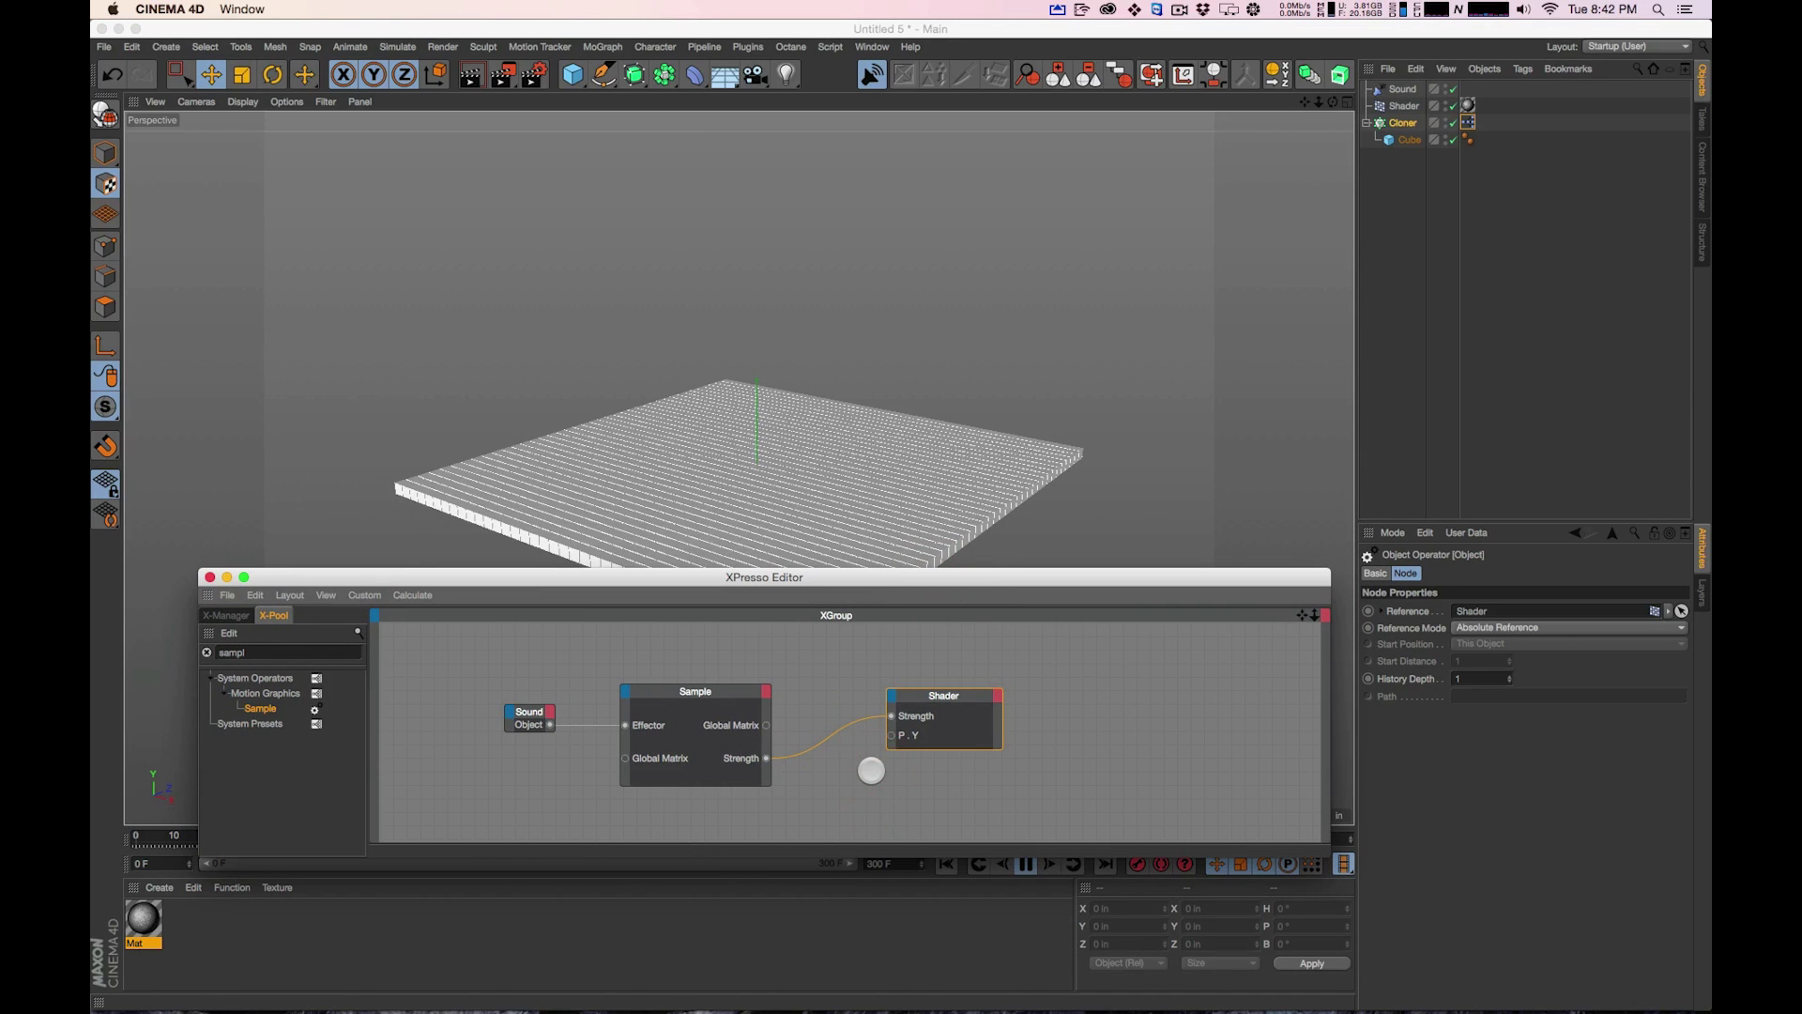
left_click(1024, 866)
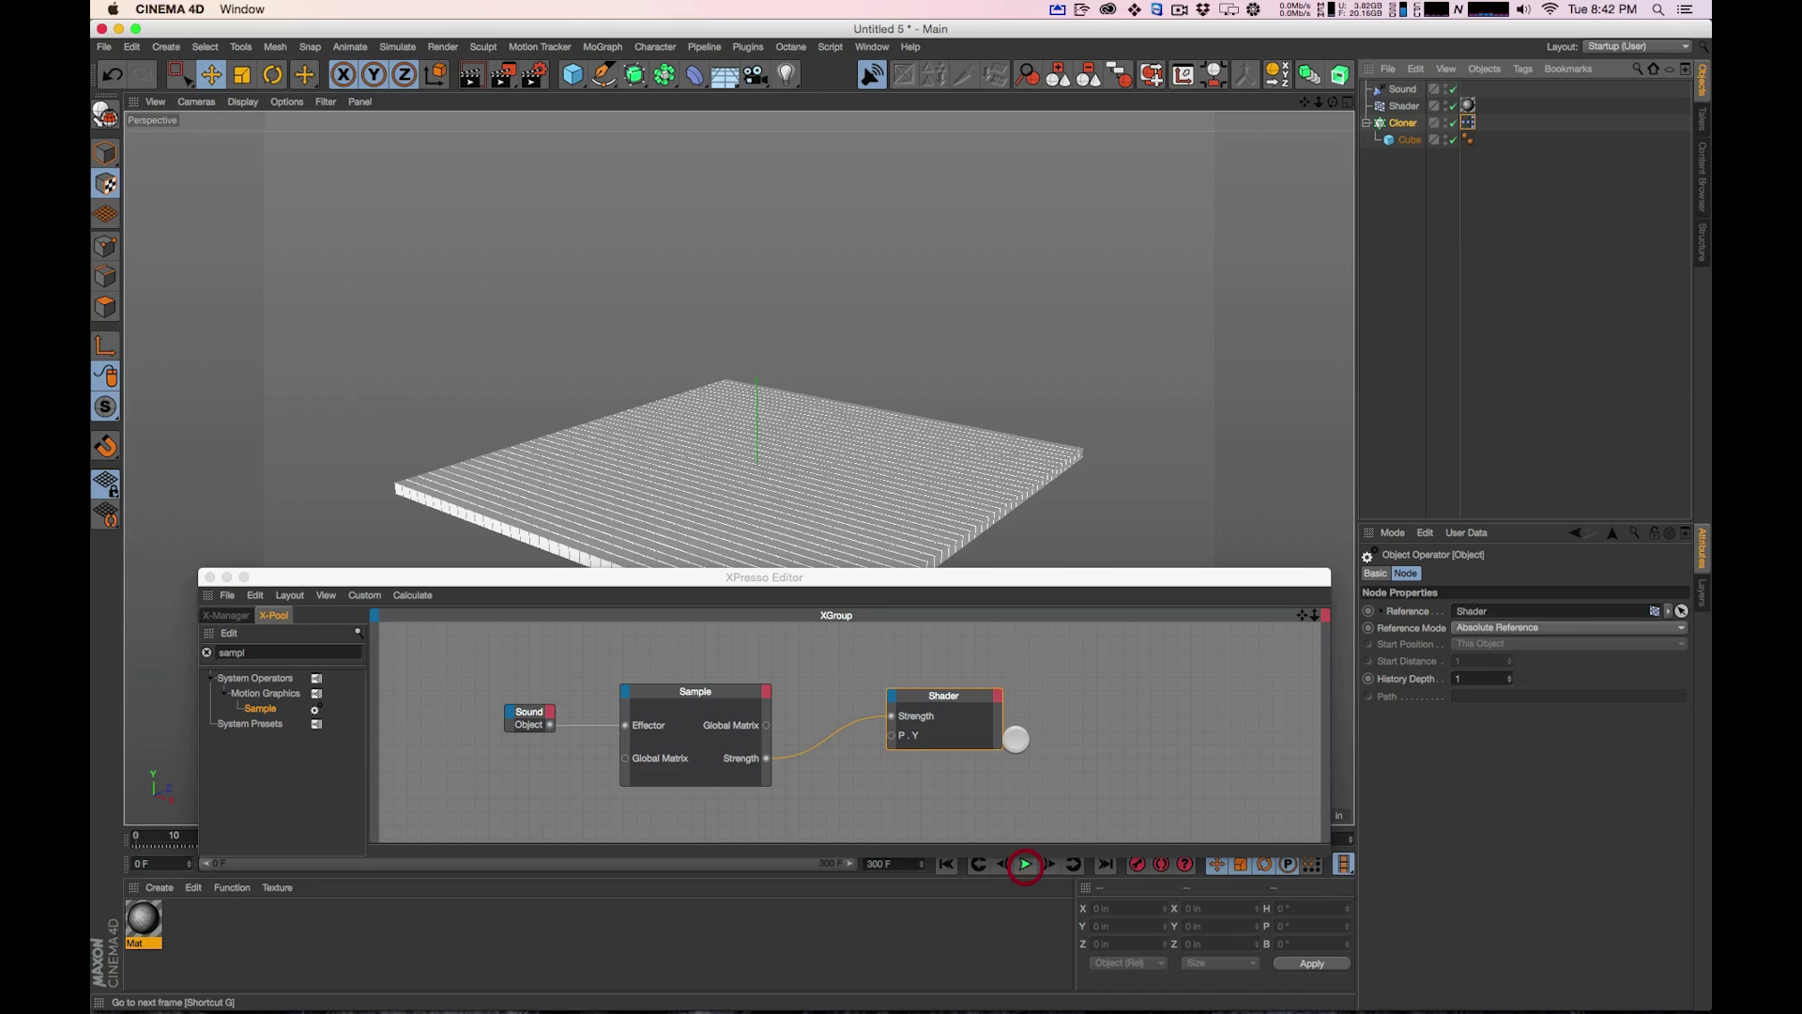
left_click_drag(767, 758, 892, 735)
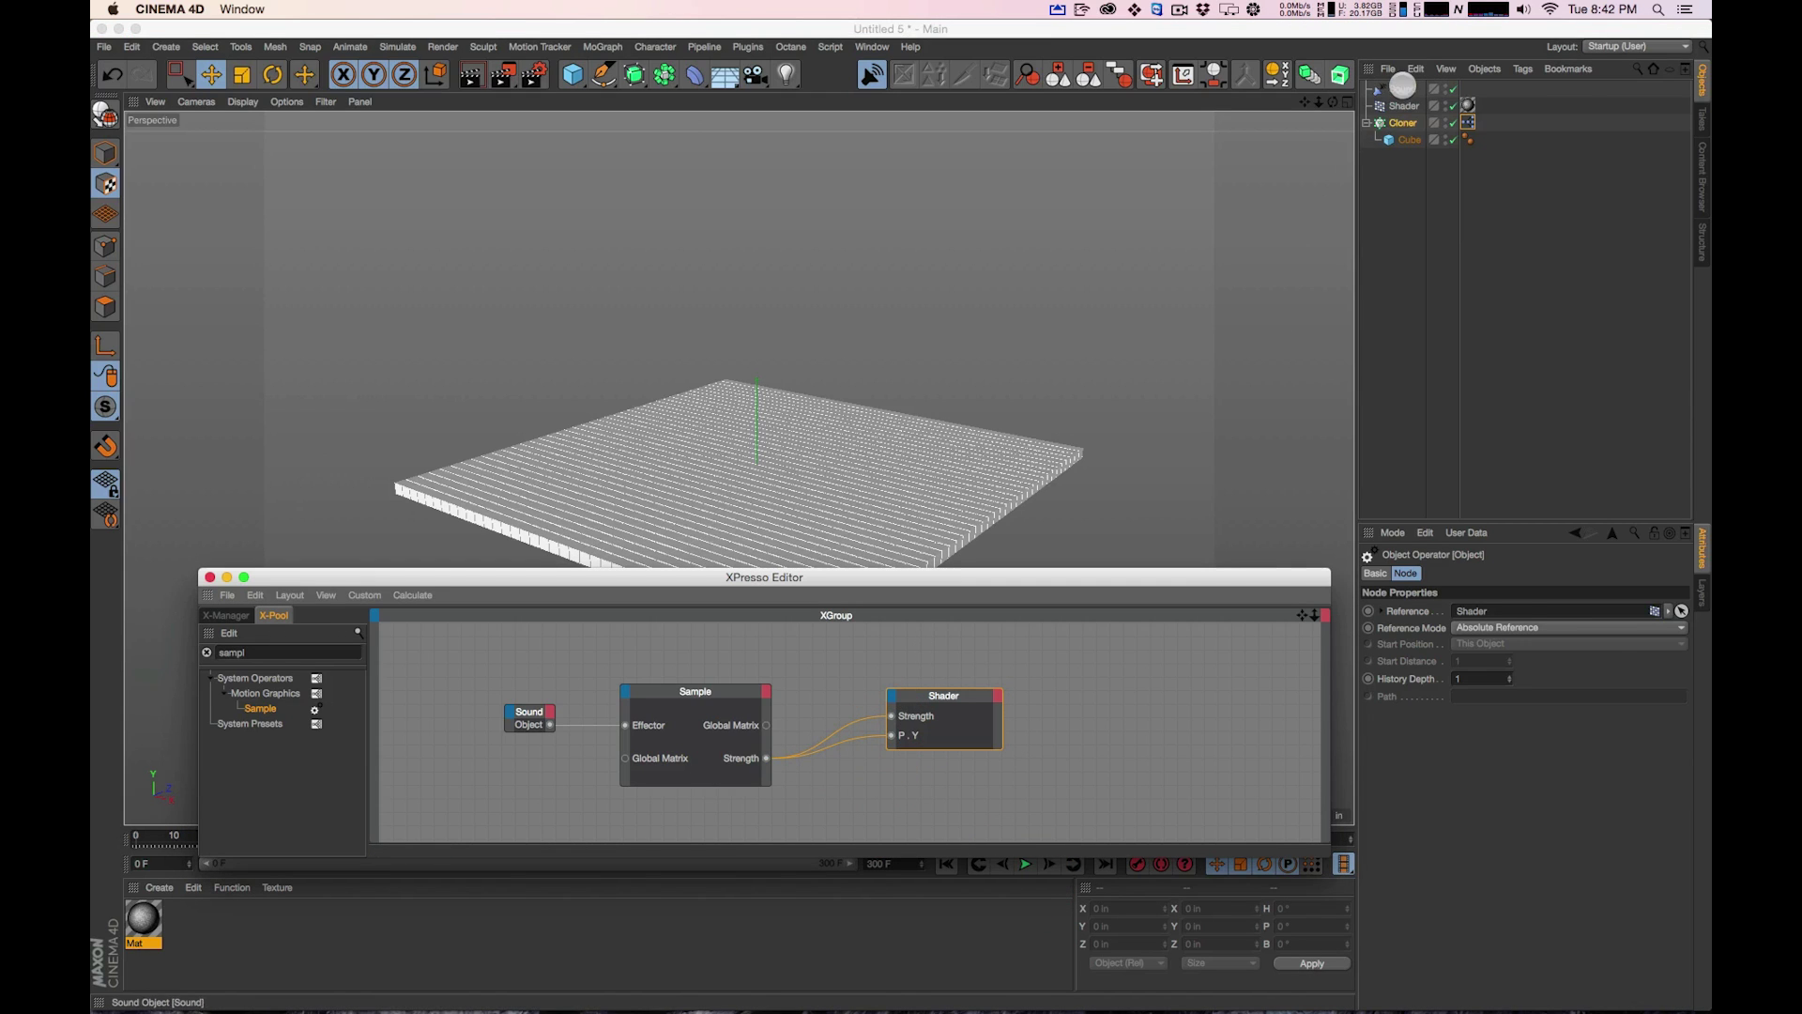
Check the Sound effector's frequency graph, then pull the P.Y wire off the Shader node
left_click(1402, 89)
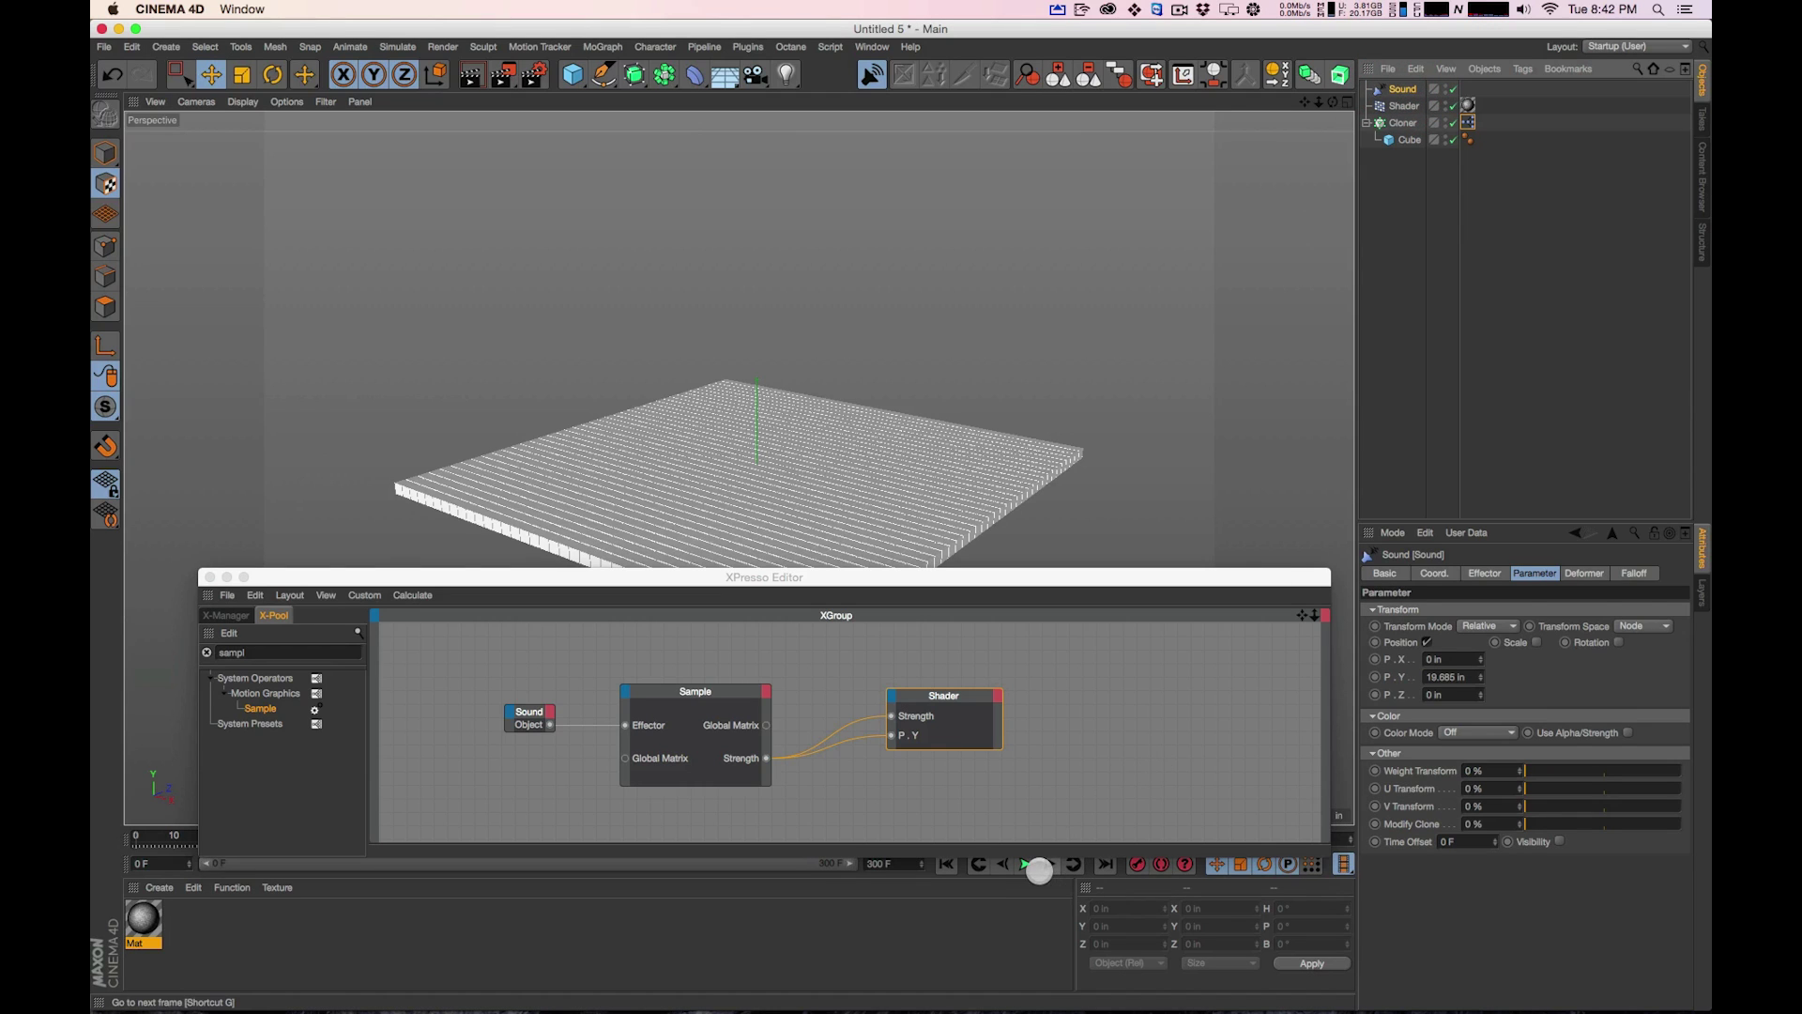
left_click(1025, 864)
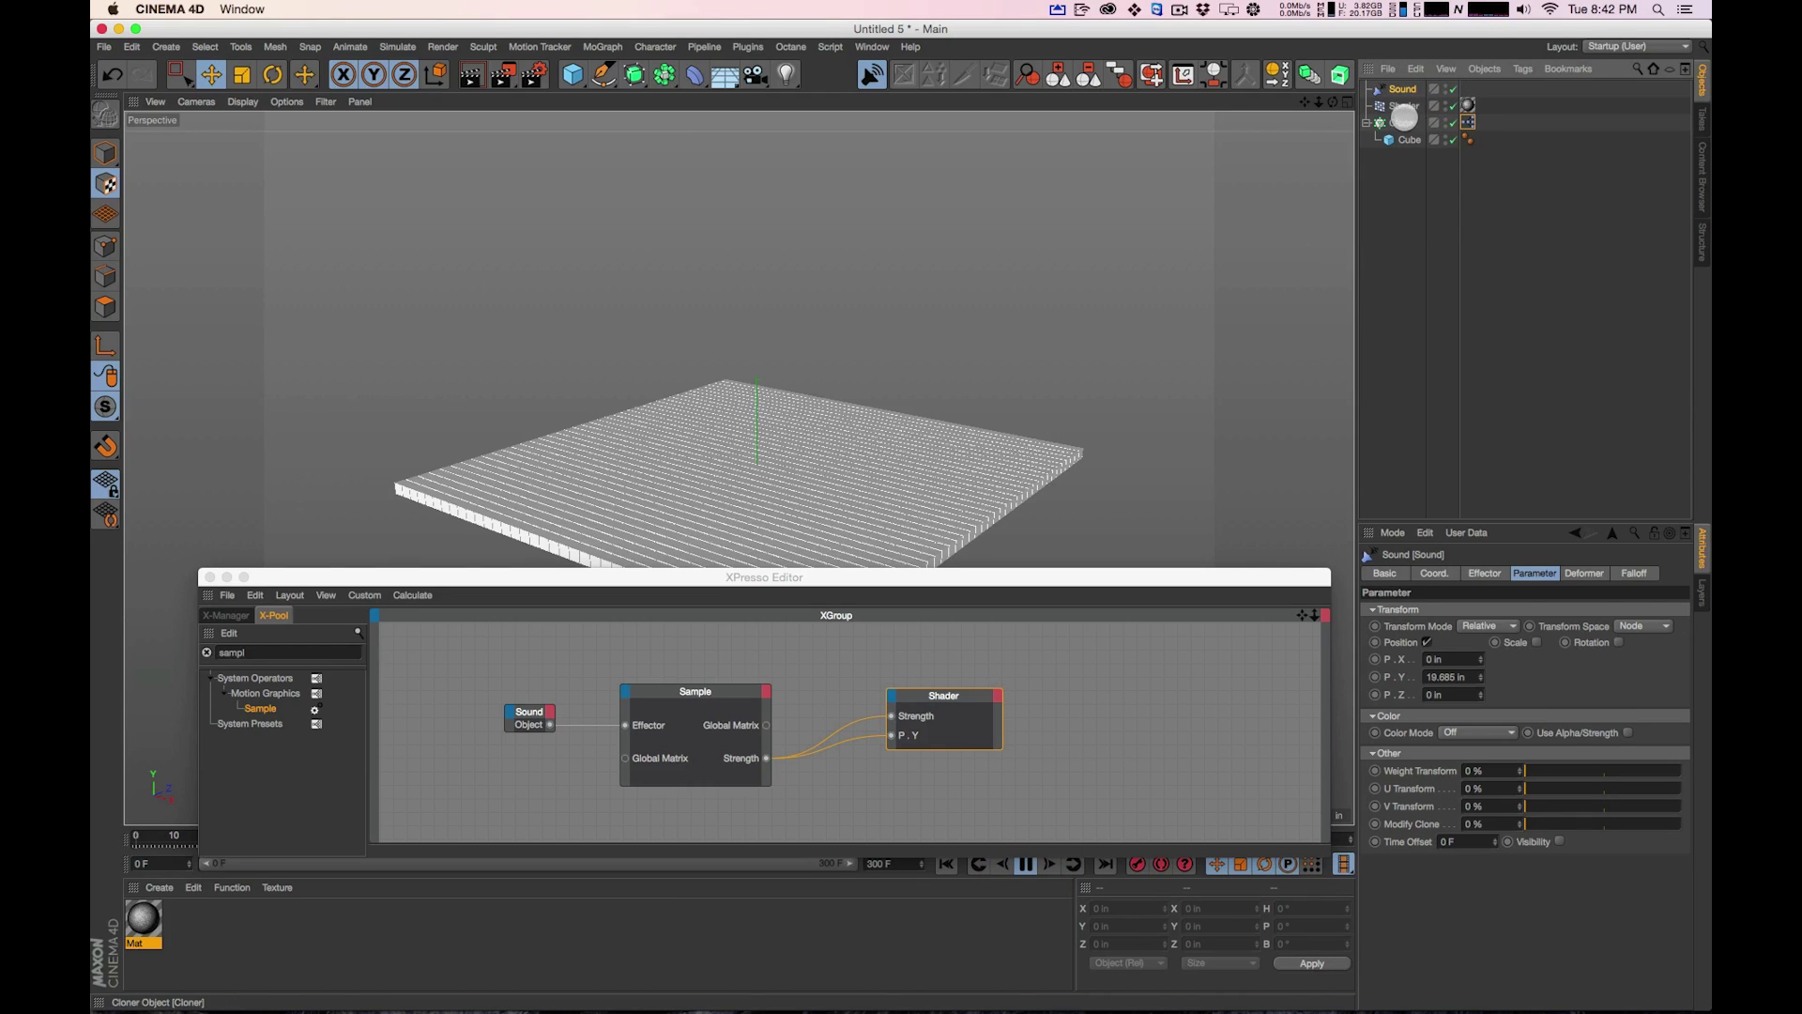
left_click(1399, 89)
left_click(1484, 572)
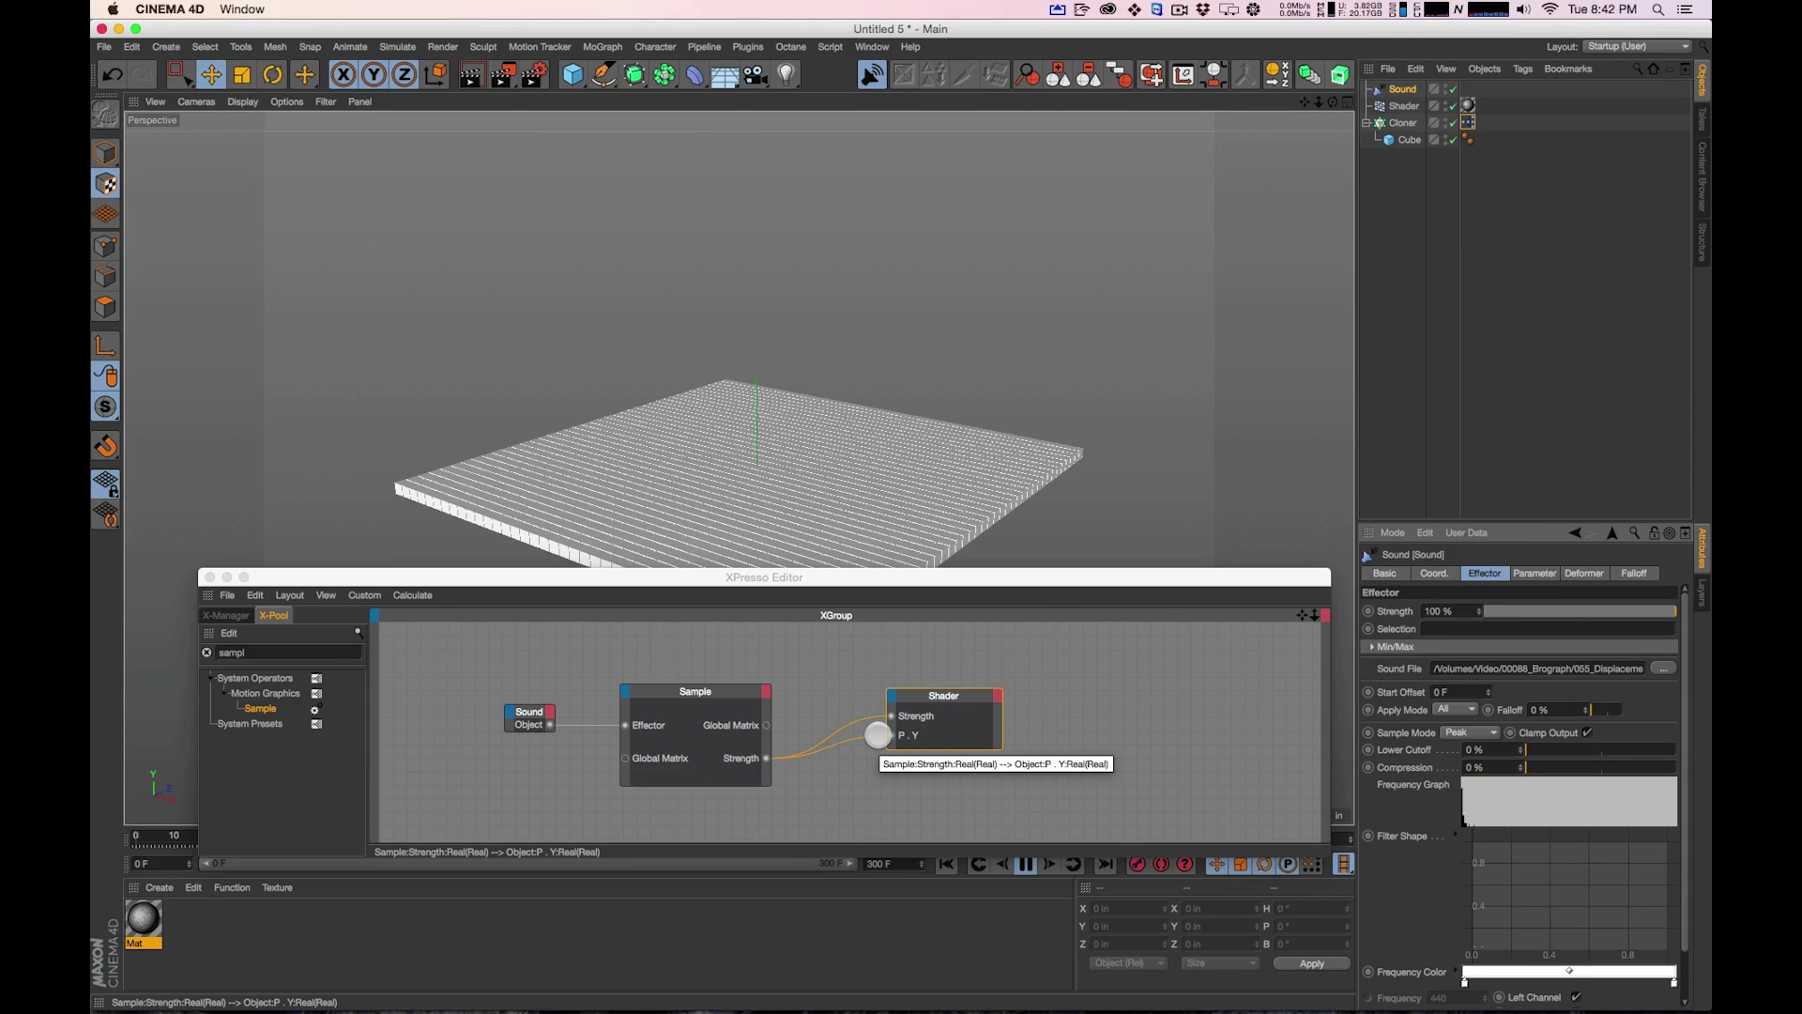
left_click_drag(878, 735, 1195, 271)
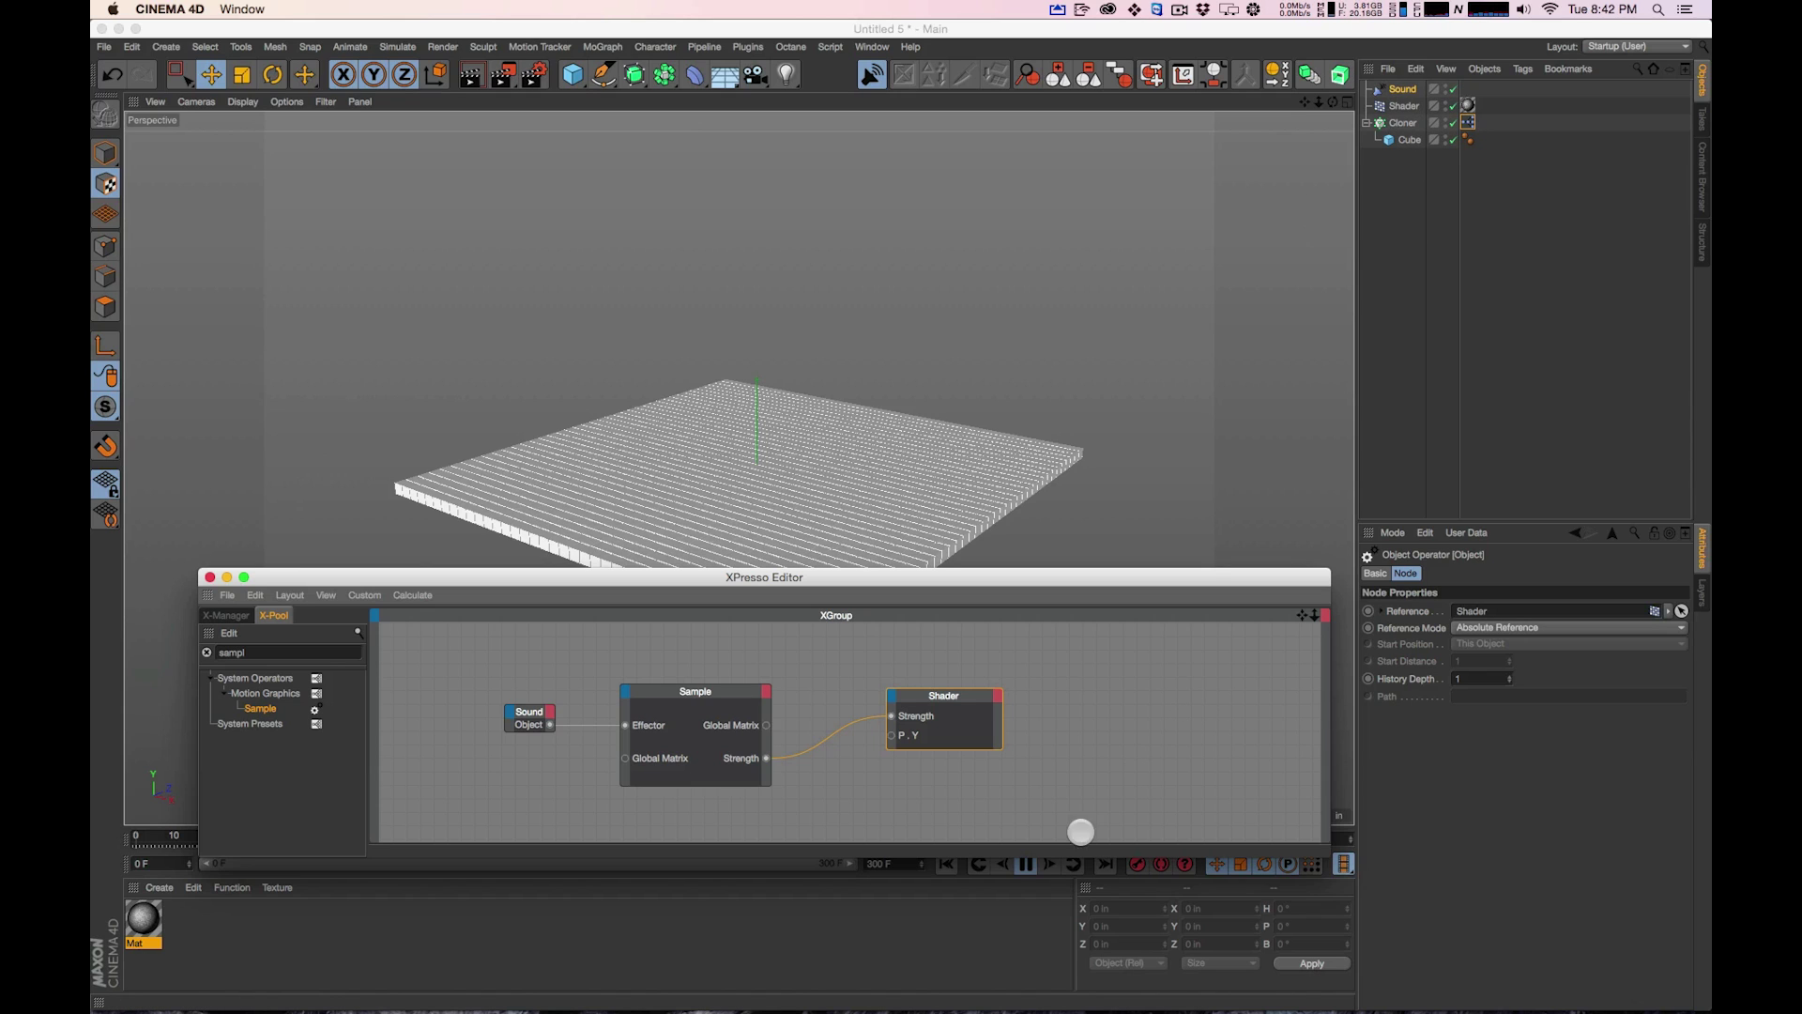
left_click(1026, 863)
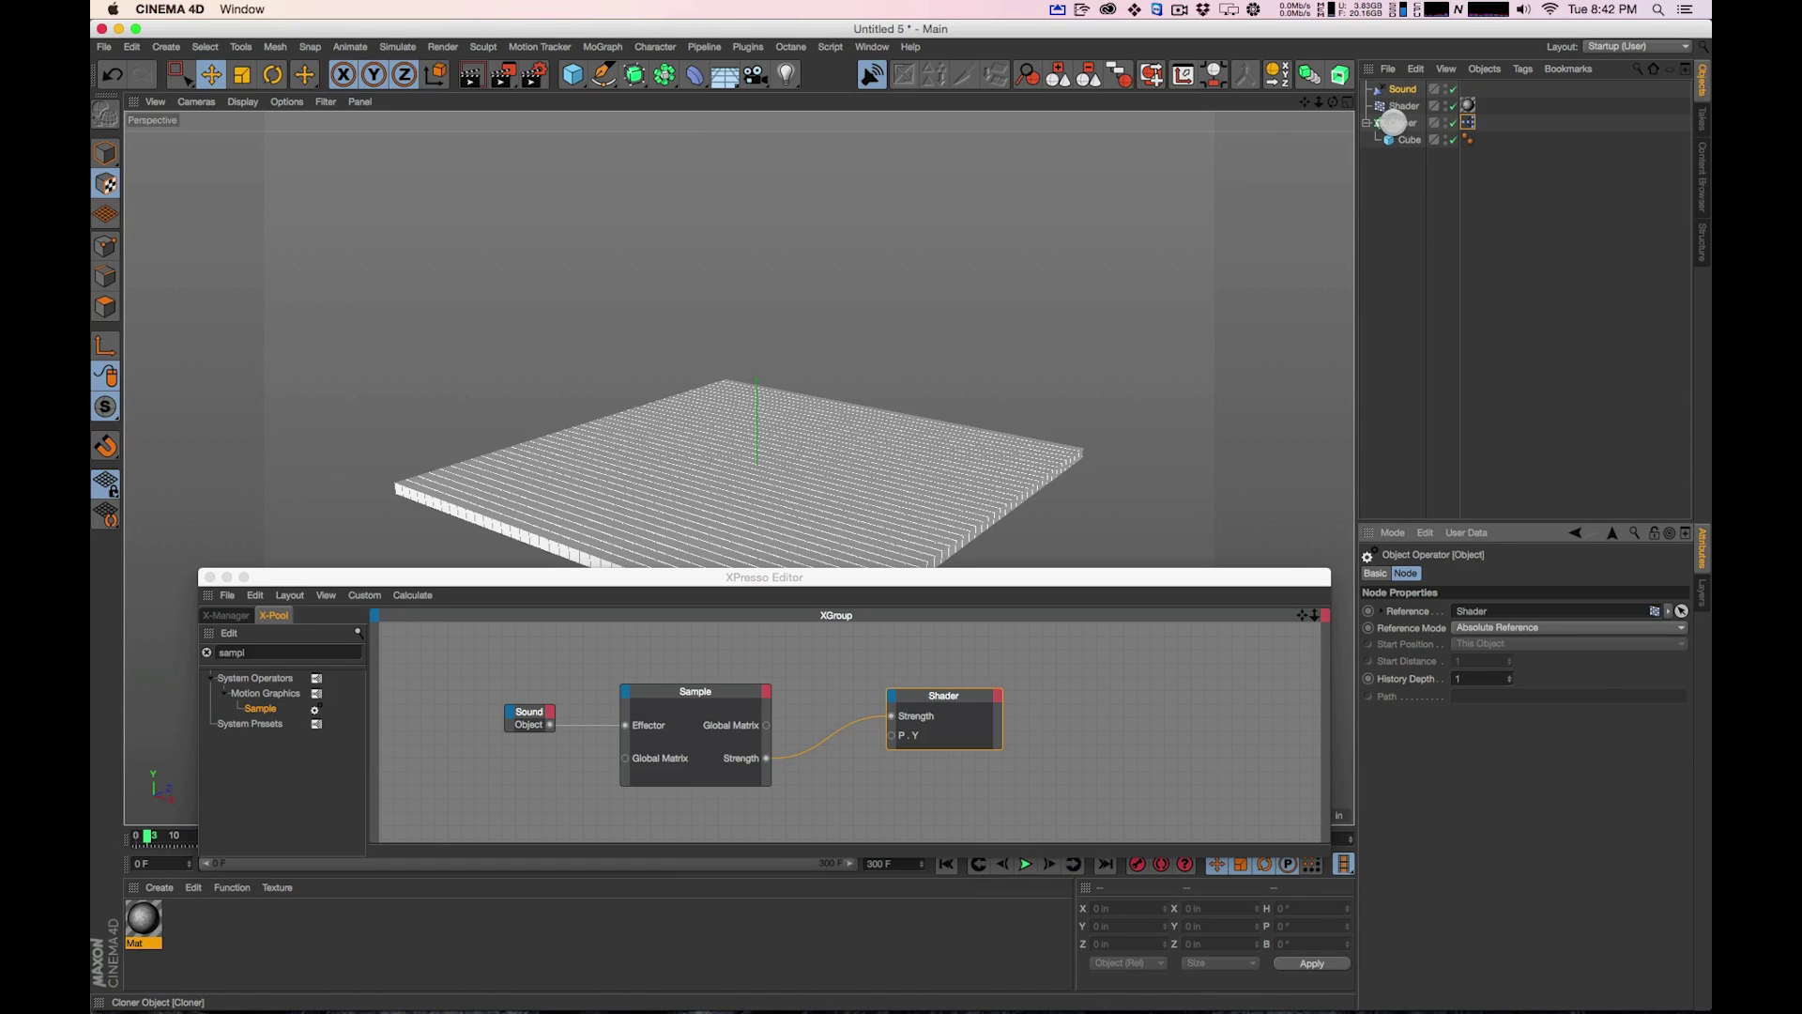
Raise the Shader effector's Y position offset so the cubes rise into a mound
left_click(1393, 122)
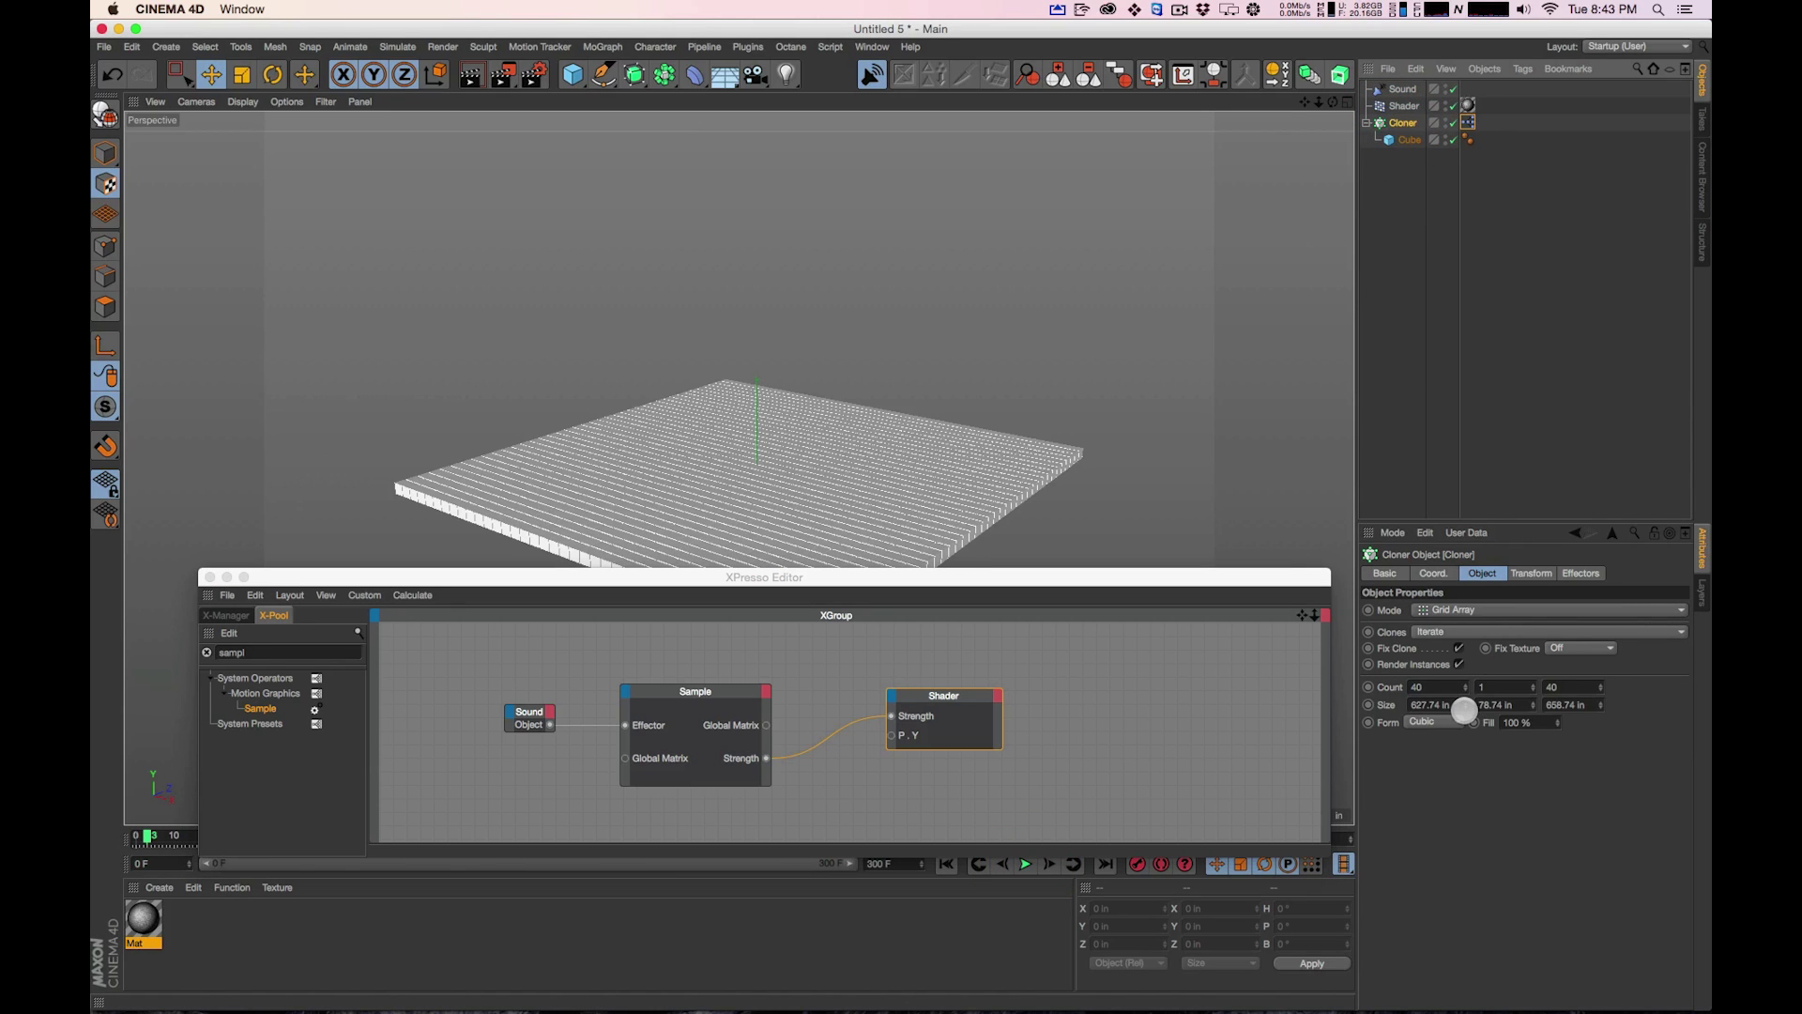
left_click(1531, 573)
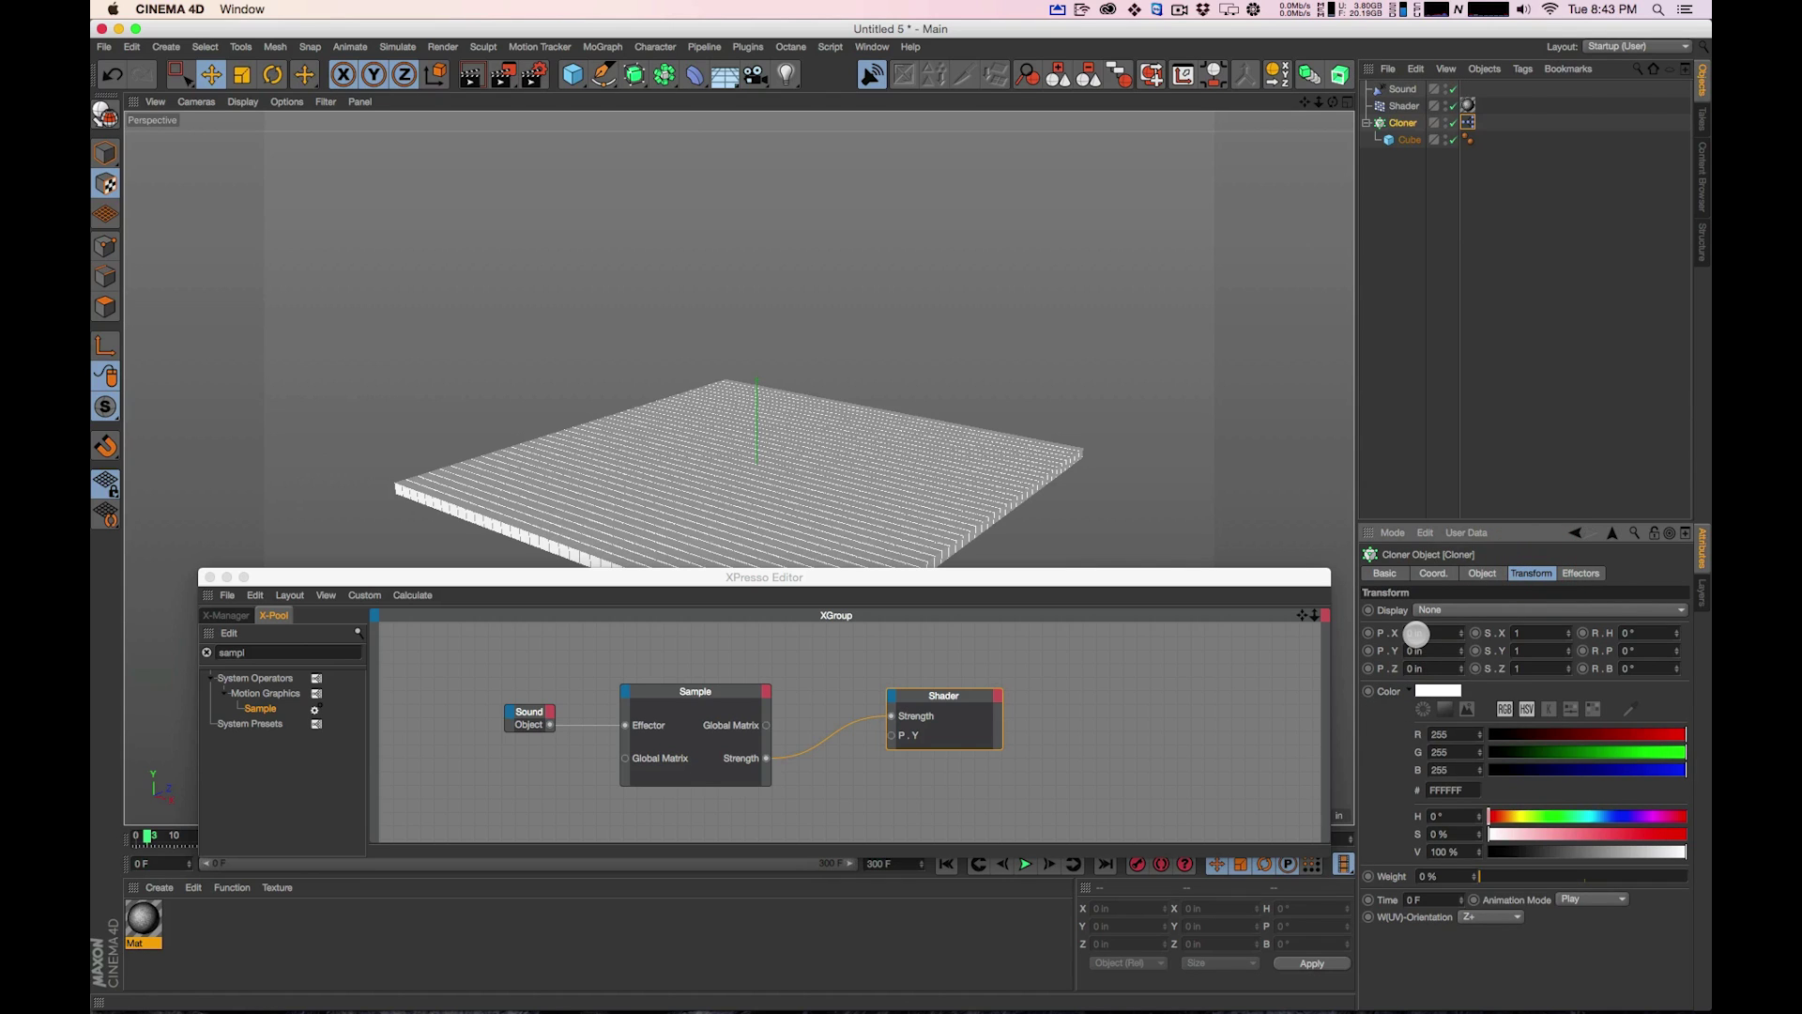
left_click(1480, 573)
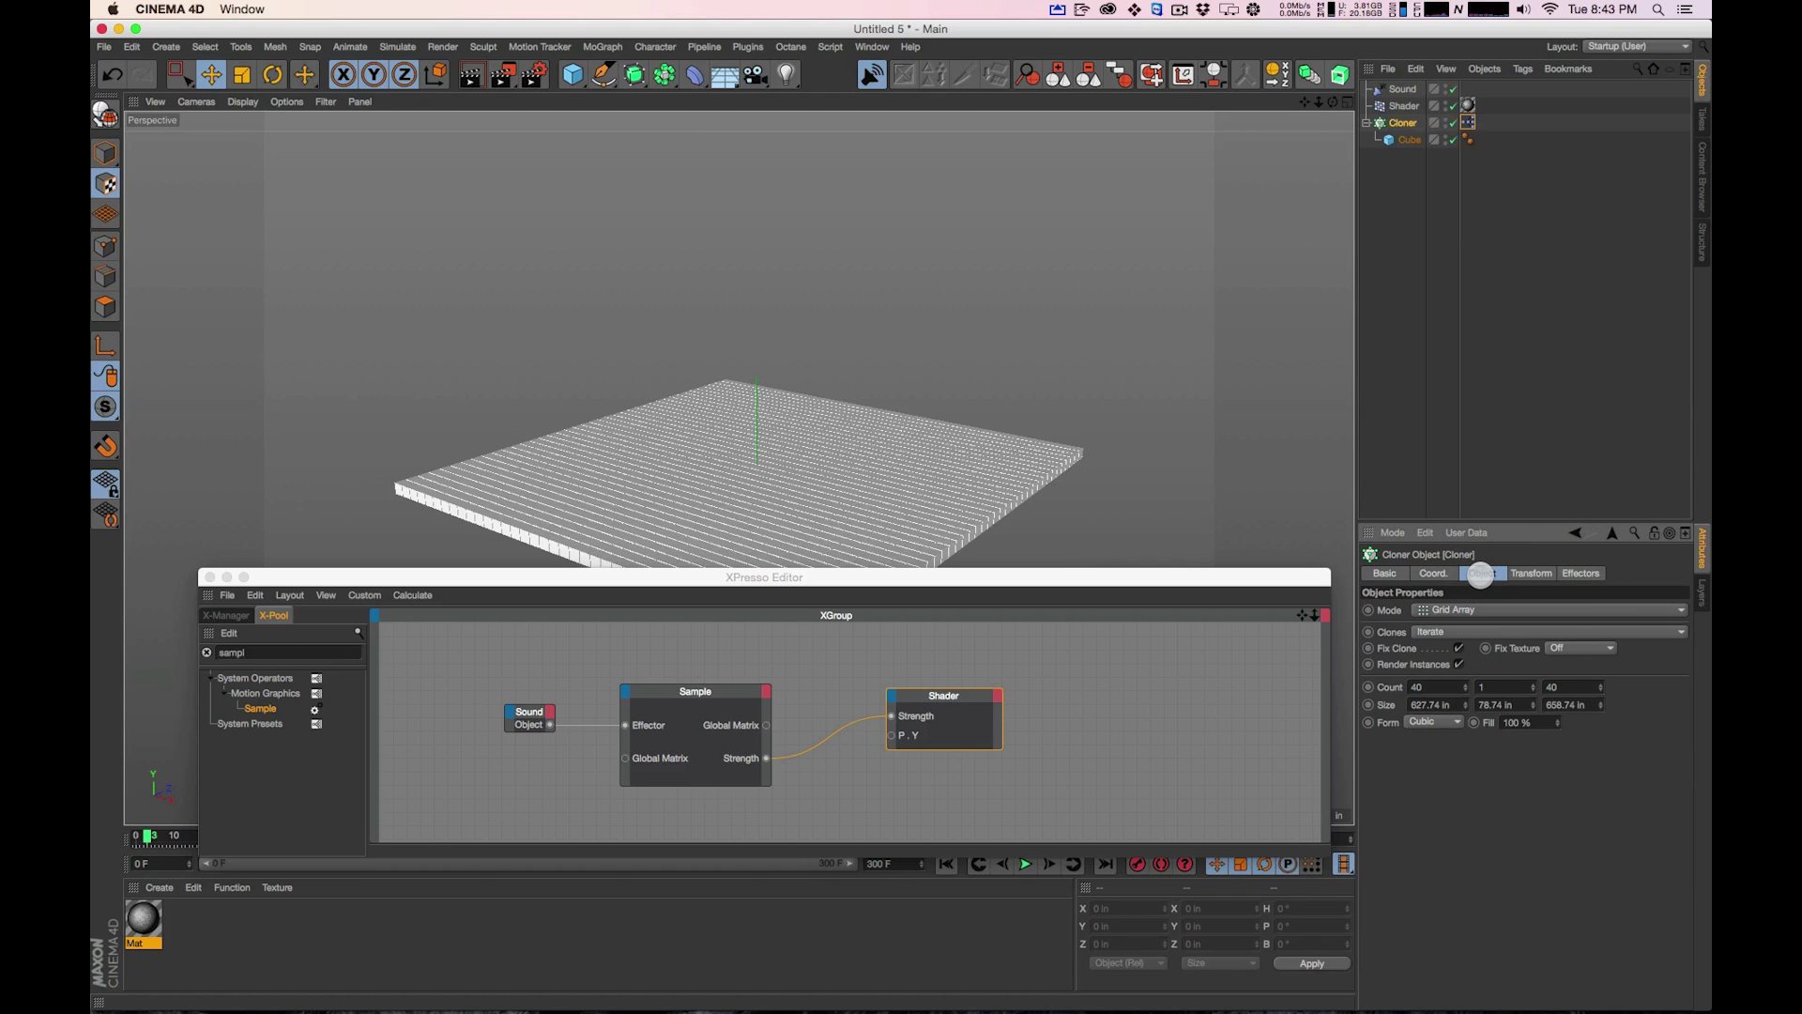
left_click(1404, 105)
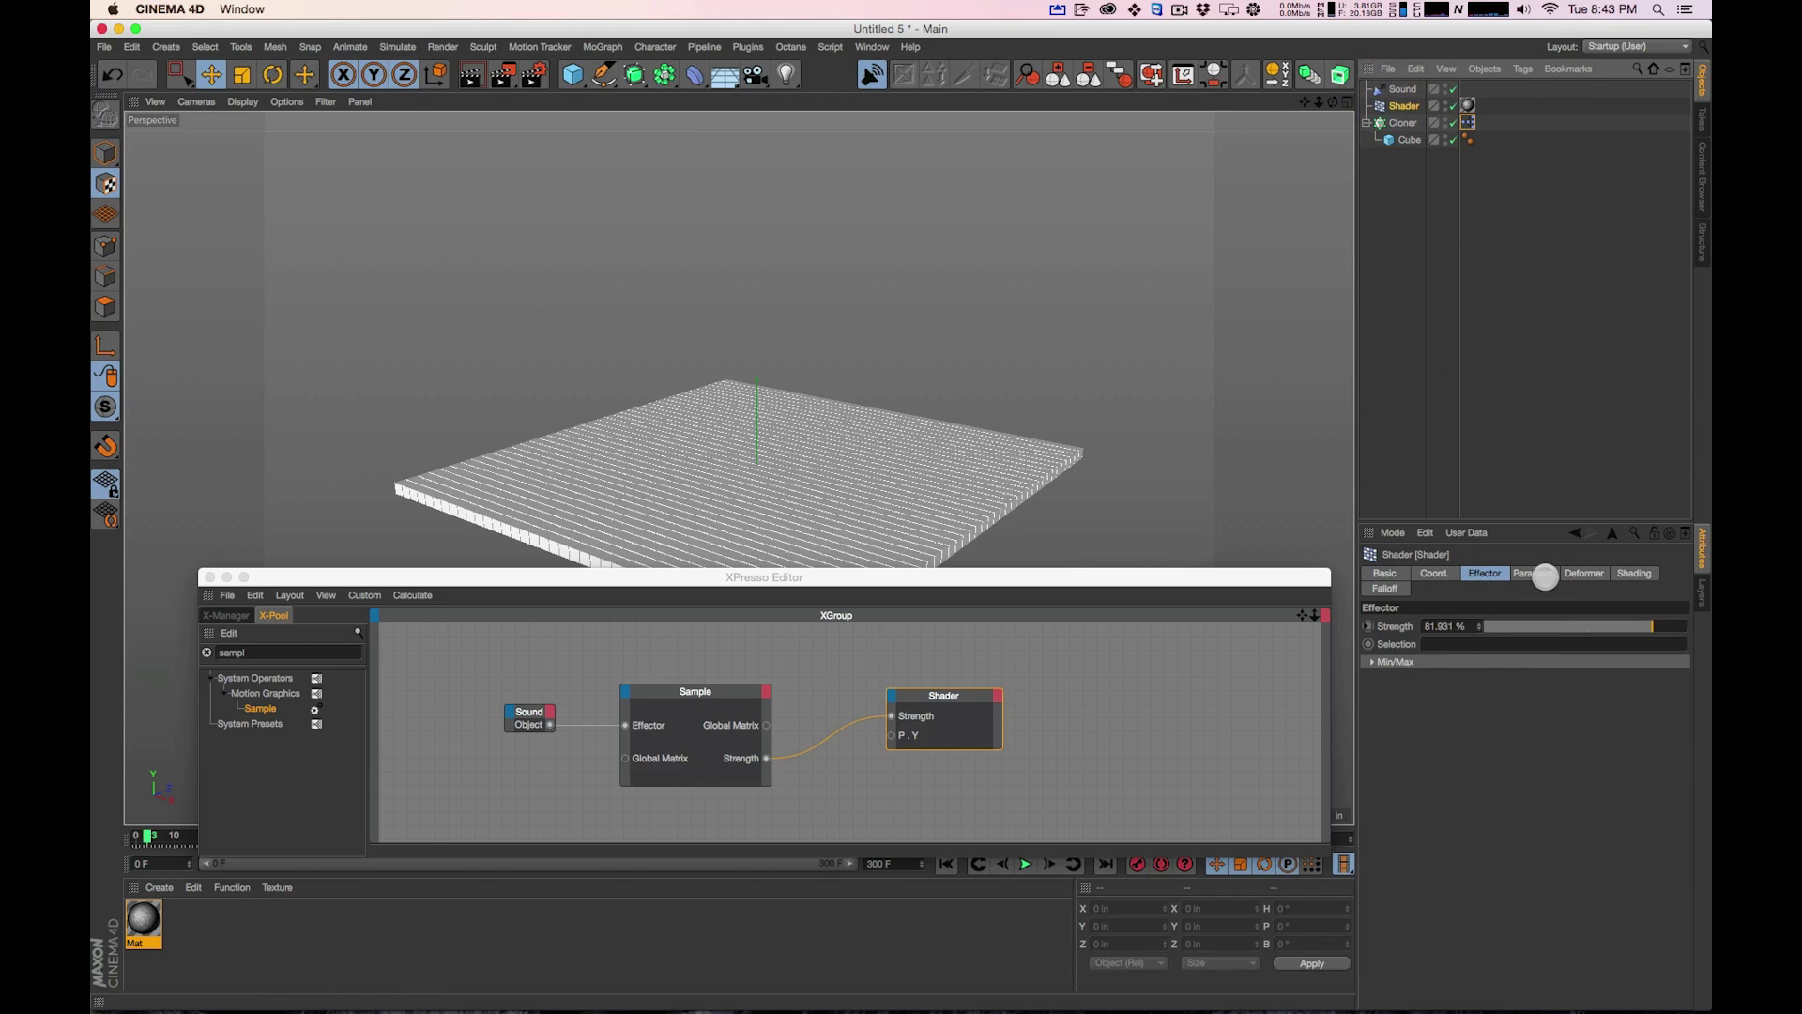
left_click(1545, 574)
mouse_move(1480, 692)
left_mouse_down()
mouse_move(1480, 619)
mouse_move(1480, 638)
left_mouse_up()
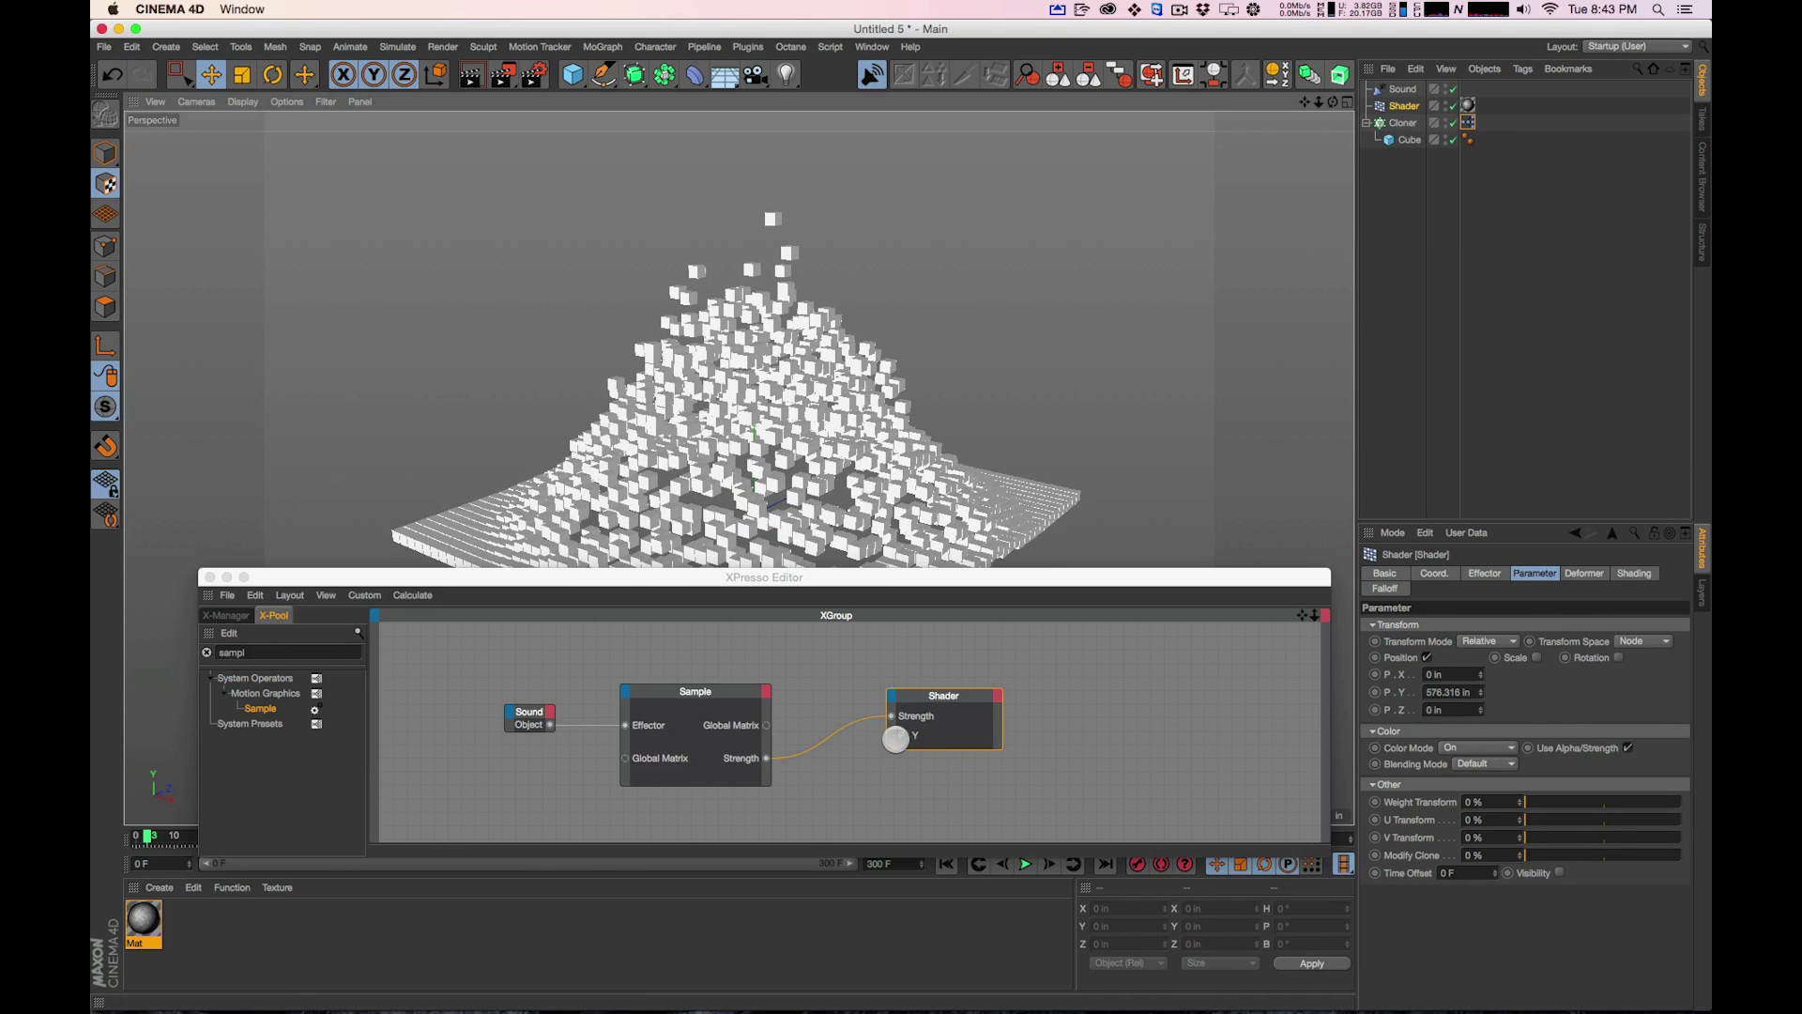
Remove the unused P.Y port from the Shader node and resume playback
left_click(895, 738)
left_click(917, 732)
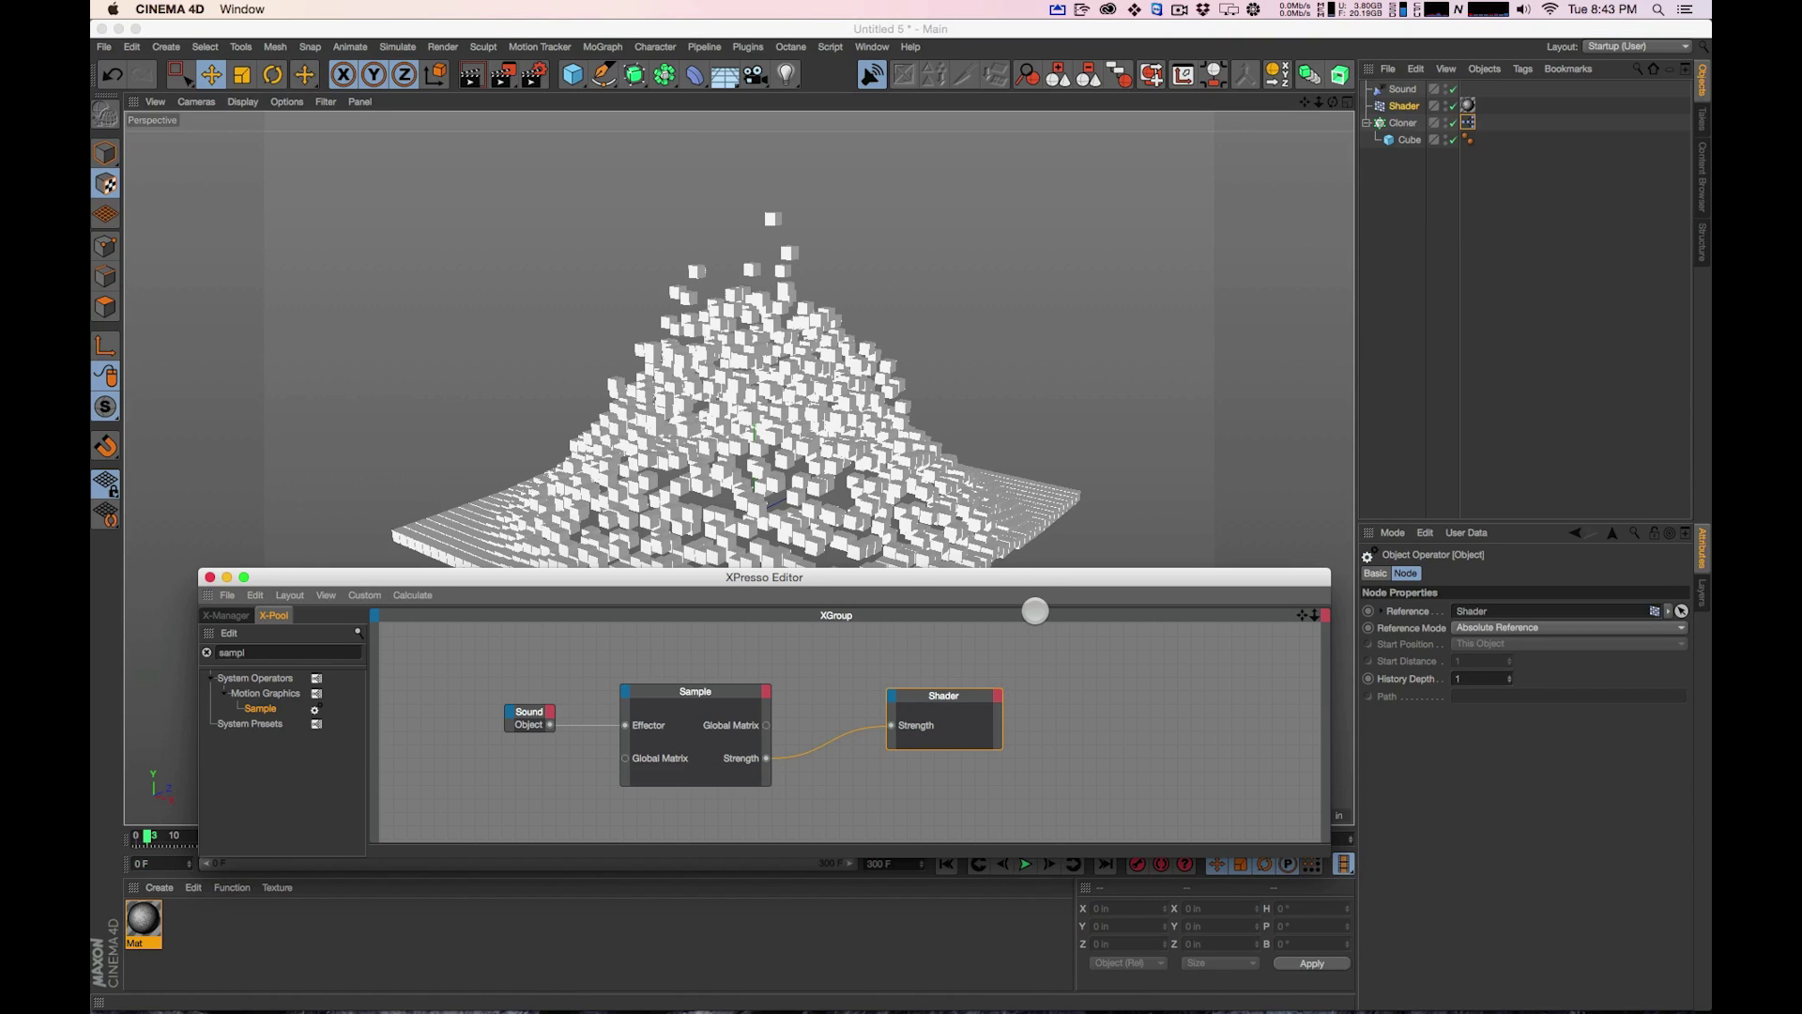
left_click_drag(1033, 579, 1033, 563)
left_click(1023, 863)
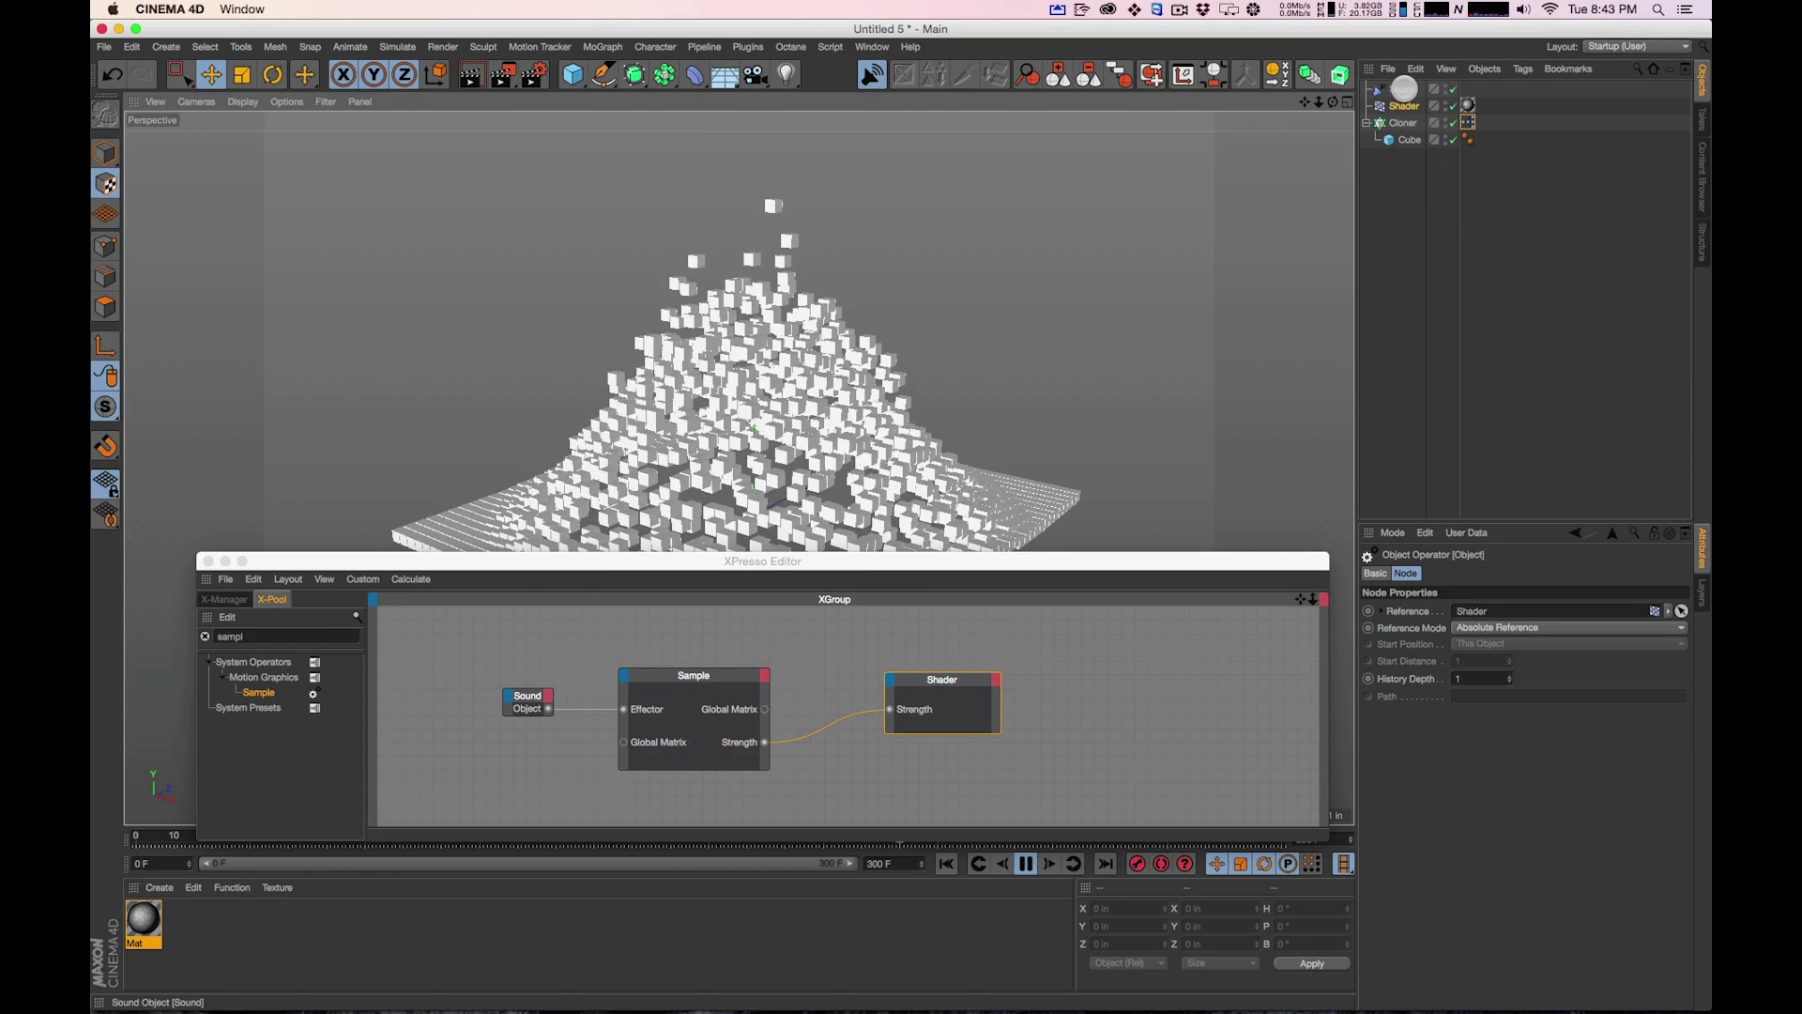
Jump back to frame 0 and bring up the Sound effector's settings pages
left_click(1402, 89)
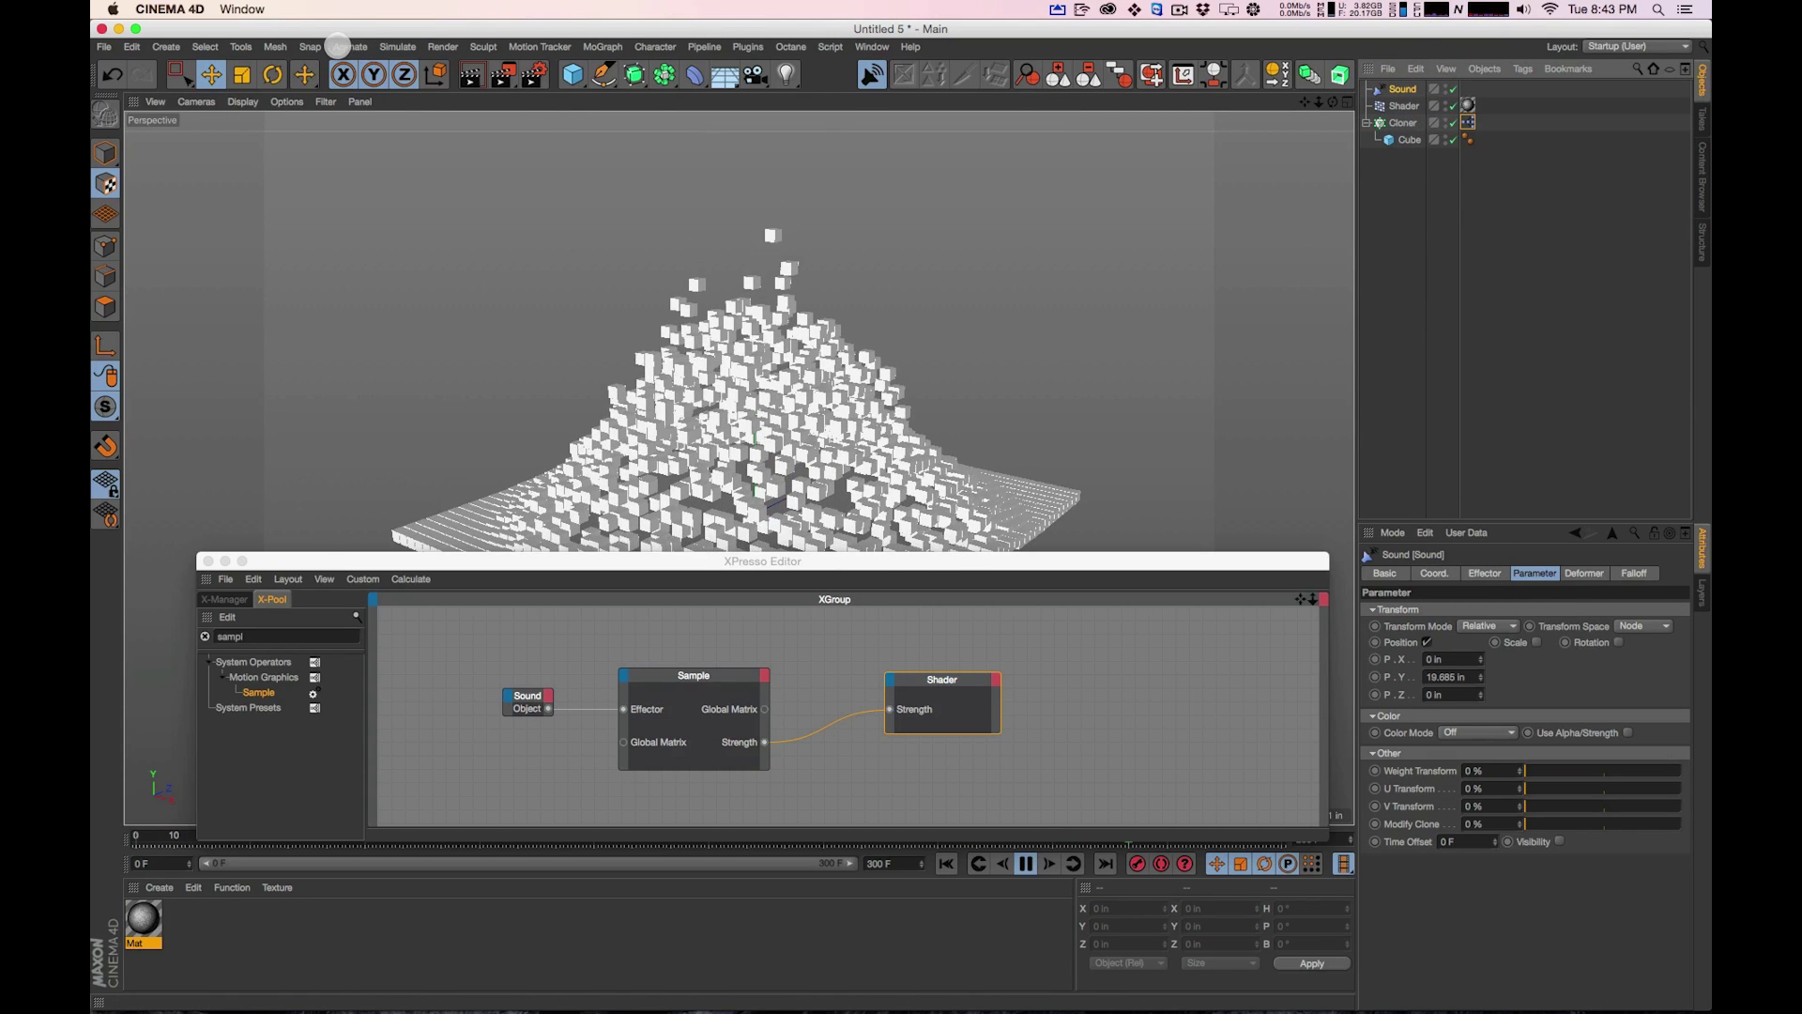
left_click(343, 46)
left_click(355, 247)
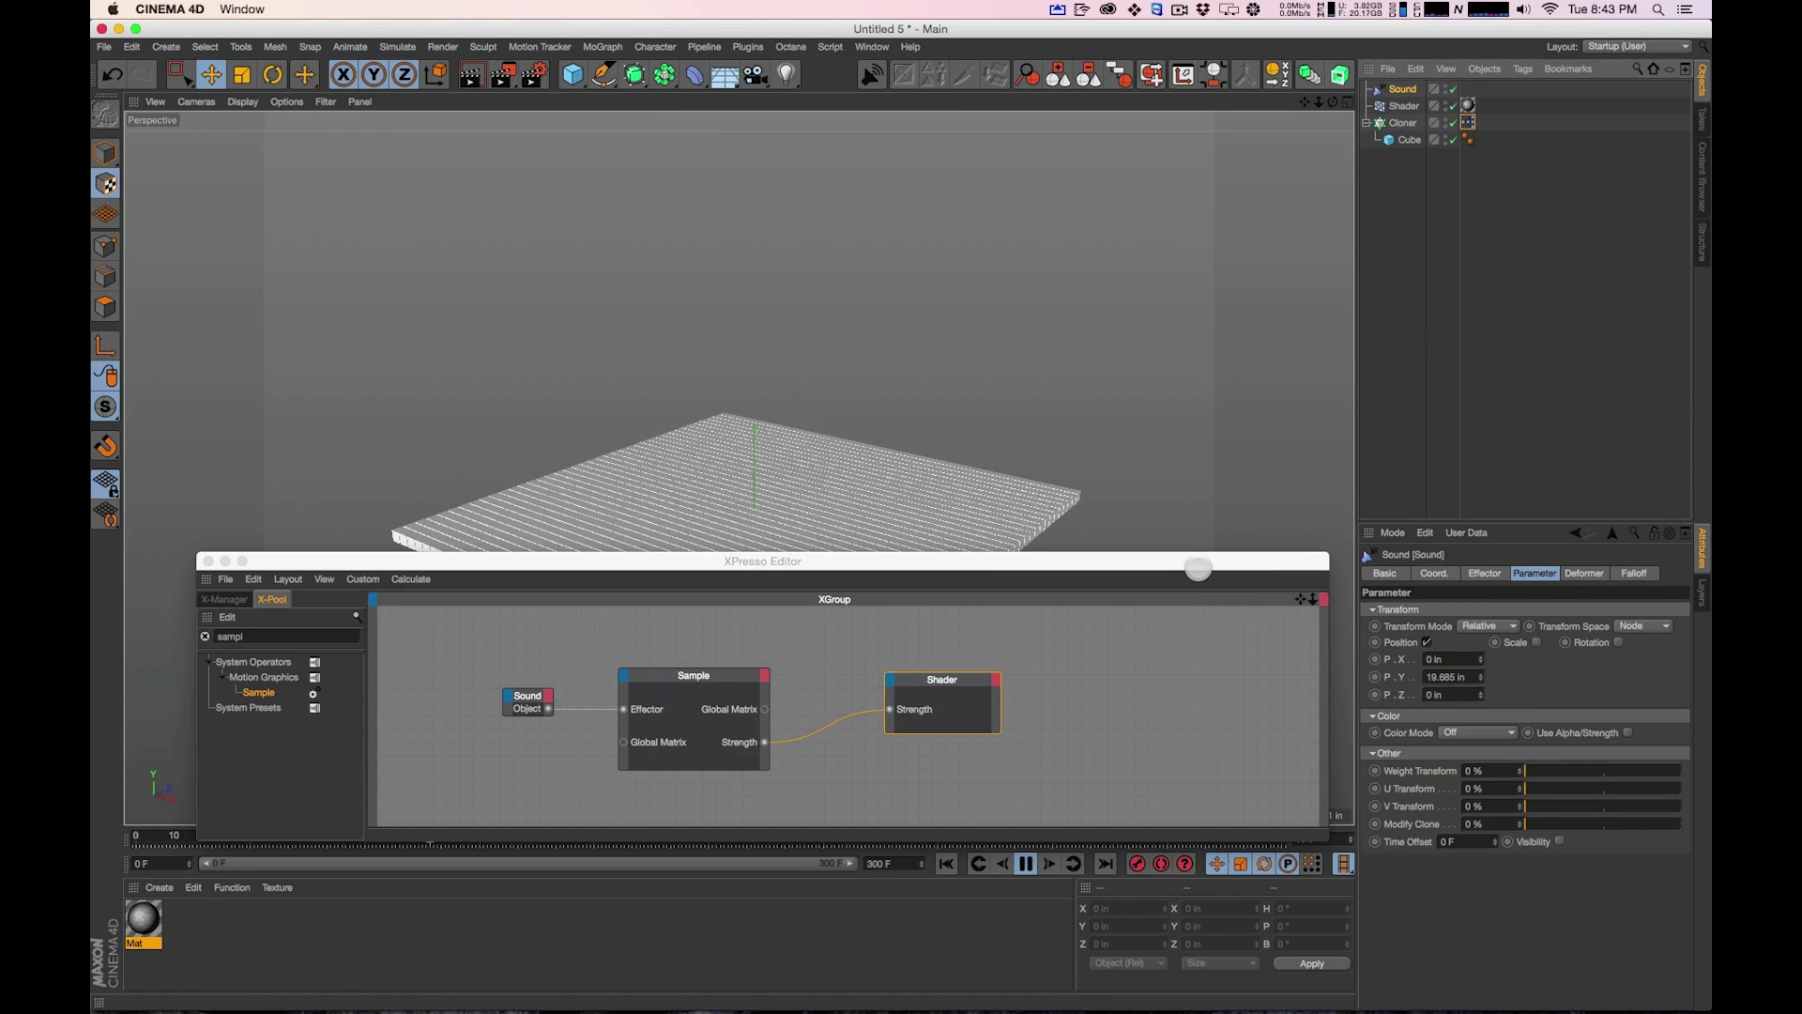
left_click_drag(1198, 568, 1199, 592)
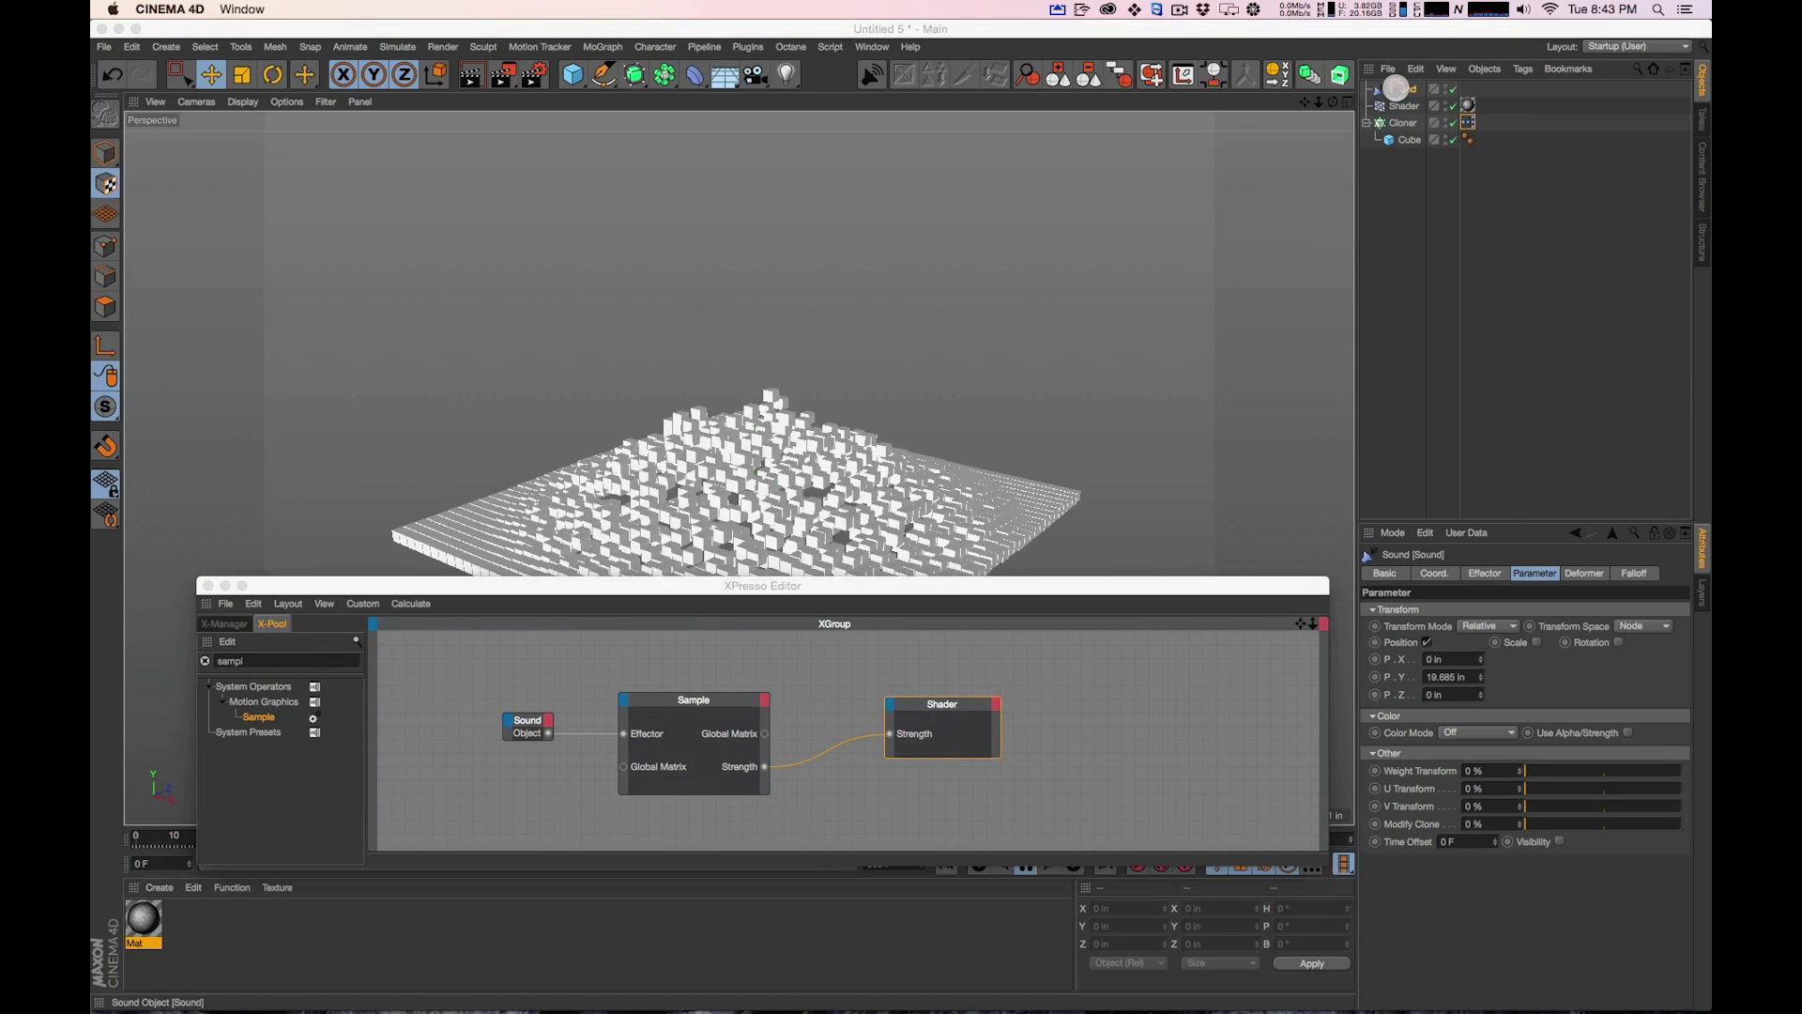
left_click(1396, 87)
left_click(1586, 573)
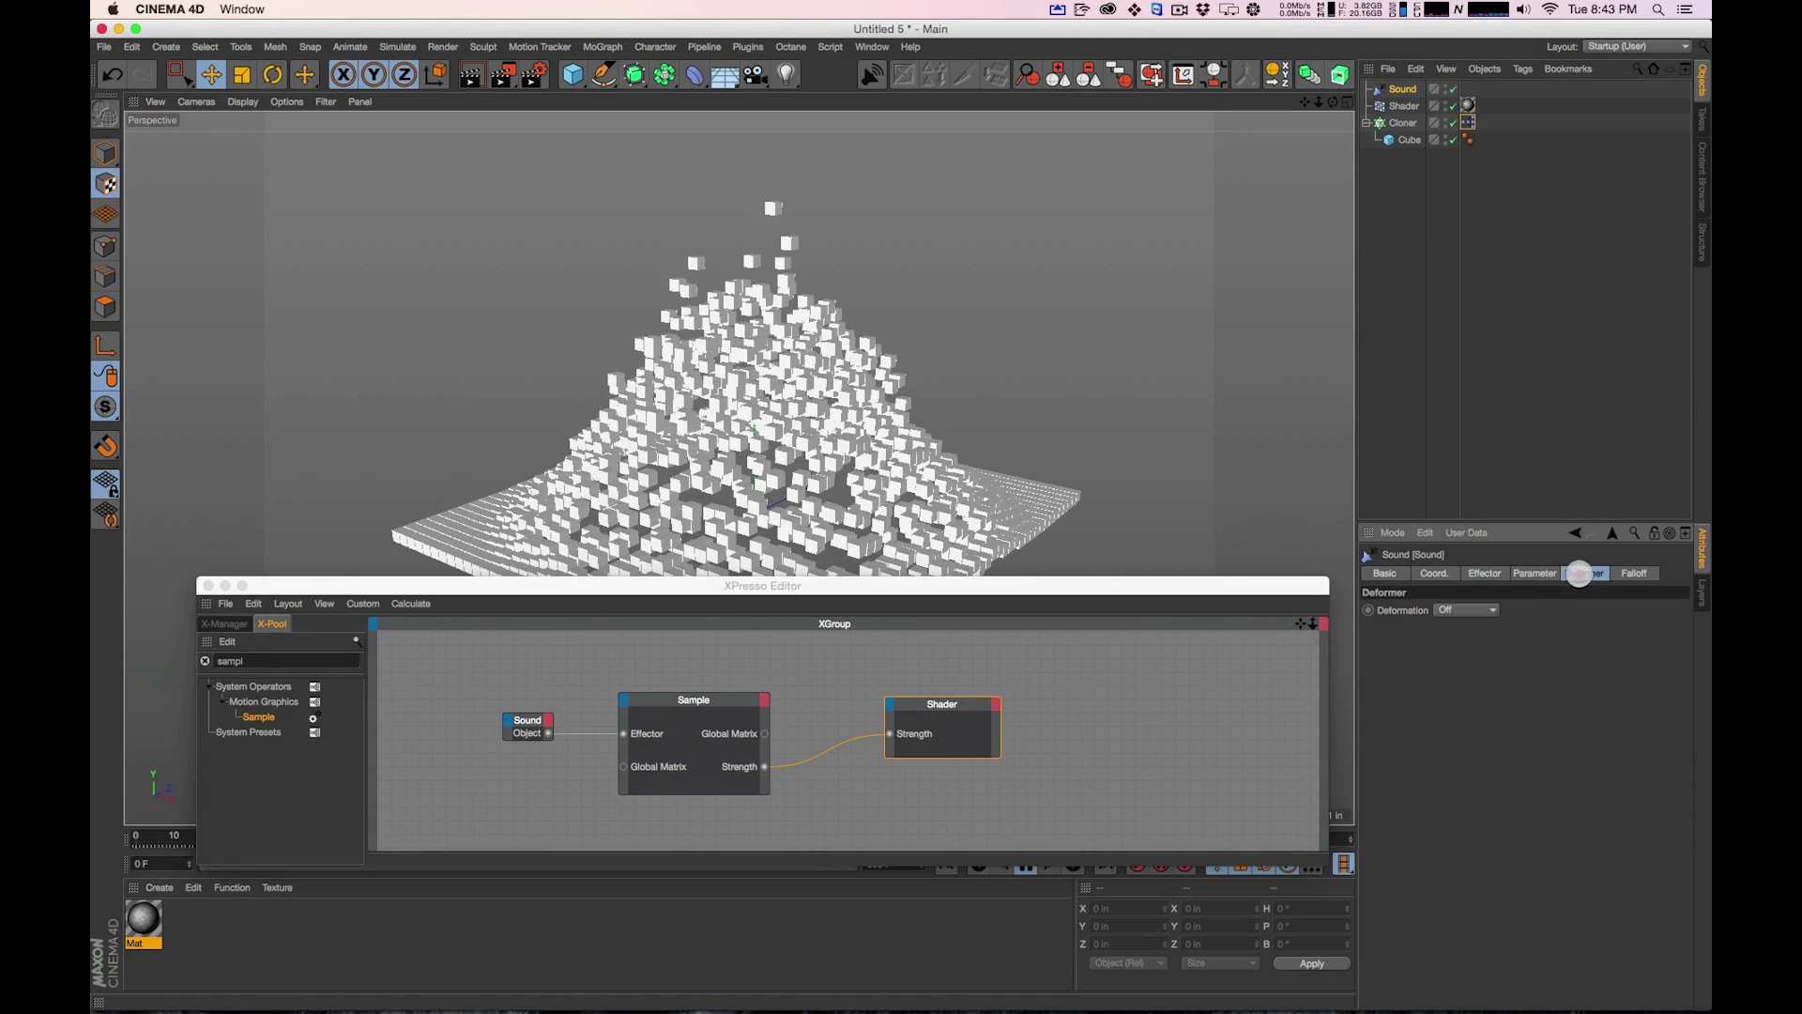
Raise the Sound effector's Falloff to 97%
left_click(1500, 573)
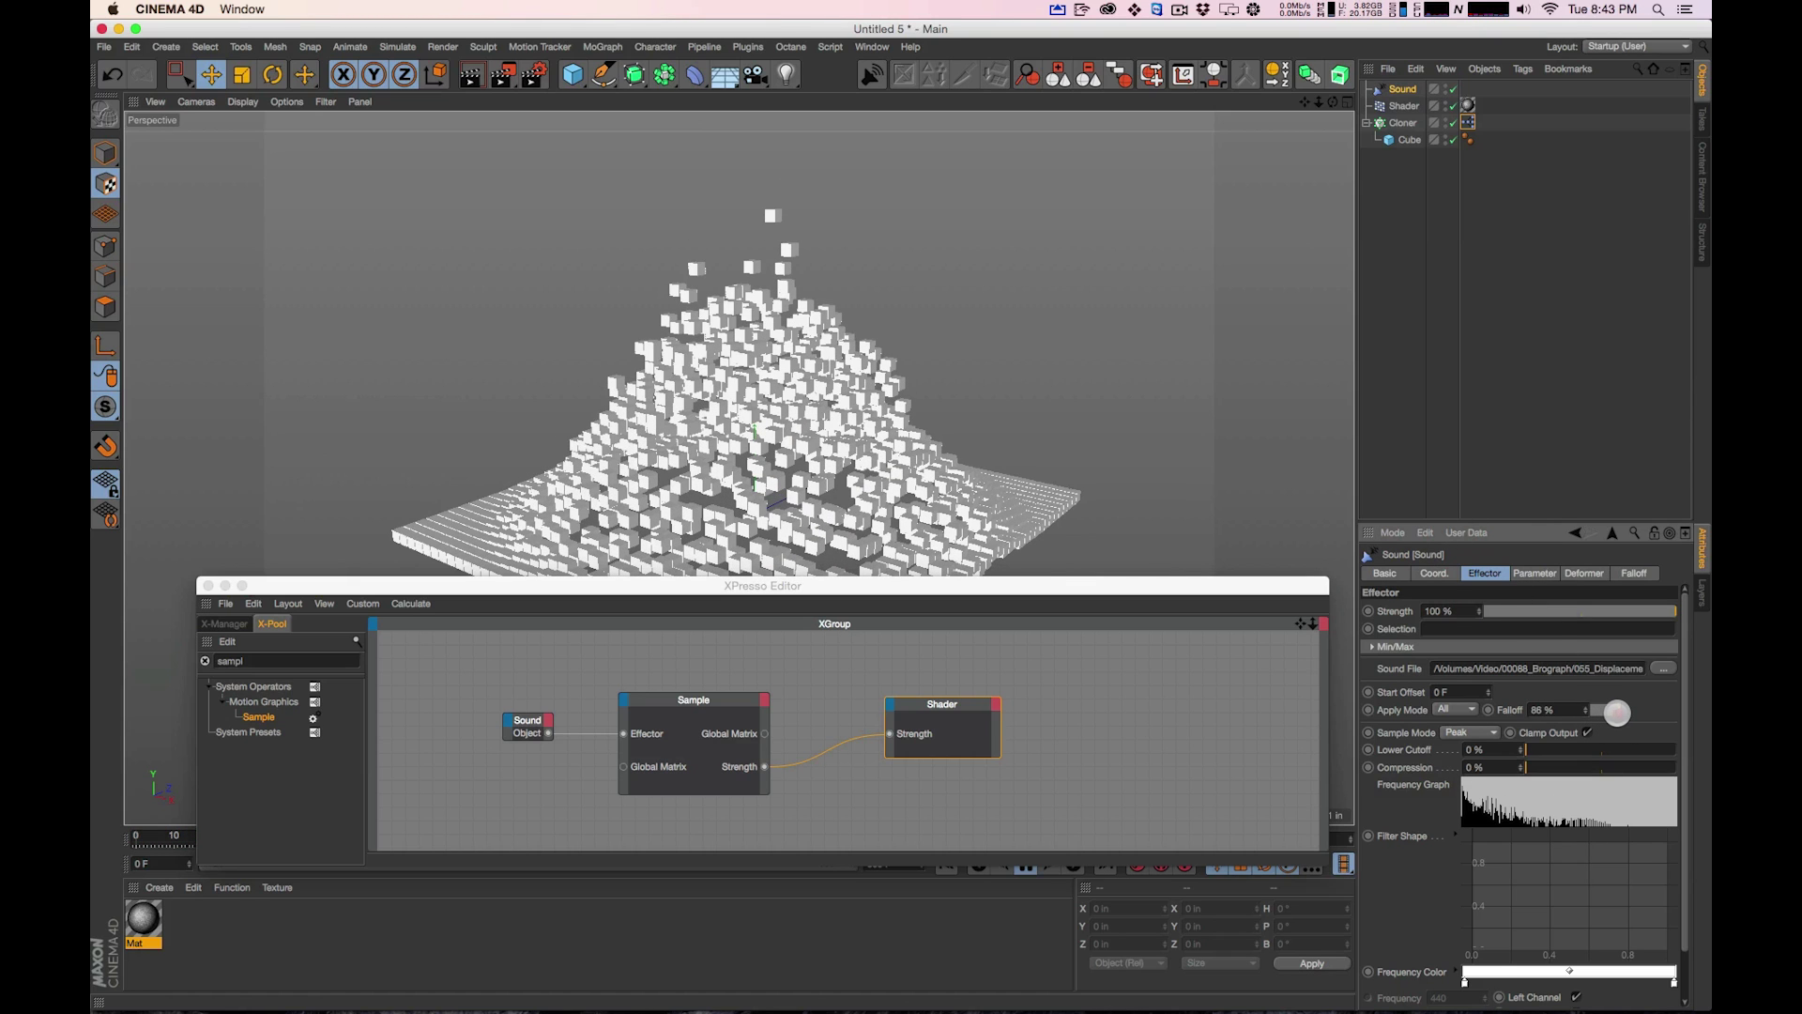
left_click(1618, 714)
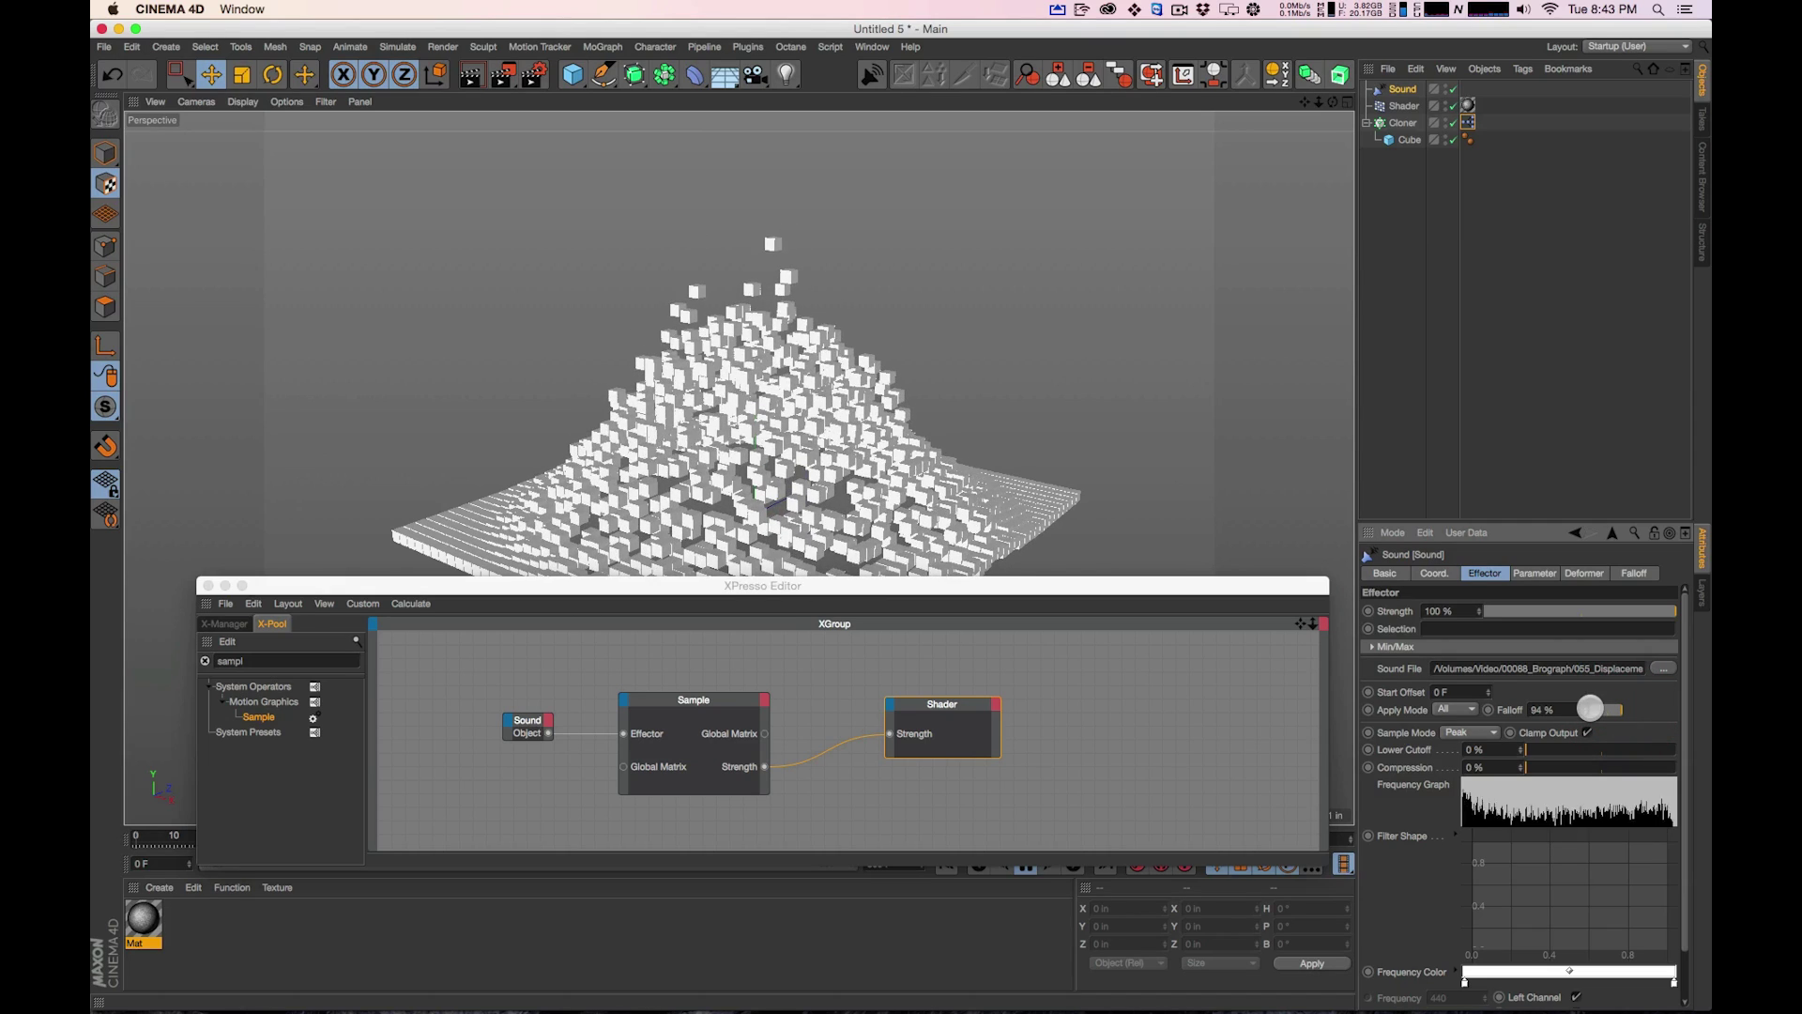
left_click_drag(1584, 707, 1584, 707)
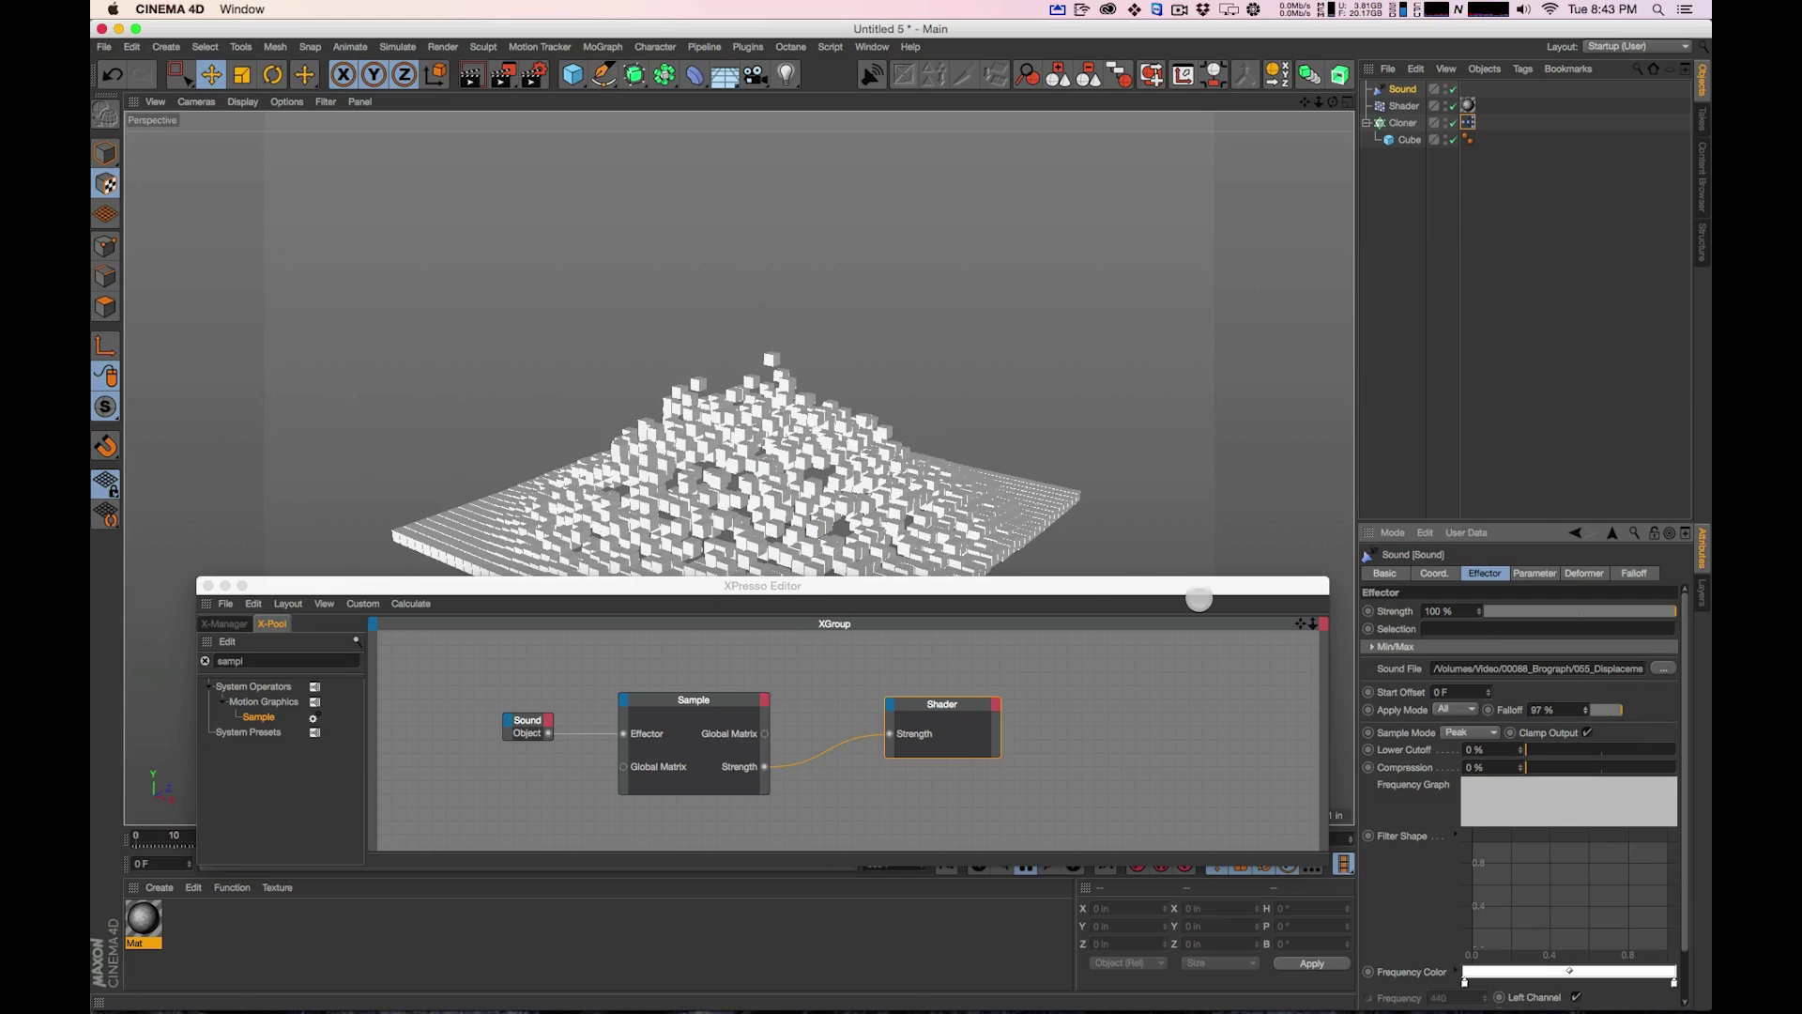
Move the Shader node up and right, then bring up the MoGraph effector list
left_click_drag(933, 702, 971, 673)
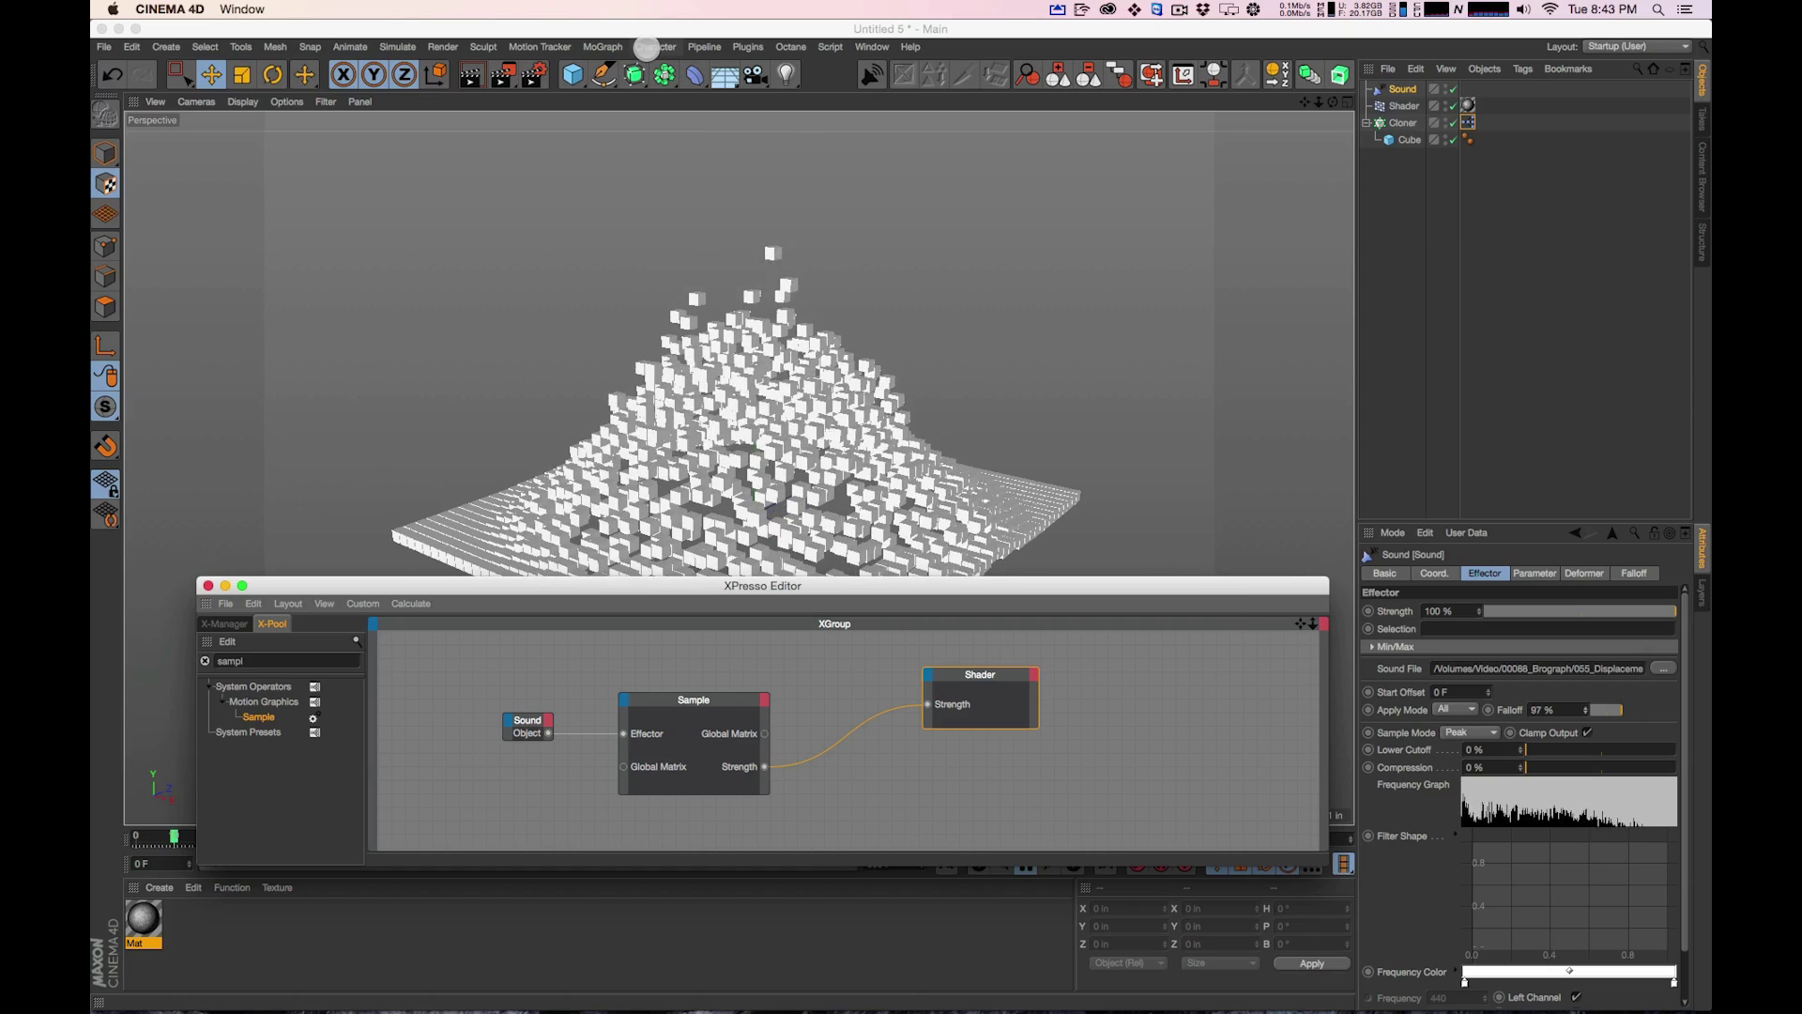
left_click(603, 46)
mouse_move(609, 72)
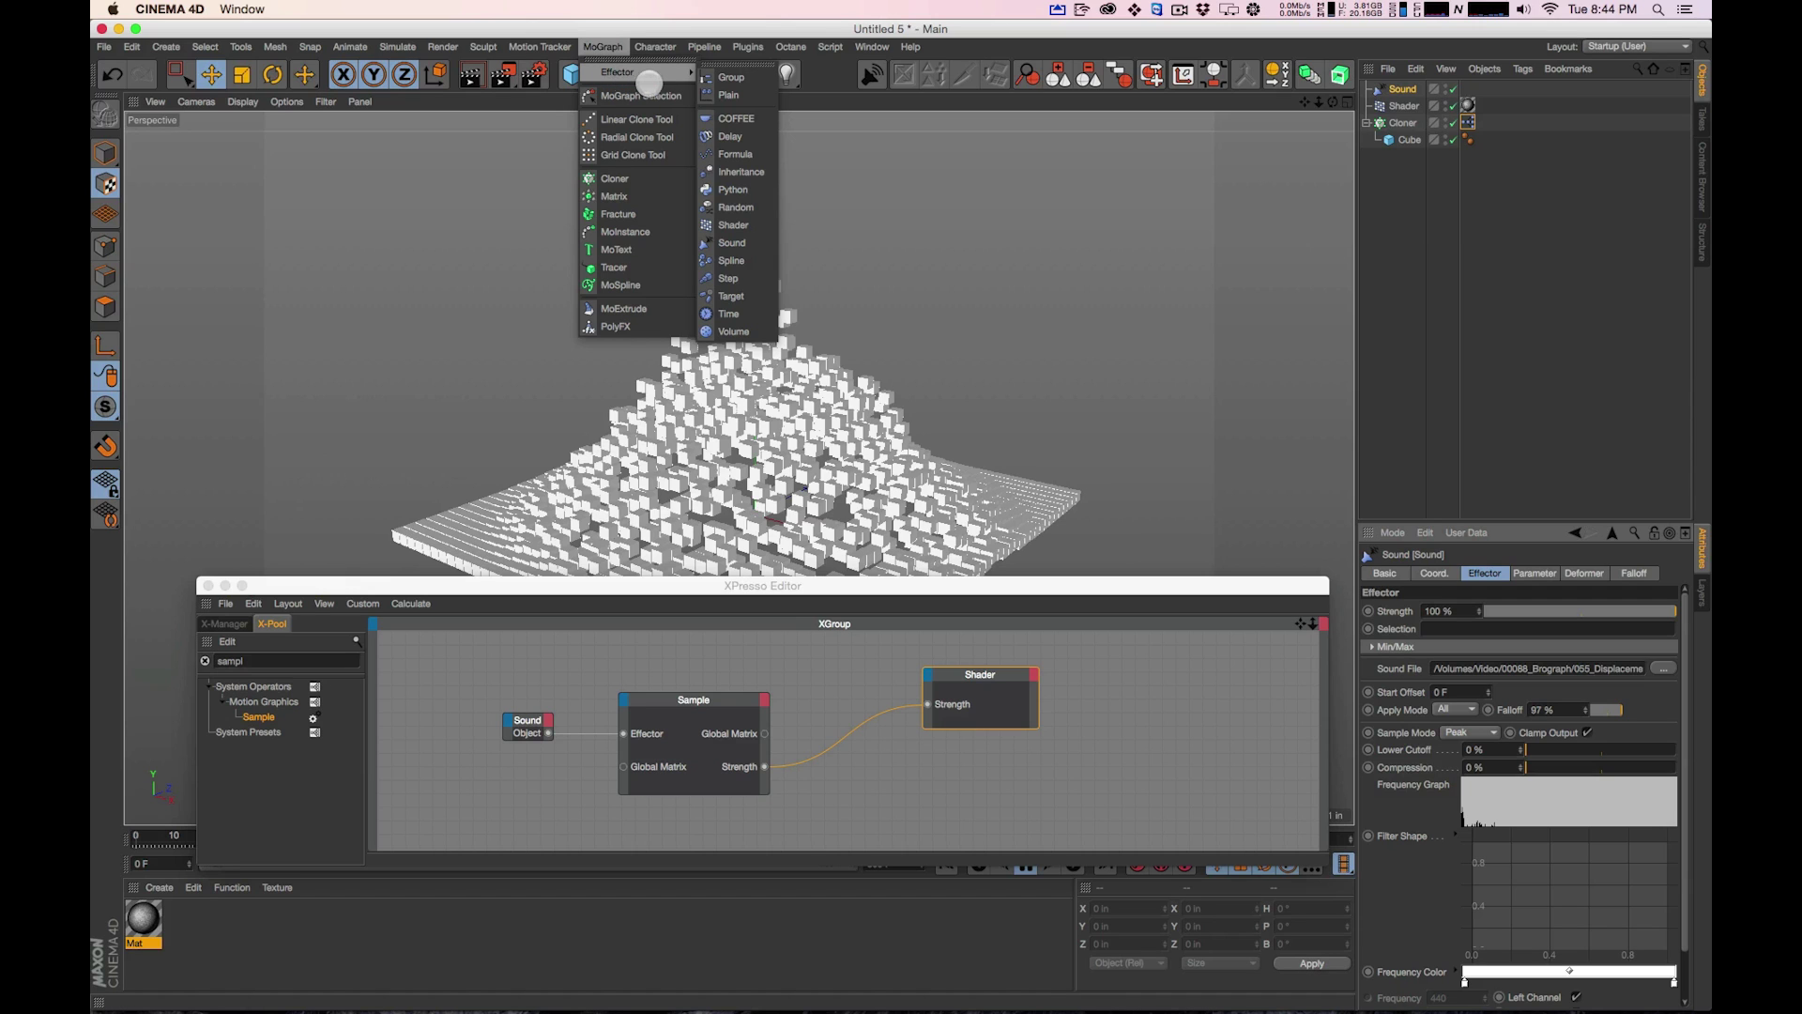
Add a Random effector and enable Rotation on its Parameter page
left_click(738, 206)
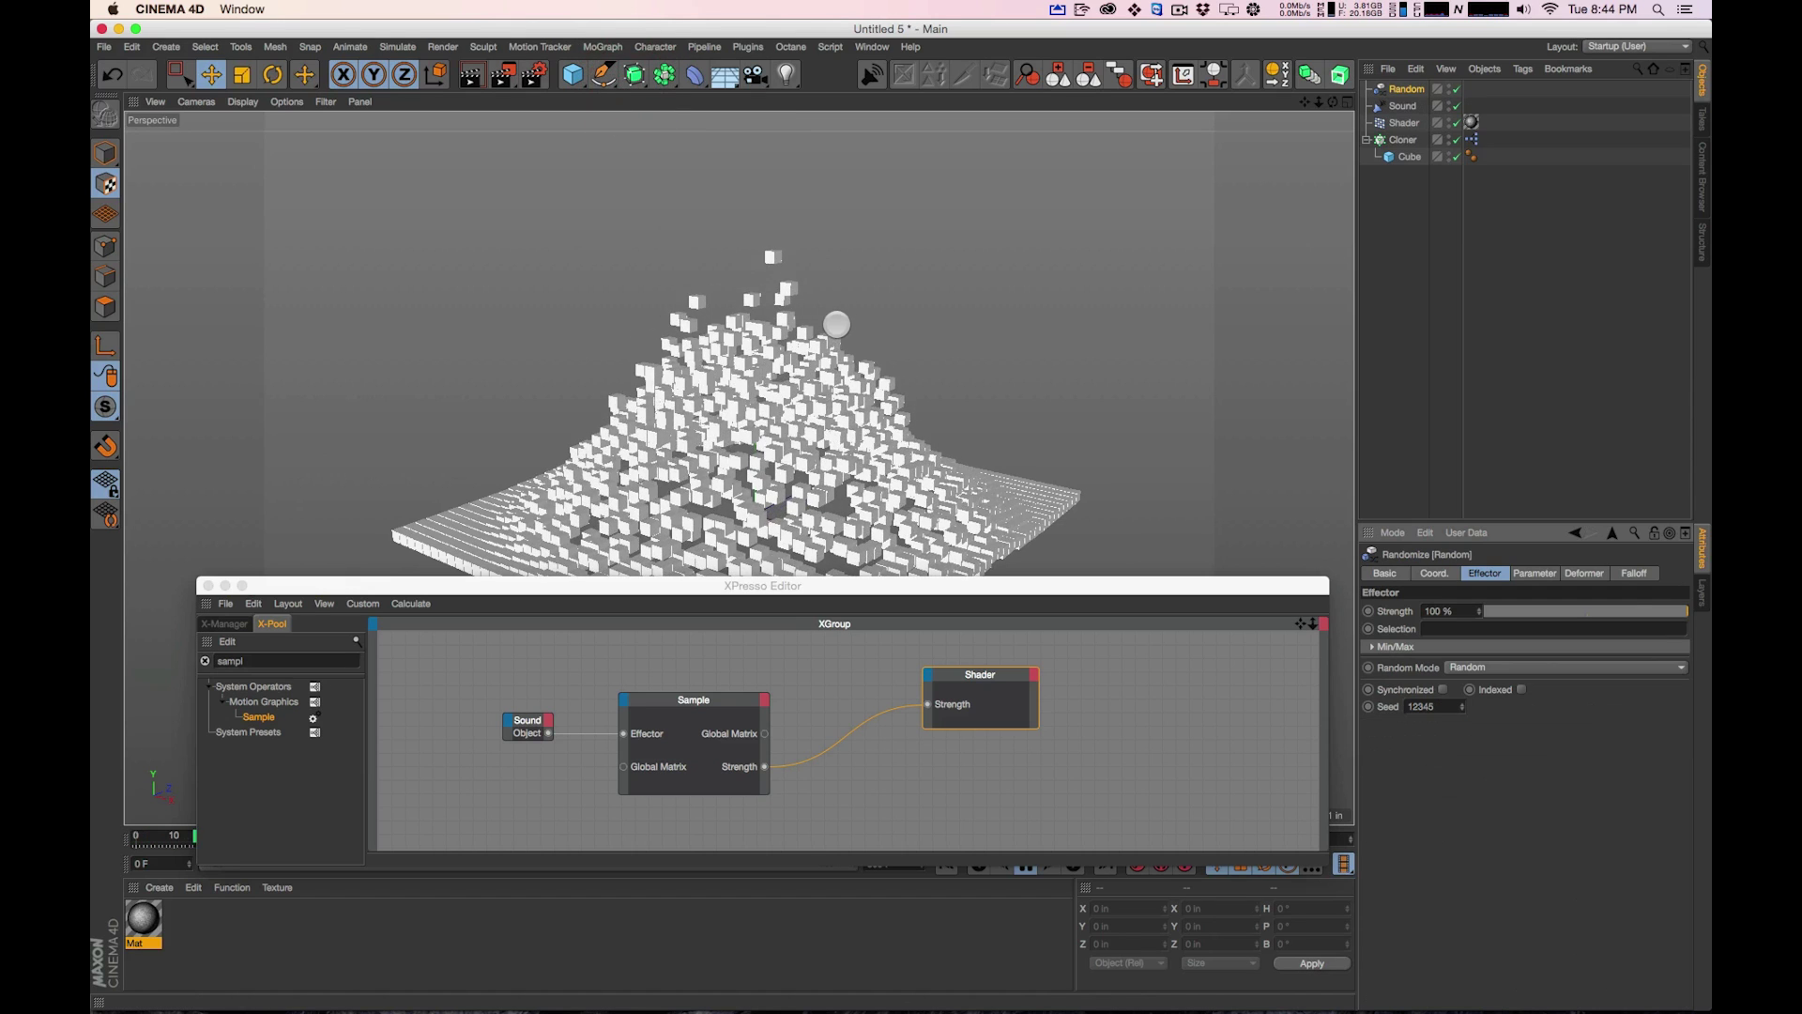
left_click(1400, 89)
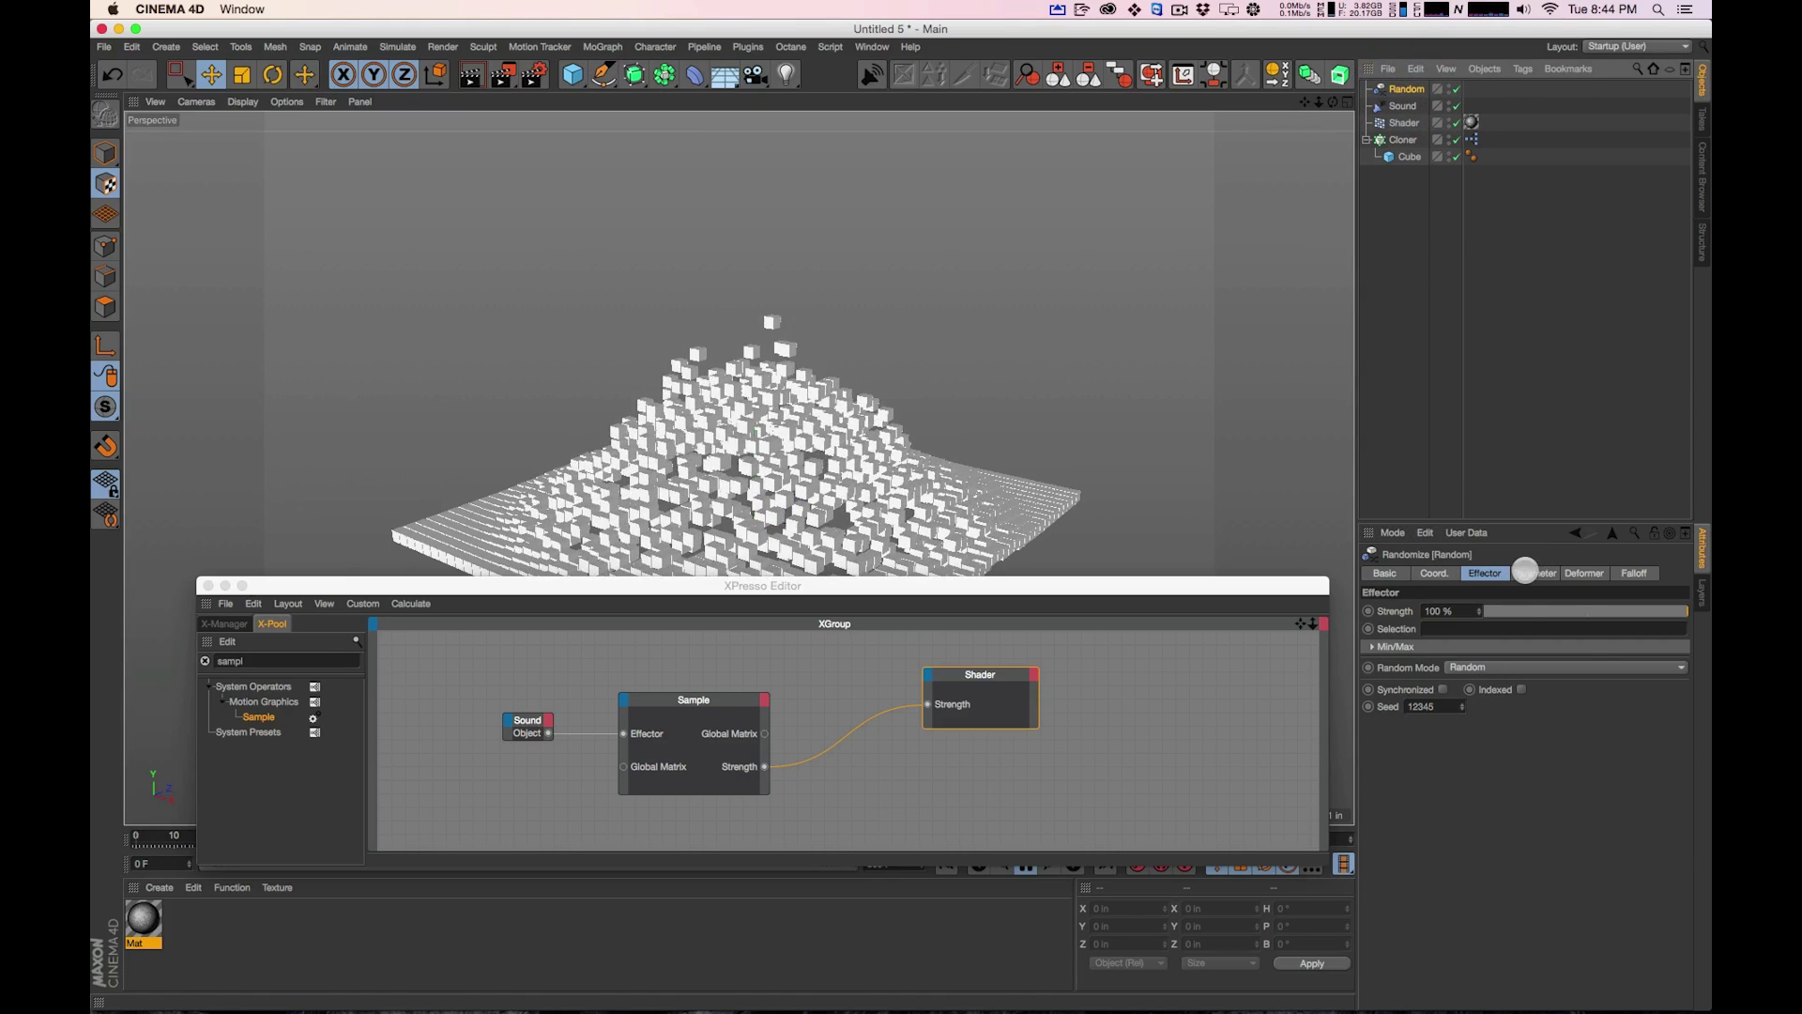
left_click(1536, 573)
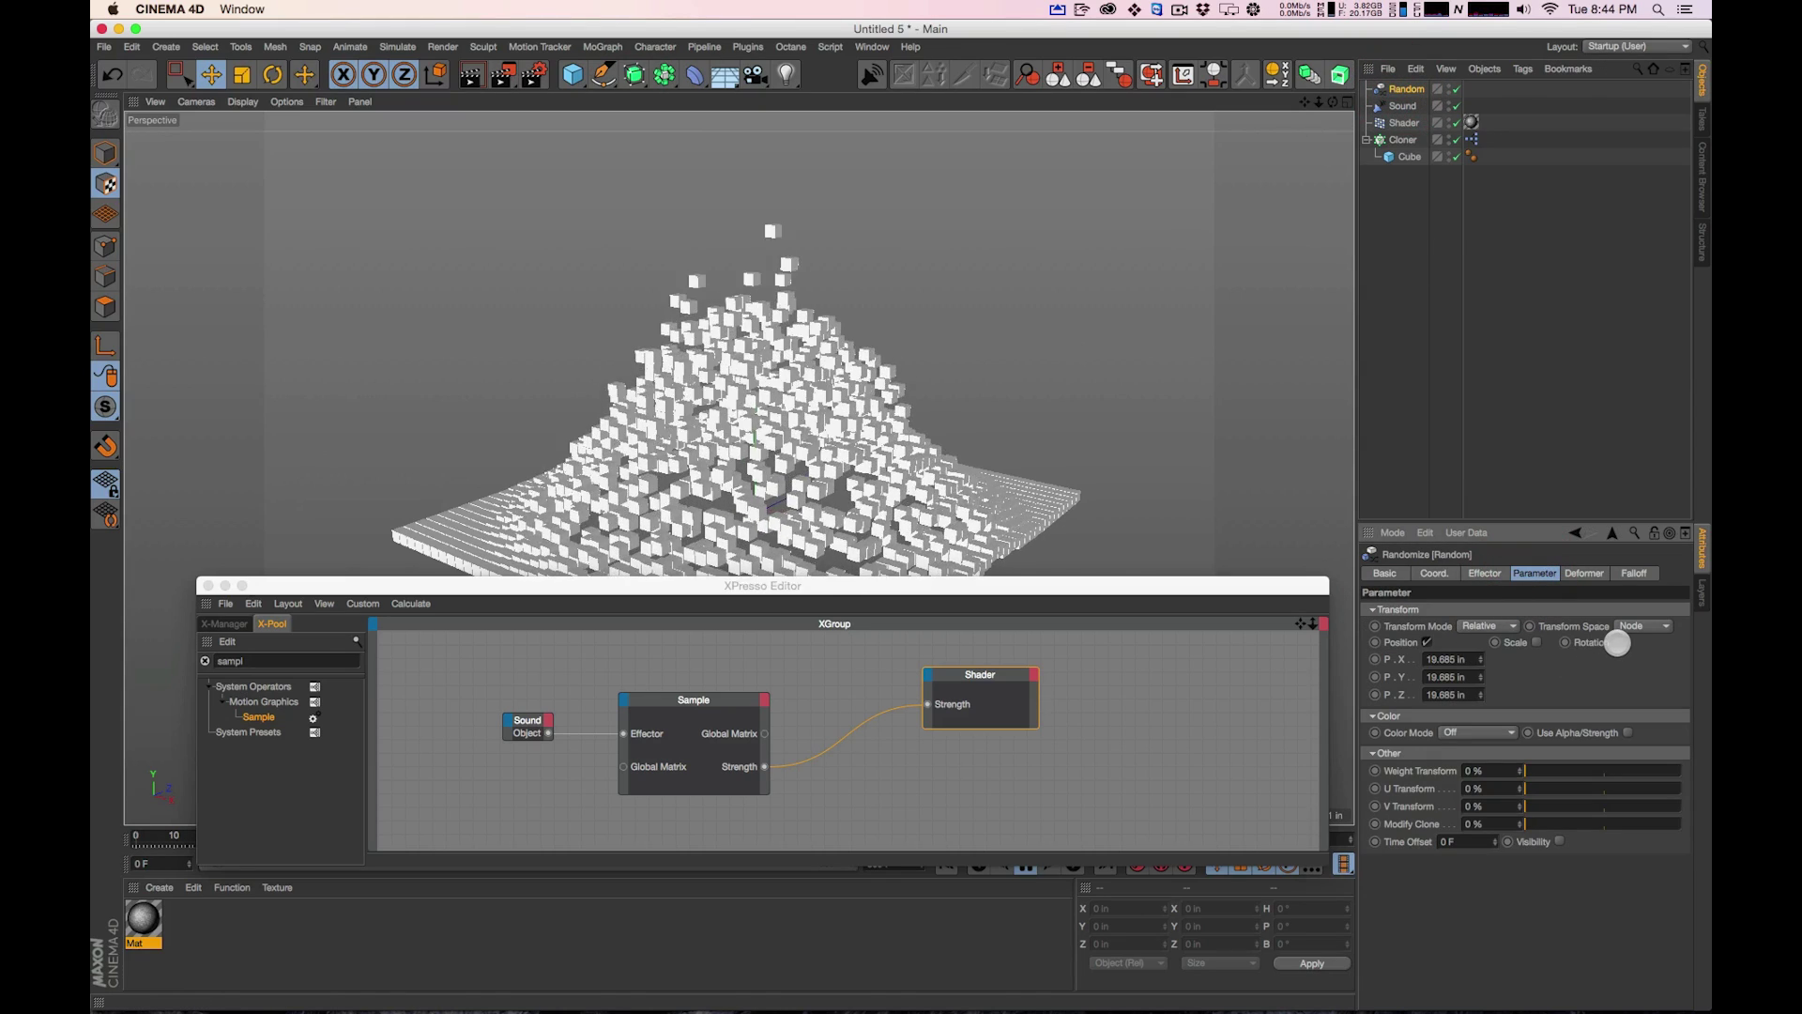
left_click(1618, 642)
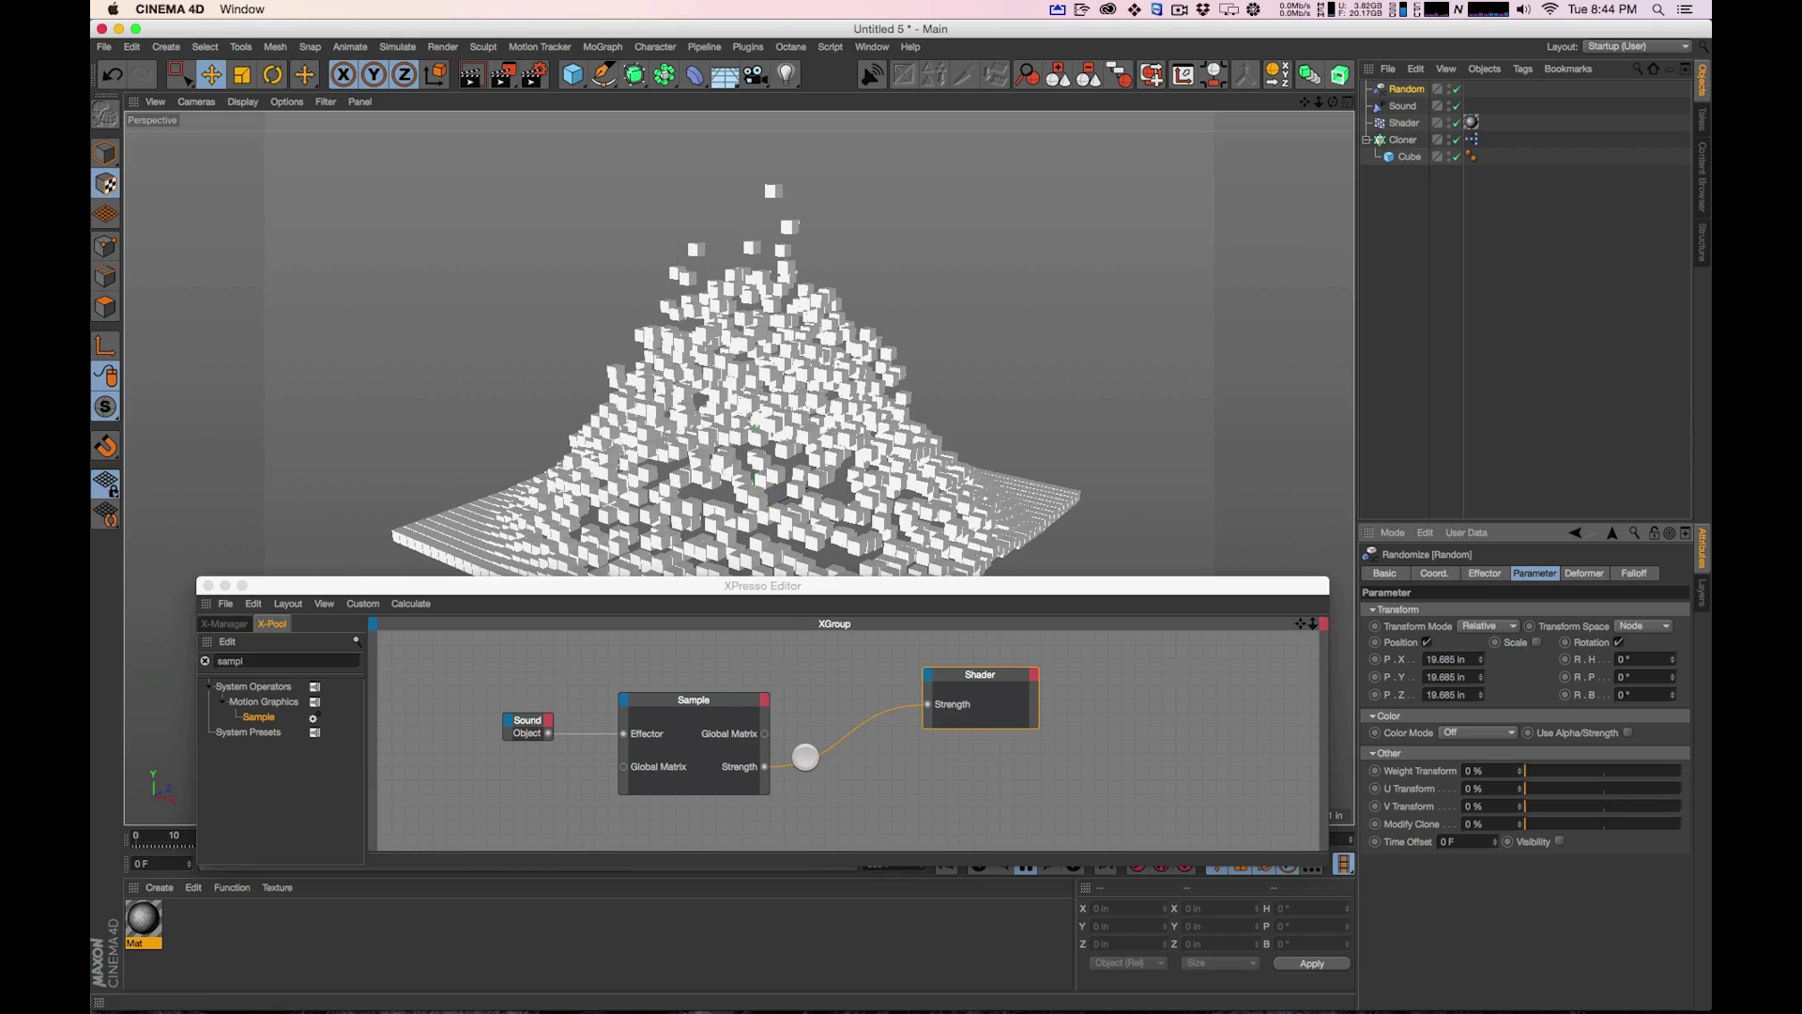
Drop the Random effector into XPresso as a node with P and R input ports
left_click_drag(1408, 90, 973, 783)
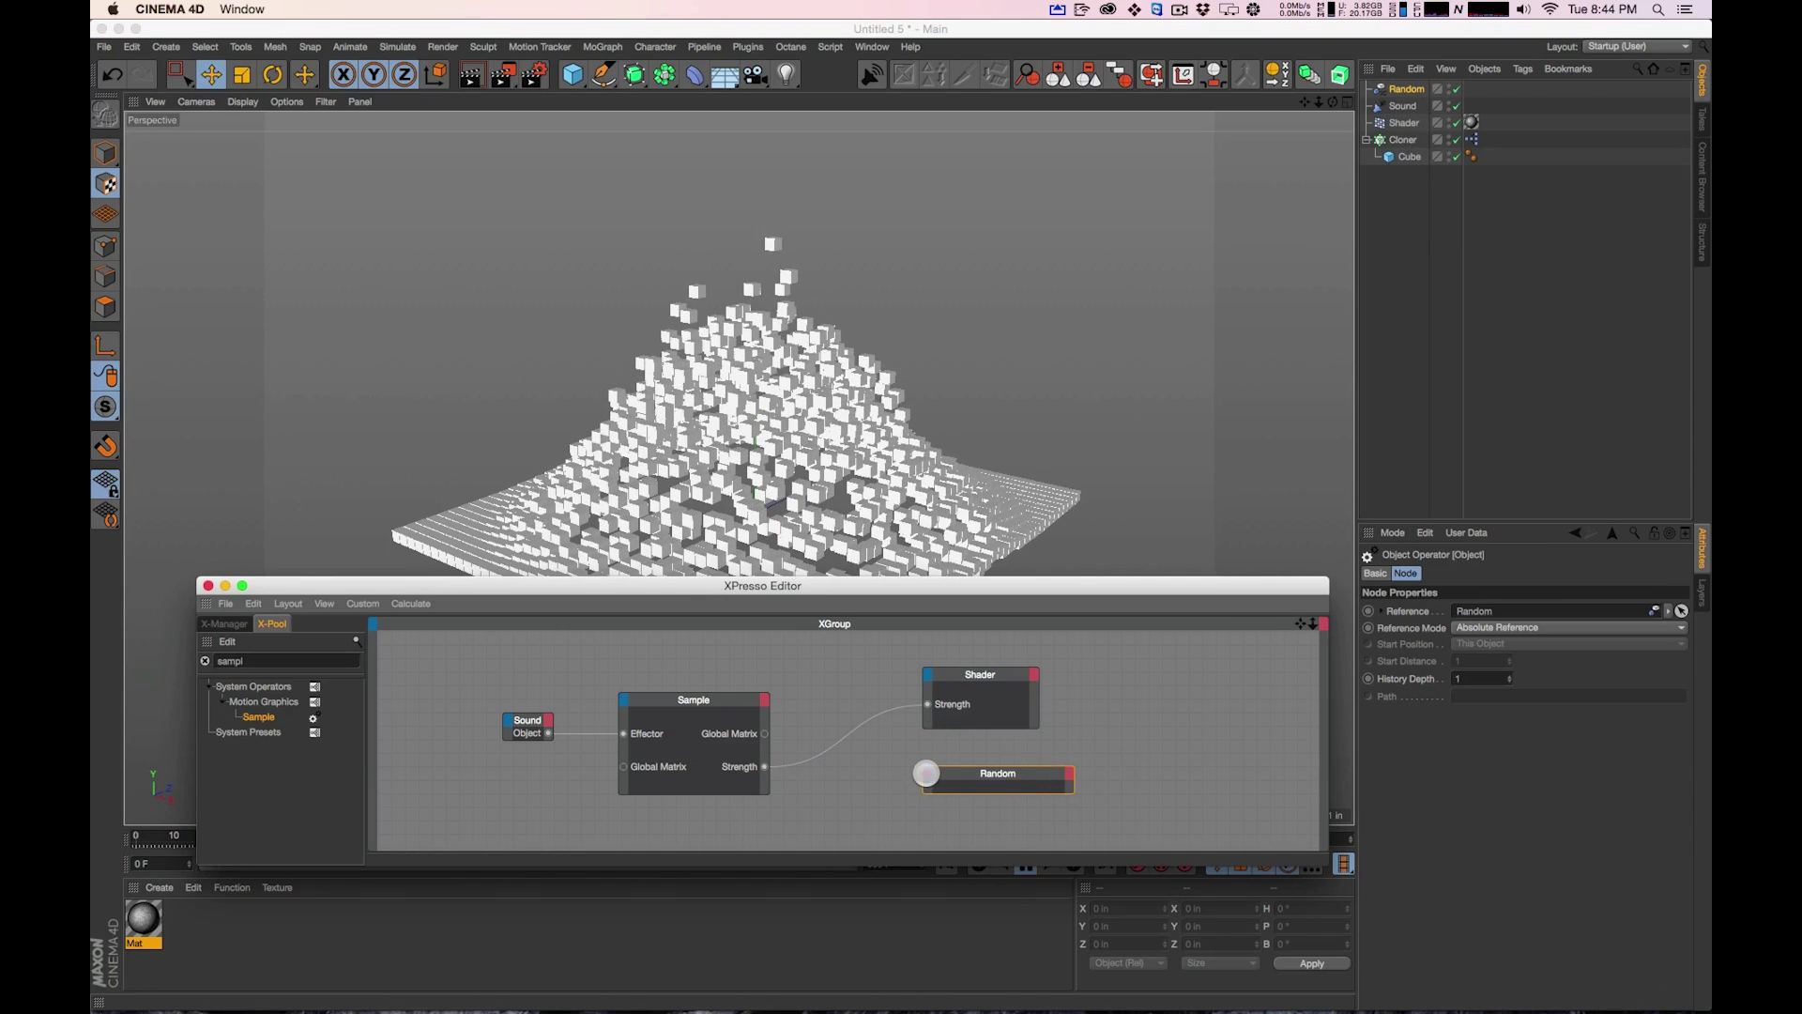
left_click(927, 773)
mouse_move(984, 961)
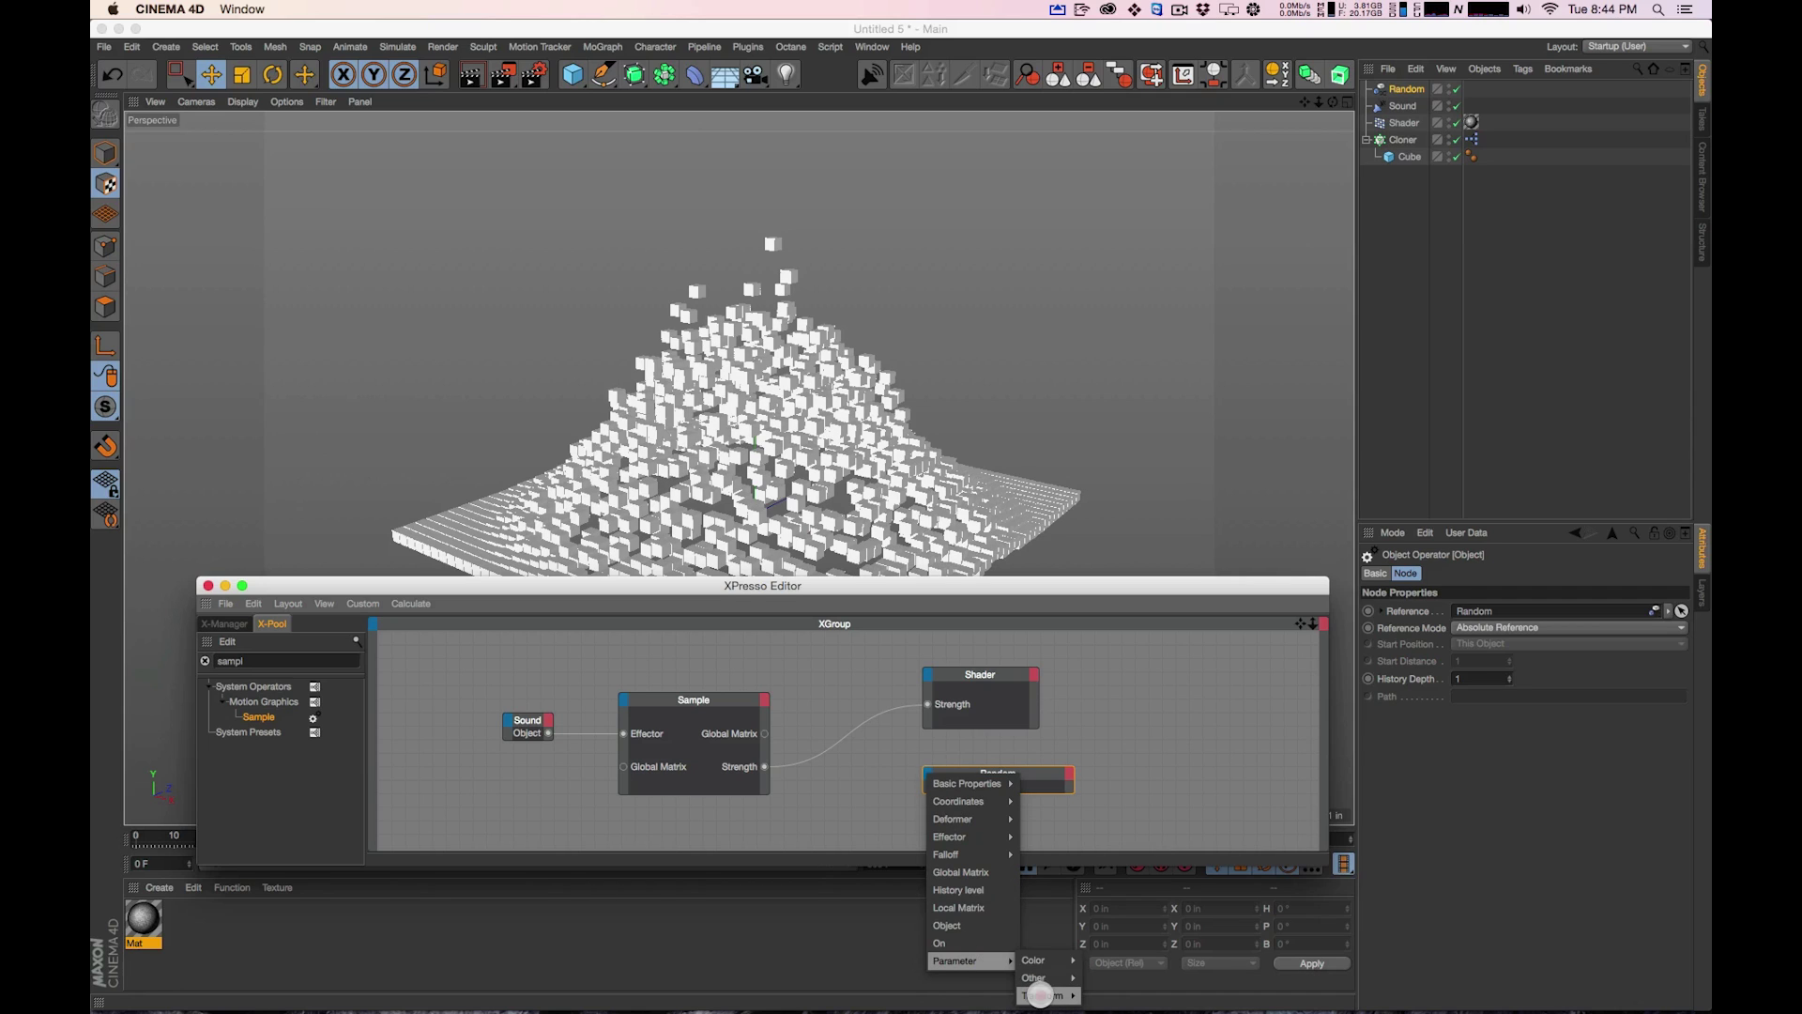
mouse_move(1042, 995)
mouse_move(1132, 894)
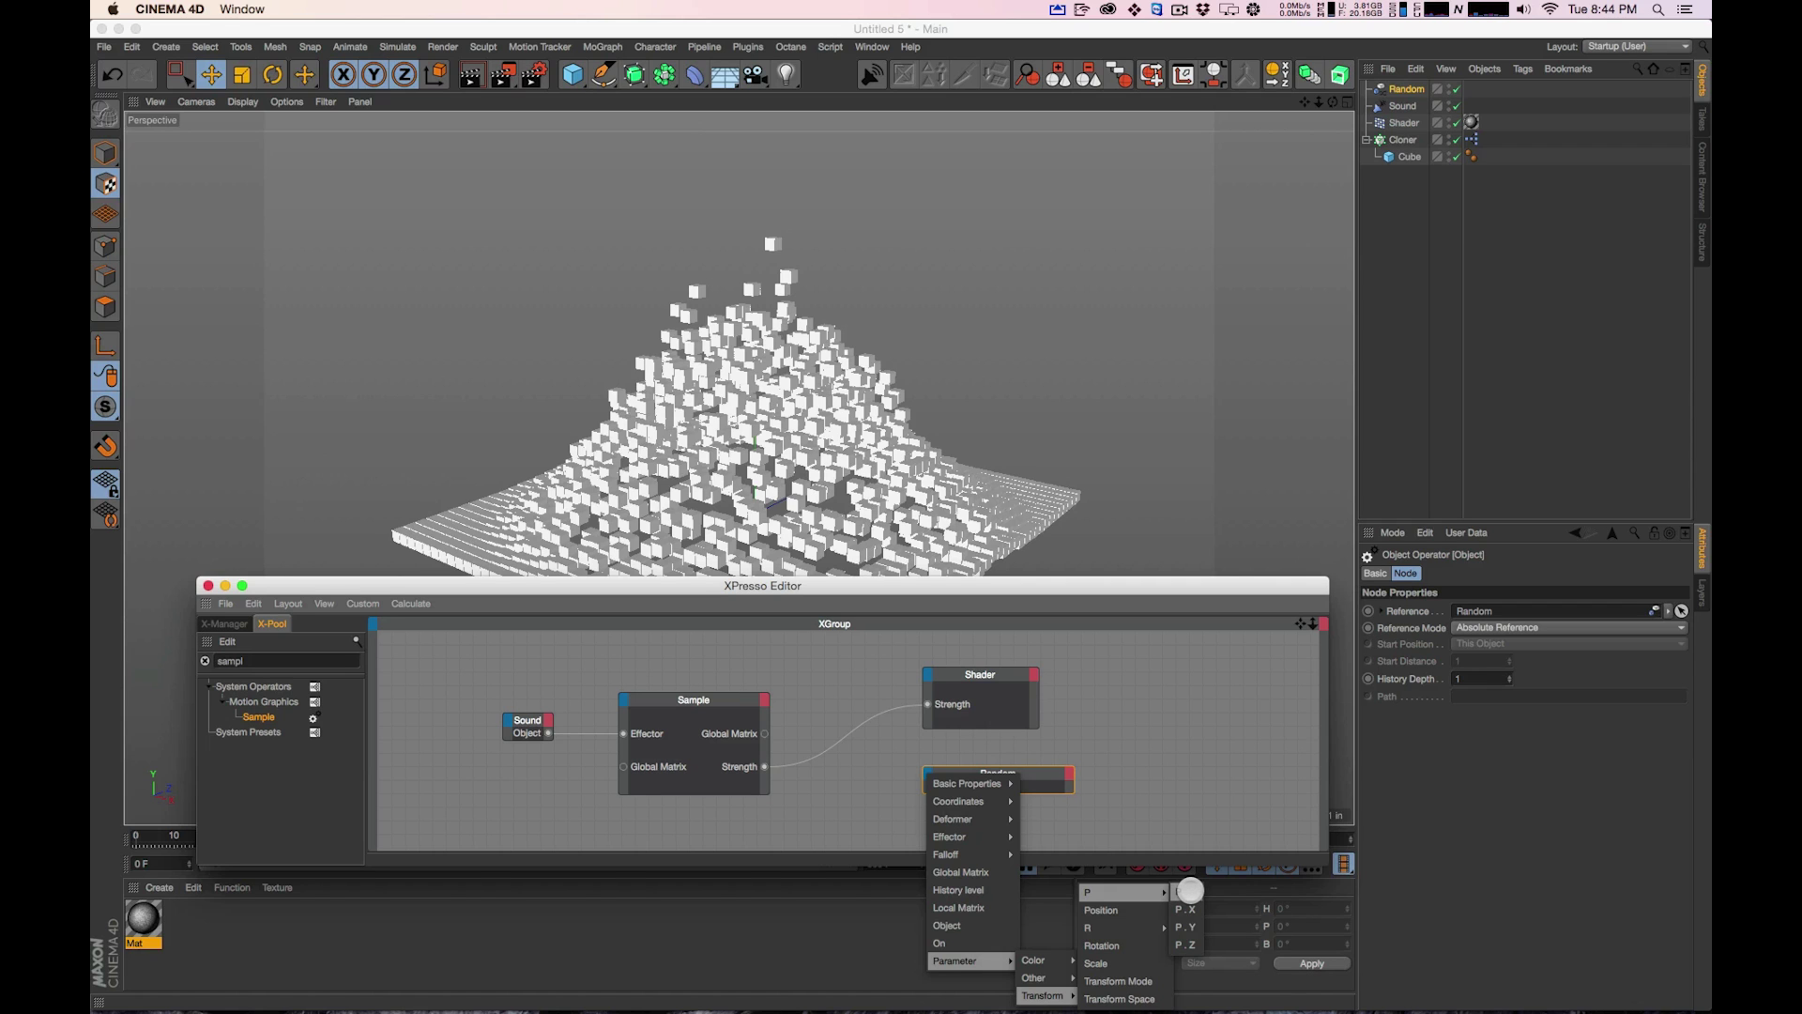
left_click(1154, 893)
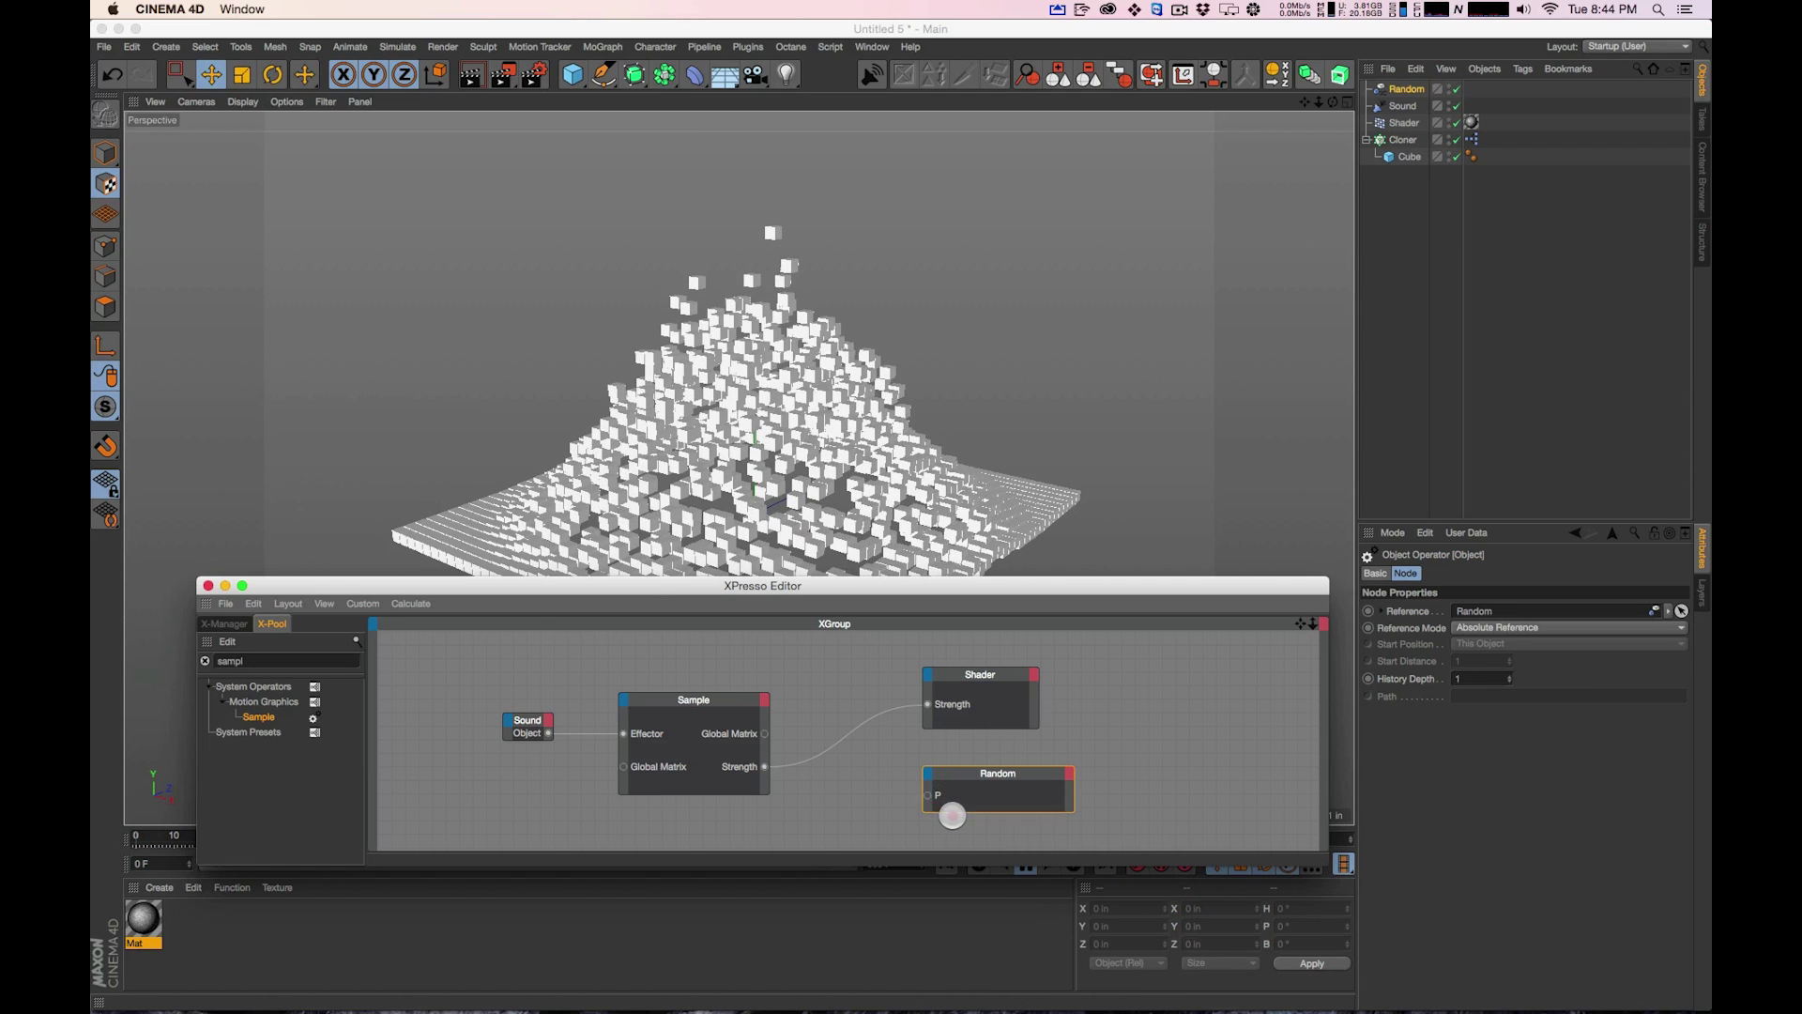
left_click(927, 773)
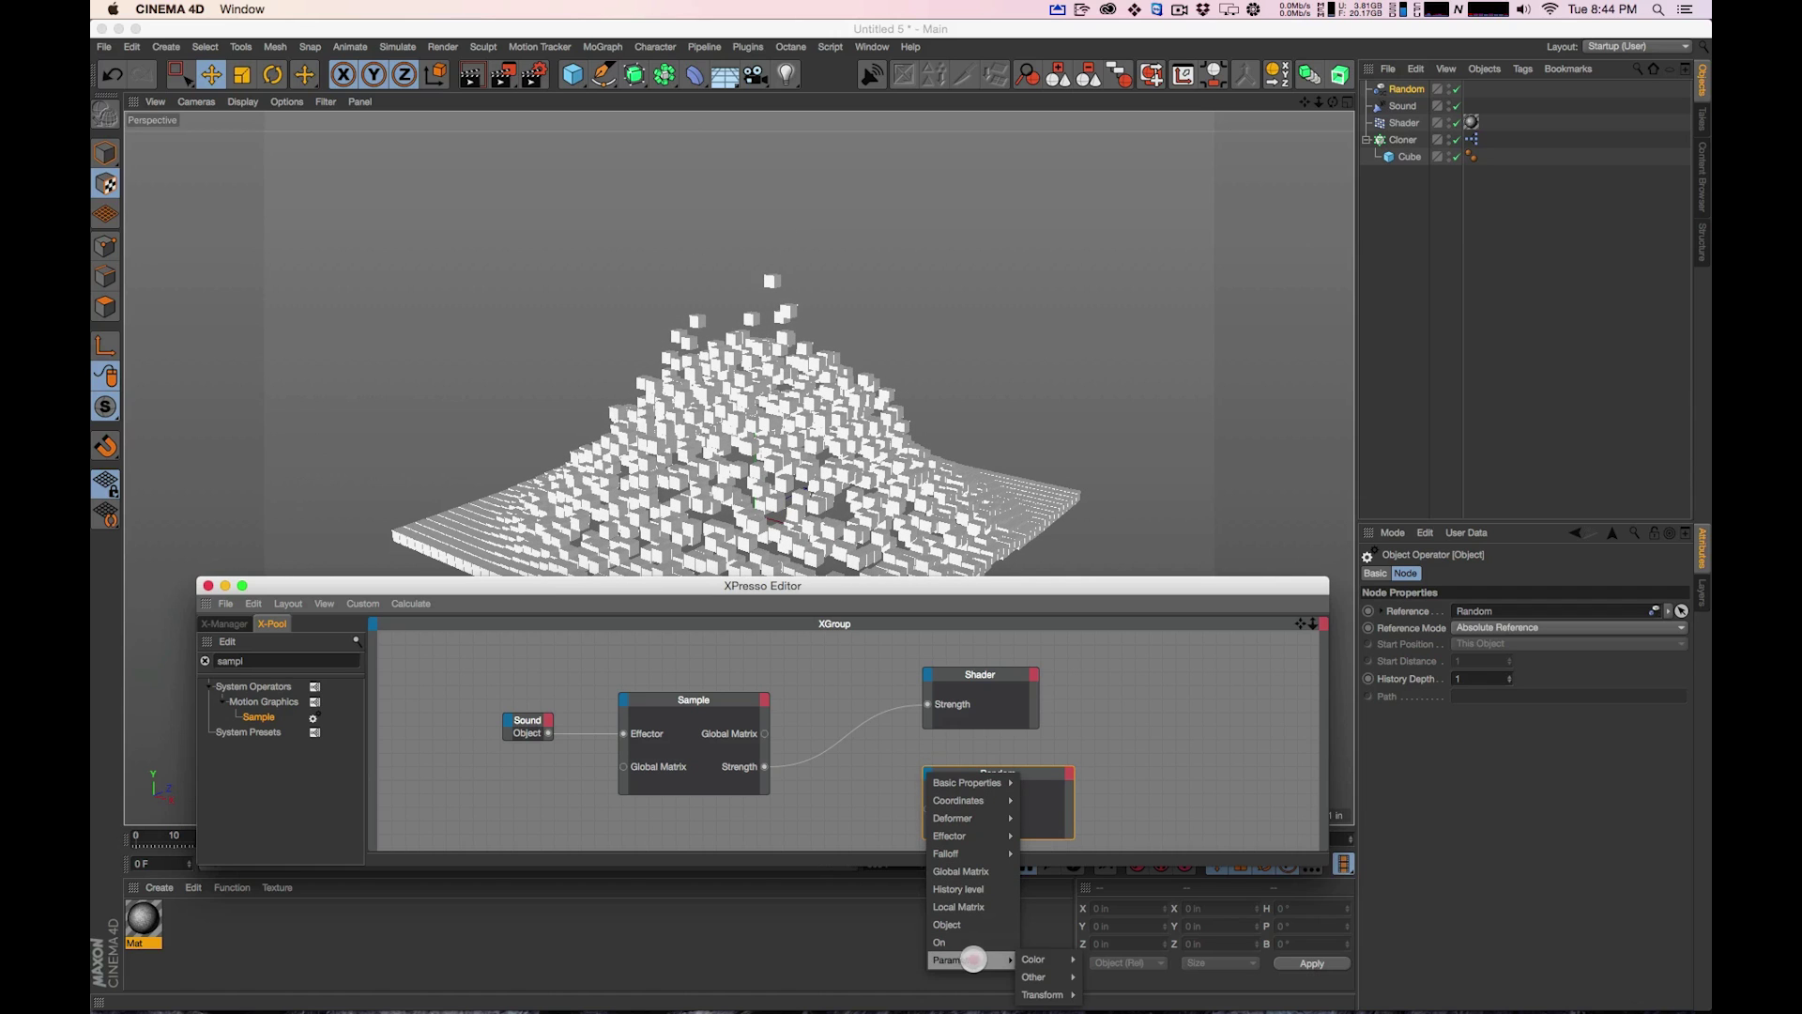
mouse_move(1050, 975)
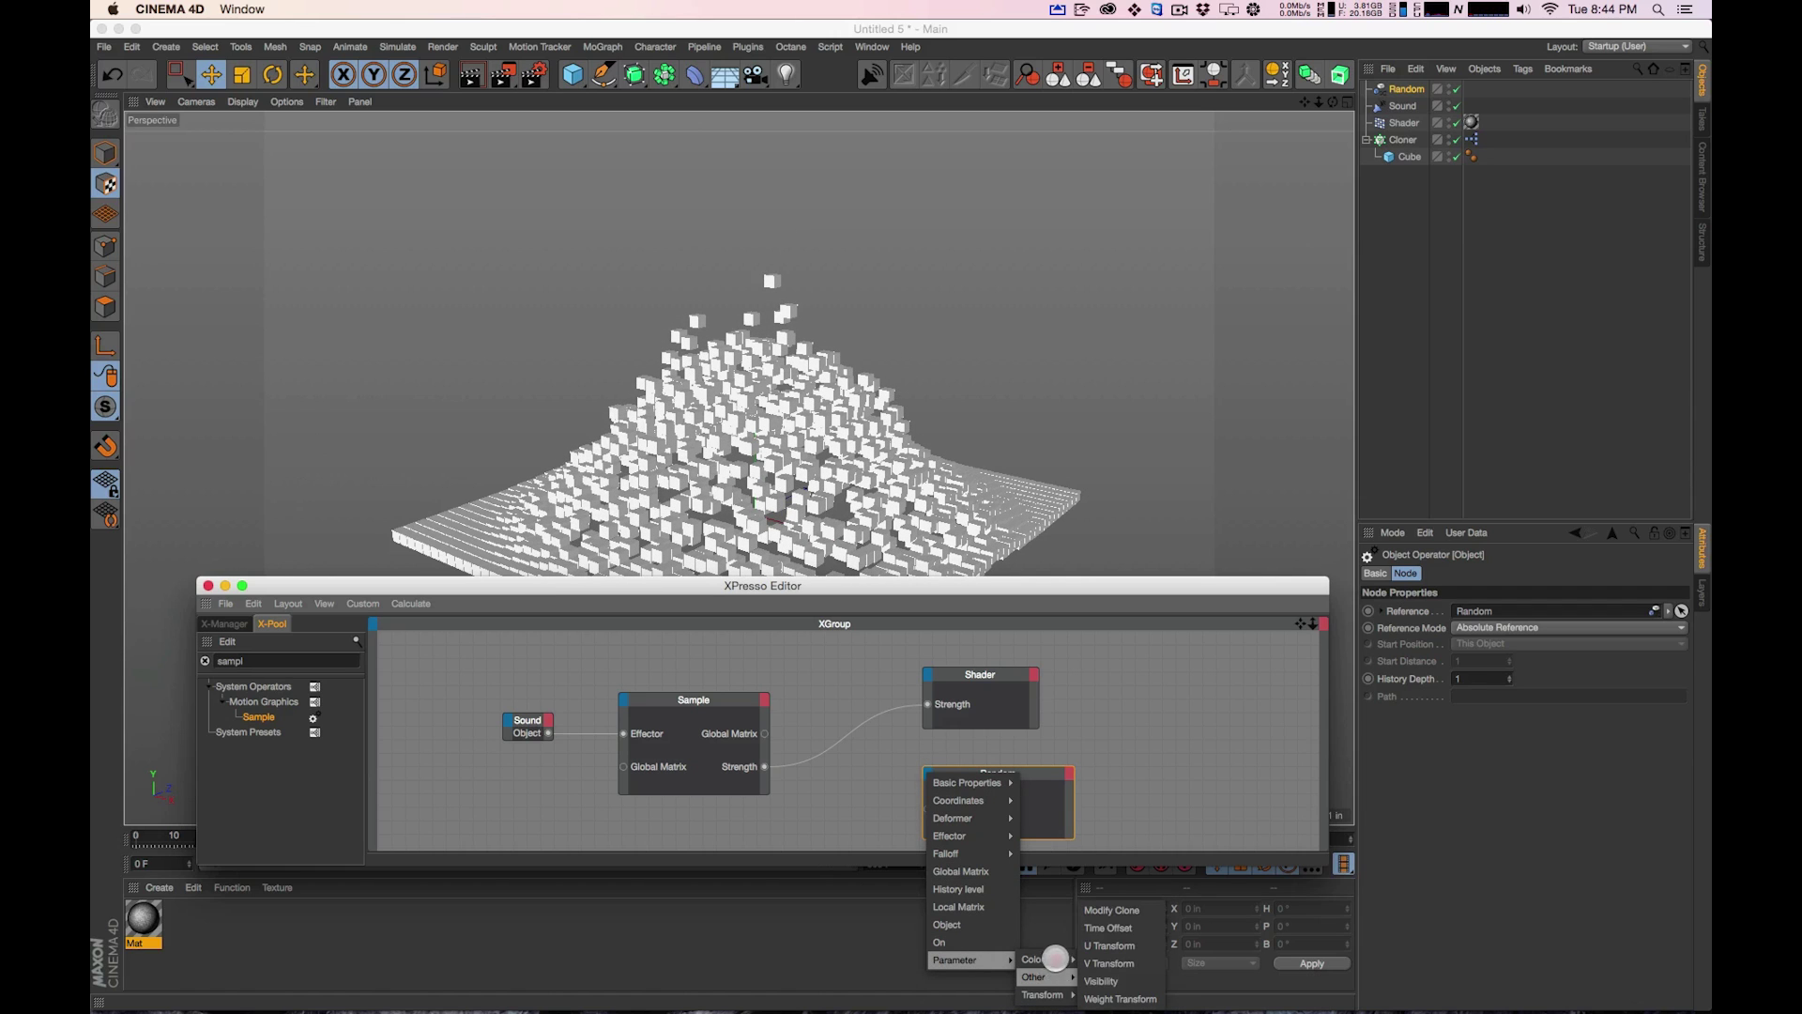
mouse_move(1122, 931)
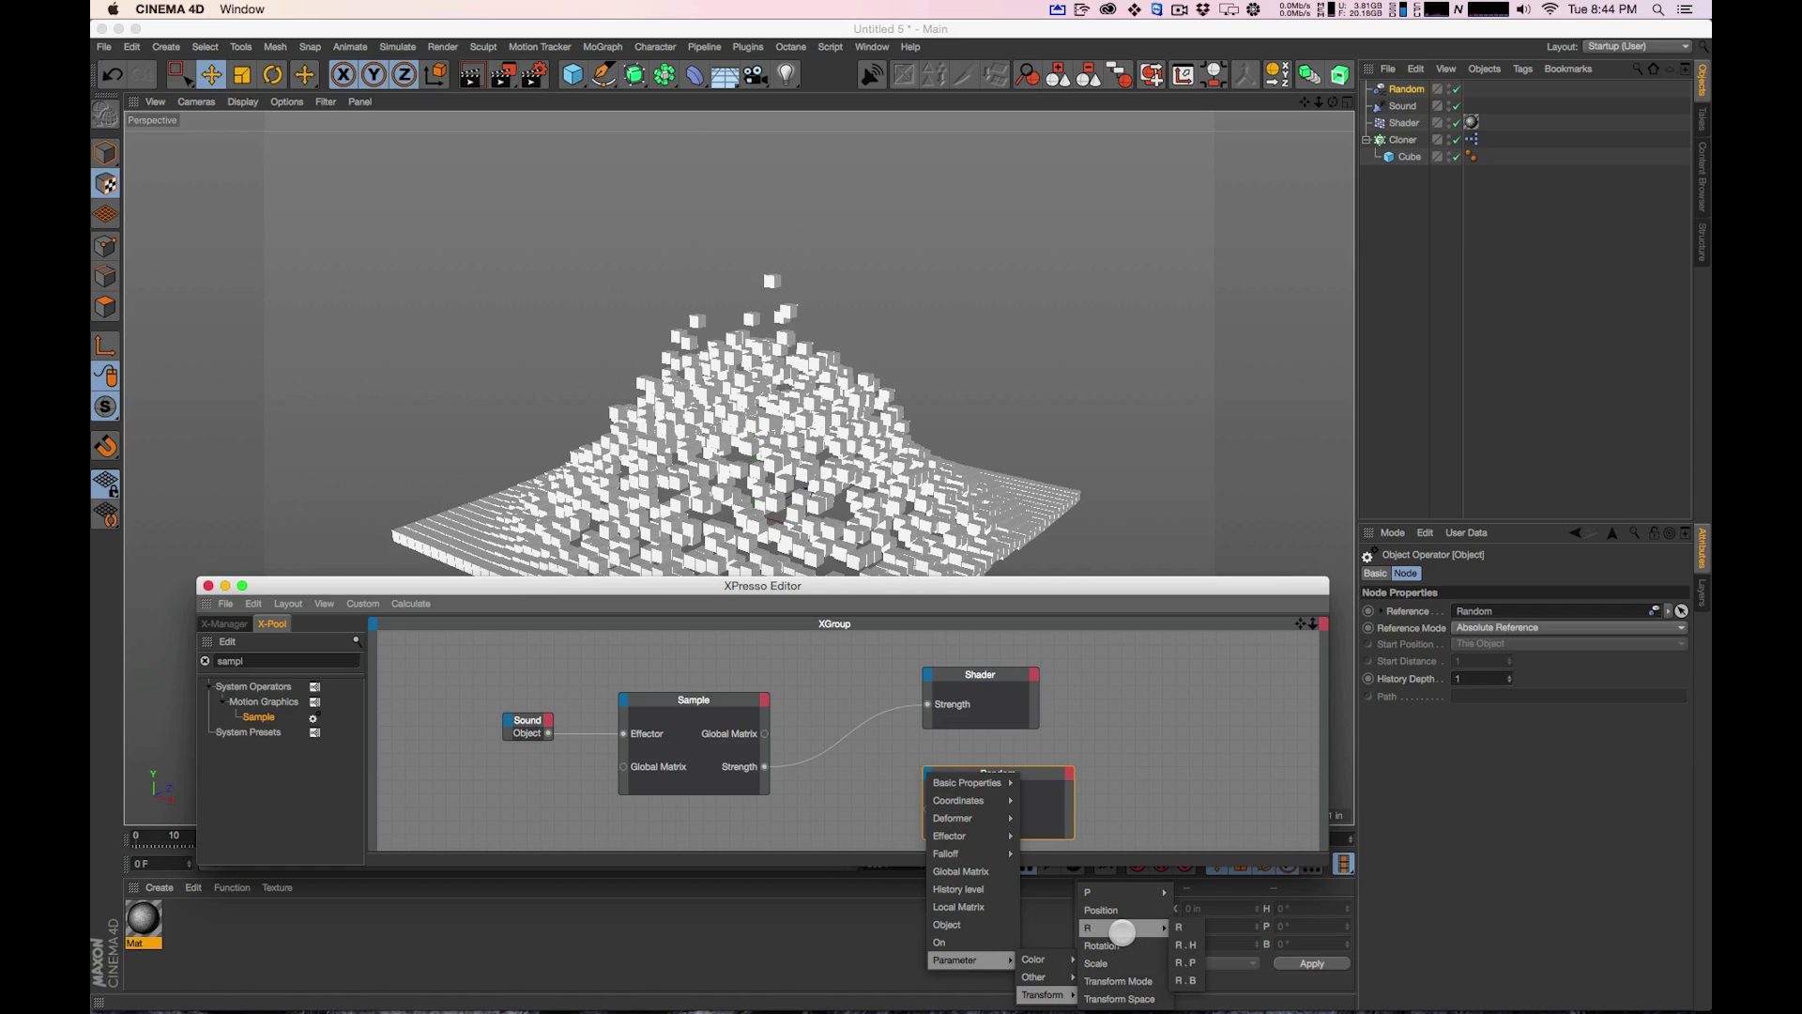
left_click(1191, 923)
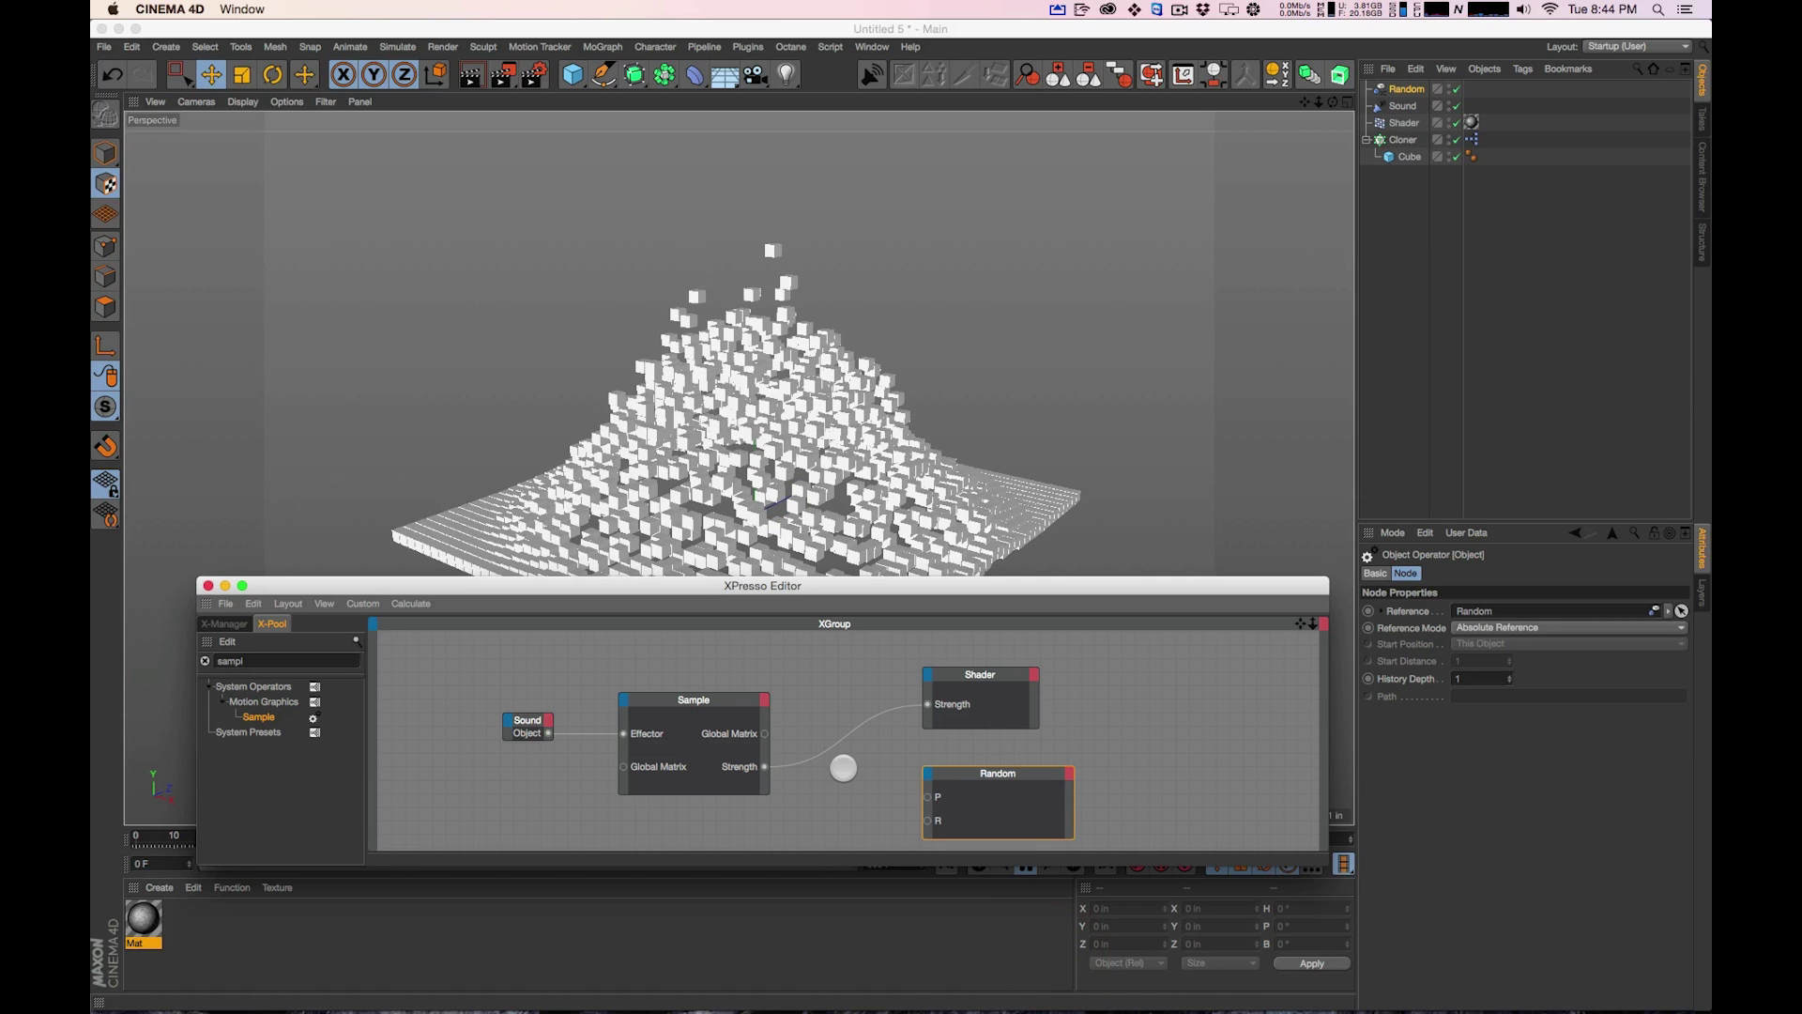
Wire Sample's Strength output into both Random's P and R inputs
left_click_drag(765, 767, 928, 797)
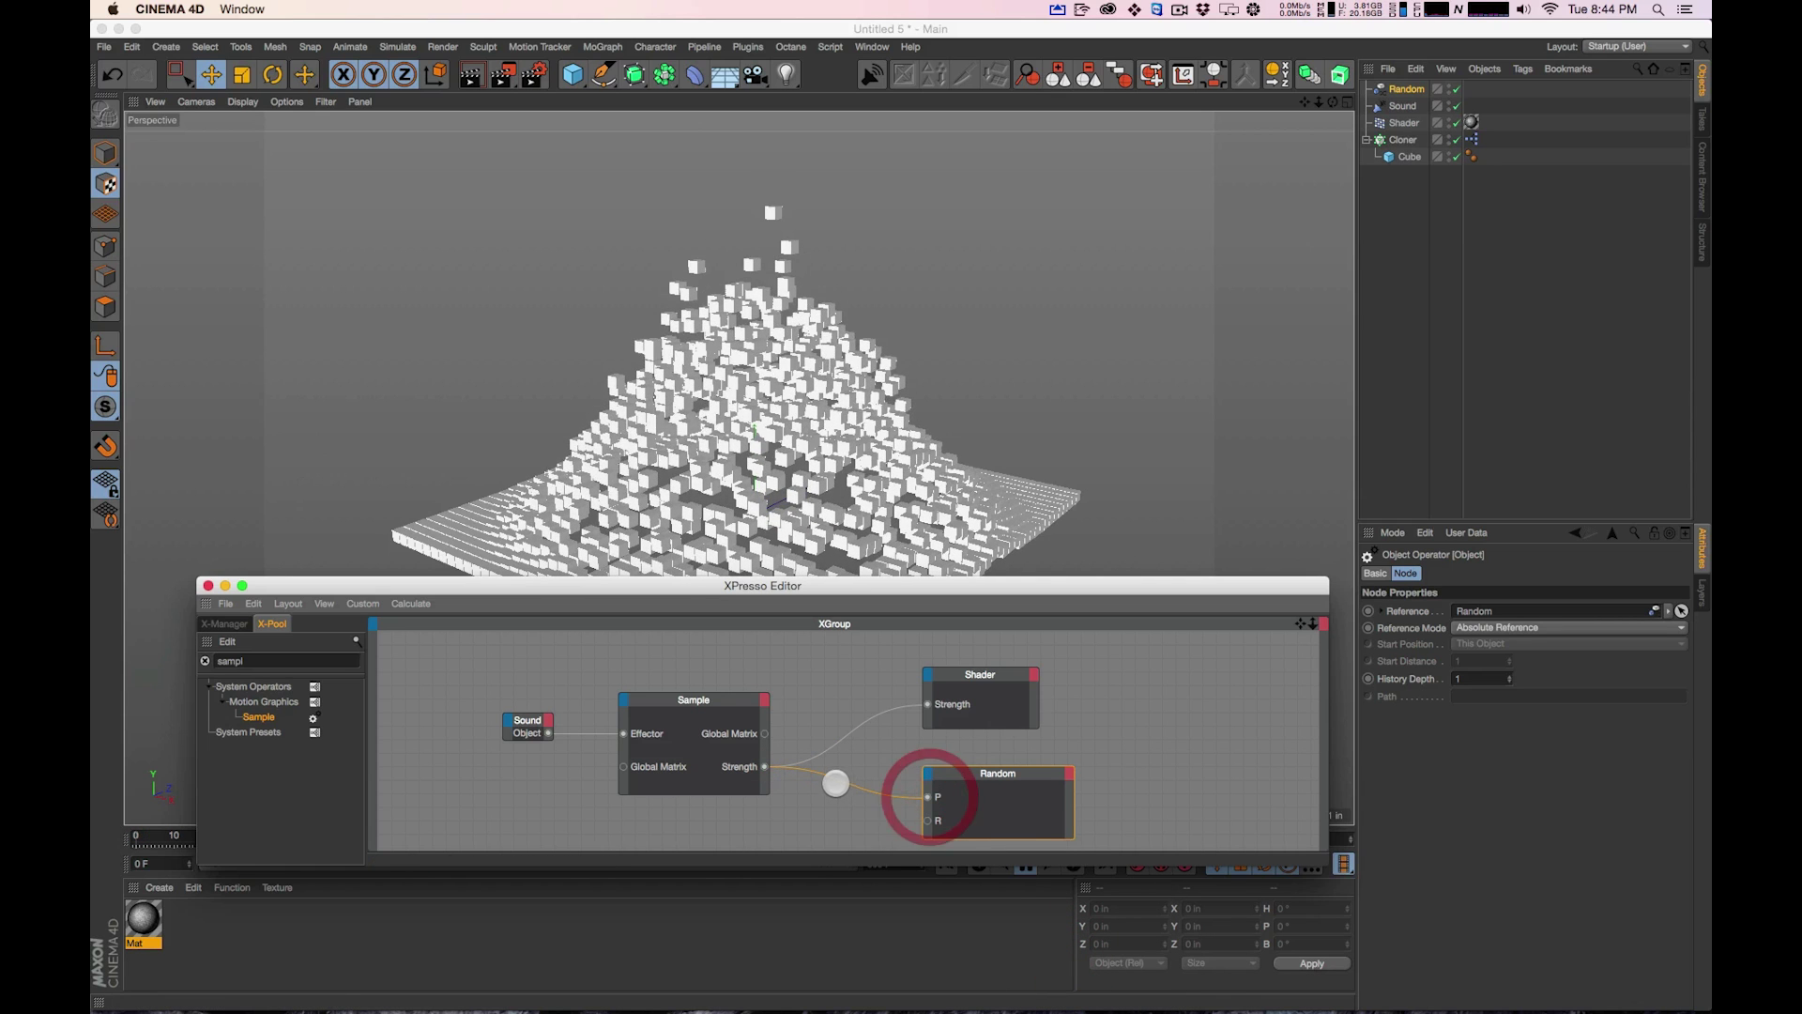
left_click_drag(765, 767, 928, 821)
left_click_drag(893, 588, 933, 646)
left_click(730, 699)
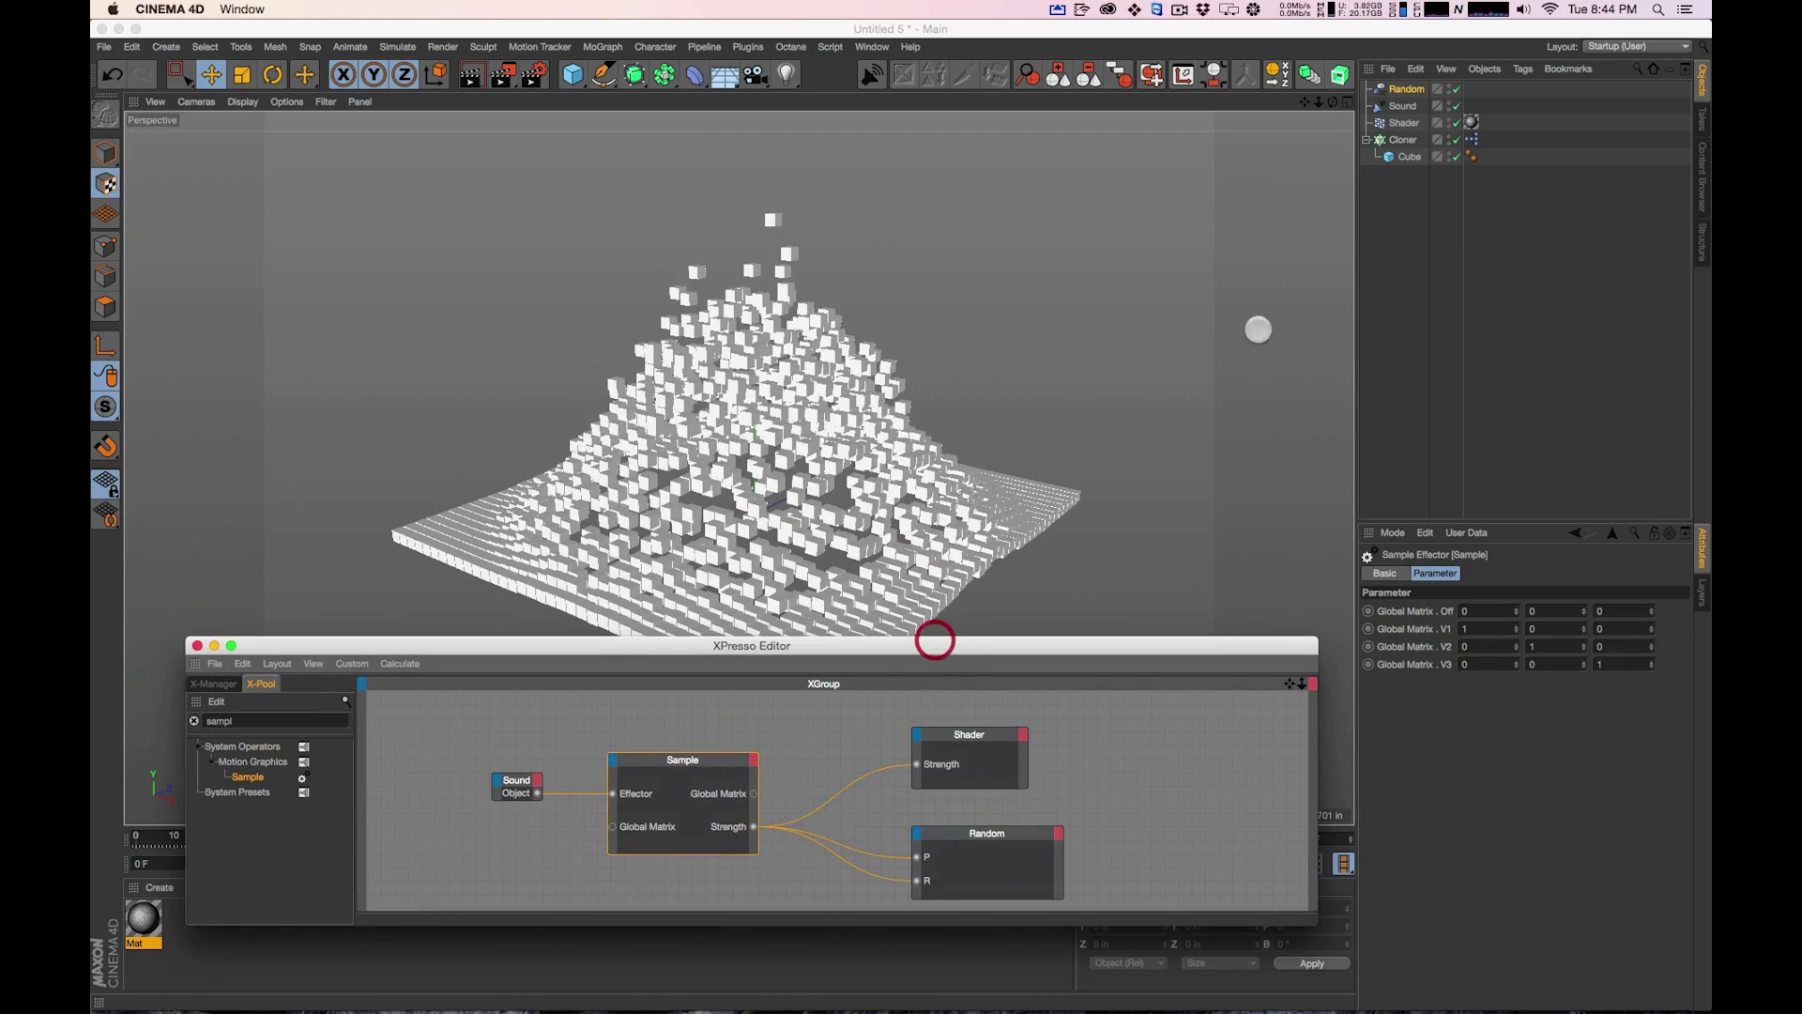
Drag the Random effector into the Cloner's Effectors list beside Shader
left_click(1405, 138)
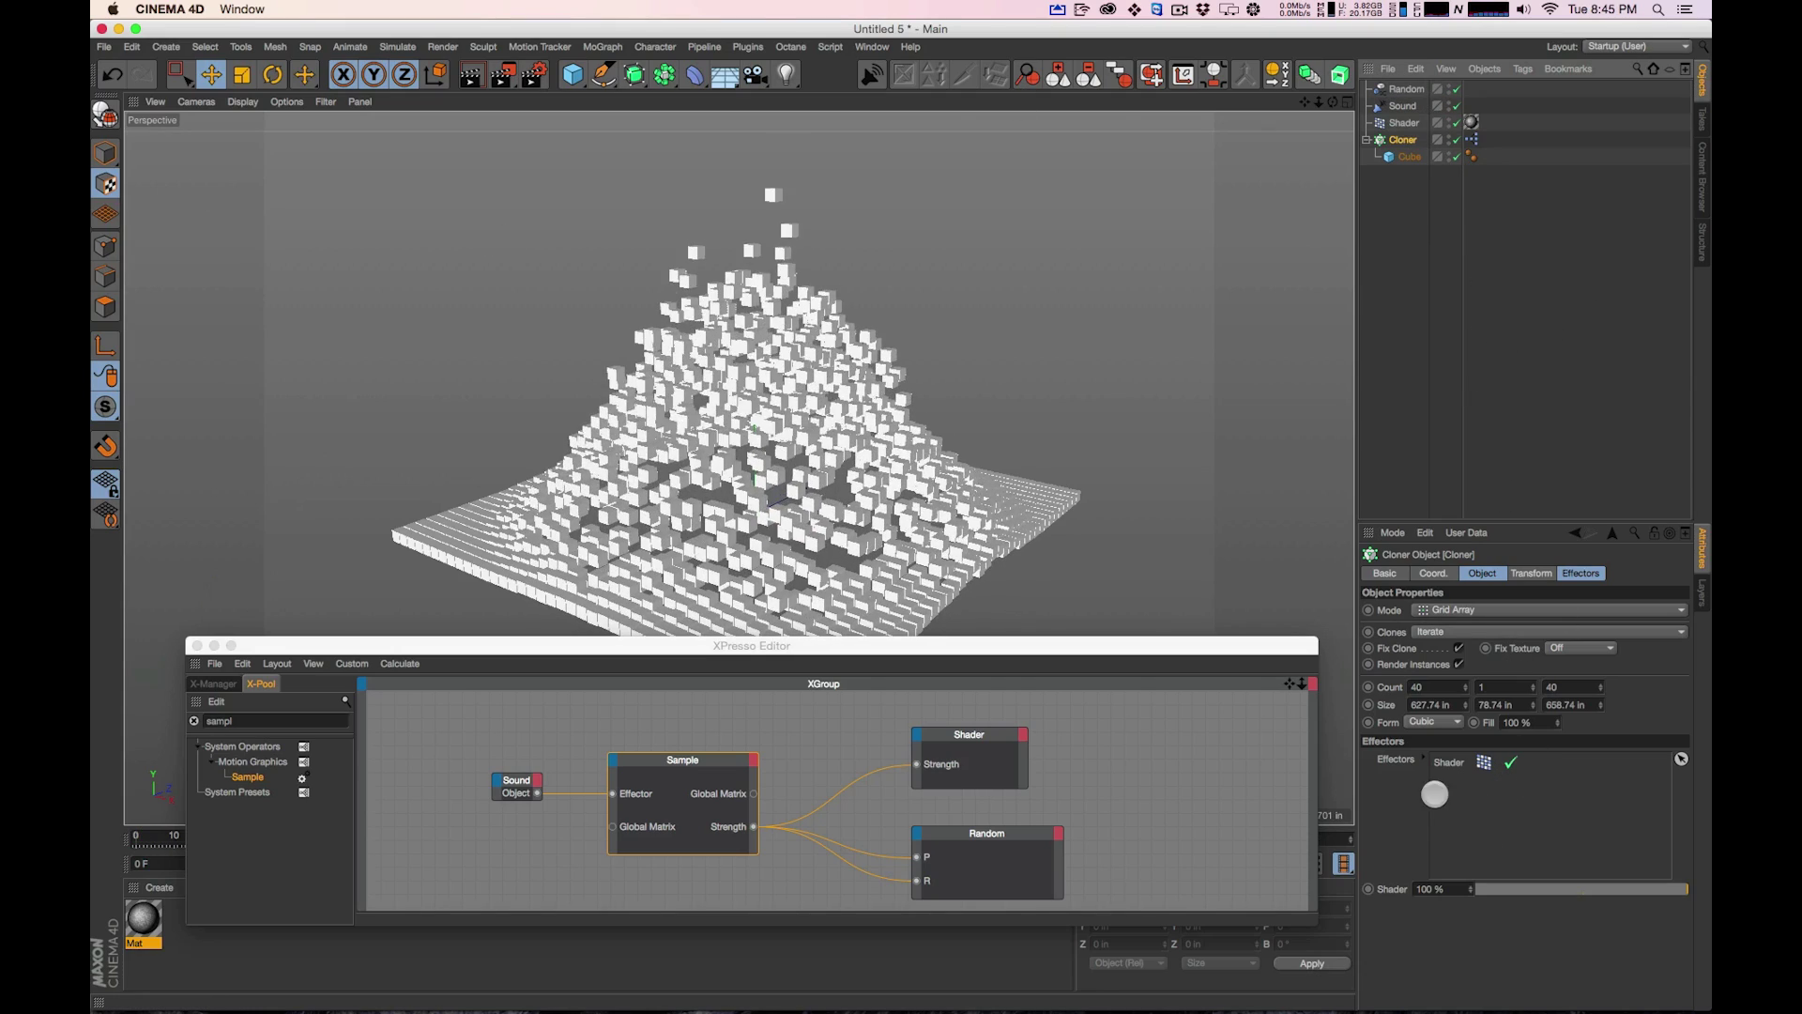
left_click(1406, 88)
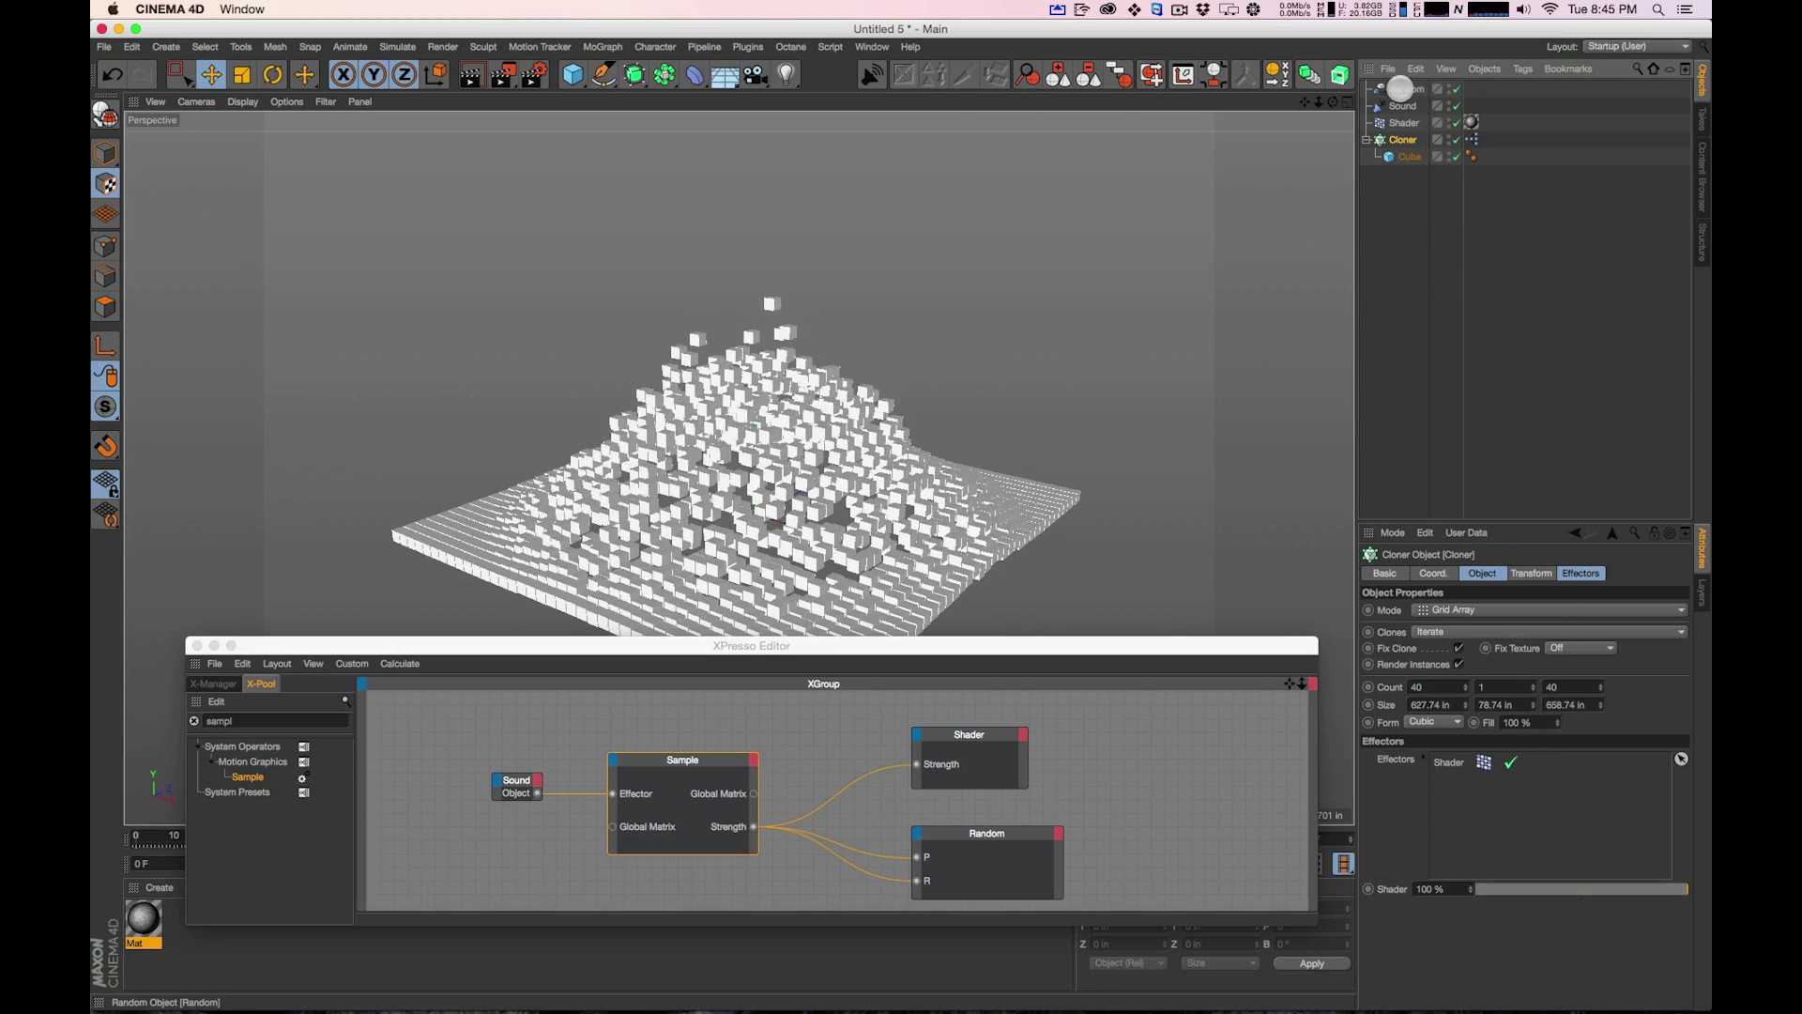
left_click_drag(1473, 847, 1468, 826)
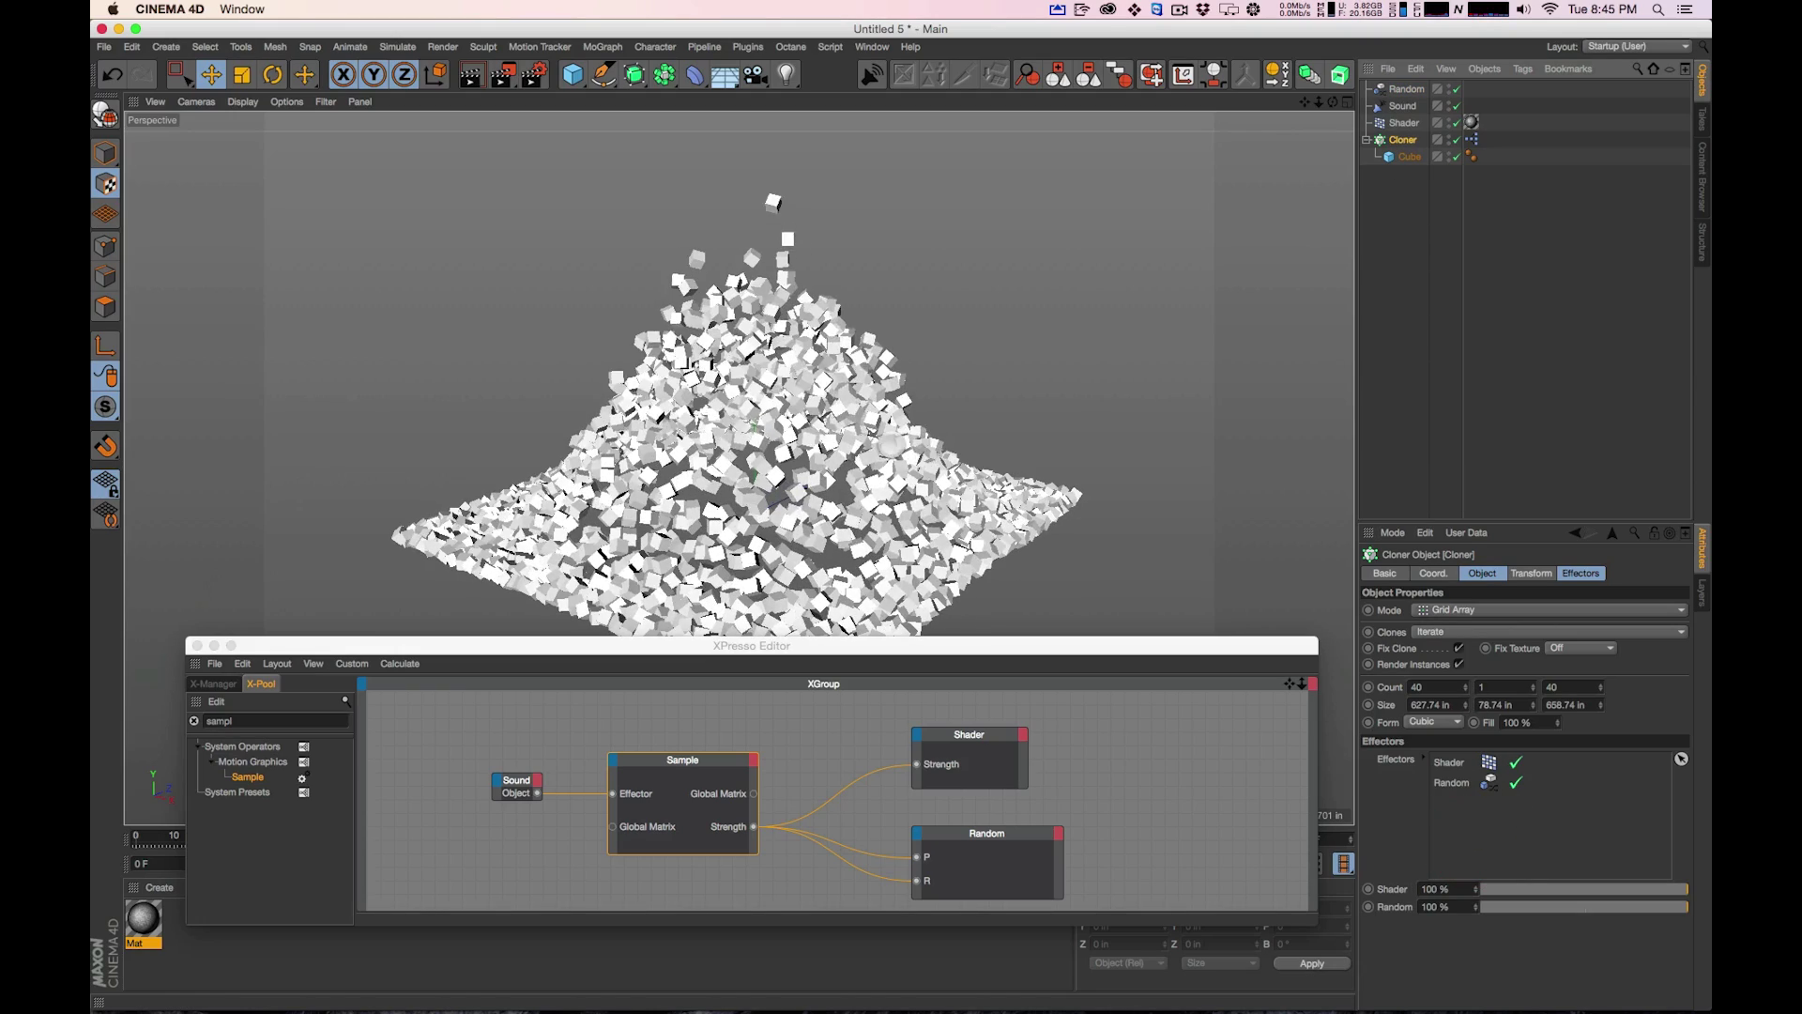
left_click_drag(832, 649, 853, 655)
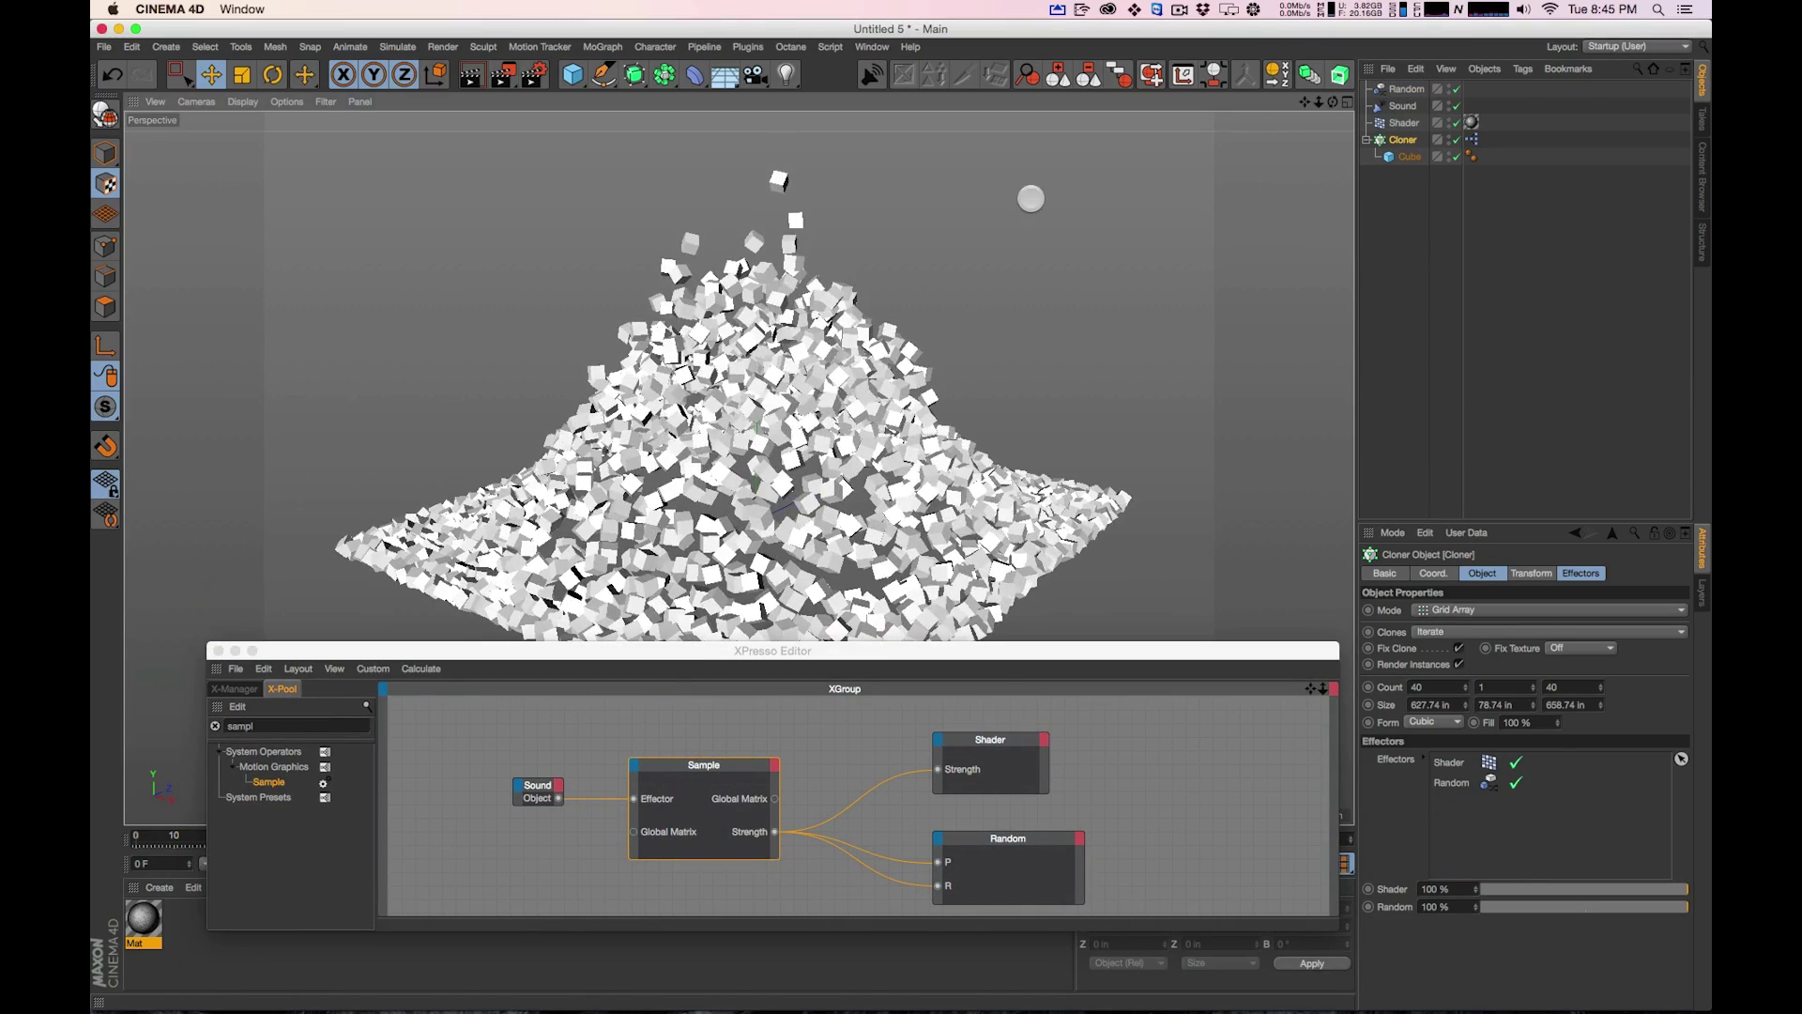
On the Sound effector's Effector page, set Falloff to 53% and Compression to 10%
left_click(1404, 106)
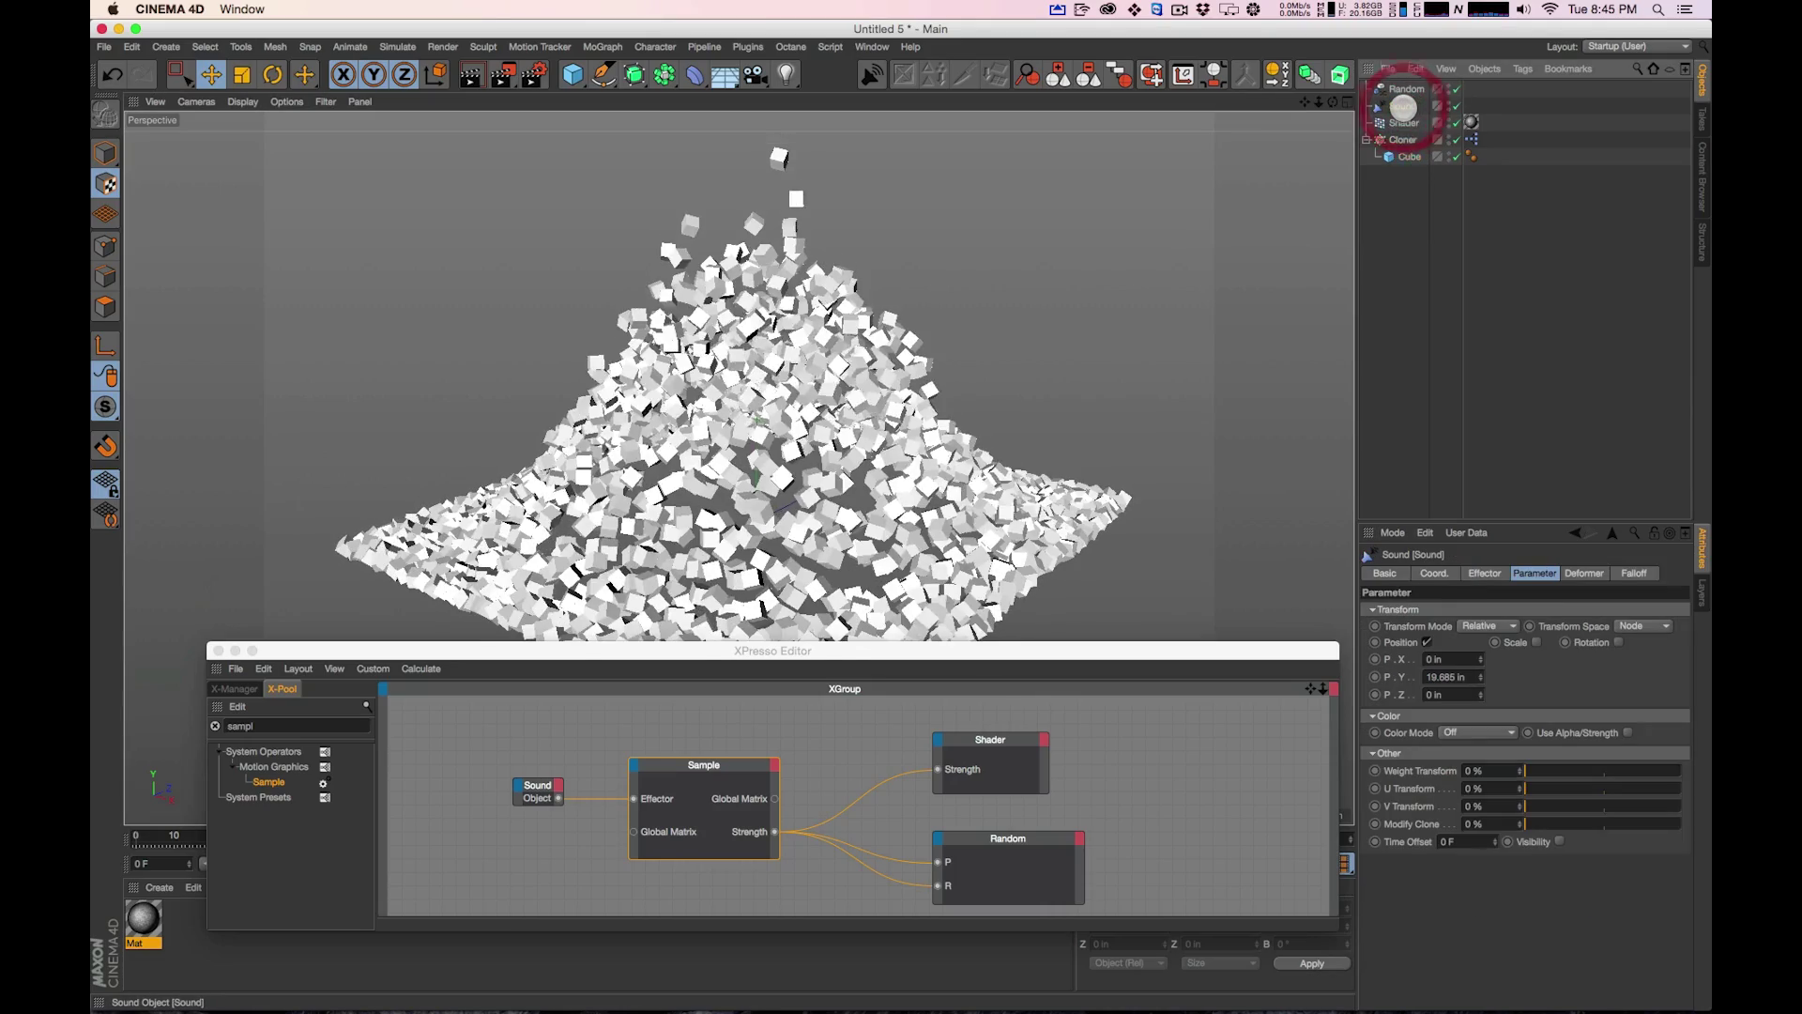
left_click(1485, 573)
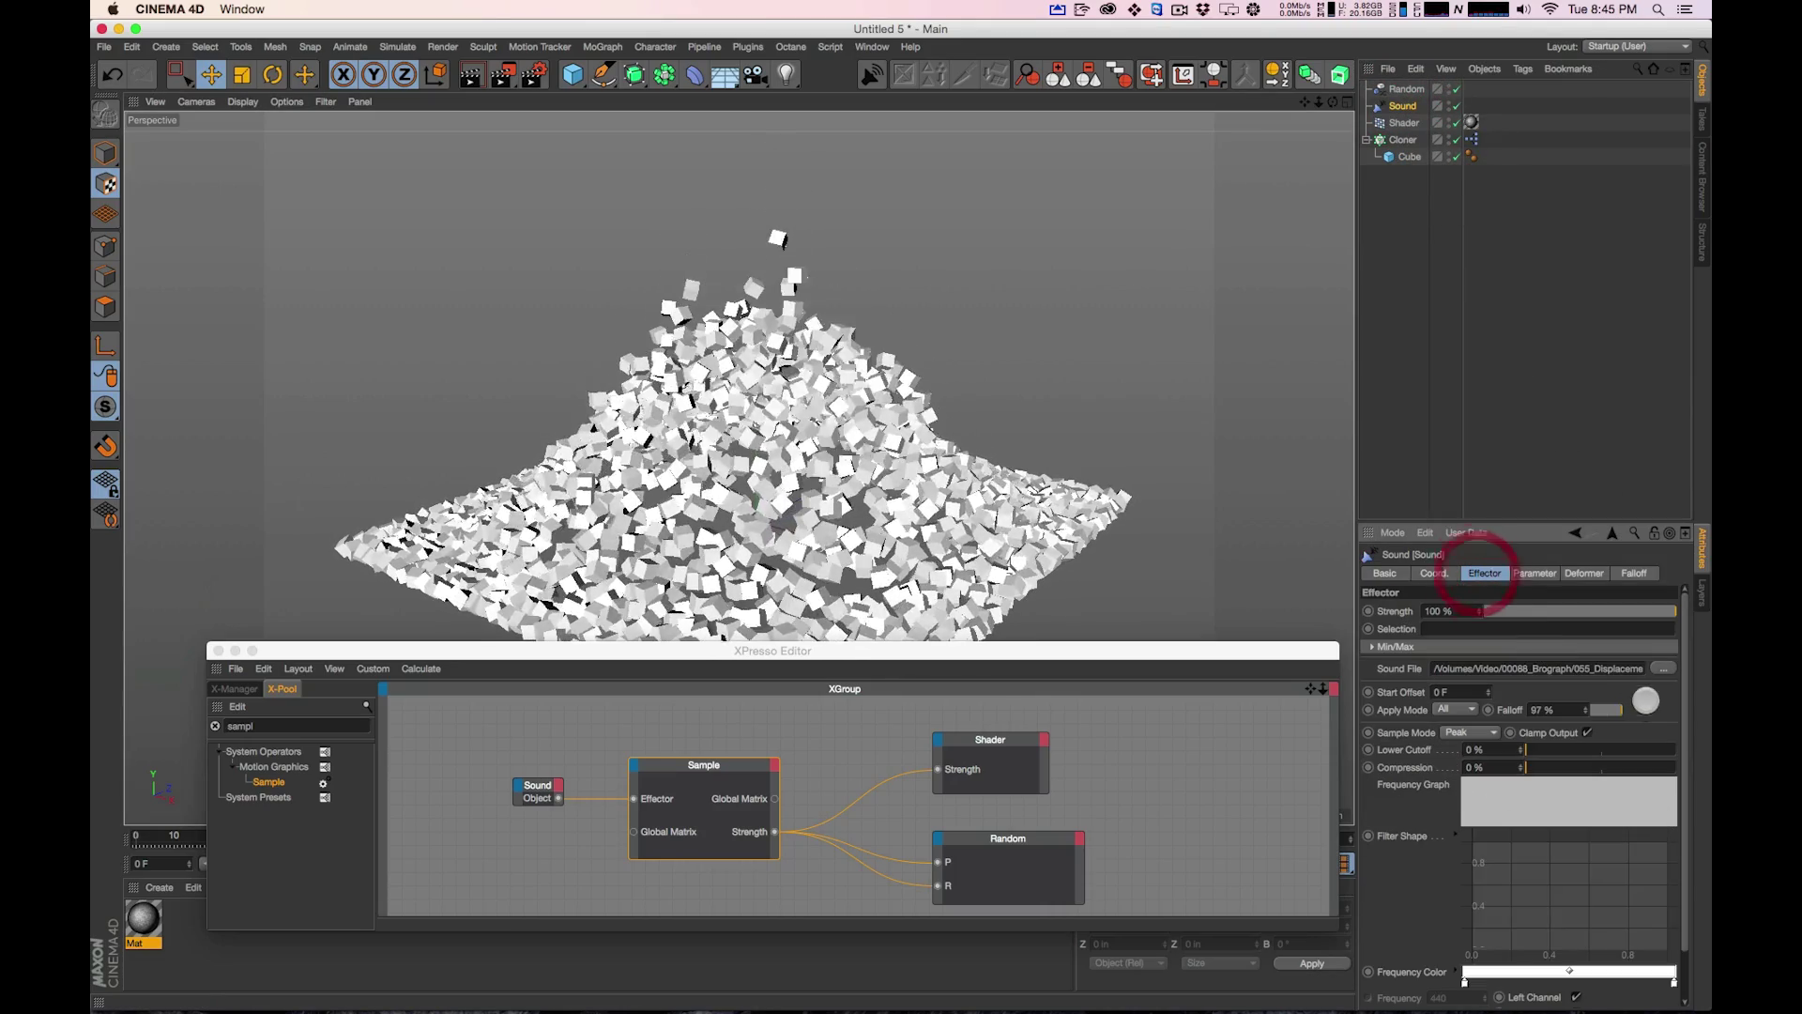
left_click_drag(1613, 712, 1593, 711)
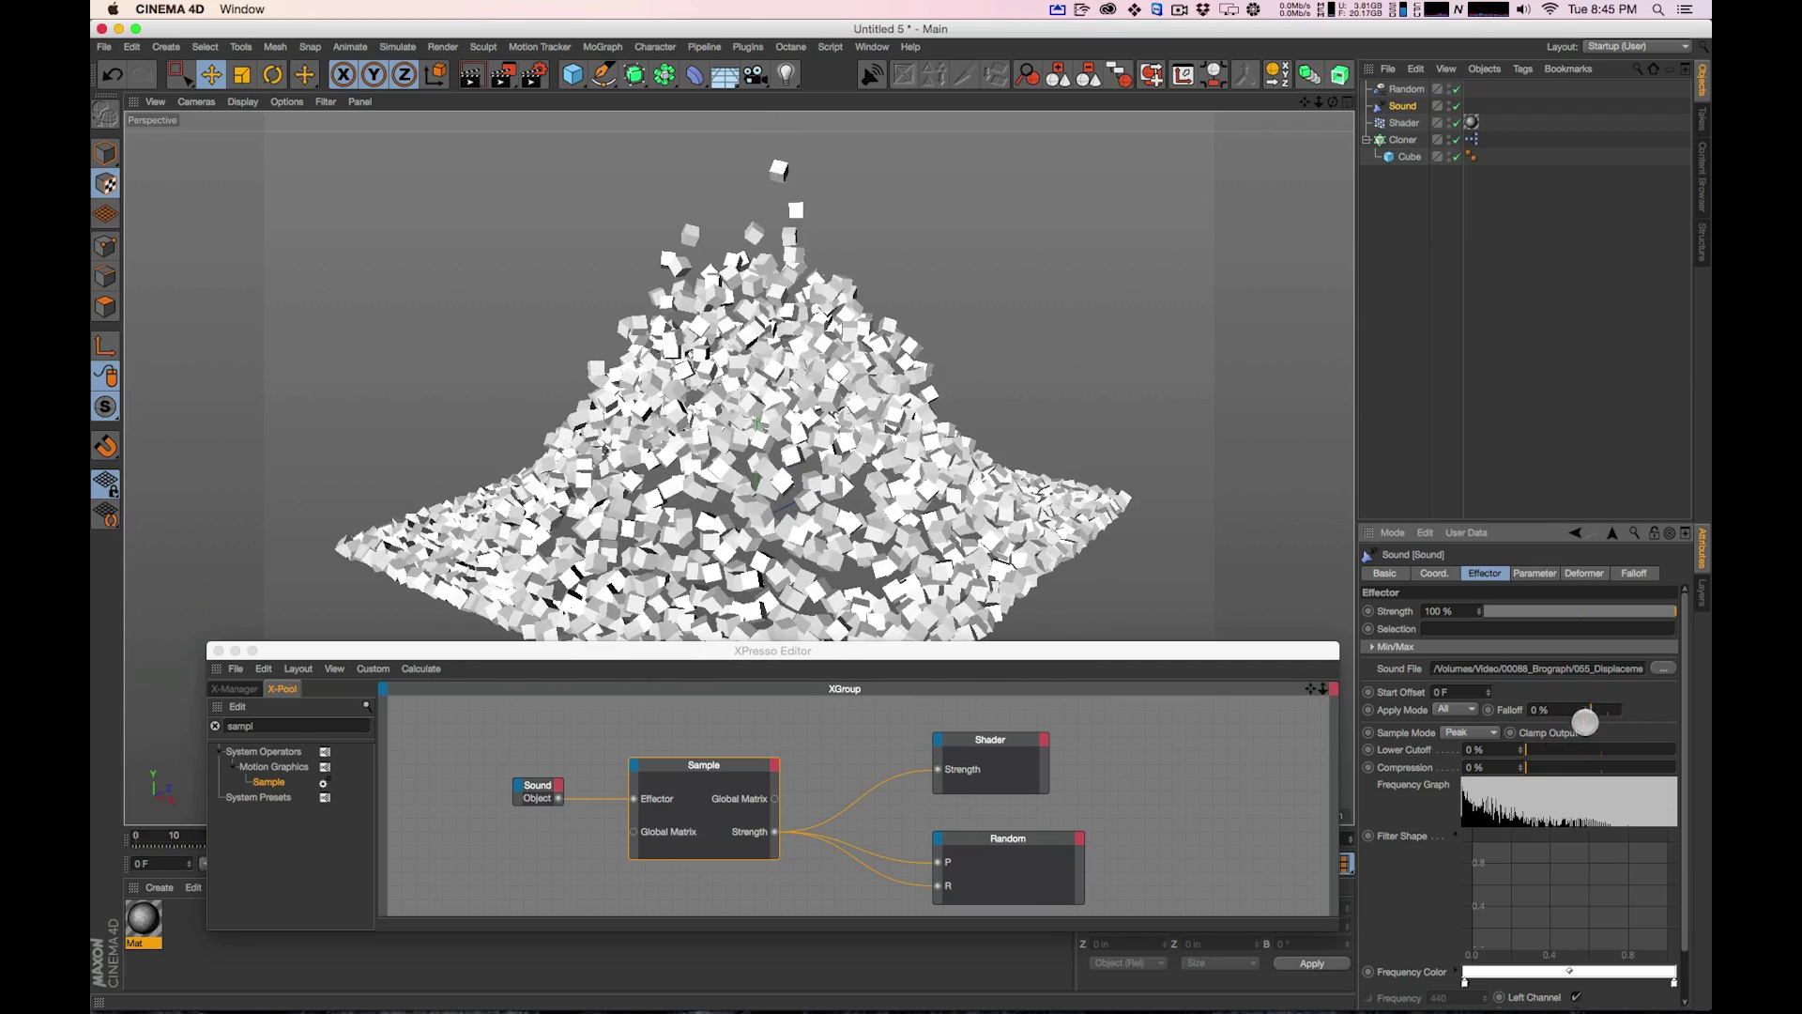
left_click_drag(1534, 768, 1541, 765)
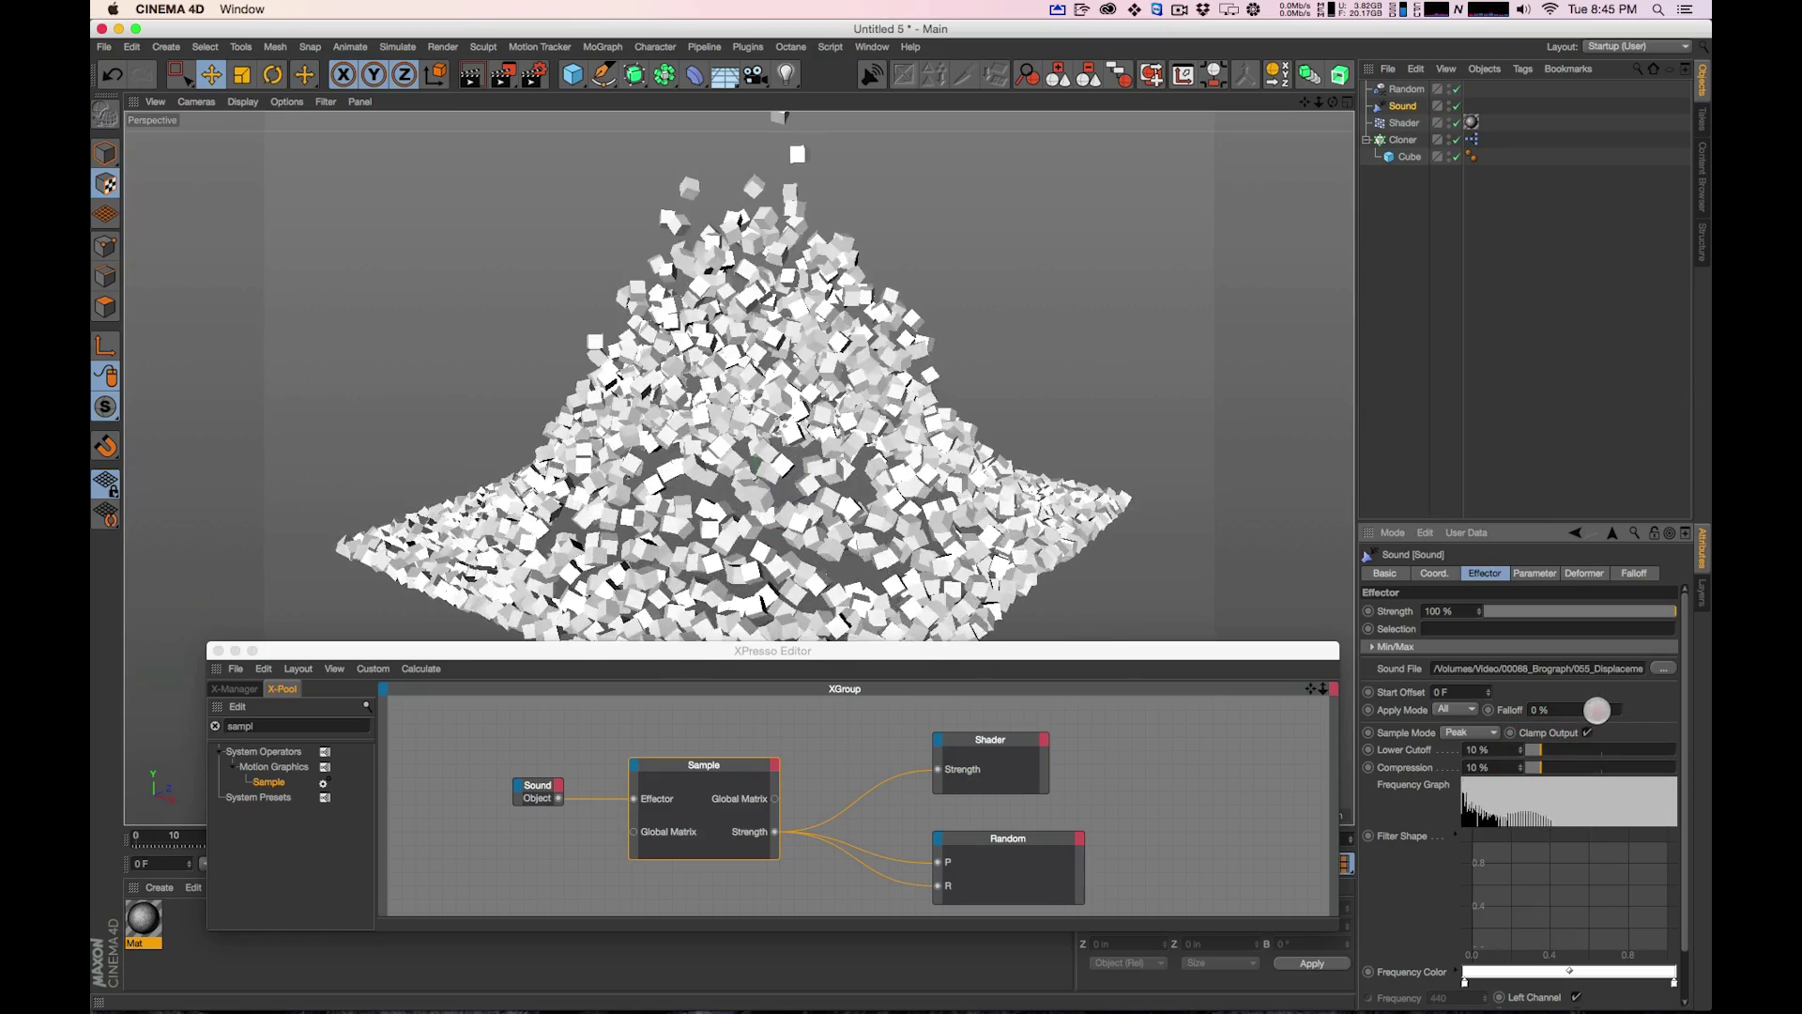
left_click_drag(1597, 710, 1608, 708)
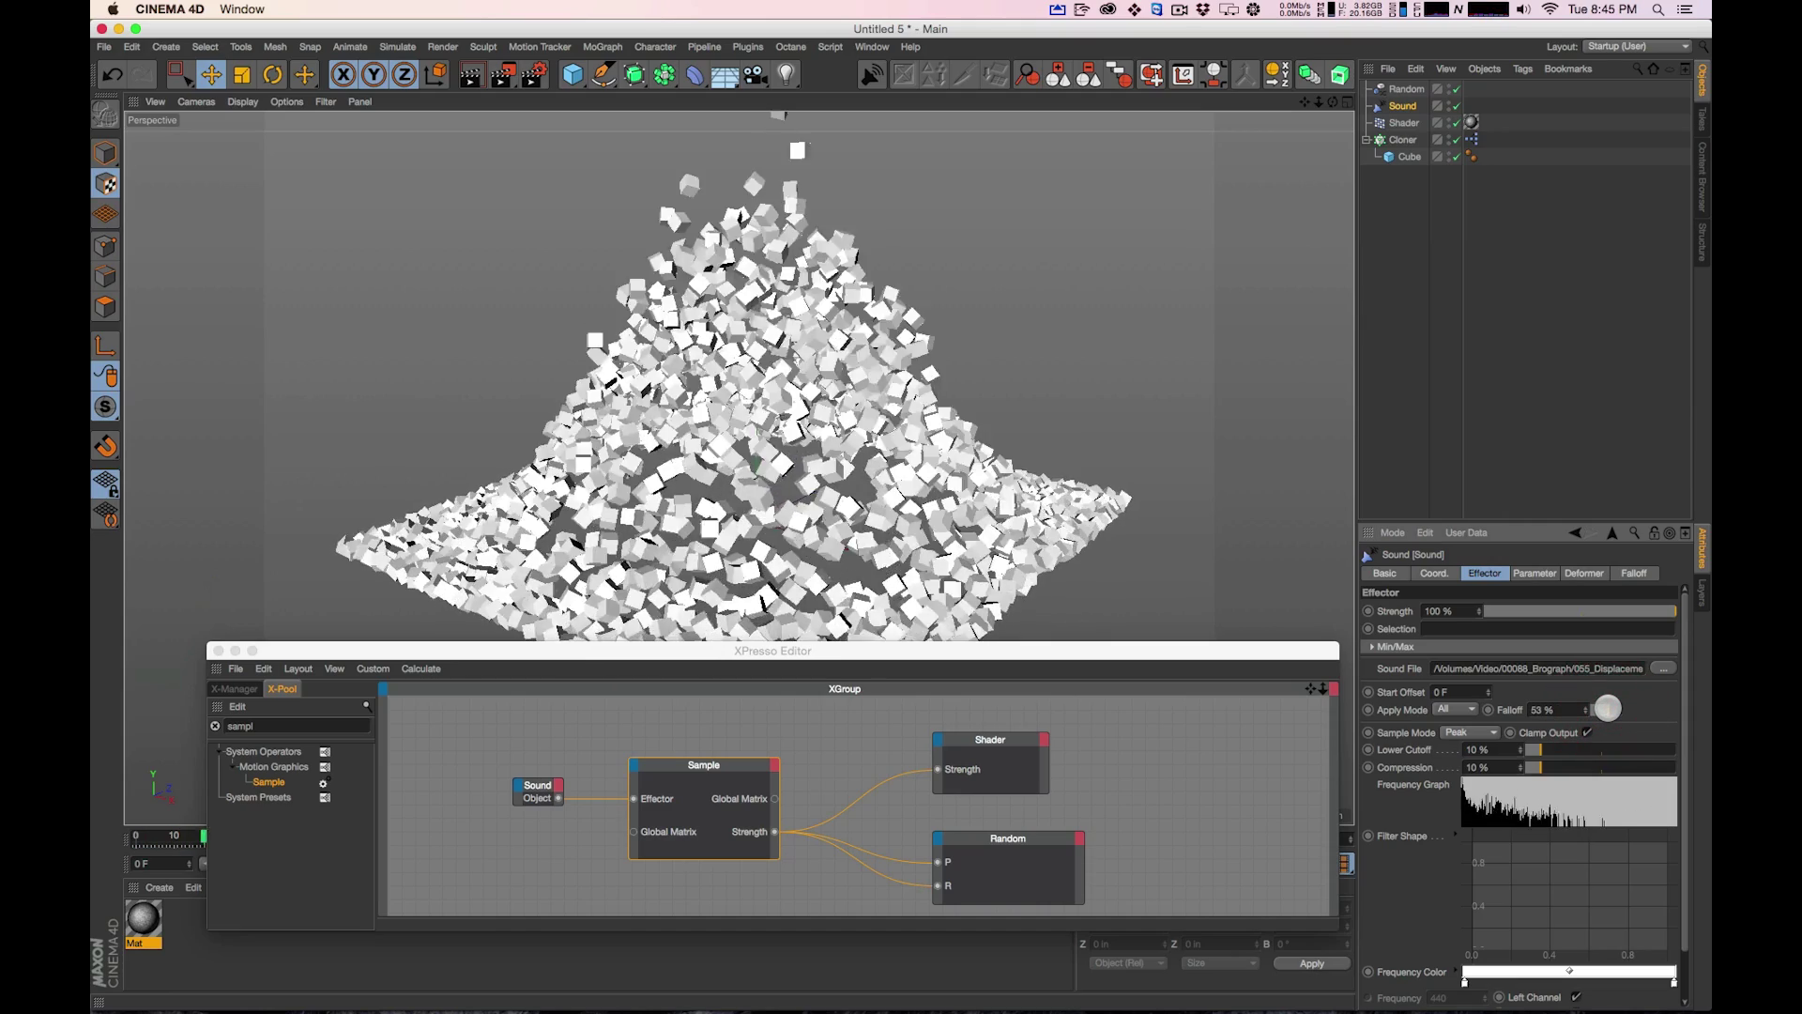
Play the animation with sound and tilt the view toward the cube pile
left_click(349, 47)
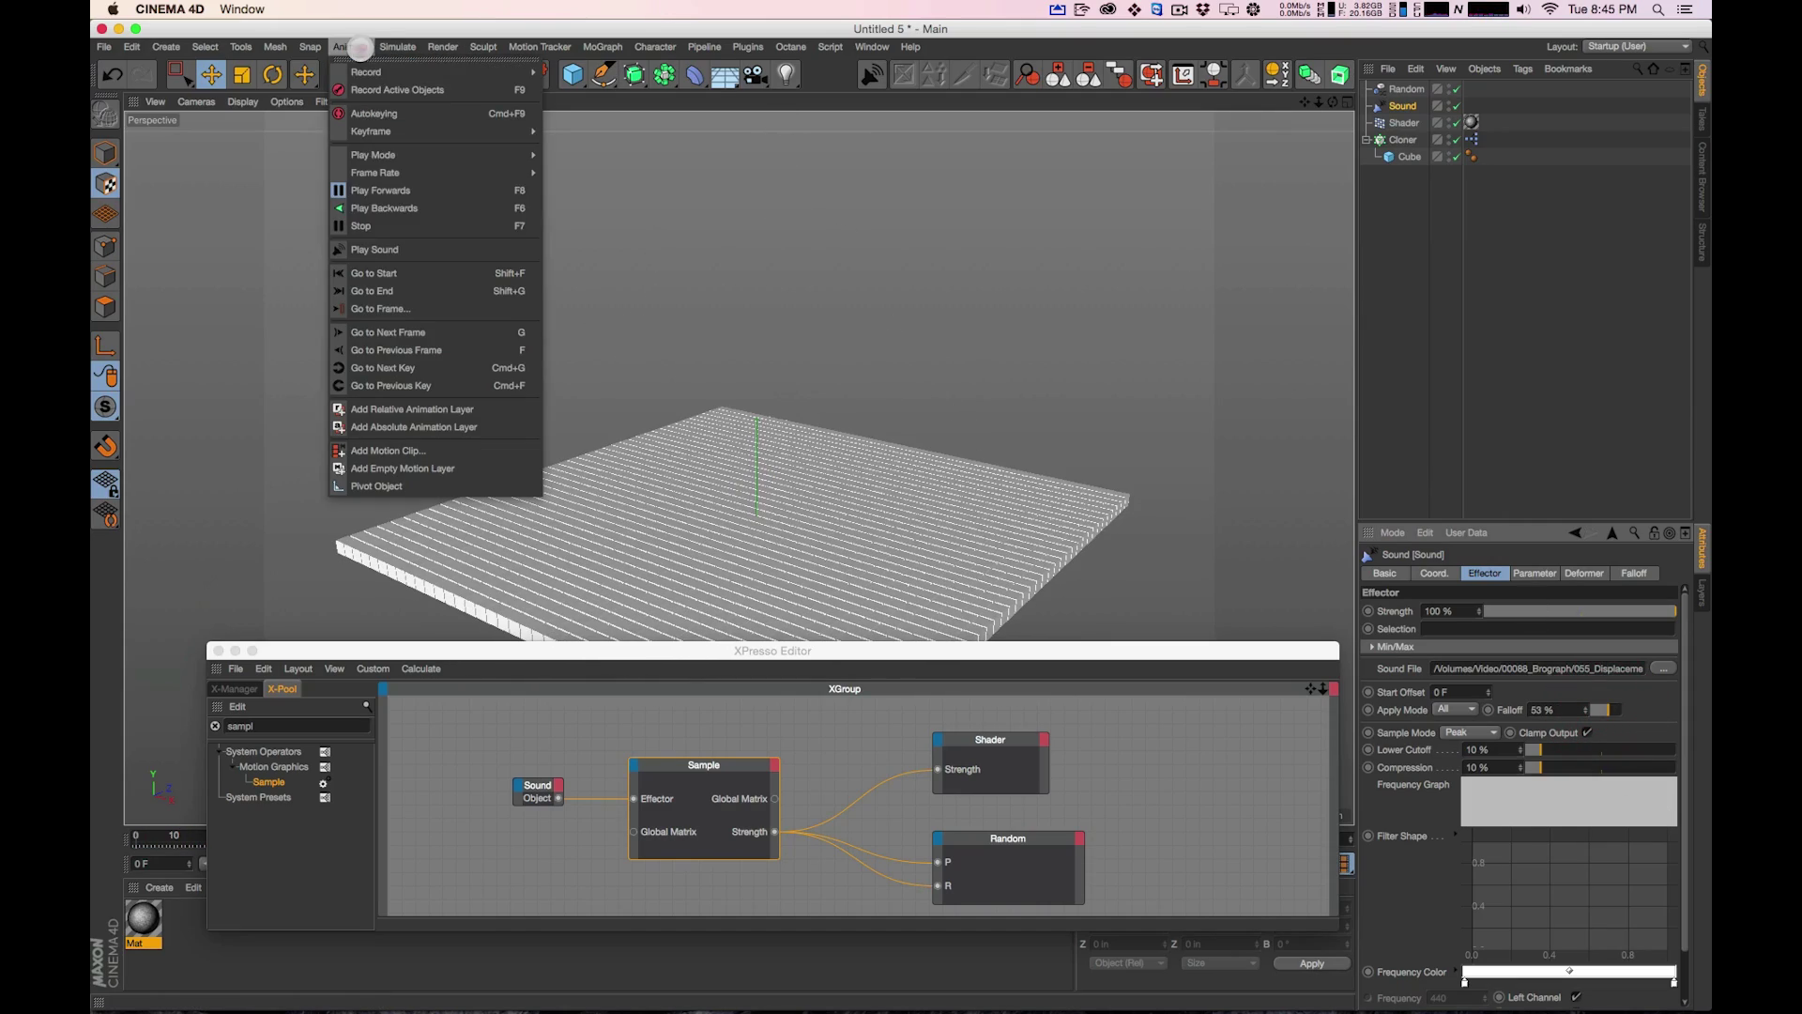
left_click(383, 248)
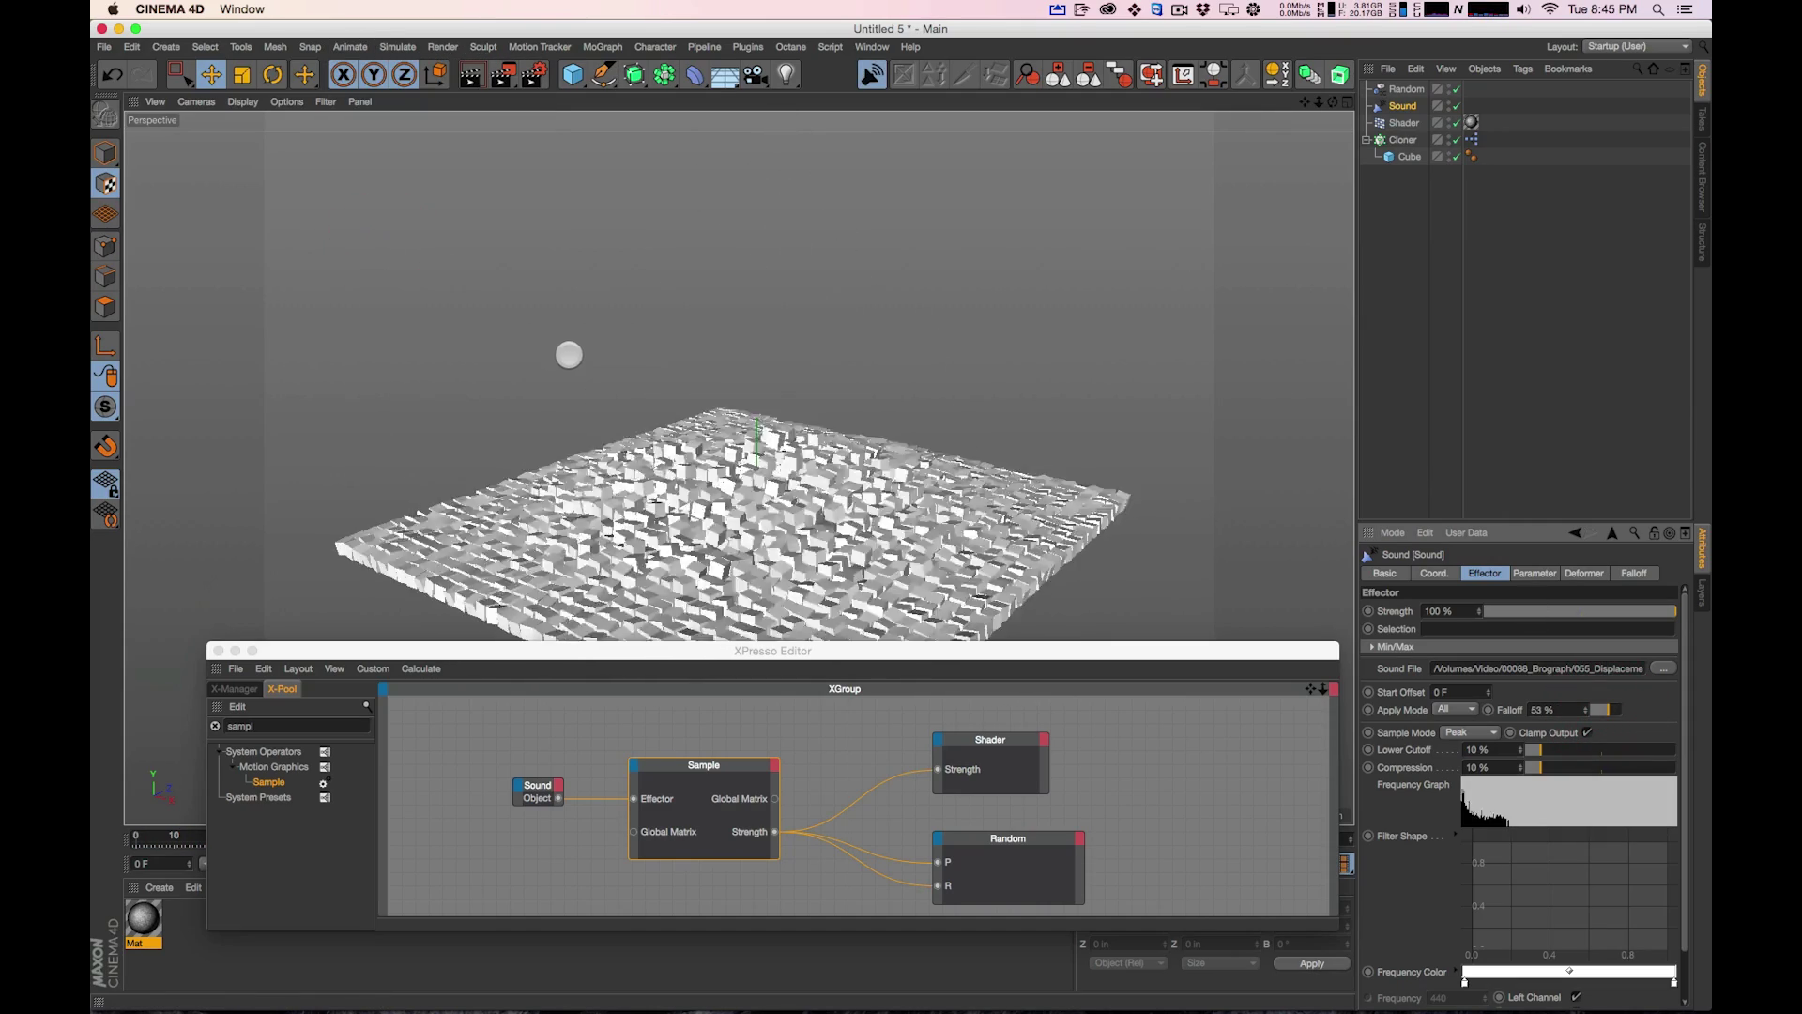
left_click_drag(808, 651, 809, 786)
scroll(893, 589, "up", 5)
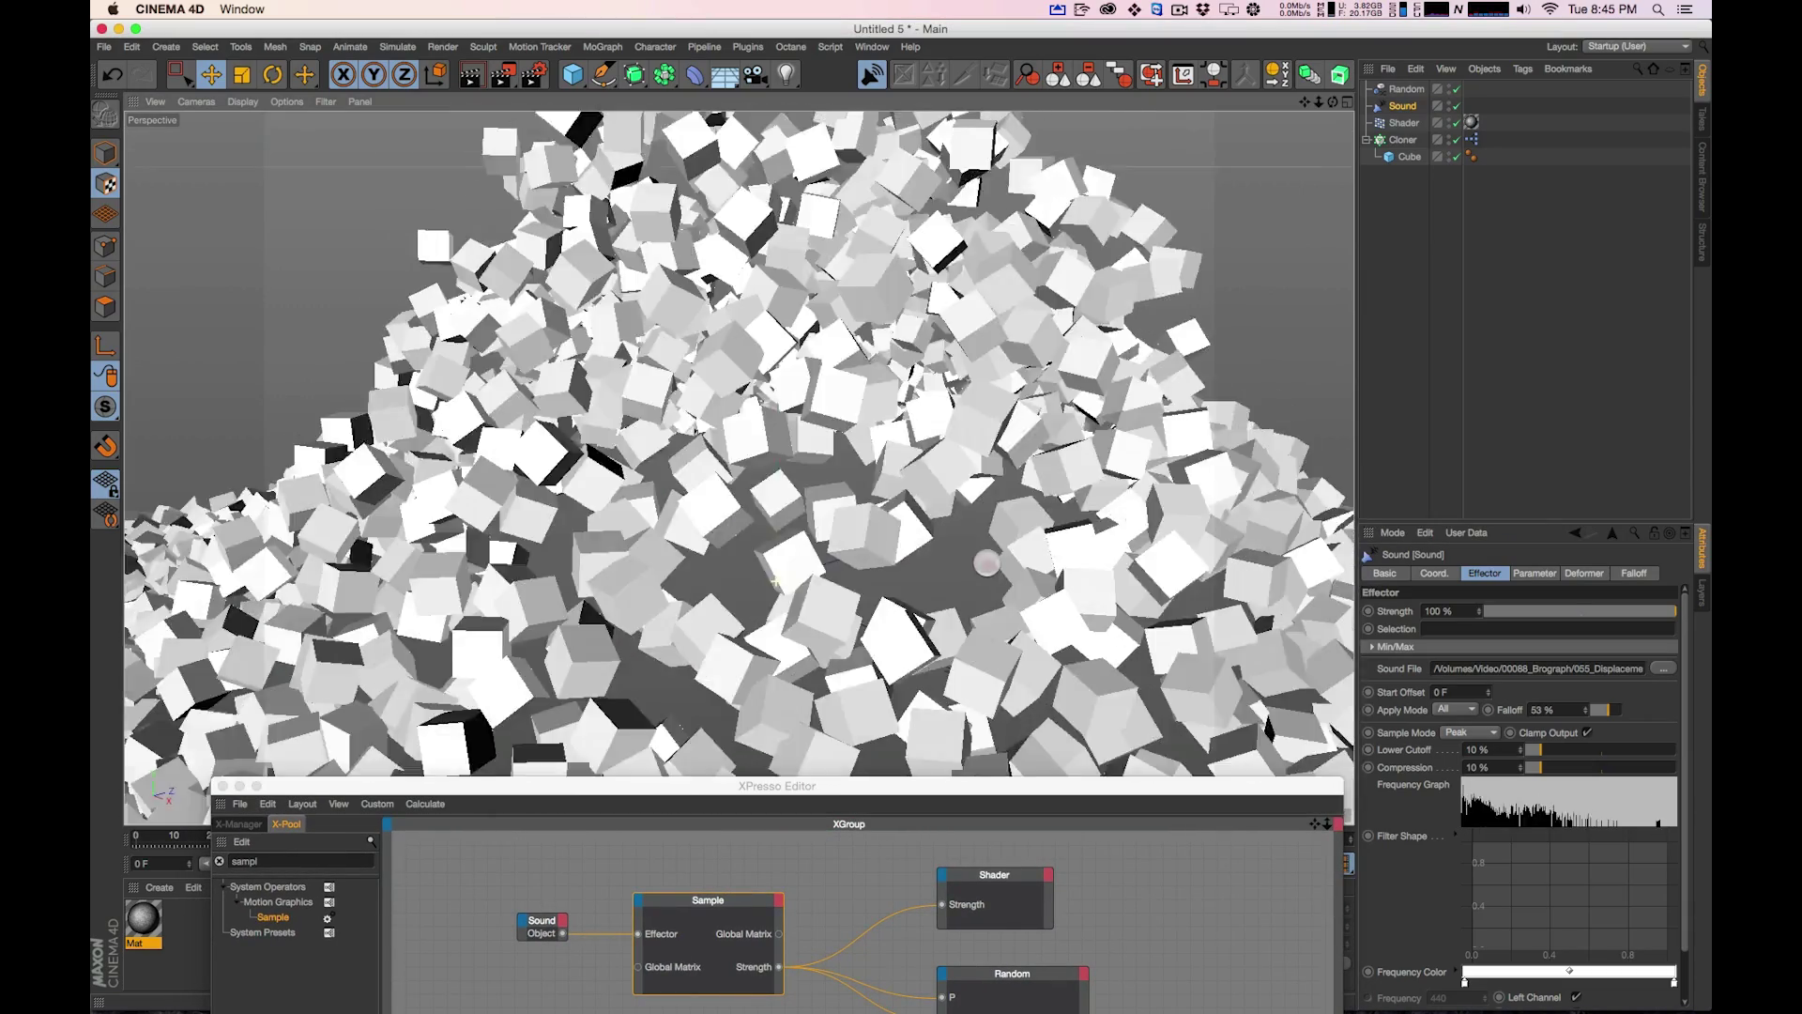
left_click_drag(893, 589, 1023, 570, "alt")
scroll(980, 553, "down", 6)
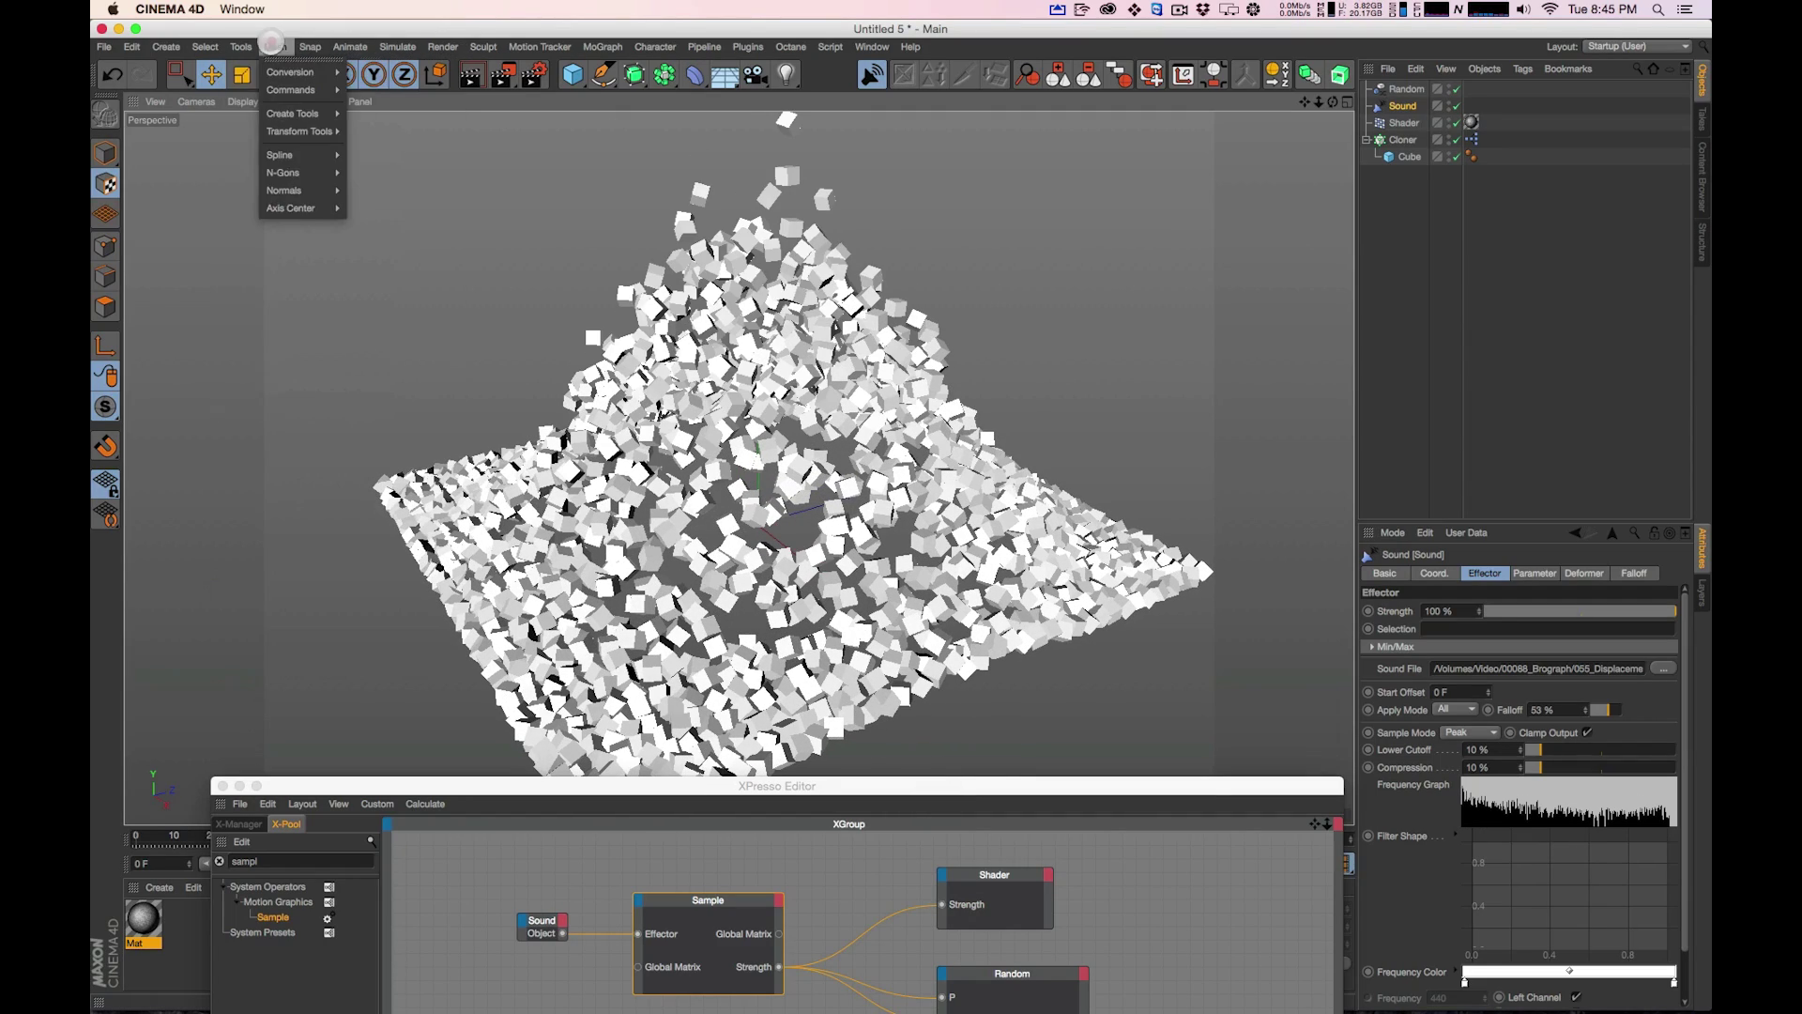
Restart sound playback and reposition the XPresso Editor window
left_click(246, 47)
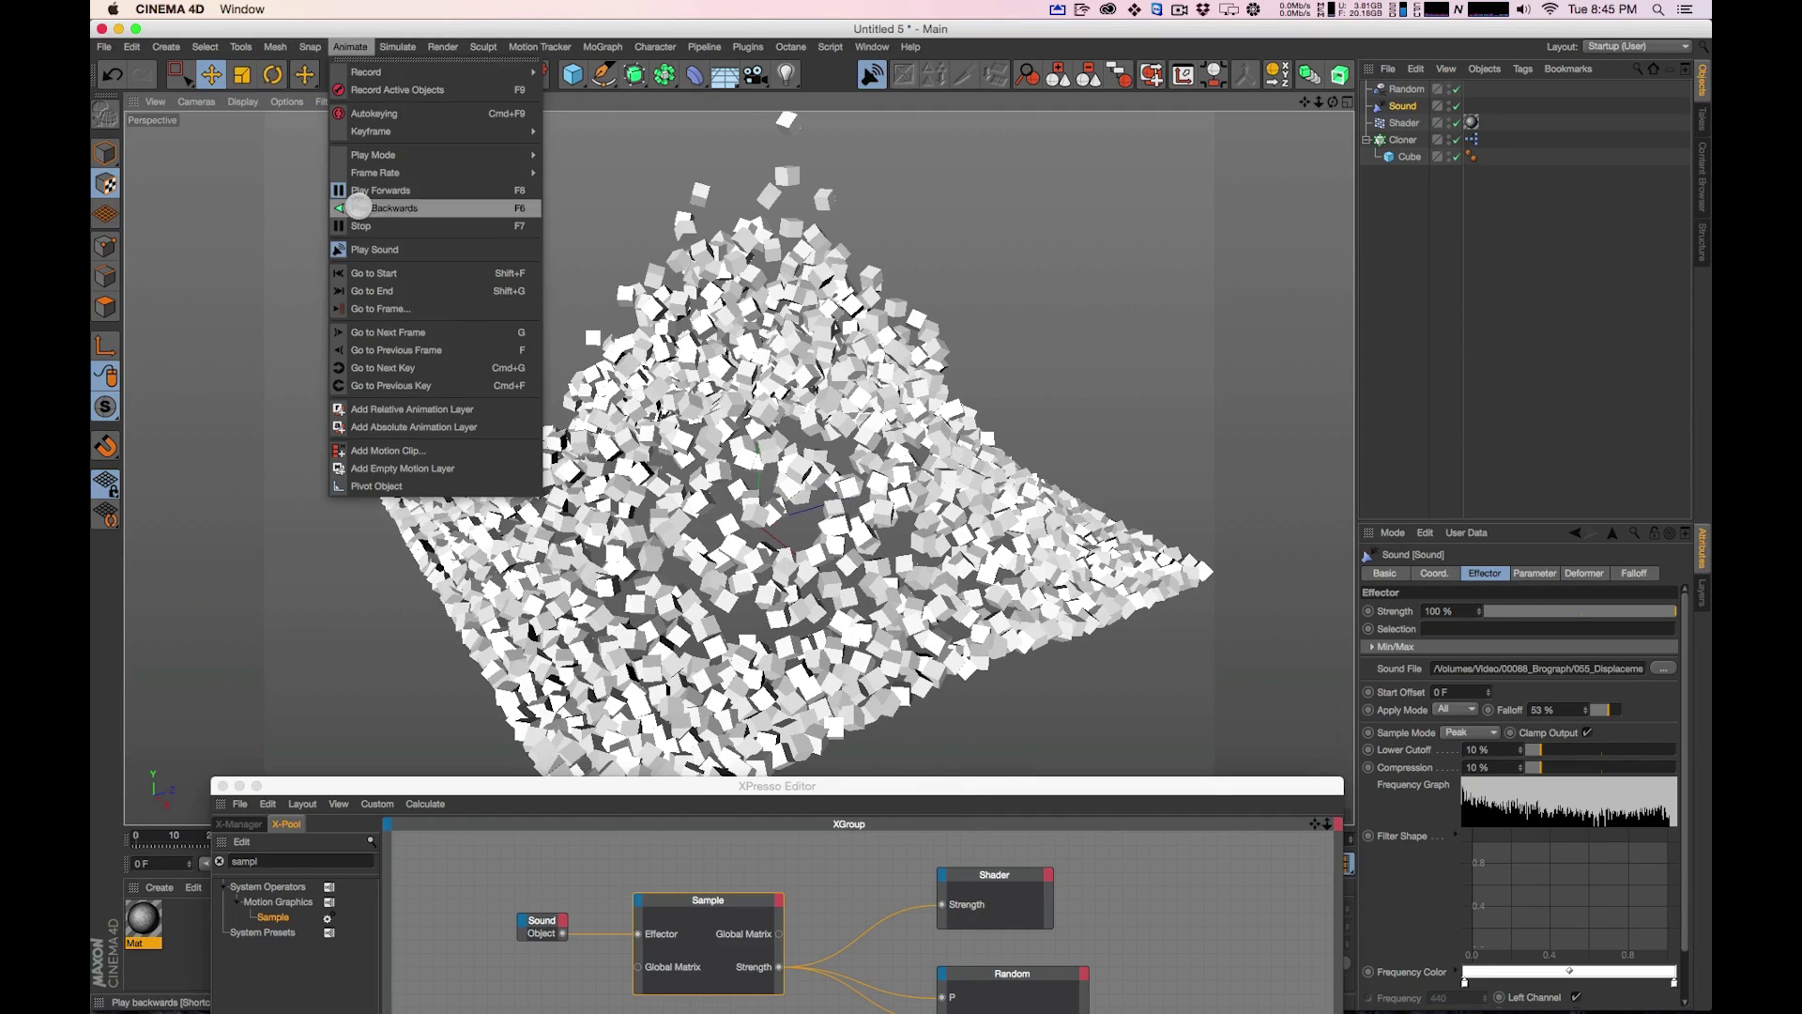
left_click(360, 250)
left_click_drag(526, 789, 597, 638)
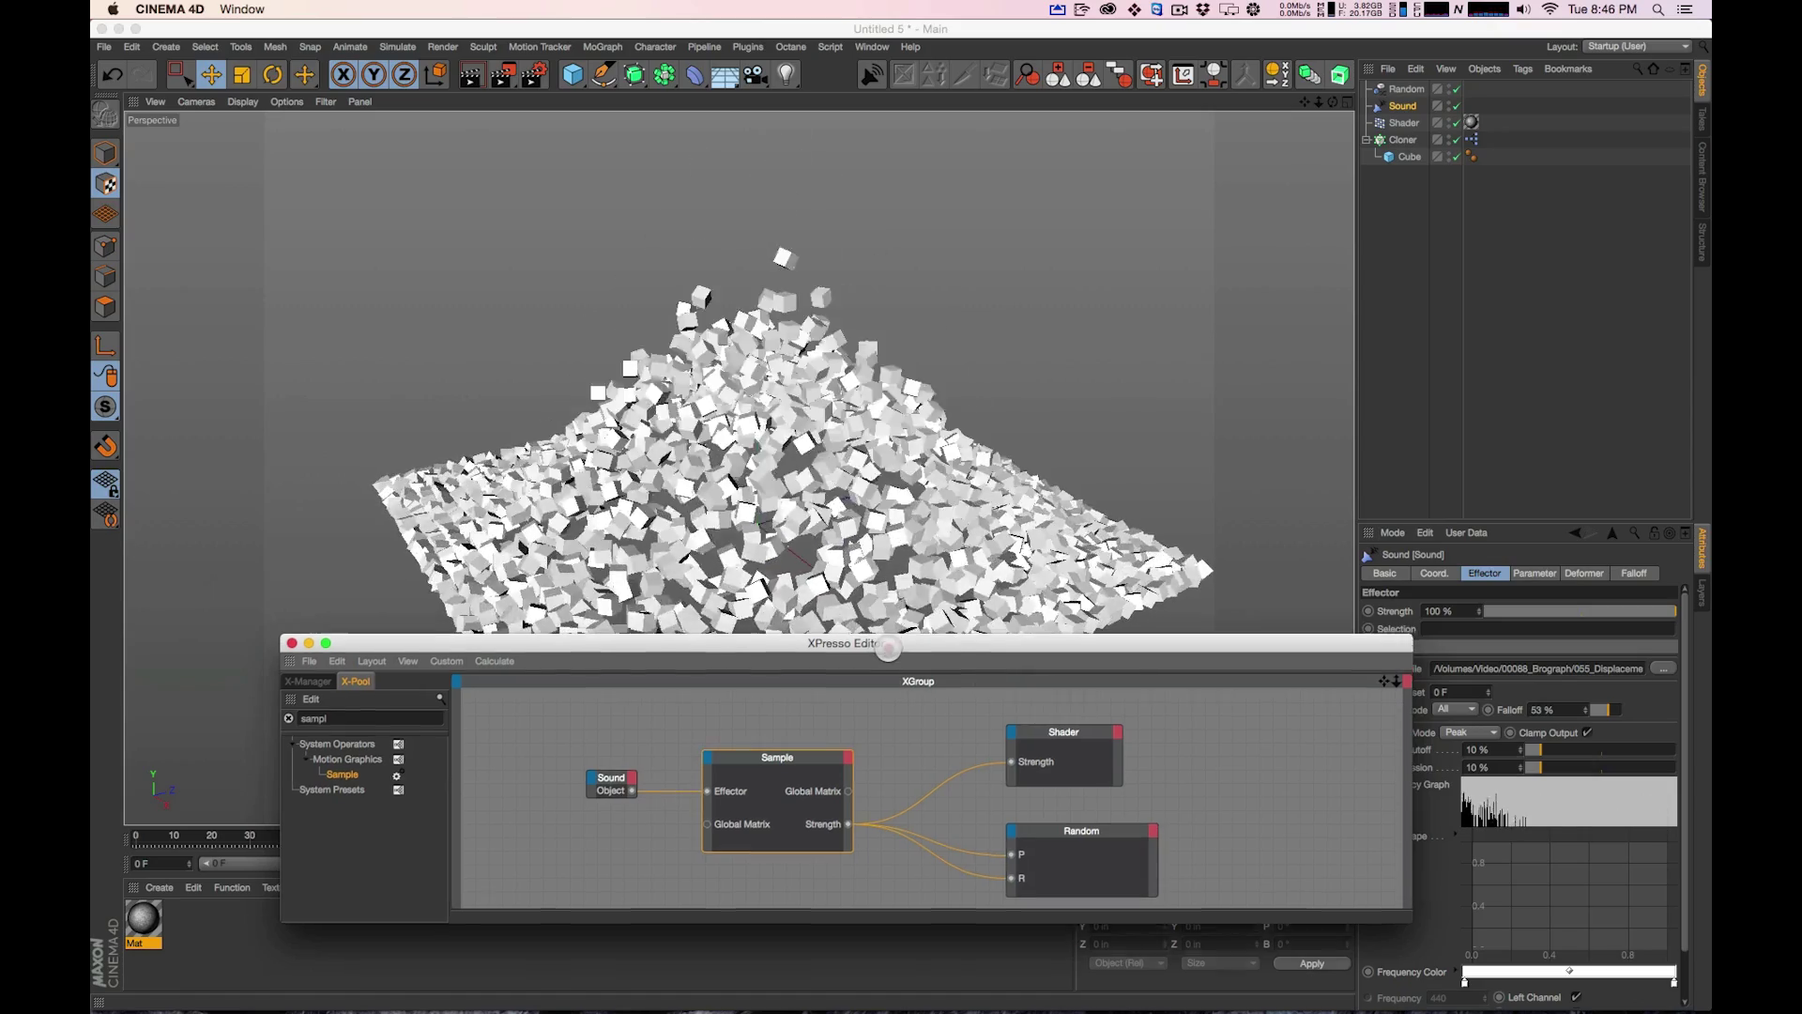
left_click_drag(880, 638, 855, 673)
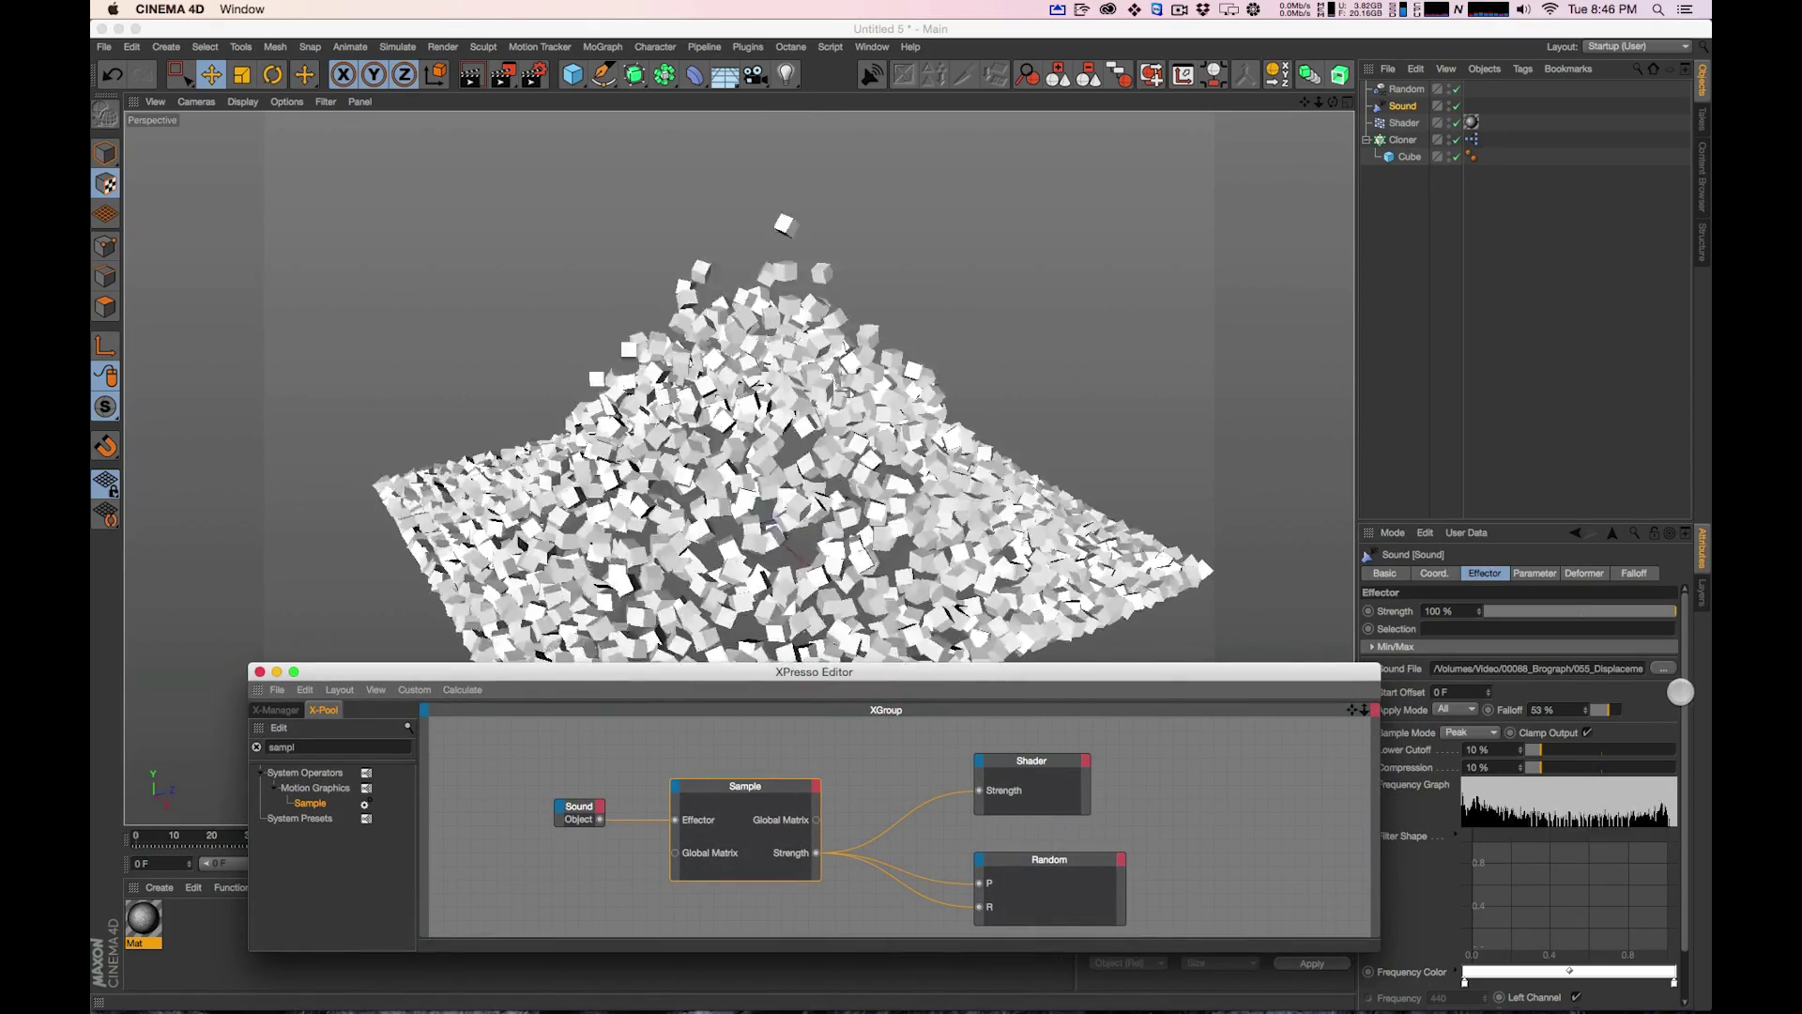
left_click(1687, 793)
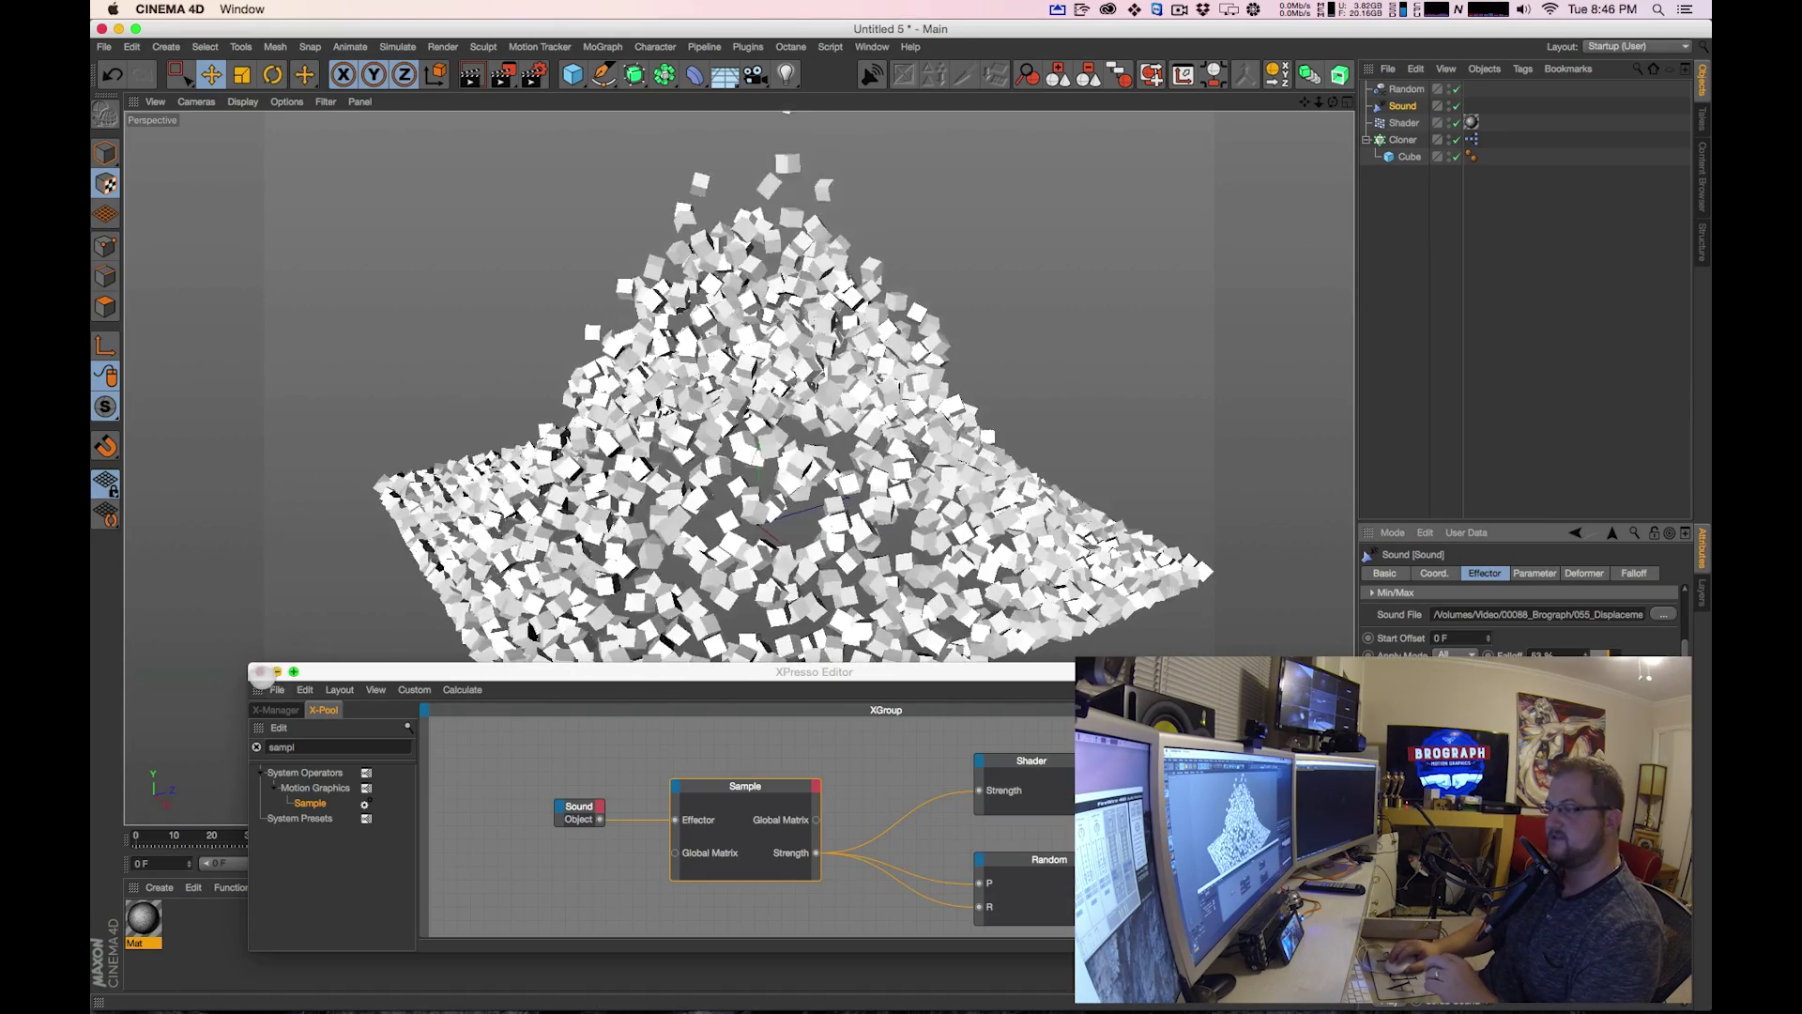
Close the XPresso Editor window
left_click(260, 672)
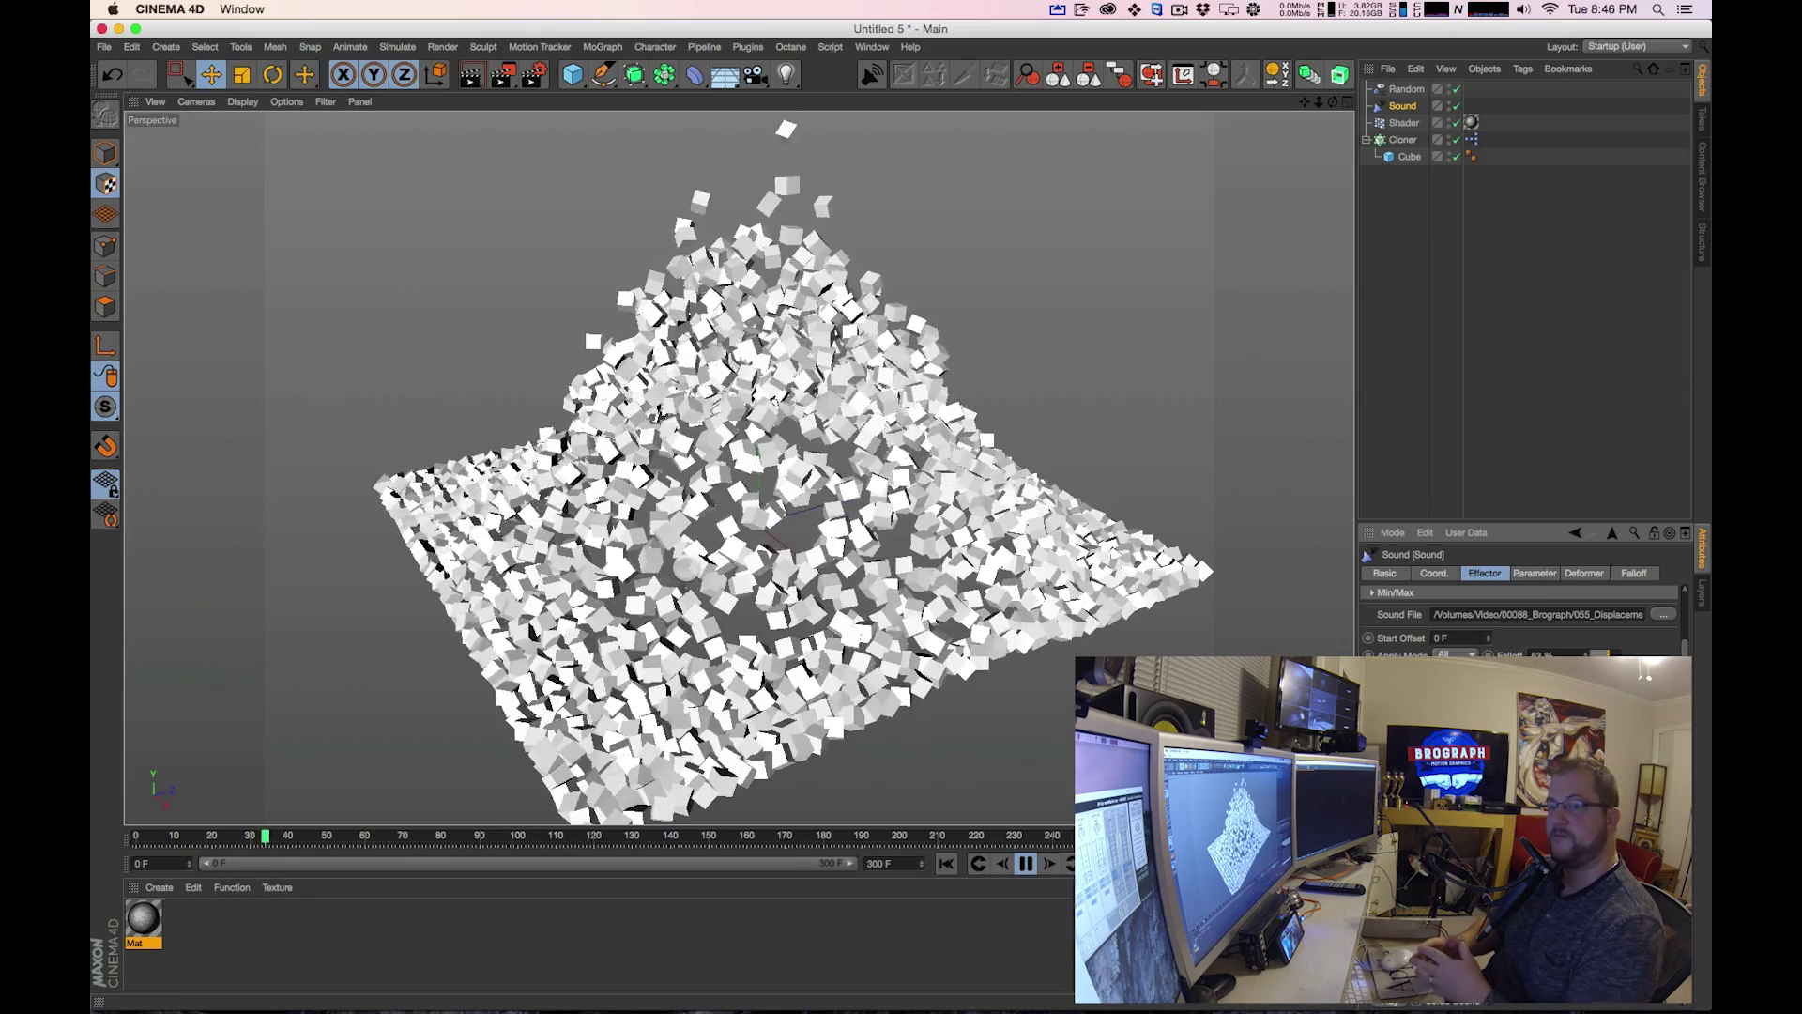